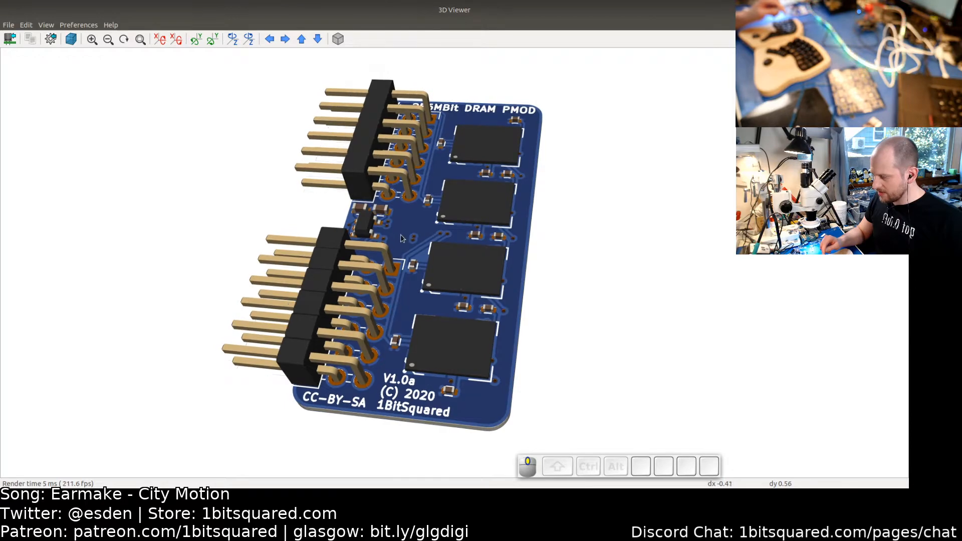
# - Orbit and zoom the 3D view of the DRAM PMOD board to inspect its top and bottom sides
pyautogui.moveTo(459, 285); pyautogui.dragTo(396, 248)
pyautogui.moveTo(410, 307)
pyautogui.mouseDown()
pyautogui.moveTo(419, 215)
pyautogui.moveTo(405, 313)
pyautogui.mouseUp()
pyautogui.moveTo(473, 334); pyautogui.dragTo(468, 352)
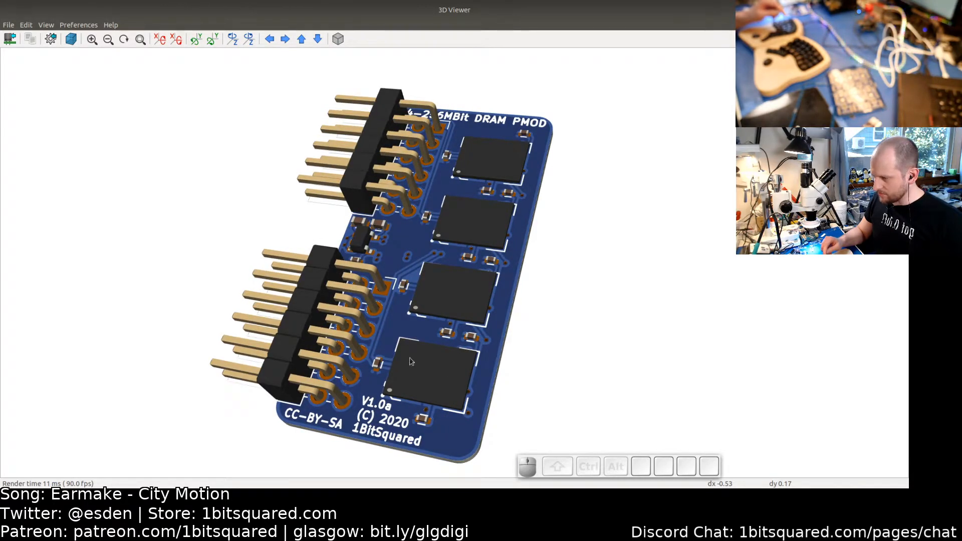
pyautogui.moveTo(392, 317); pyautogui.dragTo(400, 312)
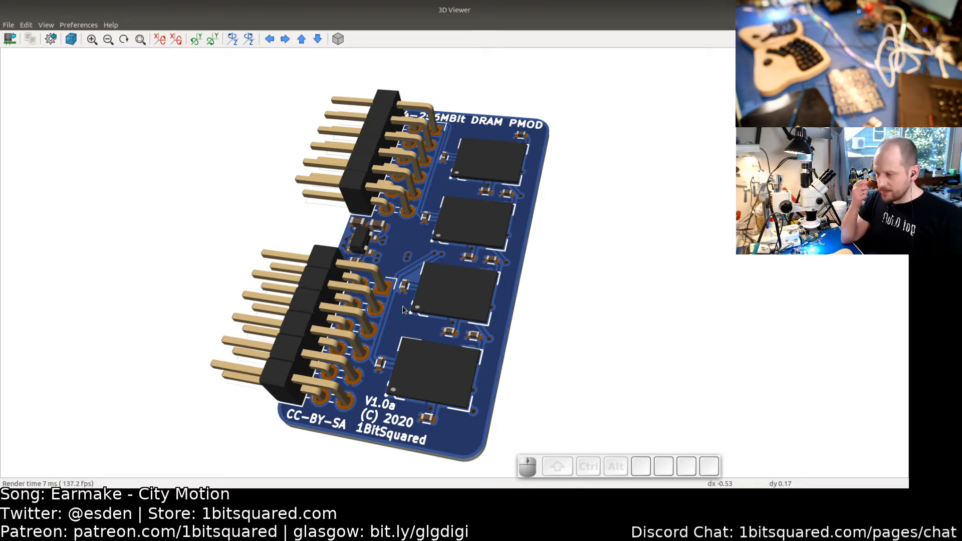
pyautogui.moveTo(428, 269); pyautogui.dragTo(495, 293)
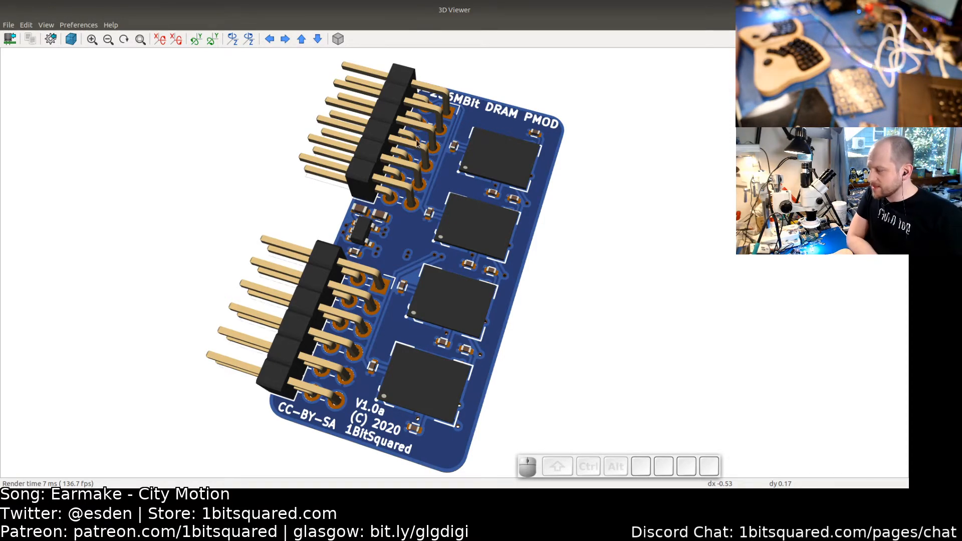
pyautogui.moveTo(493, 288); pyautogui.dragTo(429, 256)
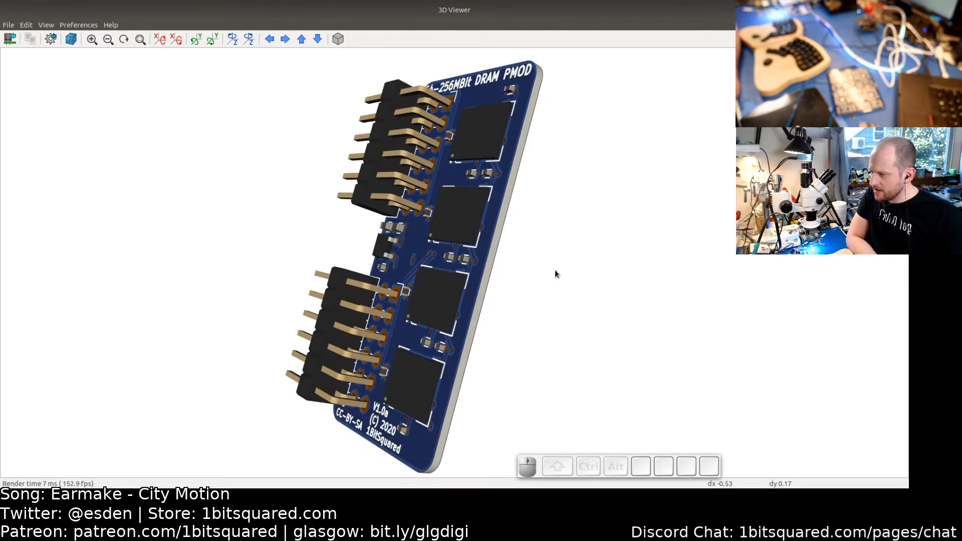
pyautogui.moveTo(555, 271); pyautogui.dragTo(441, 224)
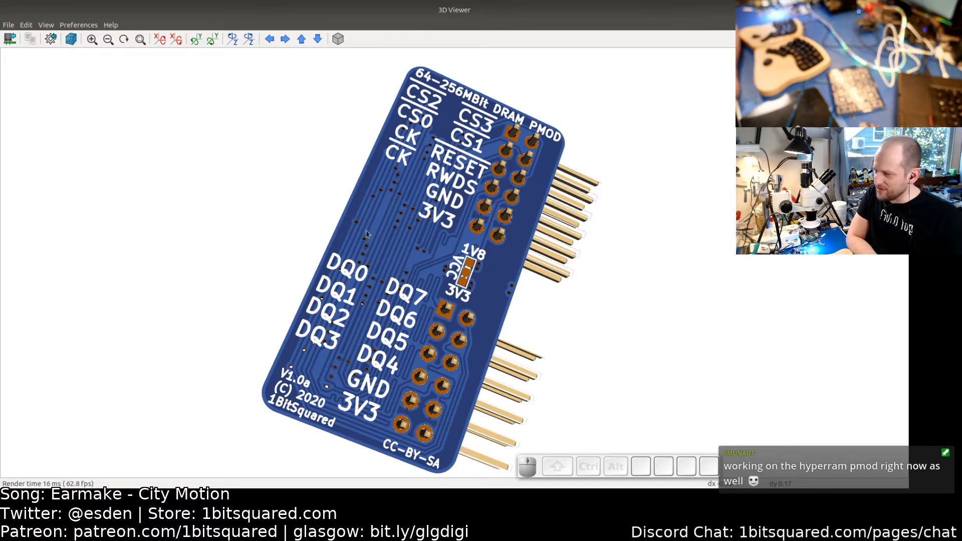
pyautogui.moveTo(366, 231); pyautogui.dragTo(408, 207)
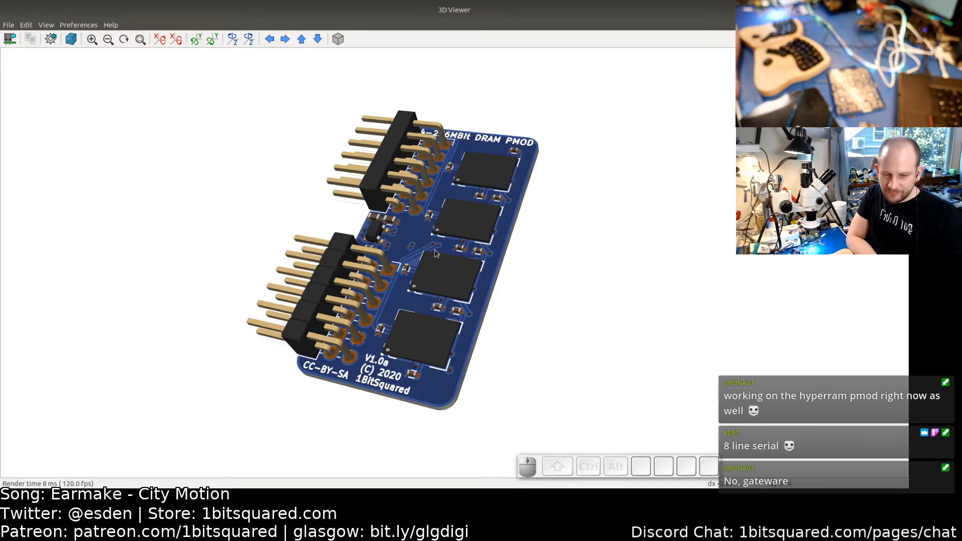
pyautogui.moveTo(410, 244); pyautogui.dragTo(416, 264)
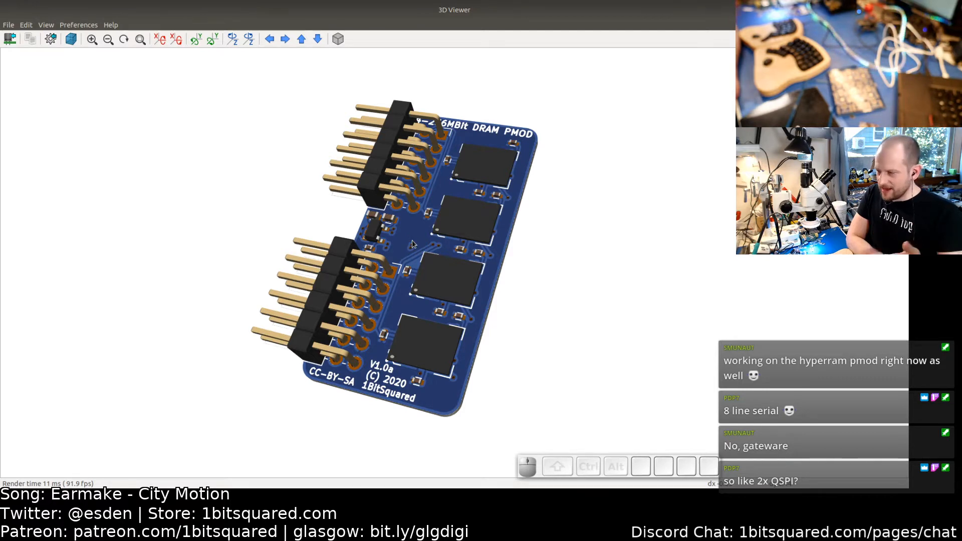
pyautogui.moveTo(410, 249); pyautogui.dragTo(407, 253)
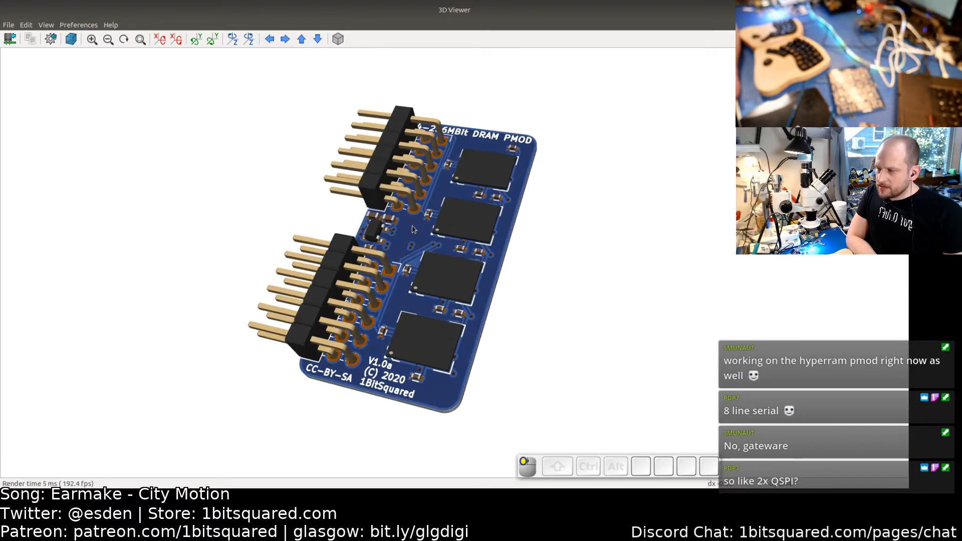
pyautogui.scroll(1, 407, 237)
pyautogui.moveTo(407, 234); pyautogui.dragTo(398, 240, button='middle')
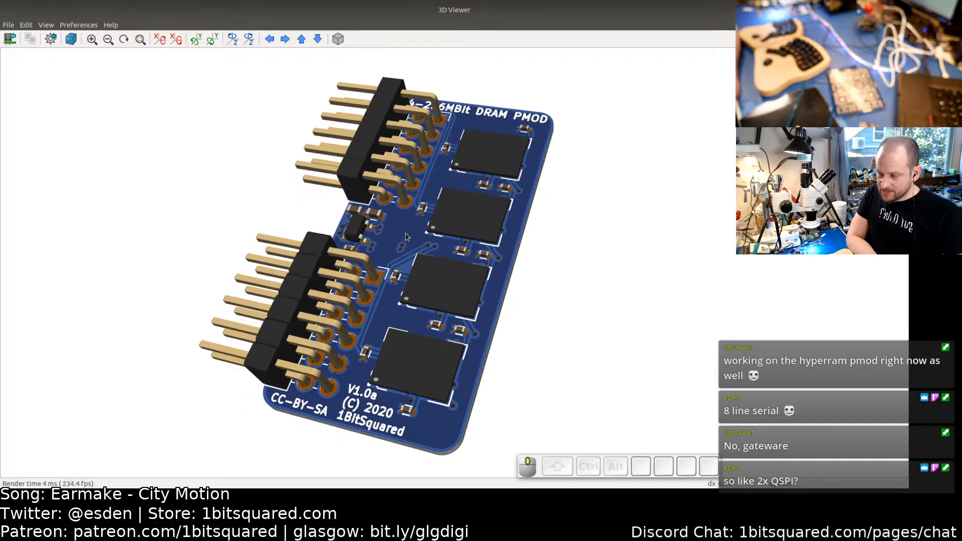
pyautogui.scroll(1, 416, 250)
pyautogui.scroll(-3, 434, 257)
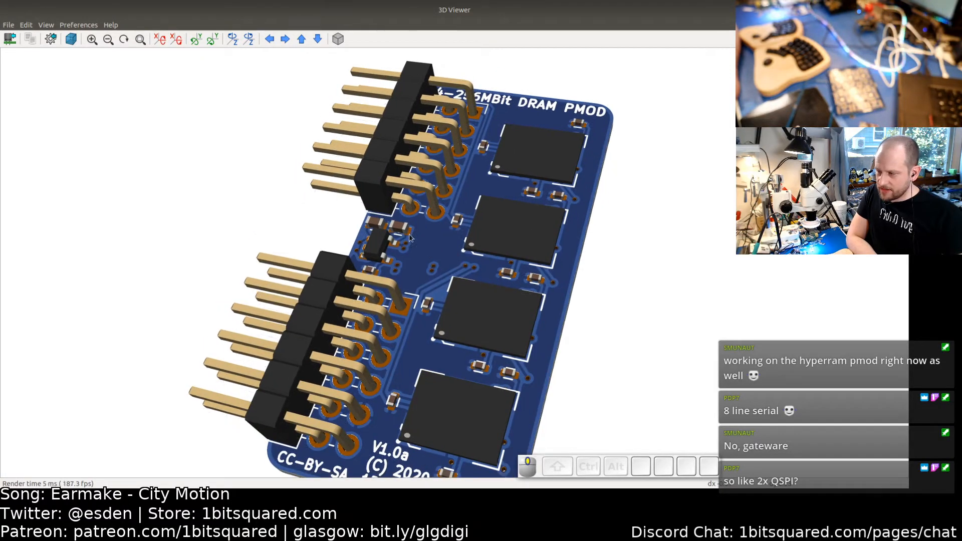
pyautogui.scroll(1, 405, 241)
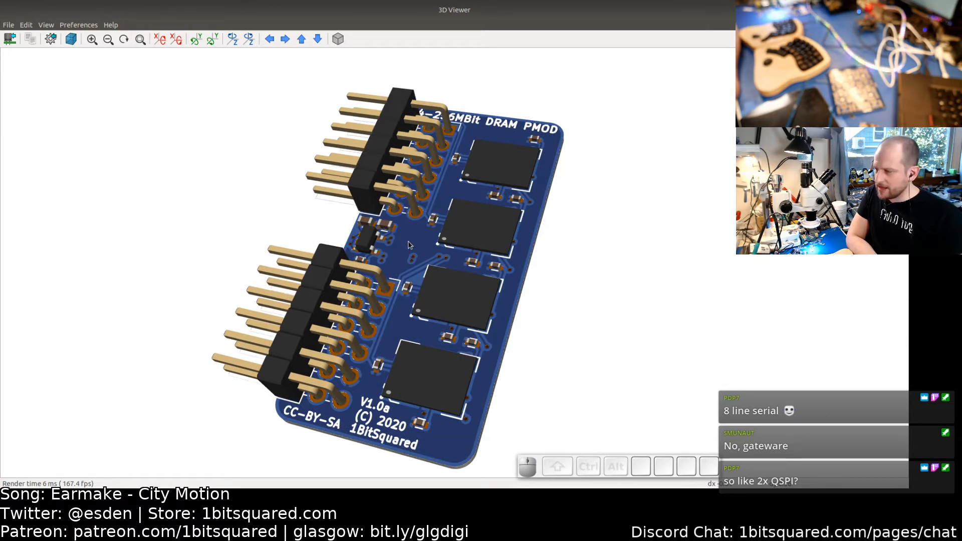
pyautogui.moveTo(407, 243)
pyautogui.mouseDown()
pyautogui.moveTo(407, 228)
pyautogui.moveTo(405, 242)
pyautogui.mouseUp()
pyautogui.scroll(-1, 405, 242)
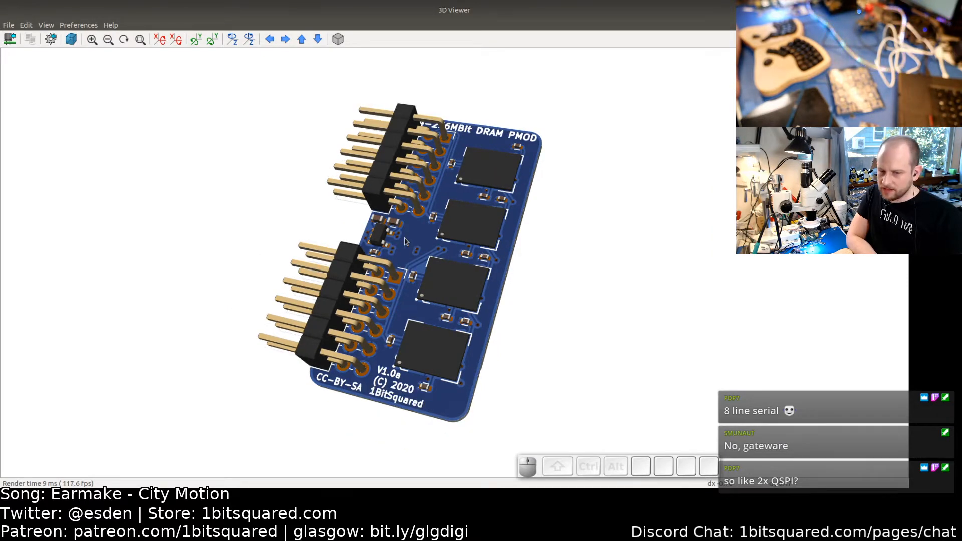
pyautogui.moveTo(423, 237); pyautogui.dragTo(427, 244)
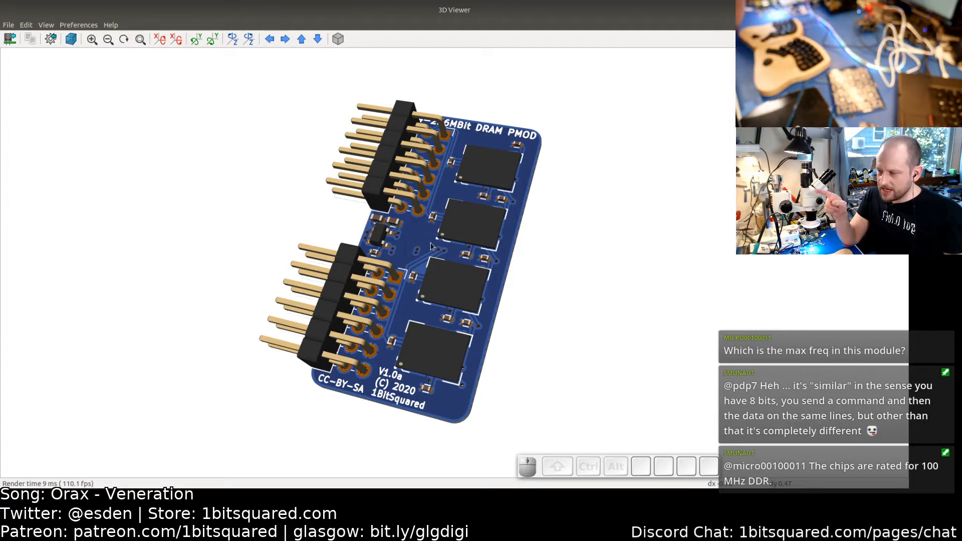
# - Zoom in on the board's regulator and header area in the 3D view, then zoom back out to inspect the whole board
pyautogui.scroll(2, 430, 241)
pyautogui.scroll(1, 427, 231)
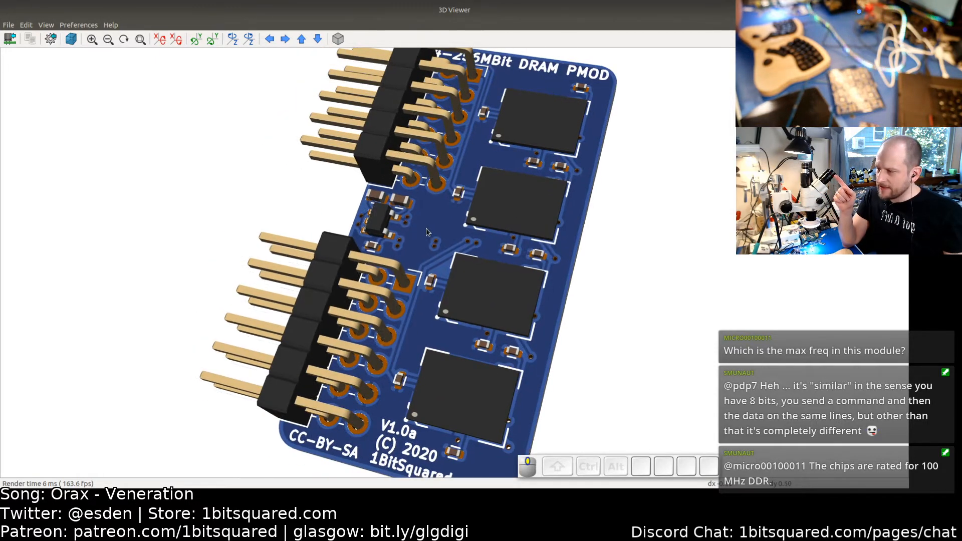
pyautogui.moveTo(426, 229); pyautogui.dragTo(433, 230, button='middle')
pyautogui.moveTo(408, 236); pyautogui.dragTo(380, 221)
pyautogui.scroll(4, 407, 222)
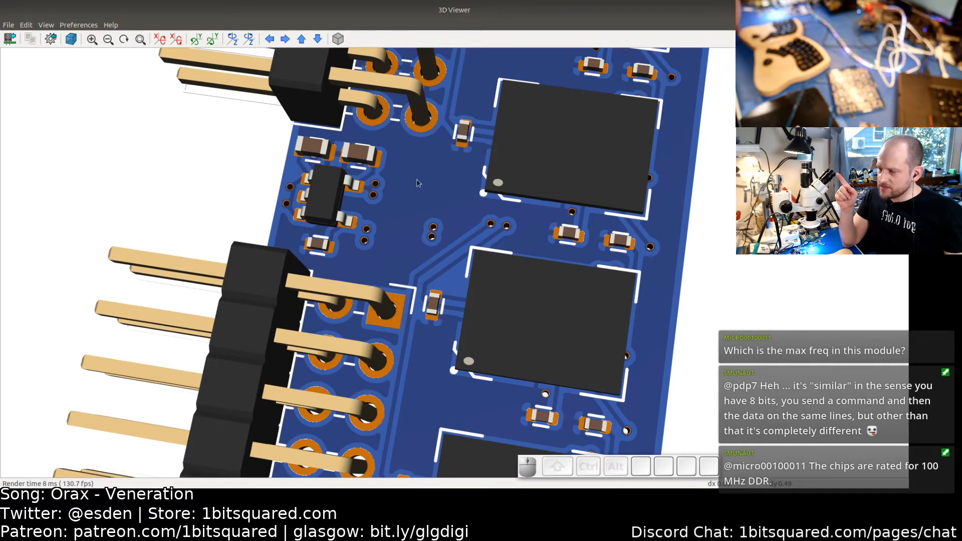
pyautogui.scroll(-3, 421, 245)
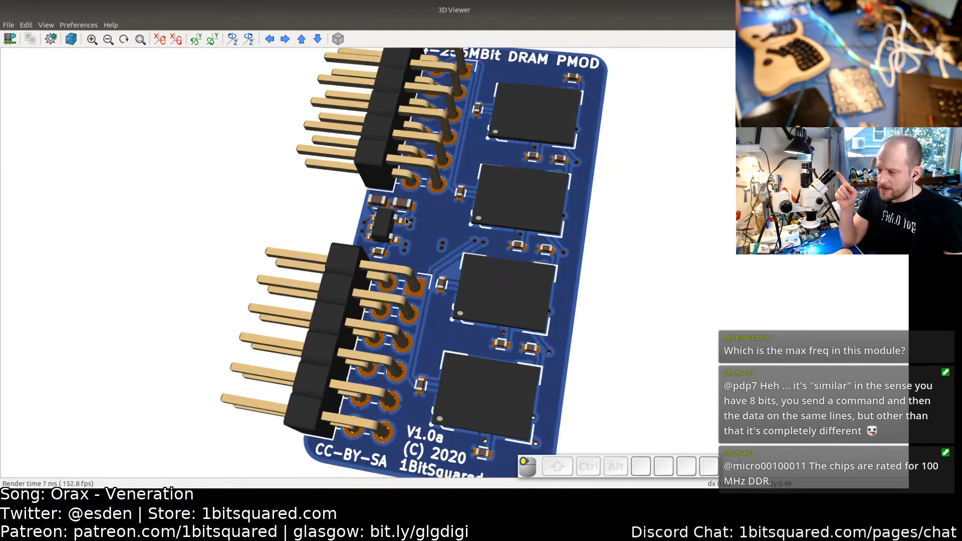
pyautogui.moveTo(407, 221); pyautogui.dragTo(393, 202)
pyautogui.scroll(-2, 424, 247)
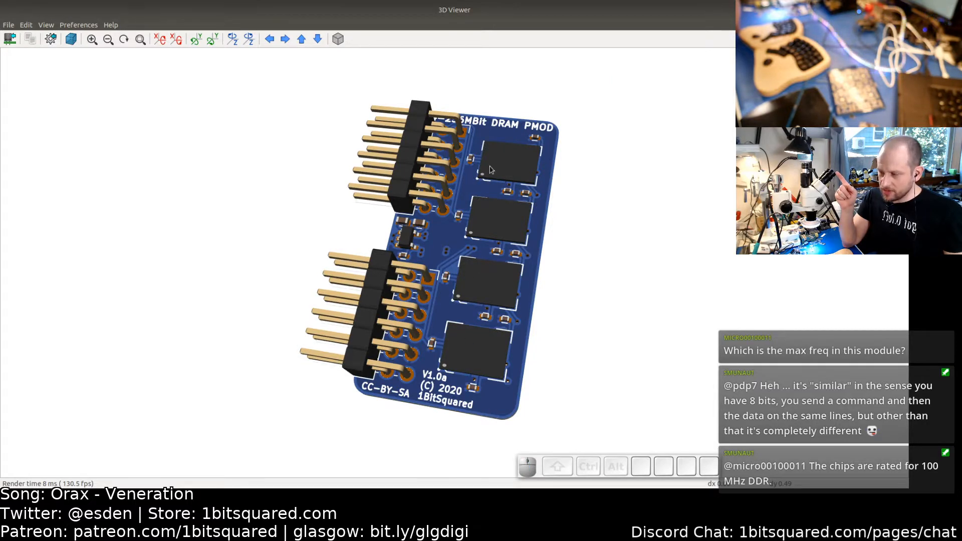
pyautogui.scroll(-1, 467, 299)
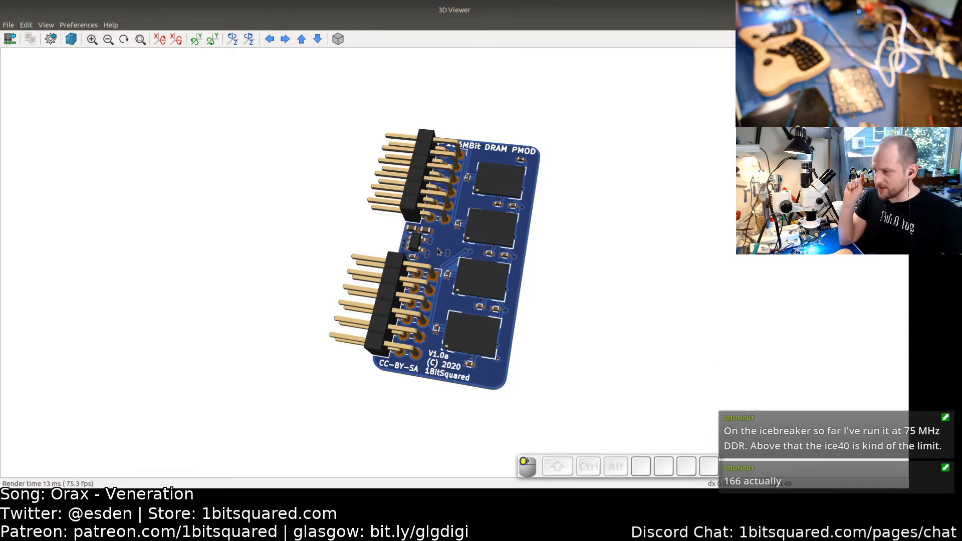
pyautogui.moveTo(438, 251); pyautogui.dragTo(457, 248)
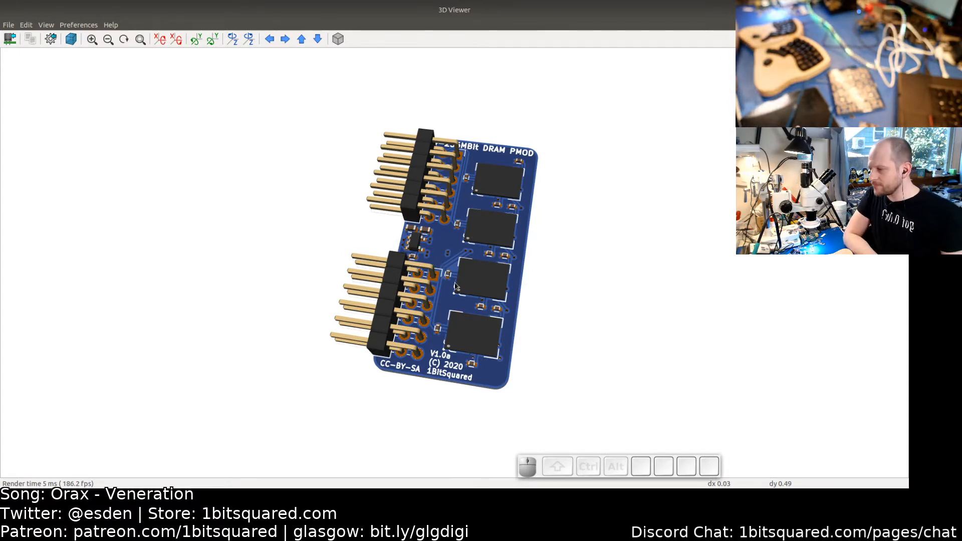
pyautogui.moveTo(449, 287); pyautogui.dragTo(418, 284, button='middle')
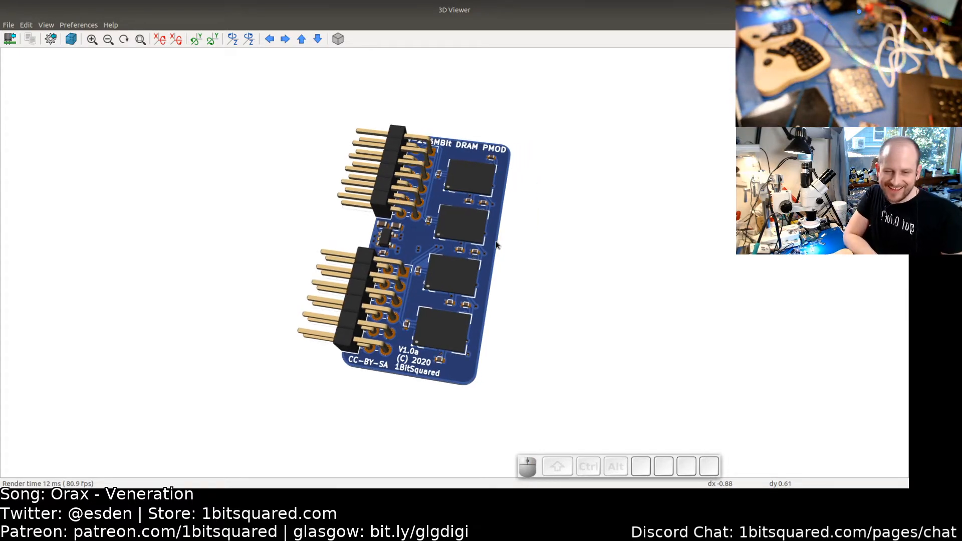
pyautogui.scroll(2, 456, 221)
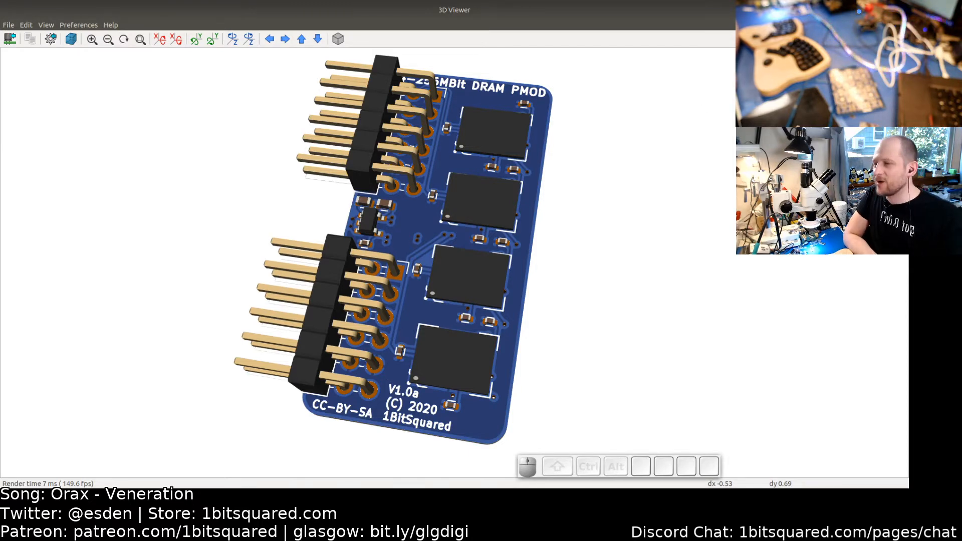
# - Close the 3D viewer and switch from the PCB editor to the terminal
pyautogui.click(899, 10)
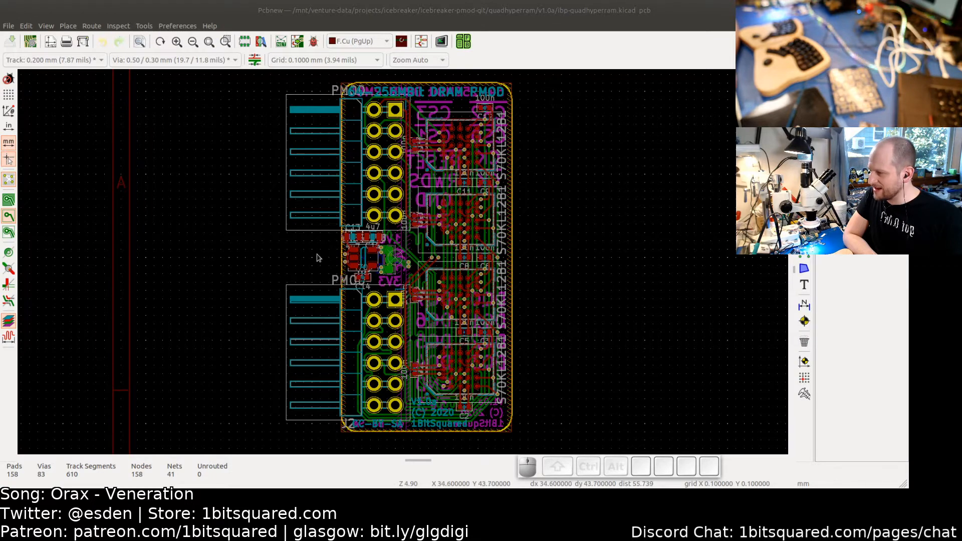
pyautogui.moveTo(313, 251); pyautogui.dragTo(291, 252, button='middle')
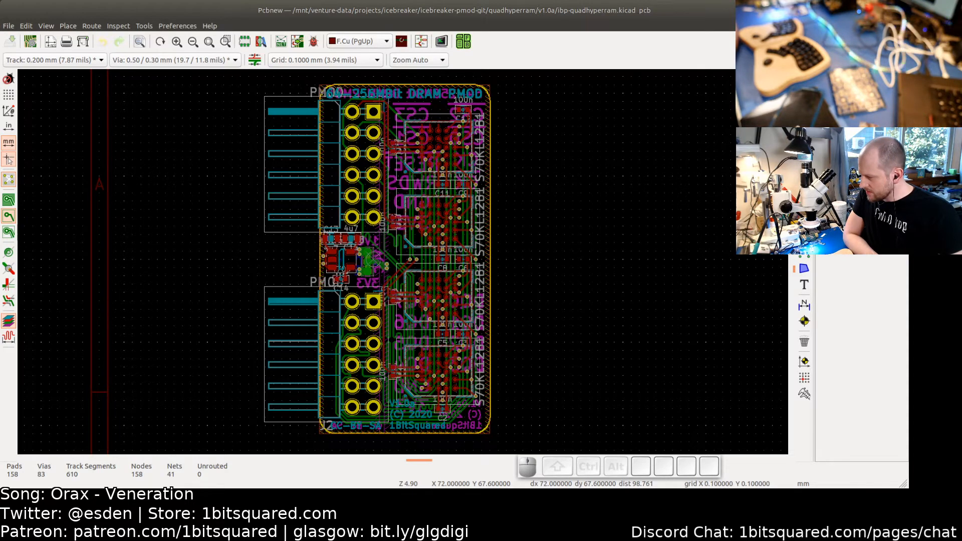
pyautogui.click(201, 496)
# - Clear the command line, move up to the v1.0a project directory and list its files
pyautogui.middleClick(220, 370)
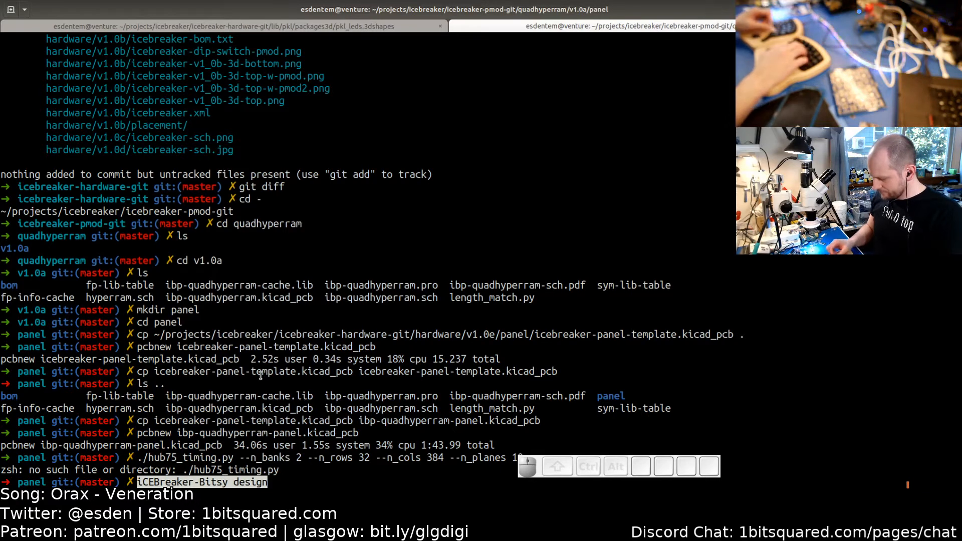
pyautogui.hotkey('ctrl', 'c')
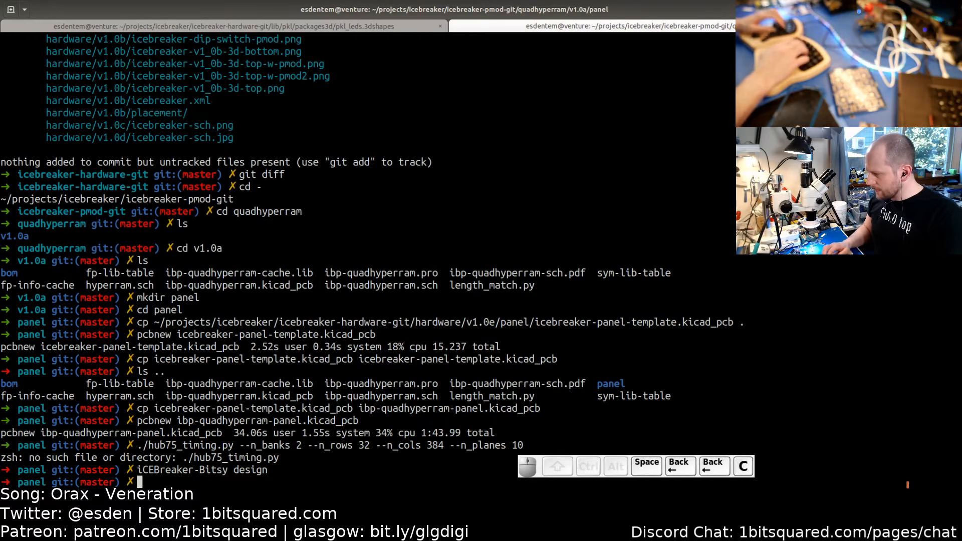
pyautogui.write('cd ..')
pyautogui.press('Return')
pyautogui.write('ls')
pyautogui.press('Return')
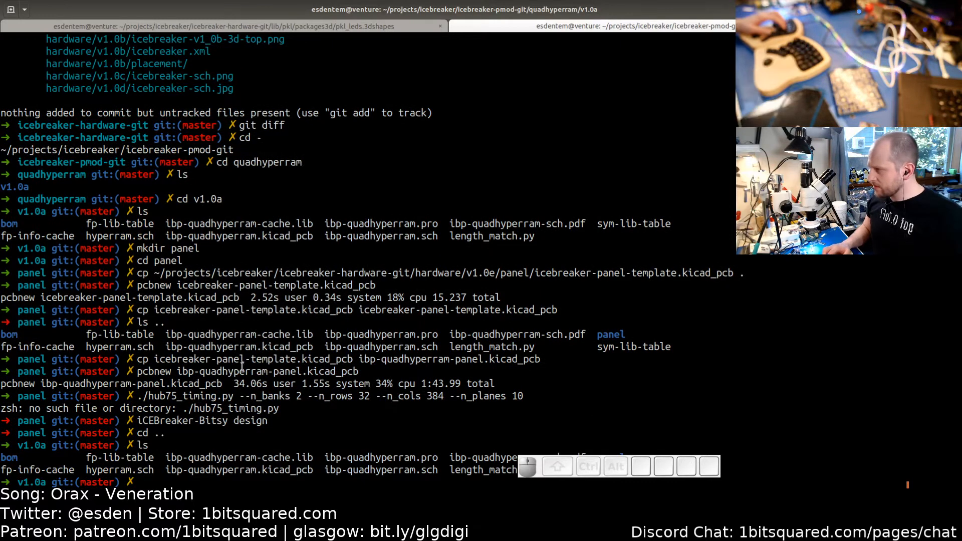
# - Open the home folder in the file manager and browse into projects, then icebreaker
pyautogui.click(181, 0)
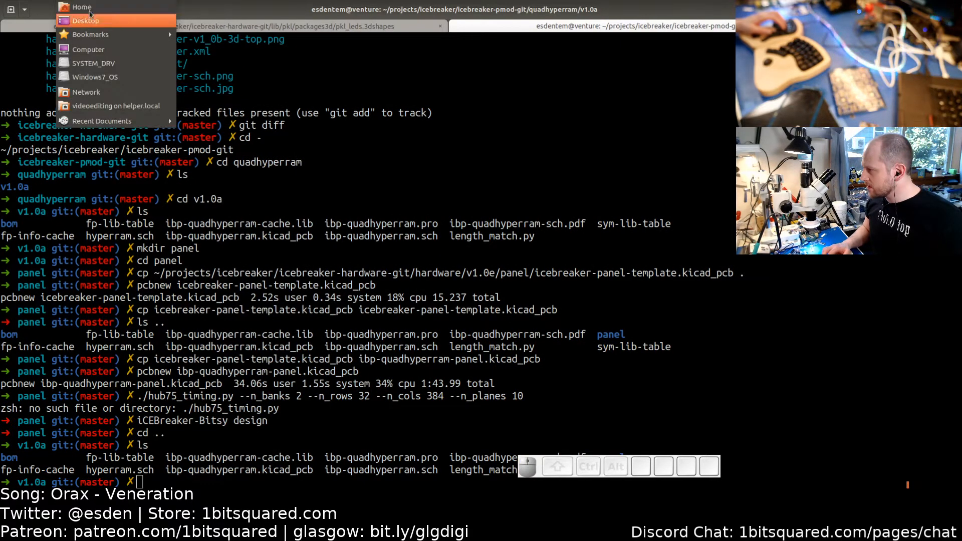
pyautogui.click(91, 8)
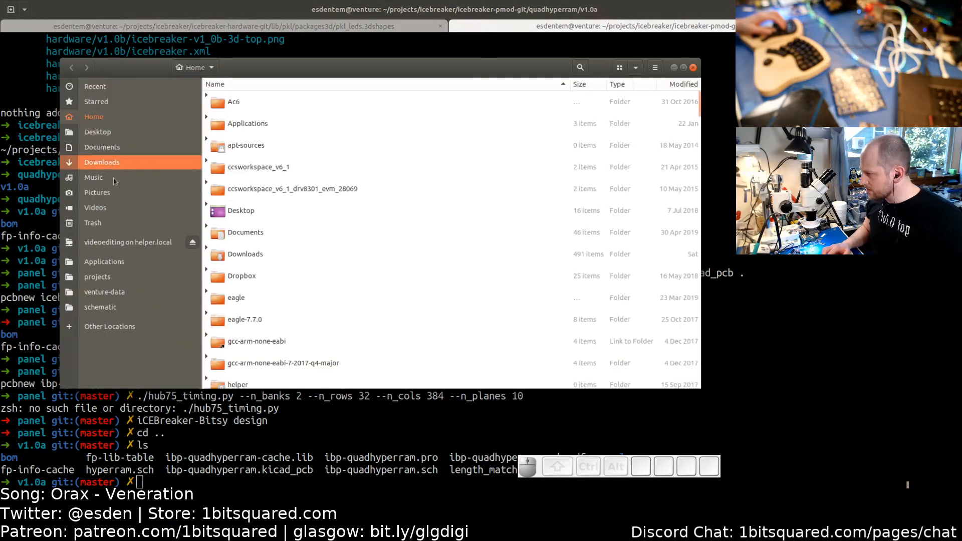
pyautogui.click(114, 279)
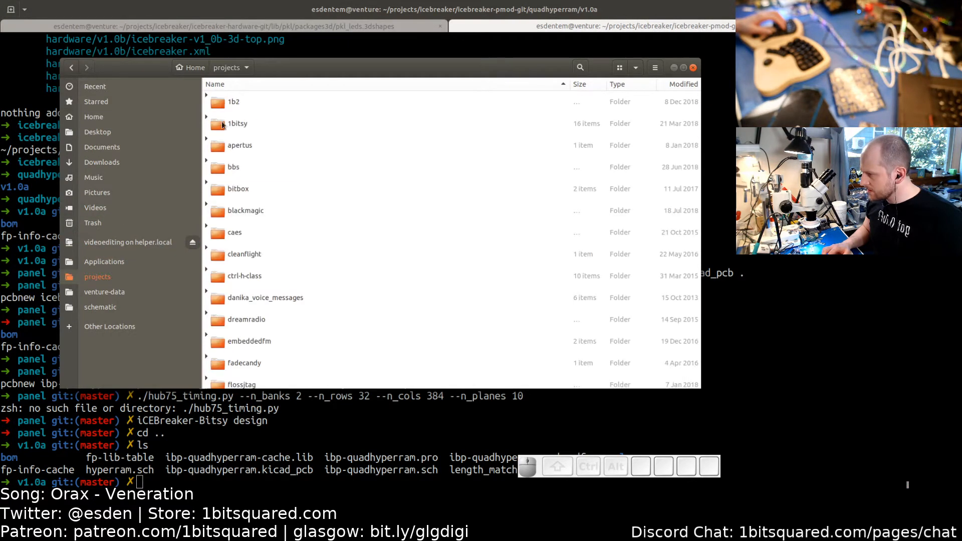
pyautogui.scroll(-5, 253, 230)
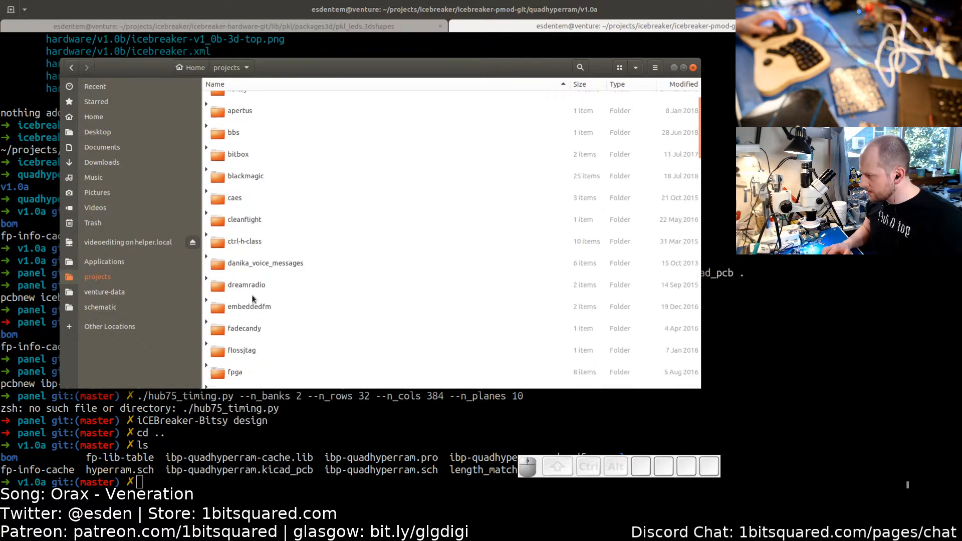
pyautogui.scroll(-2, 253, 230)
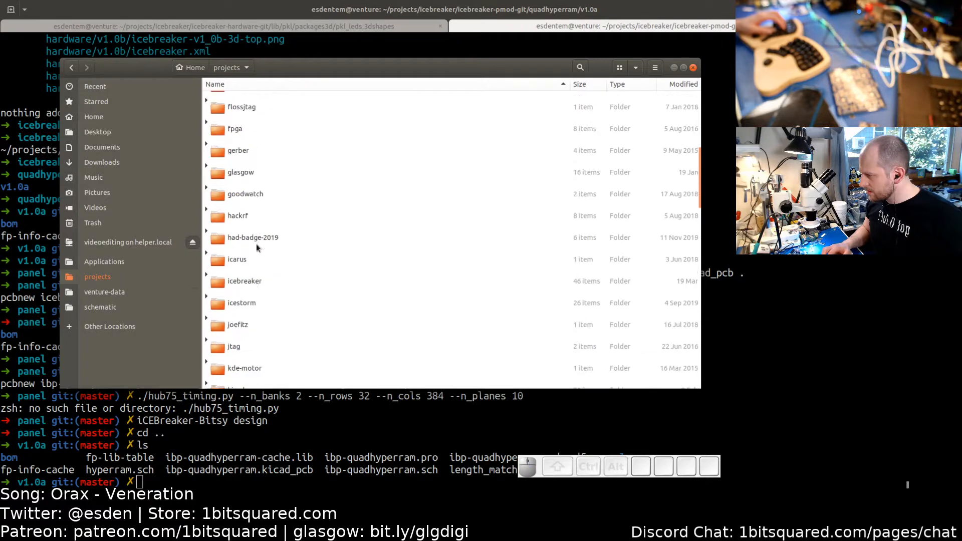
pyautogui.doubleClick(250, 277)
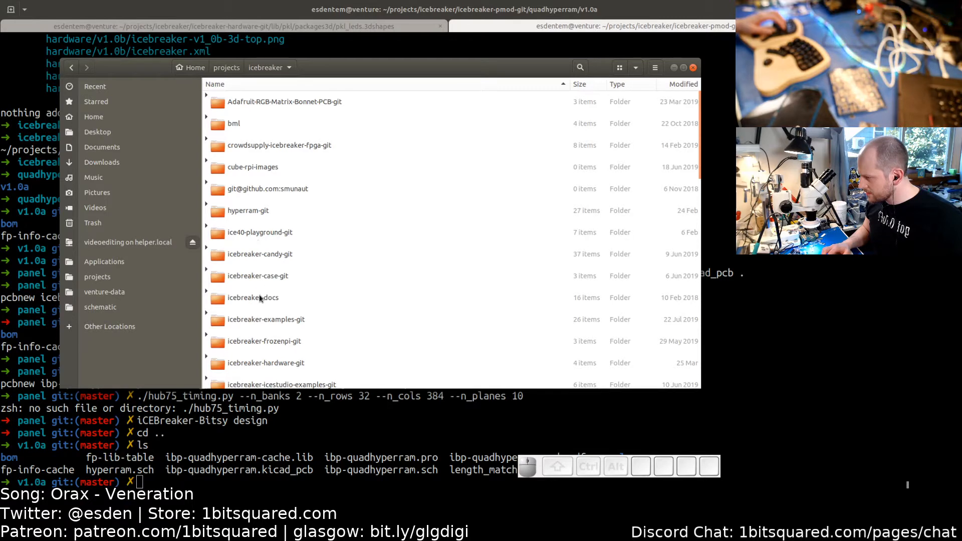
# - Browse into the icebreaker-pmod-git folder in the file manager and scroll through its board folders
pyautogui.click(259, 359)
pyautogui.scroll(-3, 266, 359)
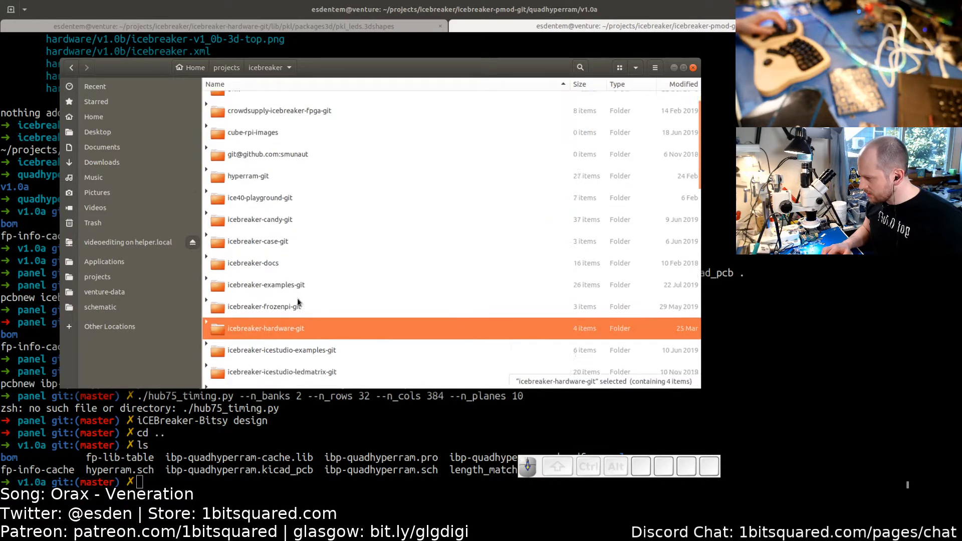
pyautogui.doubleClick(272, 357)
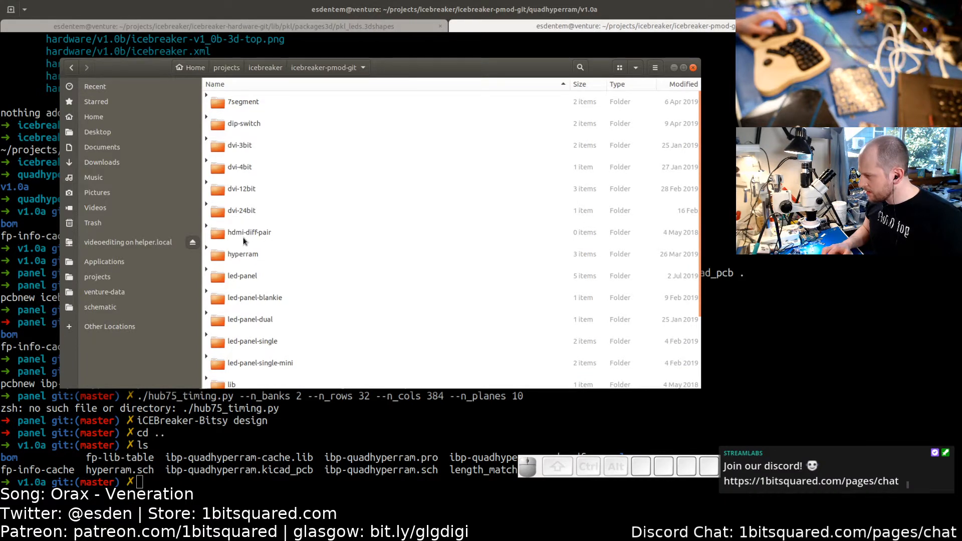
pyautogui.scroll(-3, 274, 255)
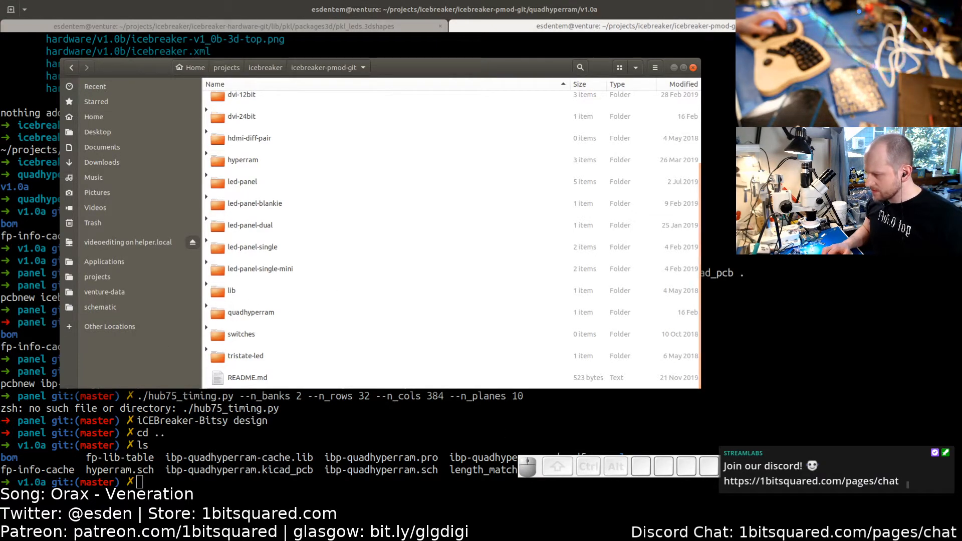
# - Switch to the browser and open the icebreaker-fpga organization page, then its icebreaker-pmod repository
pyautogui.click(461, 494)
pyautogui.click(461, 494)
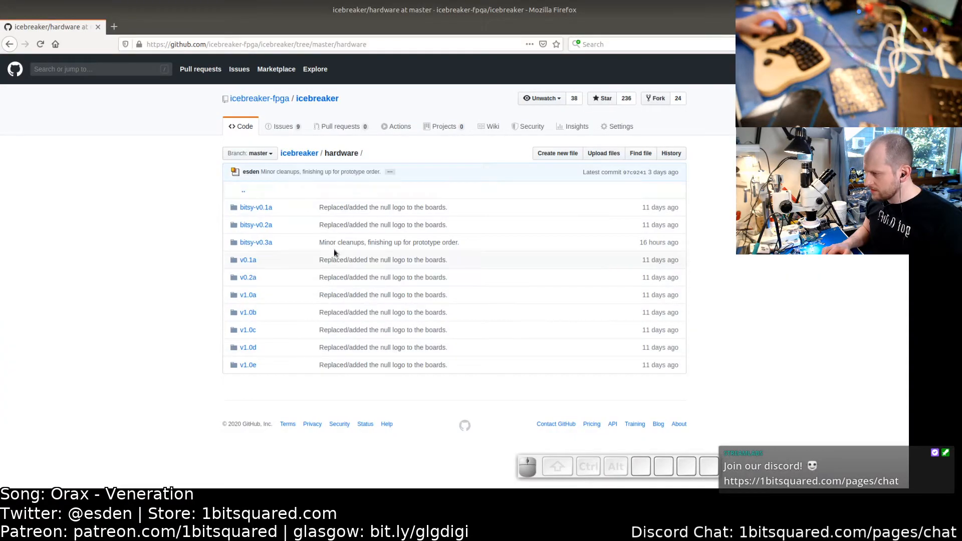
pyautogui.middleClick(254, 104)
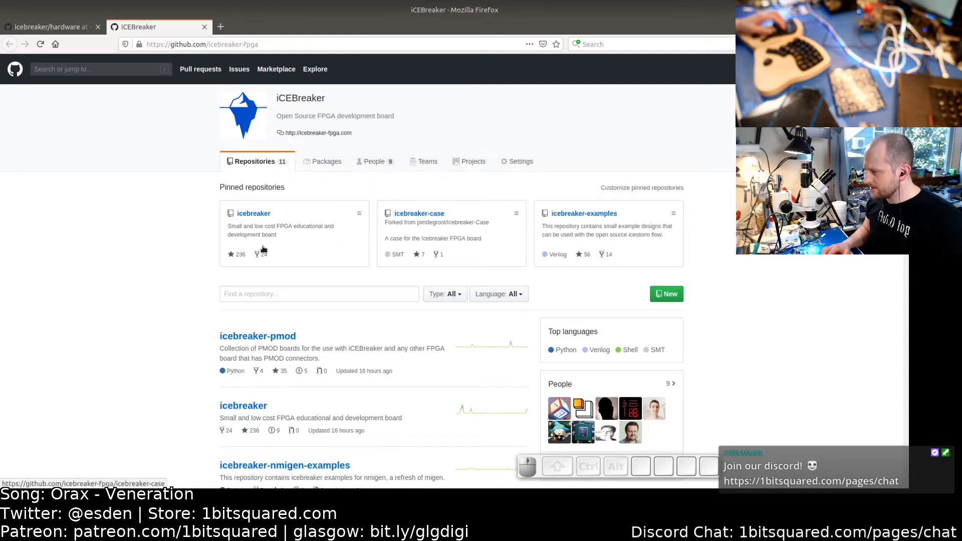
pyautogui.scroll(-3, 162, 245)
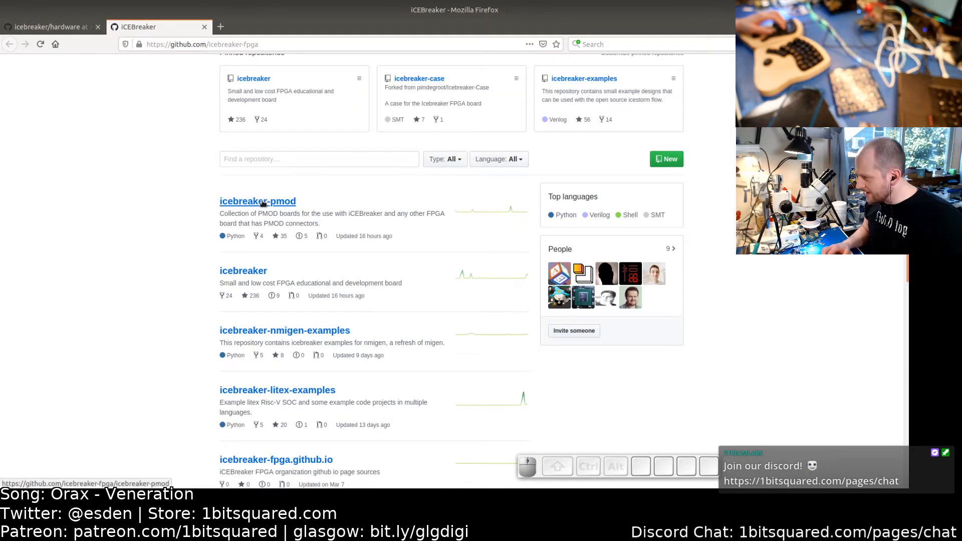
pyautogui.click(264, 203)
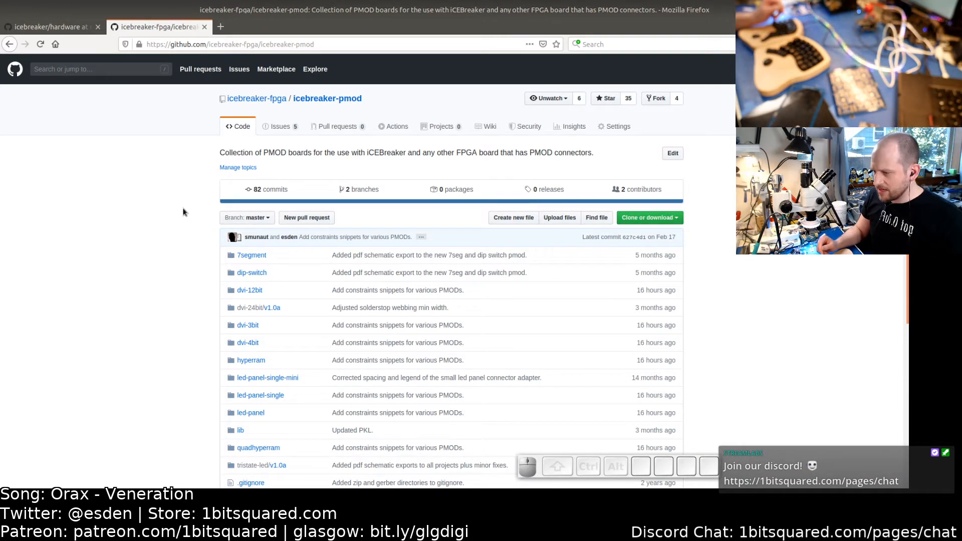
# - Scroll through the icebreaker-pmod repository's folder listing and commit messages
pyautogui.scroll(-1, 183, 212)
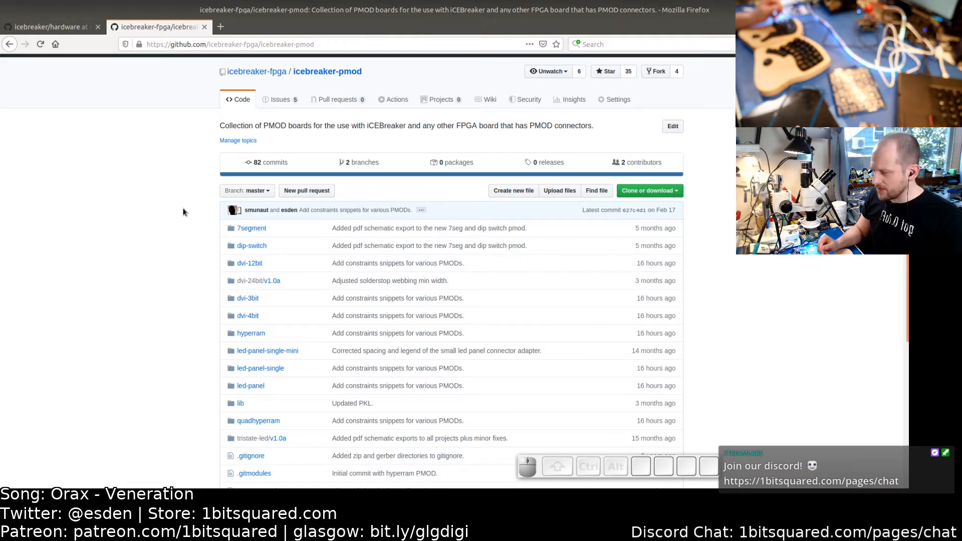
pyautogui.scroll(-2, 183, 212)
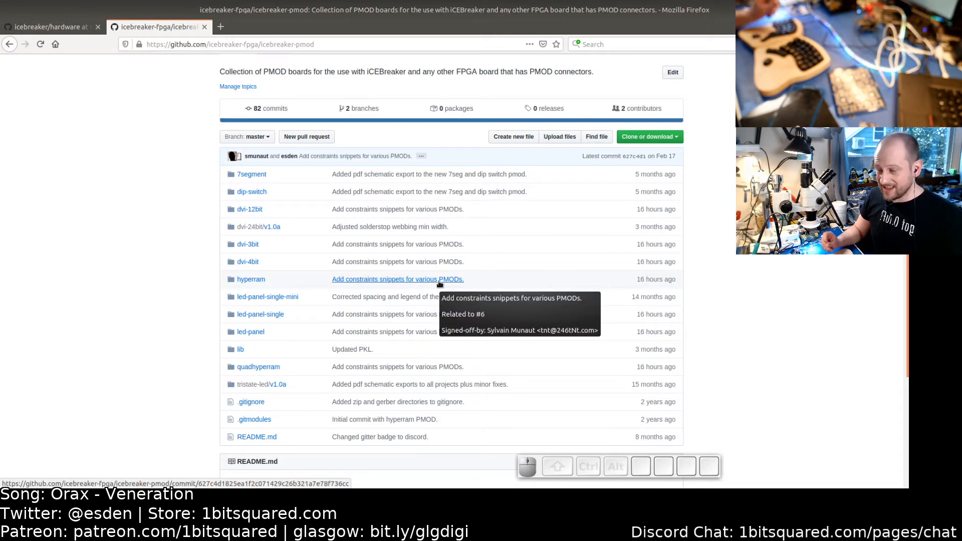
pyautogui.click(747, 251)
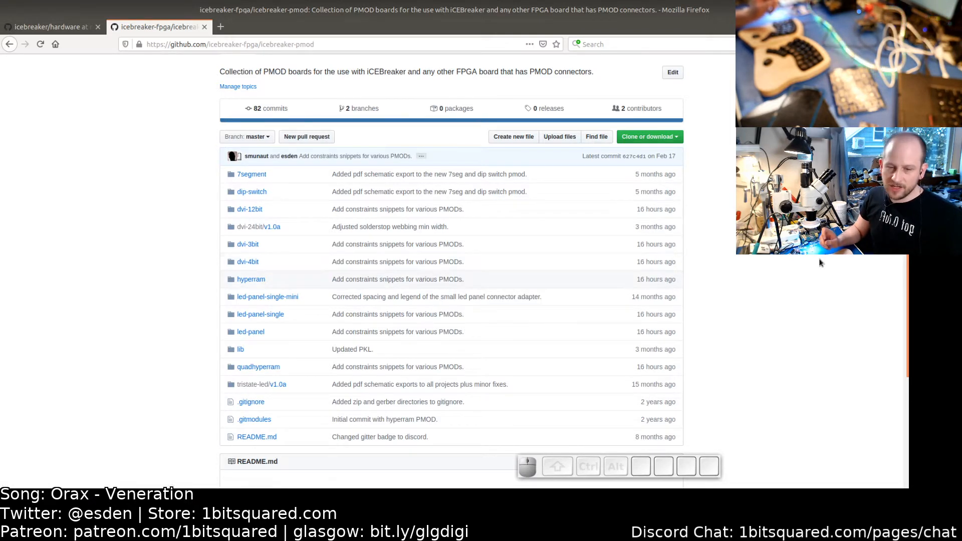
pyautogui.click(922, 271)
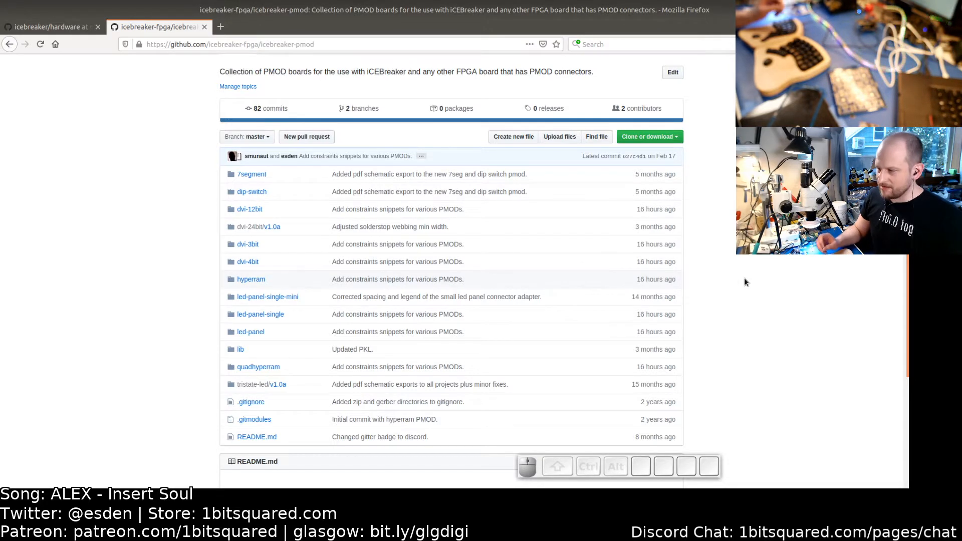
pyautogui.scroll(-2, 745, 279)
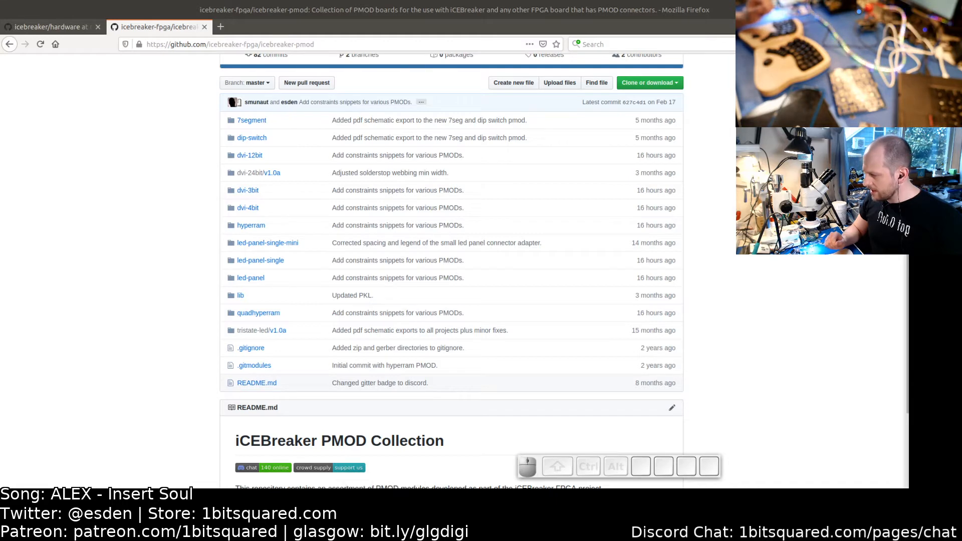
# - Switch to the terminal, change into the panel directory and list its files
pyautogui.click(382, 498)
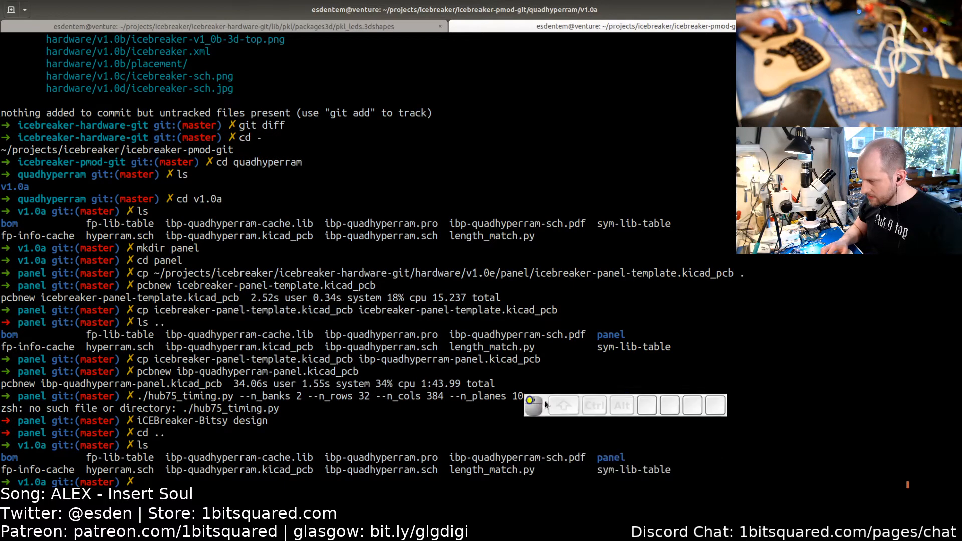
pyautogui.moveTo(599, 458); pyautogui.dragTo(627, 459)
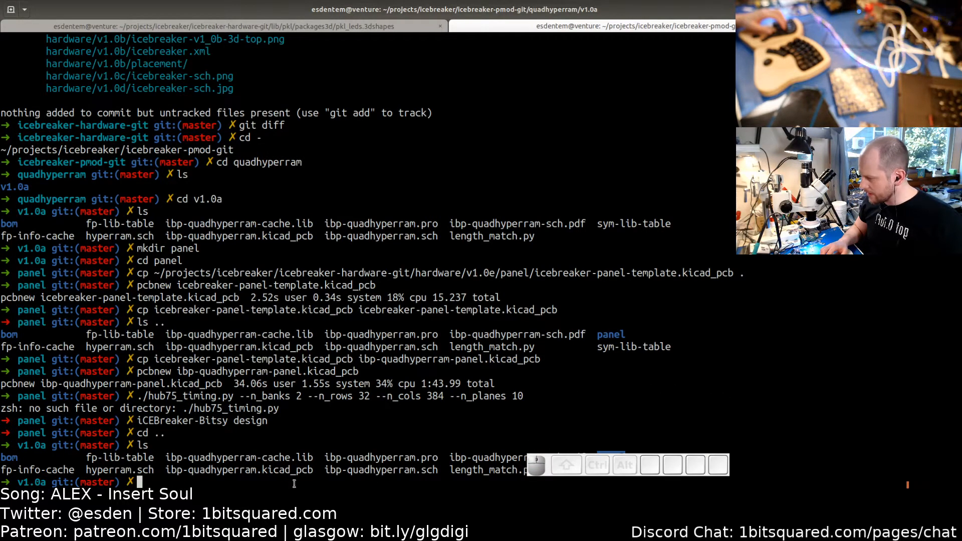
pyautogui.write('cd pan')
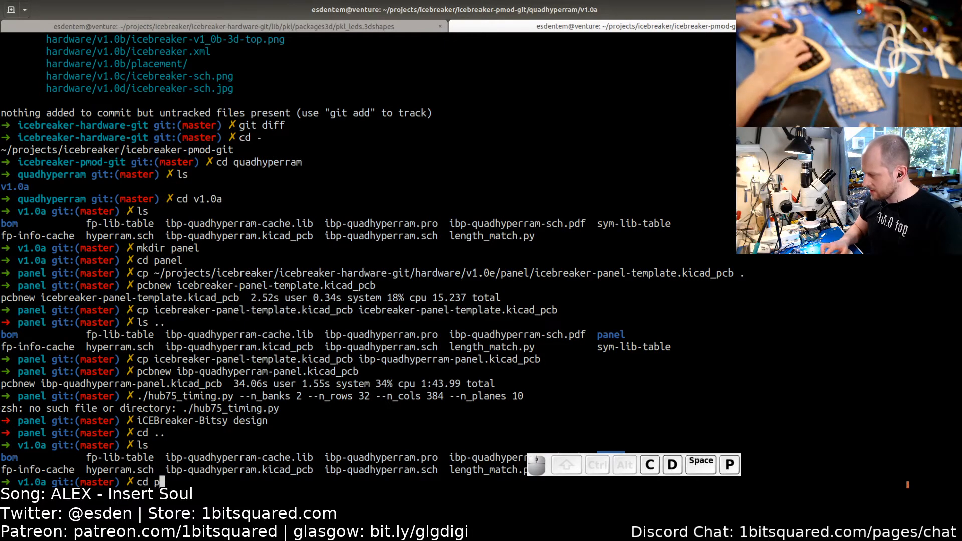
pyautogui.press('Tab')
pyautogui.press('Return')
pyautogui.write('ls')
pyautogui.press('Return')
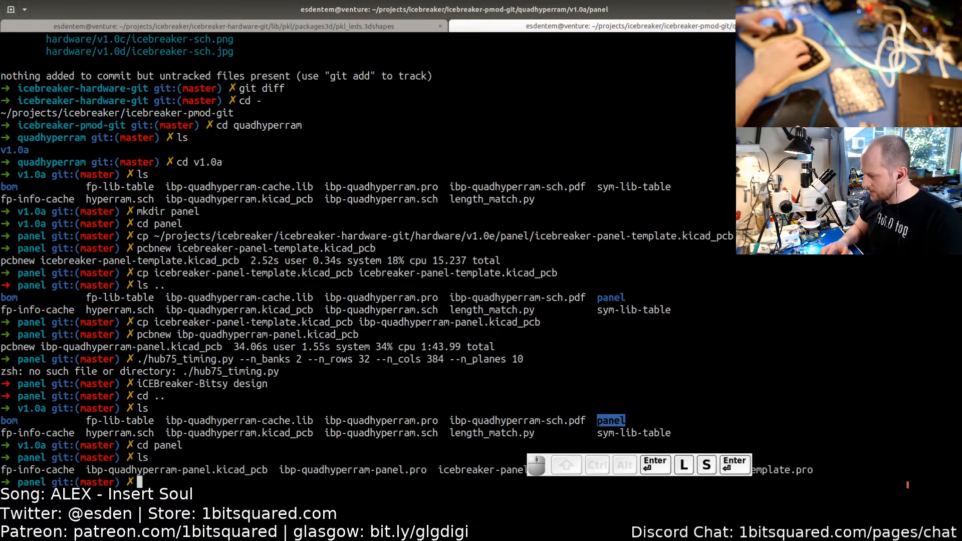
# - Switch to the file manager, open quadhyperram, then v1.0a, and expand its panel folder
pyautogui.hotkey('alt', 'Tab')
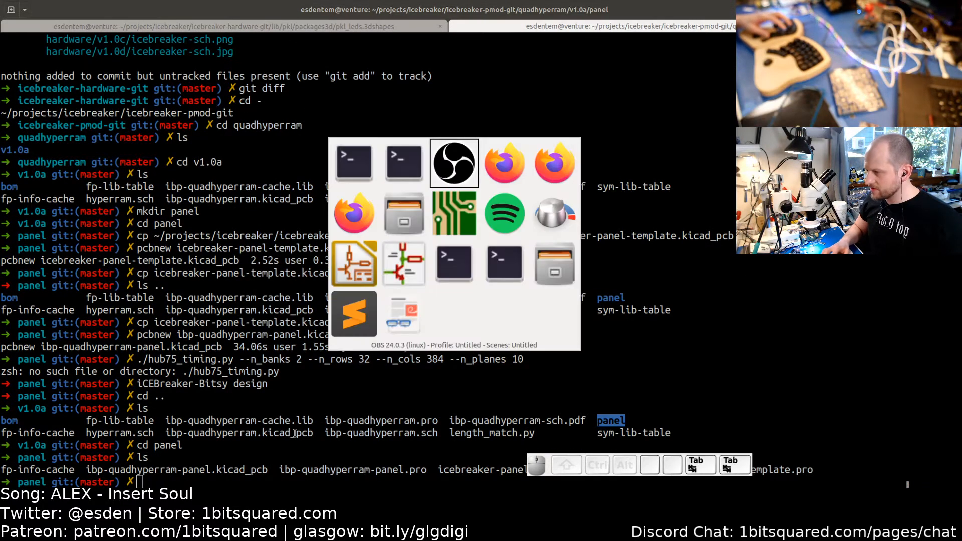
pyautogui.hotkey('alt', 'Tab')
pyautogui.hotkey('alt', 'Tab')
pyautogui.hotkey('alt', 'Tab')
pyautogui.hotkey('alt', 'Tab')
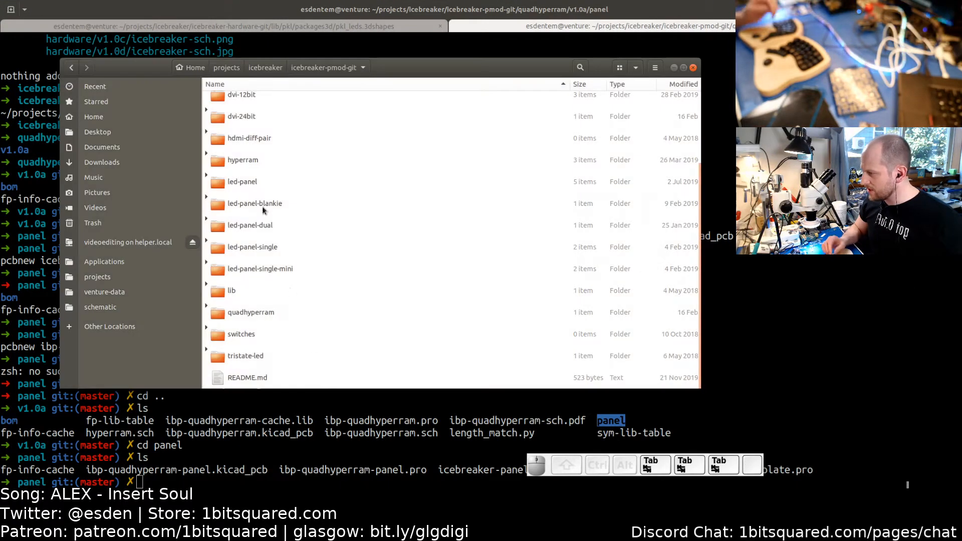
pyautogui.scroll(3, 261, 201)
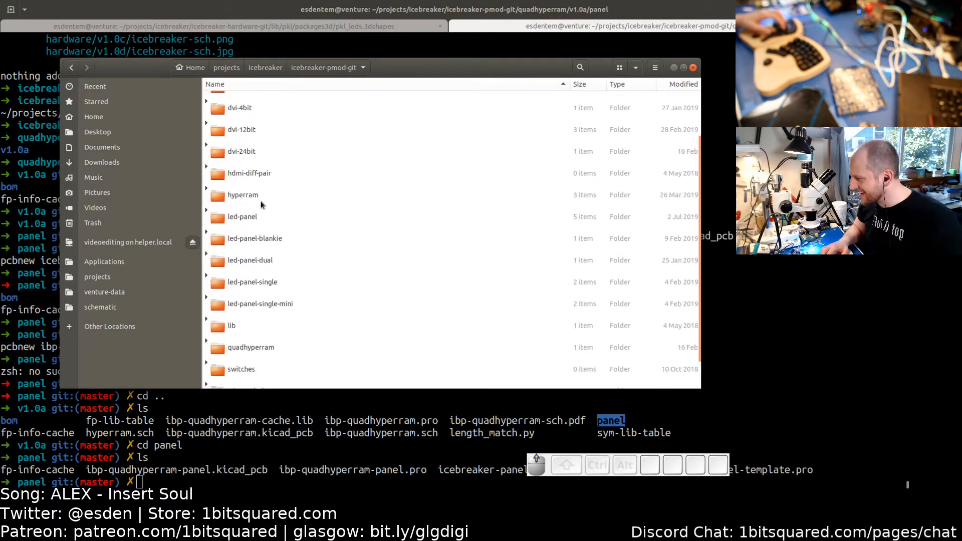
pyautogui.scroll(-3, 261, 202)
pyautogui.doubleClick(247, 311)
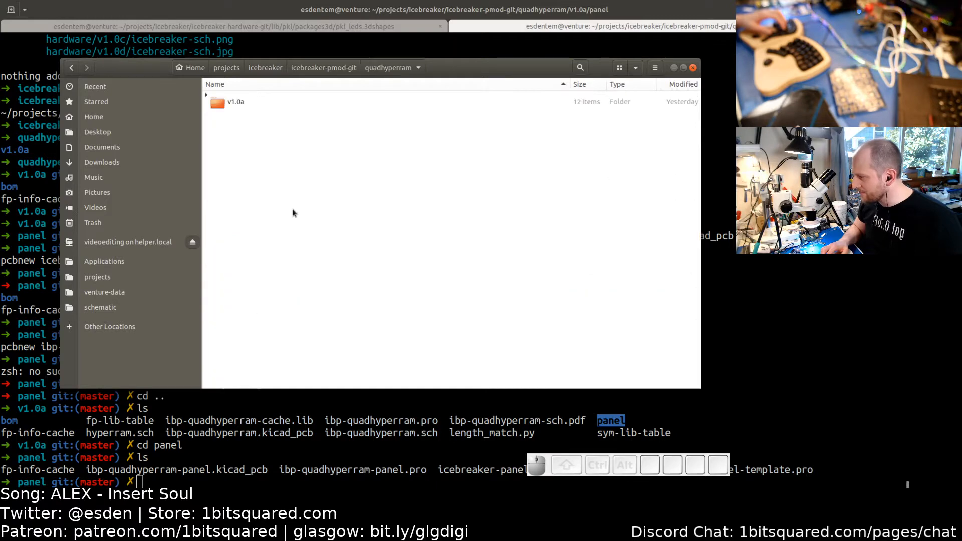
pyautogui.doubleClick(235, 102)
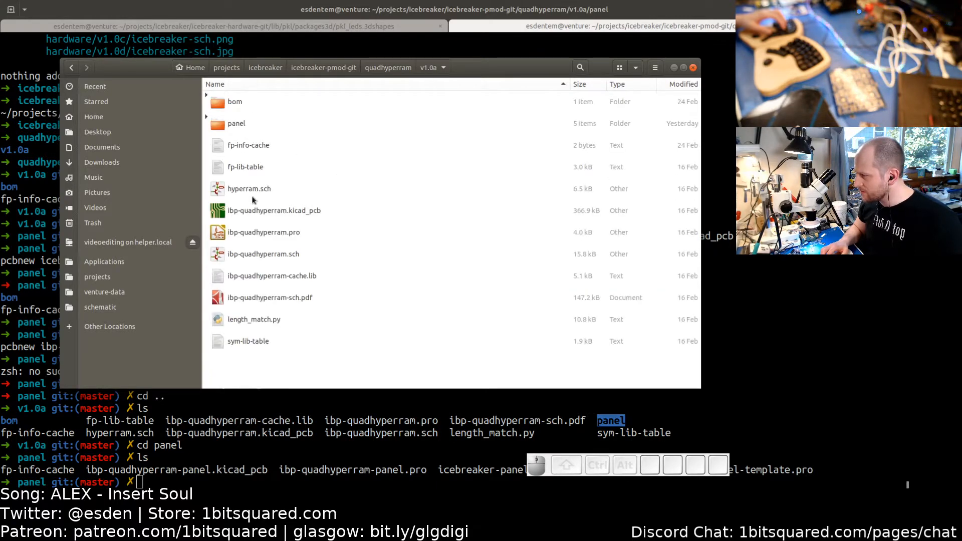
pyautogui.click(206, 117)
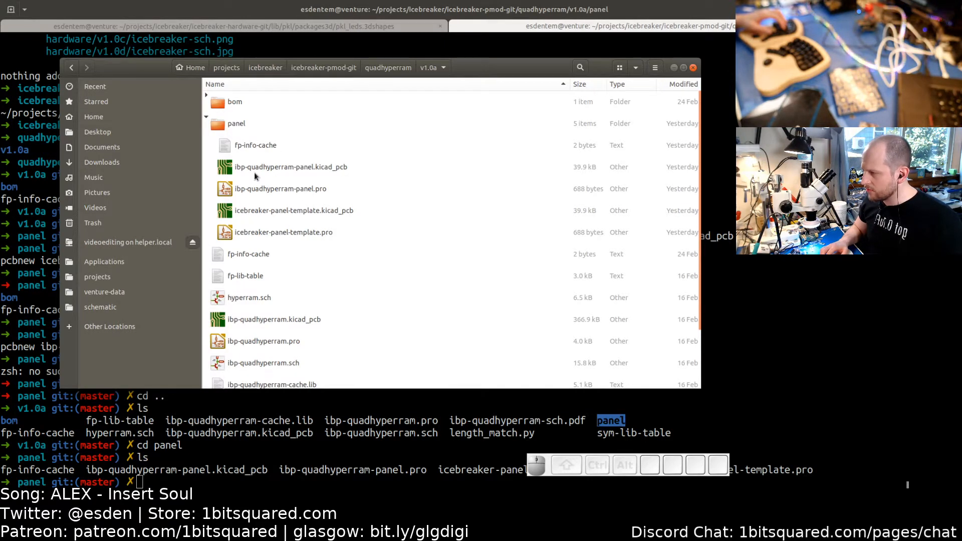
# - Bring up the PCB editor with the quad HyperRAM board, then close it and the KiCad project manager
pyautogui.click(497, 430)
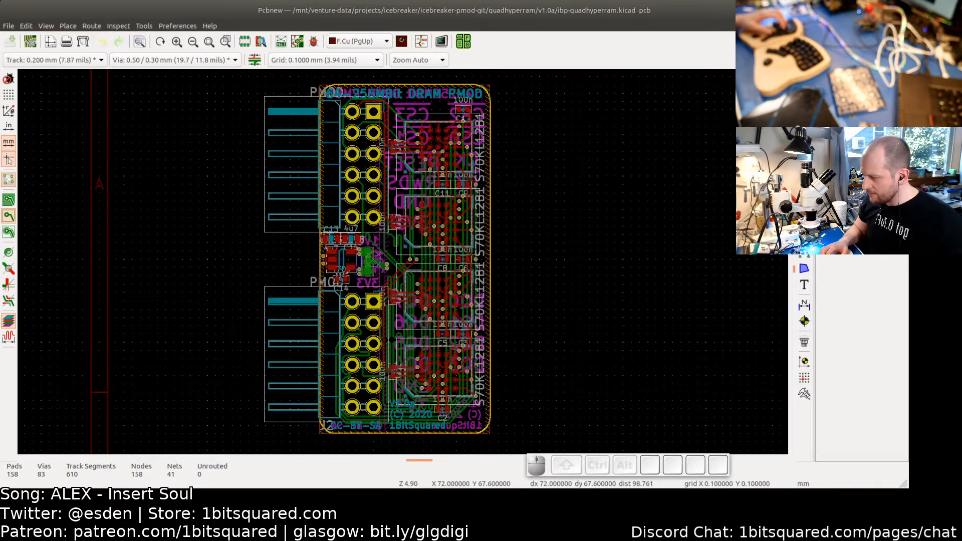
pyautogui.hotkey('alt', 'Tab')
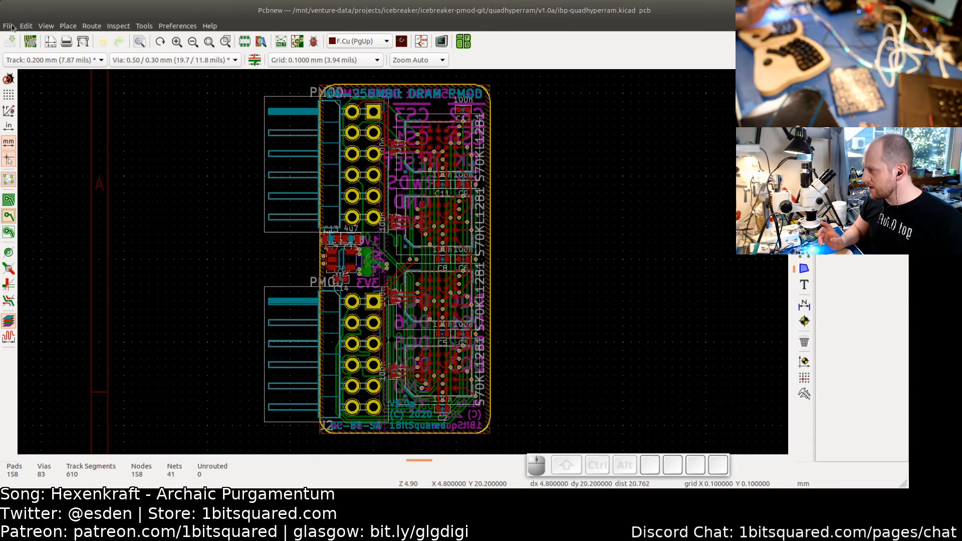
pyautogui.click(9, 26)
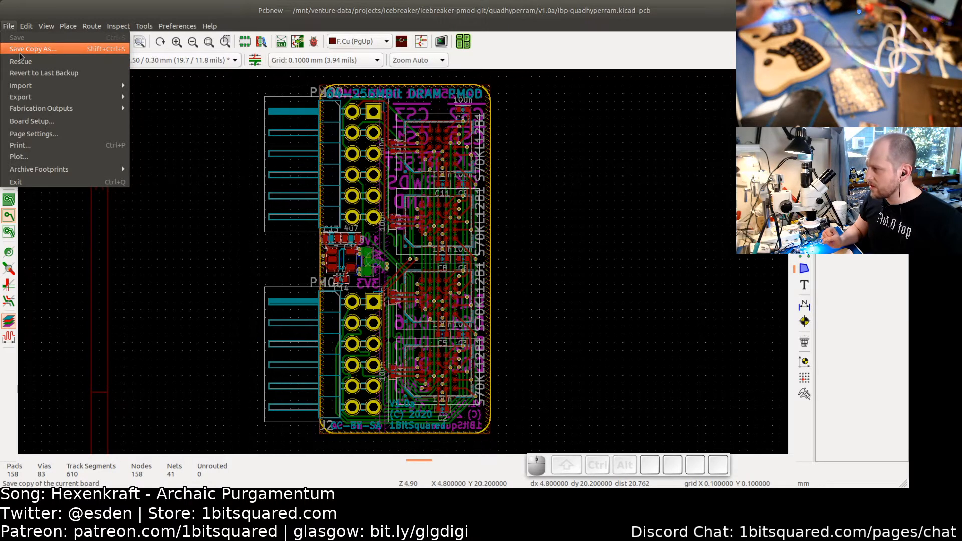
pyautogui.click(193, 137)
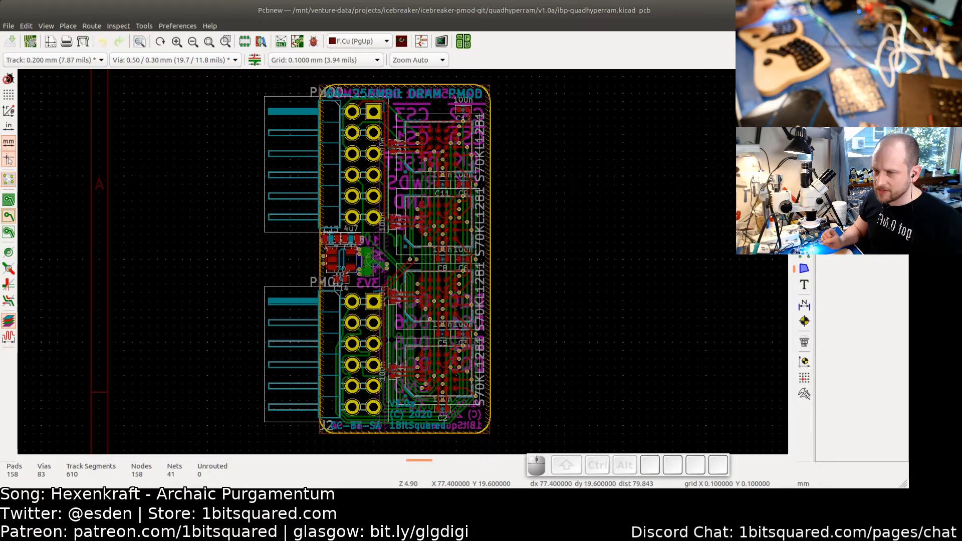
pyautogui.click(899, 10)
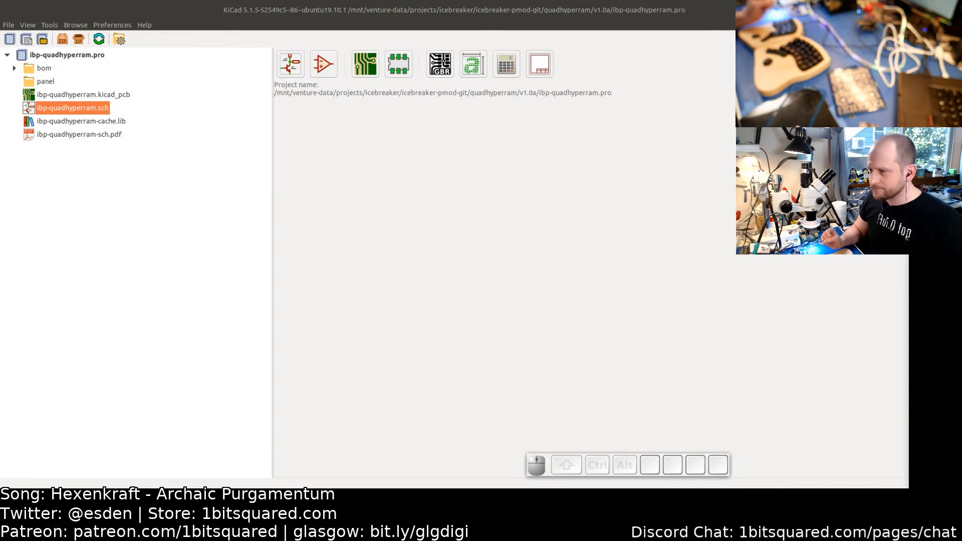
pyautogui.click(899, 10)
pyautogui.click(518, 190)
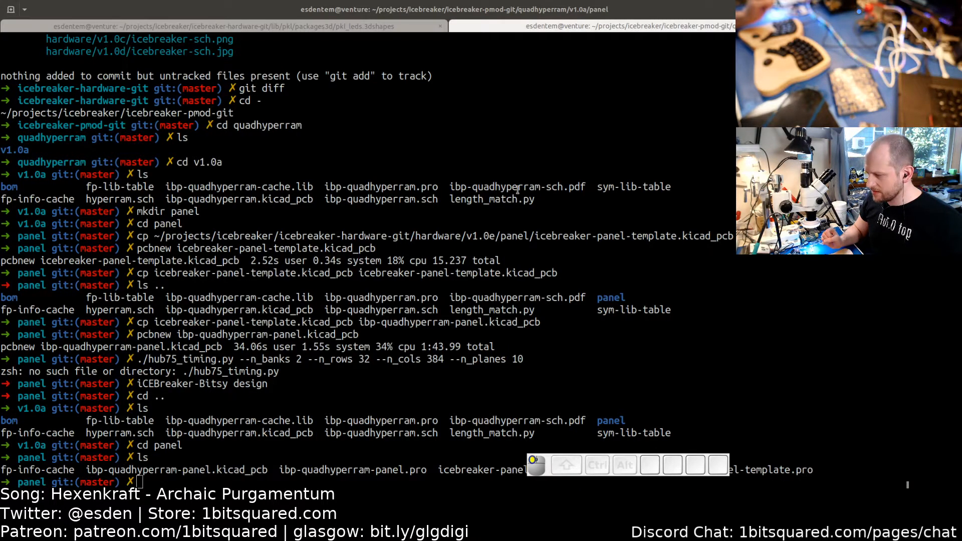
# - Open icebreaker-panel-template.kicad_pcb in pcbnew from the terminal
pyautogui.write('pcbnew')
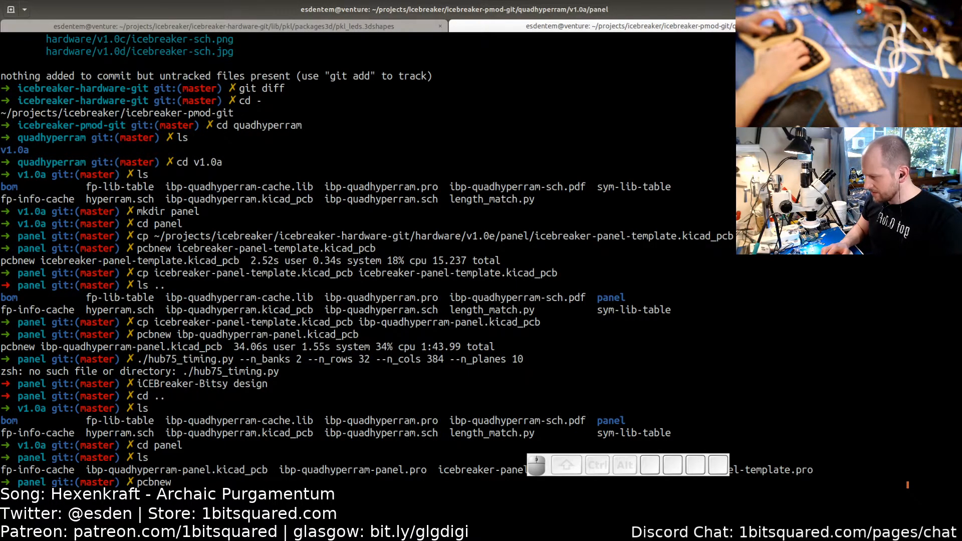
pyautogui.write(' i')
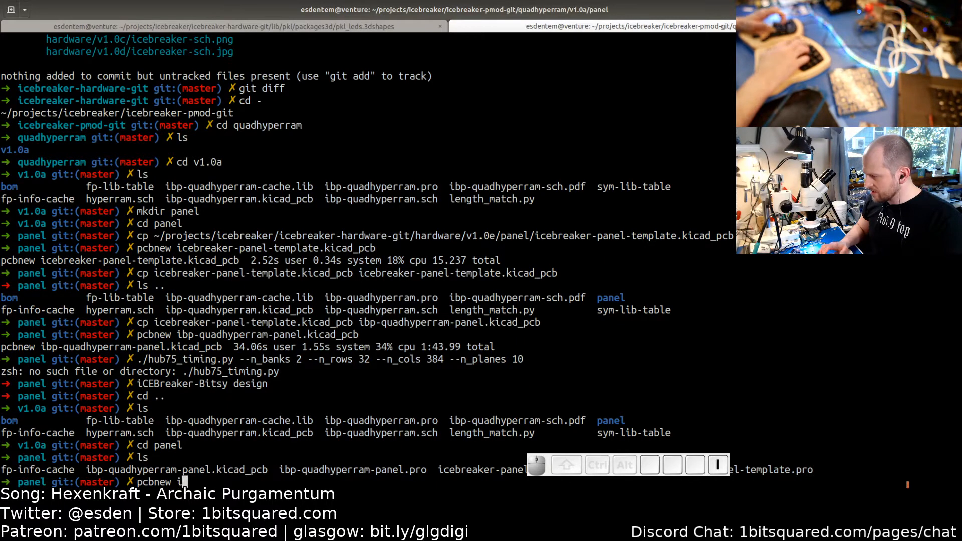
pyautogui.write('ce')
pyautogui.press('Tab')
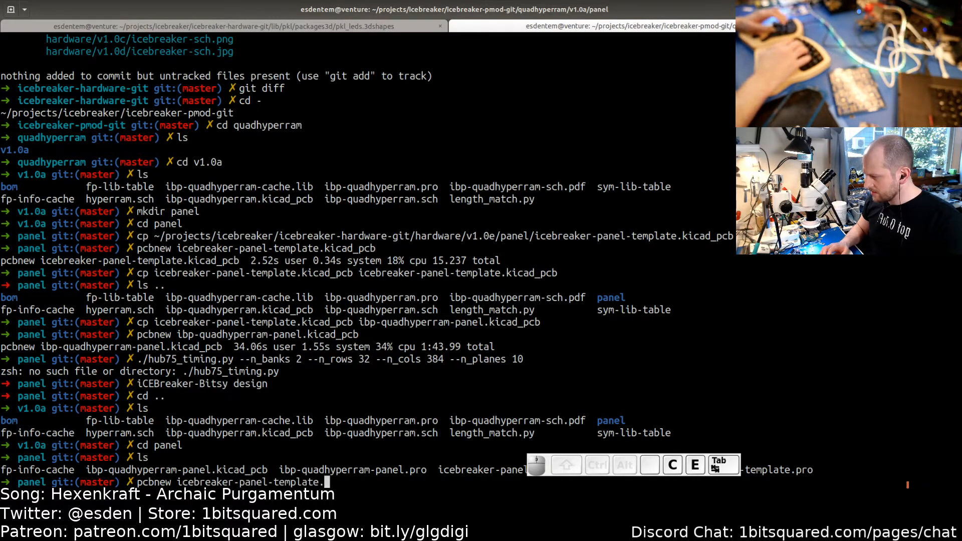
pyautogui.write('k')
pyautogui.press('Tab')
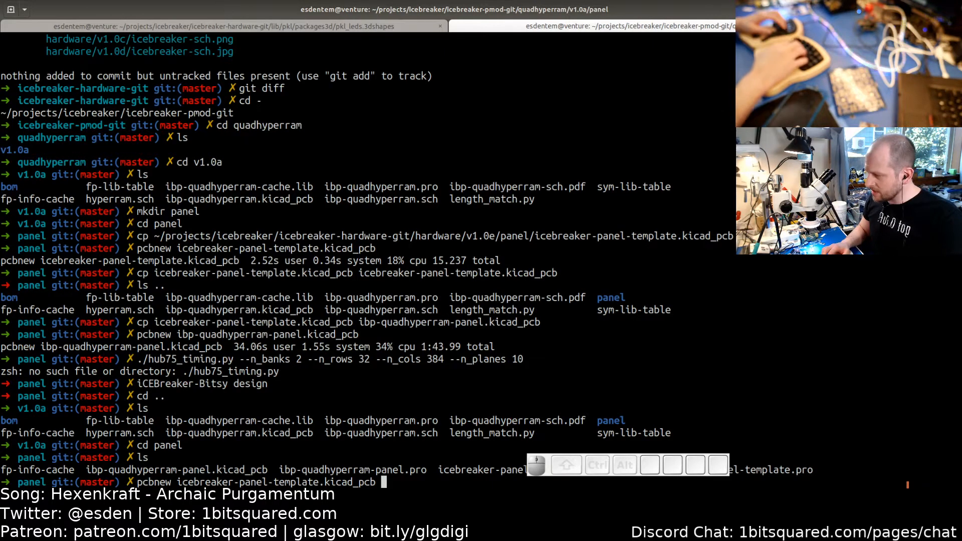
pyautogui.press('Return')
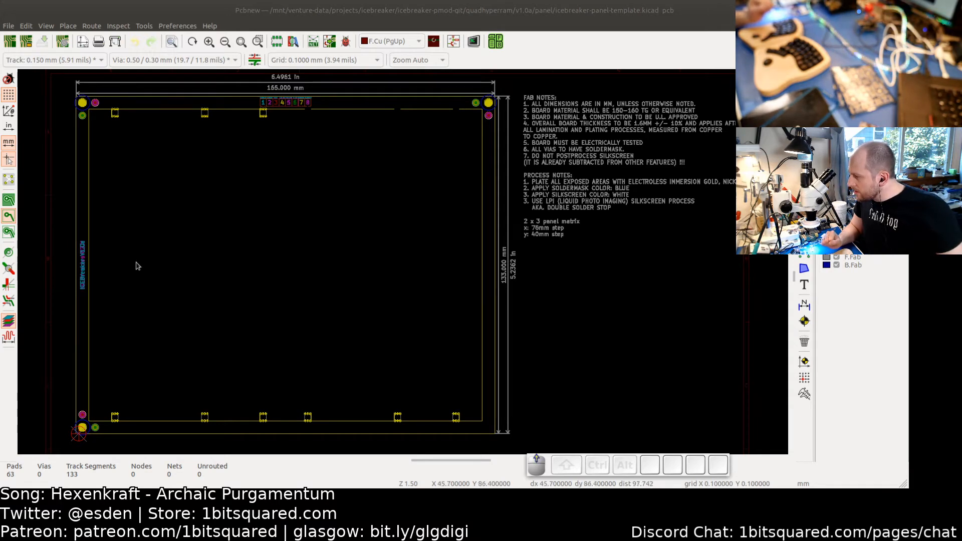
# - Zoom and pan around the panel template's frame and fab notes
pyautogui.scroll(1, 140, 253)
pyautogui.scroll(-1, 281, 242)
pyautogui.moveTo(288, 242); pyautogui.dragTo(176, 254, button='middle')
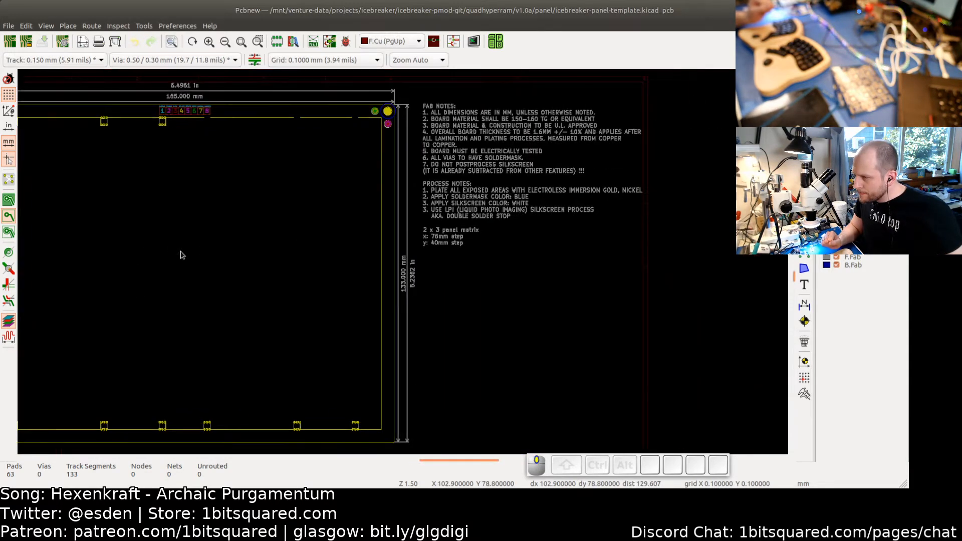
pyautogui.moveTo(266, 224); pyautogui.dragTo(458, 221, button='middle')
pyautogui.moveTo(261, 238); pyautogui.dragTo(296, 204, button='middle')
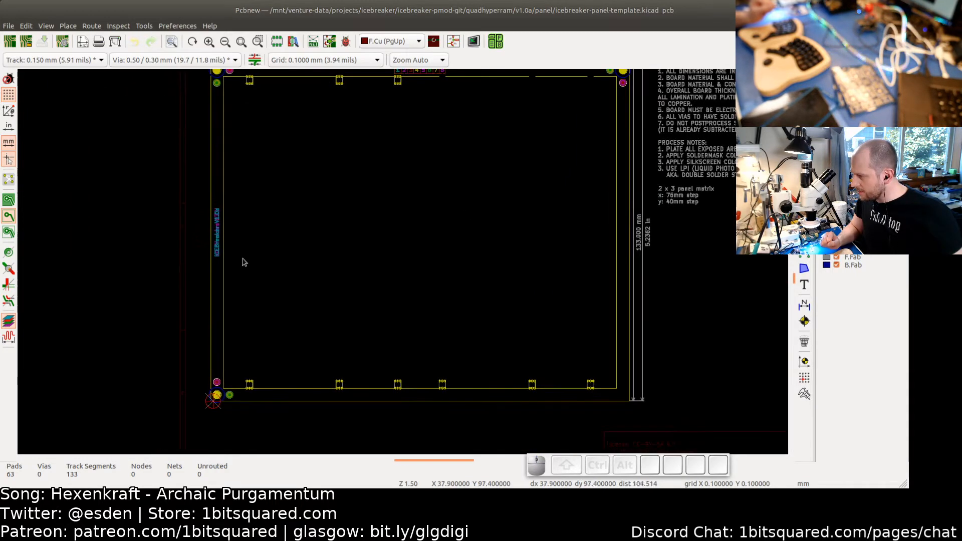
# - Change the back-silkscreen panel label text to QuadHyperram Pmod V1.0a, copying the new text before confirming
pyautogui.scroll(2, 266, 236)
pyautogui.scroll(1, 217, 252)
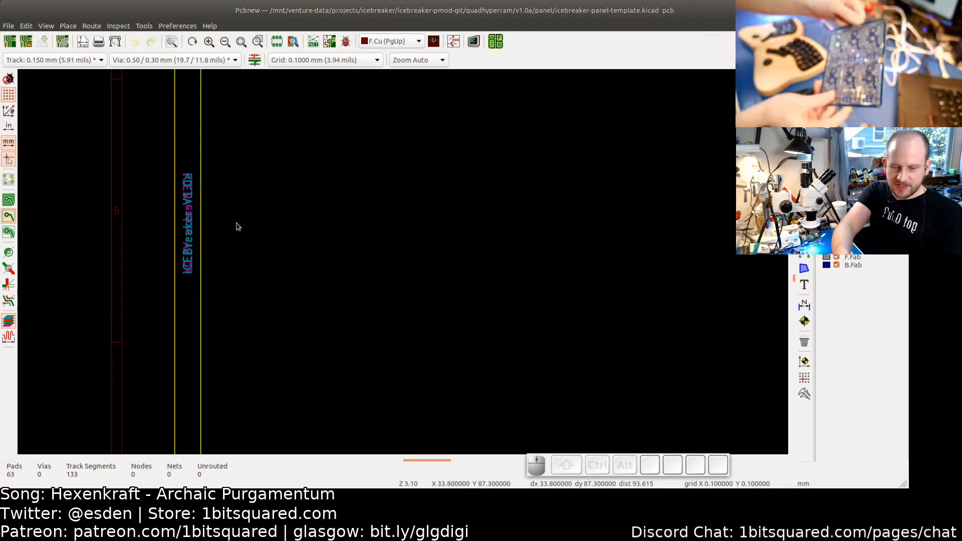
pyautogui.click(186, 250)
pyautogui.click(211, 267)
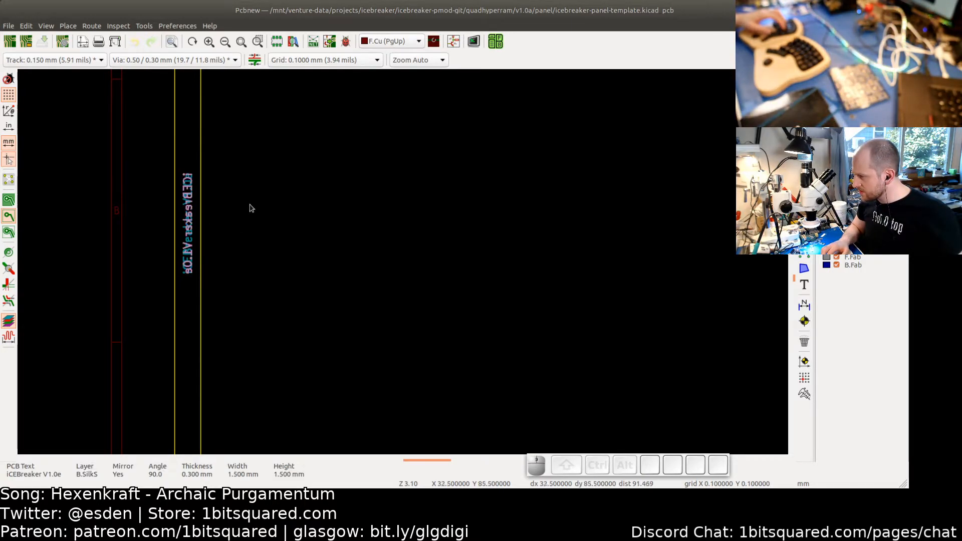
pyautogui.press('e')
pyautogui.press('End')
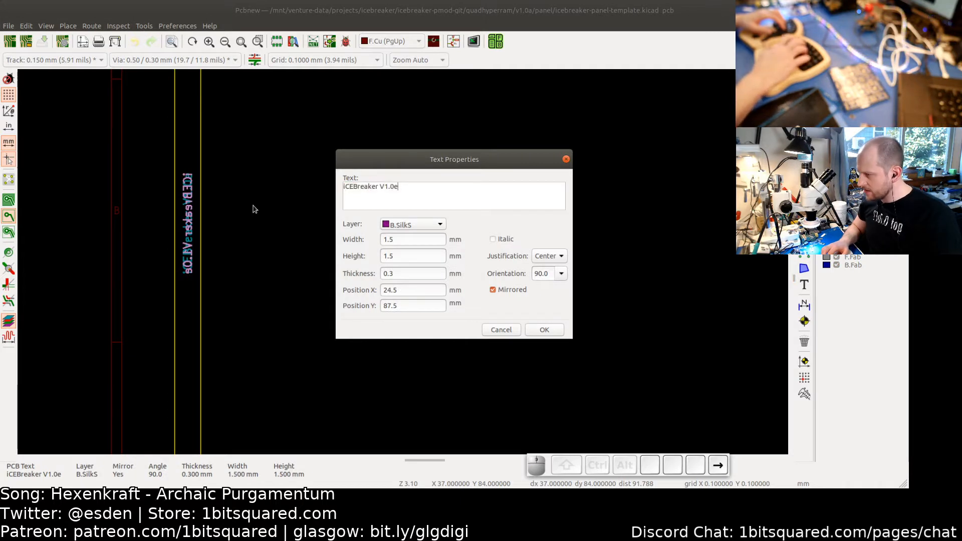
pyautogui.press('BackSpace')
pyautogui.press('BackSpace')
pyautogui.press('BackSpace')
pyautogui.press('BackSpace')
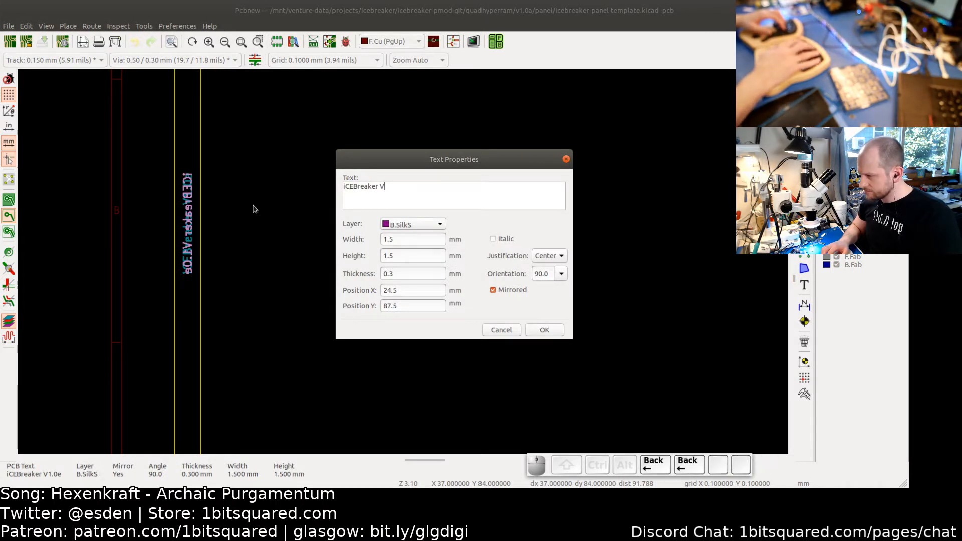
pyautogui.write('1.0a')
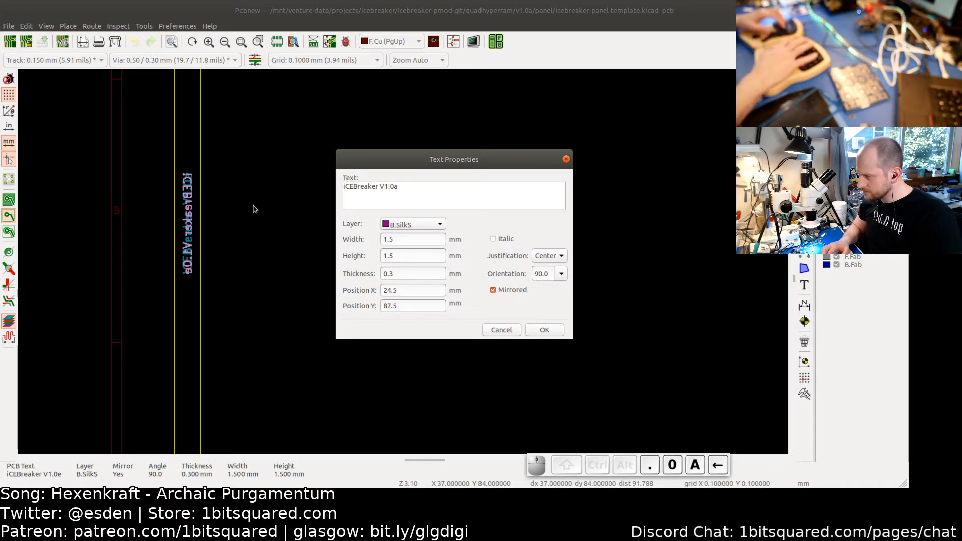
pyautogui.press('Left')
pyautogui.press('Left')
pyautogui.press('Left')
pyautogui.press('Left')
pyautogui.press('Left')
pyautogui.press('BackSpace')
pyautogui.press('BackSpace')
pyautogui.press('BackSpace')
pyautogui.press('BackSpace')
pyautogui.press('BackSpace')
pyautogui.press('BackSpace')
pyautogui.press('BackSpace')
pyautogui.press('BackSpace')
pyautogui.press('BackSpace')
pyautogui.press('BackSpace')
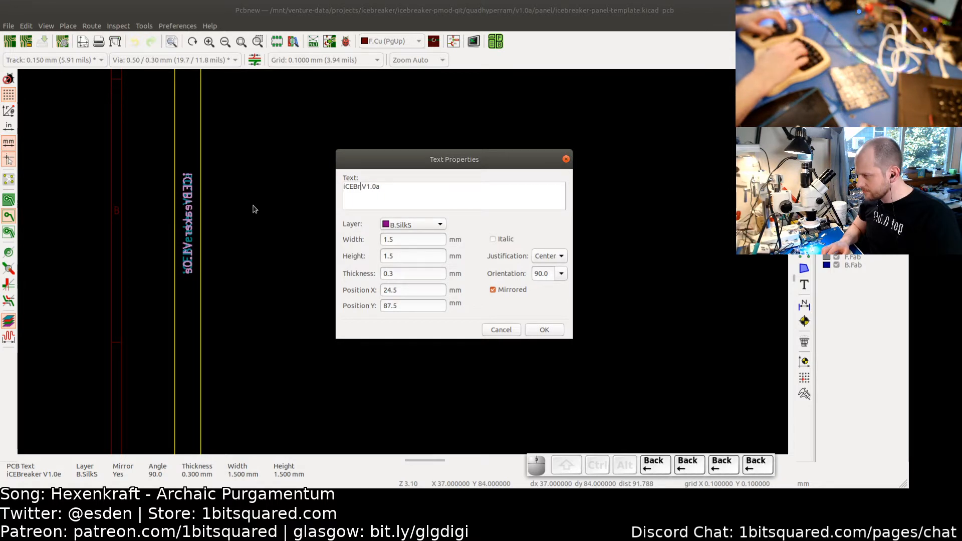
pyautogui.write('ice')
pyautogui.press('BackSpace')
pyautogui.press('BackSpace')
pyautogui.press('BackSpace')
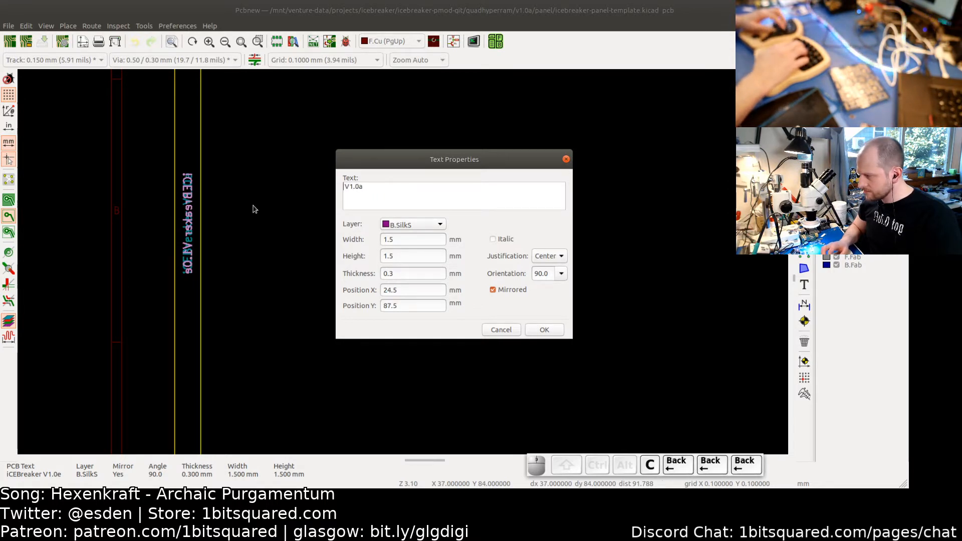
pyautogui.write('H')
pyautogui.press('BackSpace')
pyautogui.write('Quad')
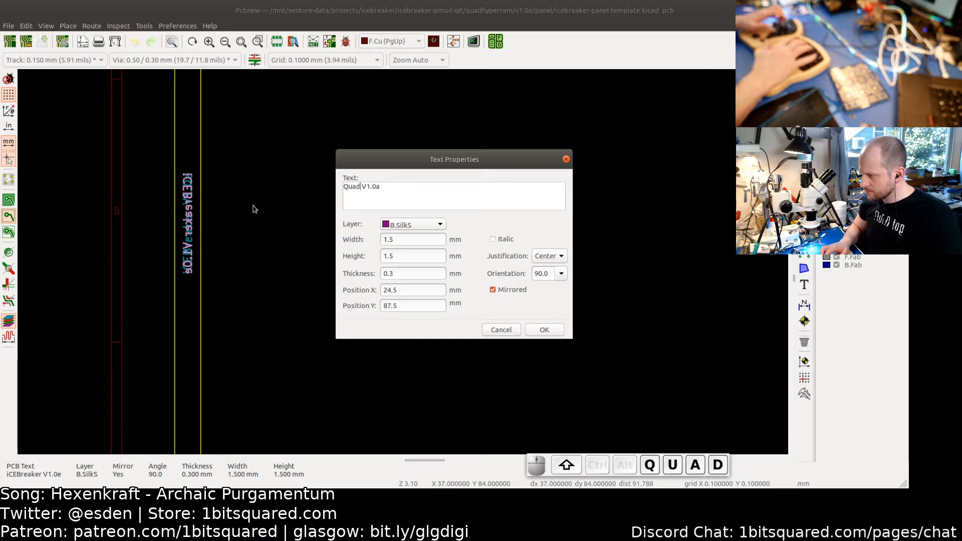
pyautogui.write('Hyperram ')
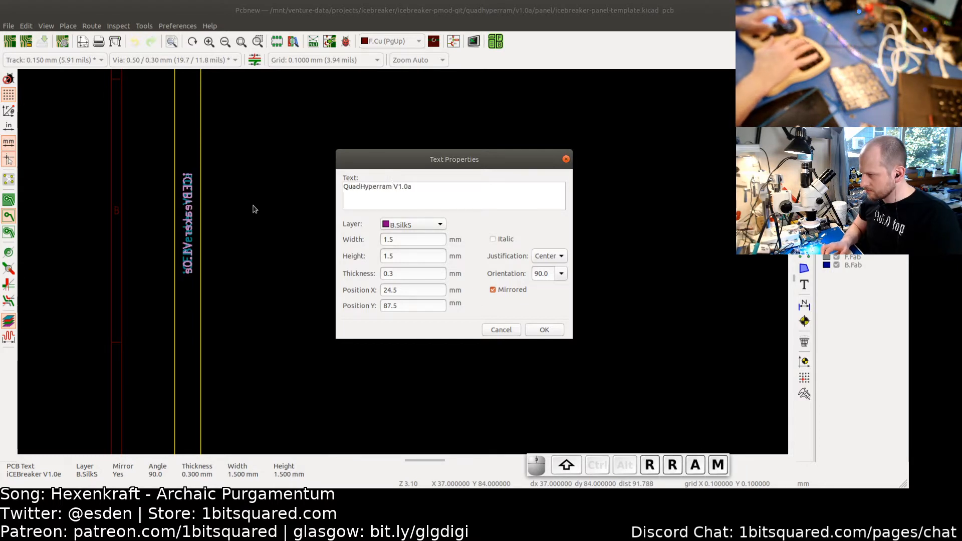
pyautogui.write('Pmoda')
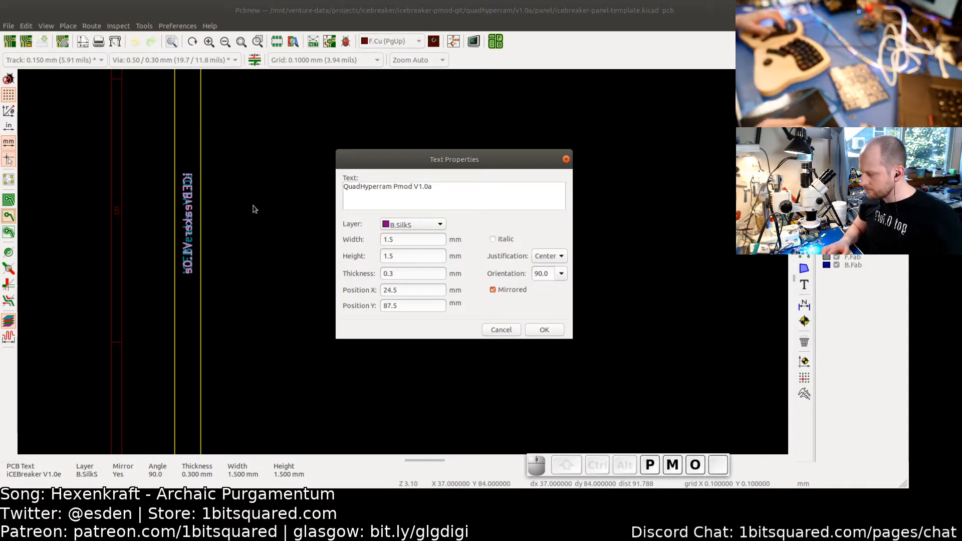
pyautogui.press('BackSpace')
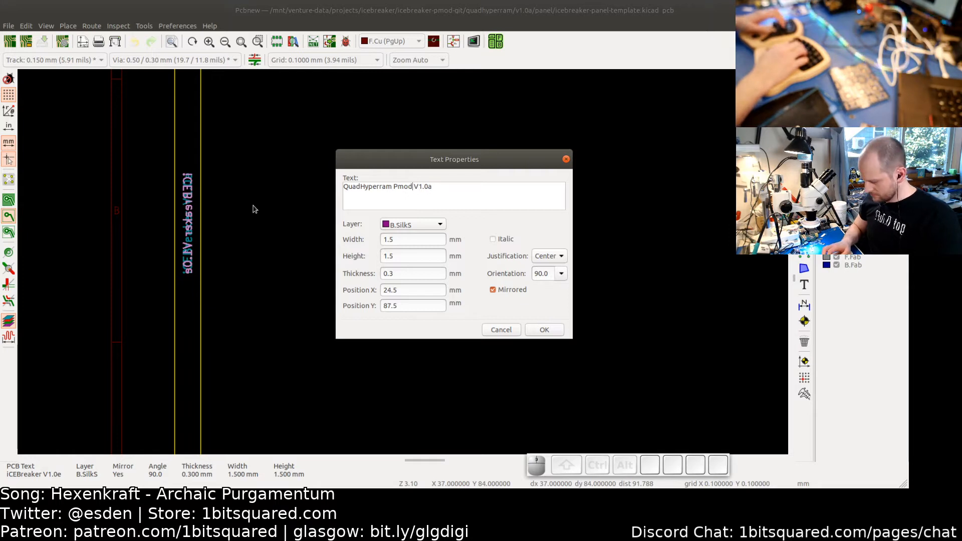
pyautogui.hotkey('ctrl', 'a')
pyautogui.hotkey('ctrl', 'c')
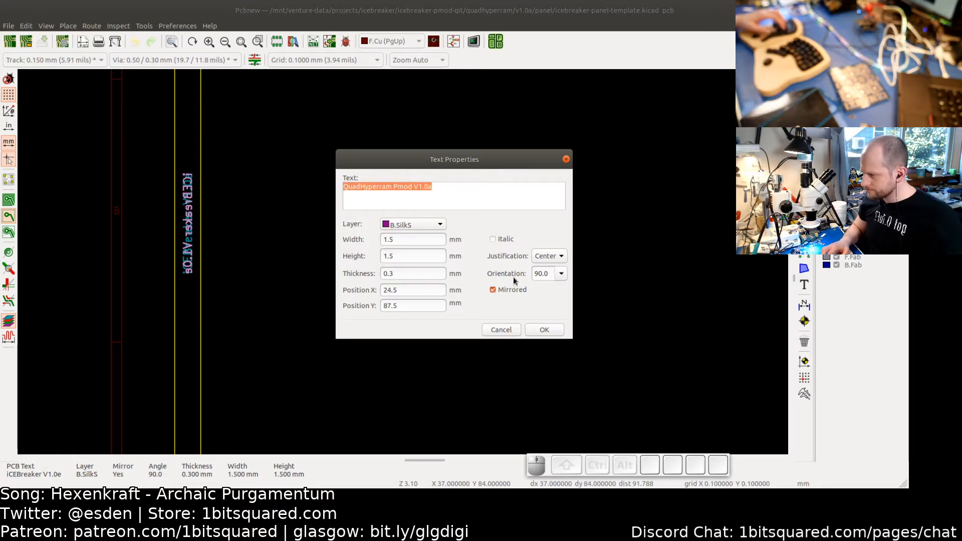
pyautogui.click(546, 330)
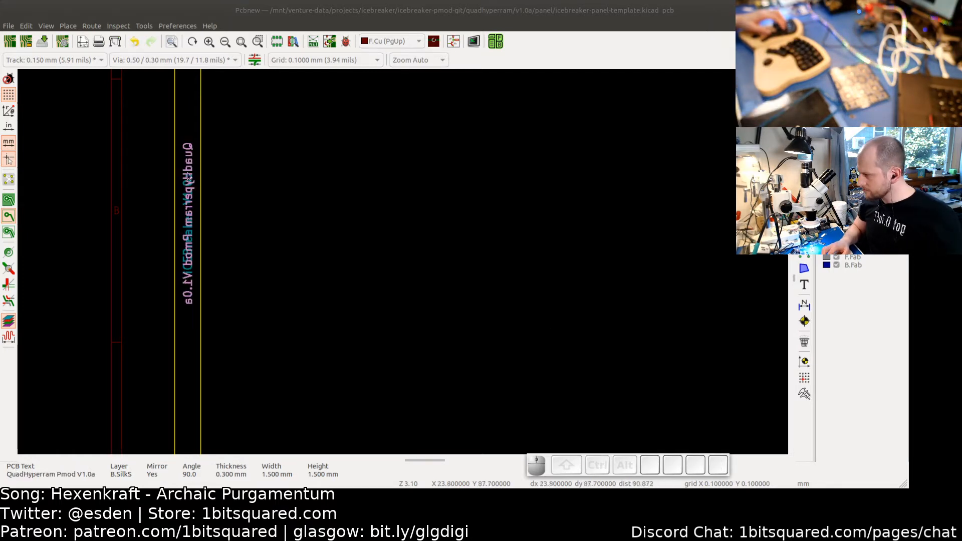
# - Replace the front-silkscreen panel label text with the copied QuadHyperram Pmod V1.0a
pyautogui.click(195, 244)
pyautogui.click(213, 264)
pyautogui.press('e')
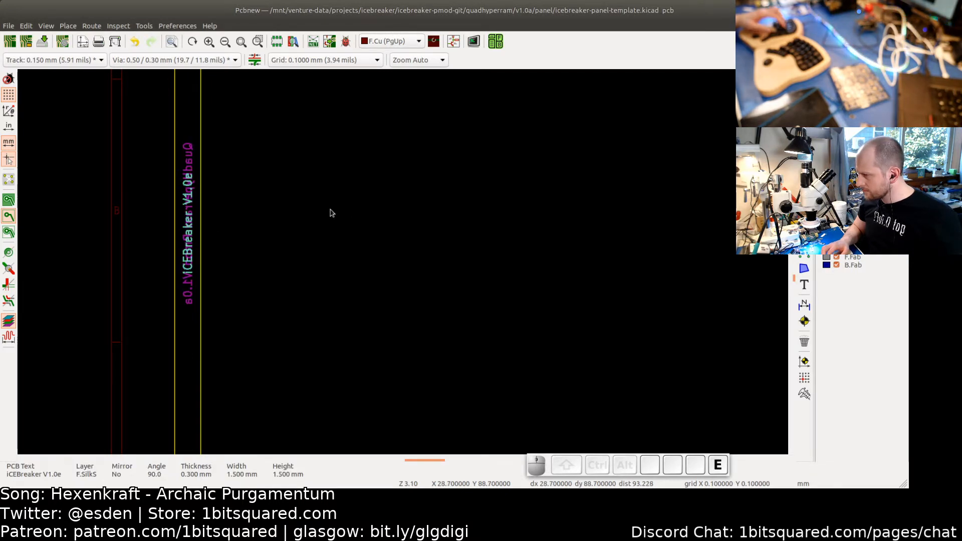
pyautogui.hotkey('ctrl', 'v')
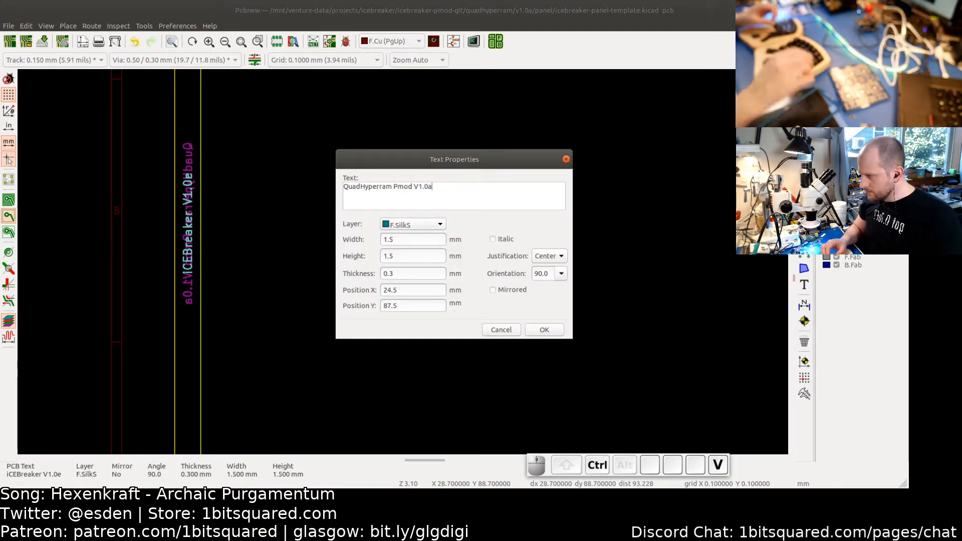
pyautogui.click(544, 330)
# - Measure the distance between the panel's outer rail line and the board outline near the top-left fiducials
pyautogui.scroll(-3, 482, 265)
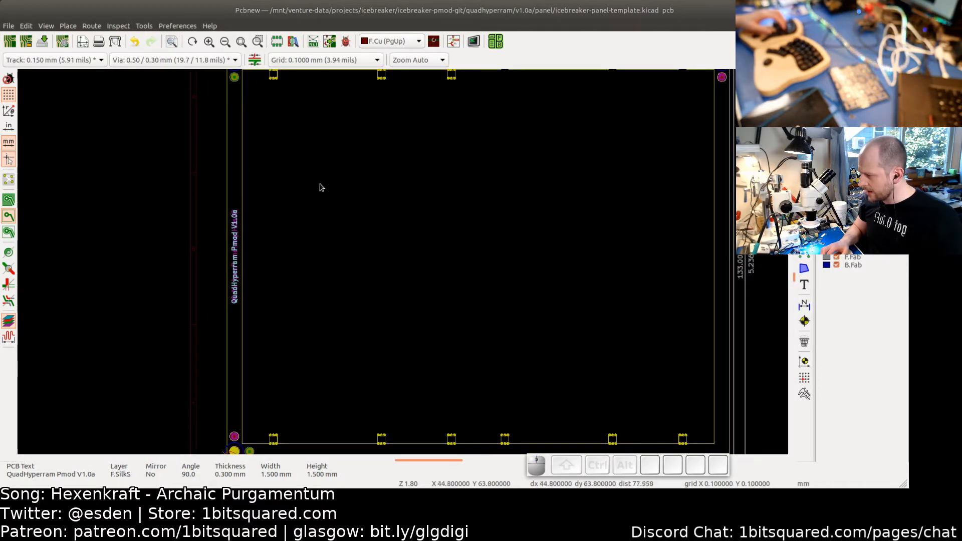
pyautogui.moveTo(353, 186); pyautogui.dragTo(297, 254, button='middle')
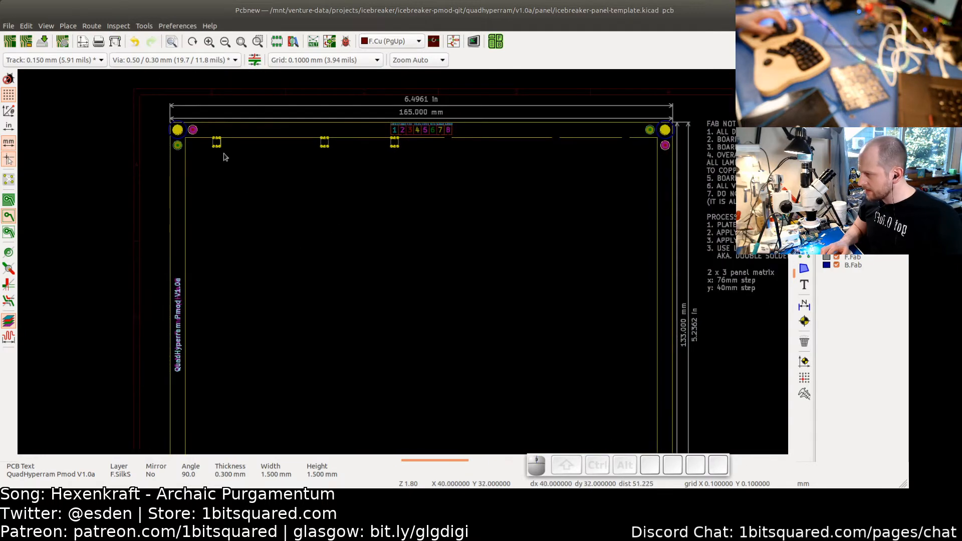
pyautogui.scroll(4, 225, 150)
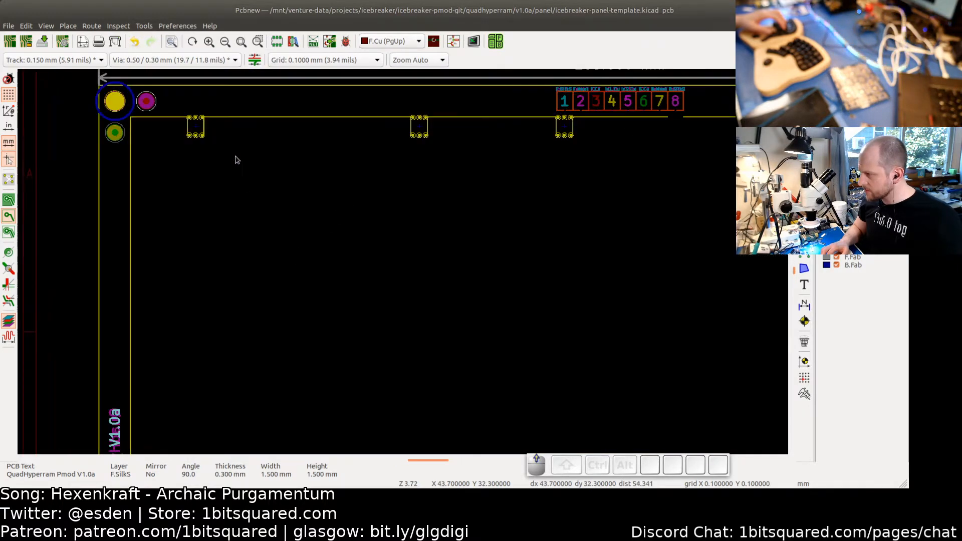
pyautogui.click(804, 394)
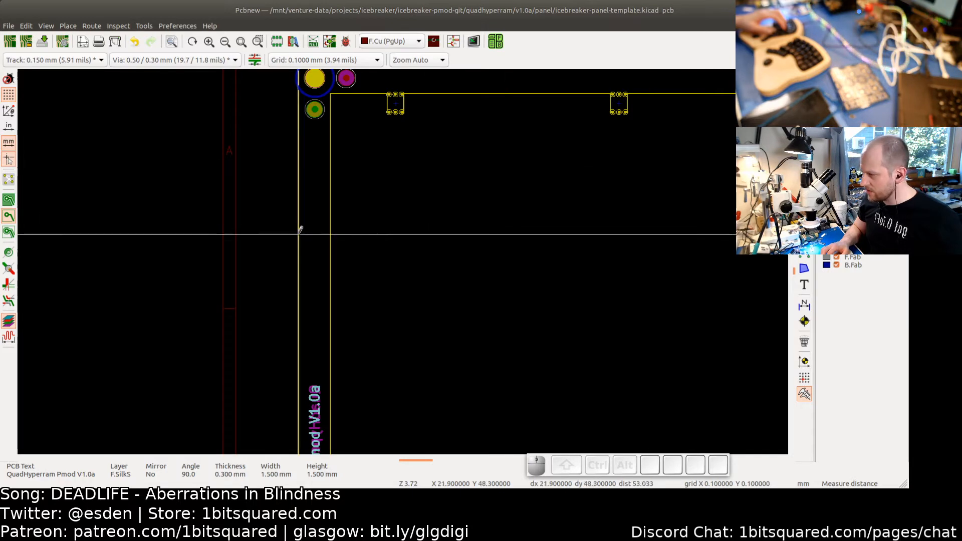
pyautogui.scroll(5, 300, 229)
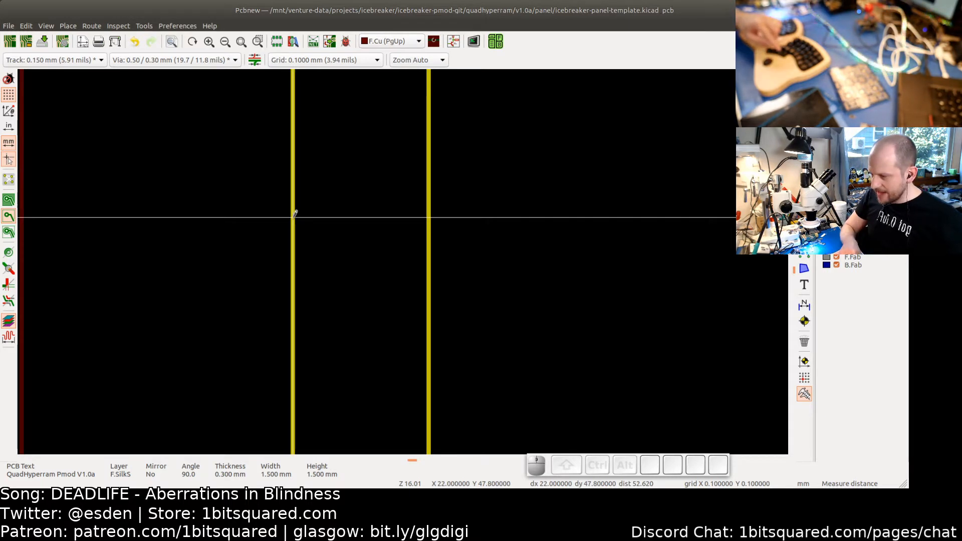
pyautogui.press('space')
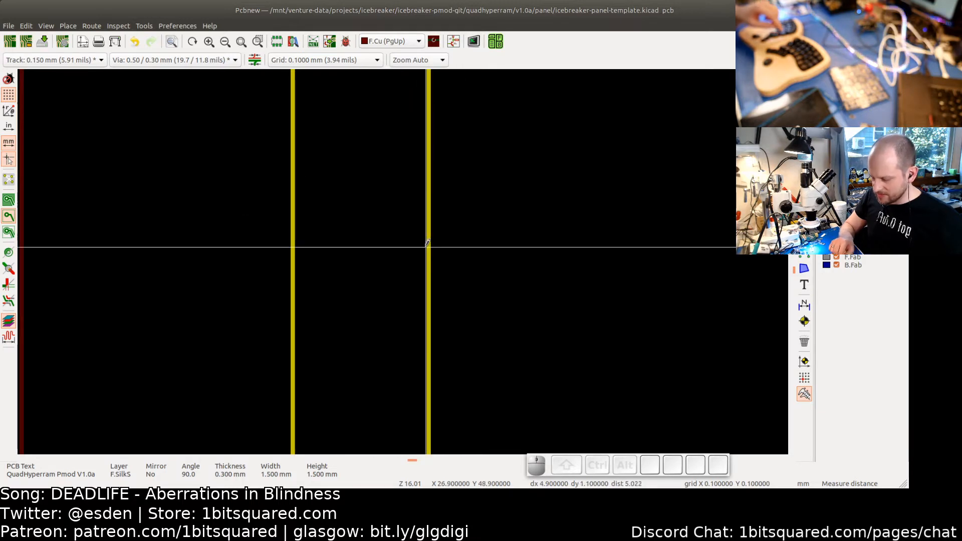
pyautogui.scroll(-2, 419, 231)
pyautogui.scroll(-1, 419, 232)
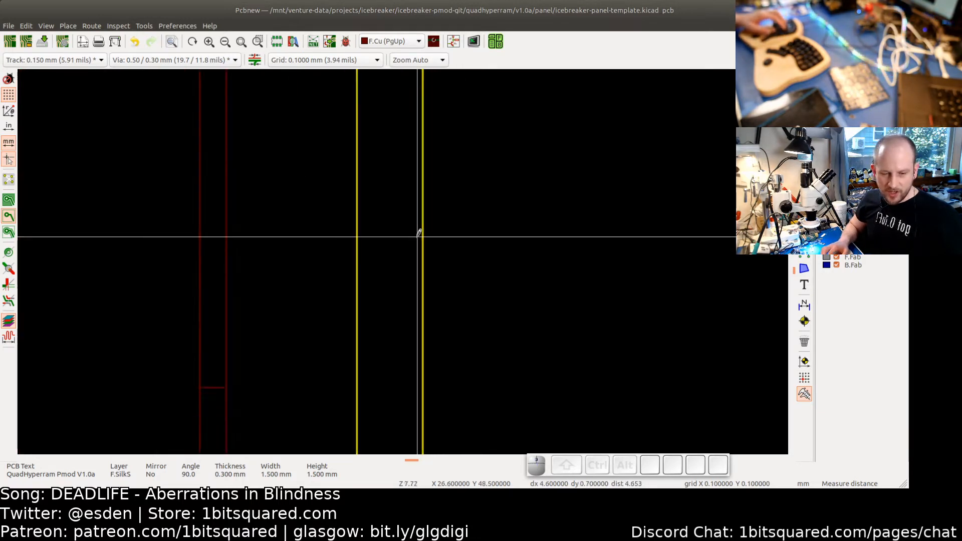
pyautogui.scroll(-2, 361, 214)
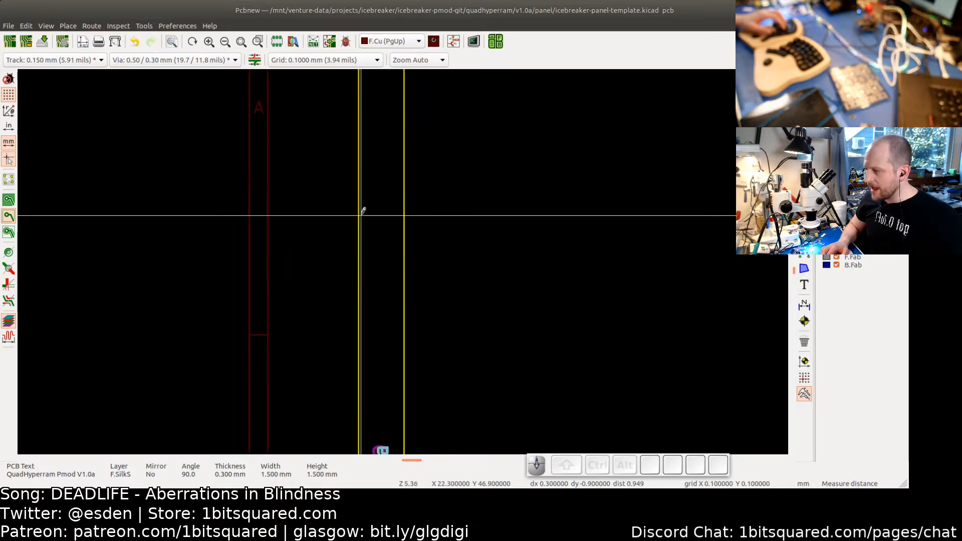
pyautogui.moveTo(390, 176); pyautogui.dragTo(343, 310, button='middle')
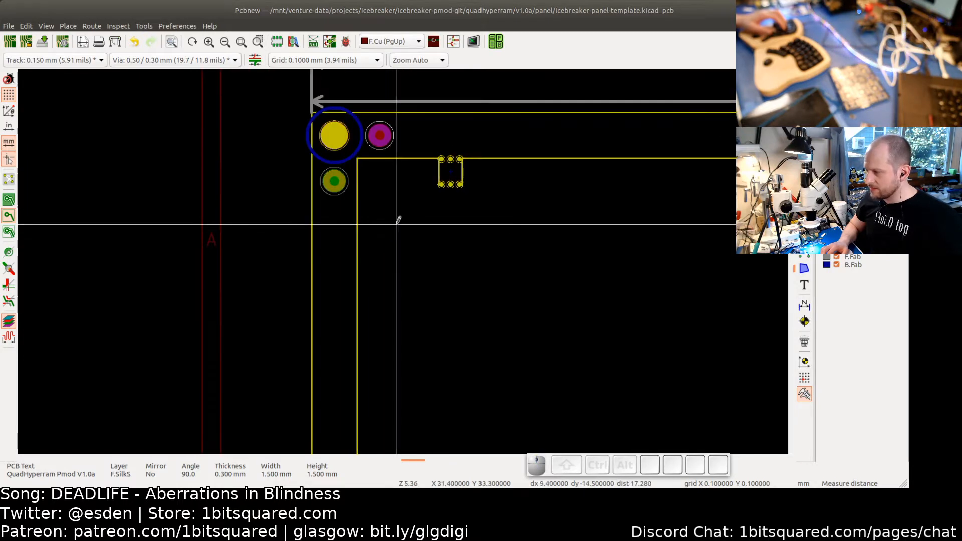
pyautogui.scroll(3, 333, 207)
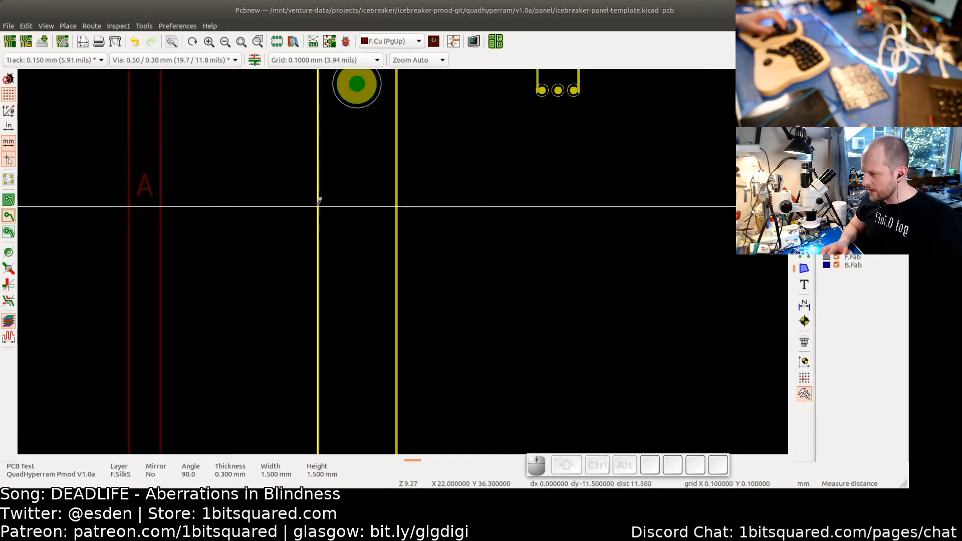
pyautogui.scroll(5, 320, 202)
pyautogui.click(316, 205)
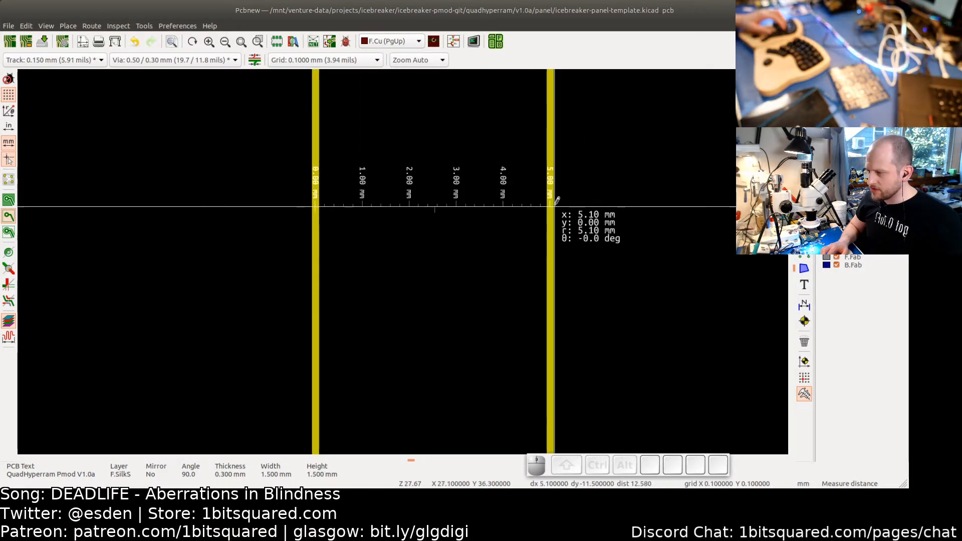
pyautogui.scroll(-2, 551, 201)
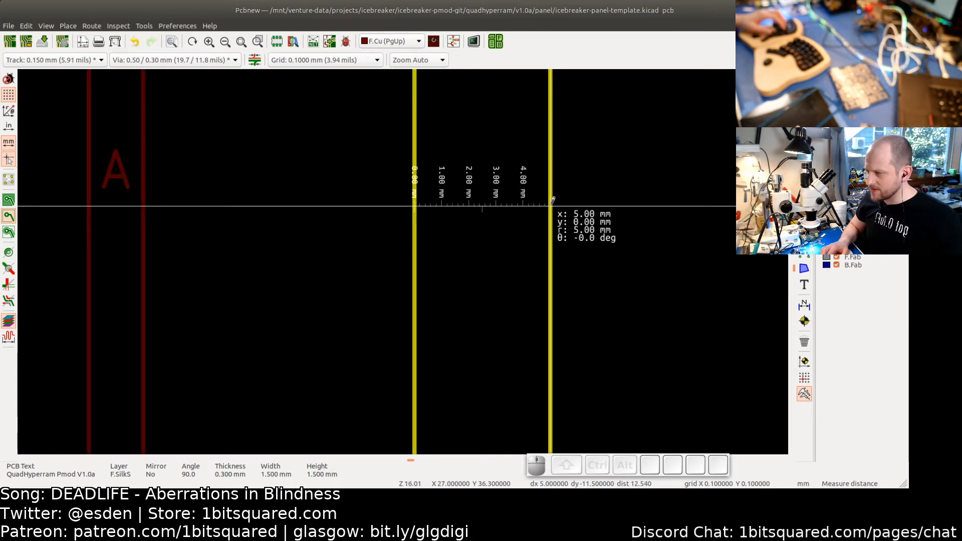
pyautogui.scroll(3, 551, 200)
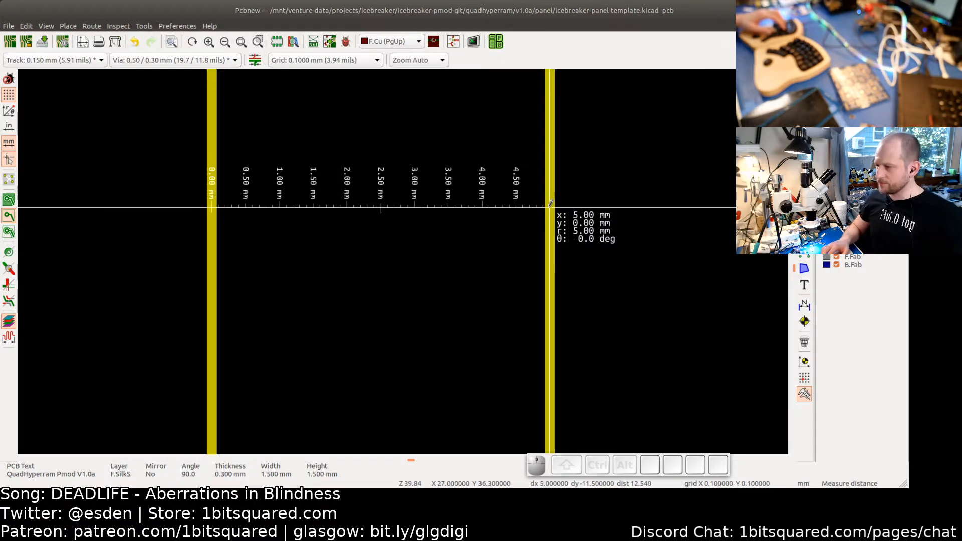
pyautogui.scroll(-4, 550, 204)
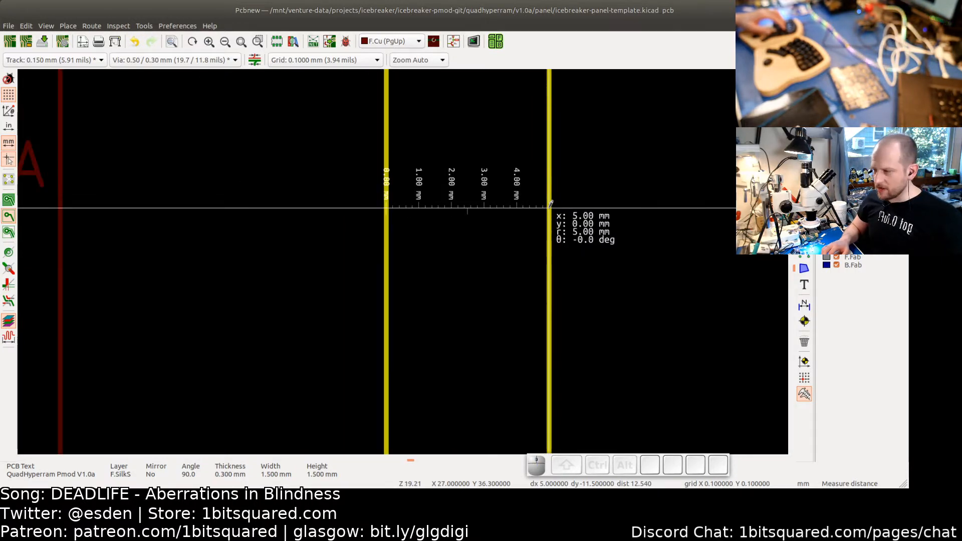
pyautogui.scroll(3, 551, 204)
pyautogui.scroll(-2, 551, 204)
pyautogui.scroll(2, 551, 204)
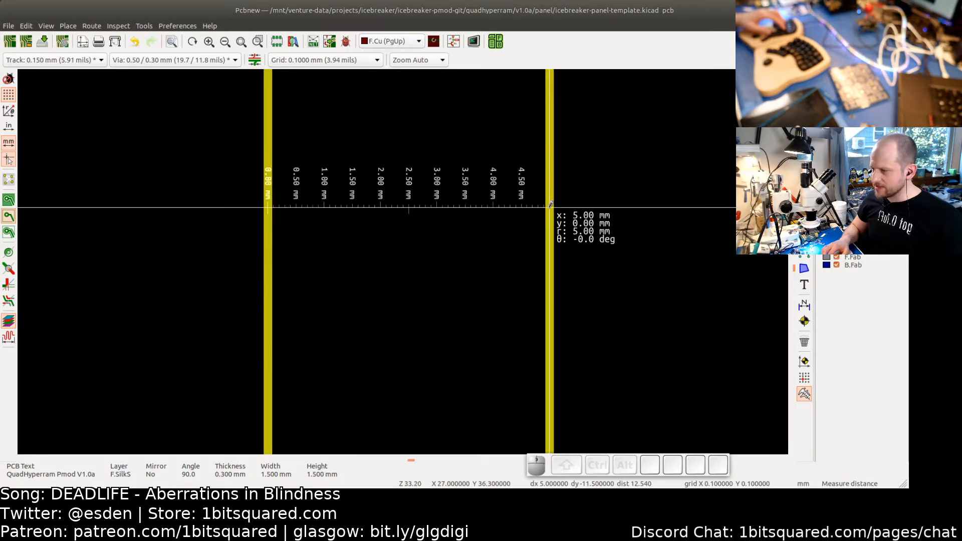
pyautogui.scroll(-4, 551, 204)
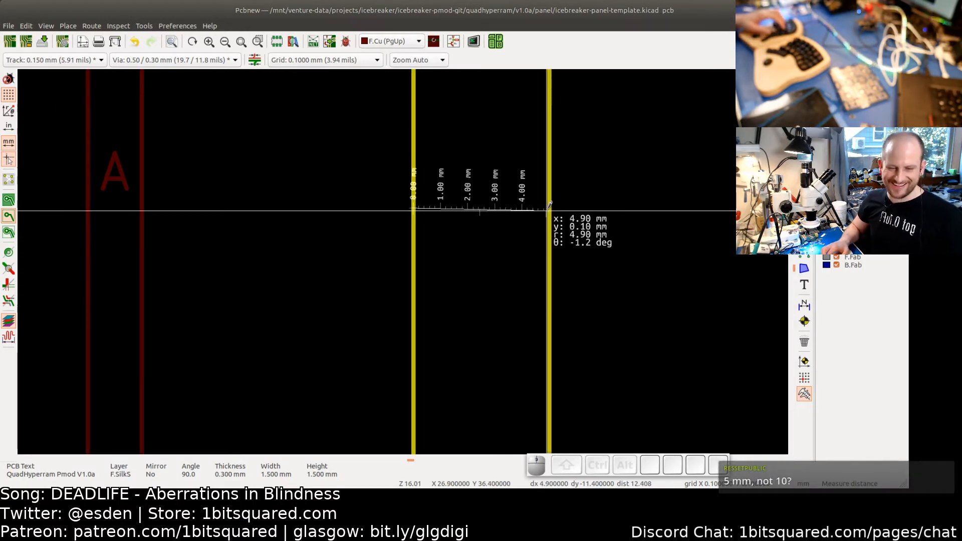
pyautogui.scroll(-6, 551, 204)
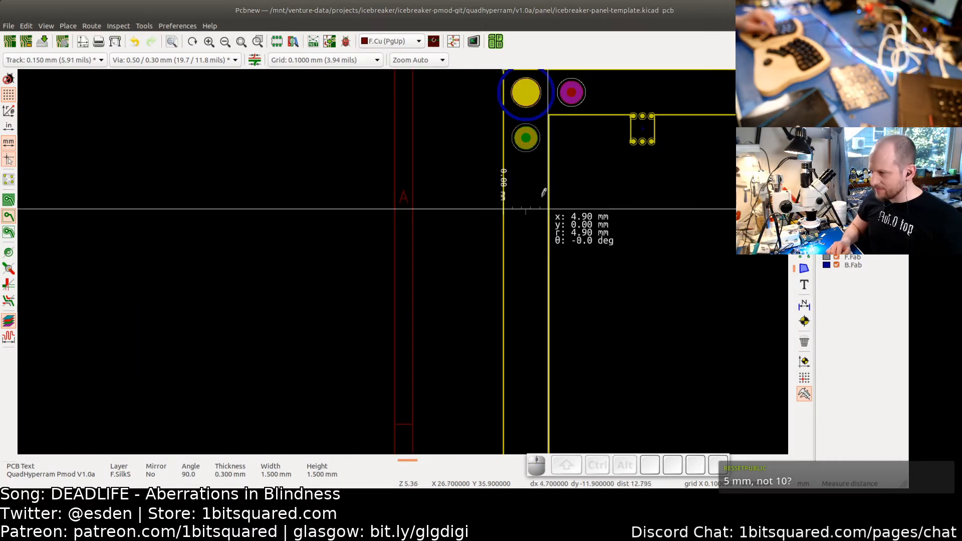
pyautogui.press('Escape')
pyautogui.press('Escape')
# - Open the panel in the 3D viewer
pyautogui.scroll(3, 517, 174)
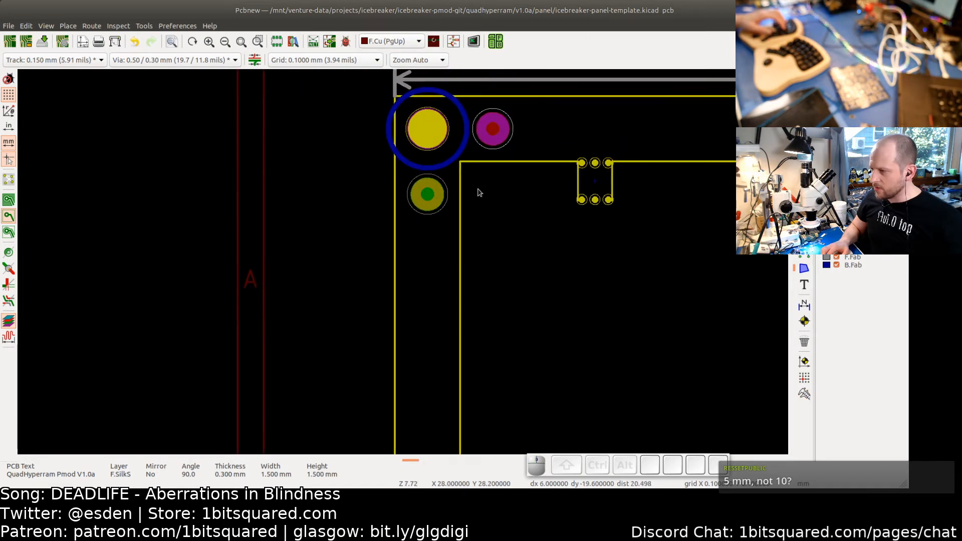
pyautogui.scroll(3, 493, 188)
pyautogui.click(452, 166)
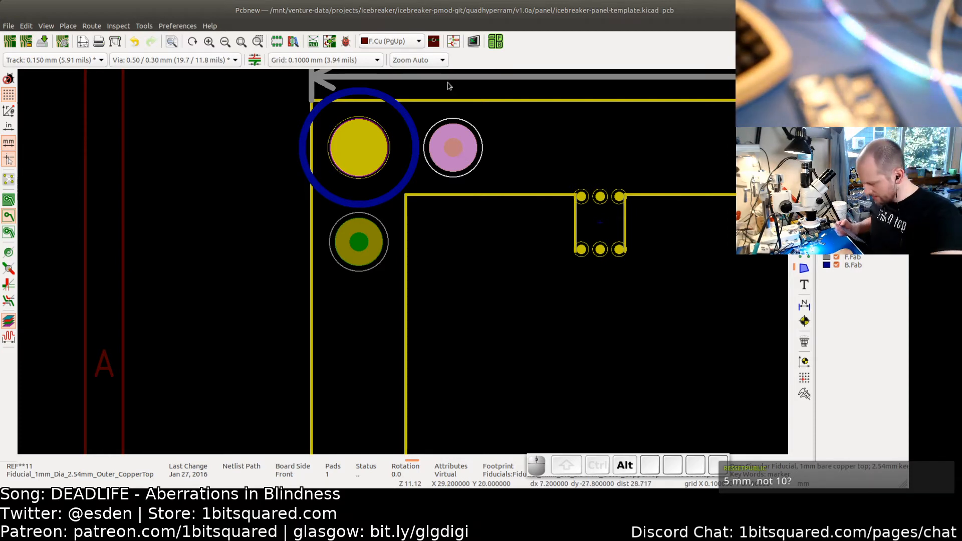
pyautogui.hotkey('alt', '3')
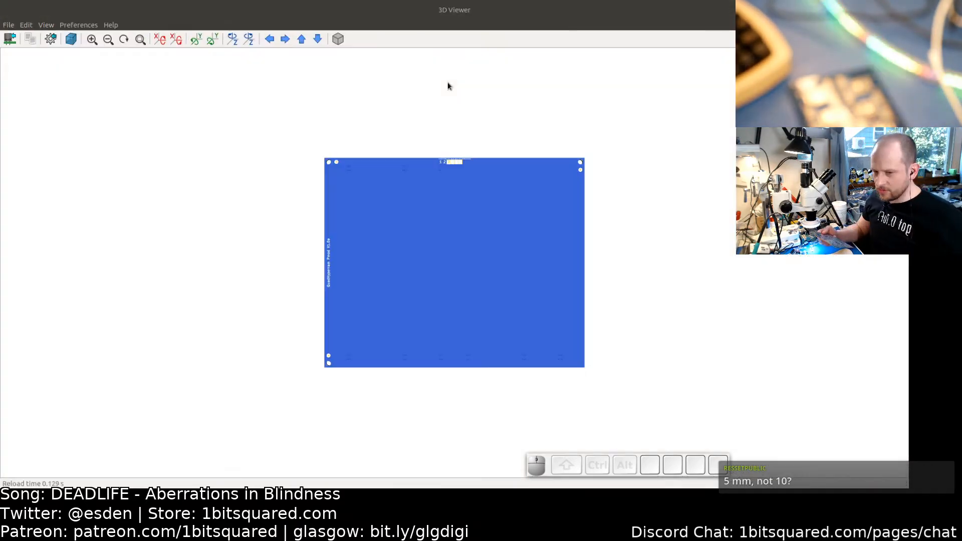
# - Inspect the panel's top-left fiducials, edge label and top rail in the 3D viewer, then close it
pyautogui.click(453, 282)
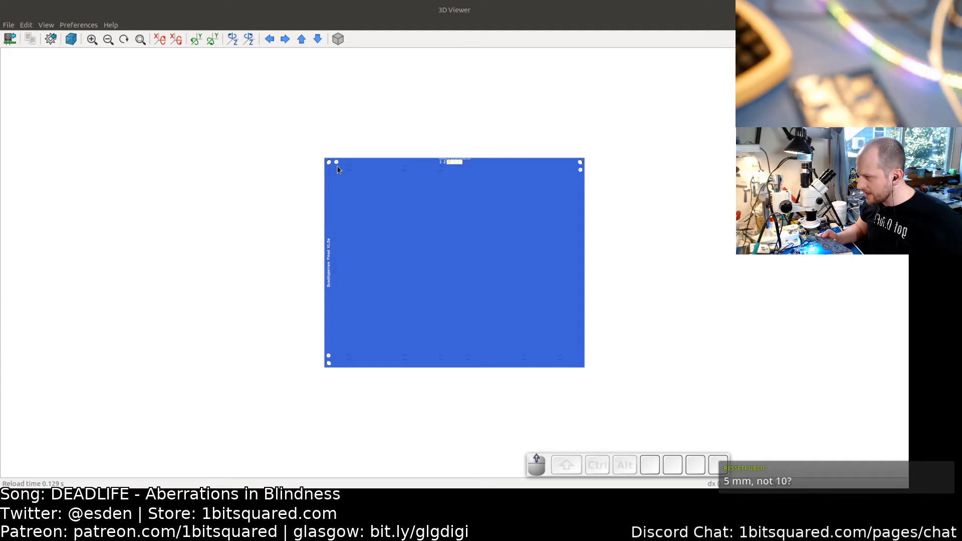
pyautogui.scroll(3, 265, 122)
pyautogui.scroll(5, 262, 172)
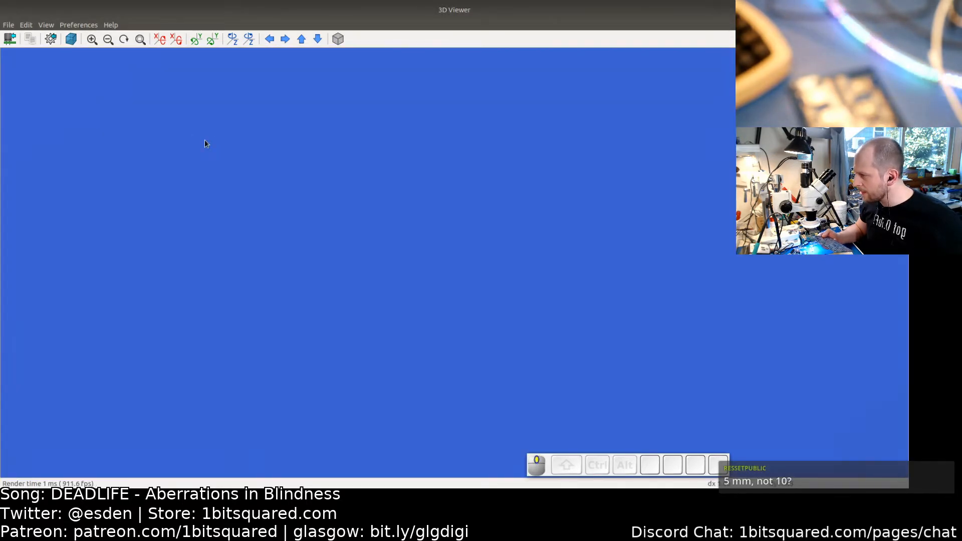
pyautogui.moveTo(205, 139); pyautogui.dragTo(452, 254, button='middle')
pyautogui.scroll(3, 353, 188)
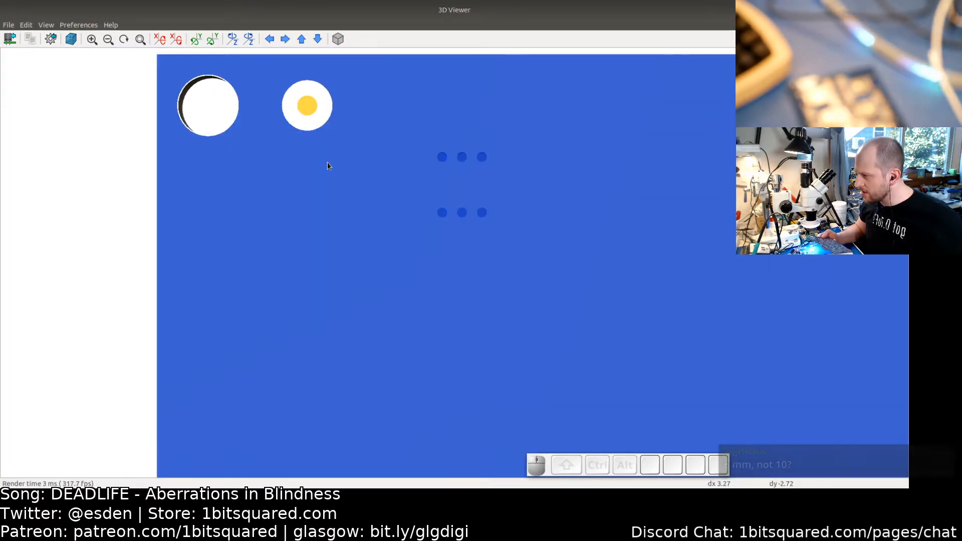
pyautogui.moveTo(327, 163); pyautogui.dragTo(397, 199, button='middle')
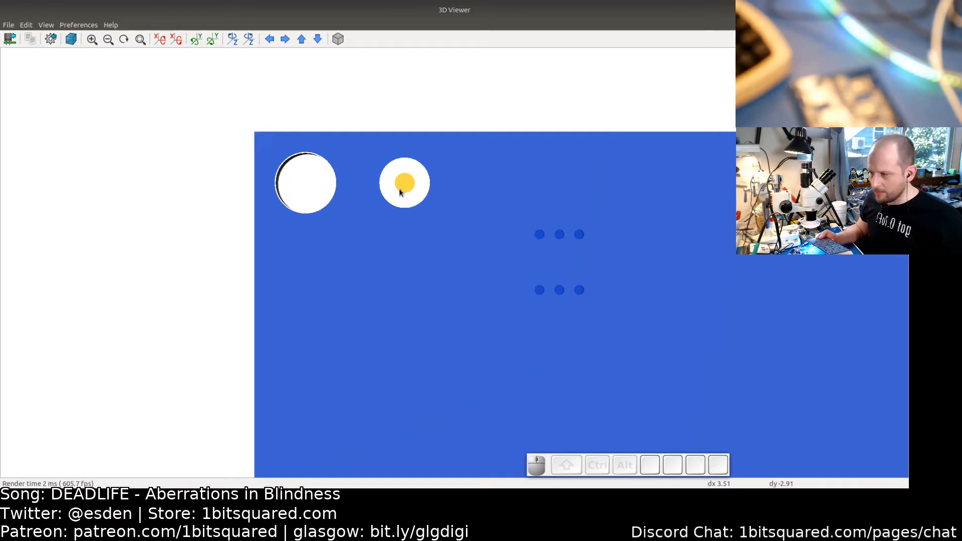
pyautogui.scroll(-1, 400, 192)
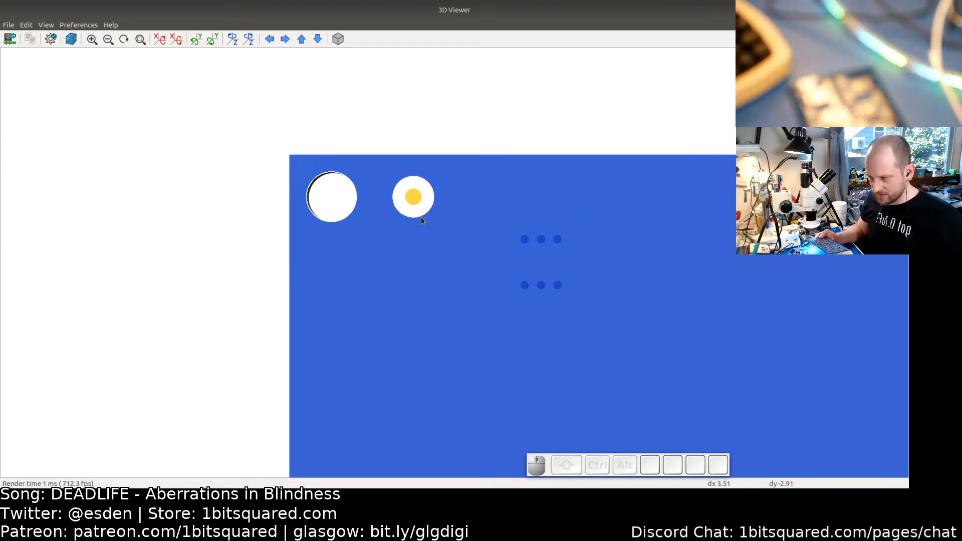
pyautogui.scroll(-2, 420, 216)
pyautogui.scroll(-1, 462, 266)
pyautogui.moveTo(462, 265); pyautogui.dragTo(395, 235, button='middle')
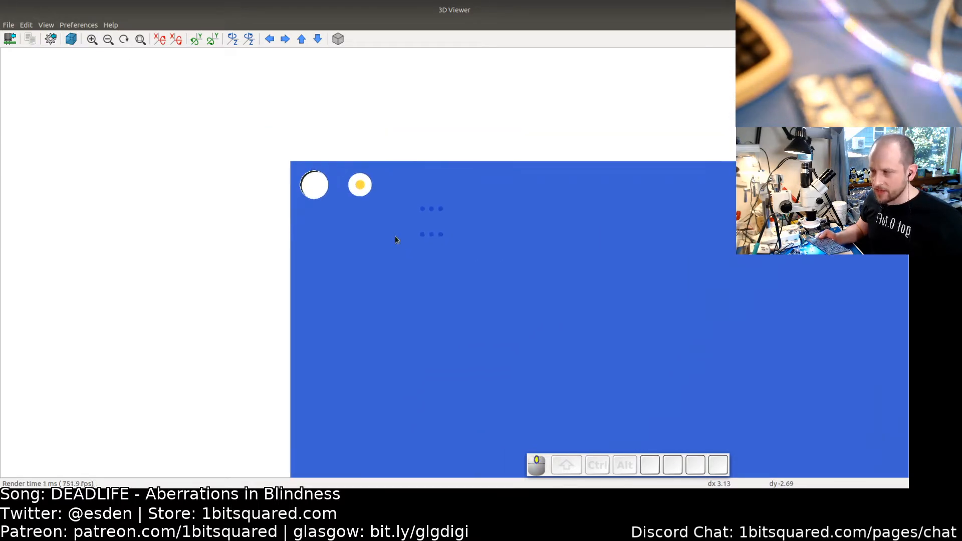
pyautogui.scroll(-1, 395, 236)
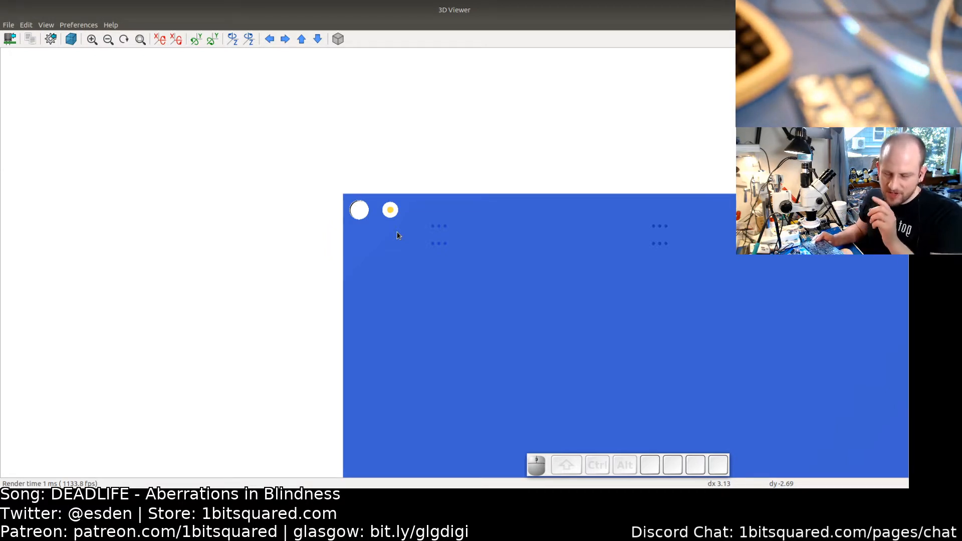
pyautogui.scroll(-1, 400, 233)
pyautogui.scroll(-1, 484, 250)
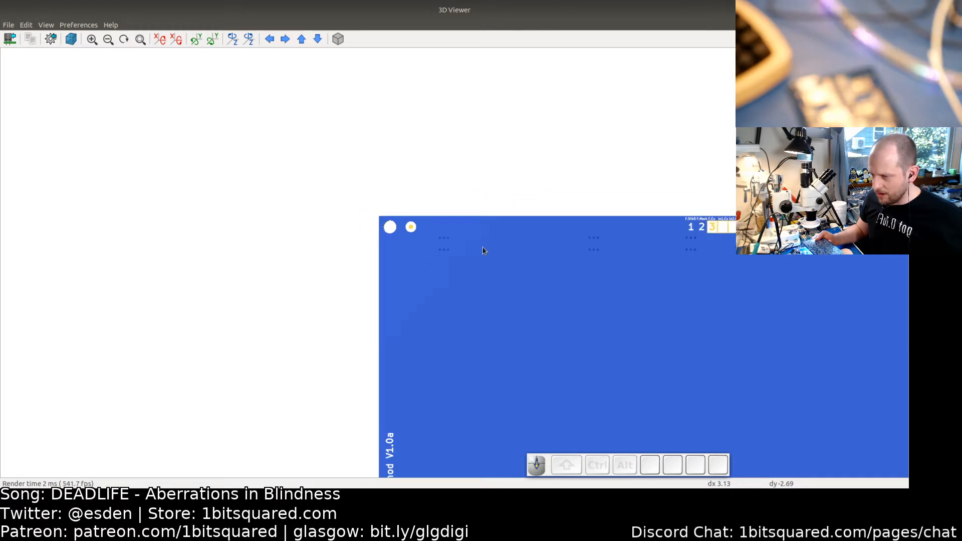
pyautogui.moveTo(511, 293); pyautogui.dragTo(444, 150, button='middle')
pyautogui.scroll(-2, 444, 159)
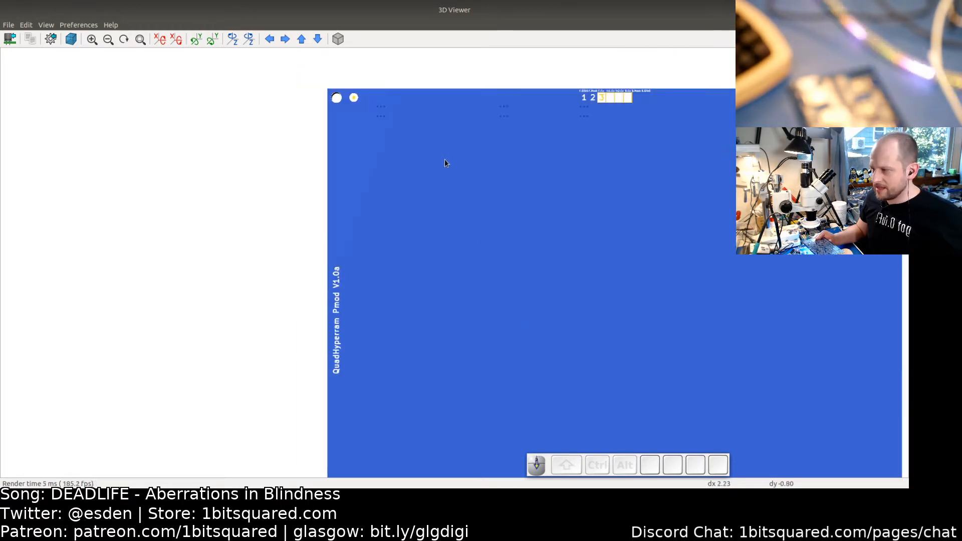
pyautogui.moveTo(480, 184); pyautogui.dragTo(393, 131, button='middle')
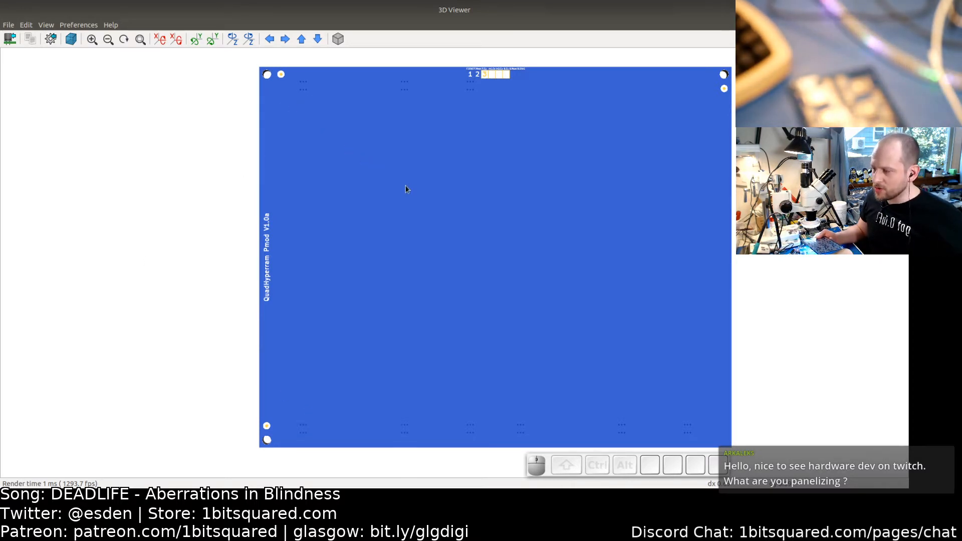
pyautogui.scroll(-1, 406, 189)
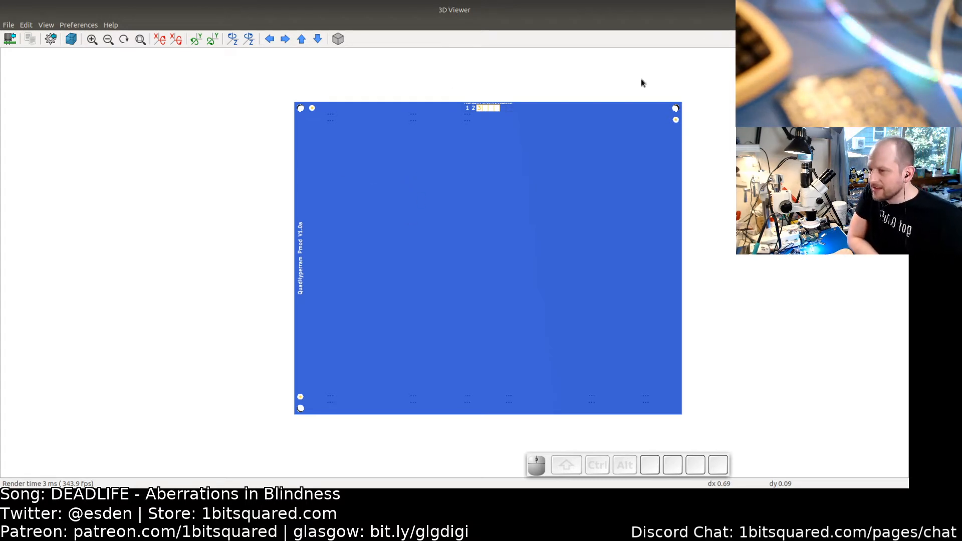
pyautogui.click(899, 10)
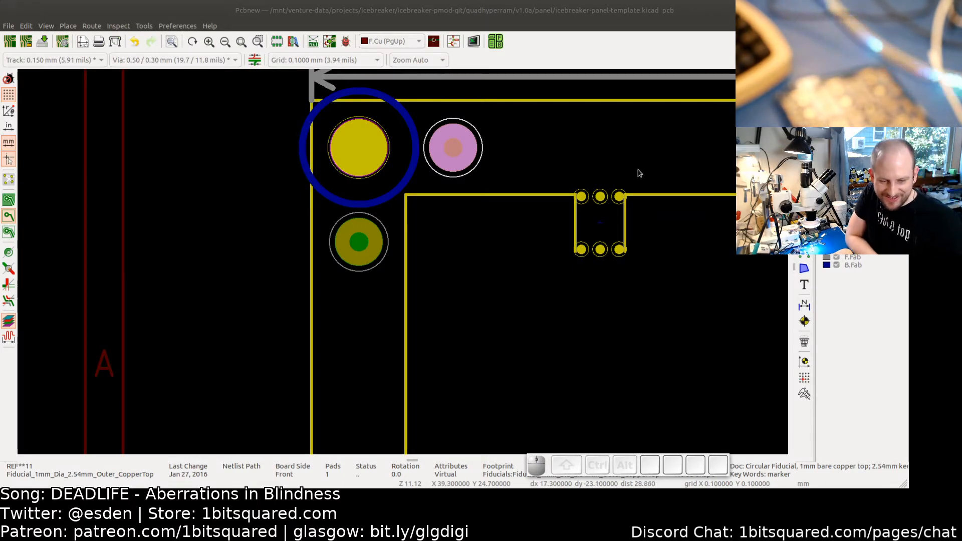
# - Examine the numbered layer-marker blocks and dimensions on the panel's top rail in the board editor
pyautogui.scroll(-1, 650, 172)
pyautogui.scroll(-3, 650, 171)
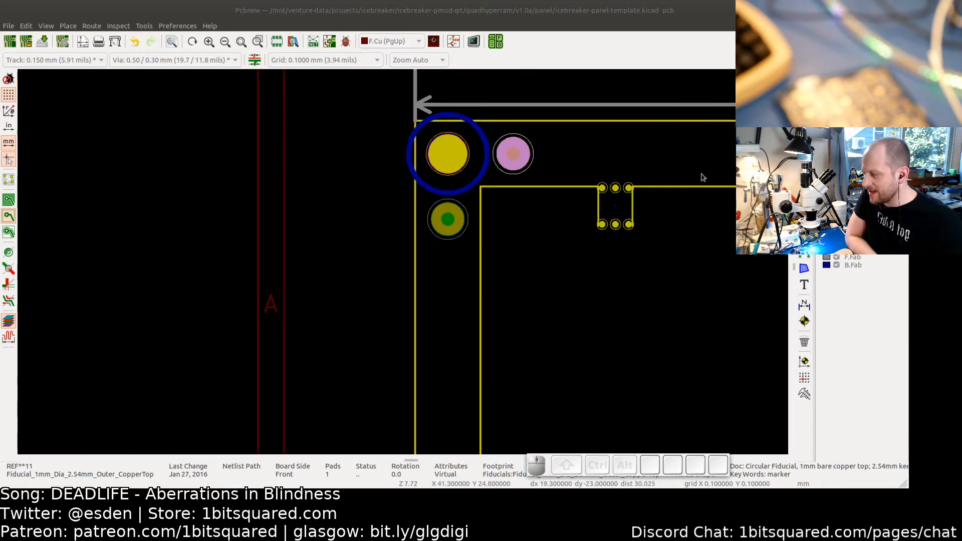
pyautogui.moveTo(602, 169); pyautogui.dragTo(423, 185, button='middle')
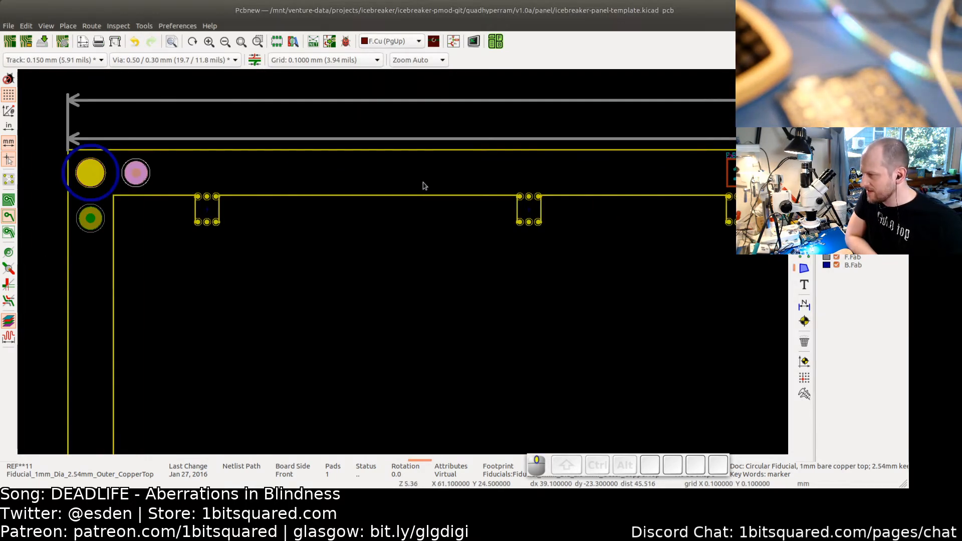
pyautogui.scroll(-2, 457, 168)
pyautogui.moveTo(537, 166)
pyautogui.mouseDown(button='middle')
pyautogui.moveTo(365, 168)
pyautogui.moveTo(364, 178)
pyautogui.moveTo(257, 172)
pyautogui.mouseUp(button='middle')
pyautogui.scroll(1, 317, 180)
pyautogui.scroll(2, 316, 181)
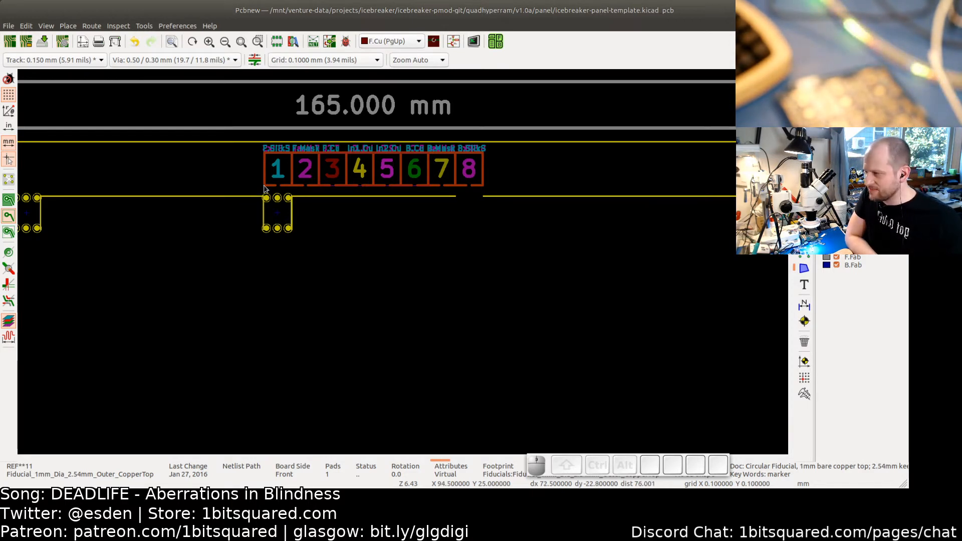
pyautogui.scroll(-1, 271, 191)
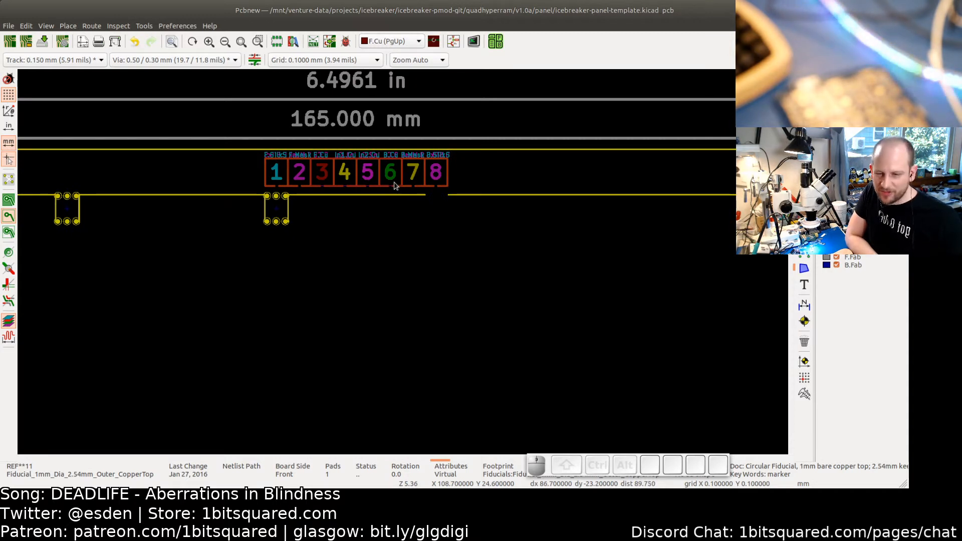
pyautogui.scroll(-1, 395, 186)
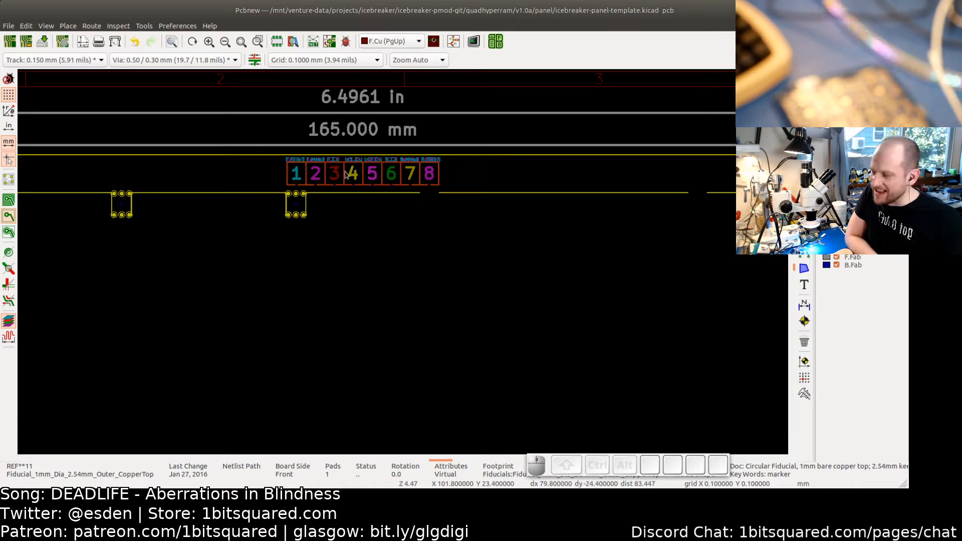
pyautogui.scroll(1, 381, 185)
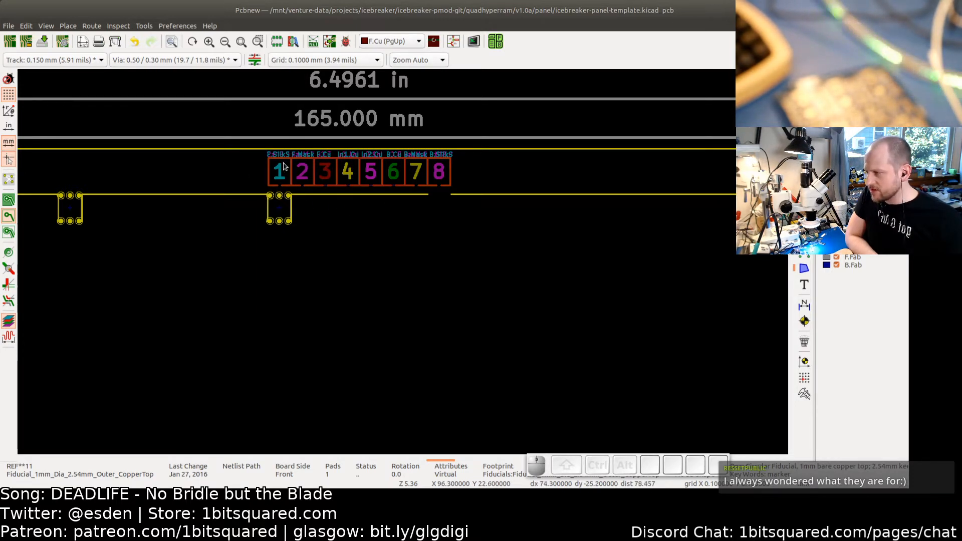
pyautogui.scroll(1, 280, 172)
pyautogui.scroll(1, 280, 173)
pyautogui.scroll(1, 342, 163)
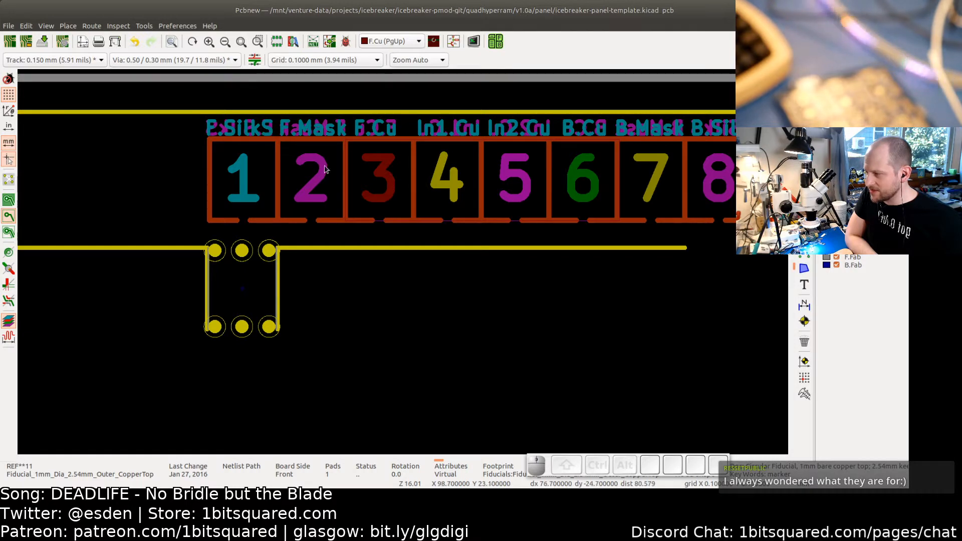
pyautogui.moveTo(346, 181); pyautogui.dragTo(262, 182, button='middle')
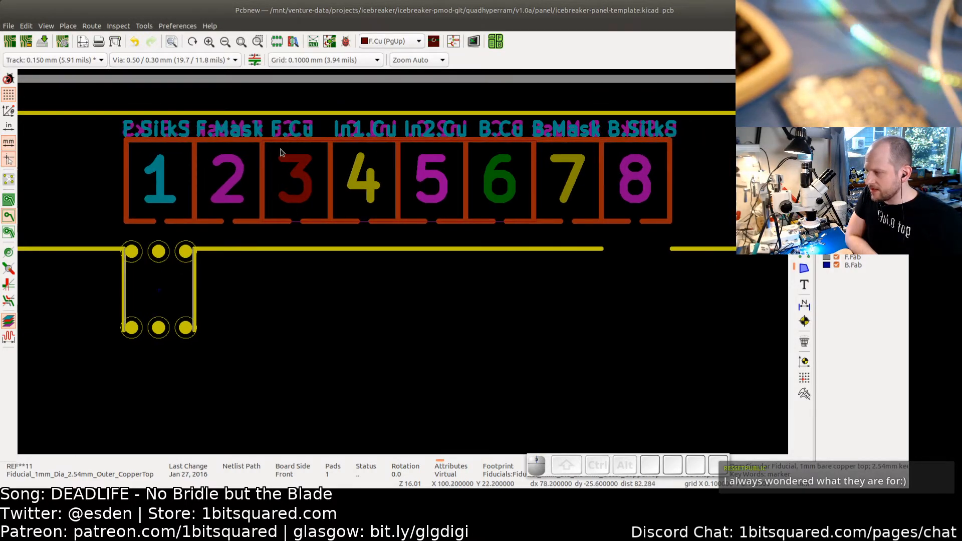
pyautogui.scroll(-1, 368, 170)
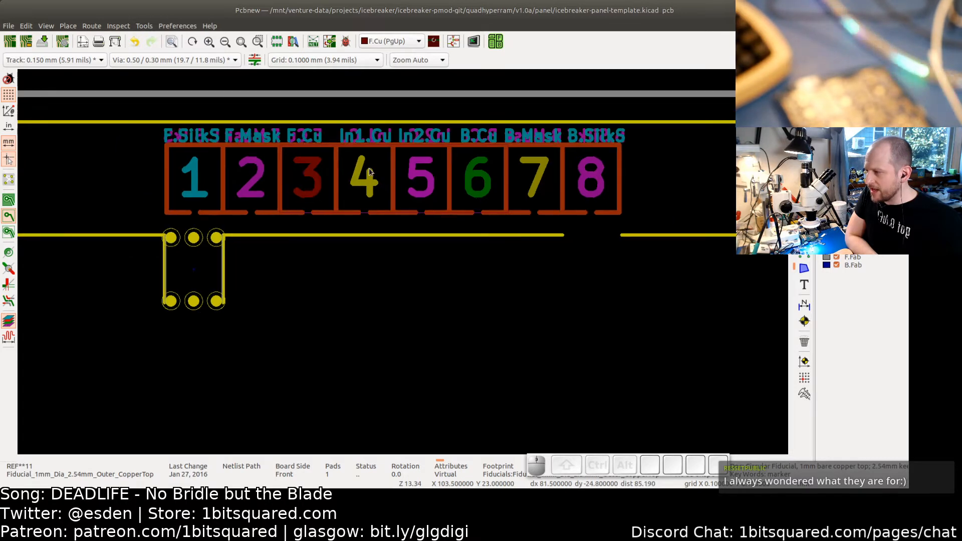
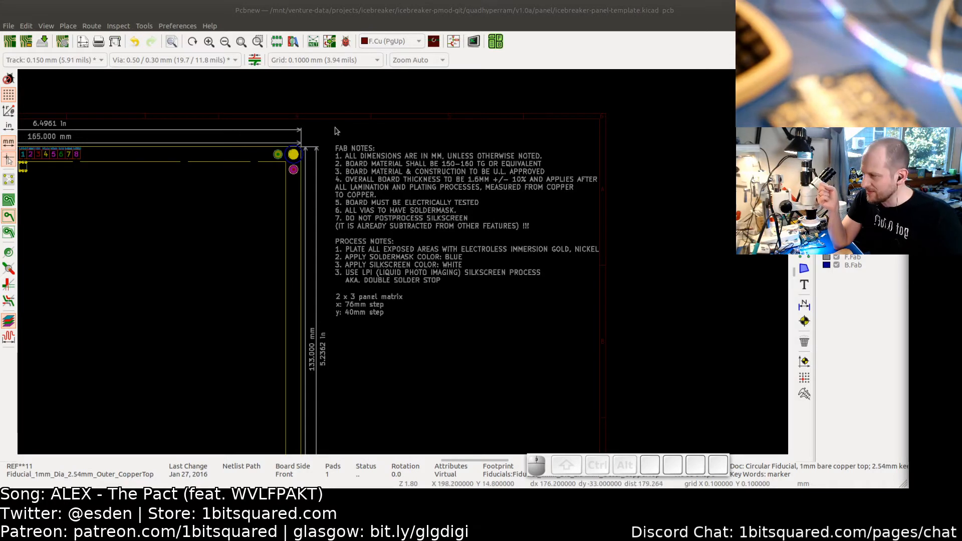
# - Edit the fab notes text so the LPI silkscreen process line specifies 1000DPI
pyautogui.click(380, 194)
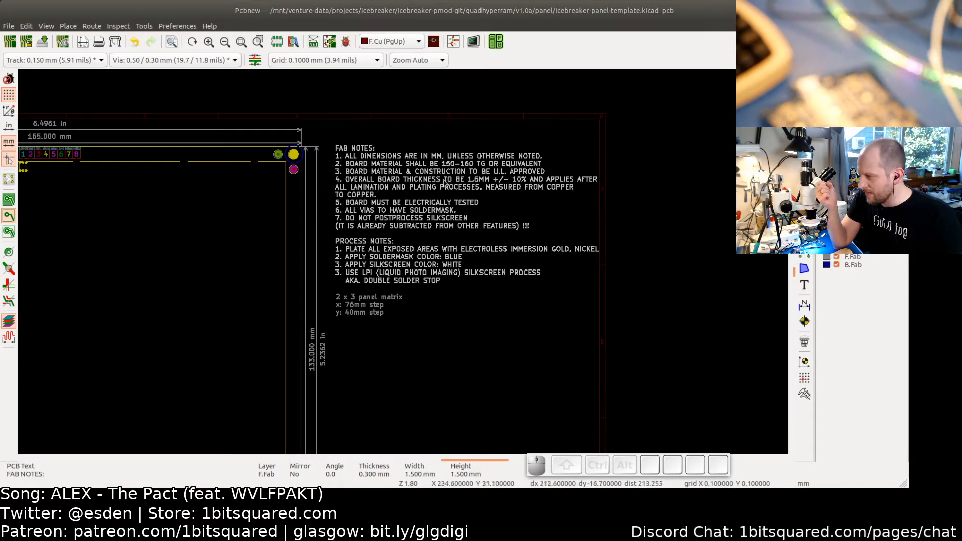
pyautogui.doubleClick(393, 277)
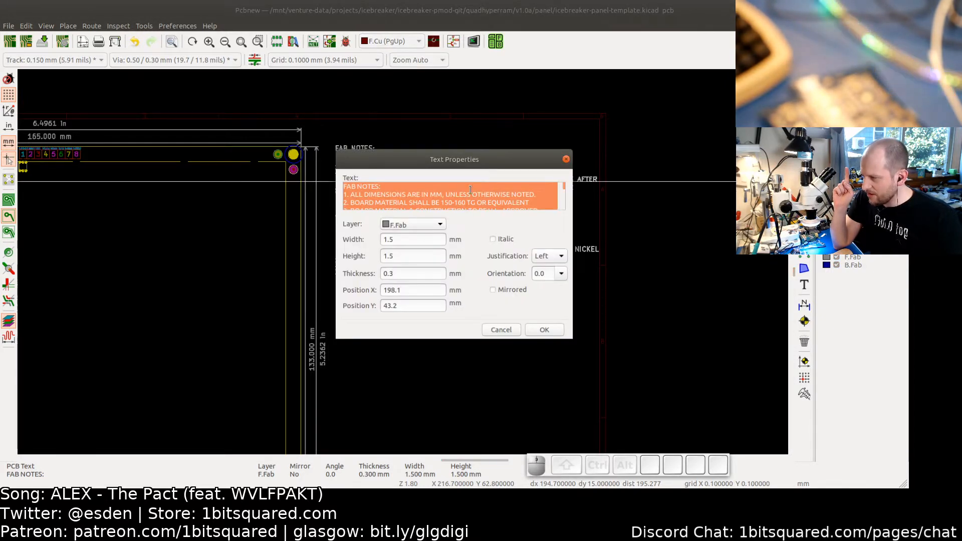
pyautogui.moveTo(563, 186); pyautogui.dragTo(561, 210)
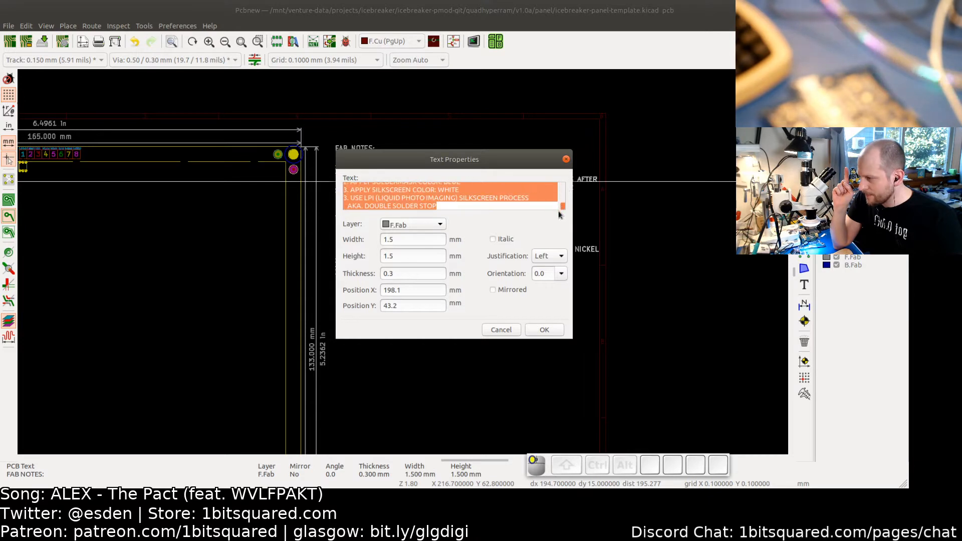
pyautogui.click(450, 204)
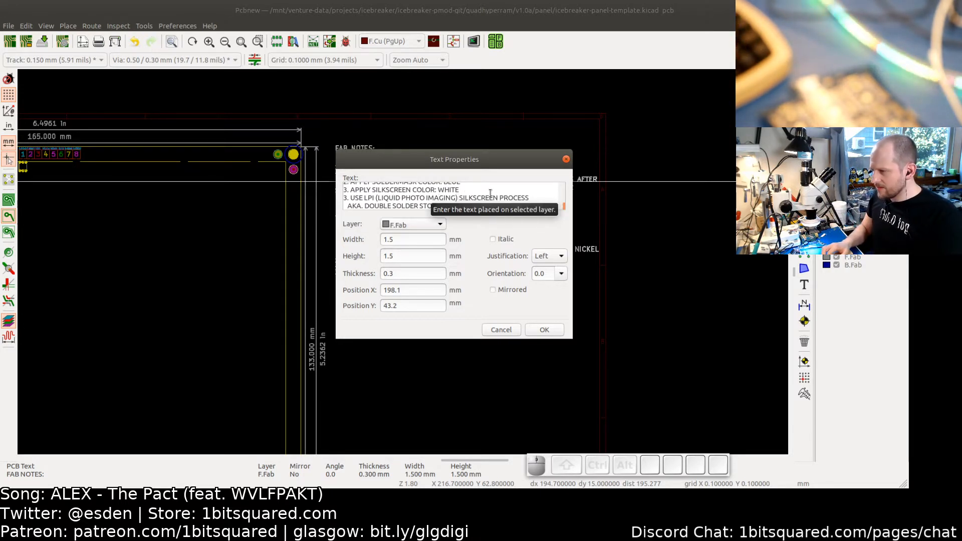
pyautogui.write('1000')
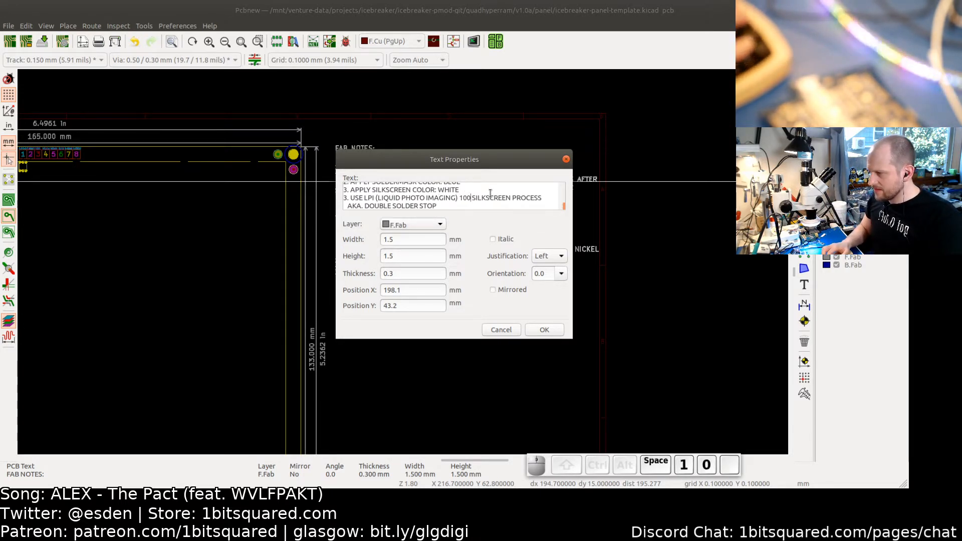
pyautogui.write('DPI')
pyautogui.press('BackSpace')
pyautogui.press('BackSpace')
pyautogui.press('BackSpace')
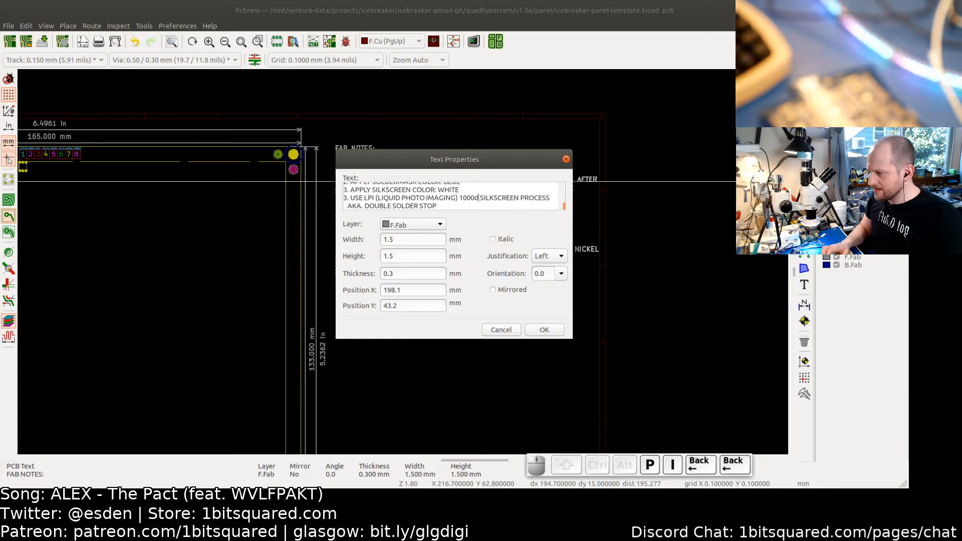
pyautogui.write('DPI')
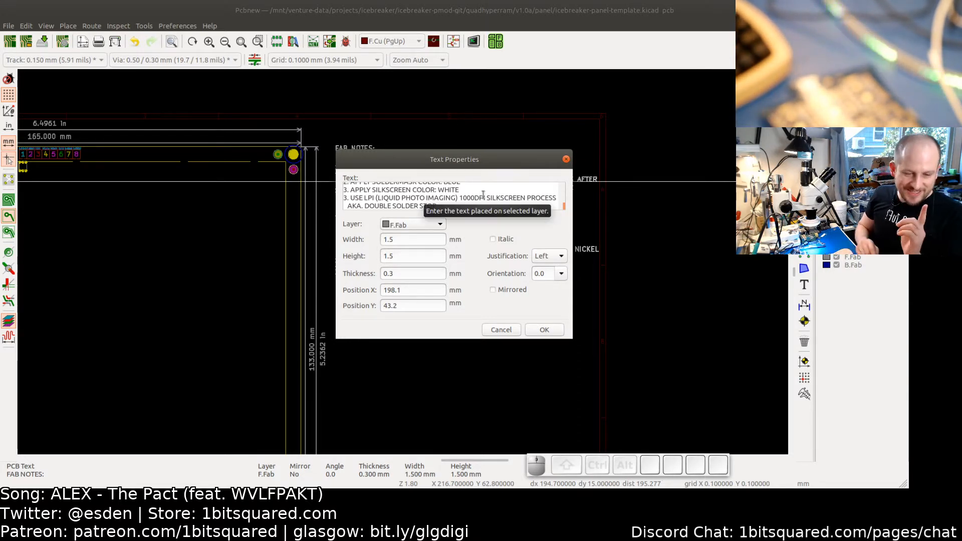
pyautogui.click(536, 329)
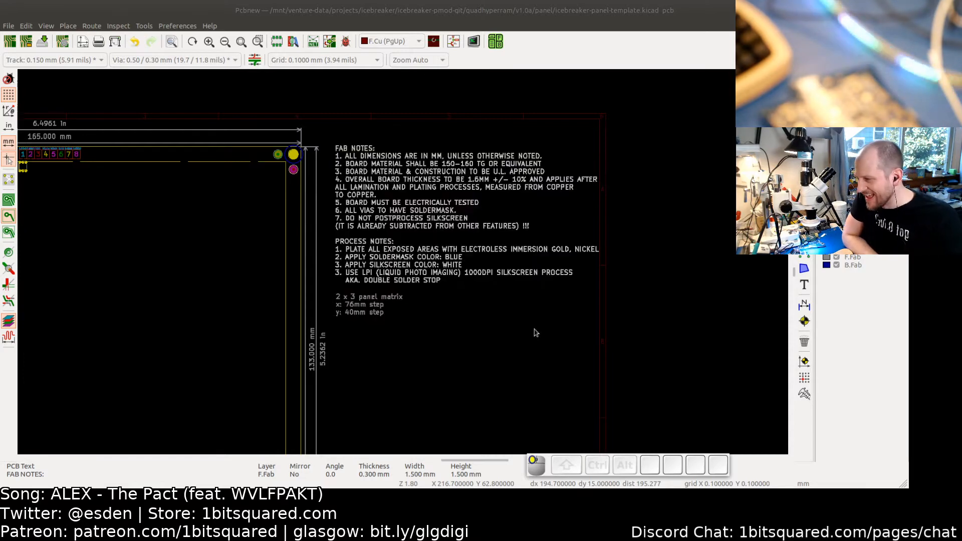
# - Review the fab notes, process notes and panel matrix text beside the panel
pyautogui.click(463, 338)
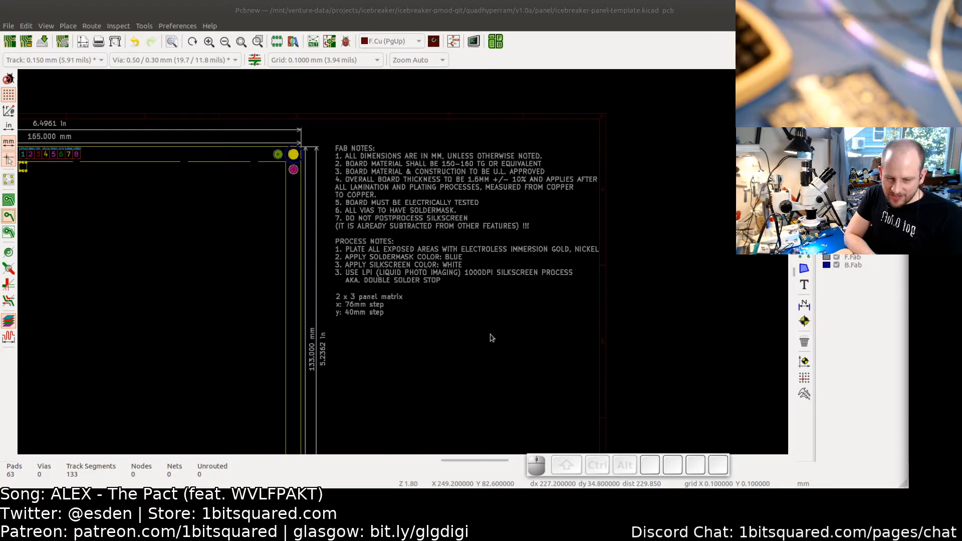
pyautogui.click(443, 306)
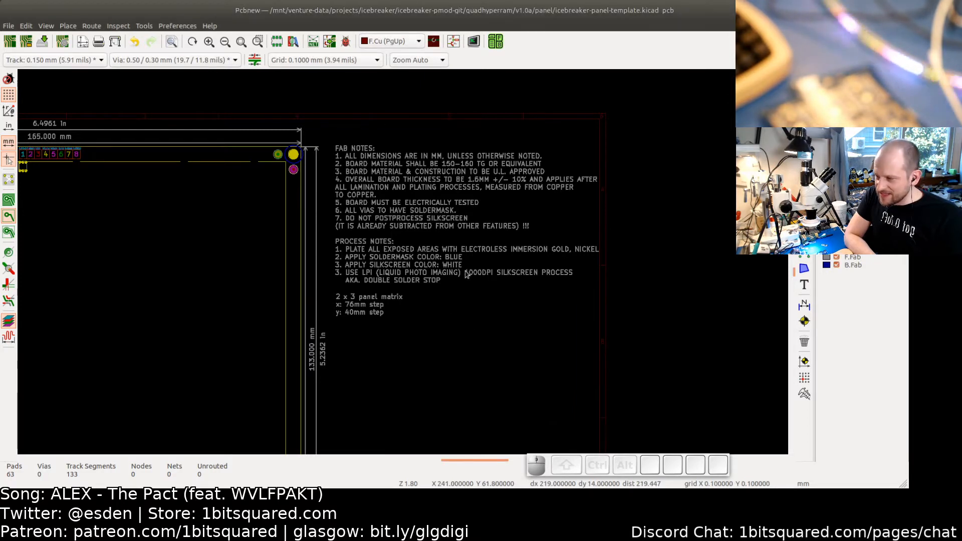
pyautogui.click(467, 276)
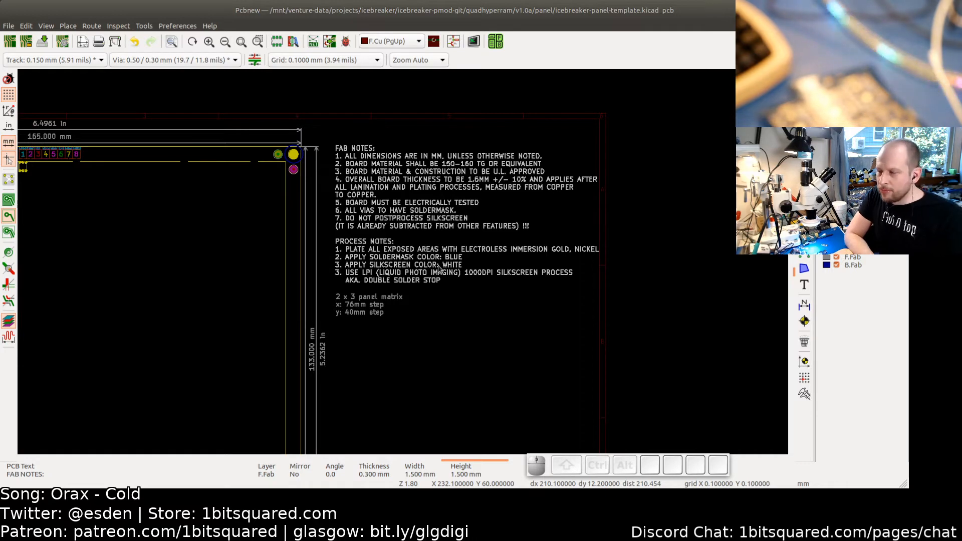
pyautogui.click(441, 300)
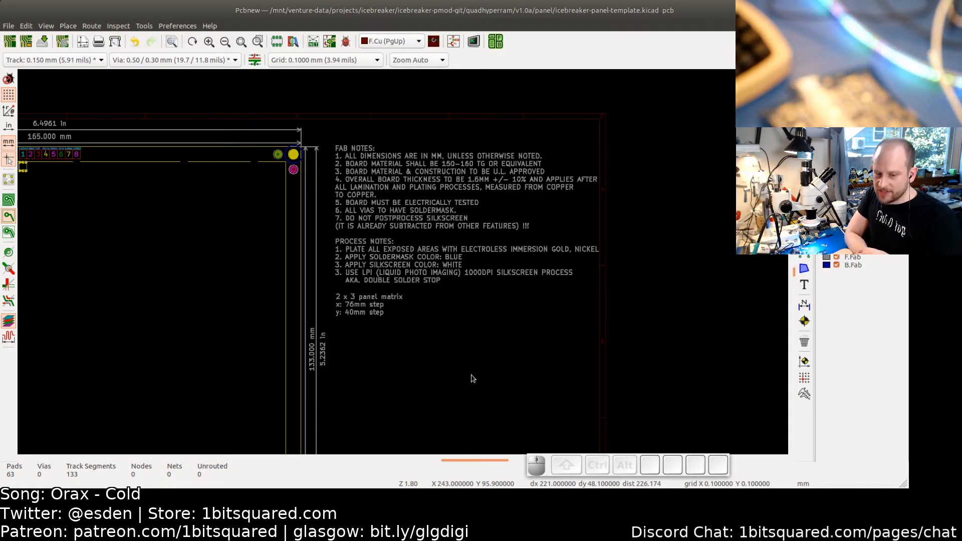
pyautogui.click(375, 271)
pyautogui.click(374, 308)
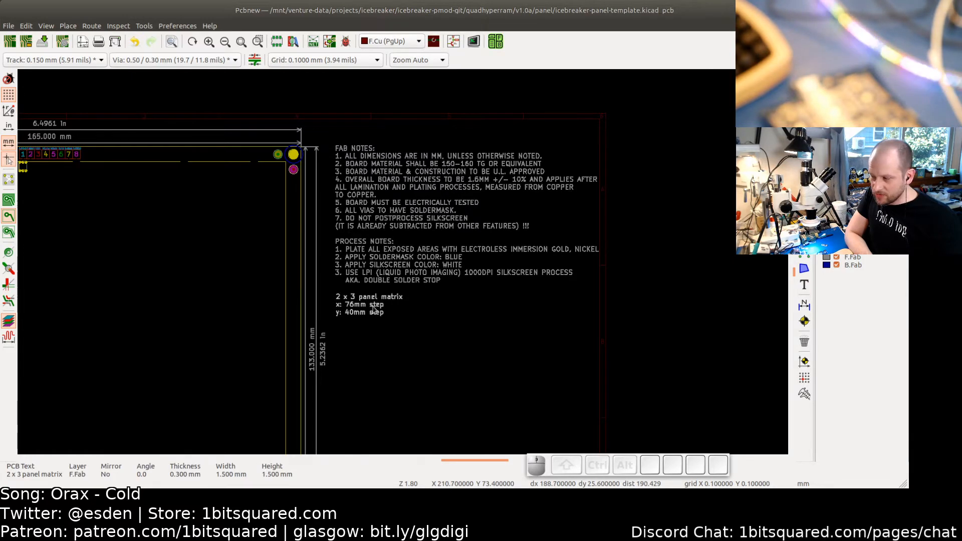
pyautogui.click(396, 271)
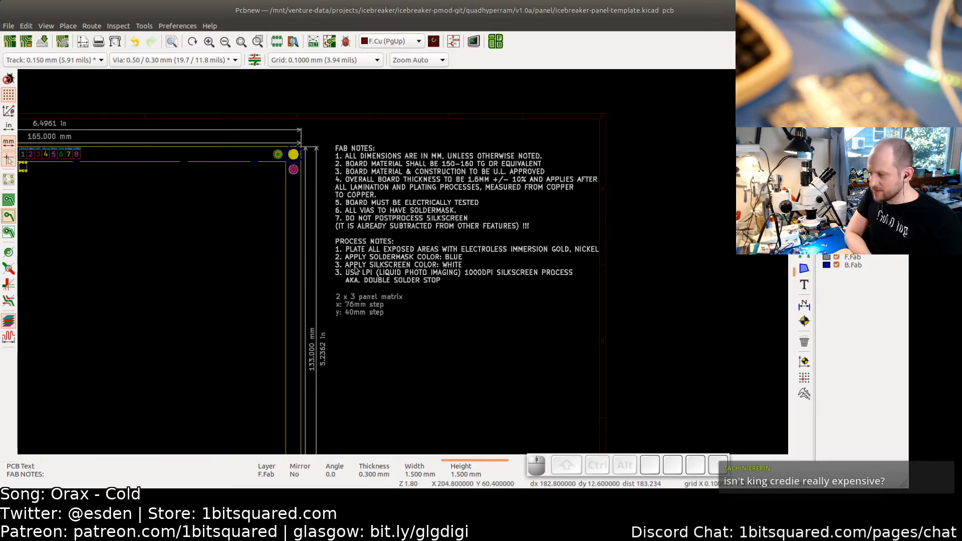
pyautogui.click(367, 307)
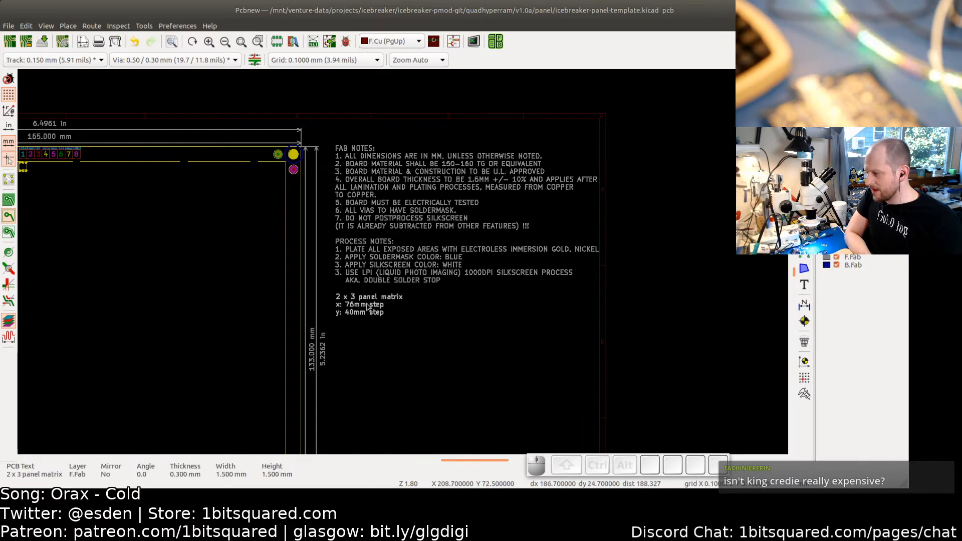
pyautogui.click(375, 262)
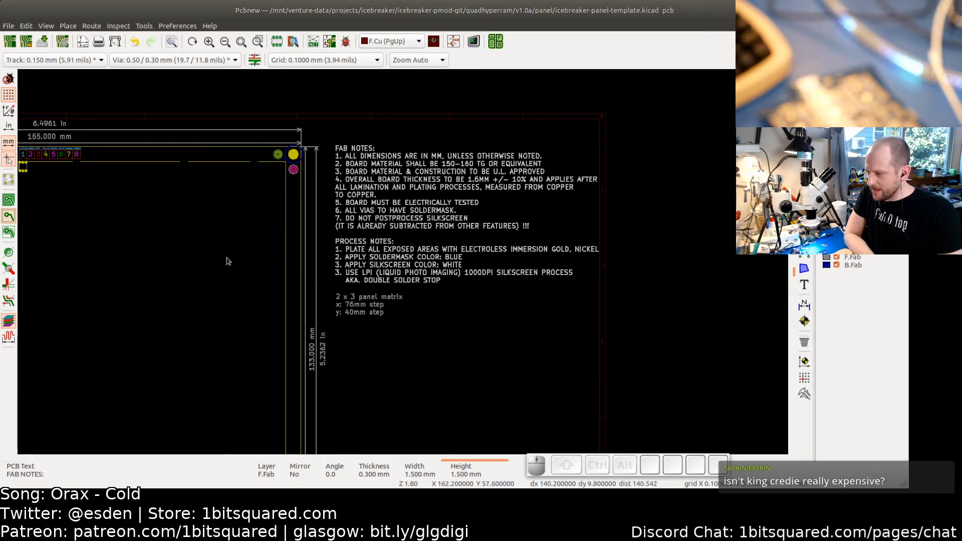
pyautogui.click(409, 318)
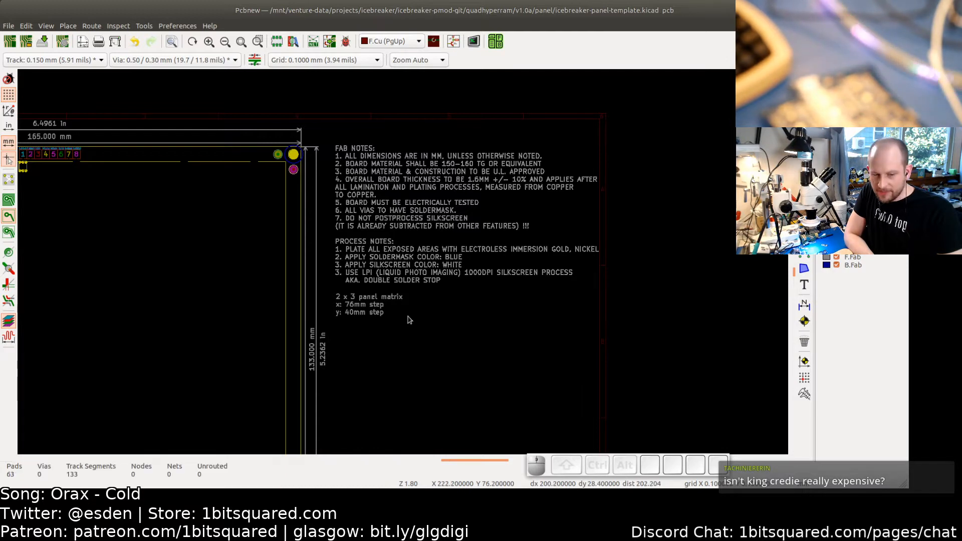
pyautogui.click(354, 313)
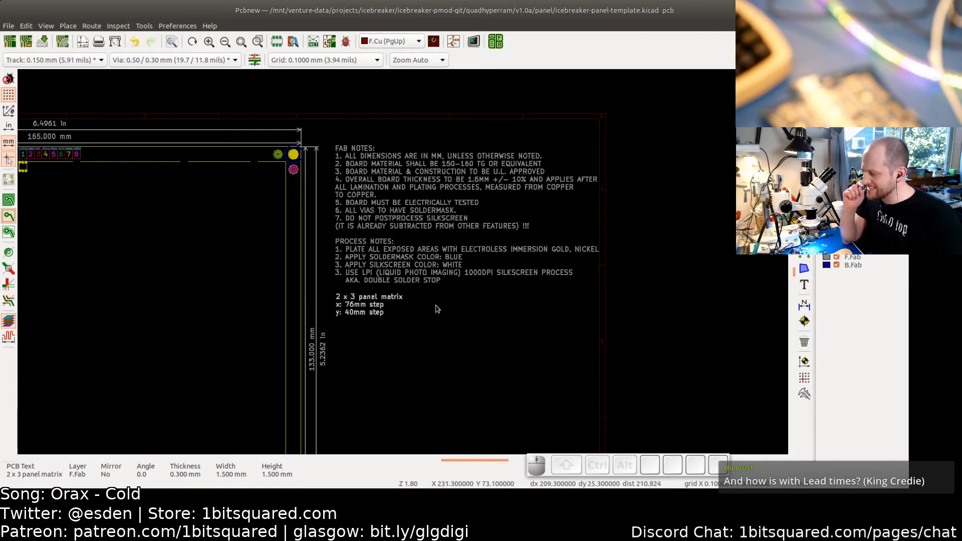
pyautogui.click(393, 348)
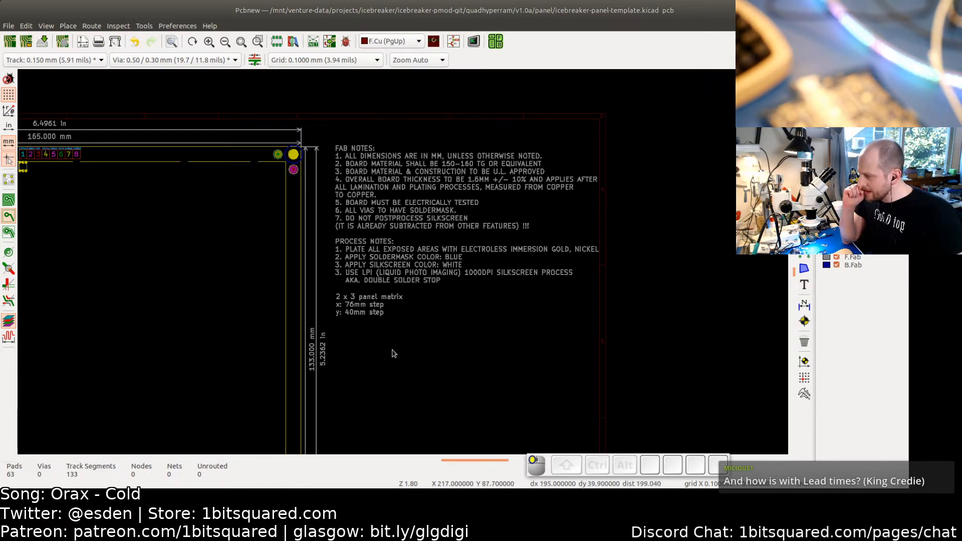
# - Inspect the panel matrix note's text properties without changing them, then view the whole panel
pyautogui.scroll(-2, 346, 365)
pyautogui.moveTo(454, 336); pyautogui.dragTo(382, 336, button='middle')
pyautogui.scroll(3, 376, 330)
pyautogui.scroll(-2, 372, 329)
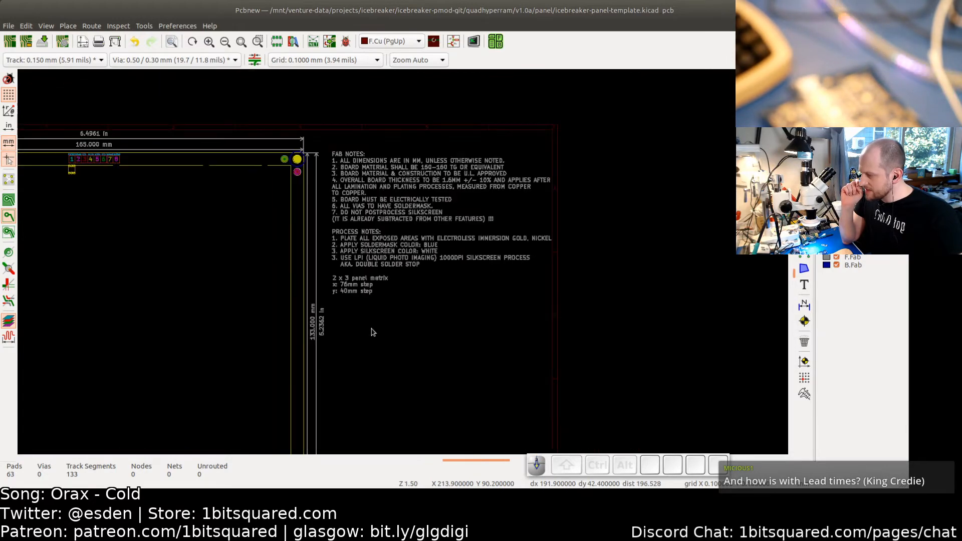
pyautogui.doubleClick(356, 285)
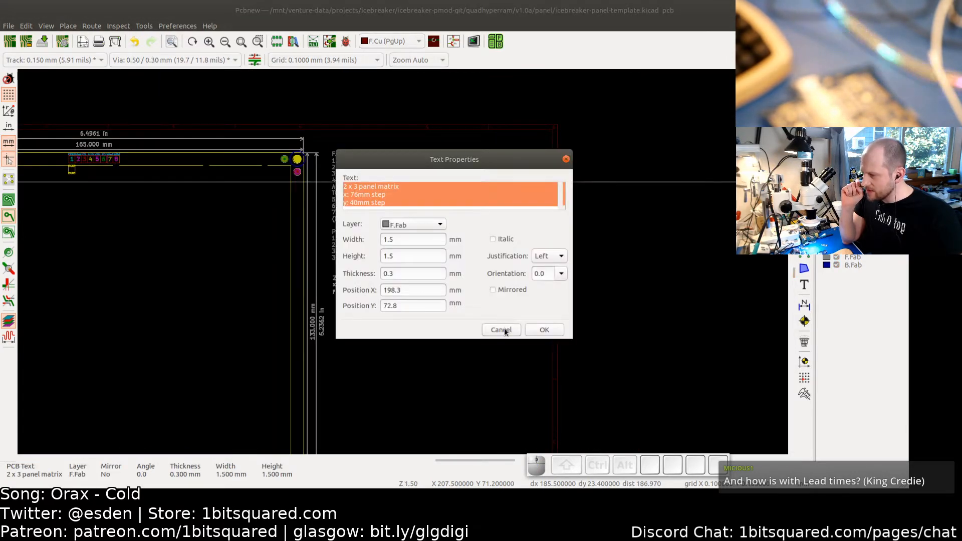
pyautogui.click(504, 330)
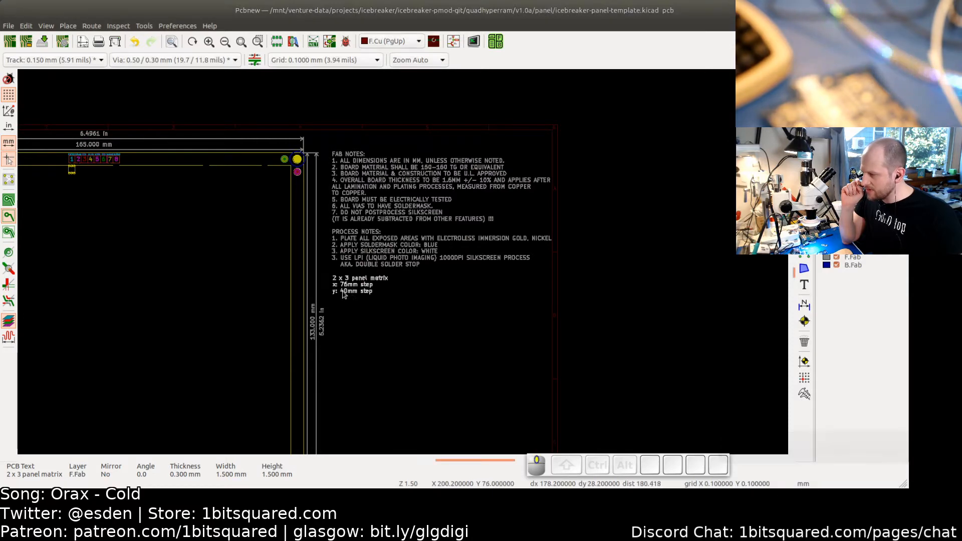
pyautogui.moveTo(343, 290); pyautogui.dragTo(414, 291, button='middle')
pyautogui.scroll(-2, 394, 294)
pyautogui.moveTo(261, 292); pyautogui.dragTo(424, 279, button='middle')
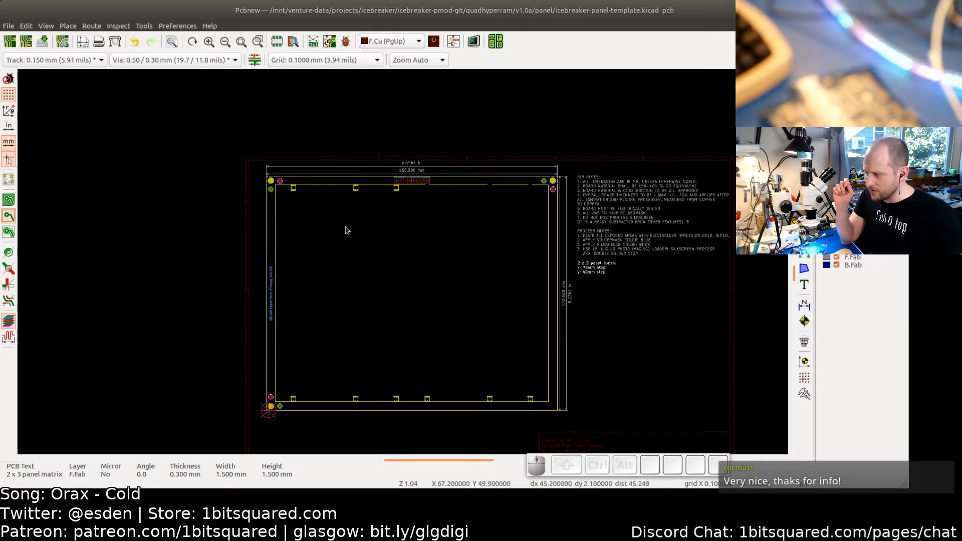
pyautogui.click(289, 223)
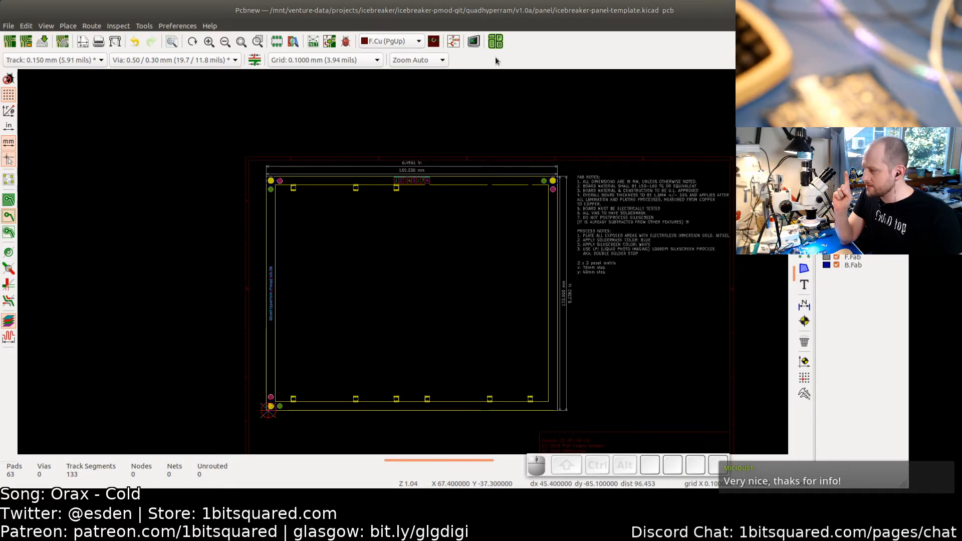
pyautogui.click(900, 10)
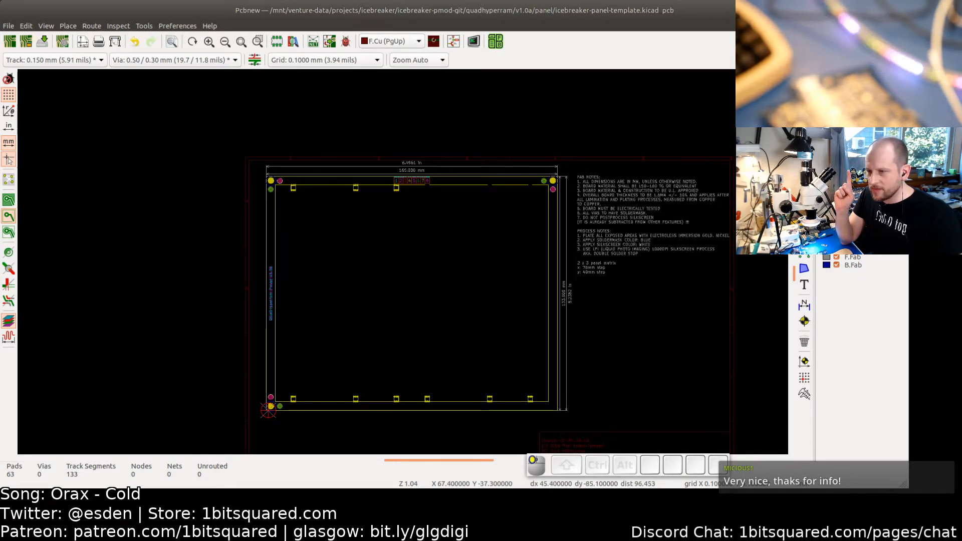
pyautogui.click(548, 293)
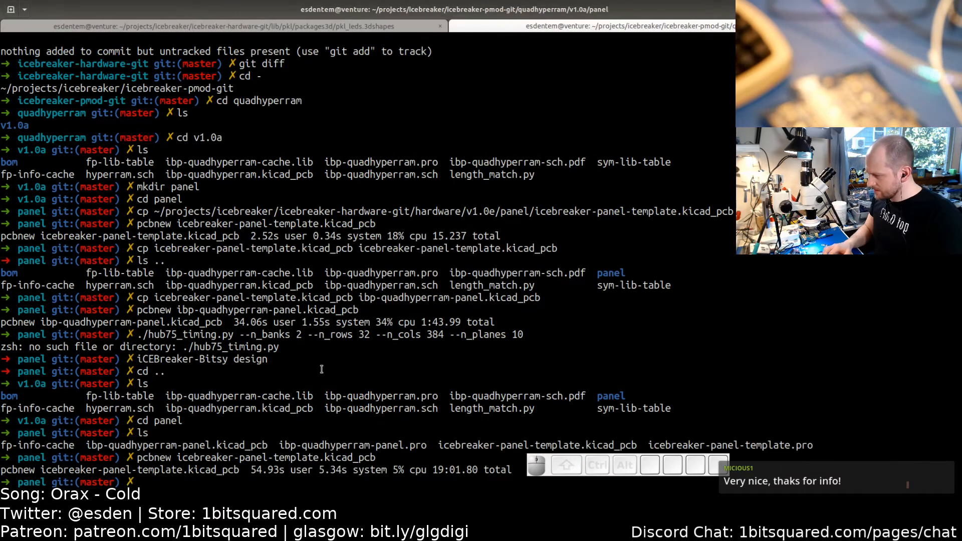
pyautogui.write('pcbnew ')
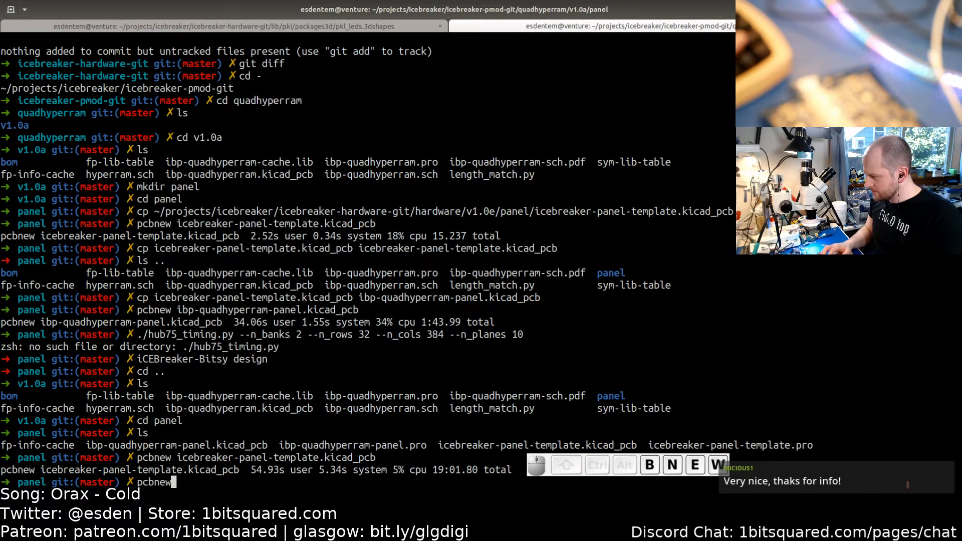
pyautogui.write('ib')
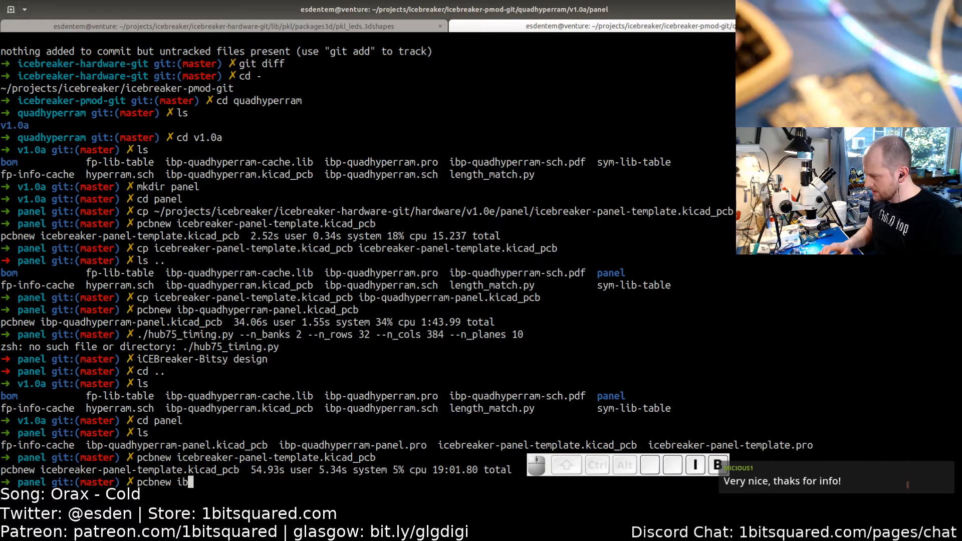
pyautogui.press('Tab')
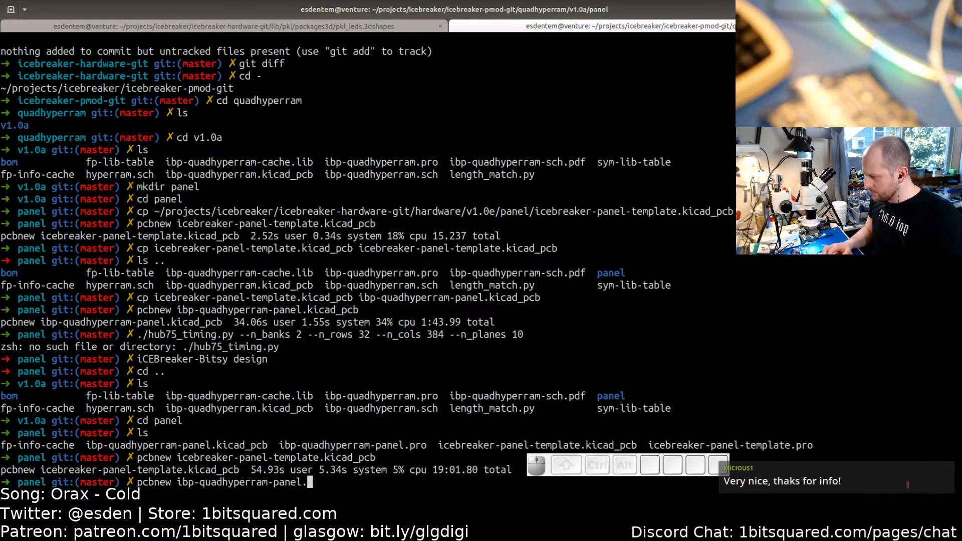
pyautogui.write('k')
pyautogui.press('Tab')
pyautogui.press('BackSpace')
pyautogui.press('BackSpace')
pyautogui.press('BackSpace')
pyautogui.press('BackSpace')
pyautogui.press('BackSpace')
pyautogui.press('BackSpace')
pyautogui.press('BackSpace')
pyautogui.press('BackSpace')
pyautogui.press('BackSpace')
pyautogui.press('BackSpace')
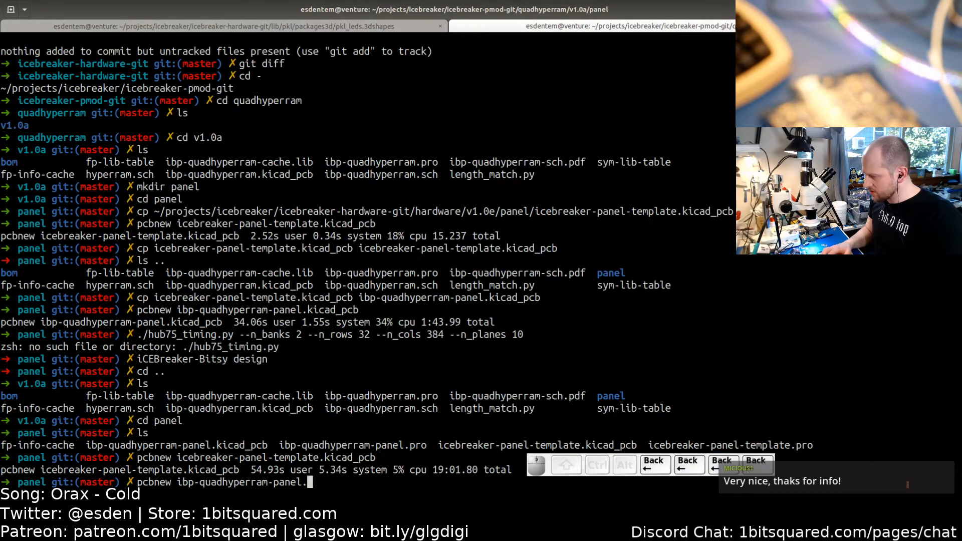
pyautogui.press('BackSpace')
pyautogui.press('BackSpace')
pyautogui.press('BackSpace')
pyautogui.press('BackSpace')
pyautogui.press('BackSpace')
pyautogui.press('BackSpace')
pyautogui.press('BackSpace')
pyautogui.press('BackSpace')
pyautogui.press('BackSpace')
pyautogui.press('BackSpace')
pyautogui.press('BackSpace')
pyautogui.press('BackSpace')
pyautogui.press('BackSpace')
pyautogui.press('BackSpace')
pyautogui.press('BackSpace')
pyautogui.press('BackSpace')
pyautogui.press('BackSpace')
pyautogui.press('BackSpace')
pyautogui.press('BackSpace')
pyautogui.press('BackSpace')
# - Rename icebreaker-panel-template.kicad_pcb to ibp-quadhyperram-panel-template.kicad_pcb in the terminal
pyautogui.write('mv ')
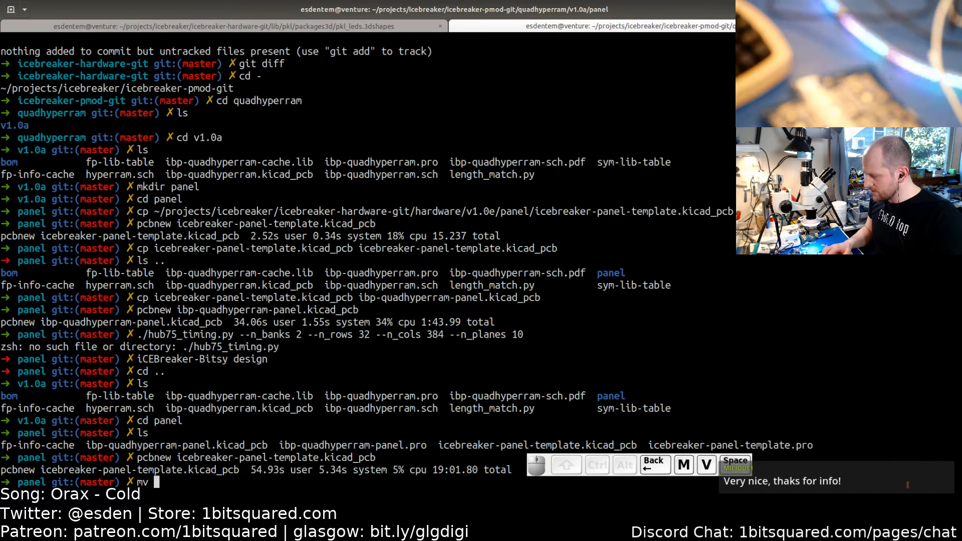
pyautogui.write('ice')
pyautogui.press('Tab')
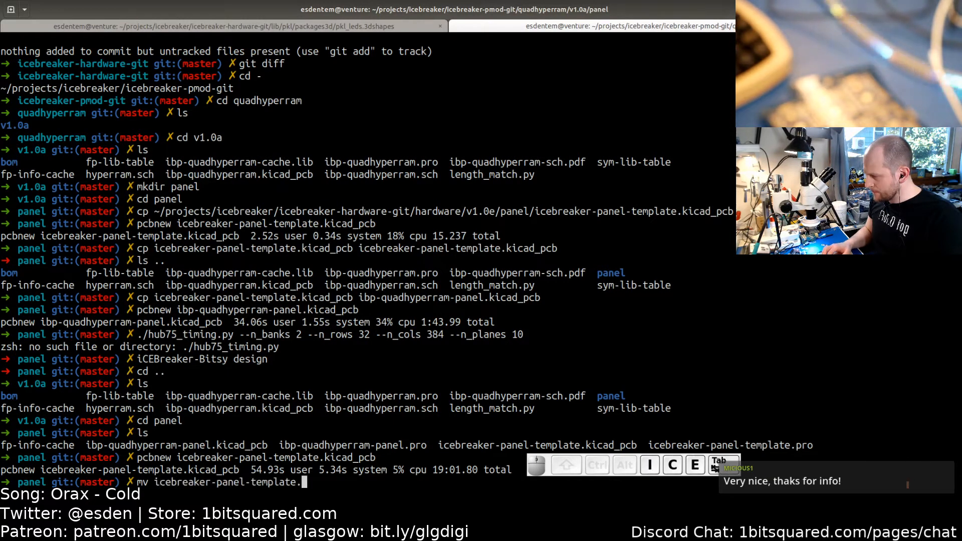
pyautogui.write('k')
pyautogui.press('Tab')
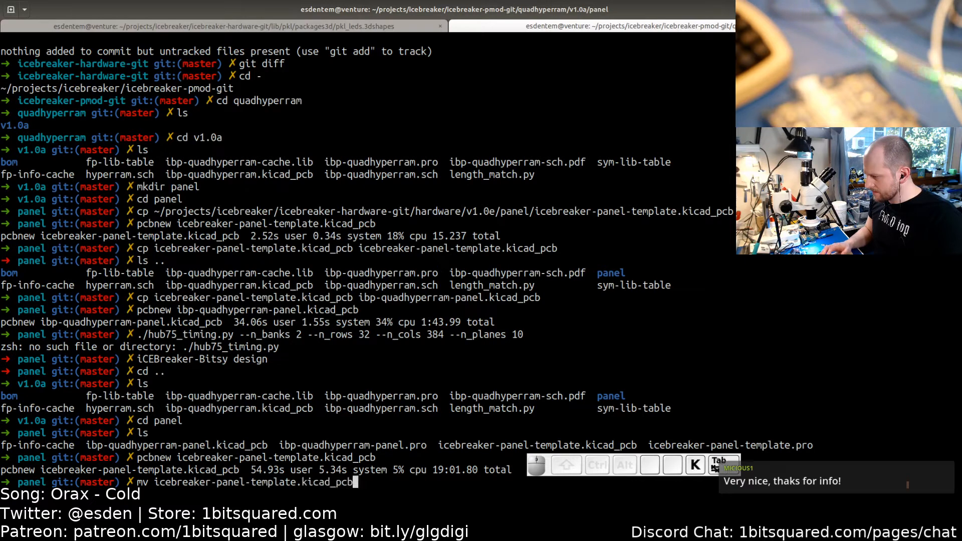
pyautogui.write('ibp-quadhyperram-panel.')
pyautogui.press('Tab')
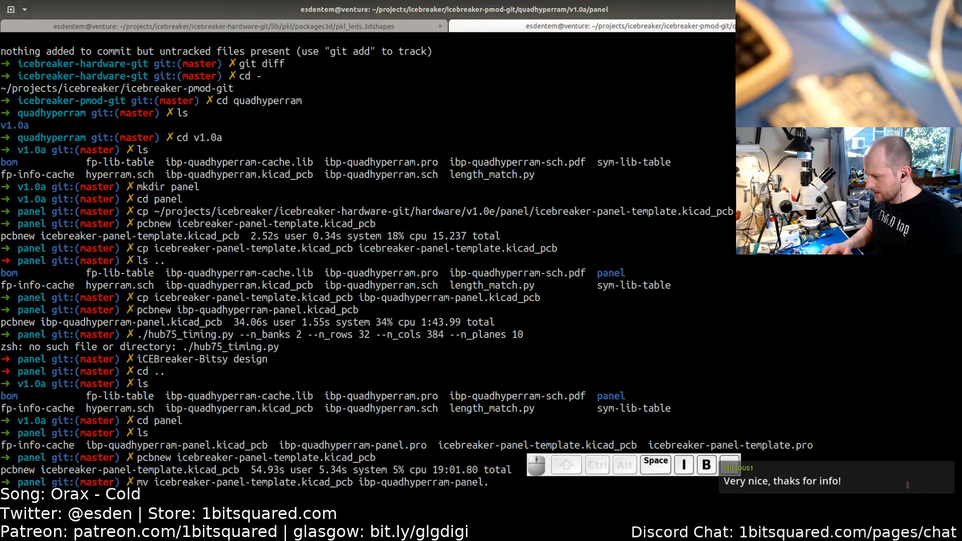
pyautogui.write('k')
pyautogui.press('Tab')
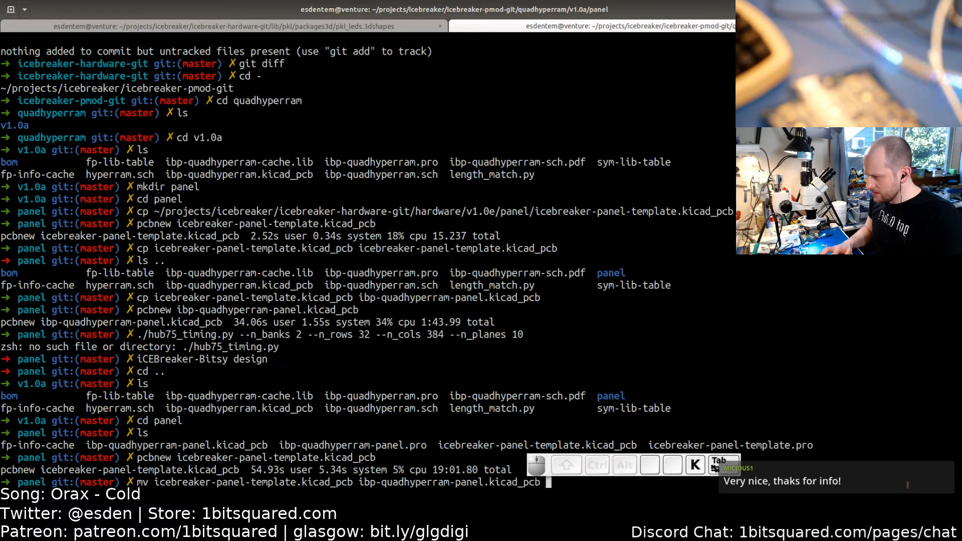
pyautogui.press('Left')
pyautogui.press('Left')
pyautogui.press('Left')
pyautogui.press('Left')
pyautogui.press('Left')
pyautogui.press('Left')
pyautogui.press('Left')
pyautogui.press('Left')
pyautogui.press('Left')
pyautogui.press('Left')
pyautogui.press('Left')
pyautogui.write('-t')
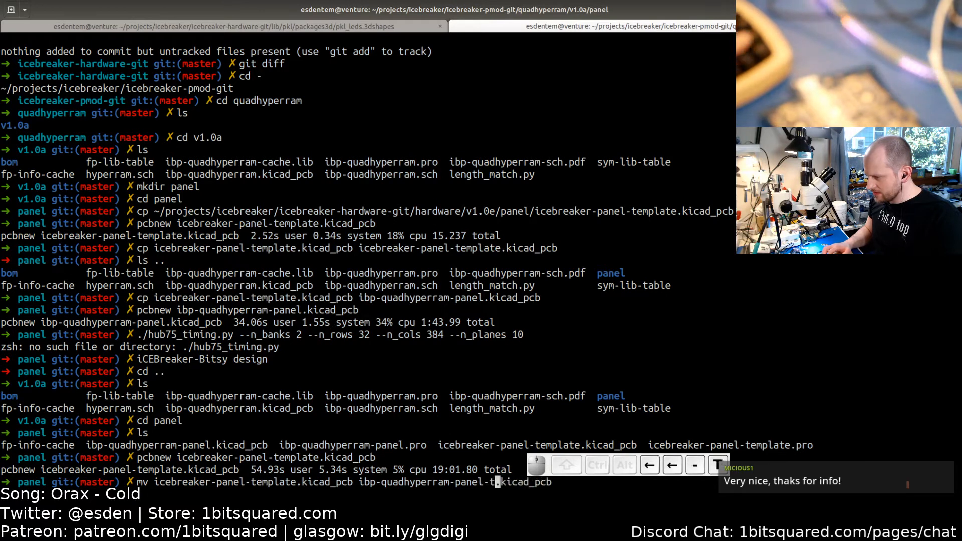
pyautogui.write('emplate')
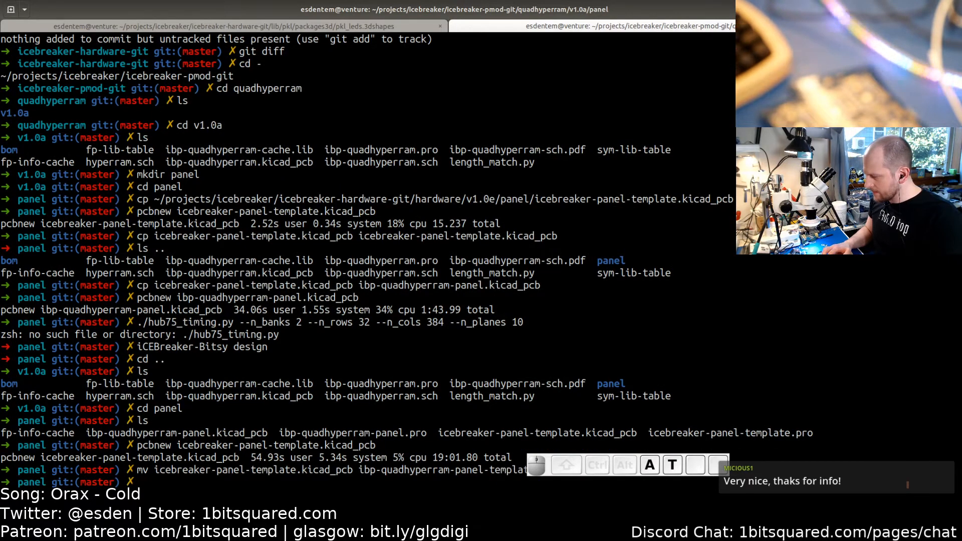
# - Copy ibp-quadhyperram-panel-template.kicad_pcb to a new file named ibp-quadhyperram-panel.kicad_pcb
pyautogui.write('cp ib')
pyautogui.press('Tab')
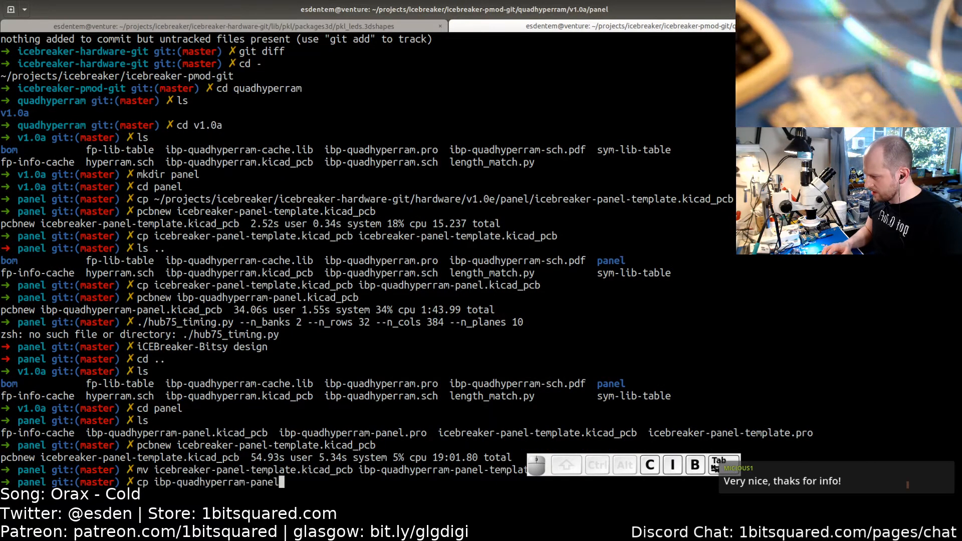
pyautogui.write('-t.')
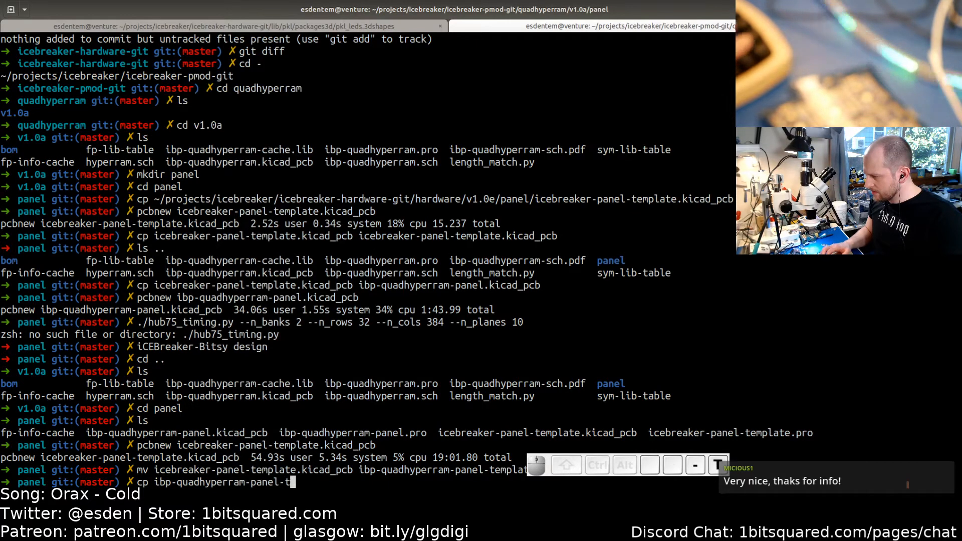
pyautogui.press('BackSpace')
pyautogui.write('e')
pyautogui.press('Tab')
pyautogui.write('ib')
pyautogui.press('Tab')
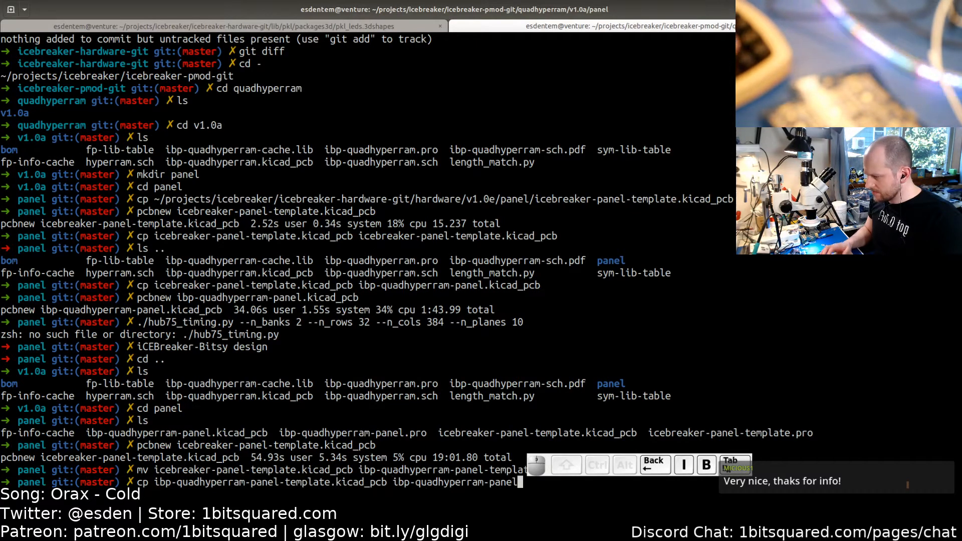
pyautogui.write('.k')
pyautogui.press('Tab')
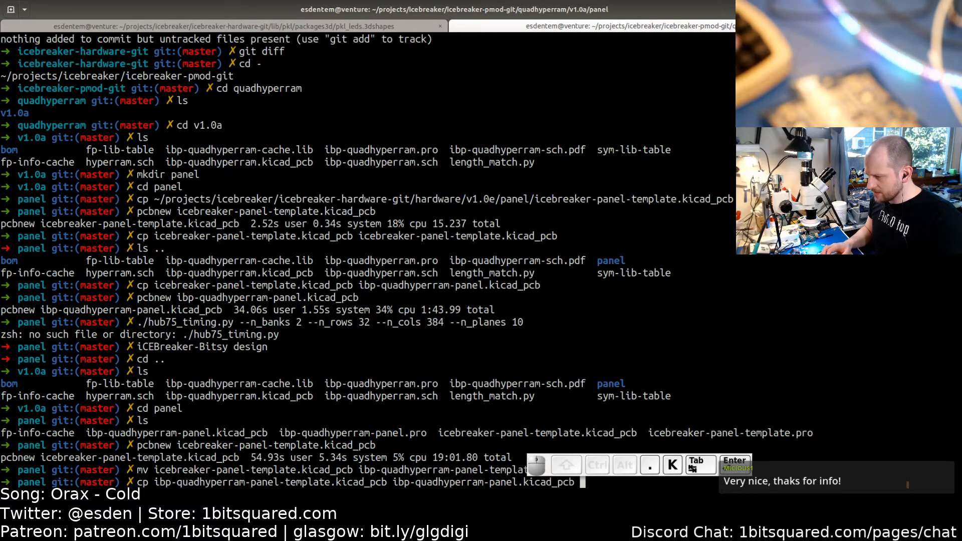
pyautogui.press('Return')
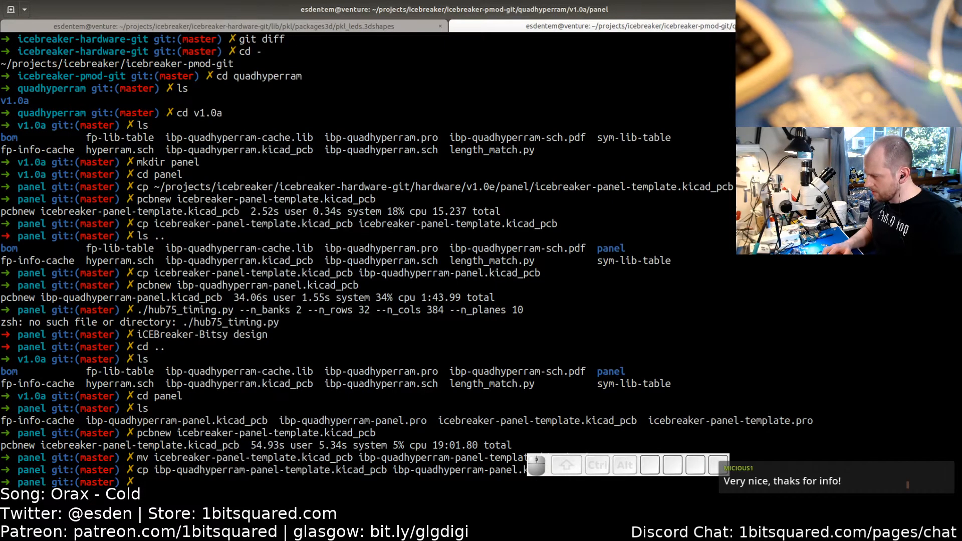
# - Open ibp-quadhyperram-panel.kicad_pcb in pcbnew
pyautogui.write('pcbnew i')
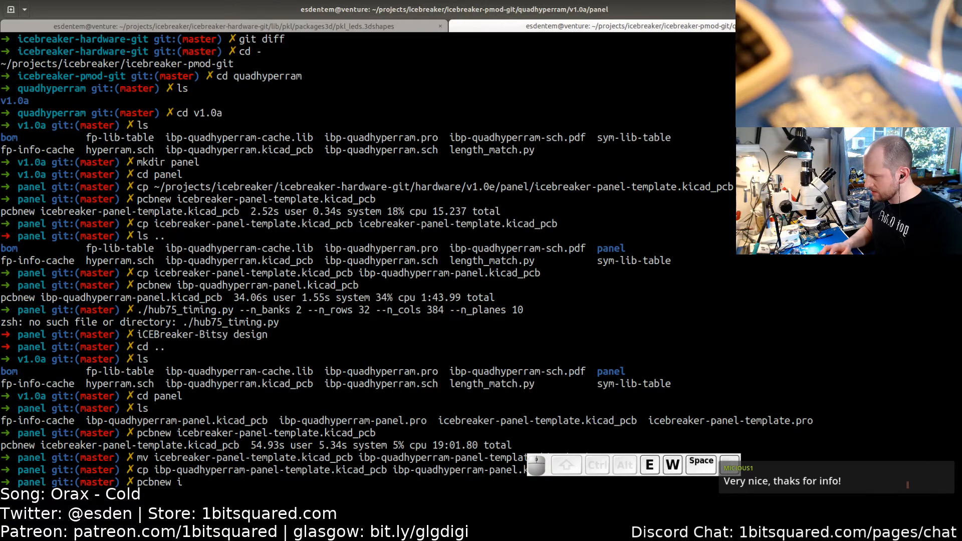
pyautogui.press('Tab')
pyautogui.write('.k')
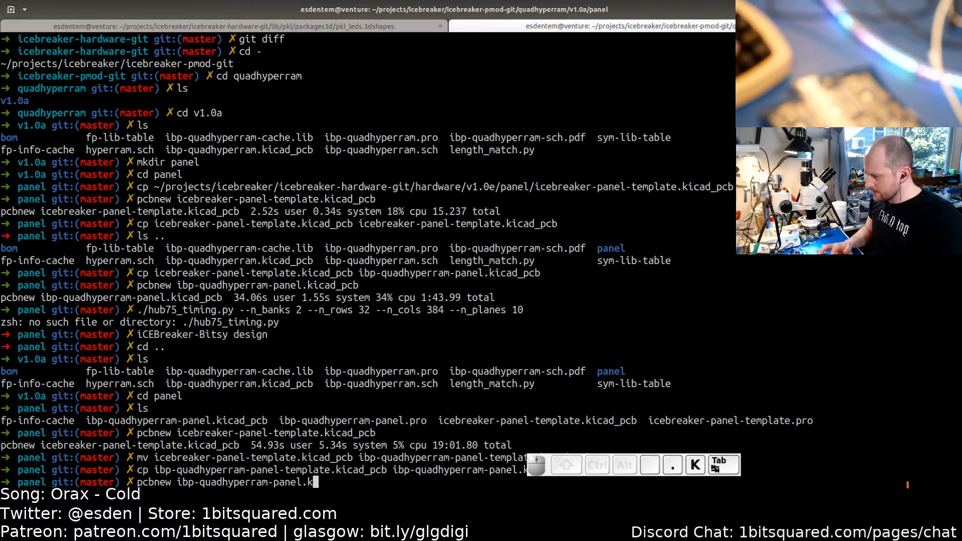
pyautogui.press('Tab')
pyautogui.press('Return')
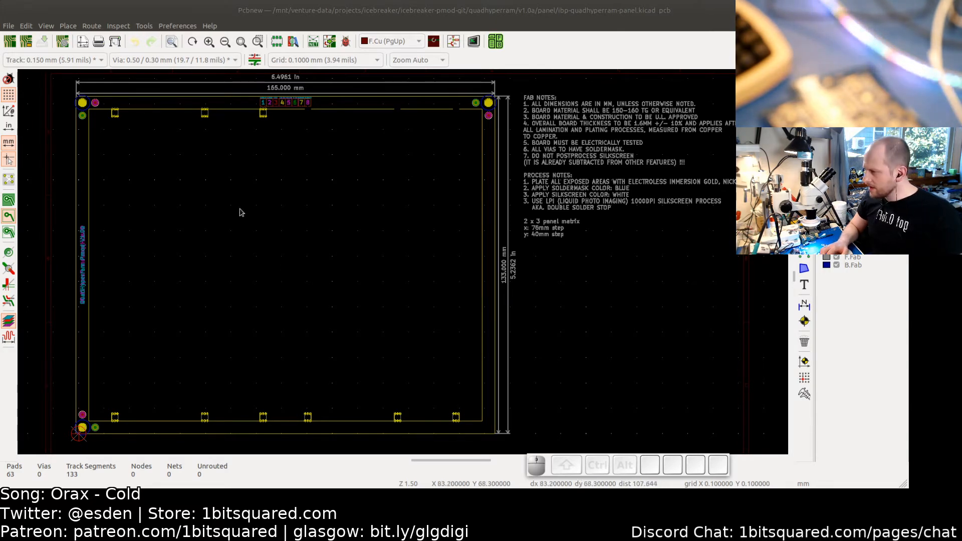
pyautogui.moveTo(187, 199); pyautogui.dragTo(203, 225, button='middle')
pyautogui.moveTo(250, 255); pyautogui.dragTo(238, 229, button='middle')
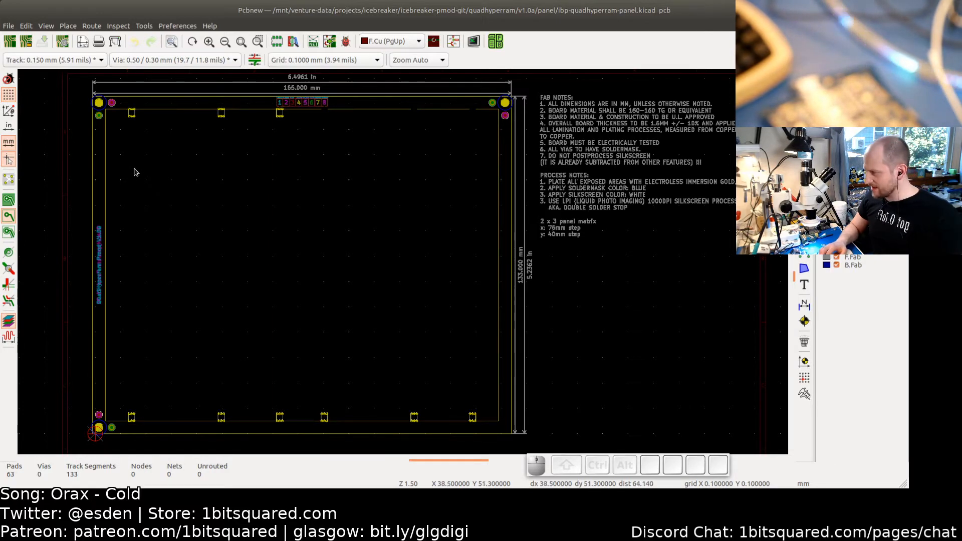
pyautogui.scroll(1, 135, 158)
pyautogui.moveTo(136, 163); pyautogui.dragTo(157, 213, button='middle')
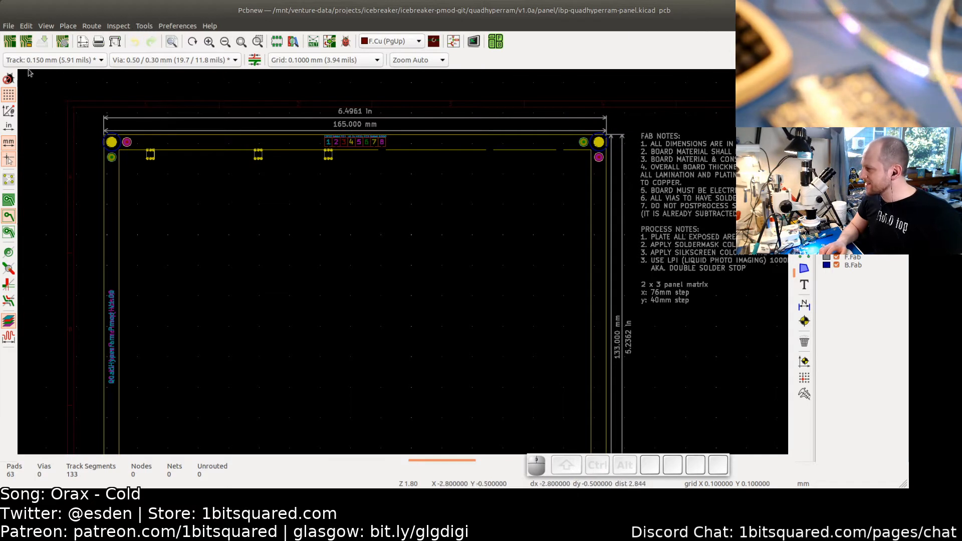
pyautogui.click(11, 28)
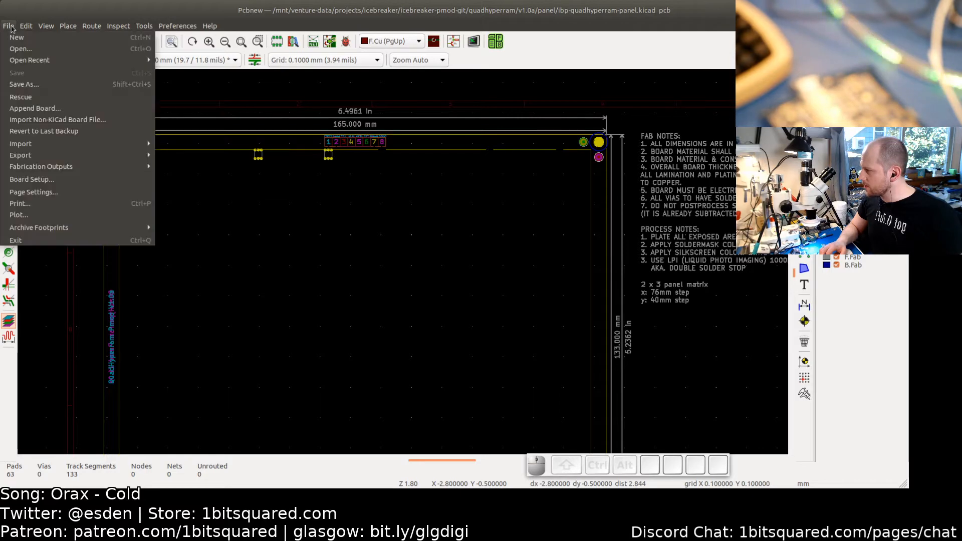
pyautogui.click(40, 115)
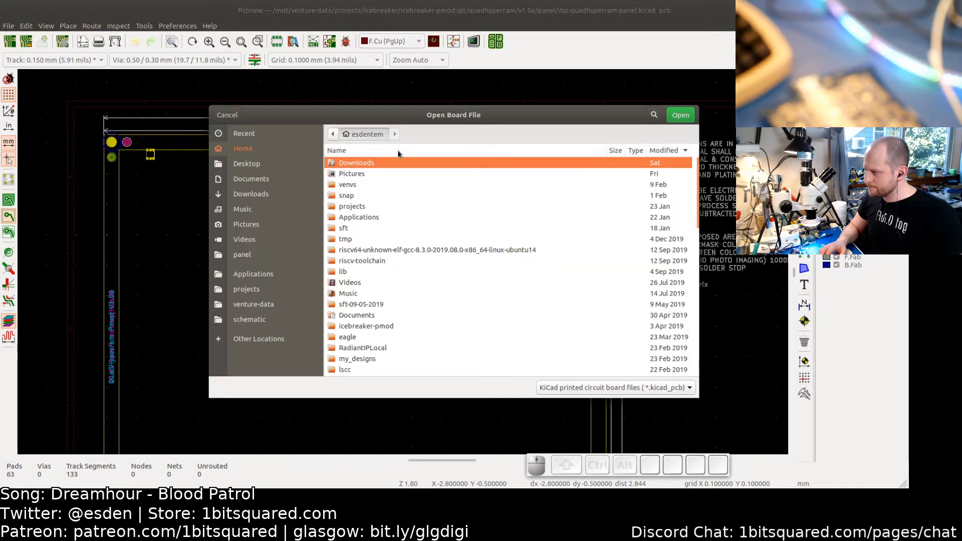
pyautogui.click(250, 253)
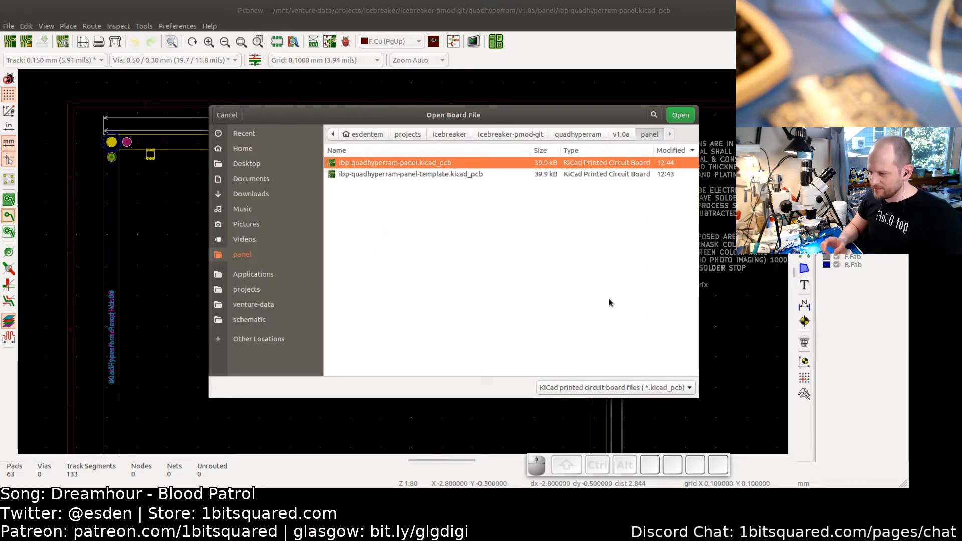
pyautogui.click(228, 115)
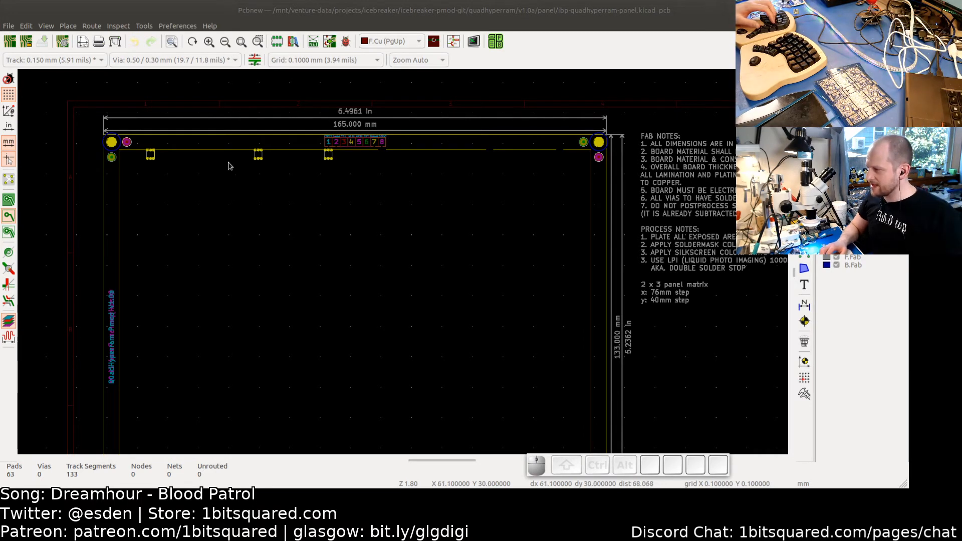
pyautogui.click(9, 27)
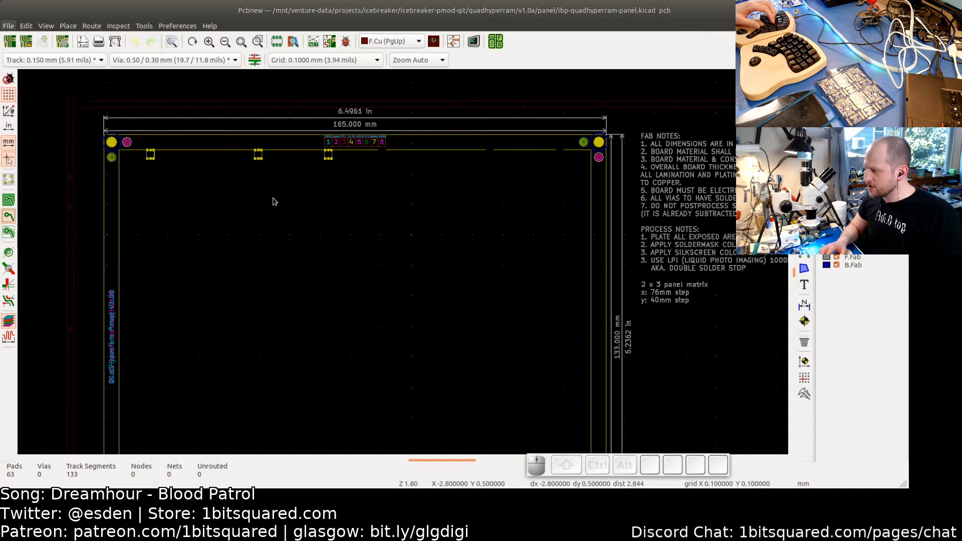
pyautogui.click(256, 235)
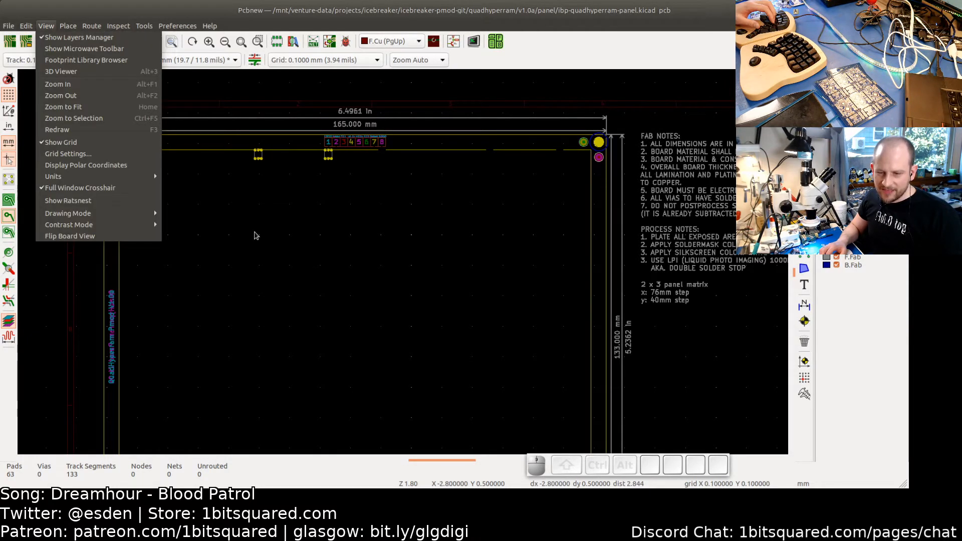
pyautogui.click(303, 228)
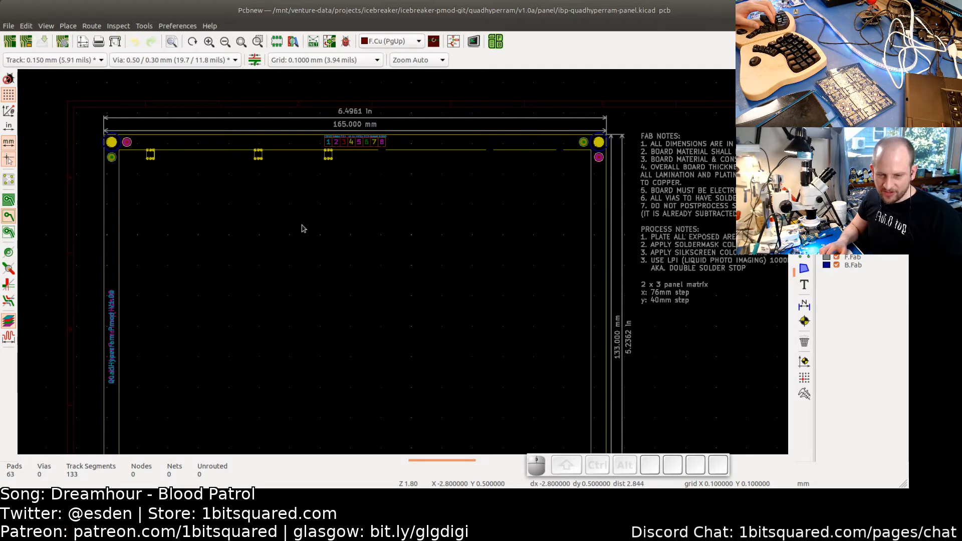
pyautogui.hotkey('alt', 'Tab')
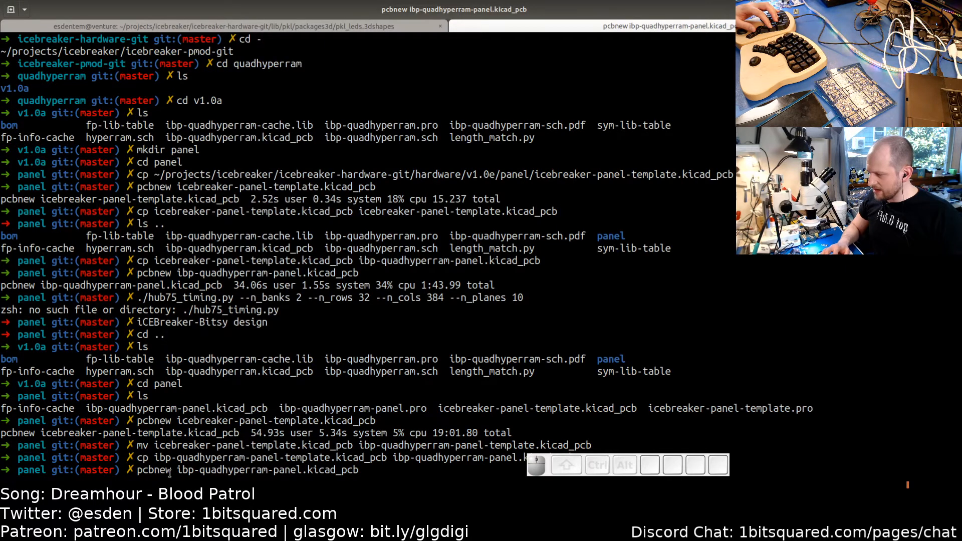
pyautogui.hotkey('alt', 'Tab')
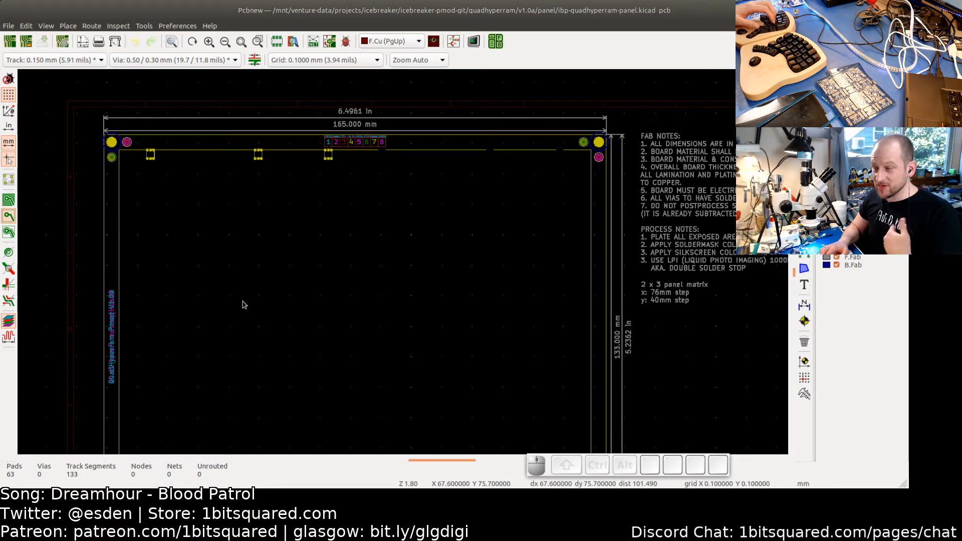
# - Append the board ibp-quadhyperram.kicad_pcb from the v1.0a folder into the panel
pyautogui.click(9, 26)
pyautogui.click(36, 108)
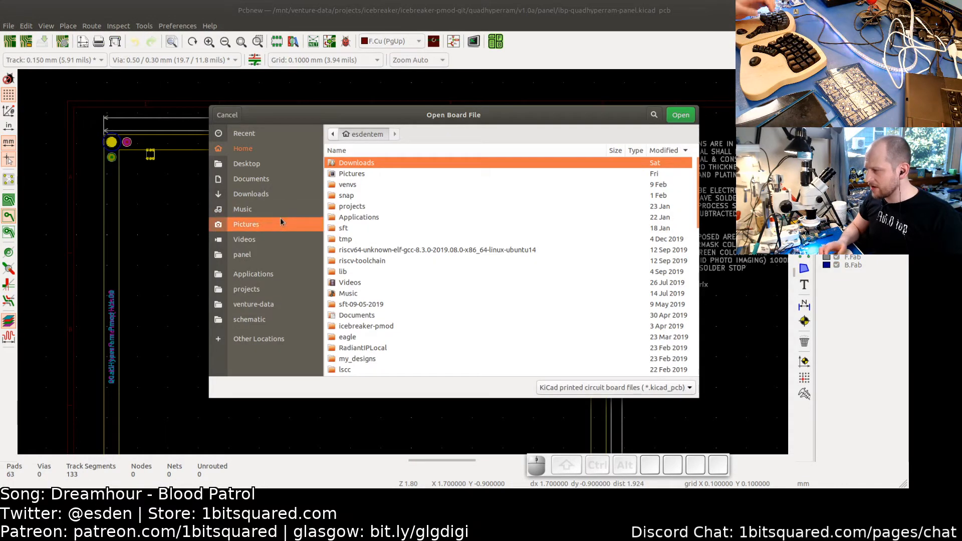
pyautogui.click(246, 254)
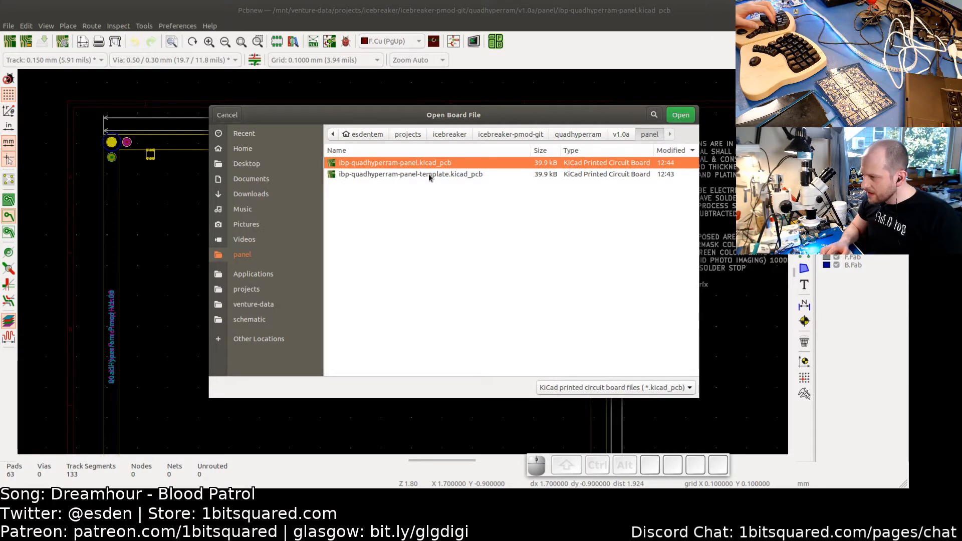
pyautogui.click(622, 134)
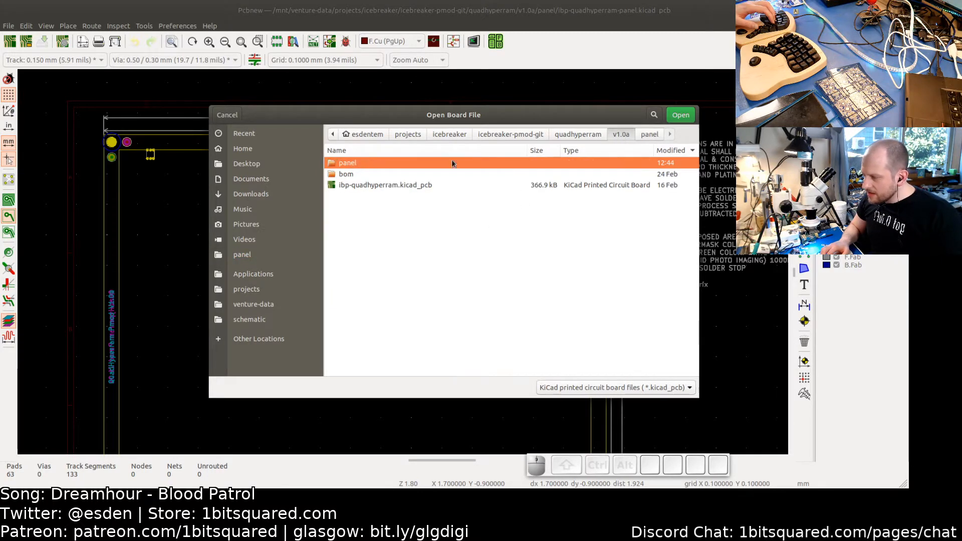
pyautogui.doubleClick(381, 186)
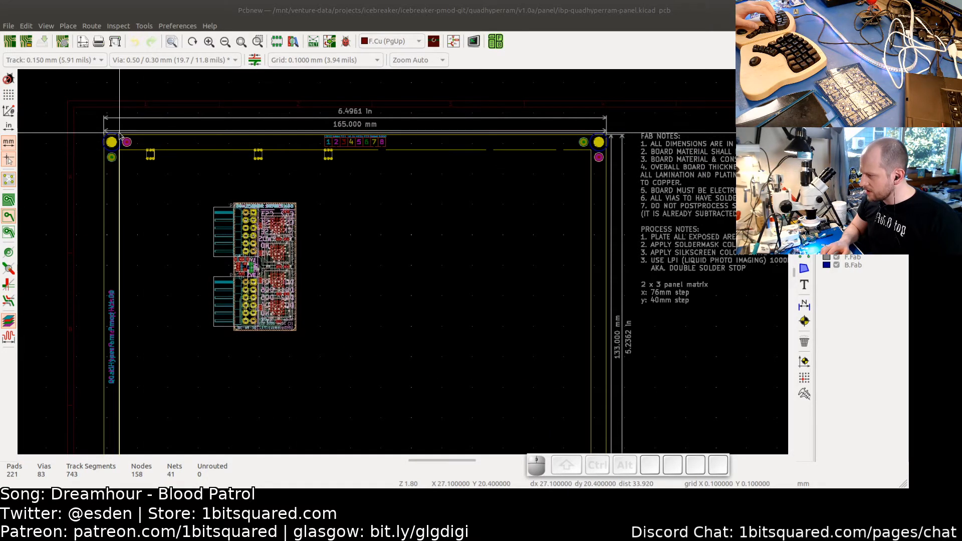
# - Examine the panel's top-left corner and frame edges up close
pyautogui.scroll(1, 113, 133)
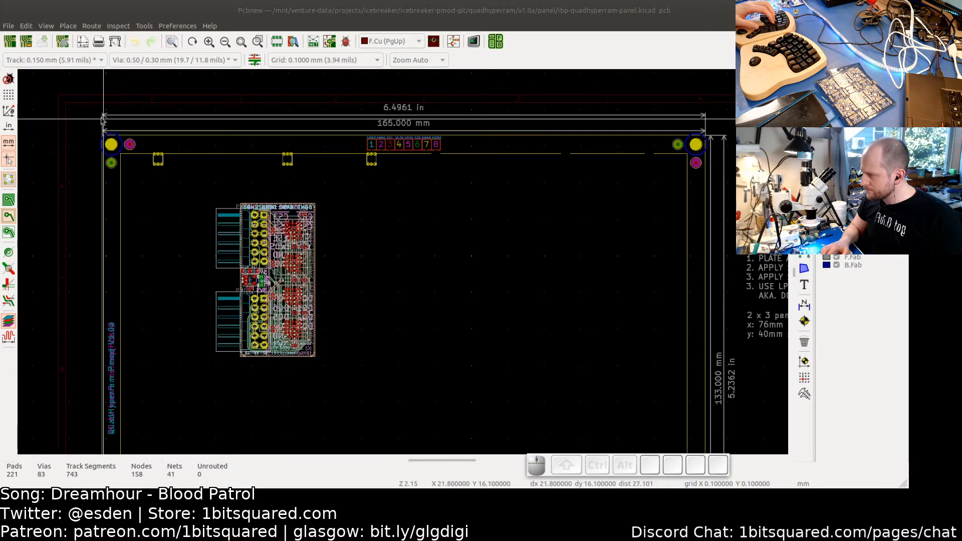
pyautogui.moveTo(67, 112); pyautogui.dragTo(169, 143, button='middle')
pyautogui.scroll(4, 170, 143)
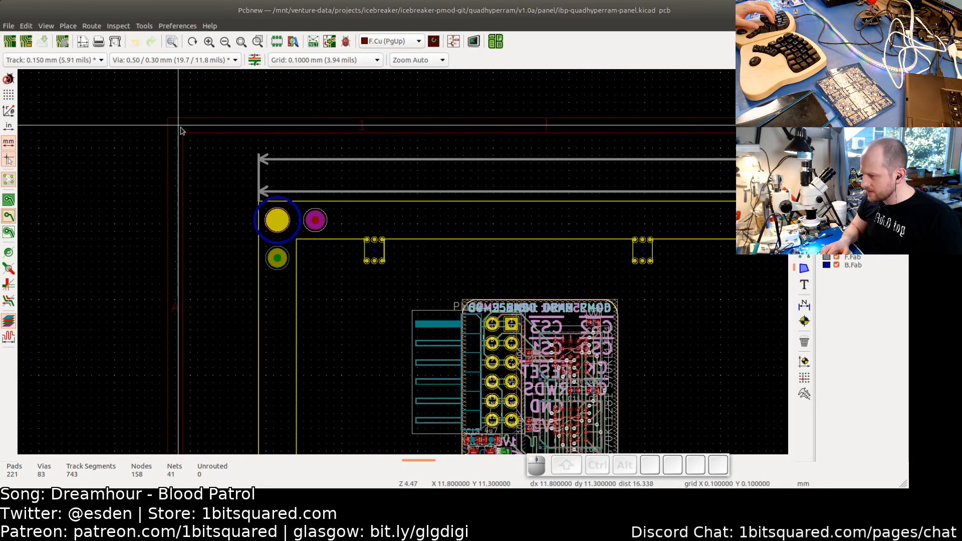
pyautogui.scroll(2, 172, 125)
pyautogui.scroll(6, 171, 125)
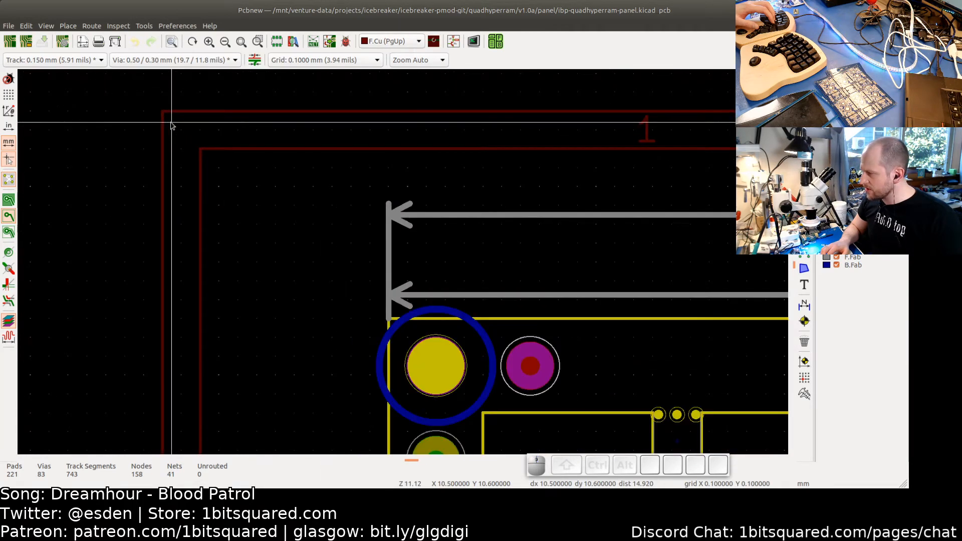
pyautogui.moveTo(155, 97); pyautogui.dragTo(155, 120, button='middle')
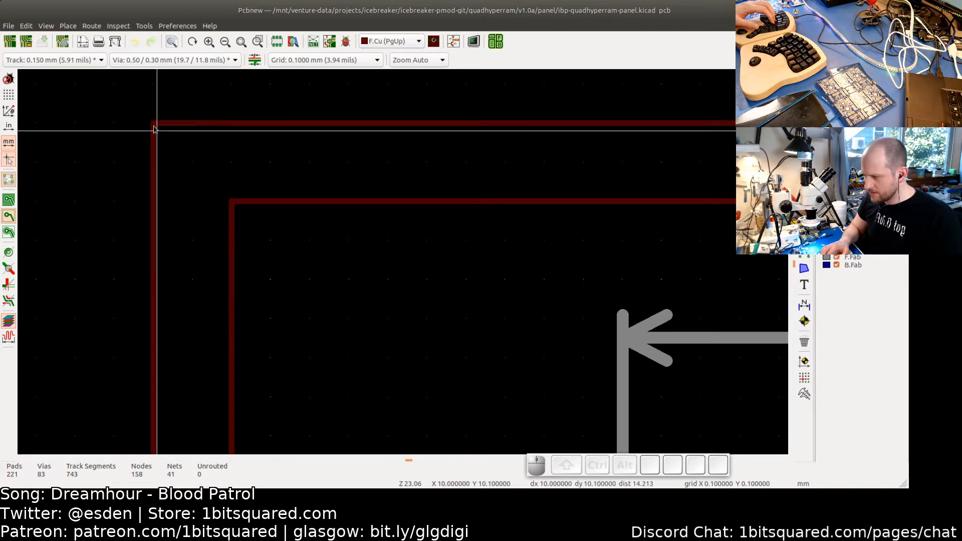
pyautogui.scroll(-3, 144, 120)
pyautogui.scroll(-8, 145, 121)
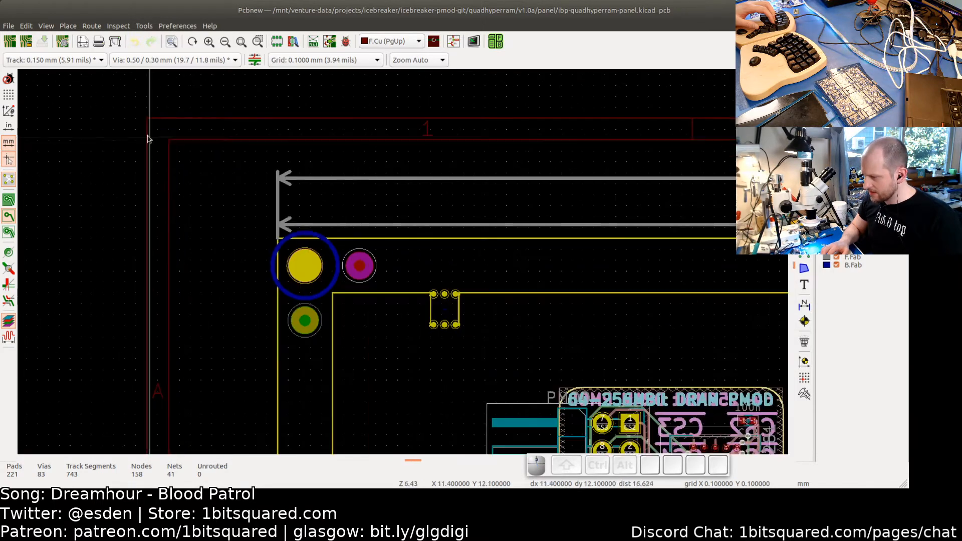
# - Zoom between the whole panel and the frame's top-left corner to compare the board's position with the frame
pyautogui.moveTo(123, 133); pyautogui.dragTo(173, 134, button='middle')
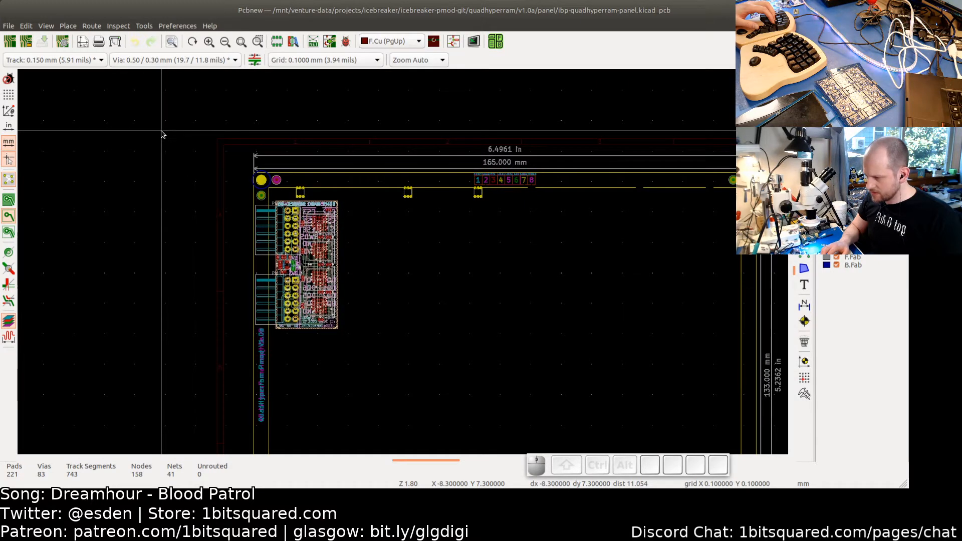
pyautogui.scroll(4, 162, 133)
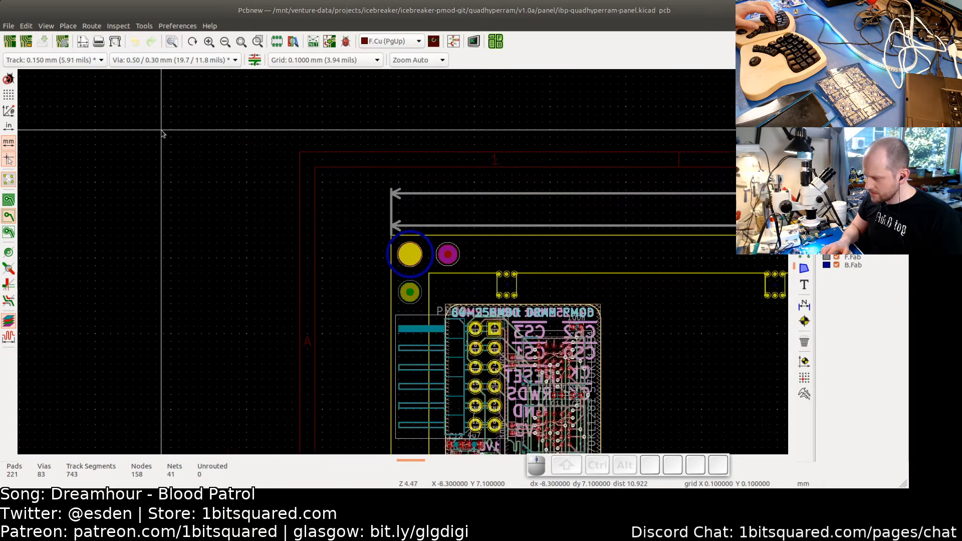
pyautogui.scroll(-4, 266, 164)
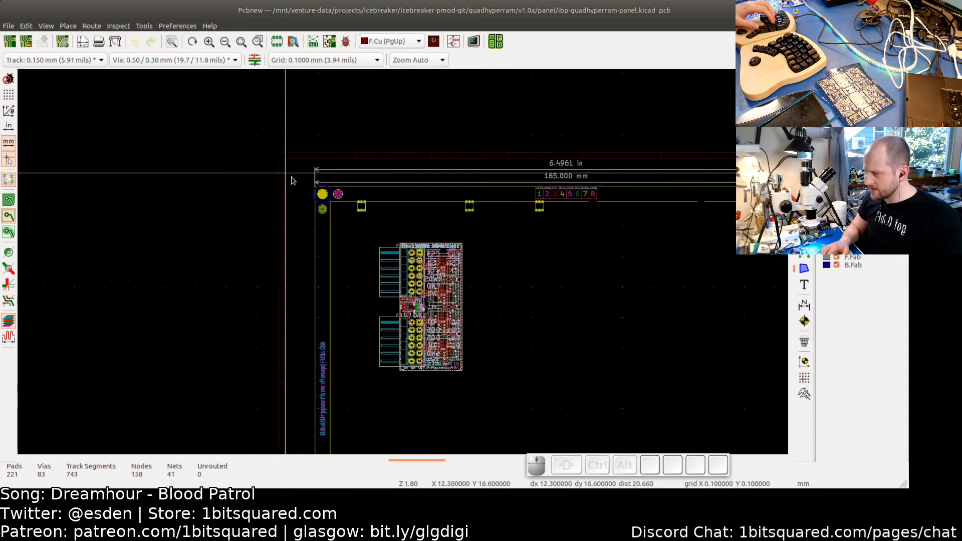
pyautogui.scroll(5, 279, 156)
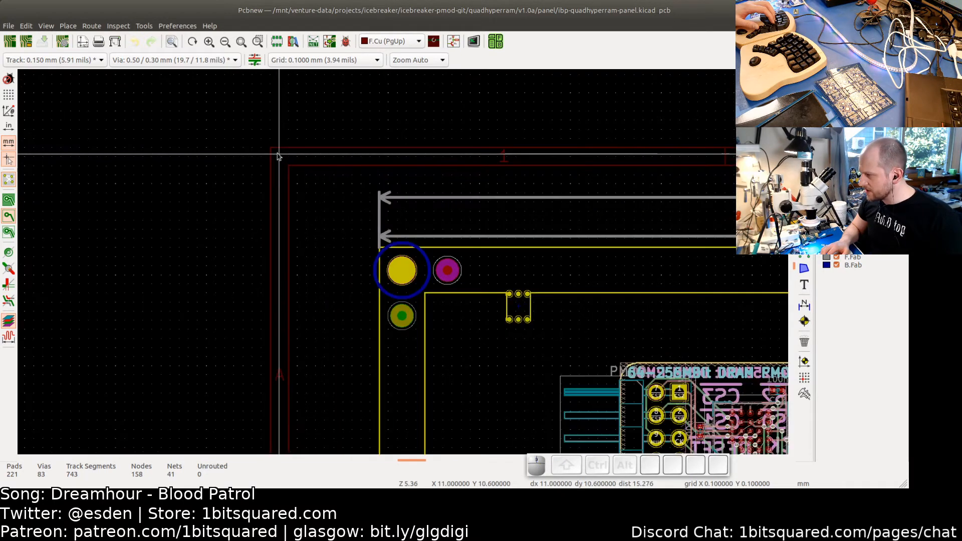
pyautogui.scroll(3, 276, 154)
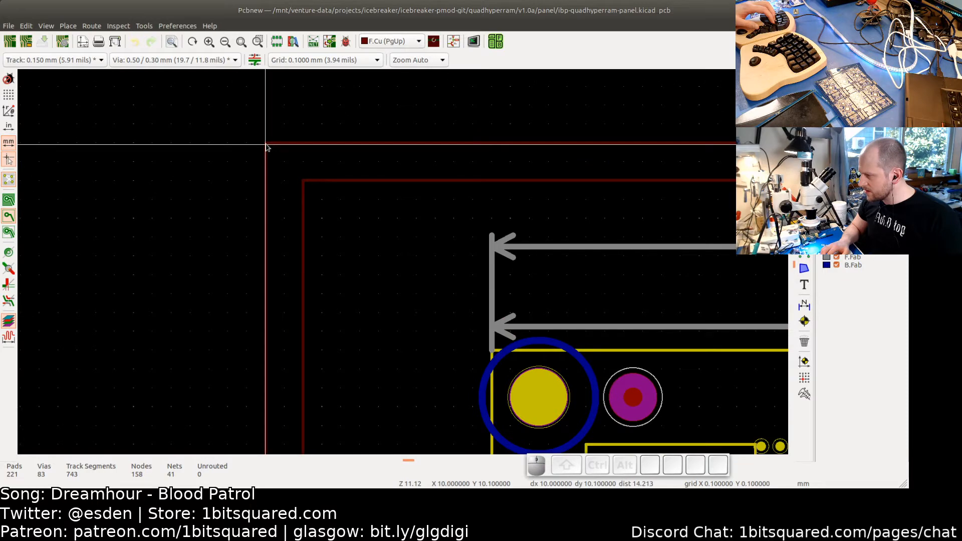
pyautogui.scroll(3, 267, 146)
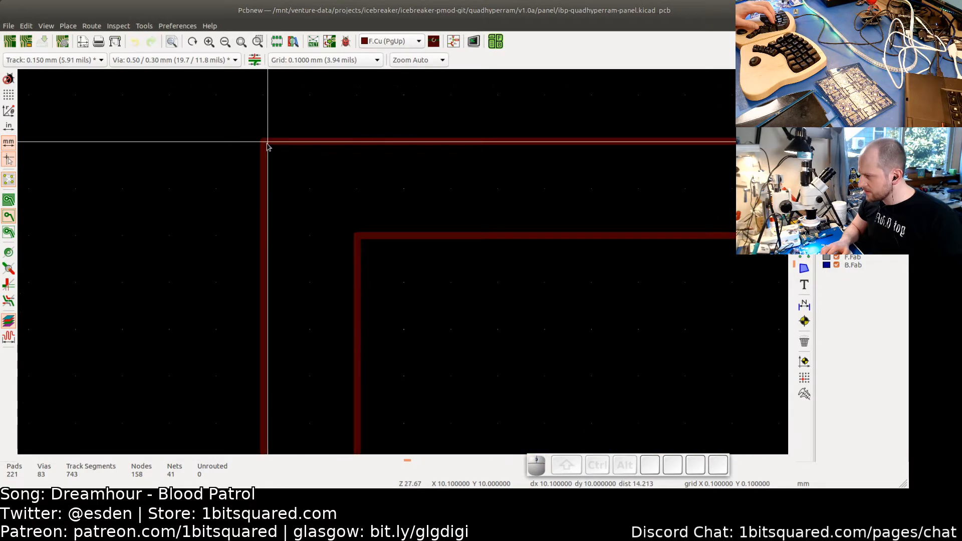
pyautogui.click(266, 146)
pyautogui.scroll(-6, 298, 197)
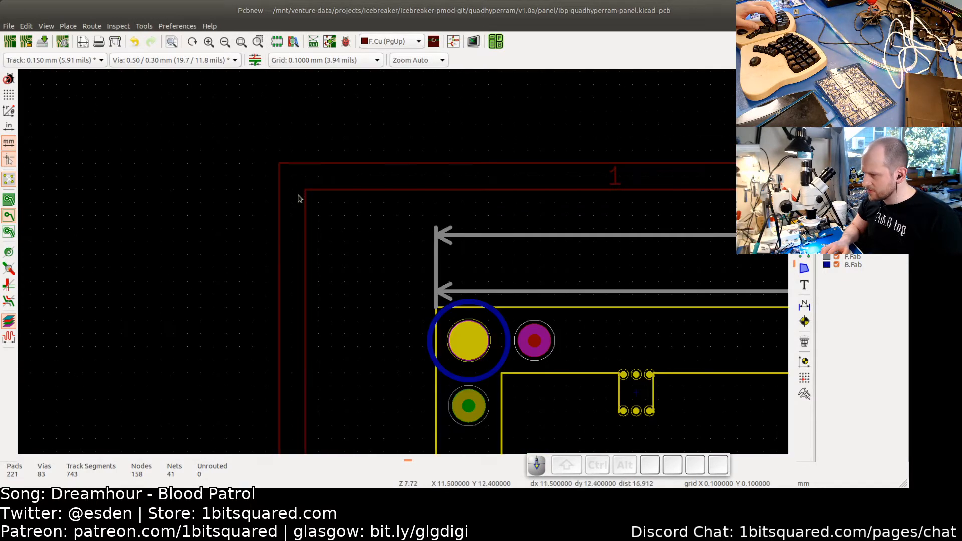
pyautogui.scroll(-2, 380, 269)
pyautogui.moveTo(465, 366); pyautogui.dragTo(402, 276, button='middle')
pyautogui.scroll(3, 403, 276)
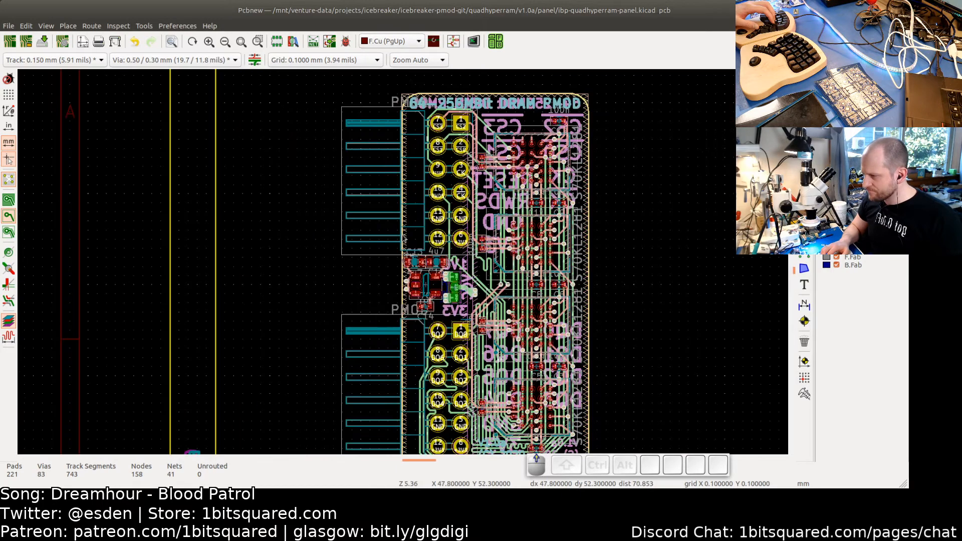
pyautogui.scroll(-1, 416, 224)
pyautogui.scroll(-1, 356, 208)
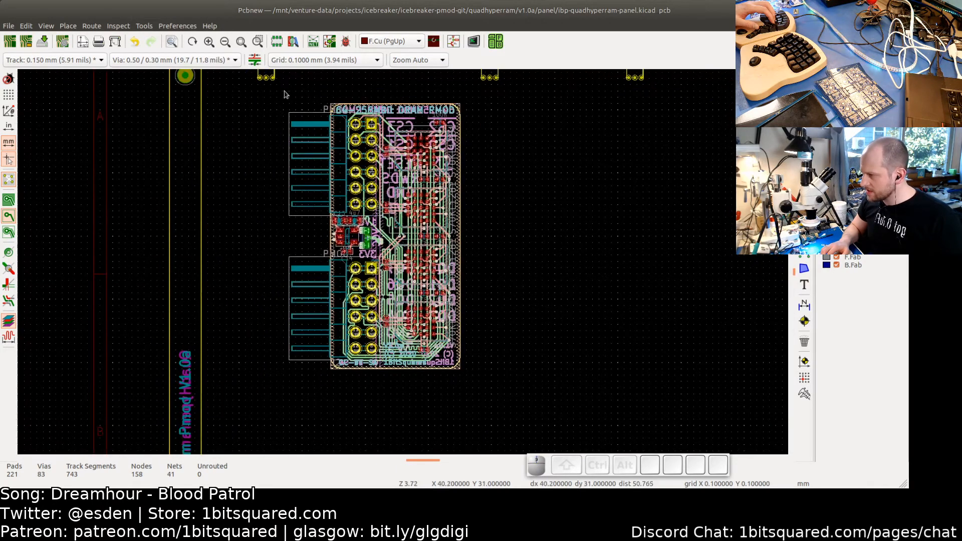
pyautogui.hotkey('ctrl', 'v')
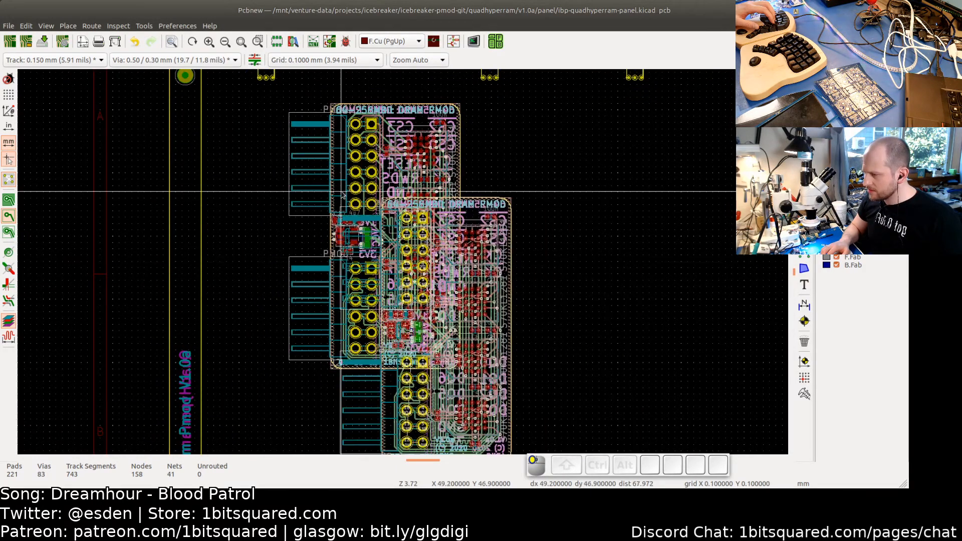
pyautogui.press('Escape')
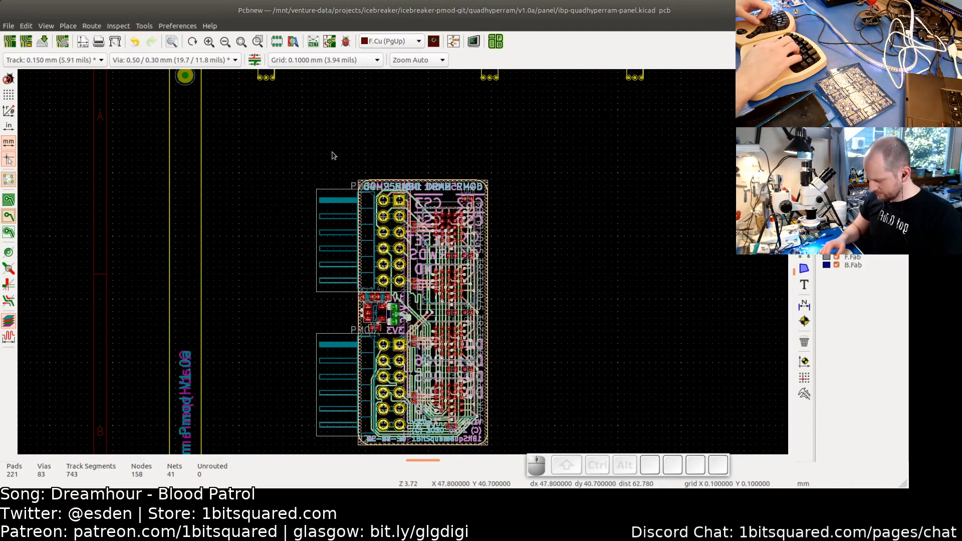
pyautogui.hotkey('ctrl', 'z')
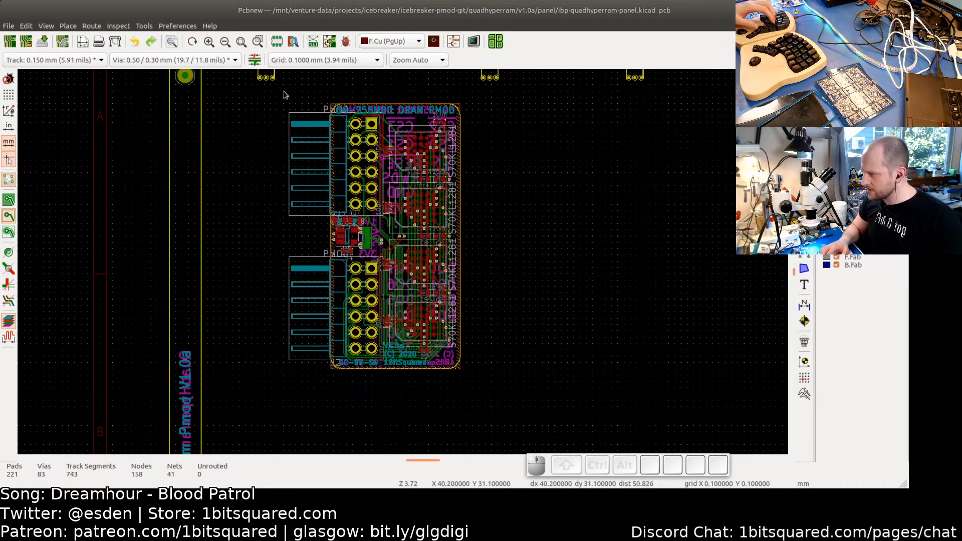
# - Select the whole board and try moving it up toward the frame's top-left corner, cancelling the move
pyautogui.moveTo(282, 95); pyautogui.dragTo(483, 393)
pyautogui.scroll(7, 357, 222)
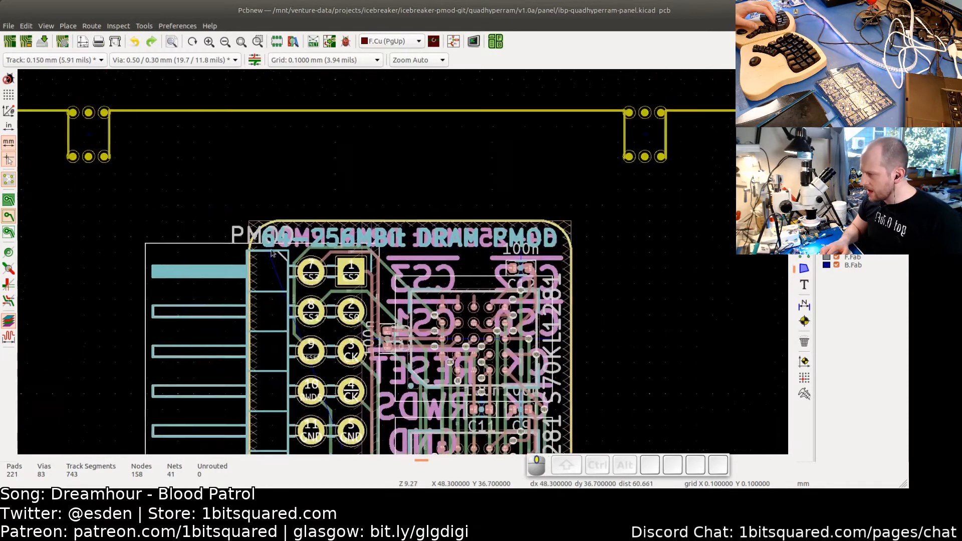
pyautogui.scroll(2, 273, 236)
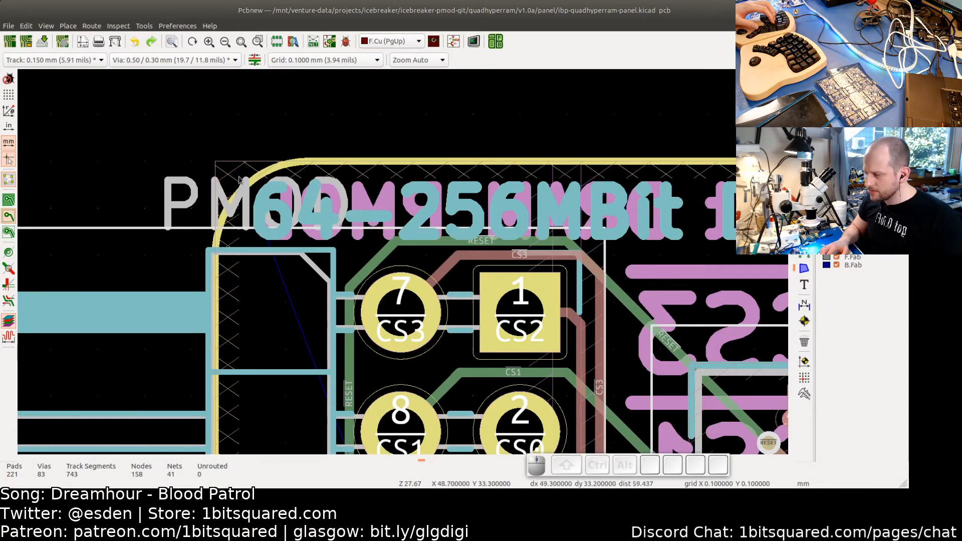
pyautogui.scroll(3, 217, 169)
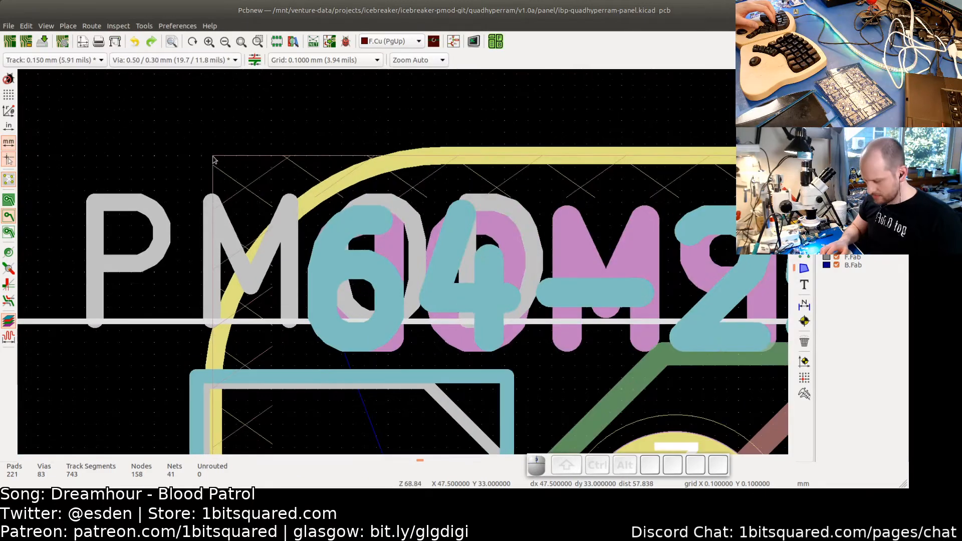
pyautogui.press('m')
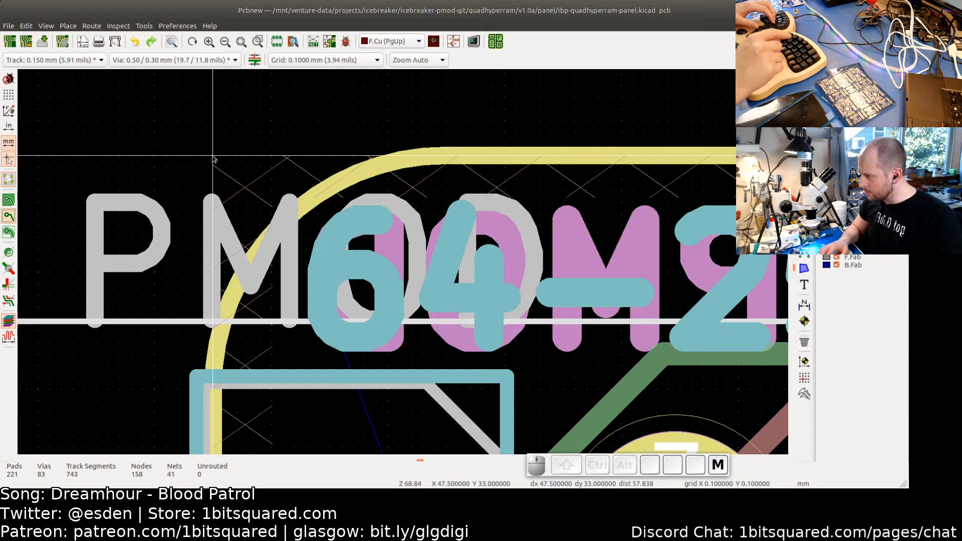
pyautogui.scroll(-4, 213, 159)
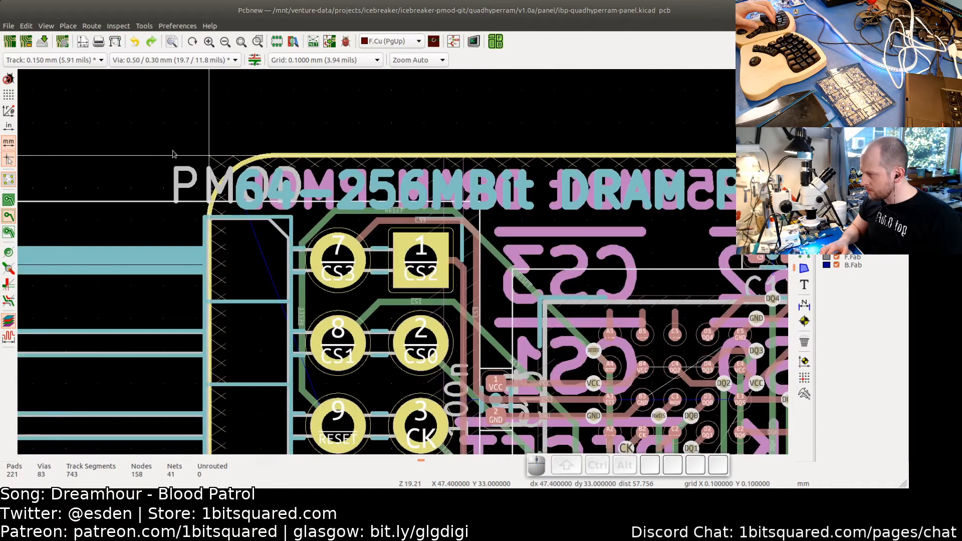
pyautogui.scroll(-4, 172, 154)
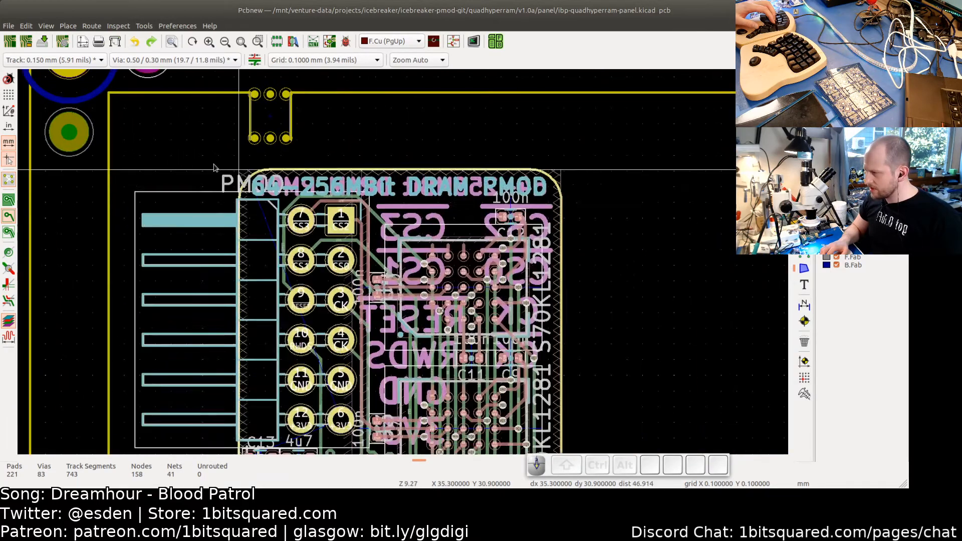
pyautogui.scroll(-2, 214, 167)
pyautogui.scroll(1, 221, 168)
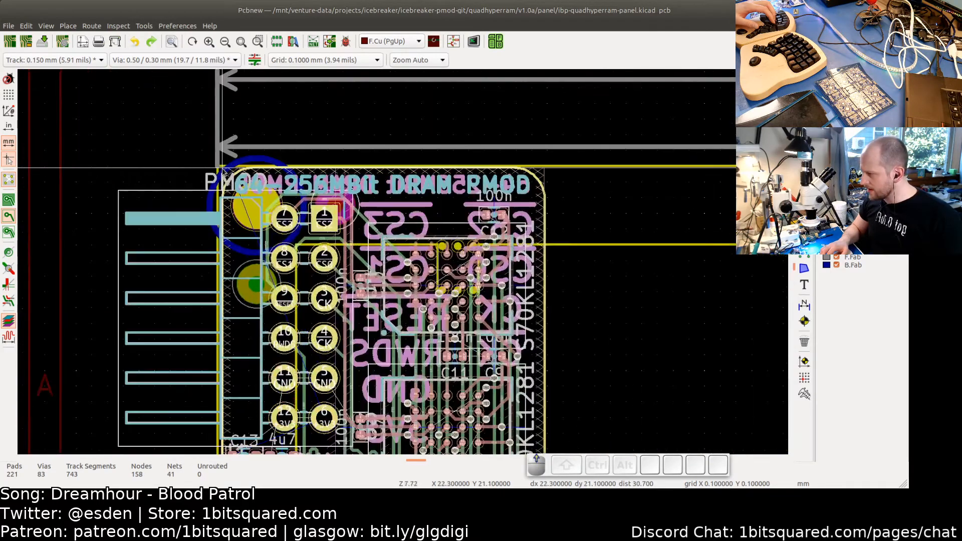
pyautogui.scroll(4, 219, 168)
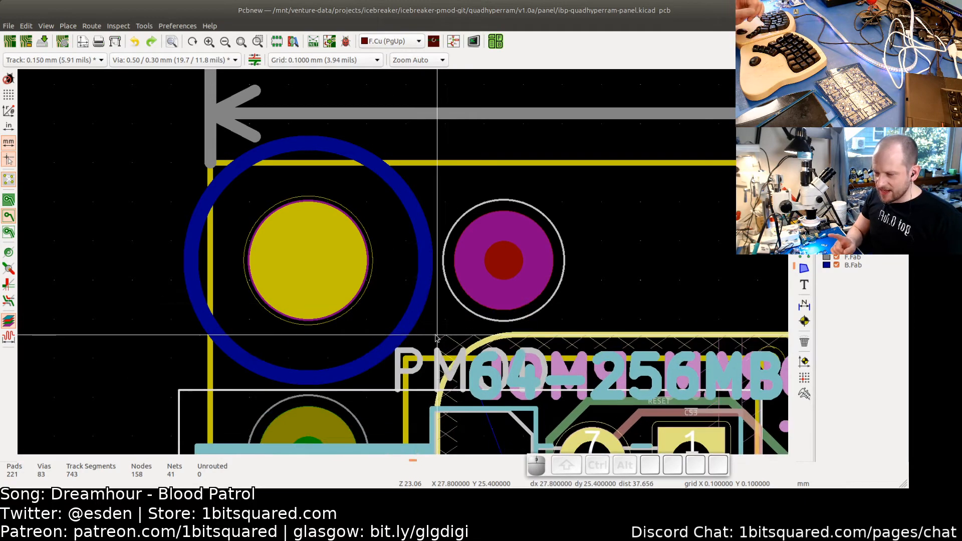
pyautogui.scroll(-3, 435, 335)
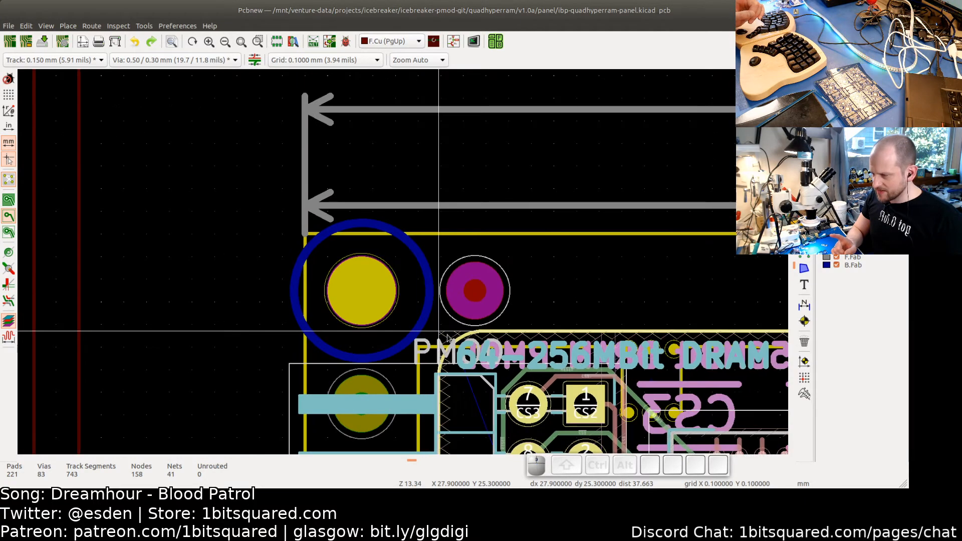
pyautogui.scroll(-10, 362, 275)
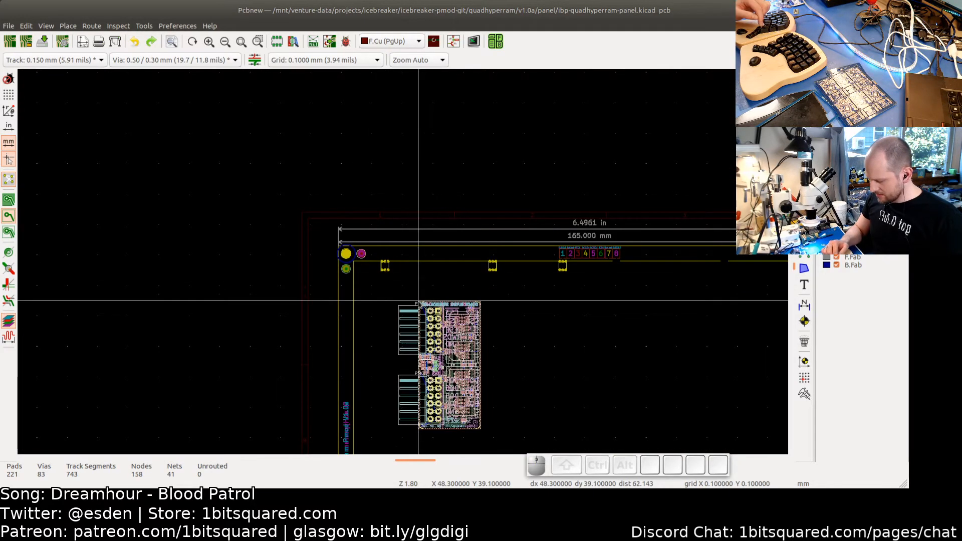
pyautogui.press('Escape')
# - Select the board again and open the Move Exactly dialog, then cancel it without entering offsets
pyautogui.moveTo(391, 274); pyautogui.dragTo(488, 402)
pyautogui.rightClick(441, 110)
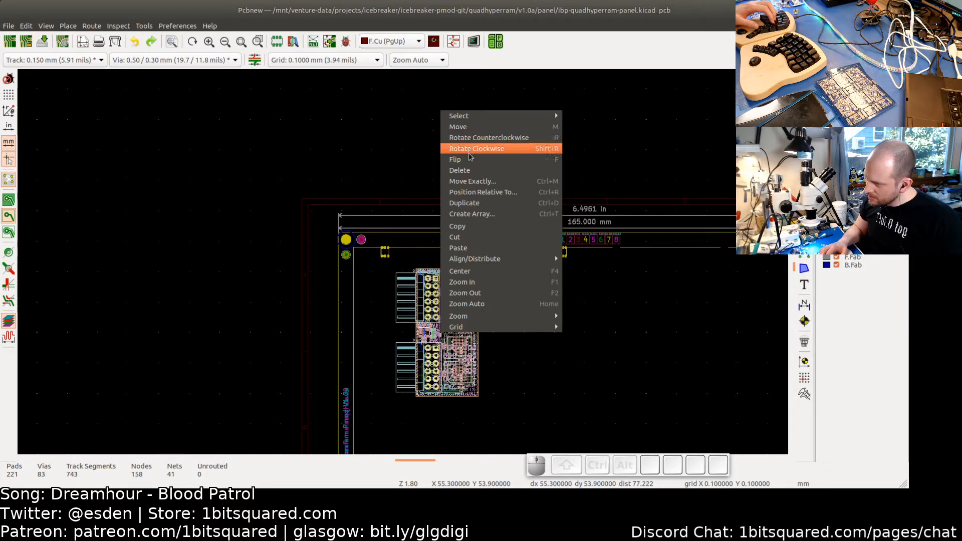
pyautogui.click(473, 183)
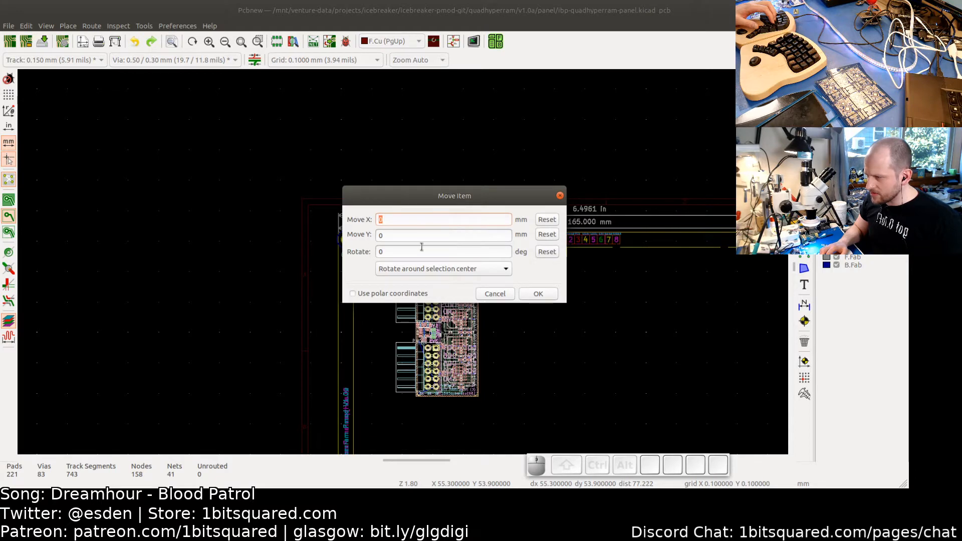
pyautogui.click(495, 295)
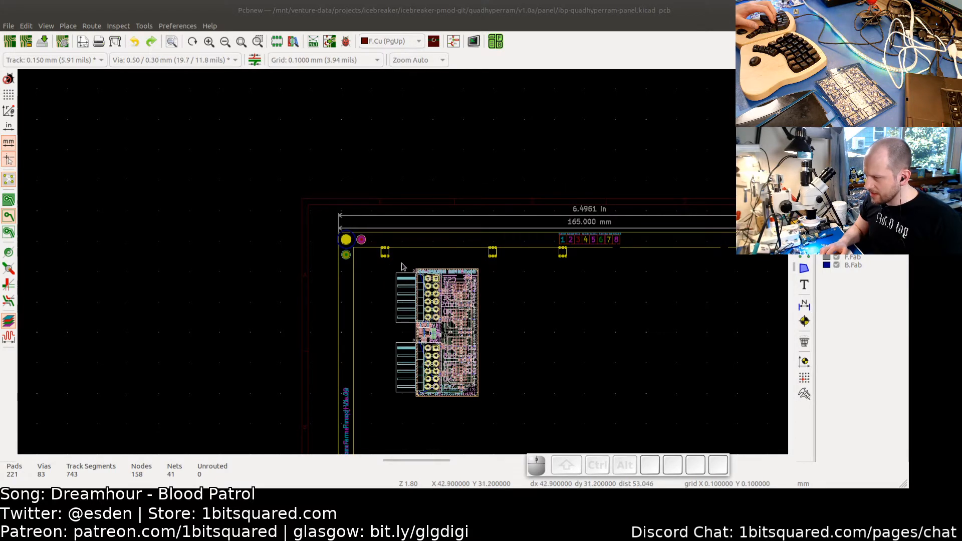
# - Try dragging the board toward the frame corner with the relative origin set at the board's corner, then cancel
pyautogui.scroll(8, 416, 273)
pyautogui.scroll(2, 437, 256)
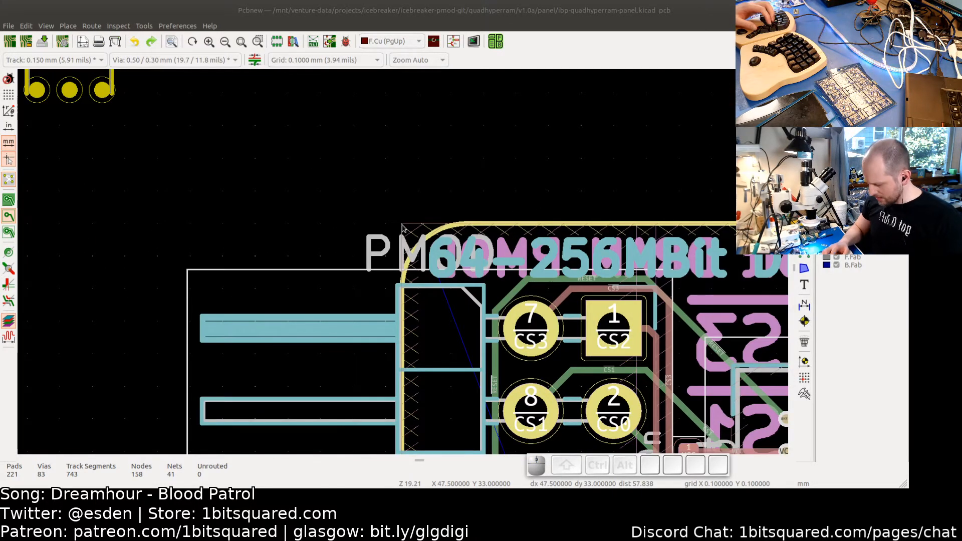
pyautogui.scroll(4, 404, 228)
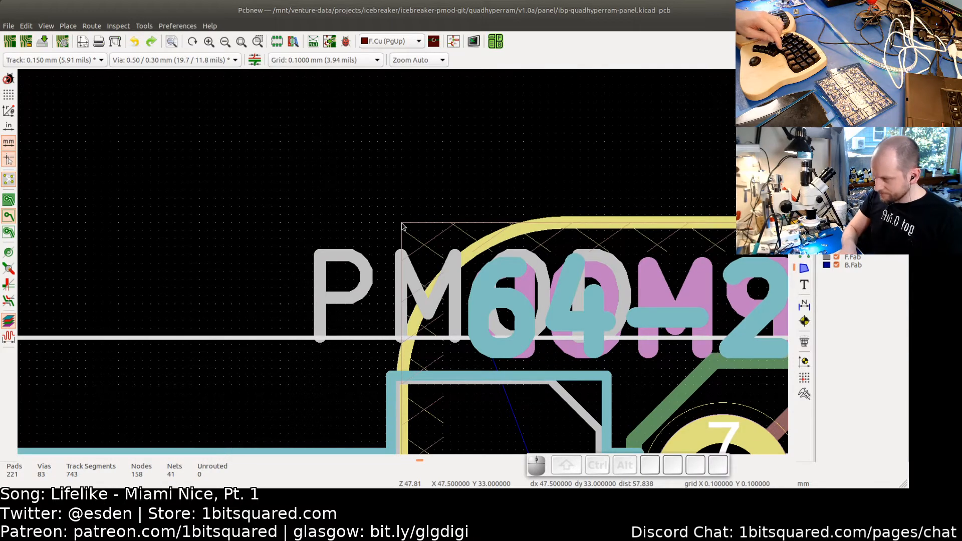
pyautogui.scroll(-6, 403, 227)
pyautogui.scroll(-2, 403, 227)
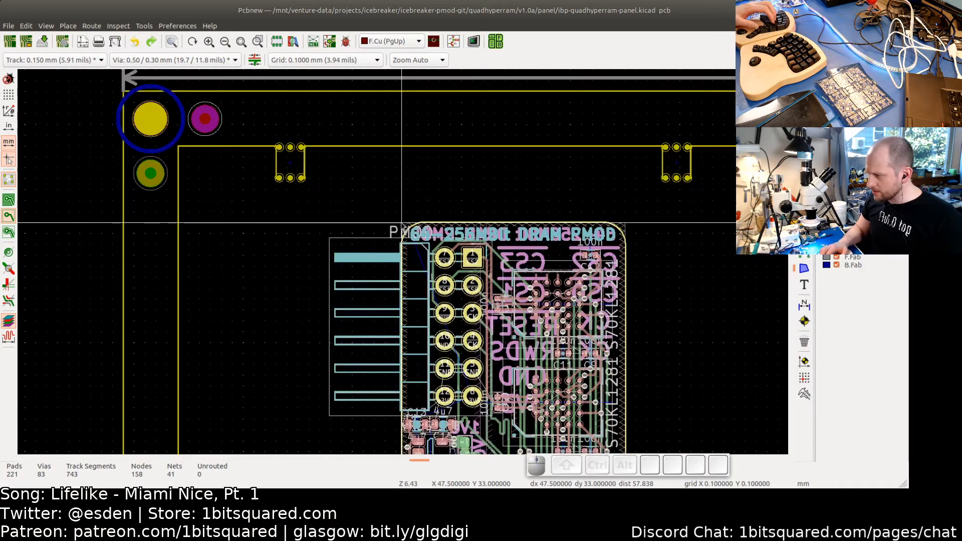
pyautogui.moveTo(248, 197); pyautogui.dragTo(355, 251, button='middle')
pyautogui.scroll(8, 354, 250)
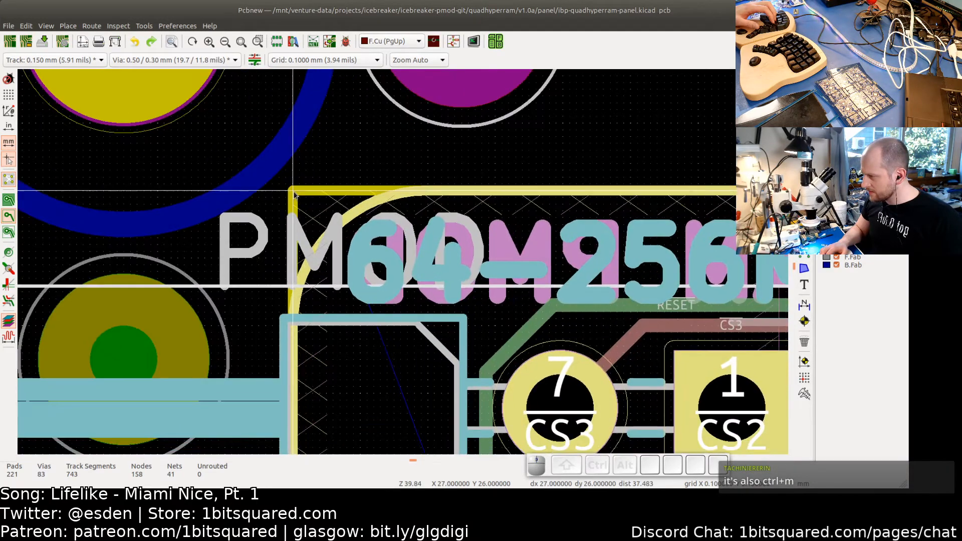
pyautogui.press('space')
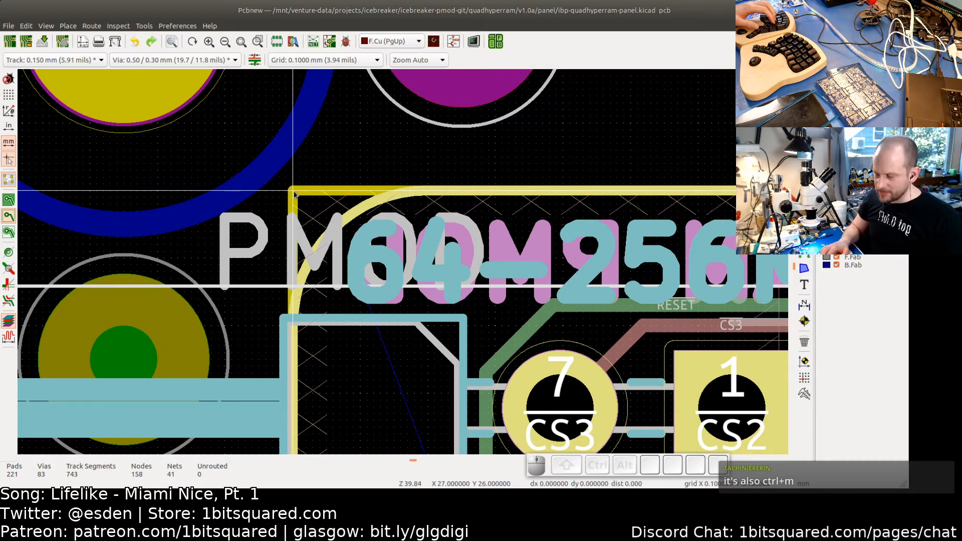
pyautogui.scroll(-4, 295, 194)
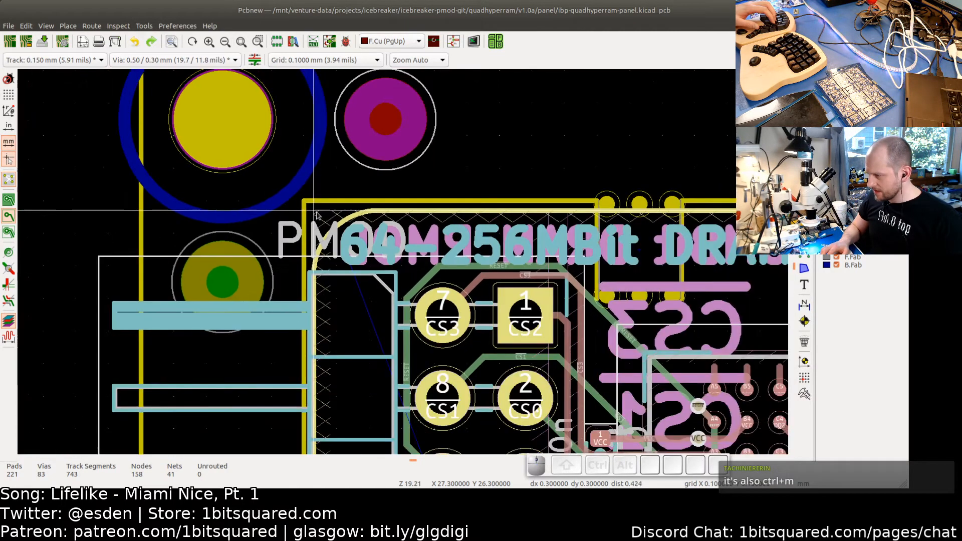
pyautogui.scroll(-4, 331, 229)
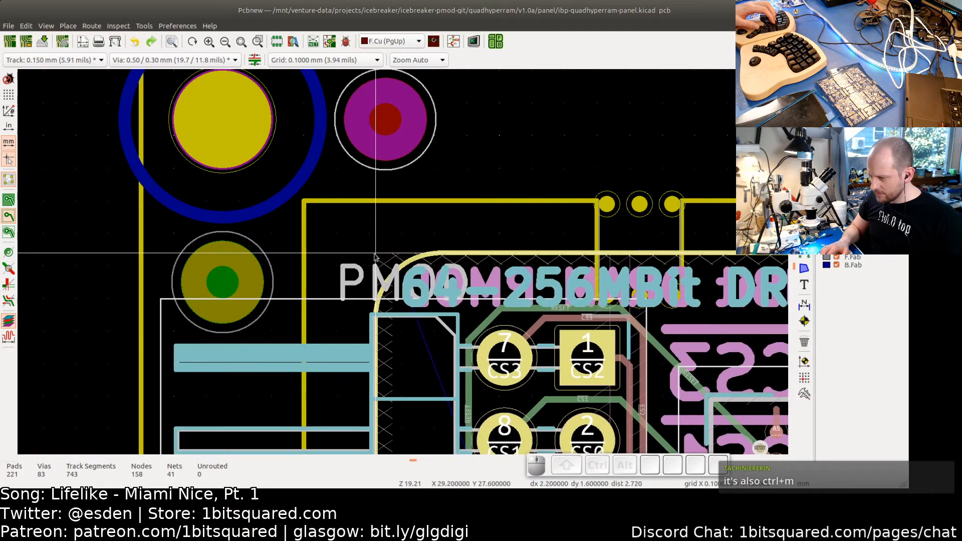
pyautogui.scroll(-2, 375, 253)
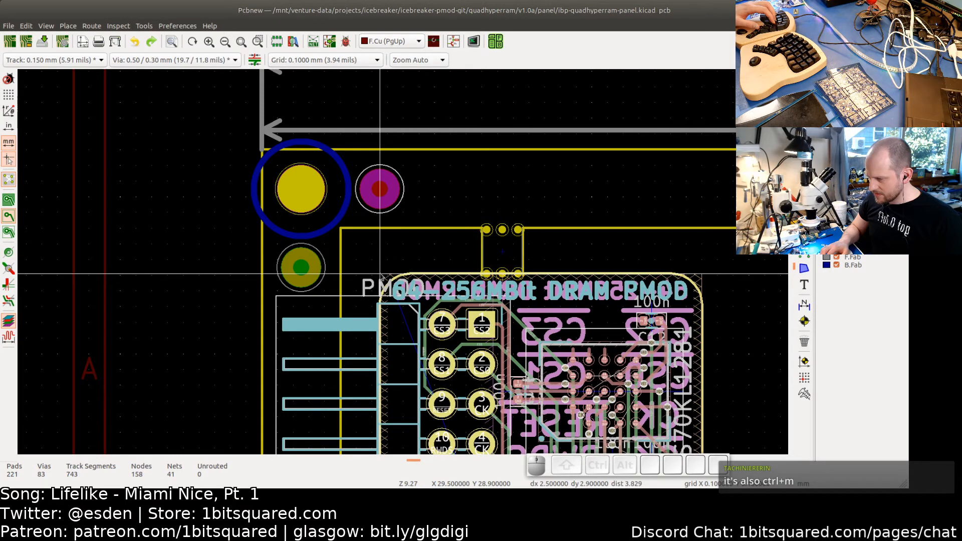
pyautogui.scroll(-2, 380, 274)
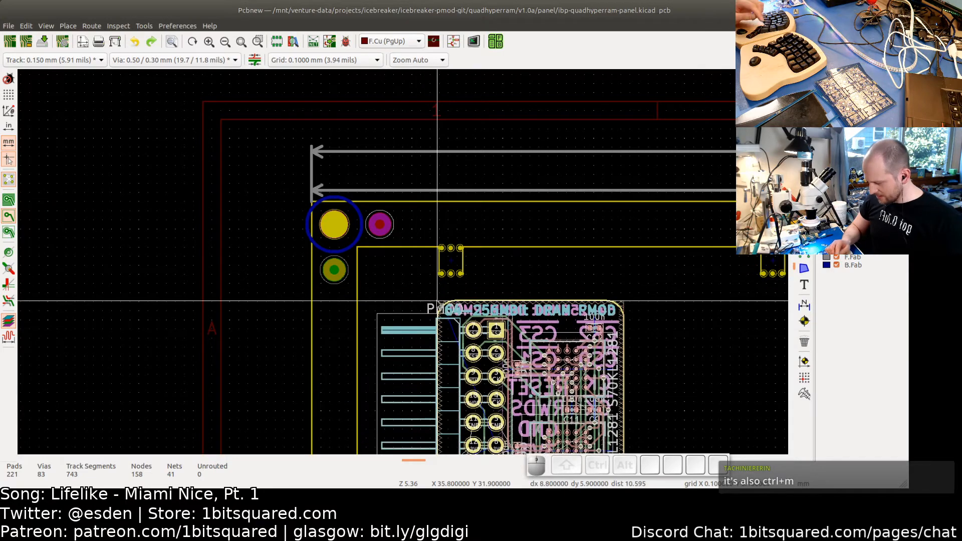
pyautogui.press('Escape')
pyautogui.scroll(-3, 462, 307)
pyautogui.moveTo(462, 308); pyautogui.dragTo(361, 266, button='middle')
pyautogui.scroll(3, 364, 268)
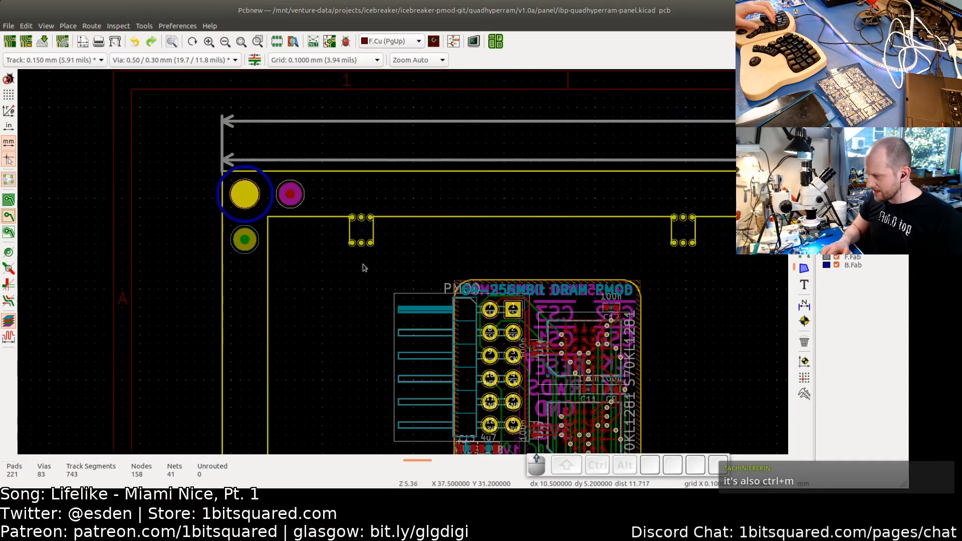
# - Open the properties of the tab footprint near the frame corner and start changing its footprint
pyautogui.scroll(4, 362, 223)
pyautogui.click(362, 220)
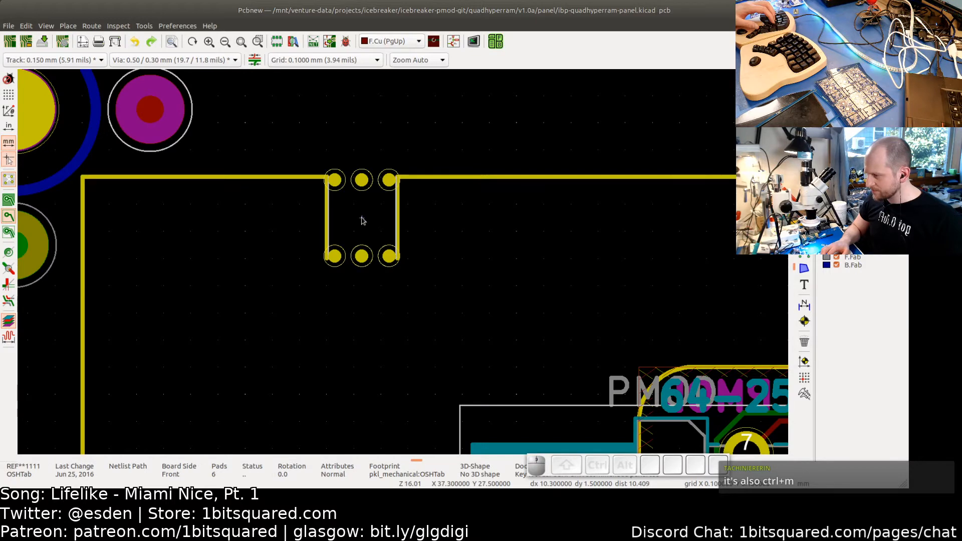
pyautogui.doubleClick(363, 221)
pyautogui.press('BackSpace')
pyautogui.press('BackSpace')
pyautogui.press('BackSpace')
pyautogui.press('BackSpace')
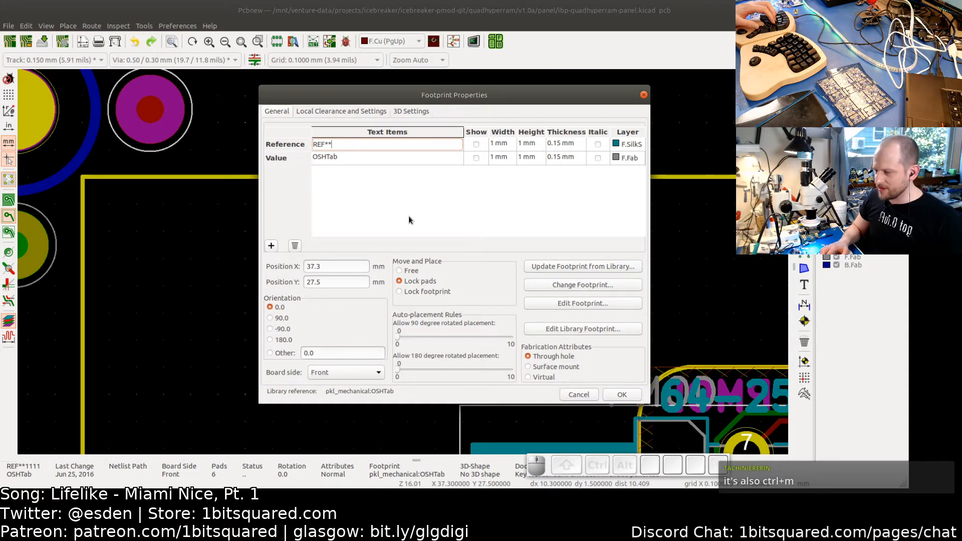
pyautogui.click(581, 284)
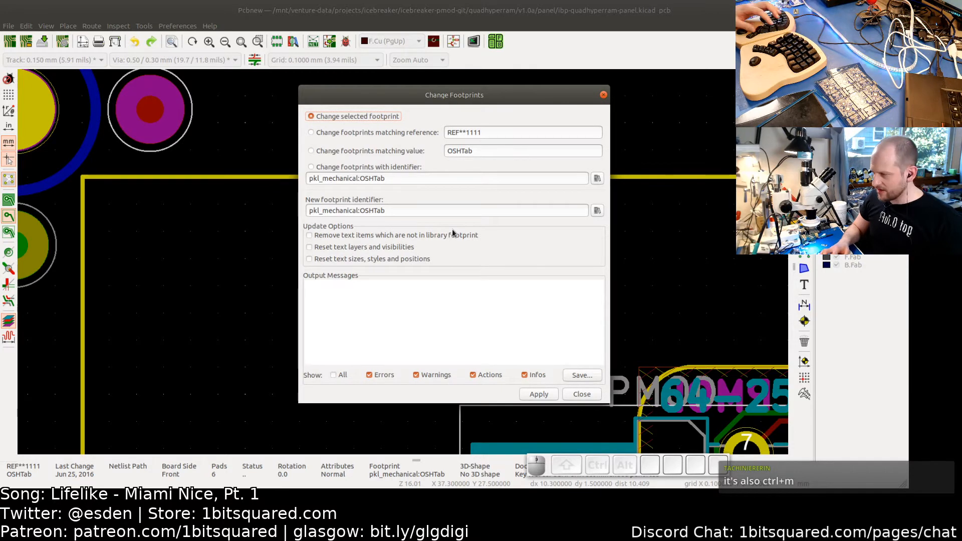
# - Switch to the browser and search the web for oshpark tab design
pyautogui.hotkey('alt', 'Tab')
pyautogui.hotkey('alt', 'Tab')
pyautogui.hotkey('alt', 'Tab')
pyautogui.hotkey('alt', 'Tab')
pyautogui.hotkey('alt', 'Tab')
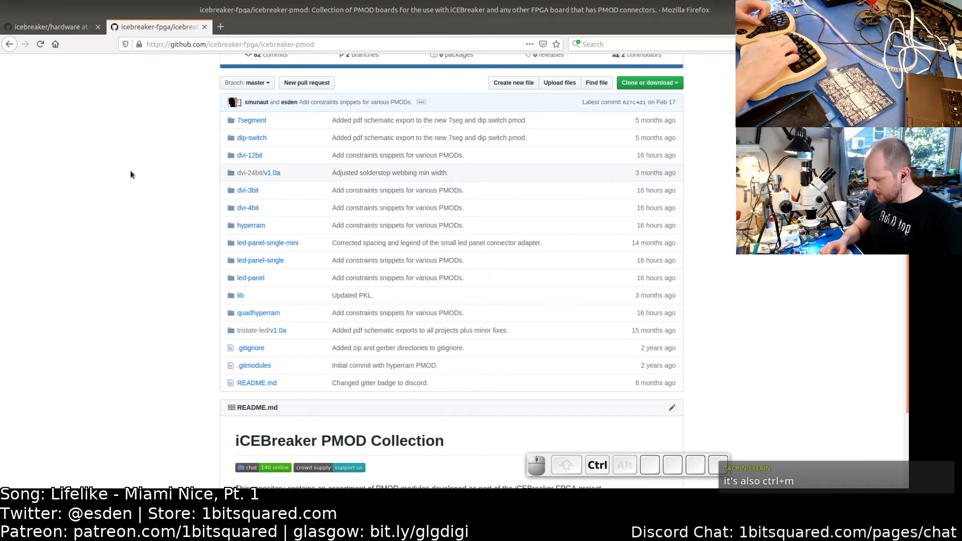
pyautogui.hotkey('ctrl', 't')
pyautogui.write('oshp')
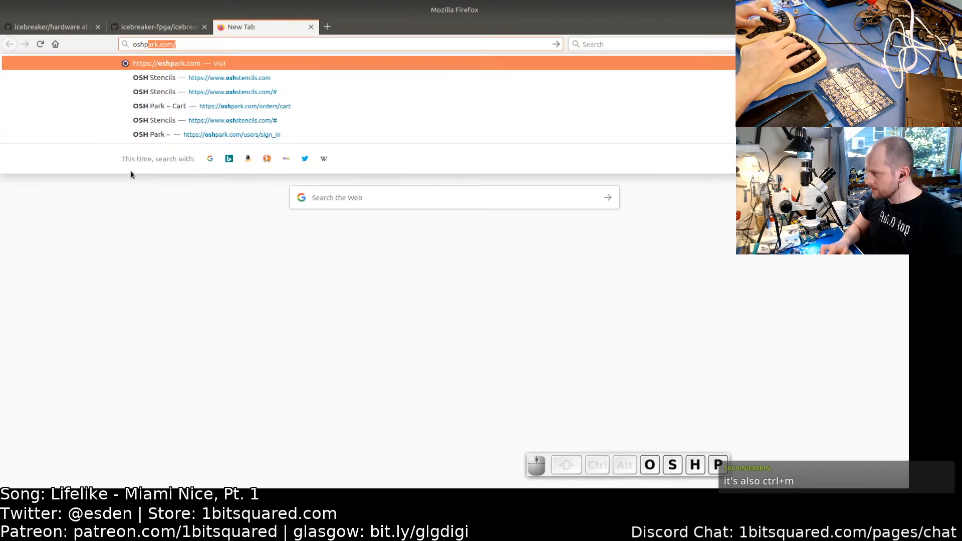
pyautogui.write('ark ta')
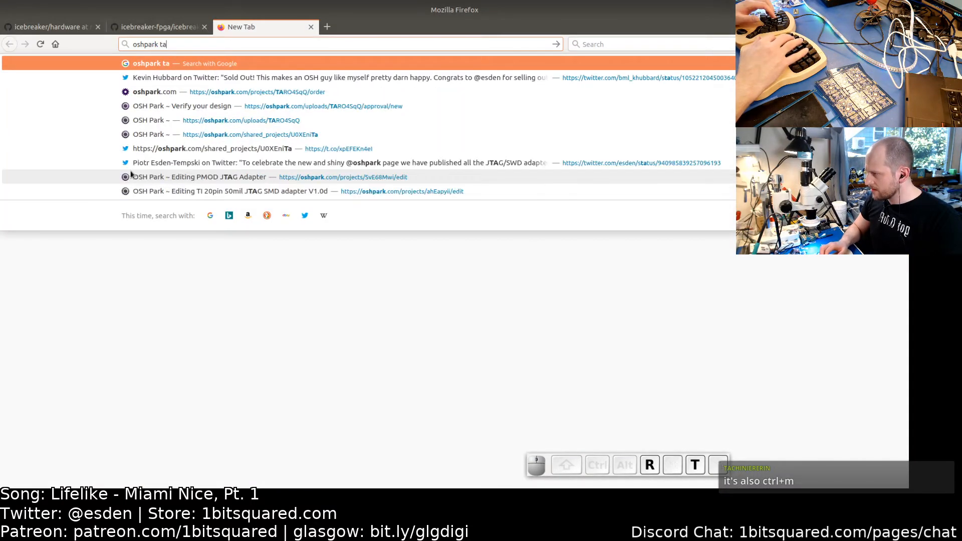
pyautogui.write('b design')
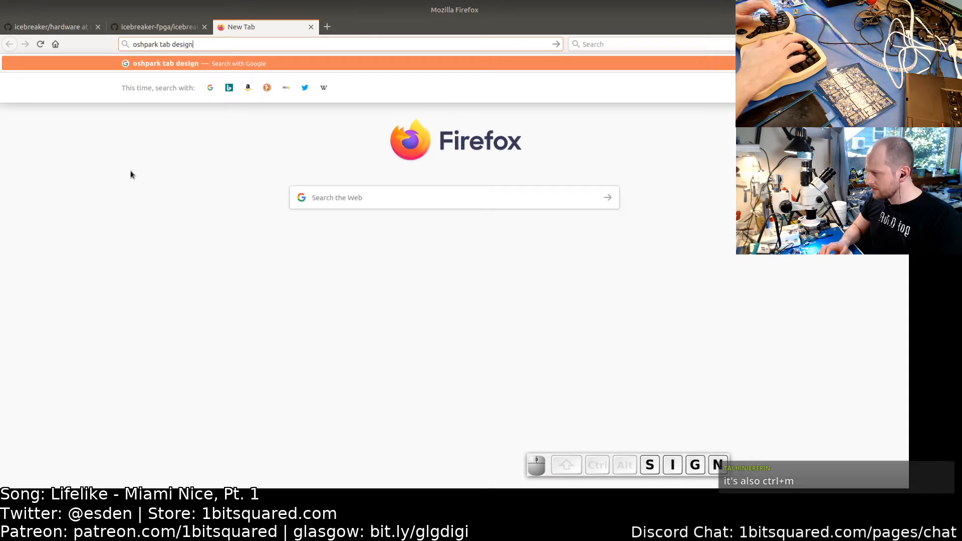
pyautogui.press('Return')
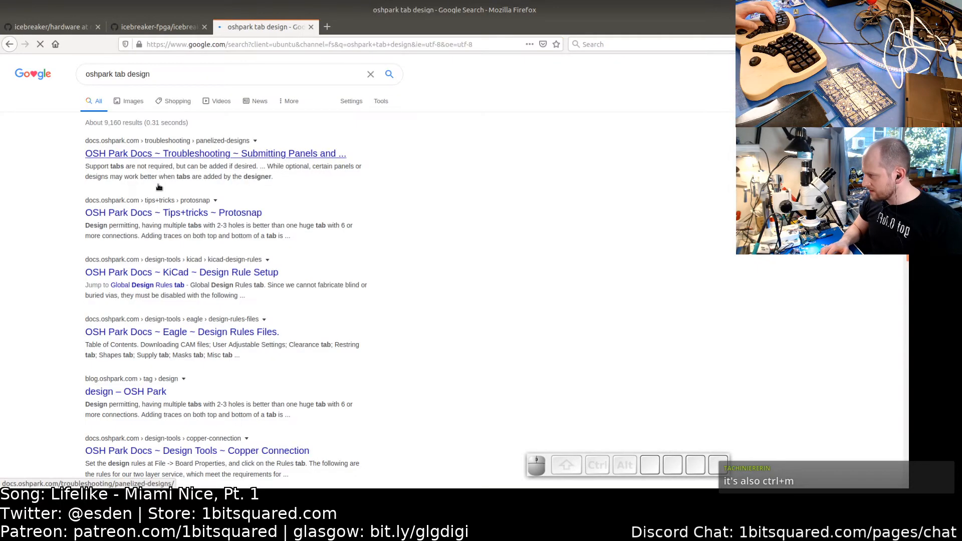
# - Open the OSH Park Protosnap tips page and read through its tab design recommendations and measurements
pyautogui.click(160, 214)
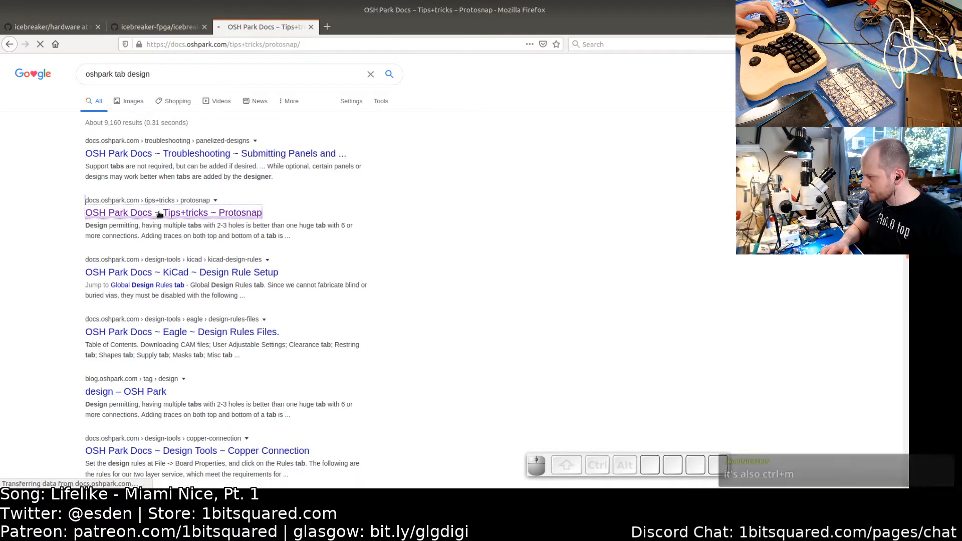
pyautogui.scroll(-15, 202, 183)
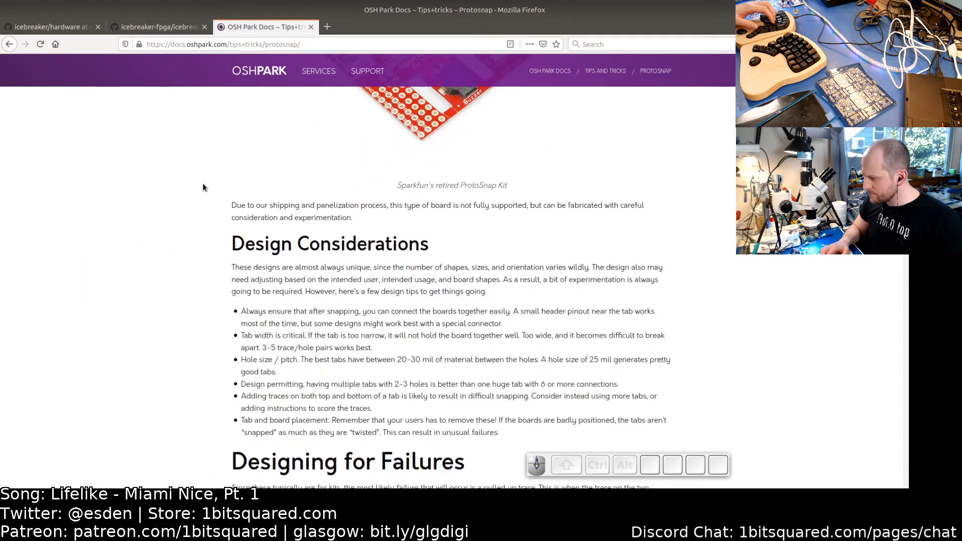
pyautogui.scroll(5, 202, 181)
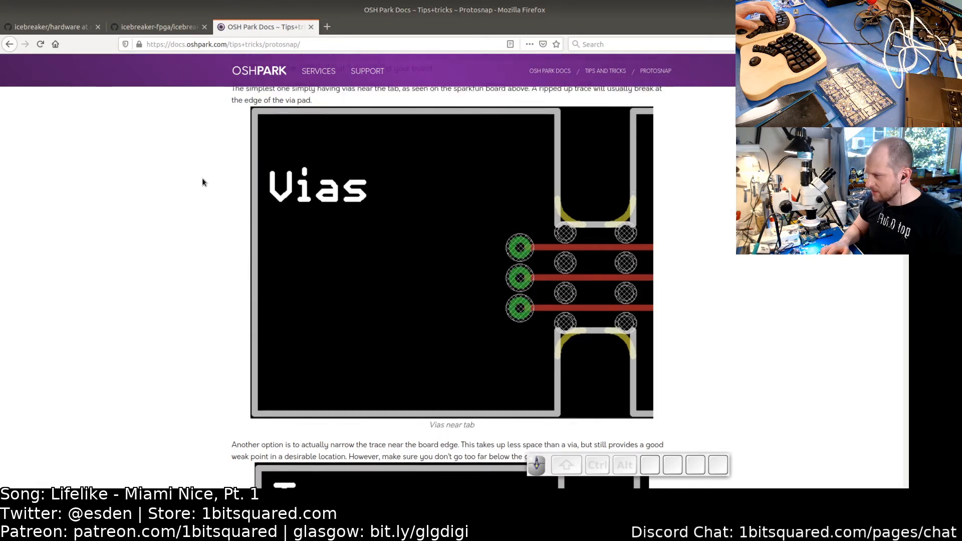
pyautogui.scroll(-1, 202, 181)
pyautogui.scroll(3, 202, 180)
pyautogui.scroll(-15, 203, 181)
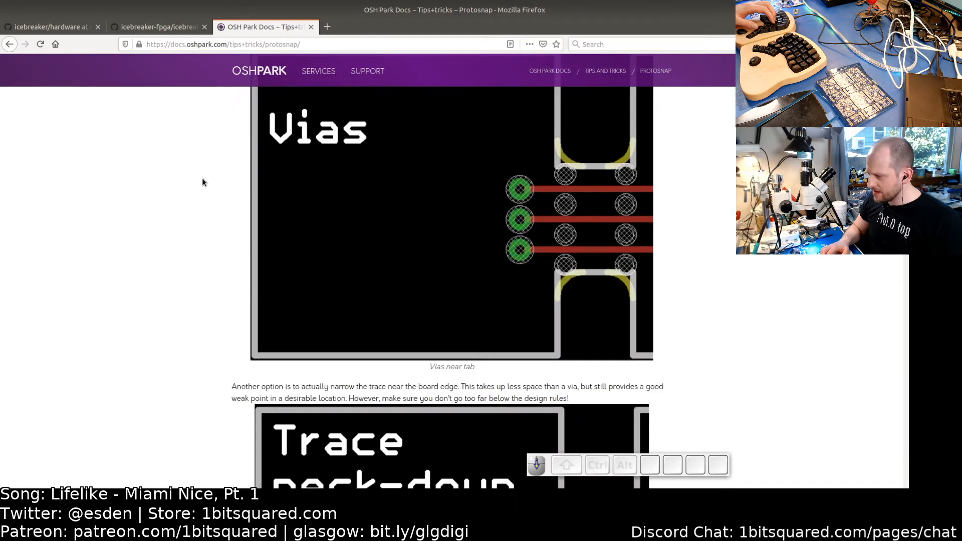
pyautogui.scroll(-10, 203, 182)
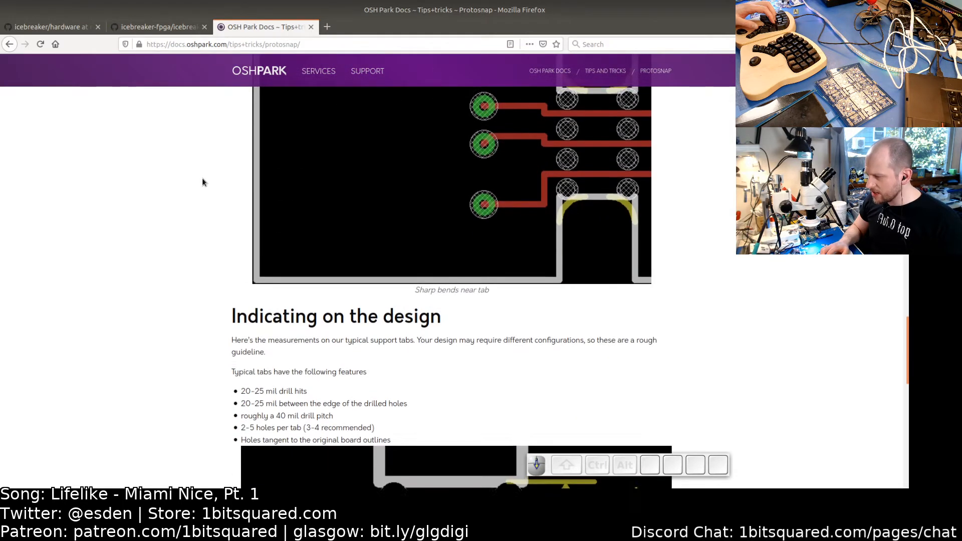
pyautogui.scroll(-4, 203, 182)
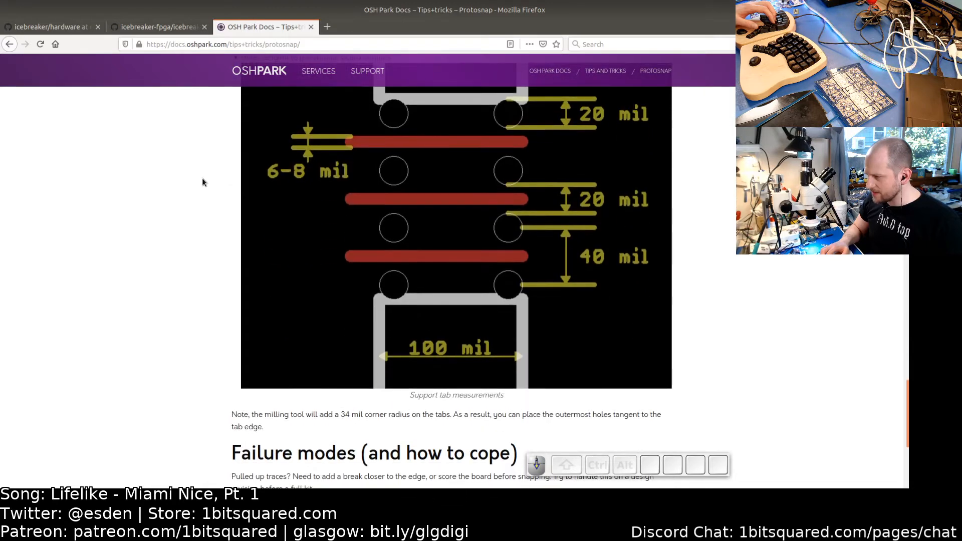
pyautogui.scroll(9, 203, 182)
pyautogui.scroll(8, 203, 182)
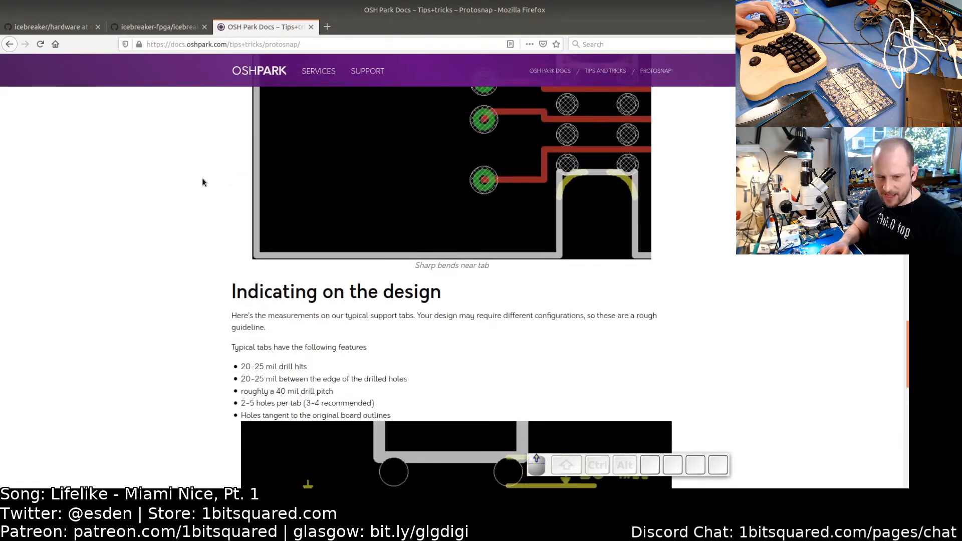
pyautogui.scroll(7, 202, 181)
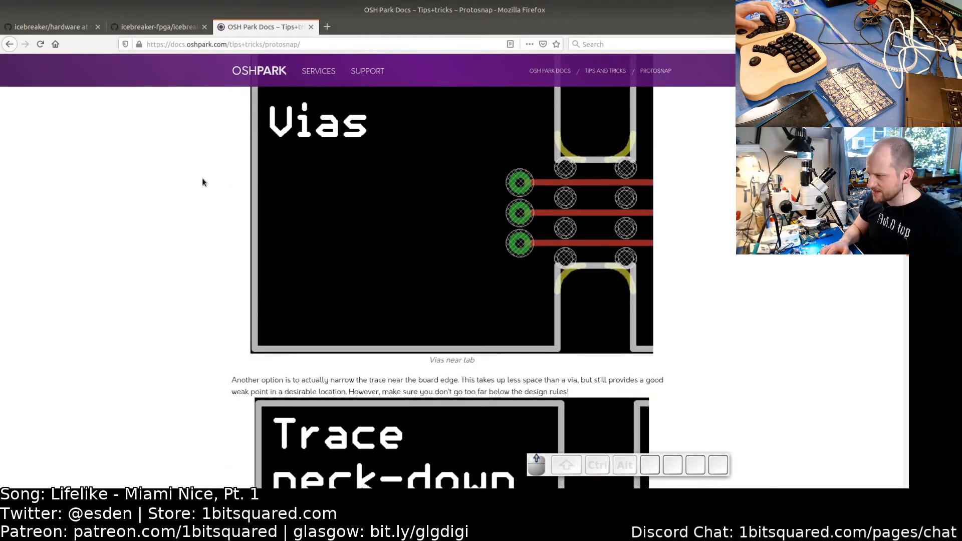
# - Open the OSH Park page on submitting panels and read its suggested tab measurements
pyautogui.click(9, 45)
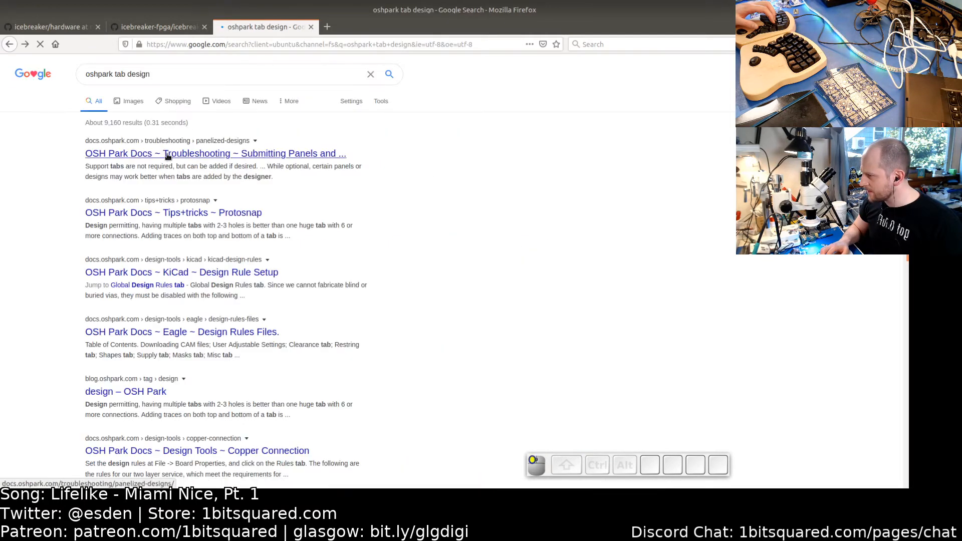
pyautogui.click(167, 153)
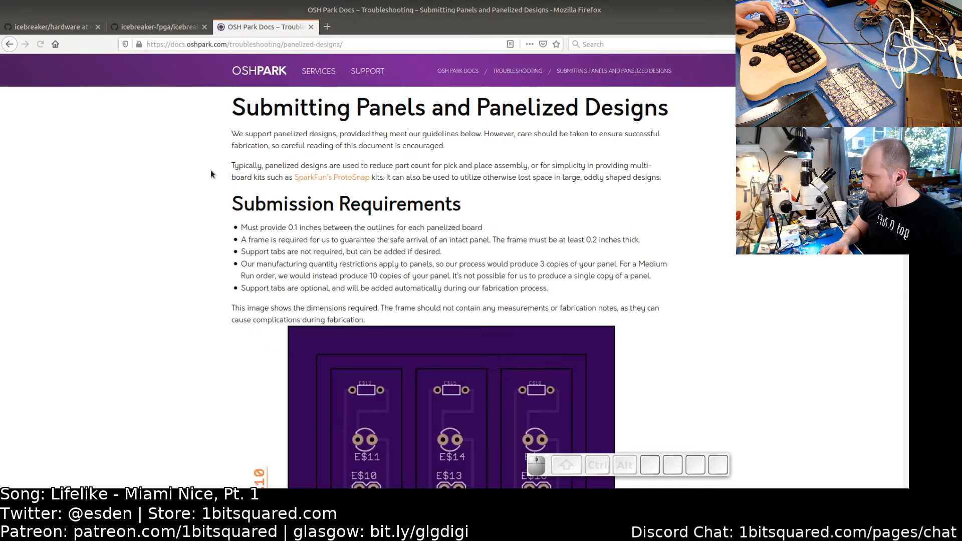
pyautogui.scroll(-10, 210, 170)
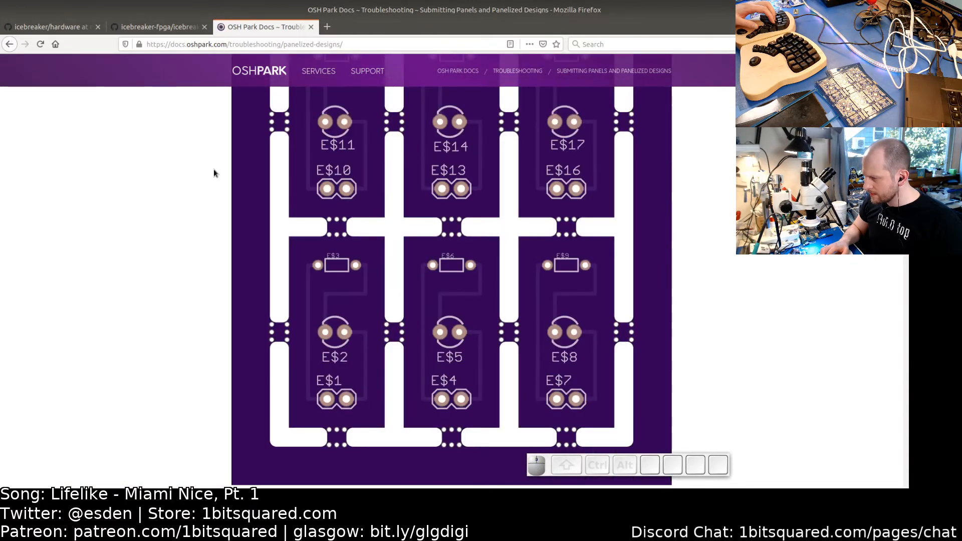
pyautogui.scroll(-6, 214, 170)
pyautogui.scroll(-6, 215, 170)
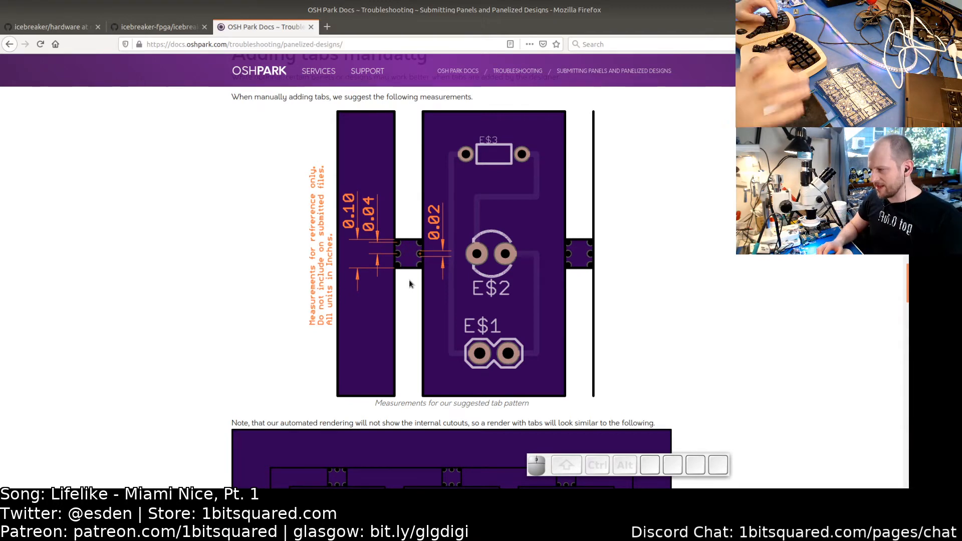
pyautogui.scroll(-2, 414, 284)
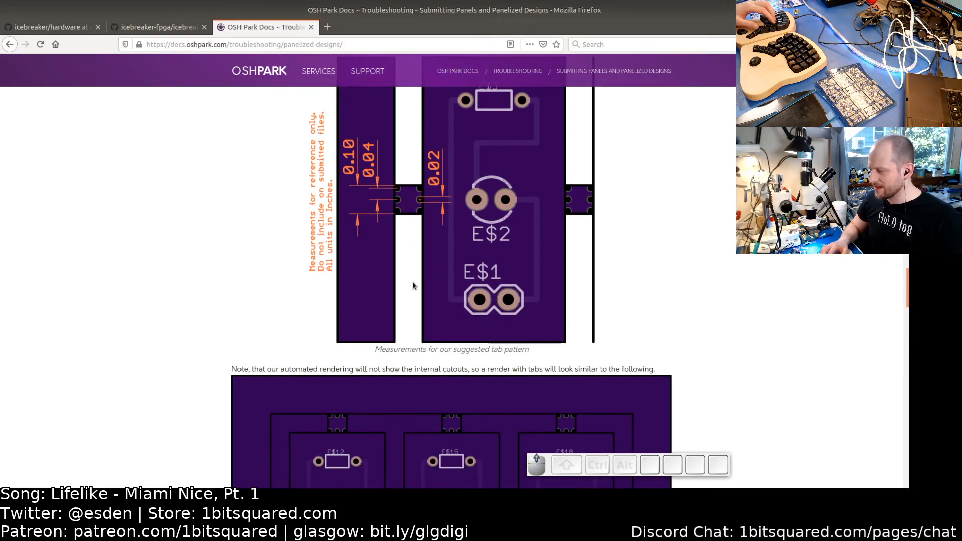
pyautogui.scroll(3, 413, 285)
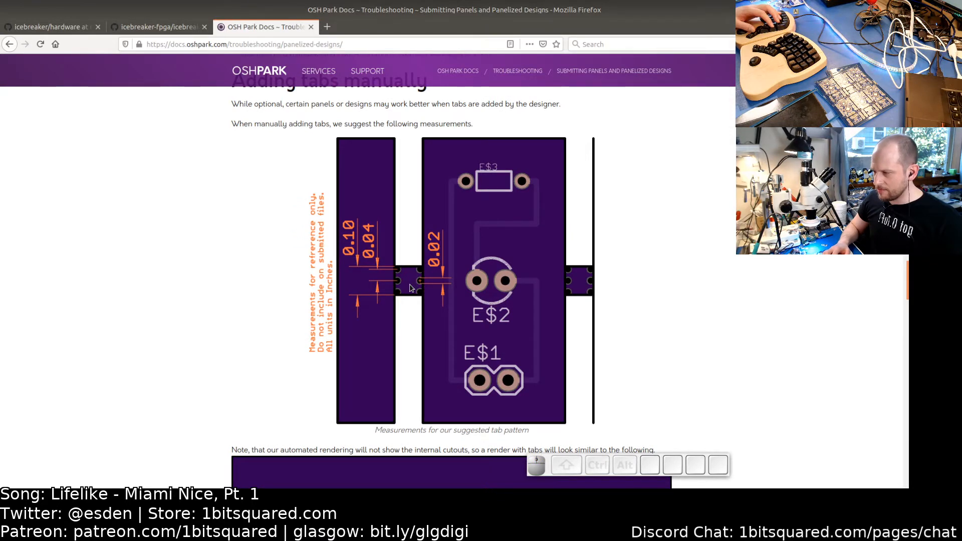
# - Back in the PCB editor, change the selected tab to the pkl_mechanical:OSHTab-2mm footprint from the library
pyautogui.hotkey('alt', 'Tab')
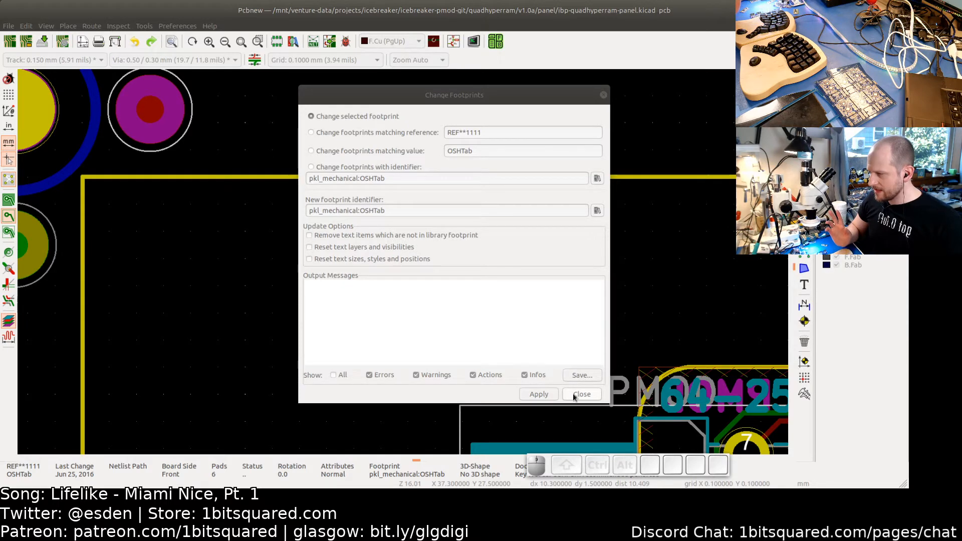
pyautogui.click(598, 211)
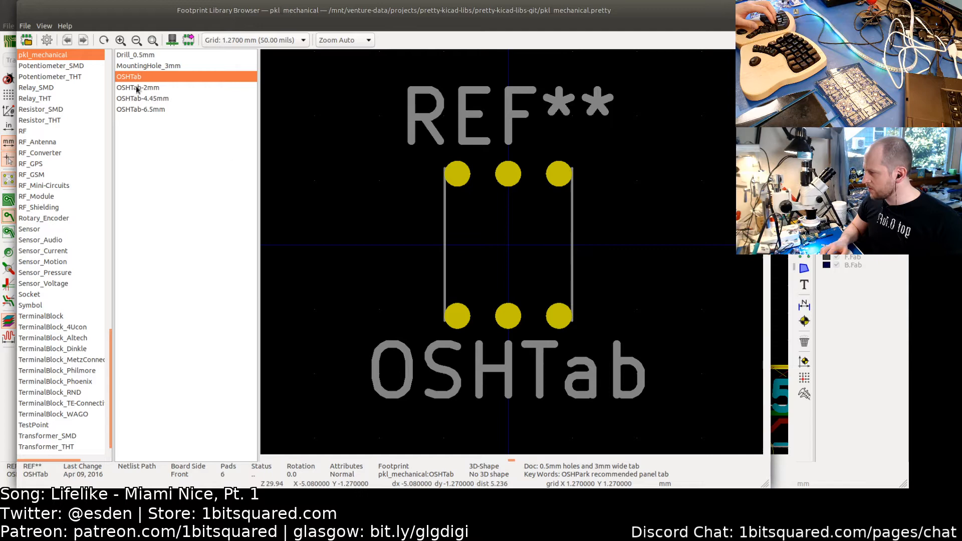
pyautogui.click(137, 88)
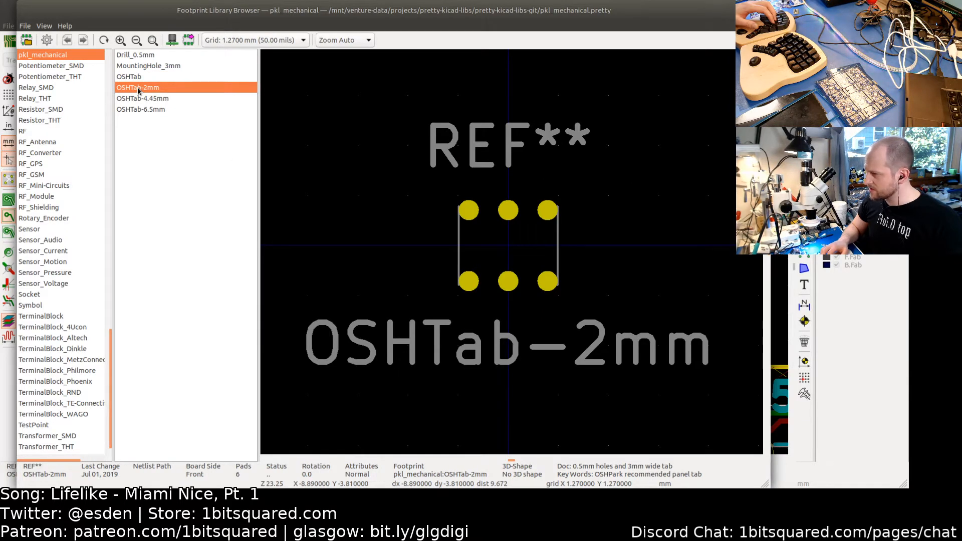
pyautogui.doubleClick(138, 88)
pyautogui.click(544, 399)
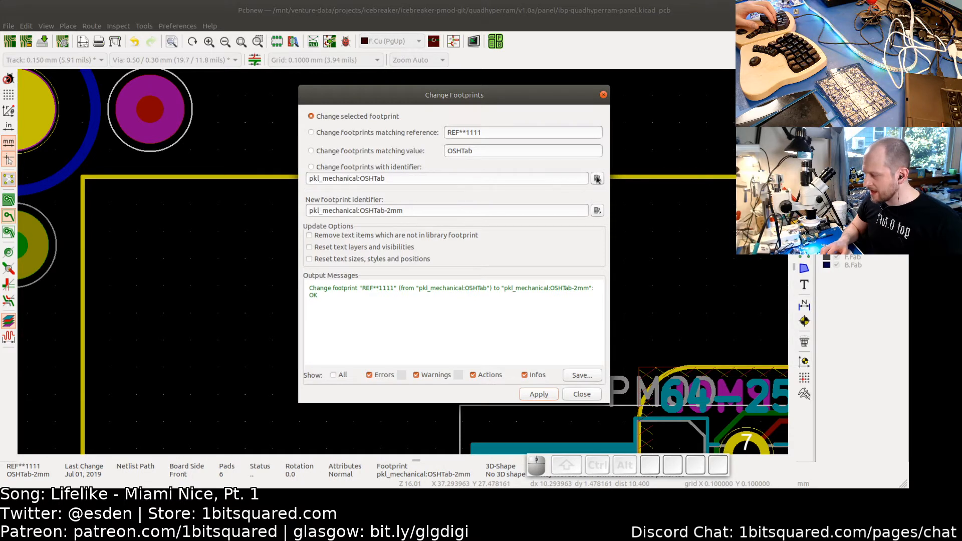
# - Replace every footprint with identifier pkl_mechanical:OSHTab by OSHTab-2mm and close the dialog
pyautogui.click(321, 169)
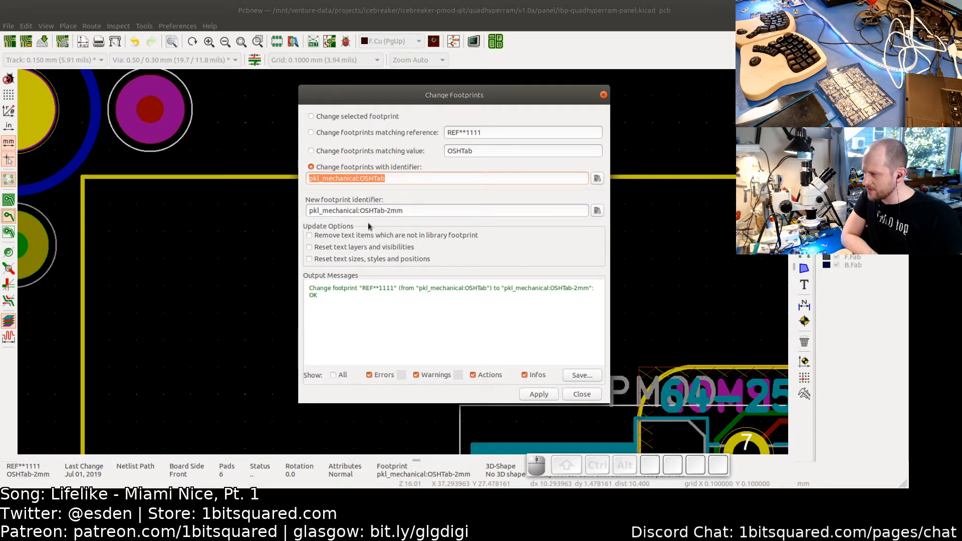
pyautogui.click(546, 395)
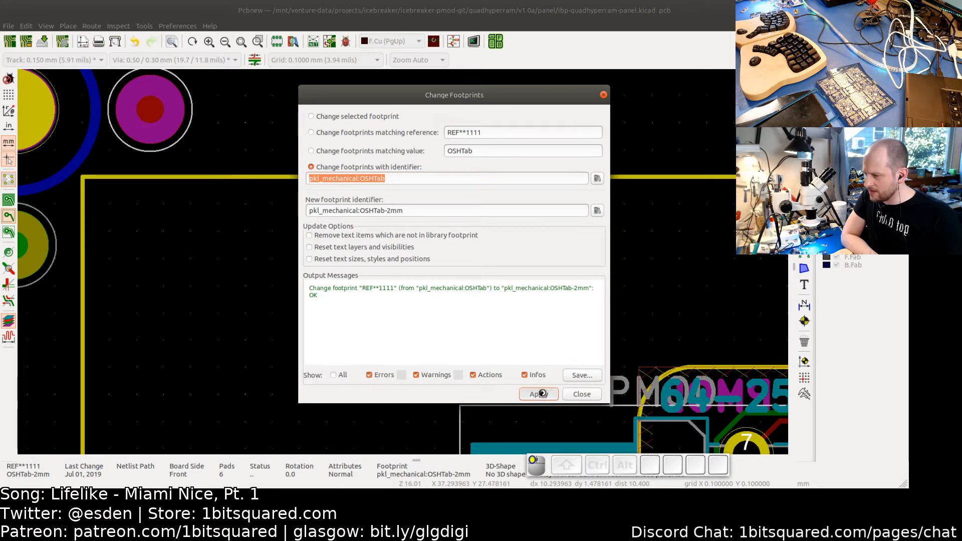
pyautogui.click(583, 395)
# - Move the top-left tab footprint slightly up so its holes sit on the board outline
pyautogui.scroll(-4, 580, 403)
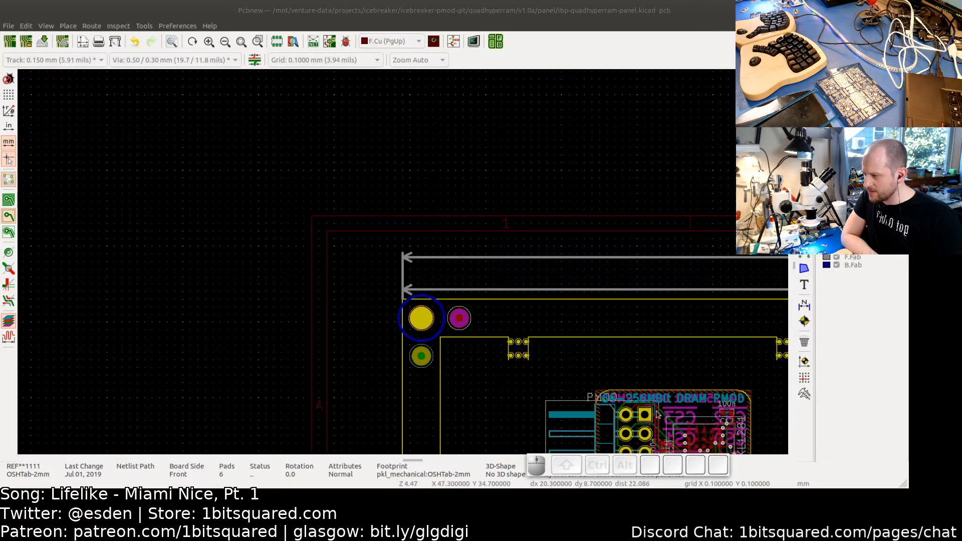
pyautogui.moveTo(508, 346); pyautogui.dragTo(520, 355, button='middle')
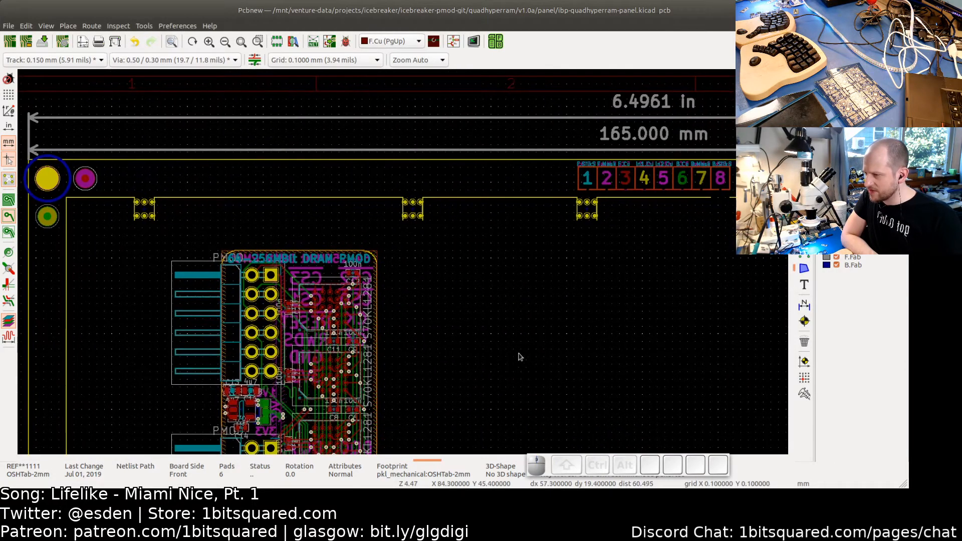
pyautogui.moveTo(147, 245); pyautogui.dragTo(366, 326, button='middle')
pyautogui.scroll(5, 408, 267)
pyautogui.scroll(1, 422, 254)
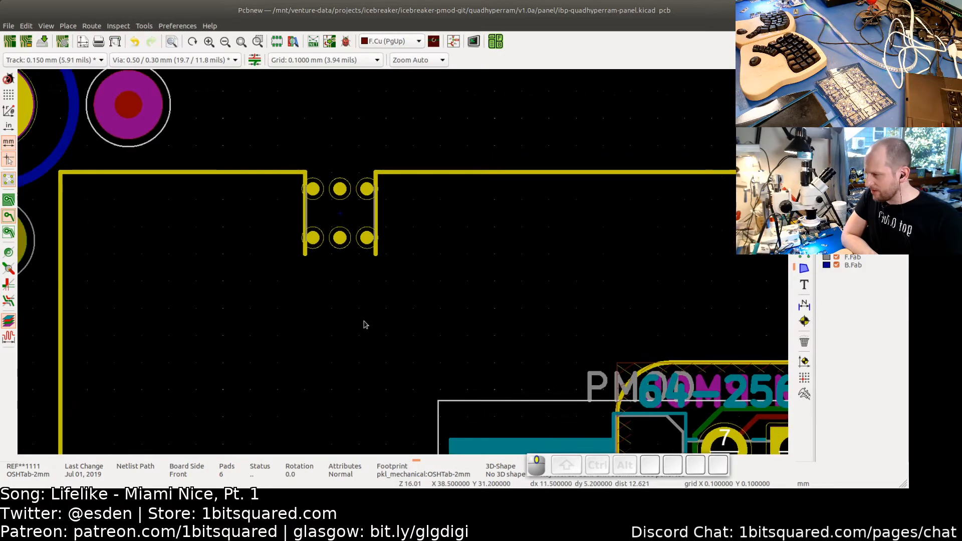
pyautogui.scroll(2, 331, 214)
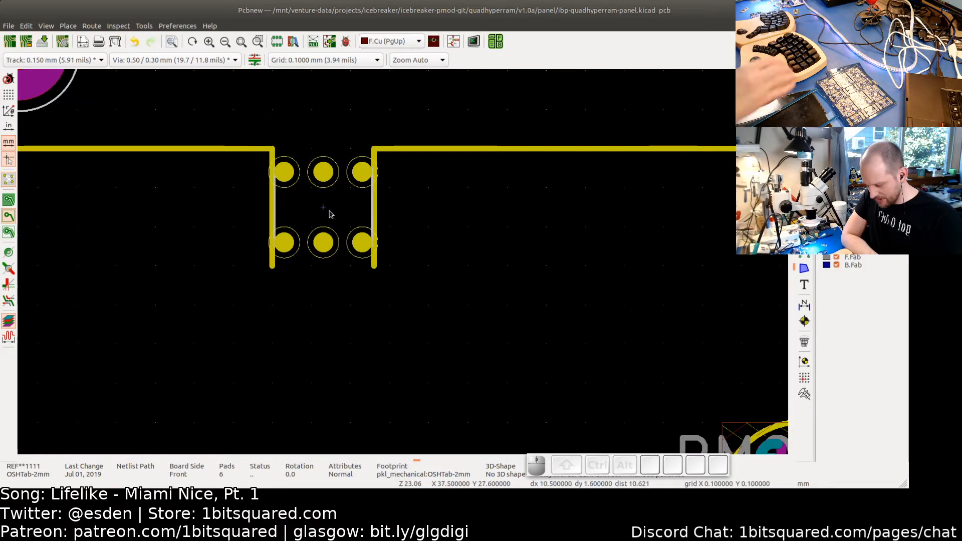
pyautogui.press('m')
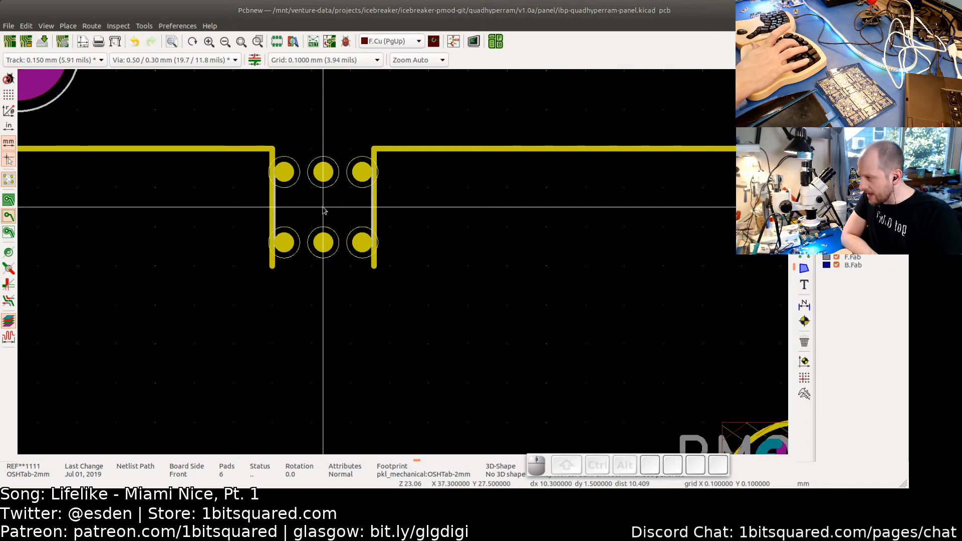
pyautogui.press('Up')
pyautogui.press('Up')
pyautogui.press('Up')
pyautogui.press('Up')
pyautogui.press('Up')
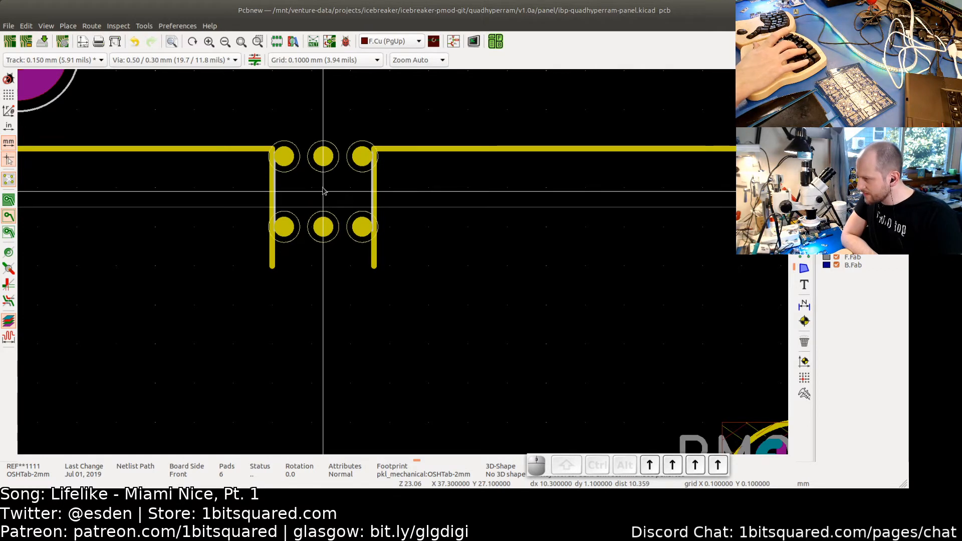
pyautogui.click(324, 189)
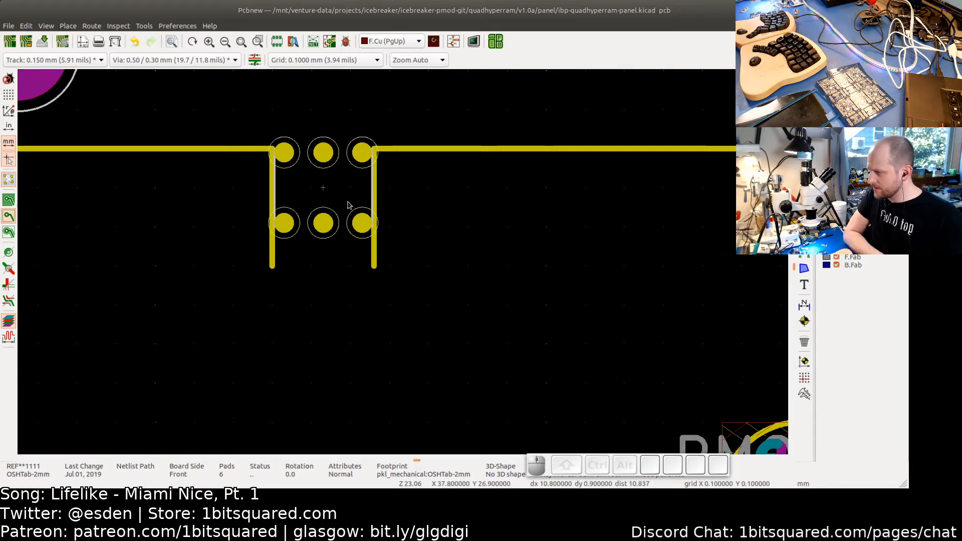
# - Shorten the two vertical board-outline lines beside the top-left tab so each ends at the tab's lower holes, 2 mm long
pyautogui.click(273, 264)
pyautogui.click(315, 202)
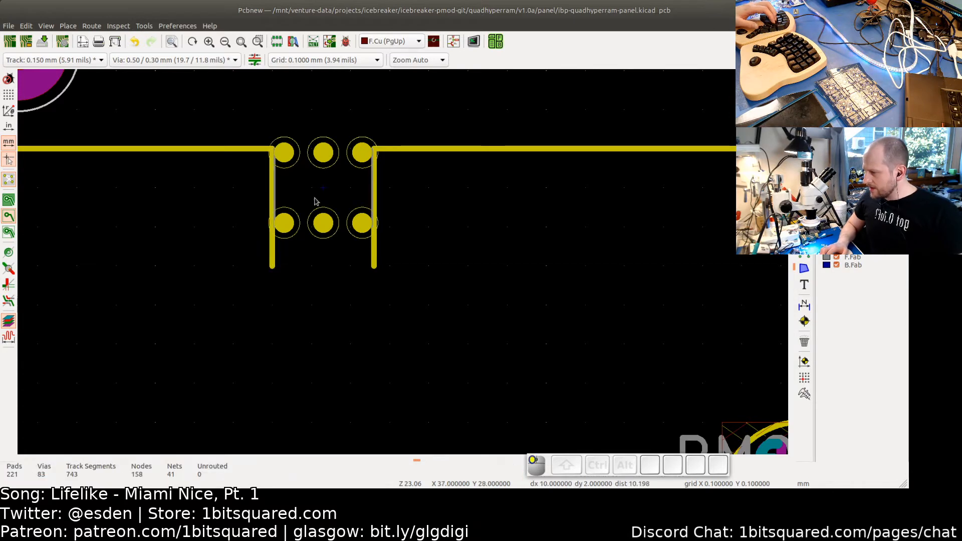
pyautogui.click(316, 189)
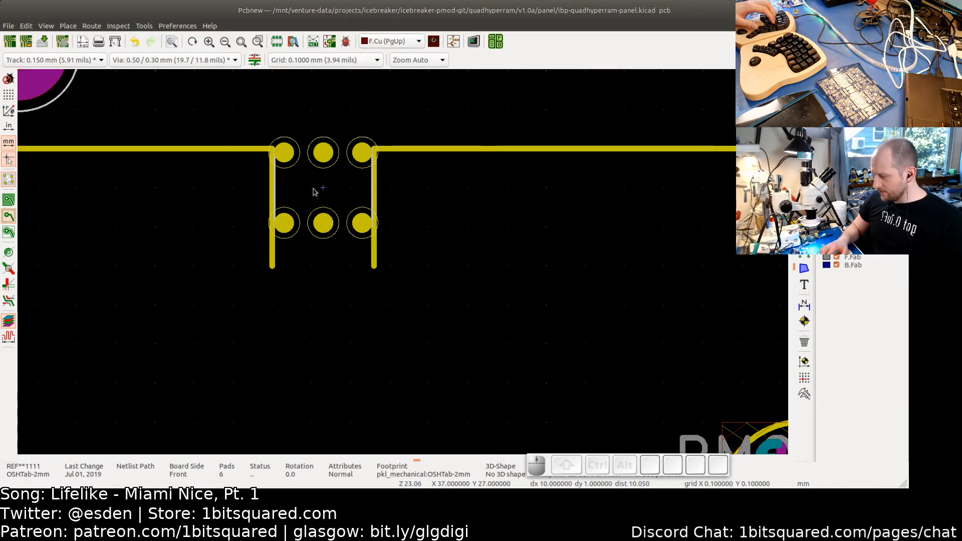
pyautogui.click(273, 257)
pyautogui.moveTo(273, 265); pyautogui.dragTo(272, 215)
pyautogui.scroll(3, 272, 238)
pyautogui.click(301, 268)
pyautogui.scroll(-3, 344, 282)
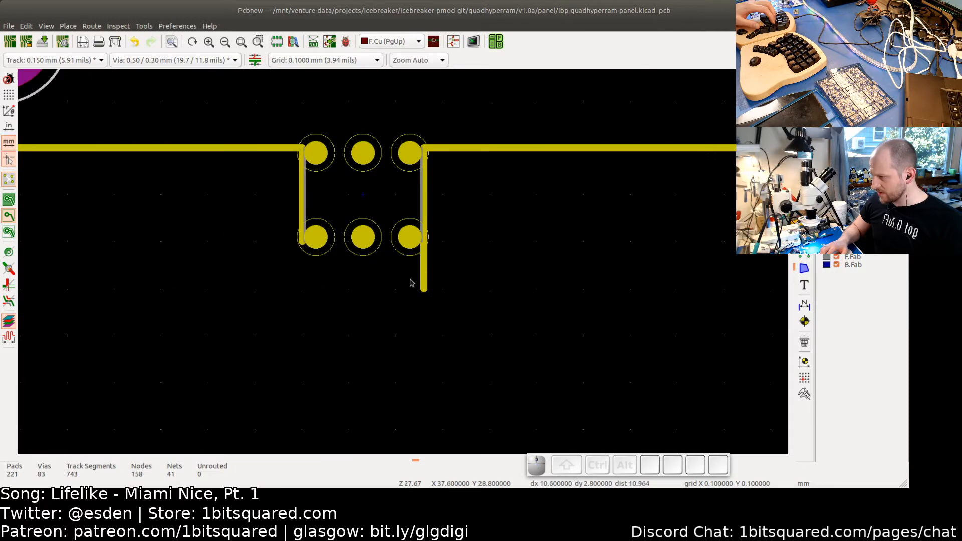
pyautogui.click(425, 276)
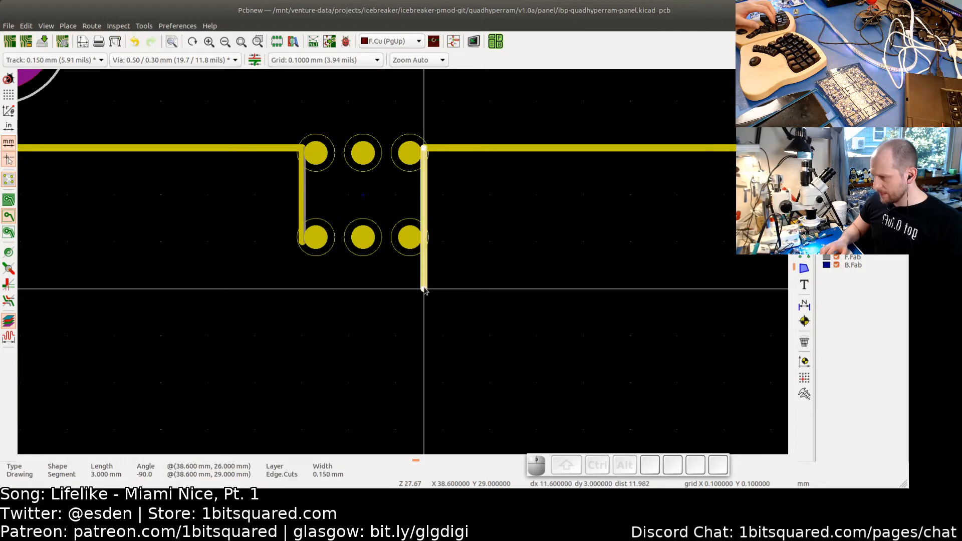
pyautogui.moveTo(424, 289); pyautogui.dragTo(427, 243)
pyautogui.scroll(3, 424, 252)
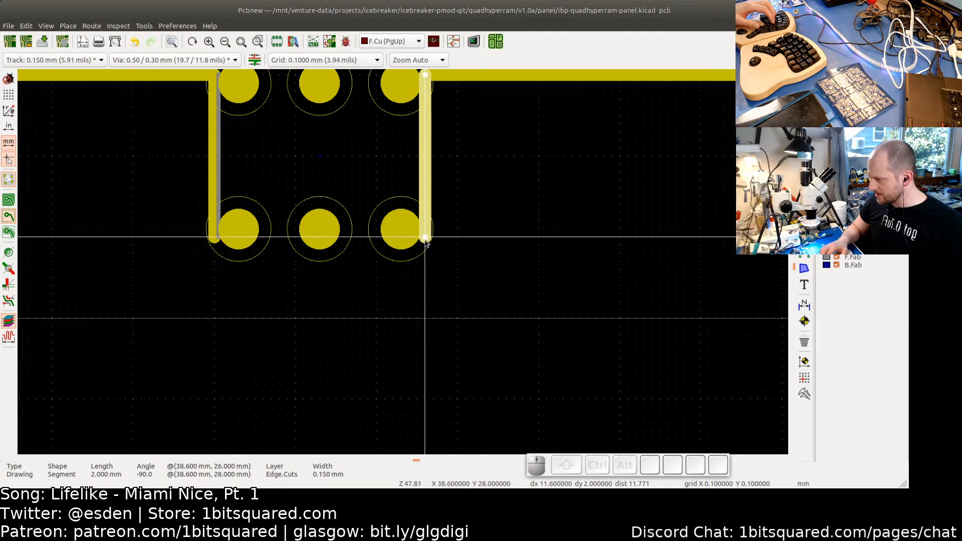
# - Select the whole PMOD board and move it up toward the top-left tab
pyautogui.click(415, 309)
pyautogui.scroll(-5, 413, 310)
pyautogui.scroll(2, 411, 312)
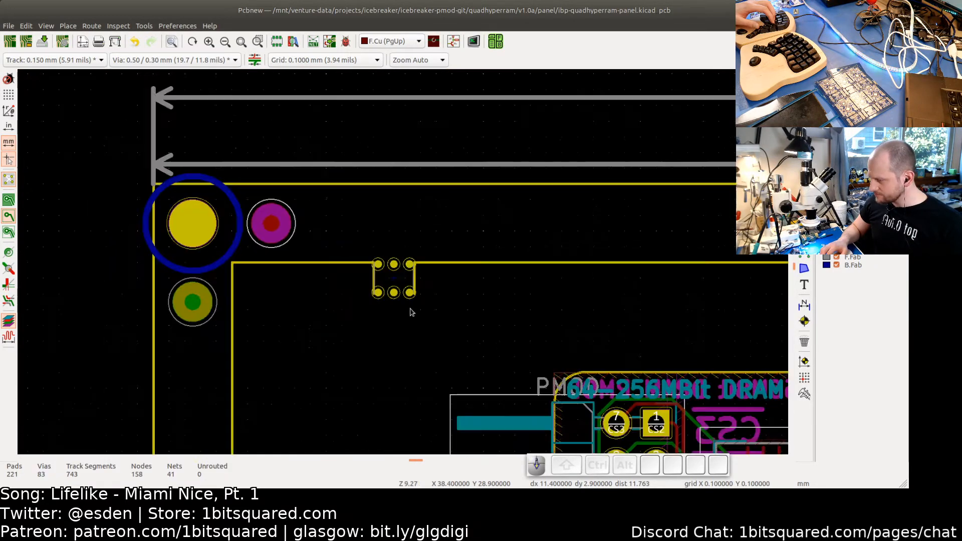
pyautogui.scroll(-5, 453, 335)
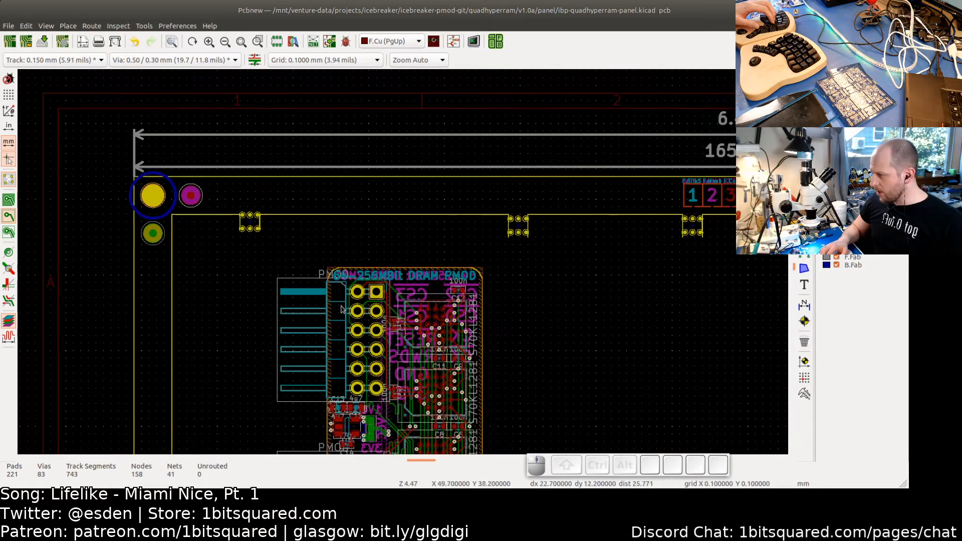
pyautogui.moveTo(467, 356); pyautogui.dragTo(496, 244, button='middle')
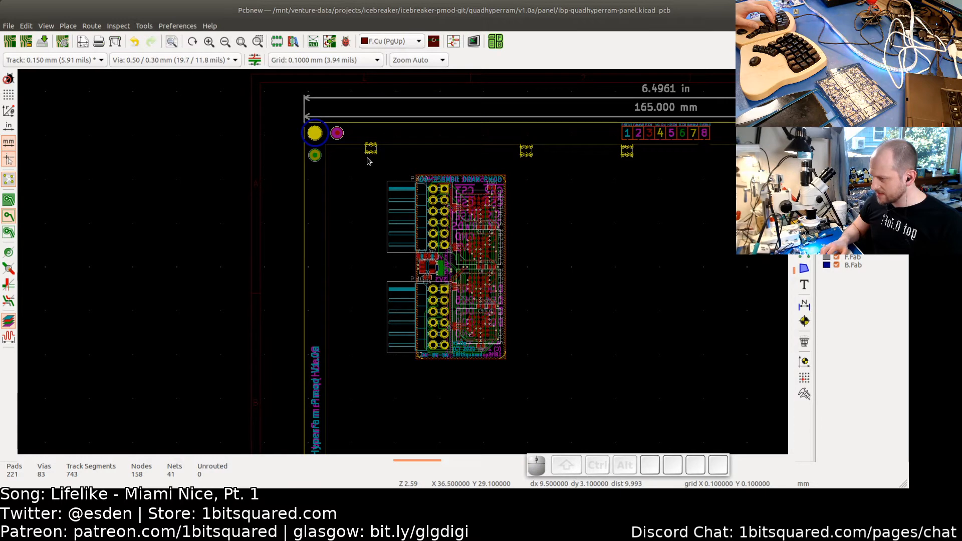
pyautogui.moveTo(377, 164); pyautogui.dragTo(531, 377)
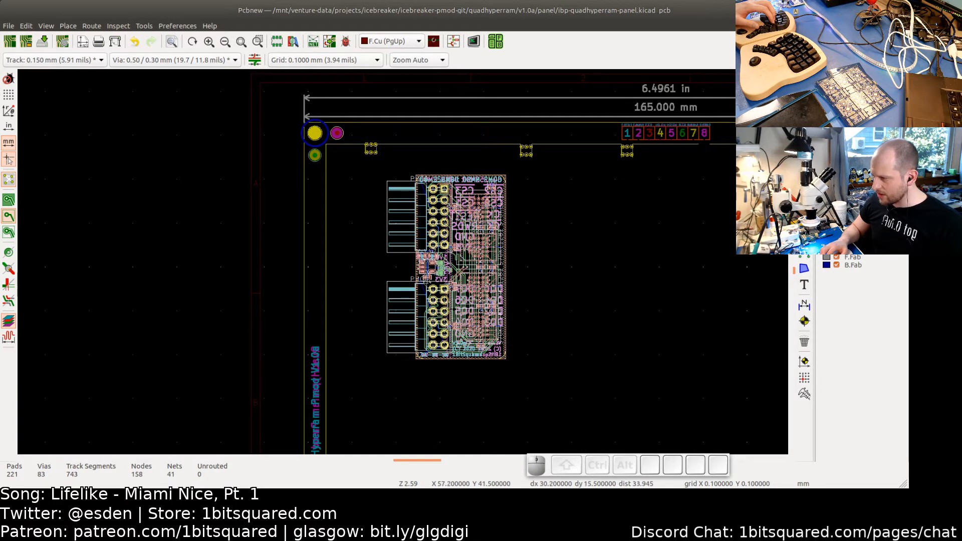
pyautogui.press('m')
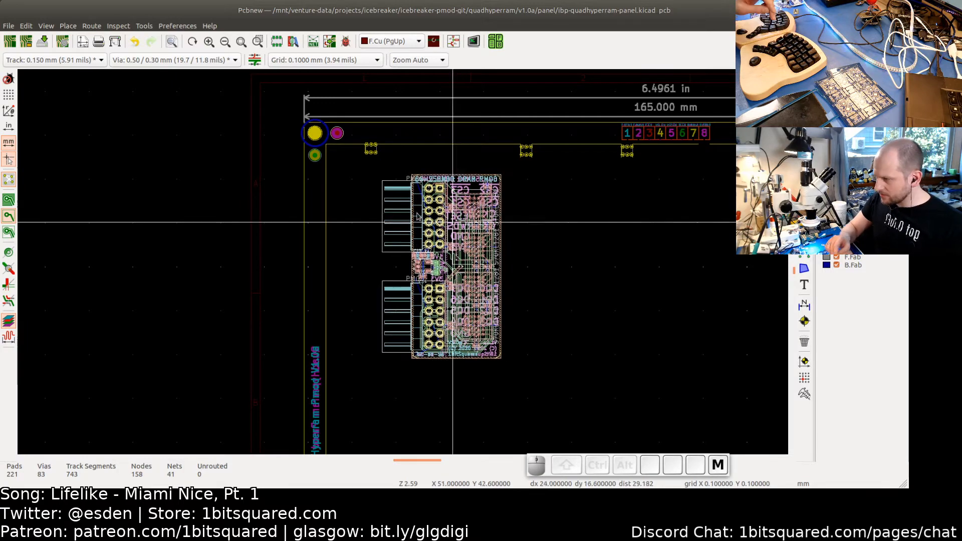
pyautogui.scroll(3, 394, 197)
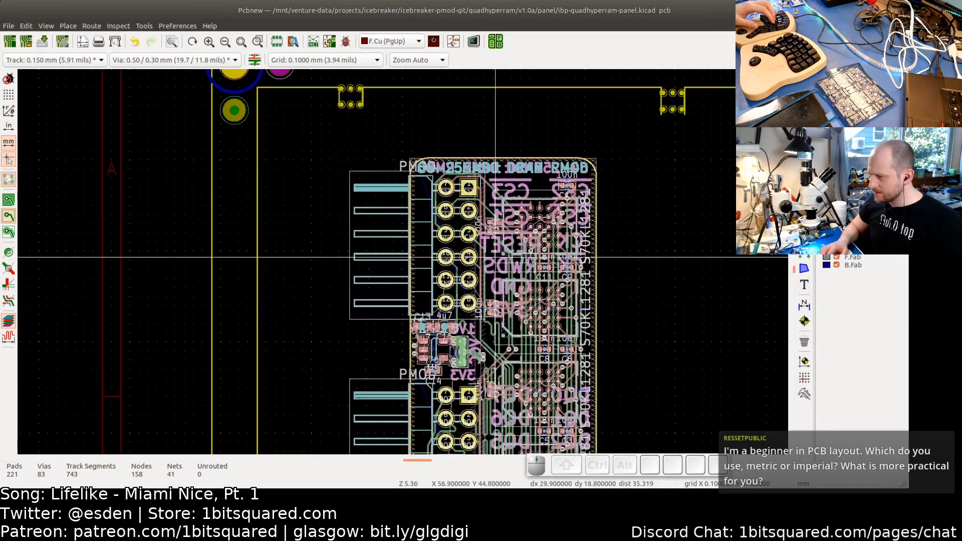
pyautogui.click(529, 251)
# - Move the board again, nudging it by grid steps so its top edge lines up under the top-left tab
pyautogui.scroll(-2, 529, 251)
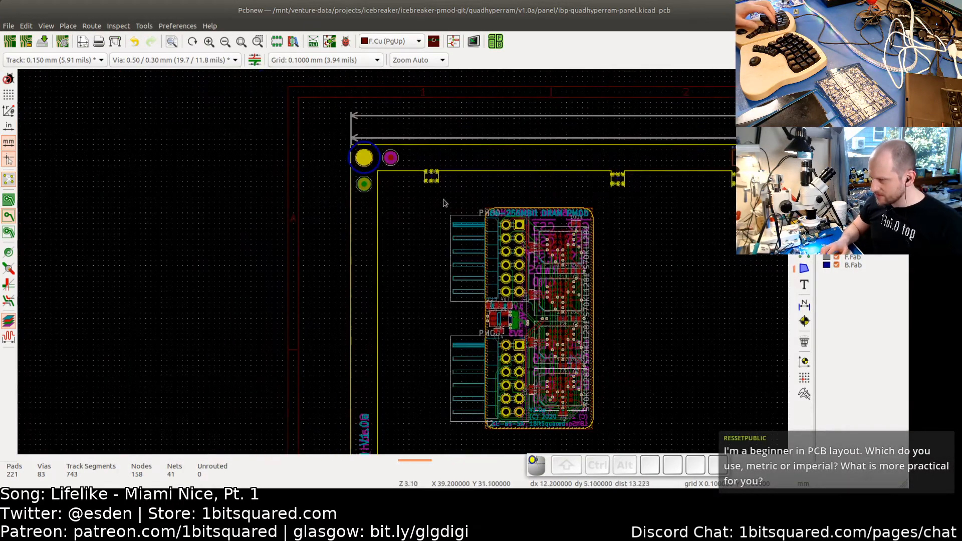
pyautogui.moveTo(444, 203); pyautogui.dragTo(610, 427)
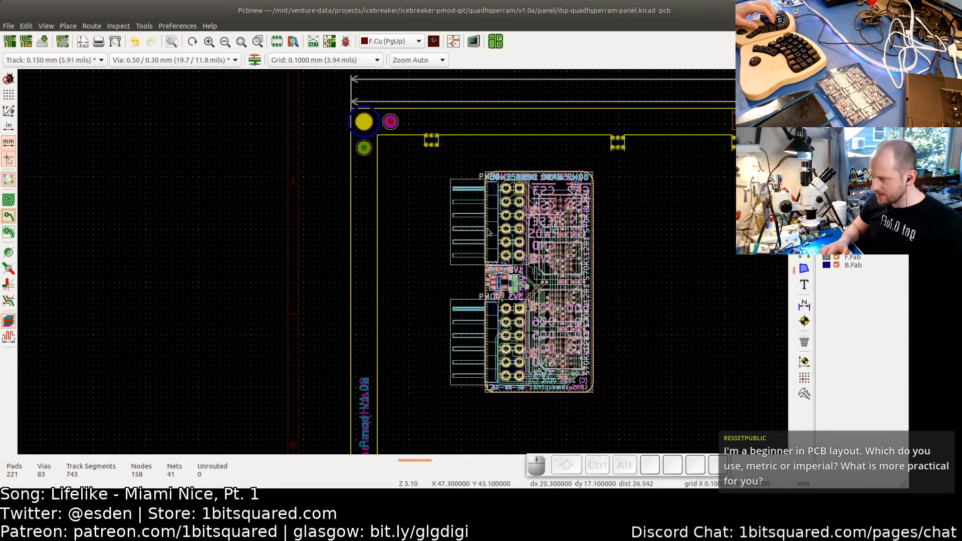
pyautogui.scroll(8, 487, 231)
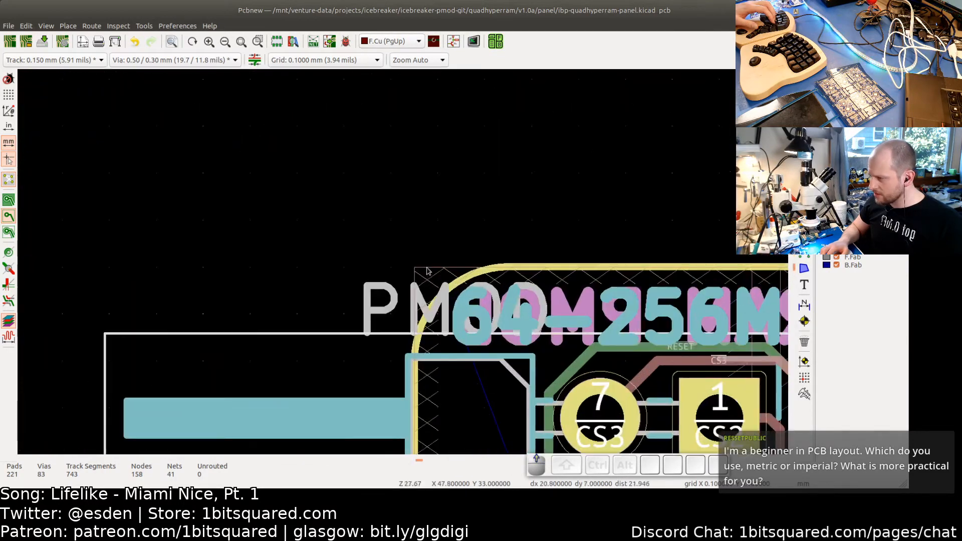
pyautogui.scroll(3, 427, 272)
pyautogui.press('m')
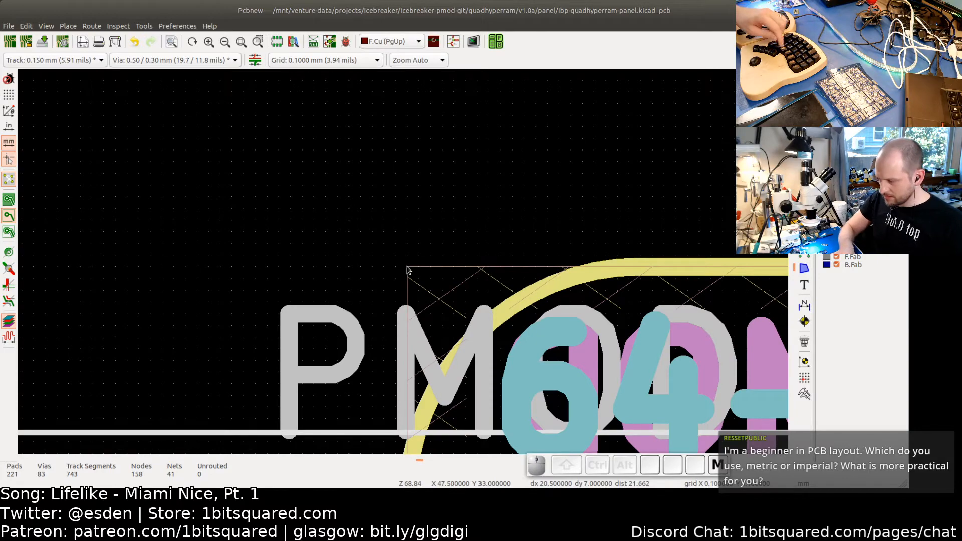
pyautogui.scroll(-4, 251, 223)
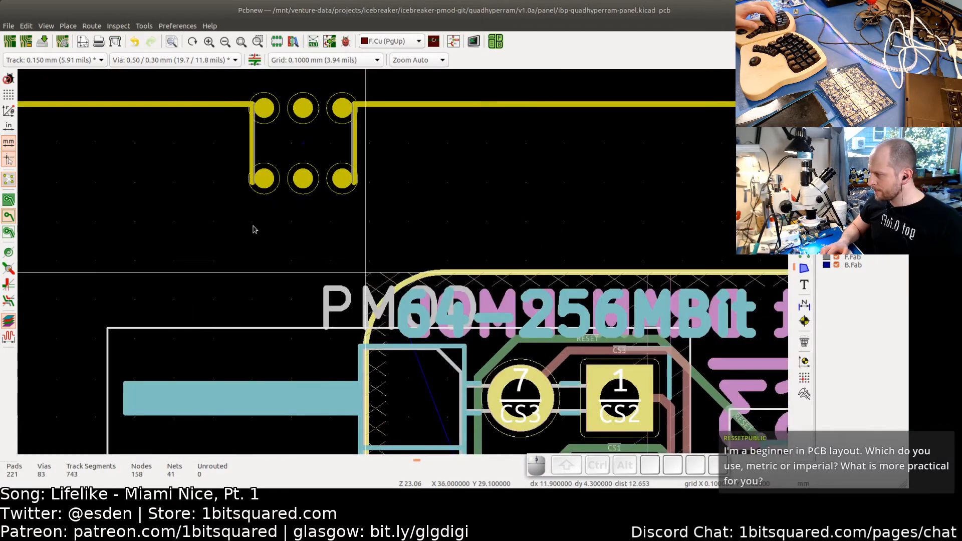
pyautogui.moveTo(298, 239); pyautogui.dragTo(634, 347, button='middle')
pyautogui.scroll(4, 248, 213)
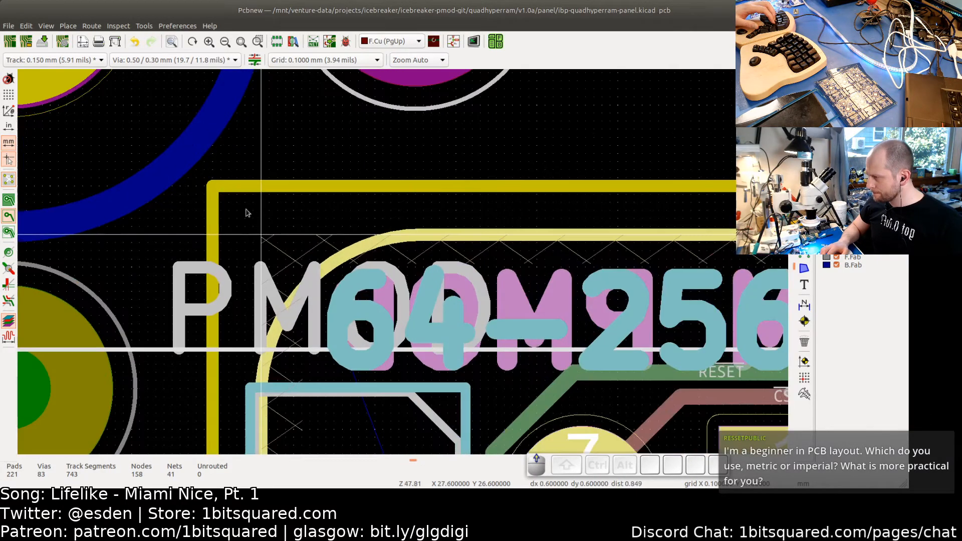
pyautogui.scroll(2, 246, 213)
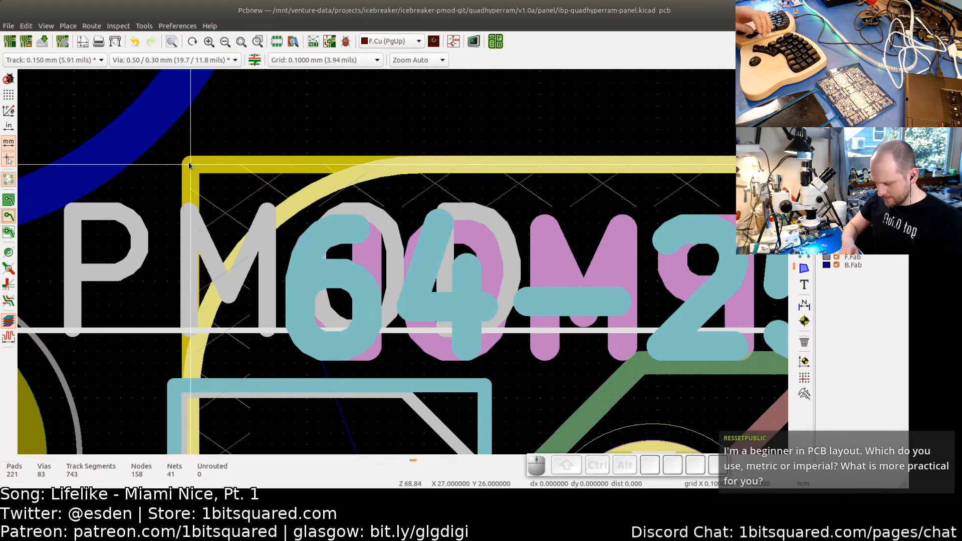
pyautogui.scroll(-5, 280, 231)
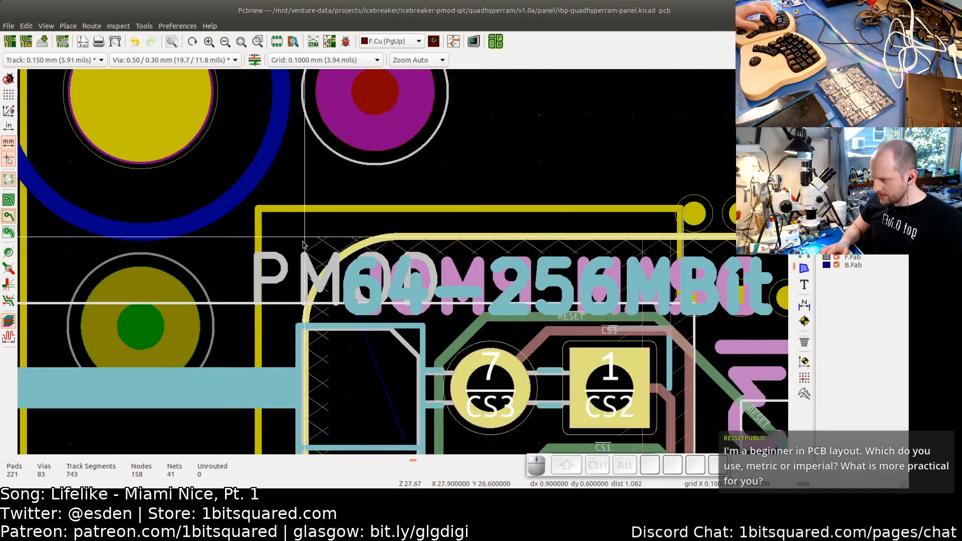
pyautogui.scroll(-3, 303, 245)
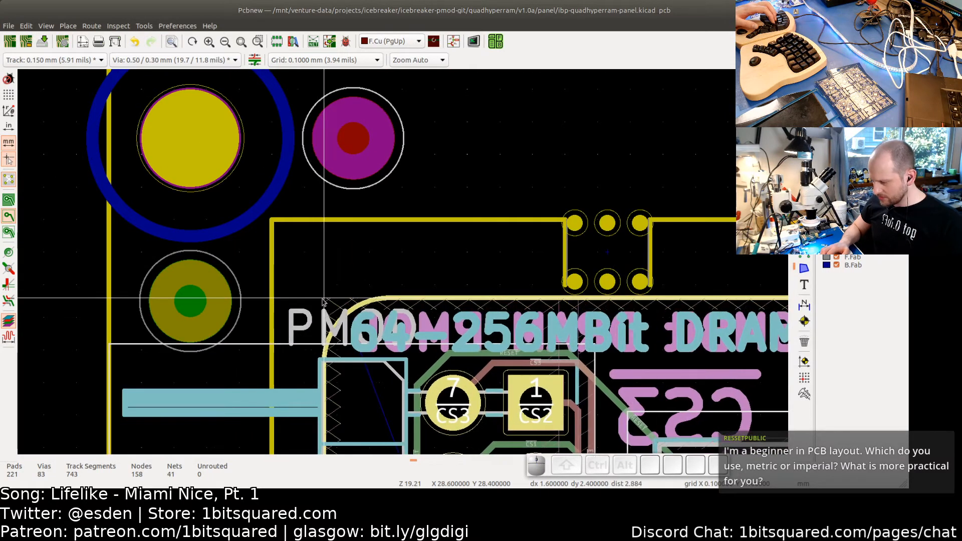
pyautogui.press('Right')
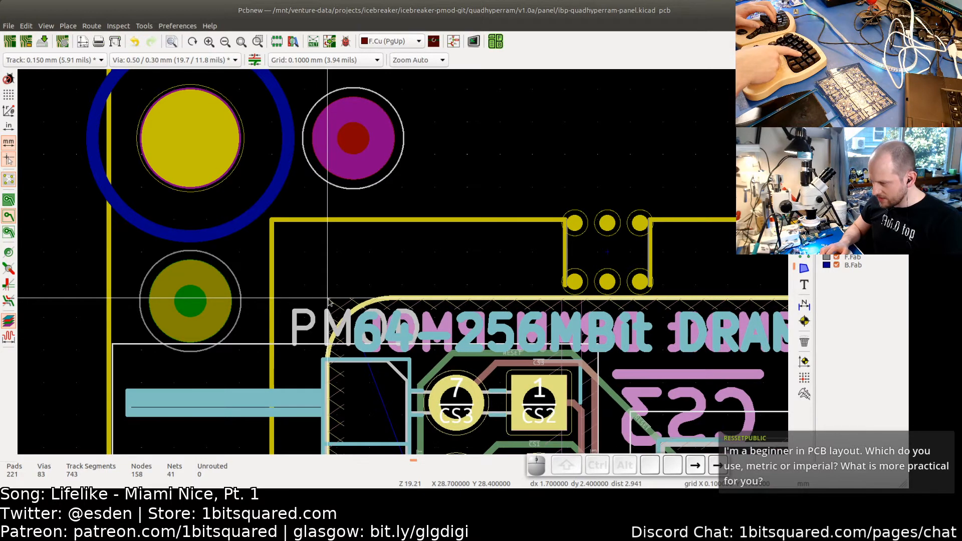
pyautogui.press('Right')
pyautogui.press('Right')
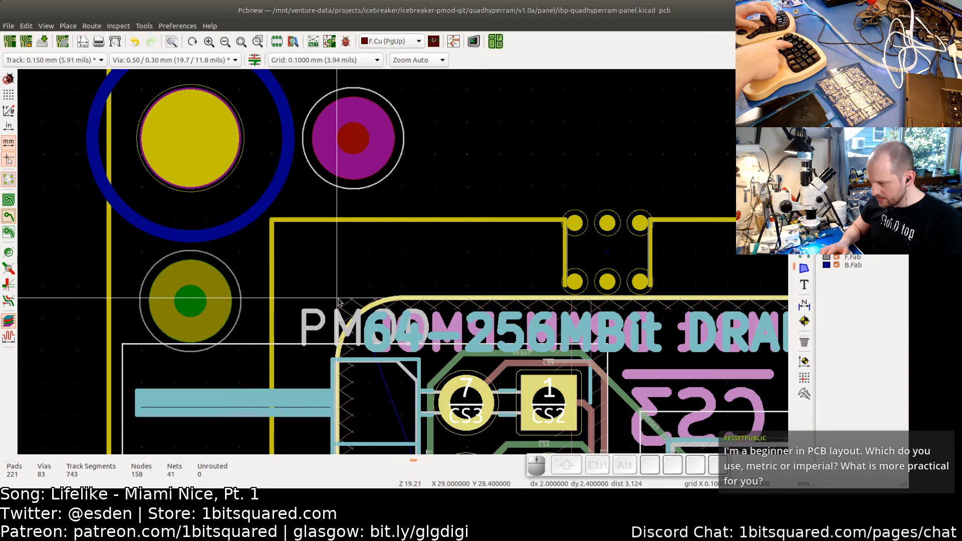
pyautogui.press('Up')
pyautogui.press('Up')
pyautogui.press('Up')
pyautogui.press('Up')
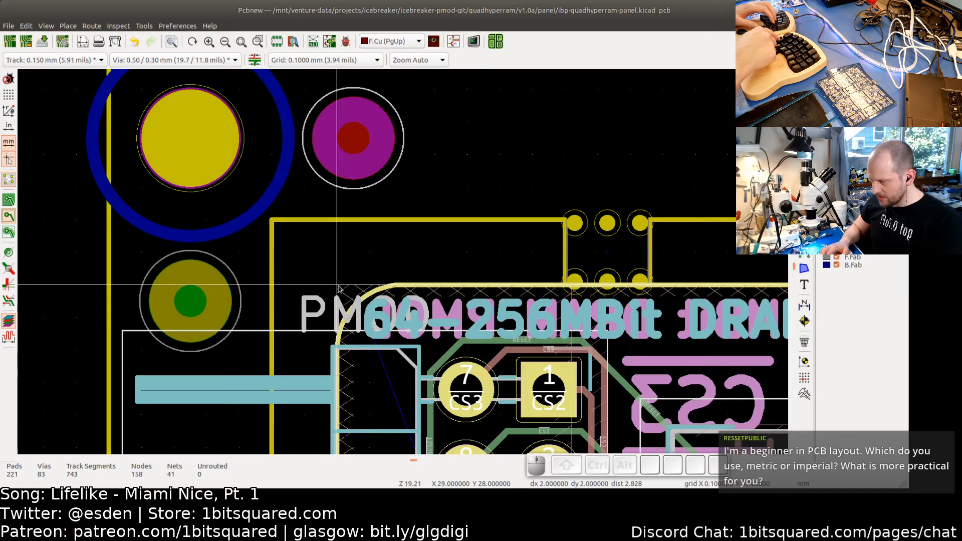
pyautogui.press('Right')
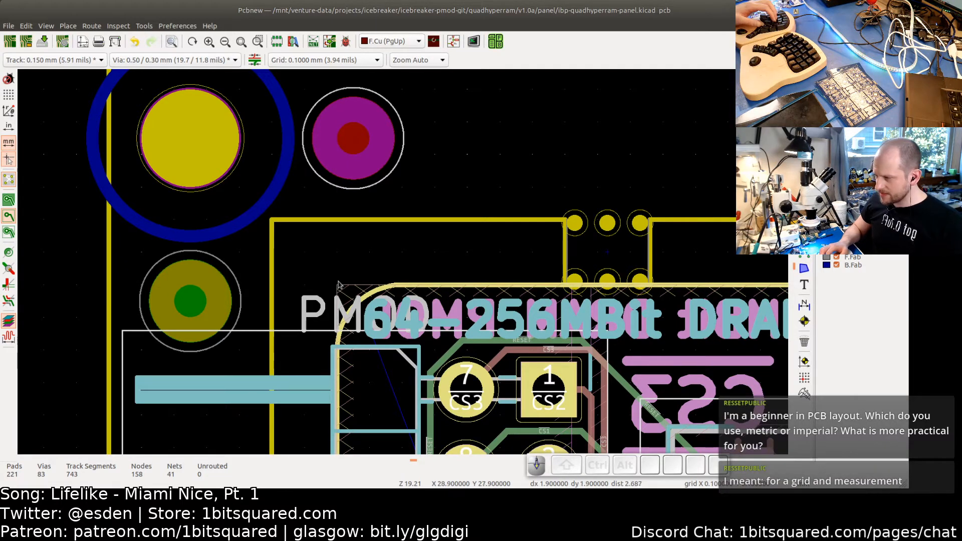
# - Zoom around the board's top-left corner to check its position against the tabs and panel frame
pyautogui.scroll(-5, 338, 285)
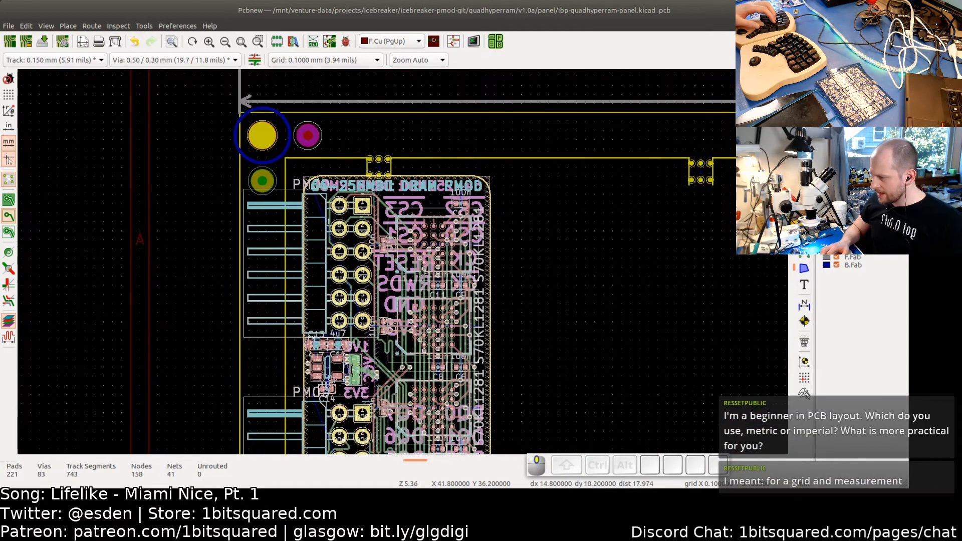
pyautogui.scroll(-1, 471, 350)
pyautogui.scroll(3, 434, 267)
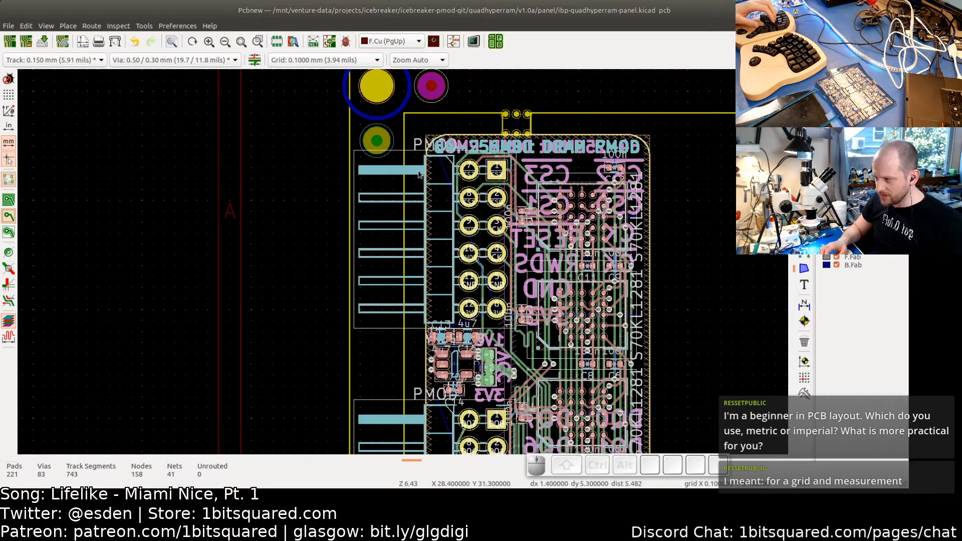
pyautogui.scroll(-4, 417, 171)
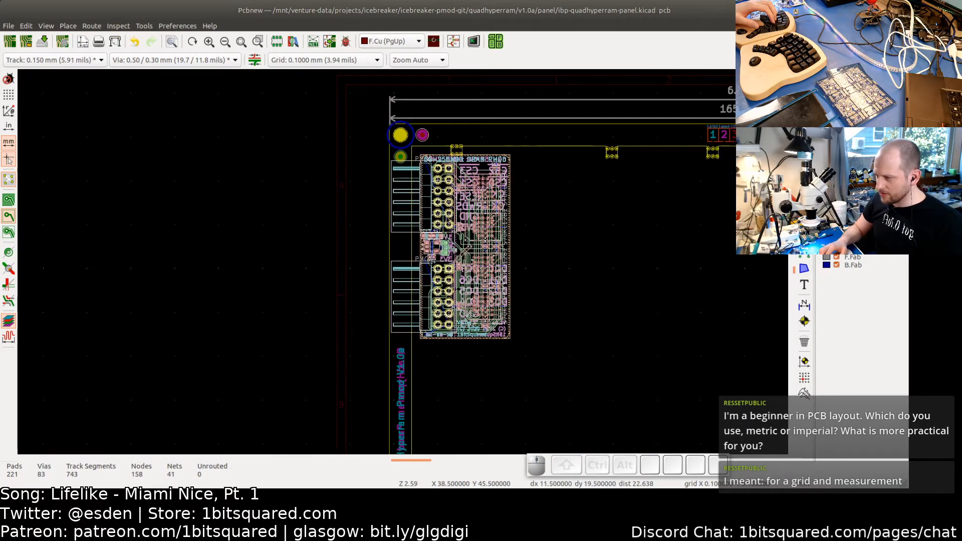
pyautogui.scroll(6, 407, 168)
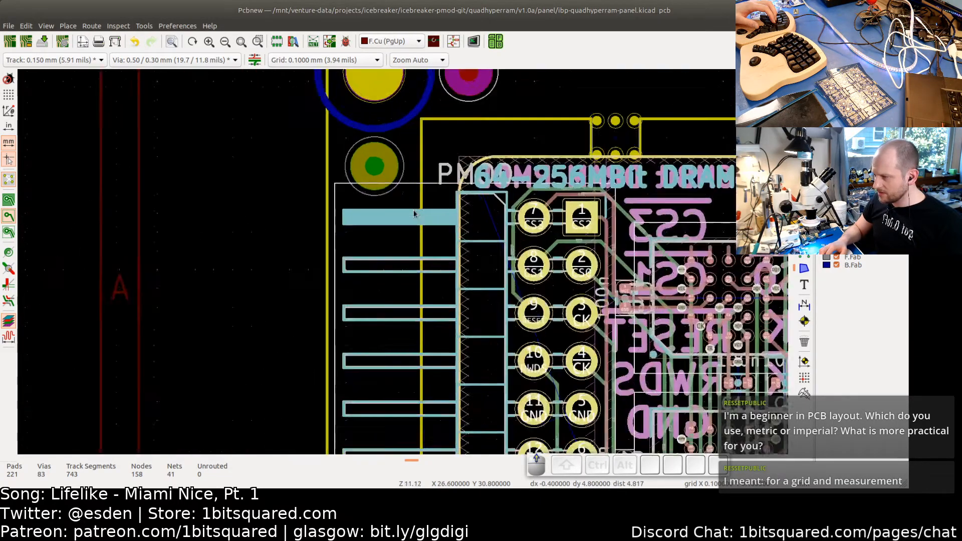
pyautogui.scroll(-3, 414, 214)
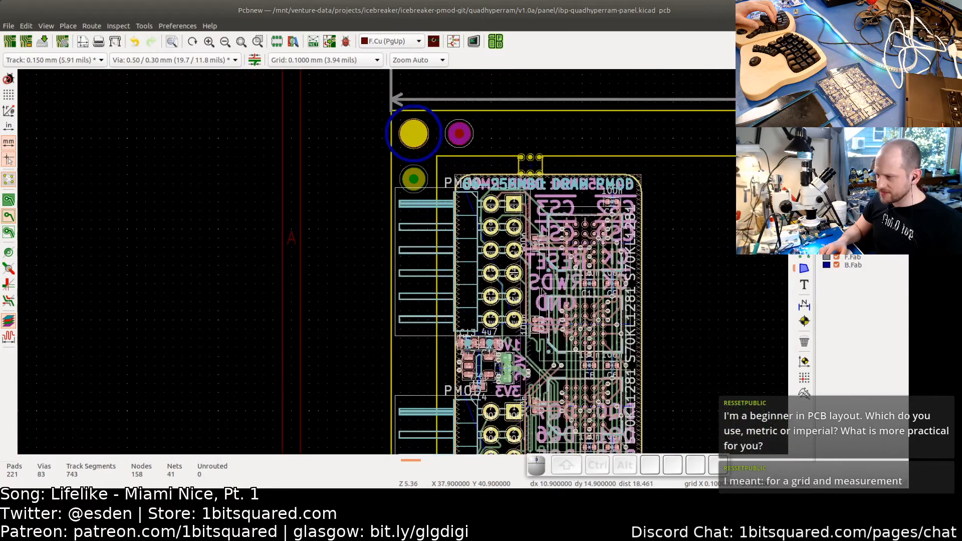
pyautogui.scroll(-2, 521, 251)
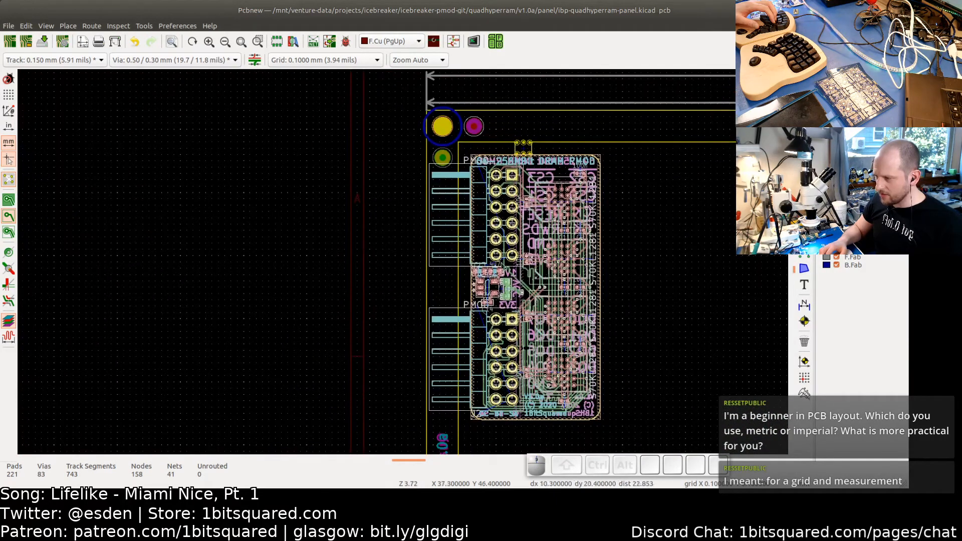
pyautogui.scroll(5, 460, 175)
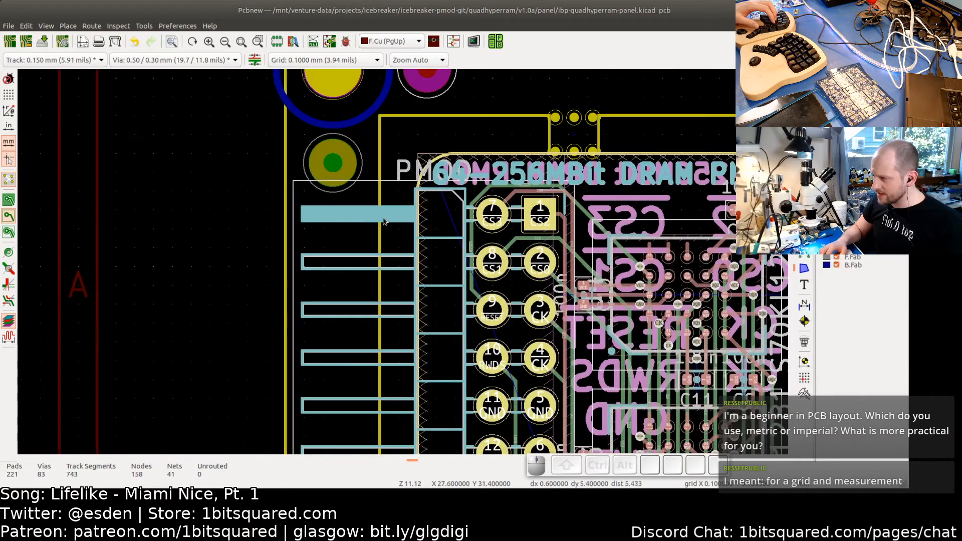
pyautogui.scroll(3, 379, 215)
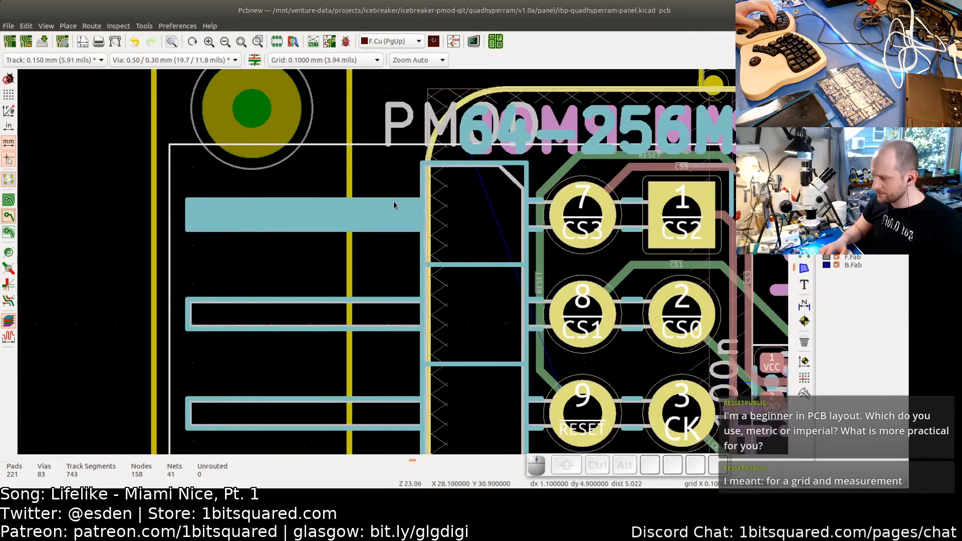
# - Open the footprint of connector J1 in the footprint editor
pyautogui.click(394, 205)
pyautogui.press('e')
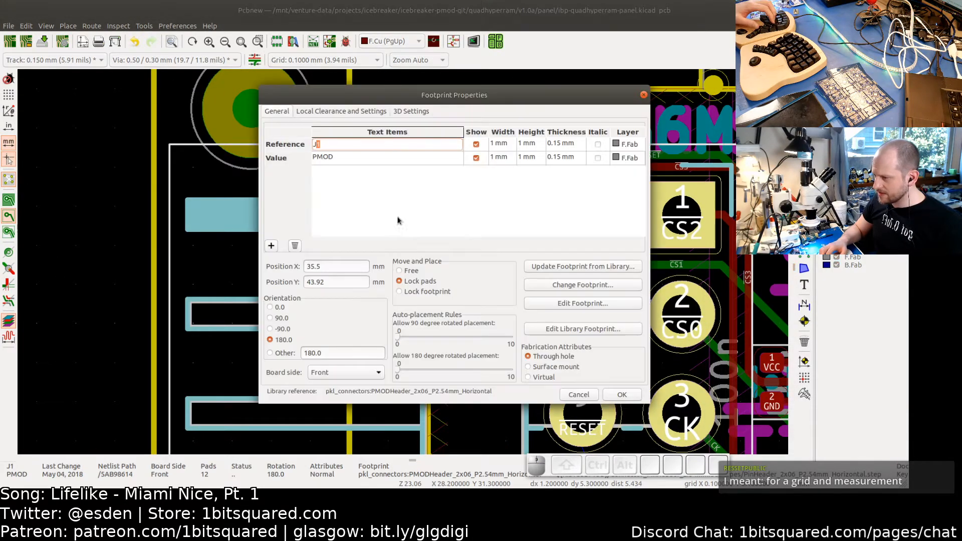
pyautogui.click(561, 304)
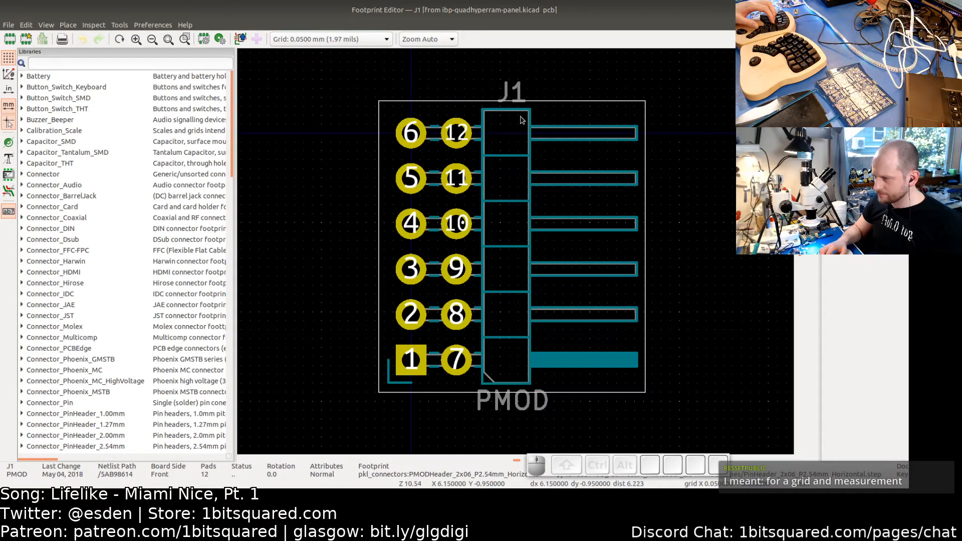
pyautogui.moveTo(523, 119); pyautogui.dragTo(642, 375)
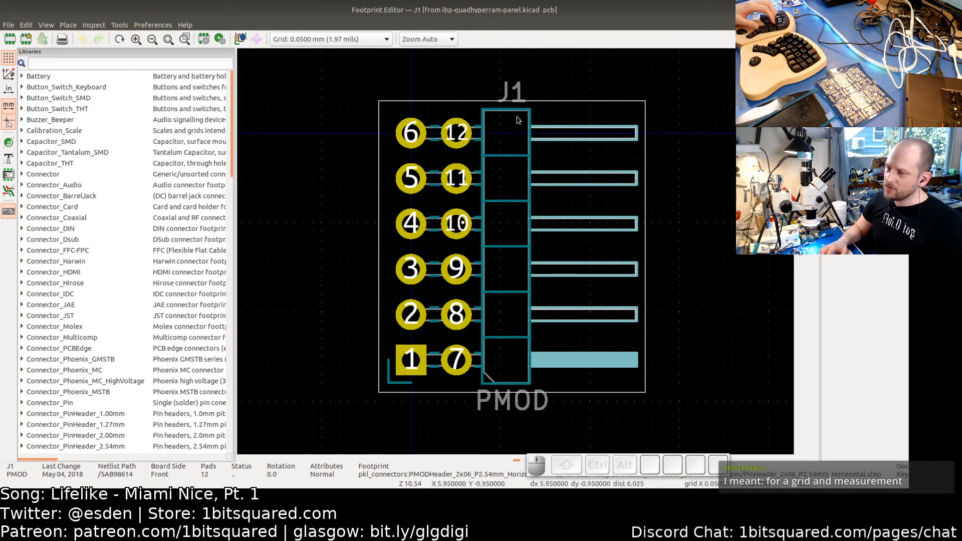
pyautogui.press('m')
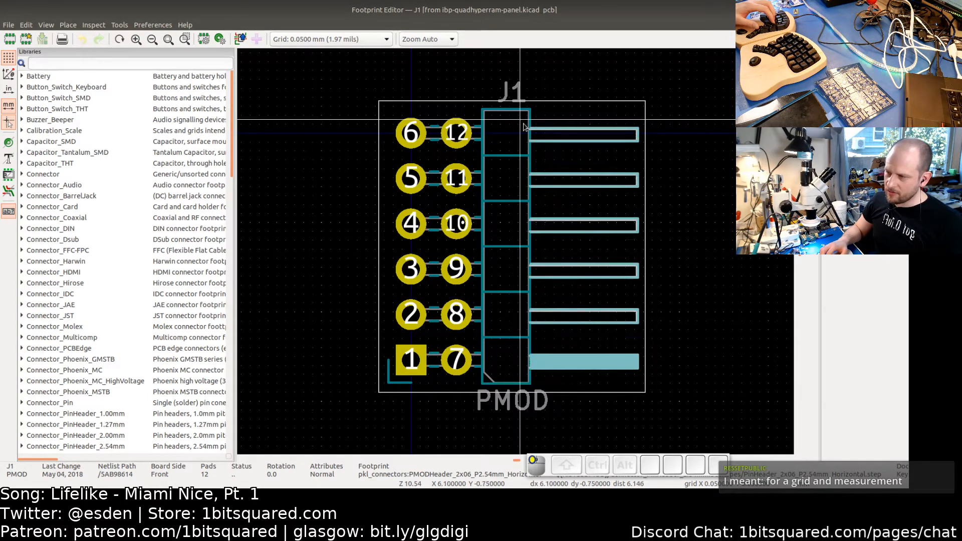
pyautogui.click(546, 127)
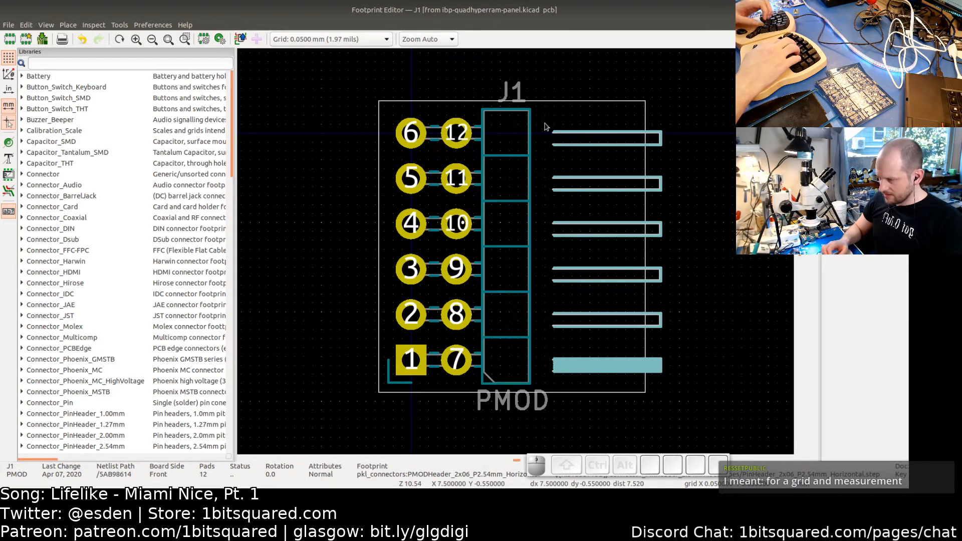
pyautogui.hotkey('ctrl', 'z')
# - Select and delete the horizontal pin outlines extending from the connector housing in J1's footprint
pyautogui.moveTo(544, 112); pyautogui.dragTo(615, 378)
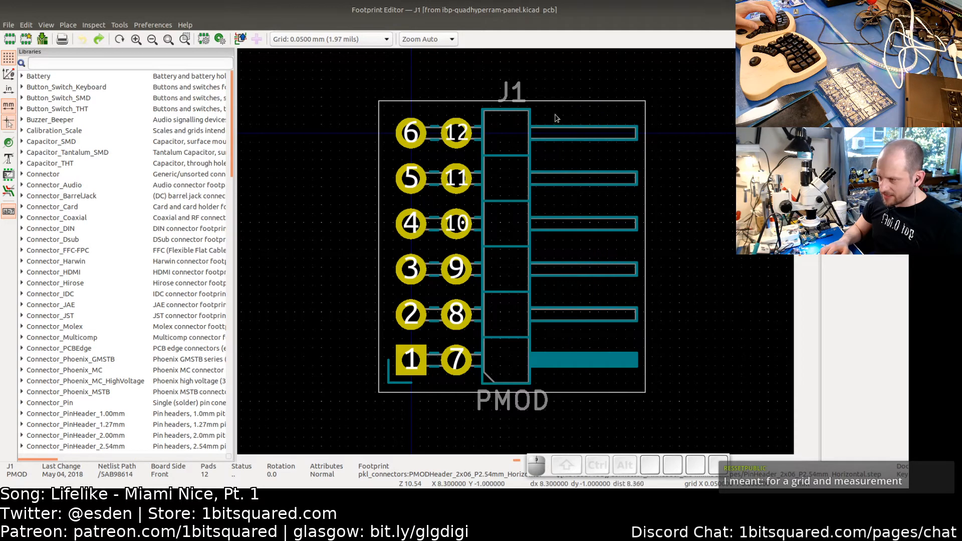
pyautogui.moveTo(555, 115); pyautogui.dragTo(633, 386)
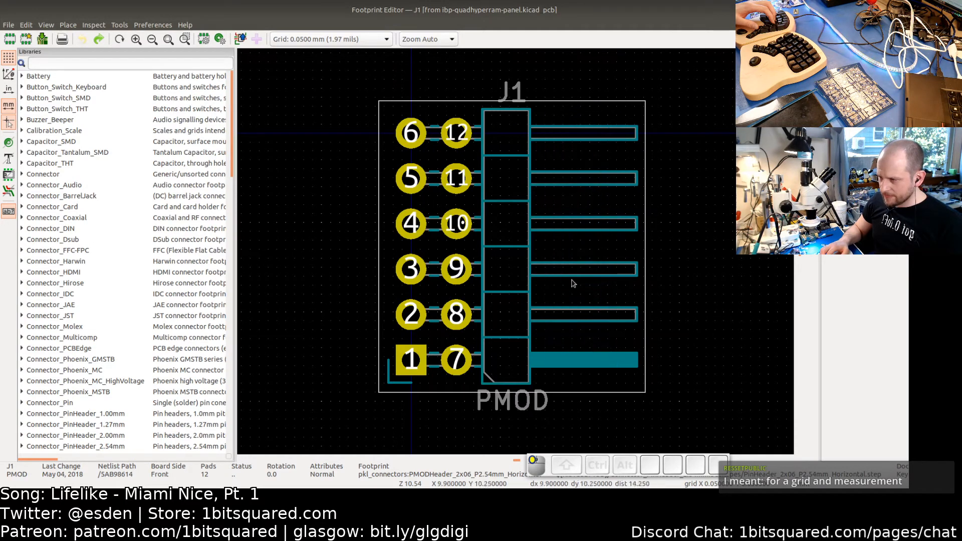
pyautogui.moveTo(520, 117); pyautogui.dragTo(643, 381)
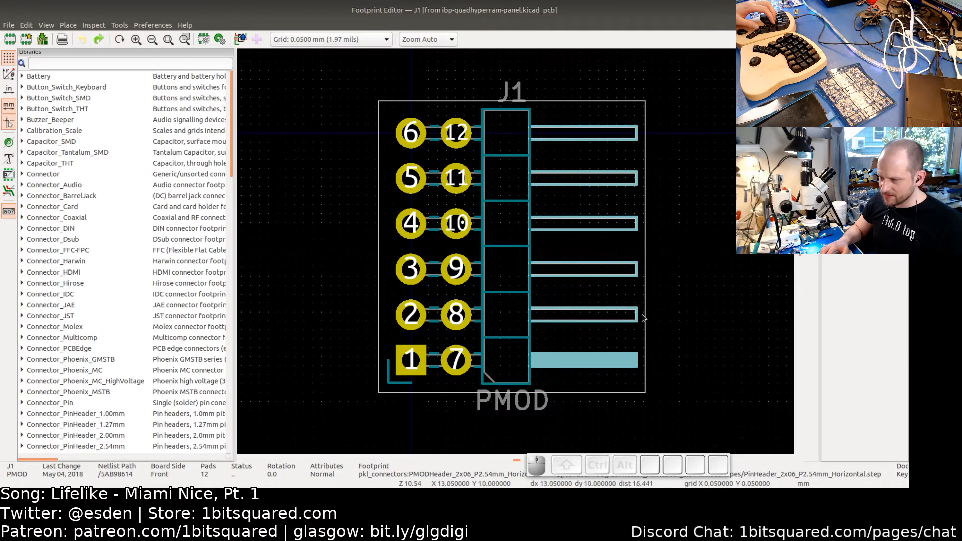
pyautogui.click(690, 315)
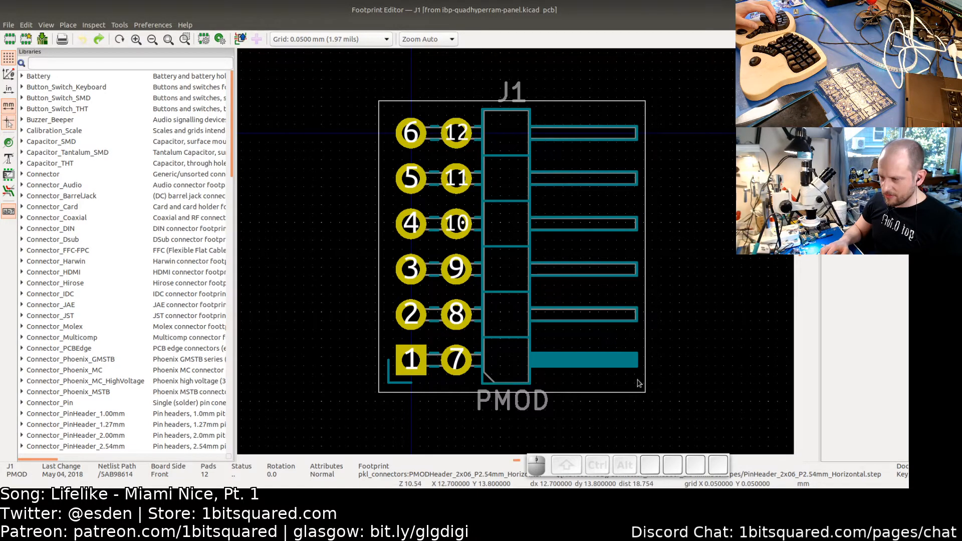
pyautogui.moveTo(628, 380); pyautogui.dragTo(549, 118)
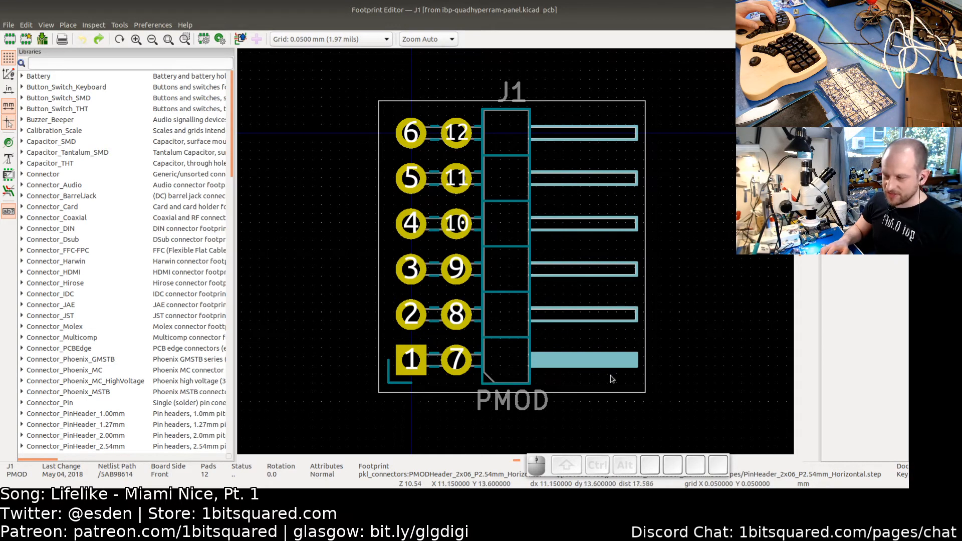
pyautogui.moveTo(612, 379); pyautogui.dragTo(557, 121)
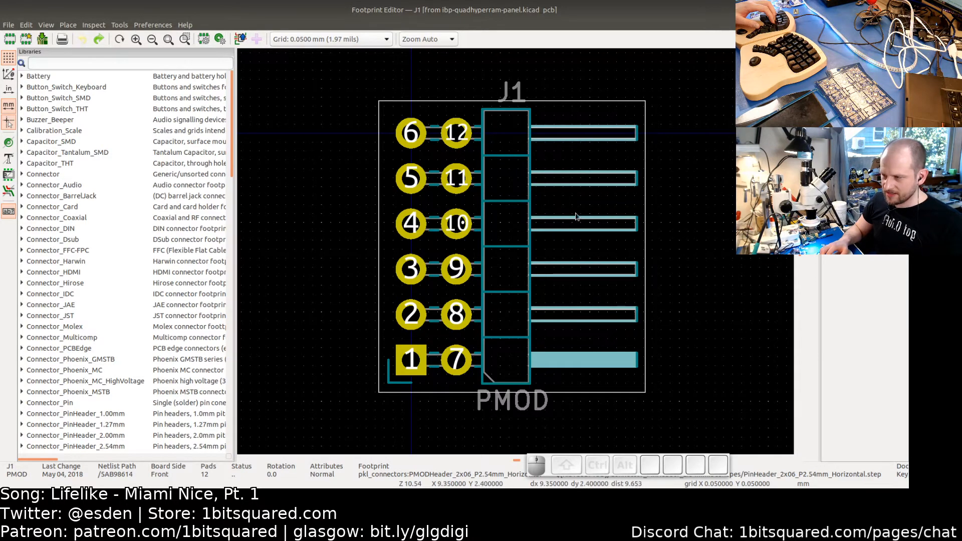
pyautogui.click(590, 373)
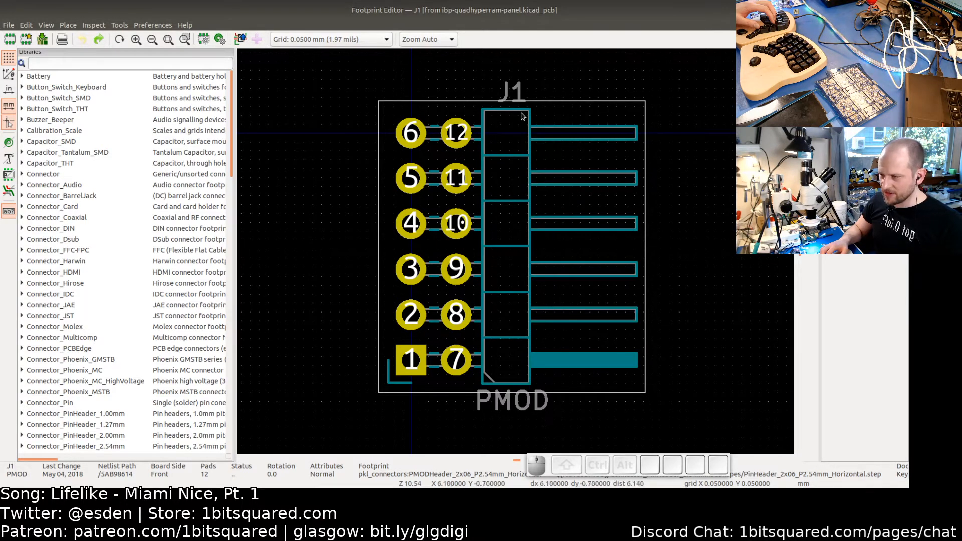
pyautogui.moveTo(520, 120); pyautogui.dragTo(499, 111)
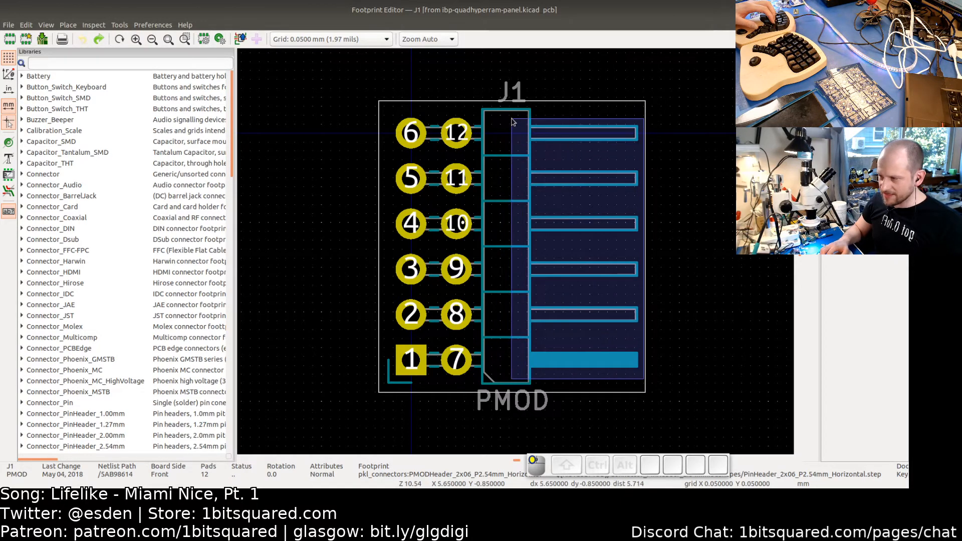
pyautogui.press('Escape')
pyautogui.moveTo(721, 178); pyautogui.dragTo(555, 281)
pyautogui.moveTo(503, 123); pyautogui.dragTo(691, 288)
pyautogui.press('Escape')
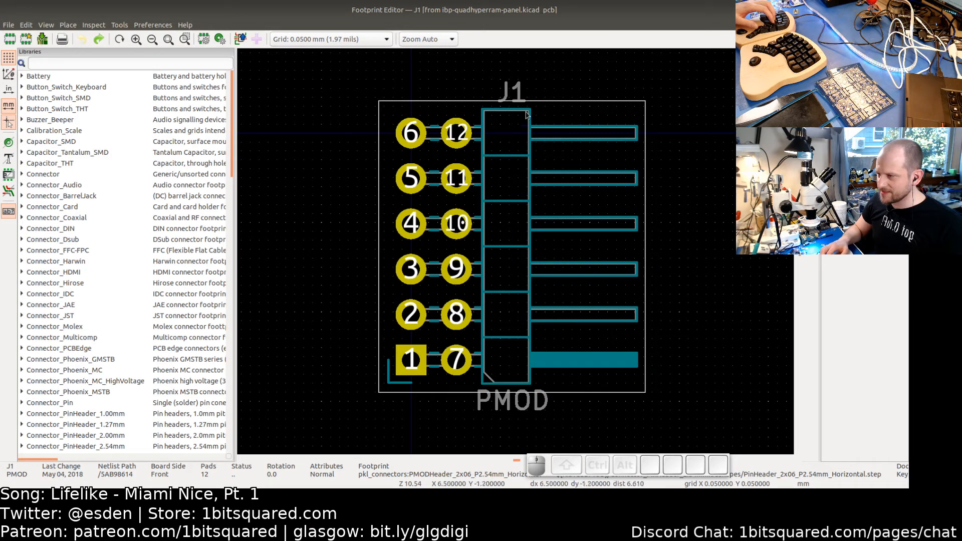
pyautogui.moveTo(521, 117); pyautogui.dragTo(645, 382)
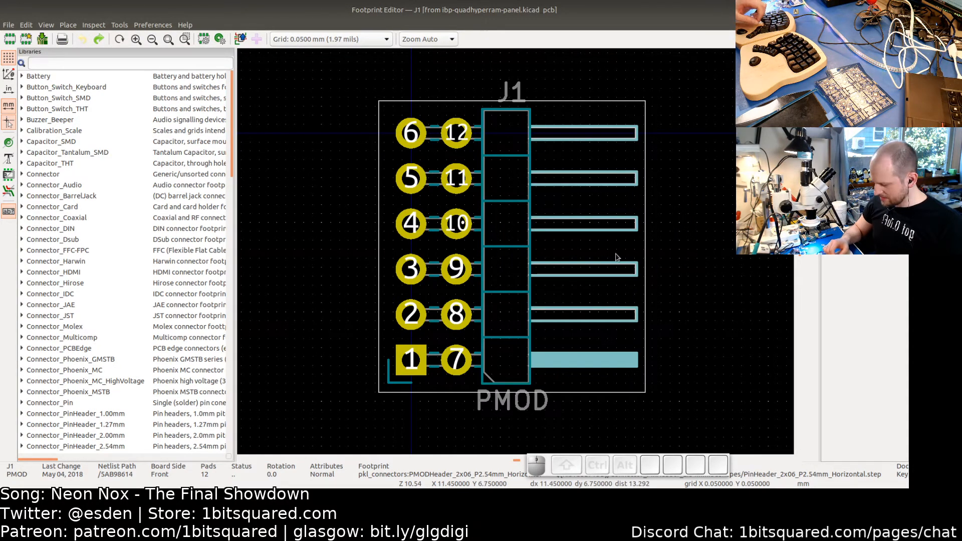
pyautogui.press('Delete')
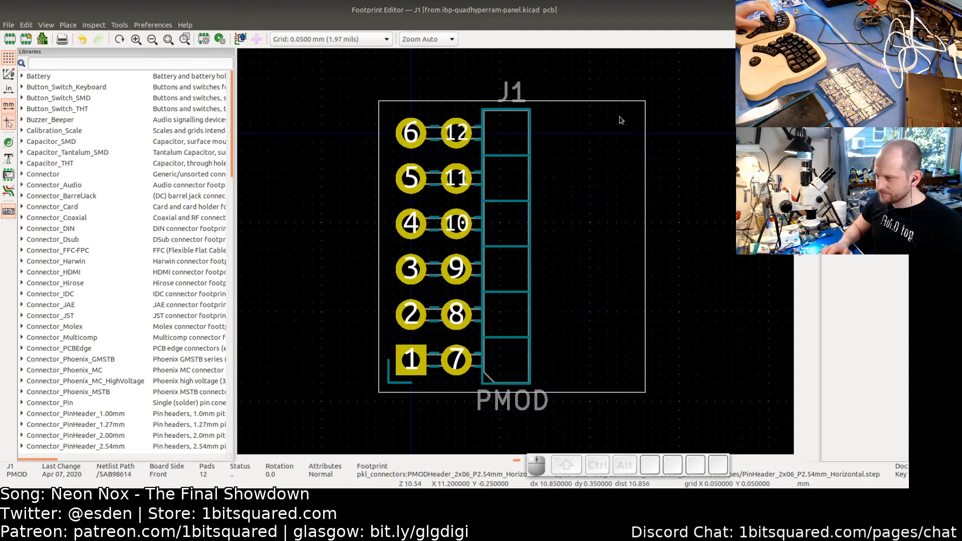
# - Delete the right, top and bottom courtyard lines of J1's footprint
pyautogui.click(646, 232)
pyautogui.press('Delete')
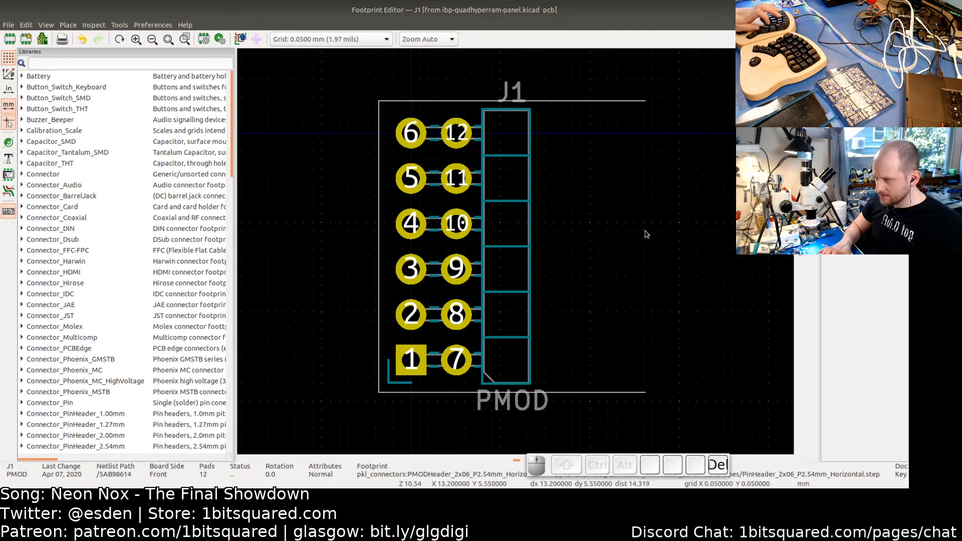
pyautogui.click(571, 101)
pyautogui.press('Delete')
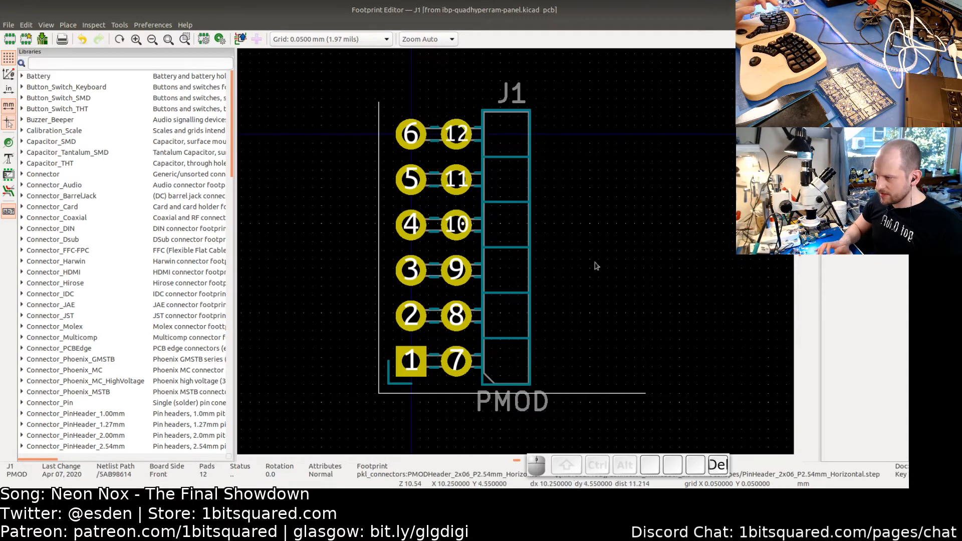
pyautogui.click(605, 393)
pyautogui.press('Delete')
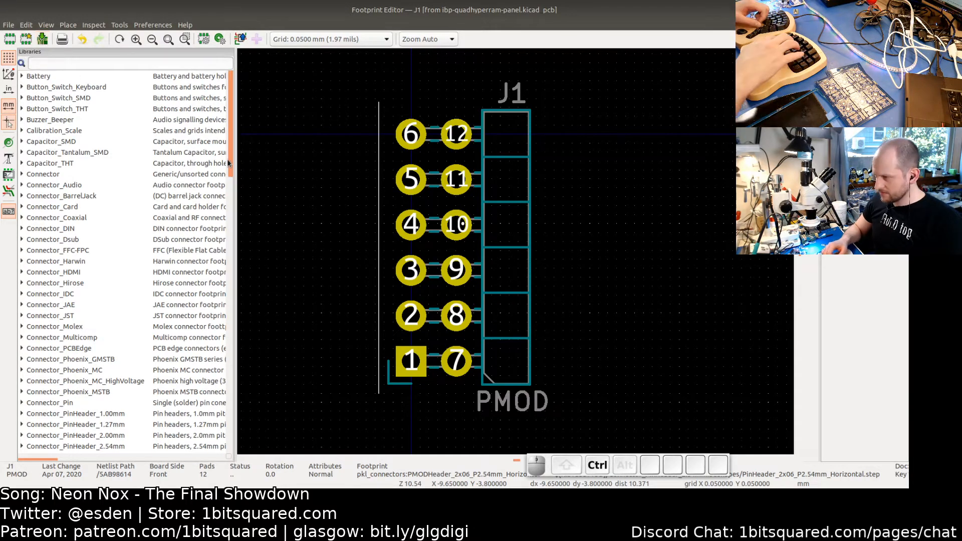
# - Save the edited J1 footprint and close the footprint editor
pyautogui.hotkey('ctrl', 's')
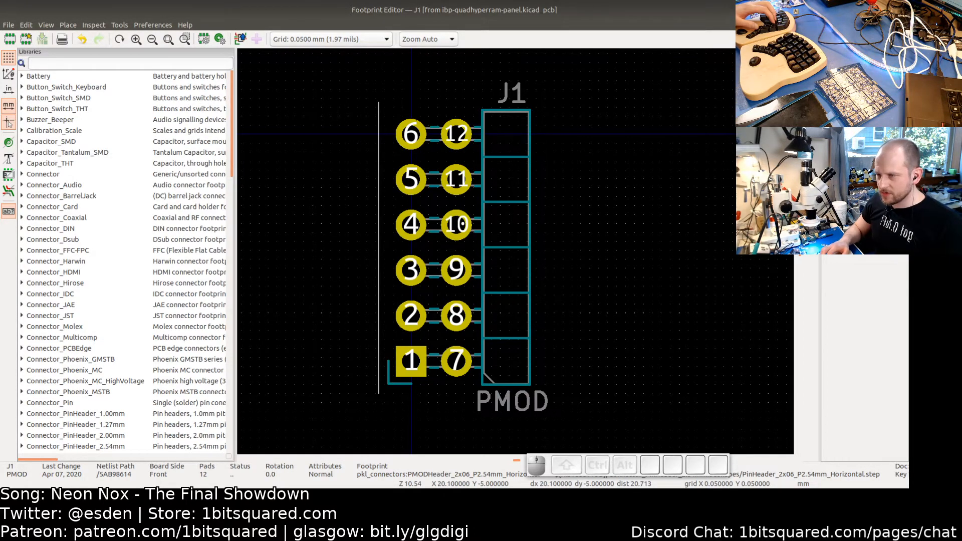
pyautogui.click(899, 10)
# - Open the footprint of connector J2 in the footprint editor
pyautogui.scroll(-2, 615, 316)
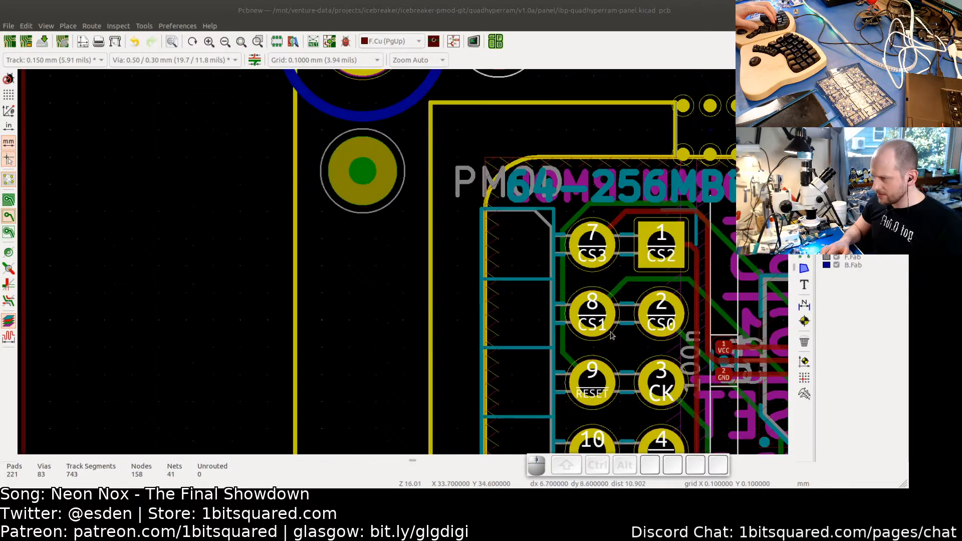
pyautogui.moveTo(612, 329); pyautogui.dragTo(490, 107, button='middle')
pyautogui.moveTo(530, 406); pyautogui.dragTo(491, 60, button='middle')
pyautogui.moveTo(503, 431); pyautogui.dragTo(514, 225, button='middle')
pyautogui.click(369, 287)
pyautogui.press('e')
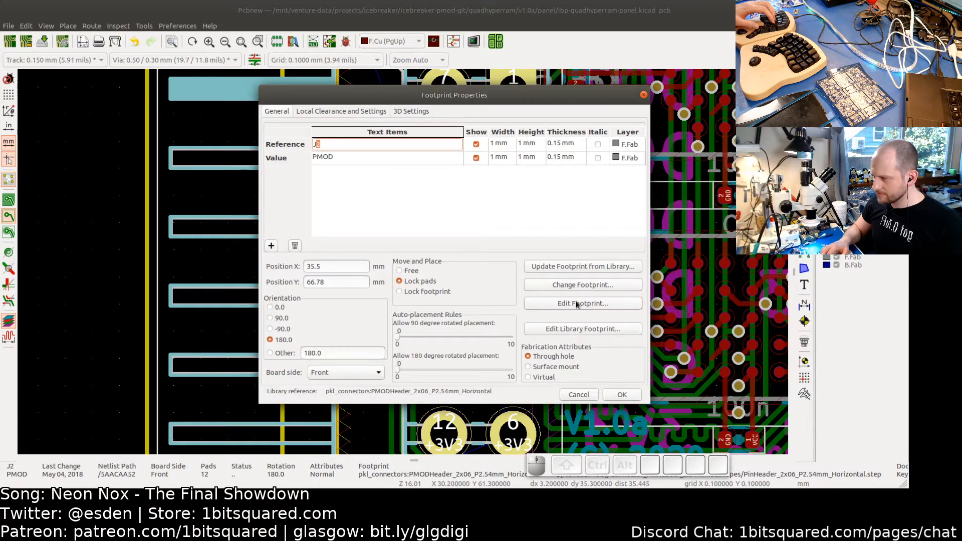
pyautogui.click(582, 304)
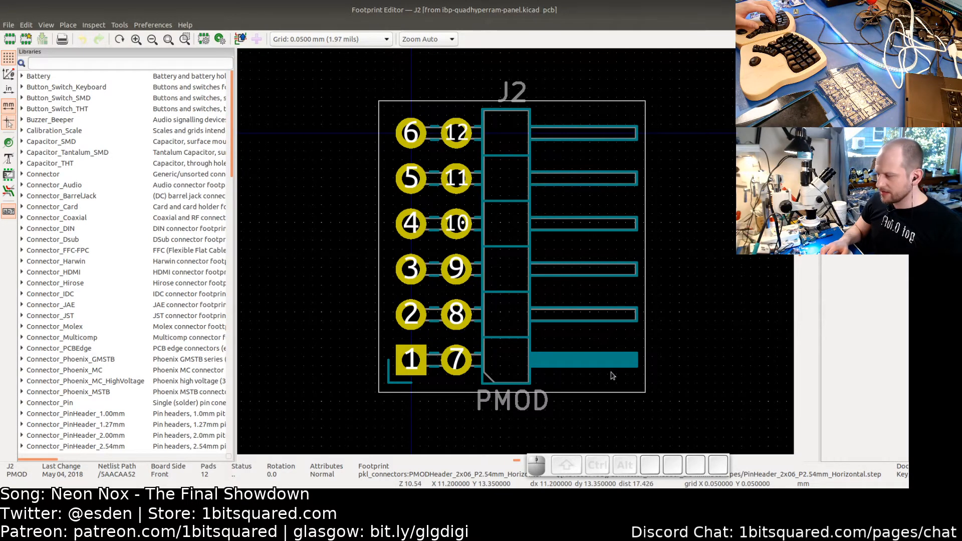
# - Select and delete the horizontal pin outlines extending from the connector housing in J2's footprint
pyautogui.moveTo(612, 376); pyautogui.dragTo(642, 377)
pyautogui.click(602, 293)
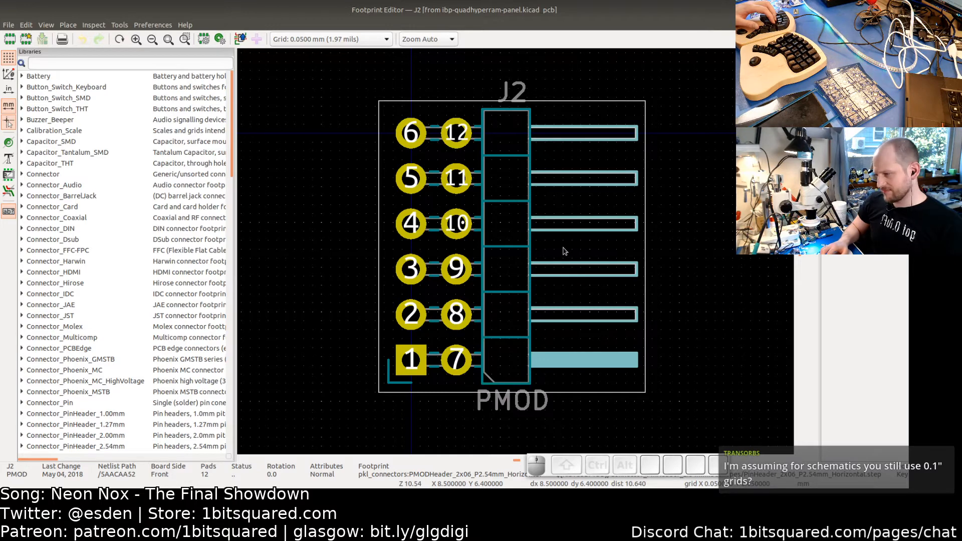
pyautogui.press('Delete')
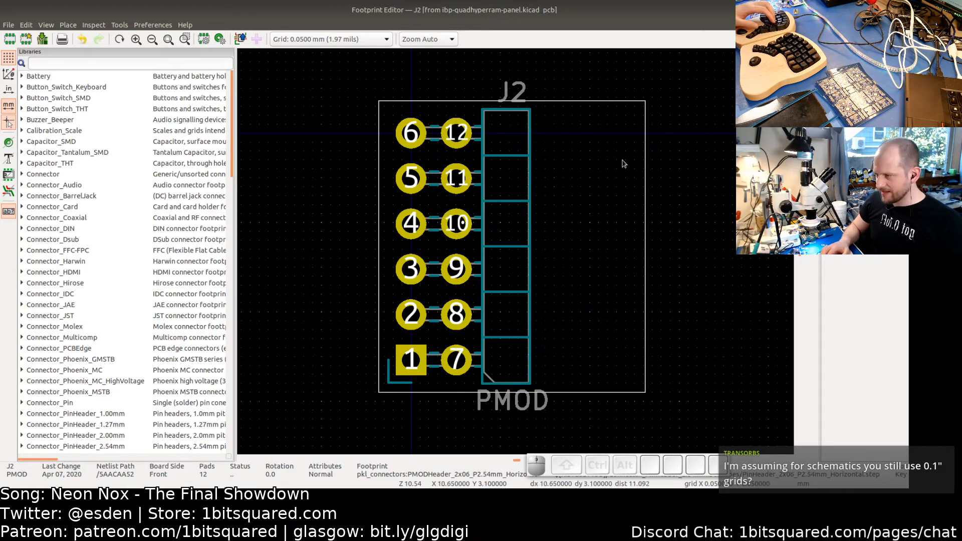
# - Delete J2's right, top and bottom courtyard lines, update the board with the footprint, and close the editor
pyautogui.moveTo(658, 123); pyautogui.dragTo(632, 111)
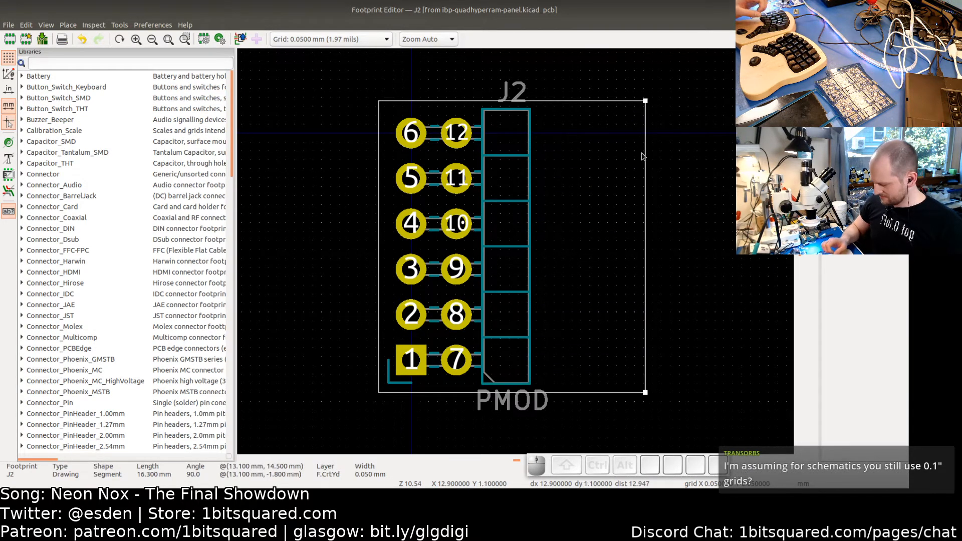
pyautogui.press('Delete')
pyautogui.click(619, 101)
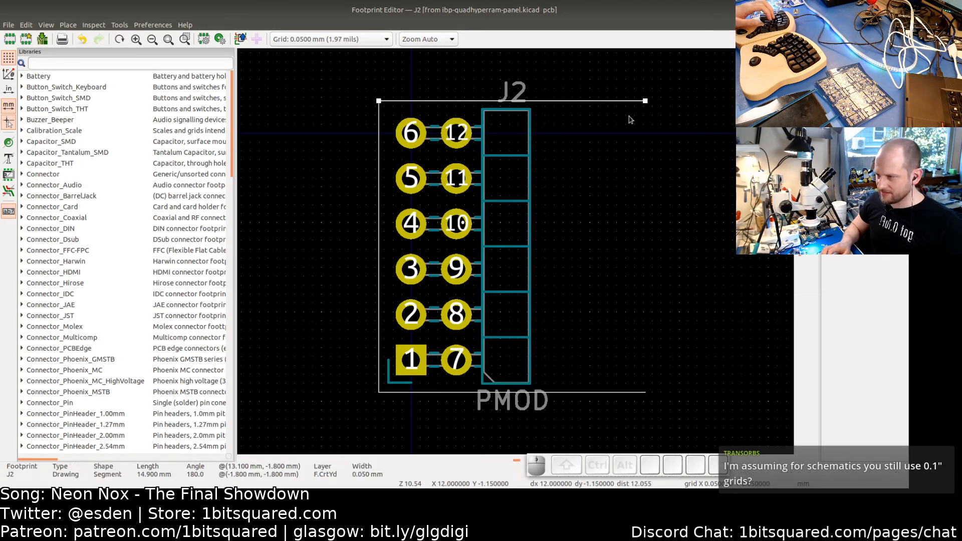
pyautogui.press('Delete')
pyautogui.moveTo(630, 396); pyautogui.dragTo(601, 415)
pyautogui.press('Delete')
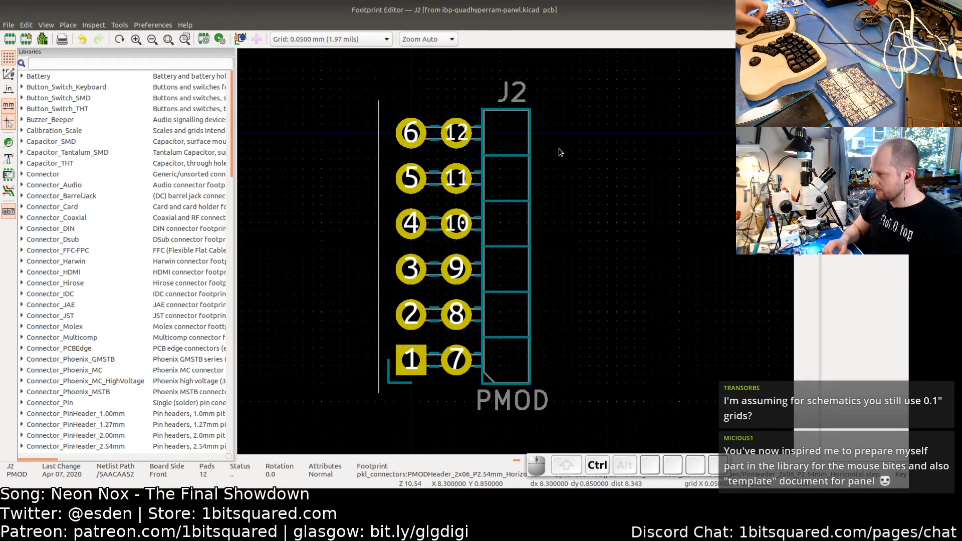
pyautogui.click(42, 40)
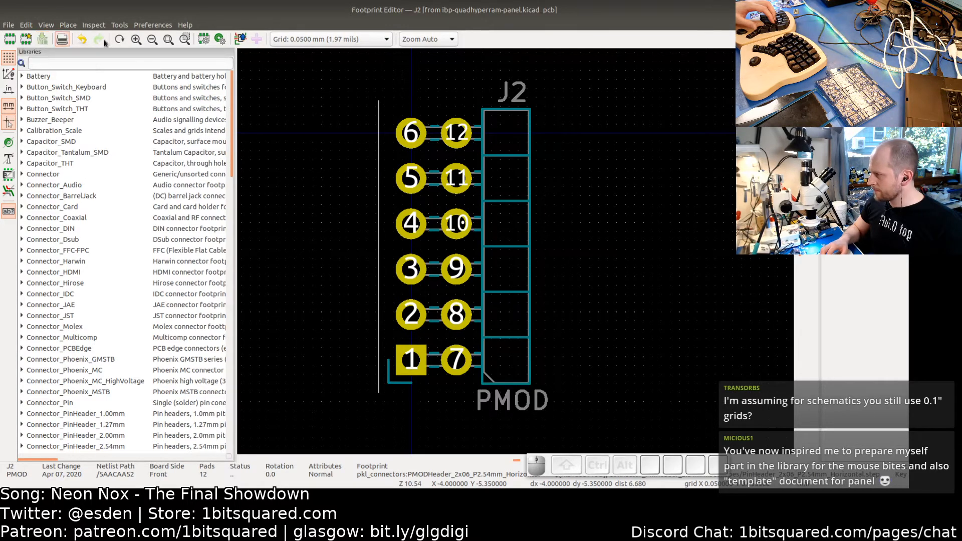
pyautogui.click(900, 10)
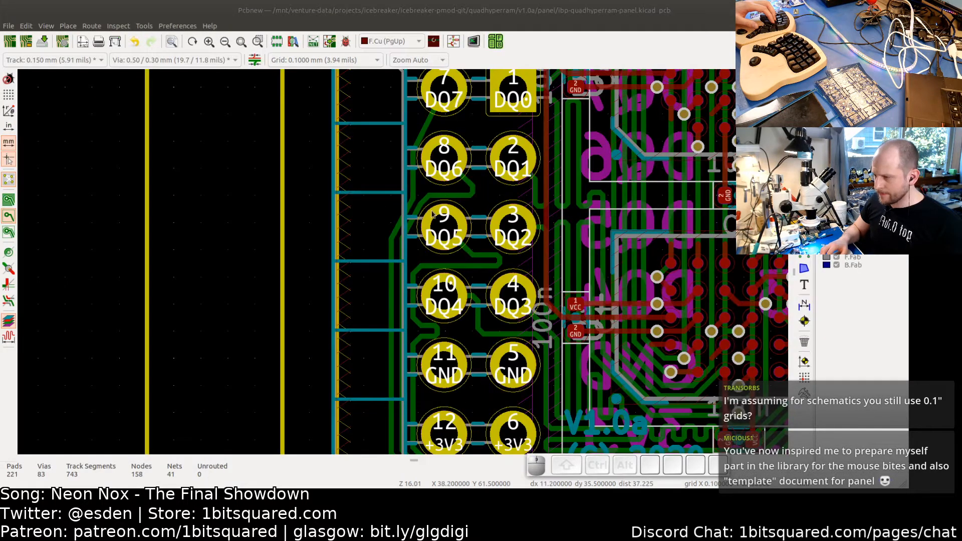
# - Zoom out and pan to inspect the board's placement within the panel frame
pyautogui.scroll(-2, 534, 216)
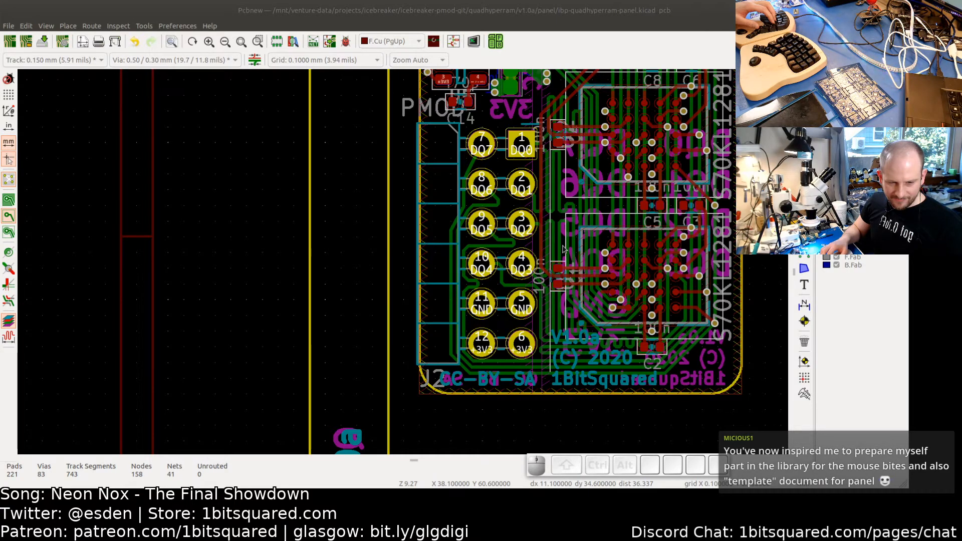
pyautogui.scroll(-1, 563, 249)
pyautogui.scroll(-2, 563, 215)
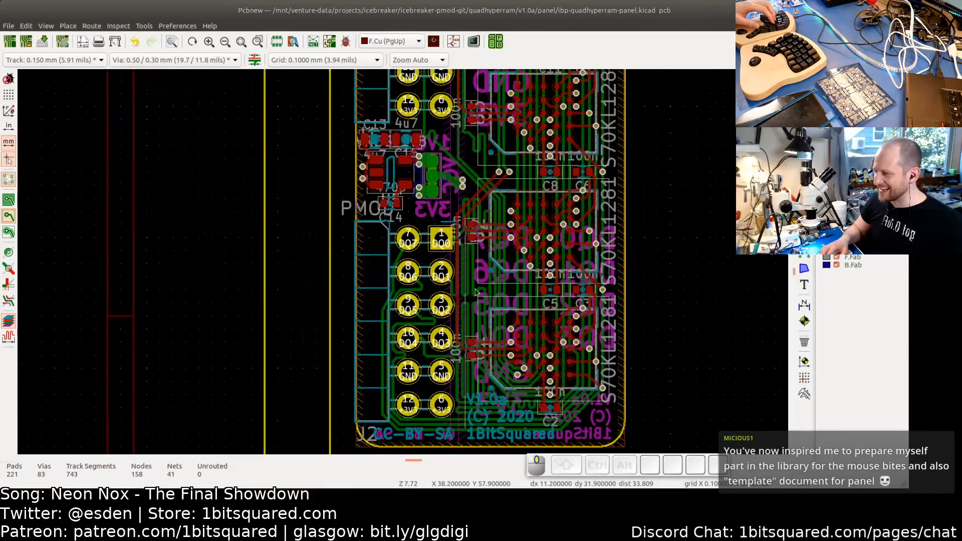
pyautogui.scroll(-3, 477, 292)
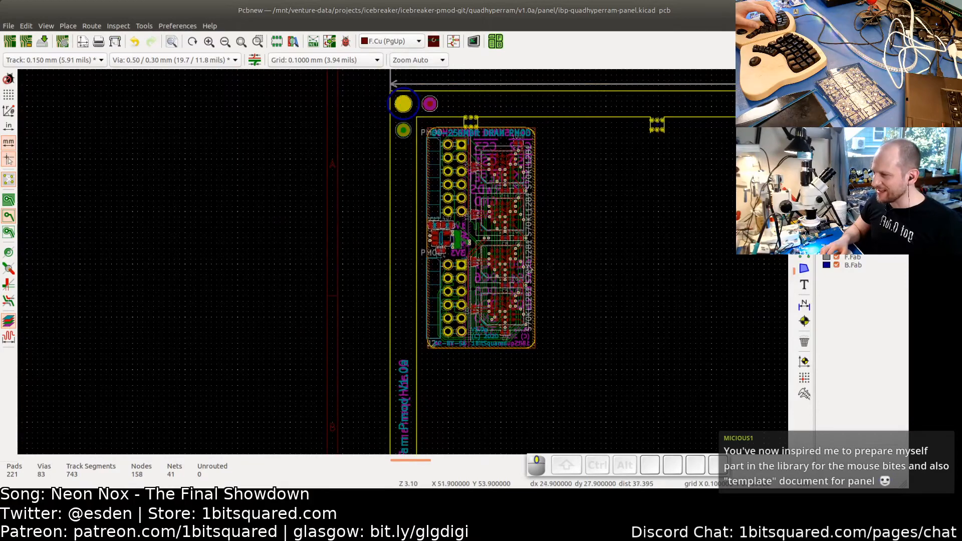
pyautogui.keyDown('ctrl'); pyautogui.hscroll(2, 485, 281); pyautogui.keyUp('ctrl')
pyautogui.scroll(-1, 484, 267)
pyautogui.moveTo(485, 278)
pyautogui.mouseDown(button='middle')
pyautogui.moveTo(479, 202)
pyautogui.moveTo(477, 293)
pyautogui.mouseUp(button='middle')
pyautogui.scroll(2, 455, 235)
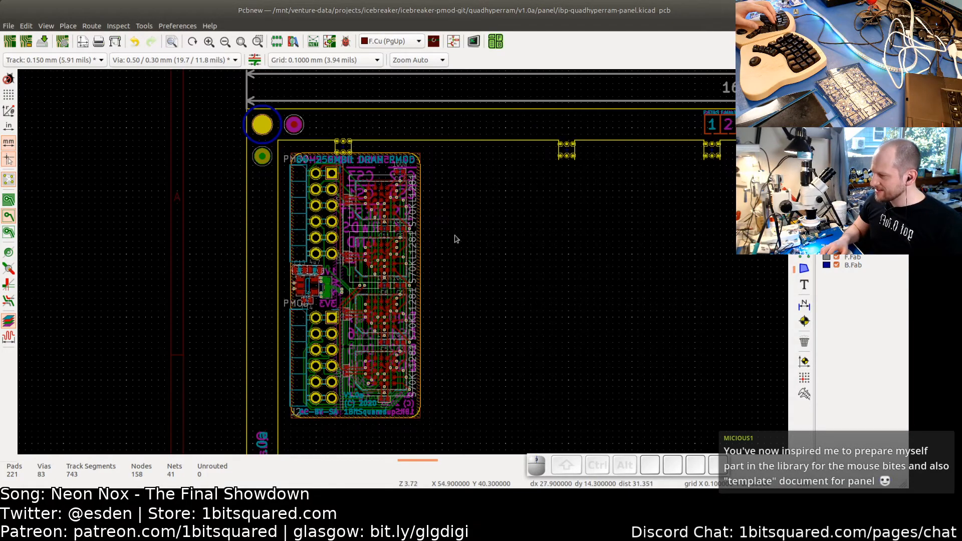
pyautogui.moveTo(473, 257); pyautogui.dragTo(453, 227, button='middle')
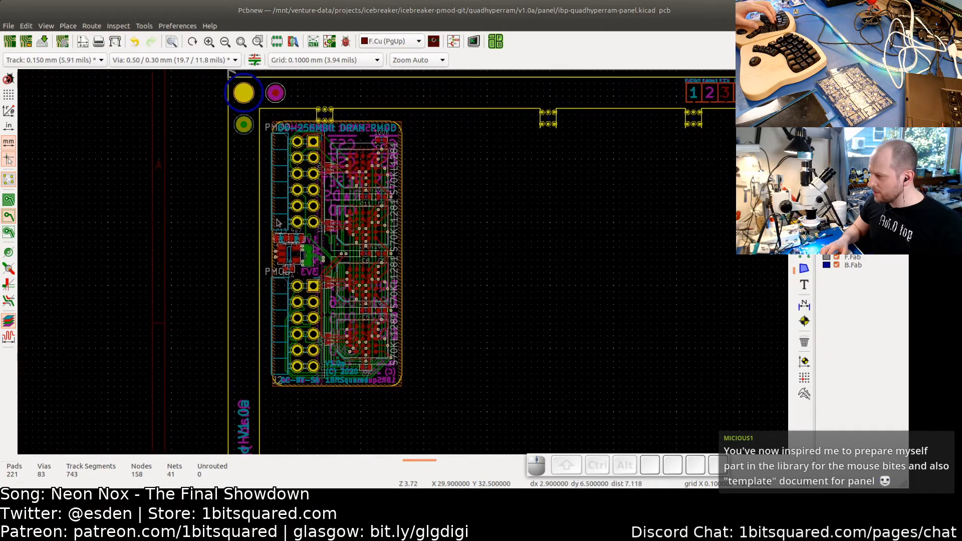
# - Zoom and pan around the board's top-left corner to inspect the mouse-bite tab against the panel frame
pyautogui.scroll(3, 275, 238)
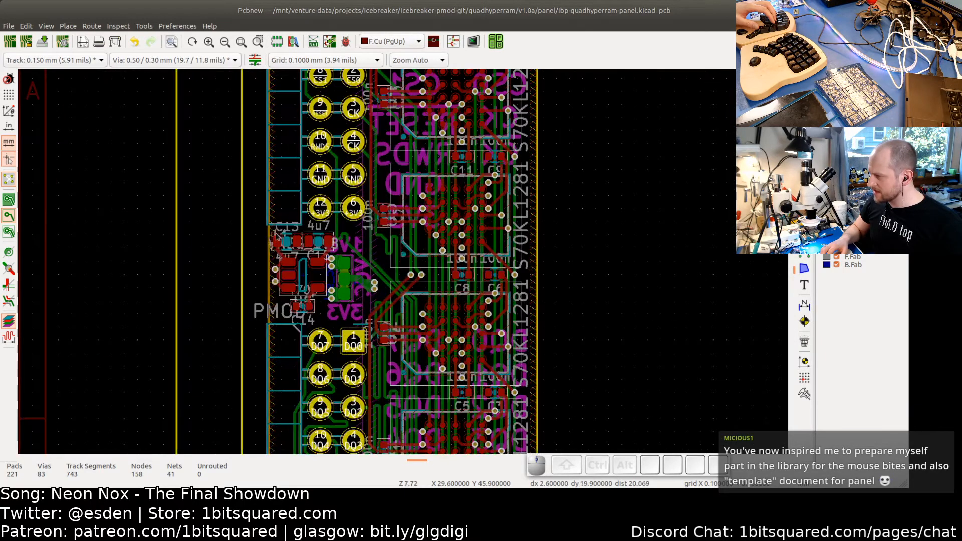
pyautogui.scroll(-3, 275, 238)
pyautogui.moveTo(462, 249); pyautogui.dragTo(443, 234, button='middle')
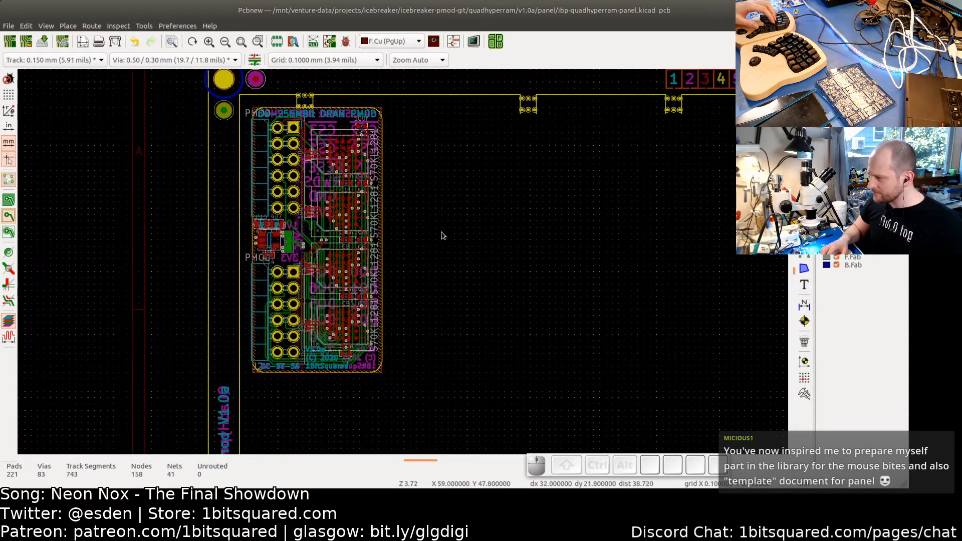
pyautogui.scroll(-1, 444, 235)
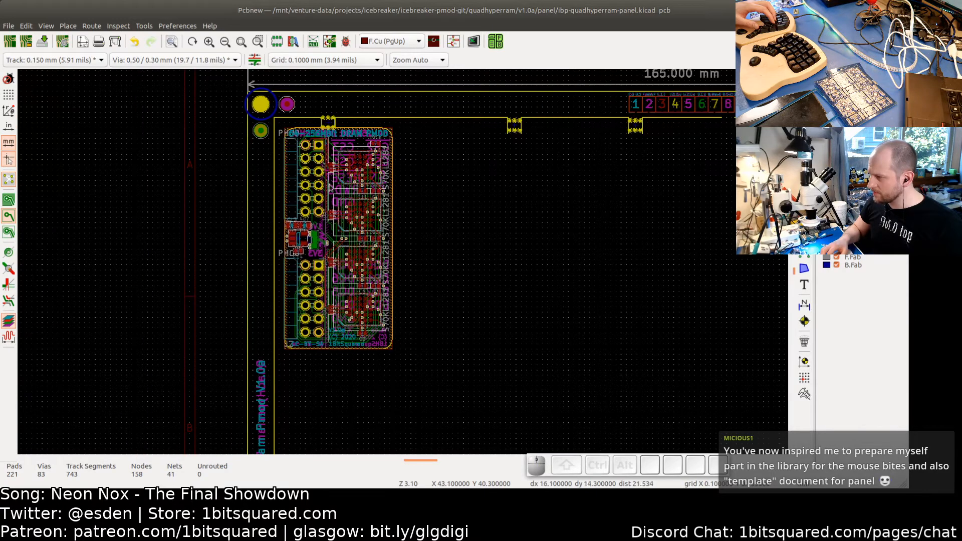
pyautogui.scroll(3, 339, 153)
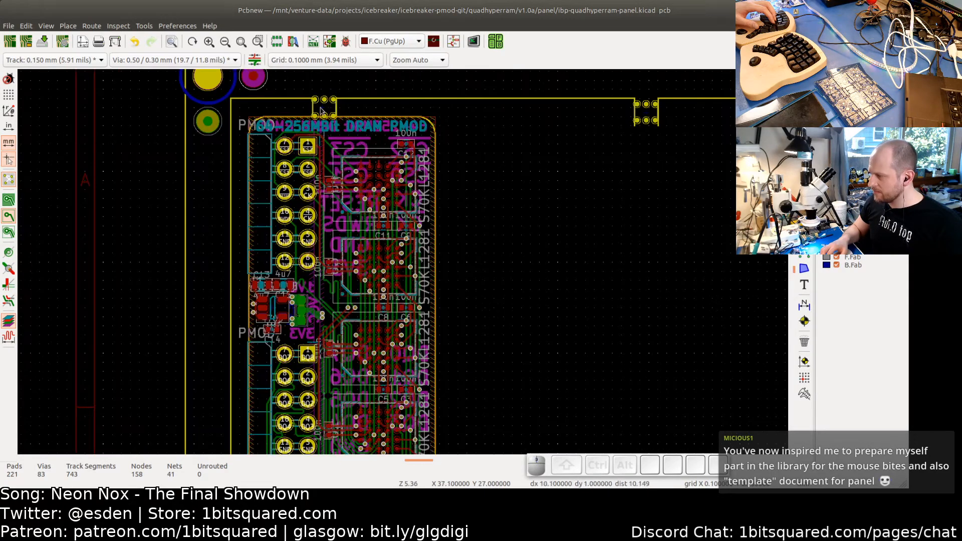
pyautogui.scroll(-2, 377, 238)
pyautogui.moveTo(481, 268); pyautogui.dragTo(477, 222, button='middle')
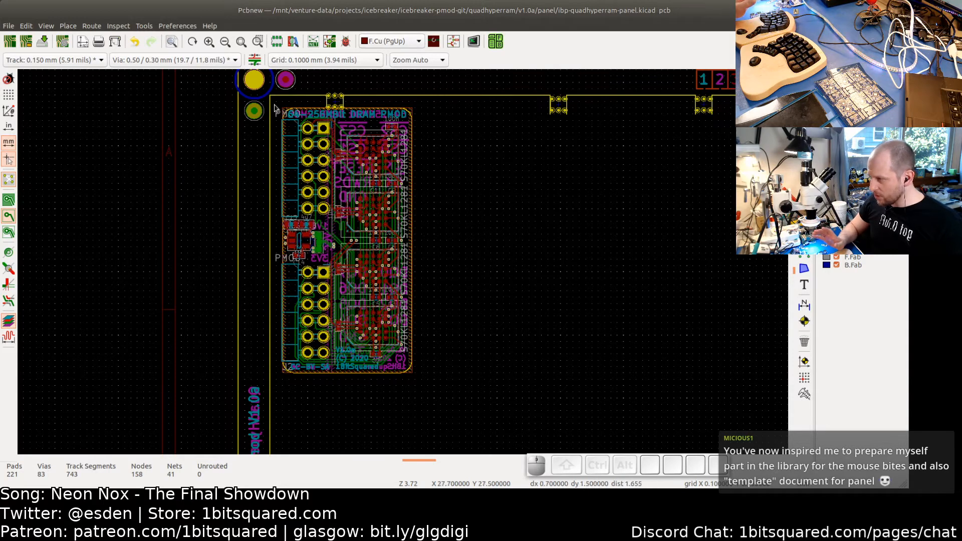
pyautogui.moveTo(276, 103); pyautogui.dragTo(432, 383)
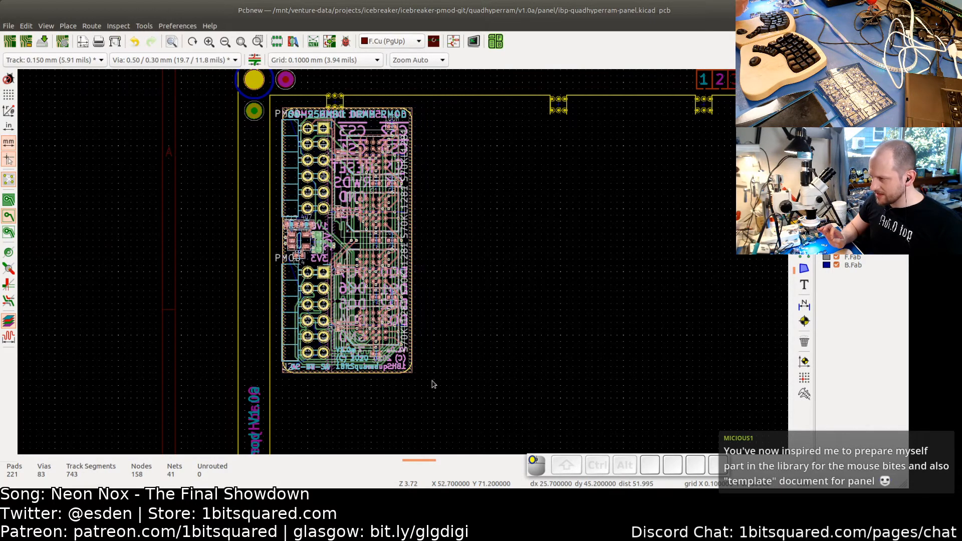
pyautogui.rightClick(353, 258)
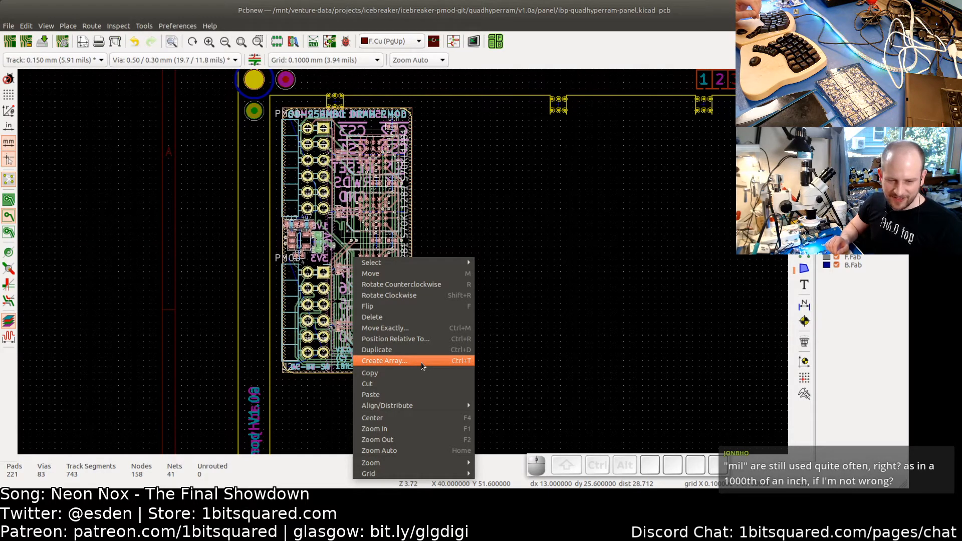
pyautogui.click(575, 300)
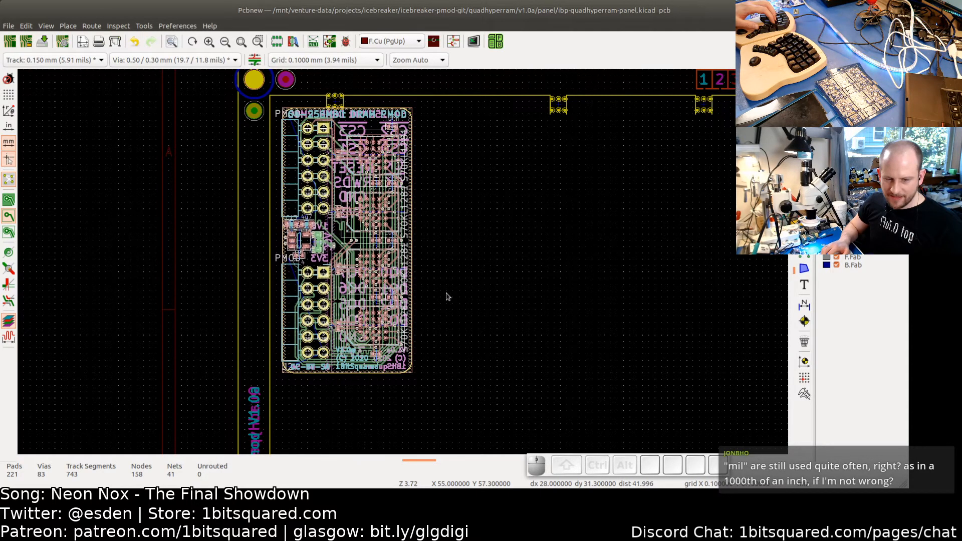
pyautogui.moveTo(442, 289); pyautogui.dragTo(526, 339, button='middle')
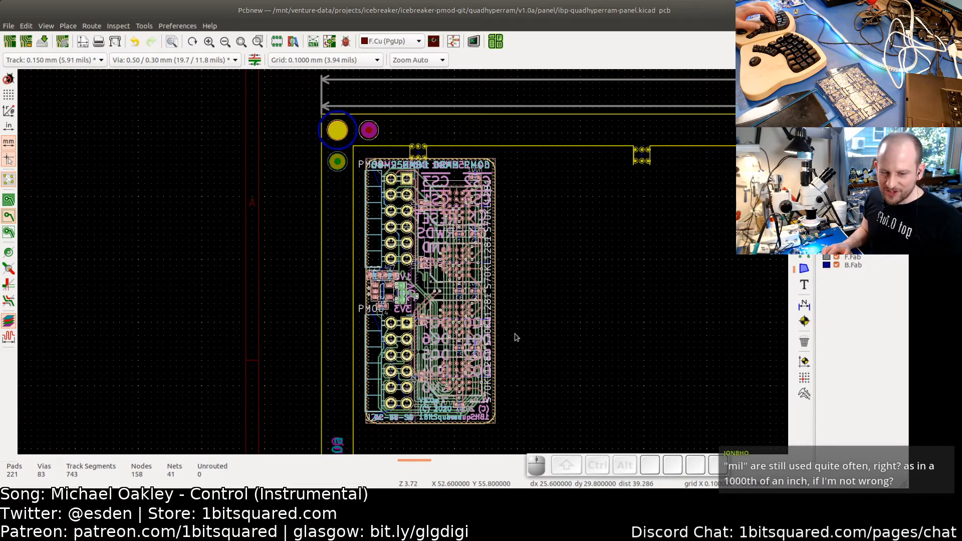
pyautogui.click(535, 248)
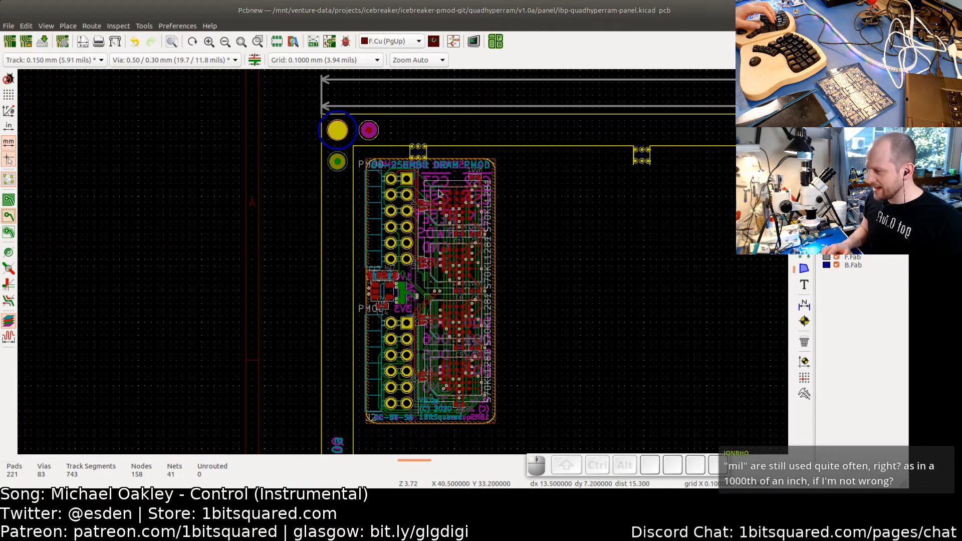
# - Zoom into the top-left tab and measure the distance from the board's corner with the measure tool
pyautogui.scroll(5, 436, 234)
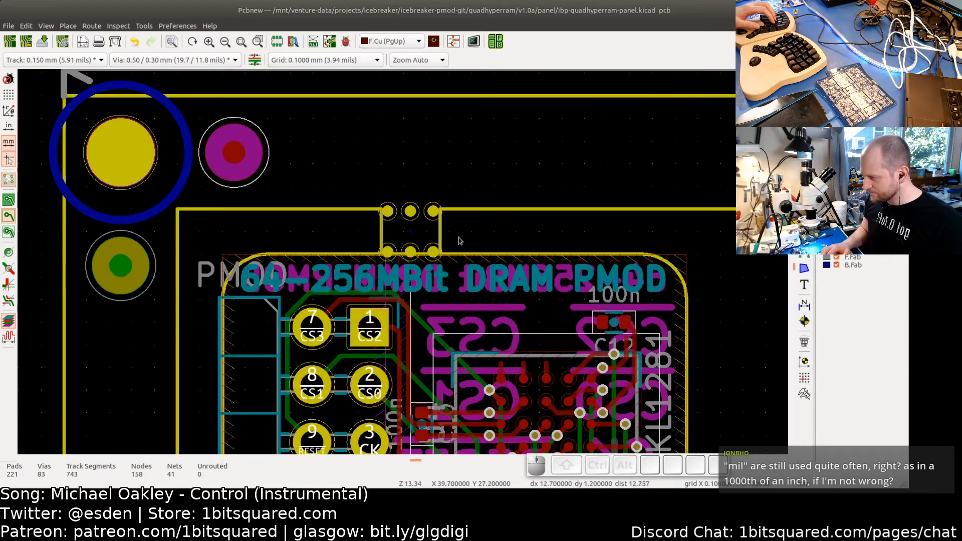
pyautogui.moveTo(481, 244); pyautogui.dragTo(438, 201, button='middle')
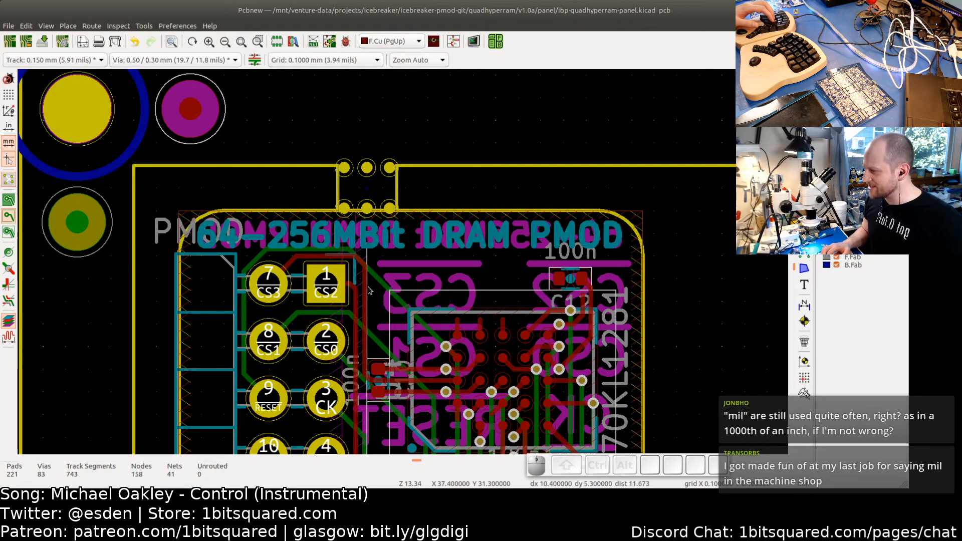
pyautogui.scroll(-3, 351, 273)
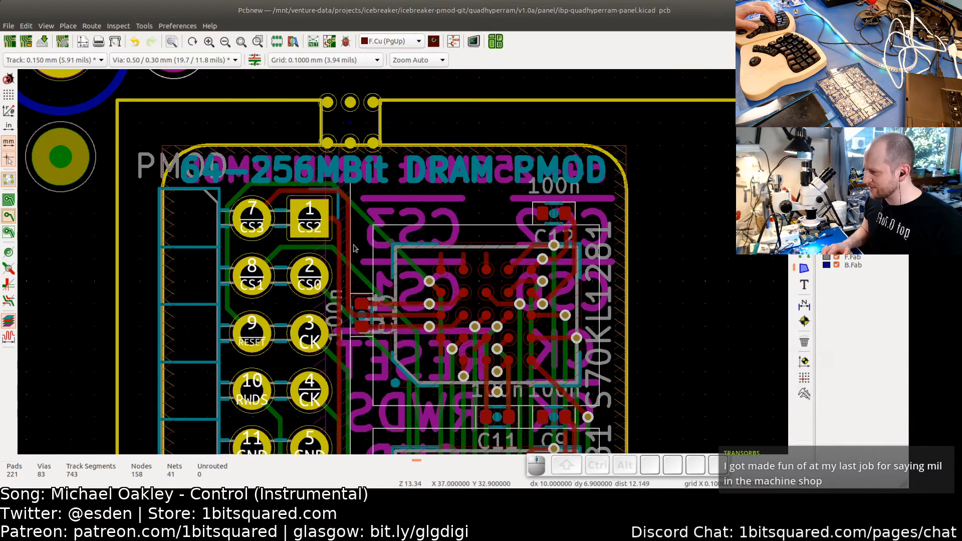
pyautogui.scroll(3, 328, 231)
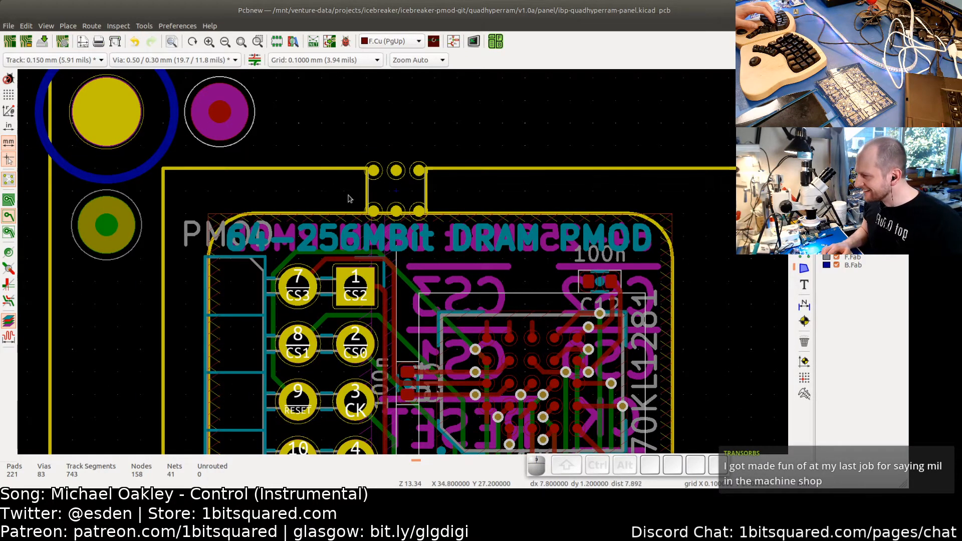
pyautogui.moveTo(440, 198); pyautogui.dragTo(343, 186)
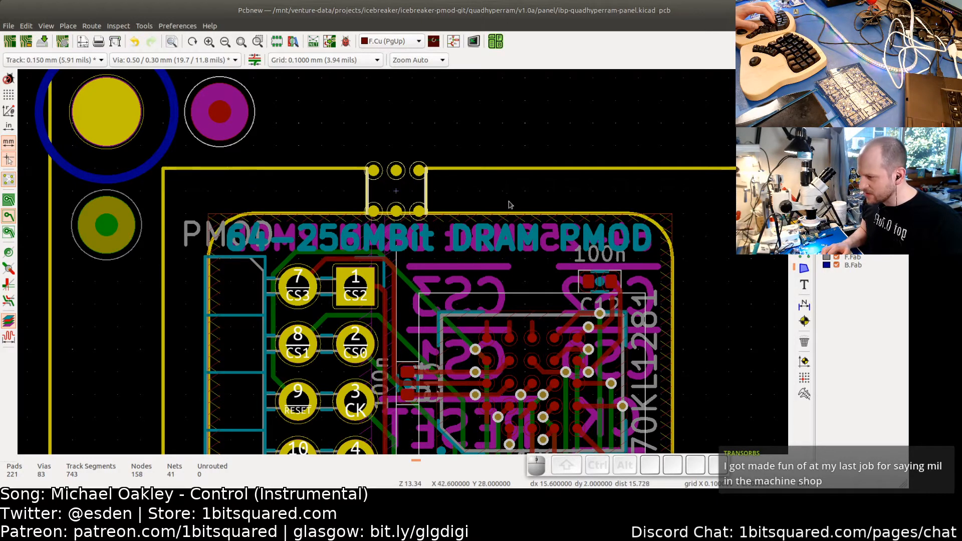
pyautogui.click(530, 203)
pyautogui.click(804, 394)
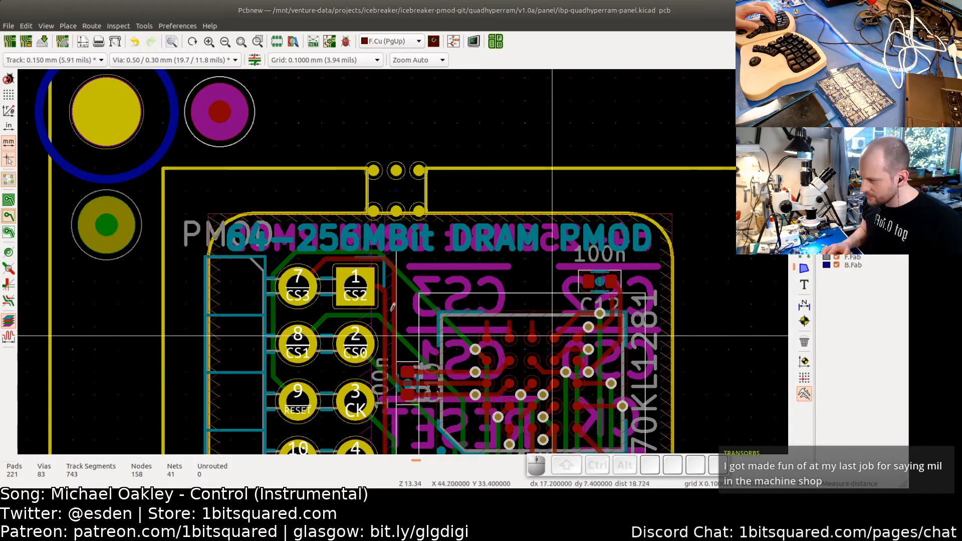
pyautogui.scroll(4, 215, 301)
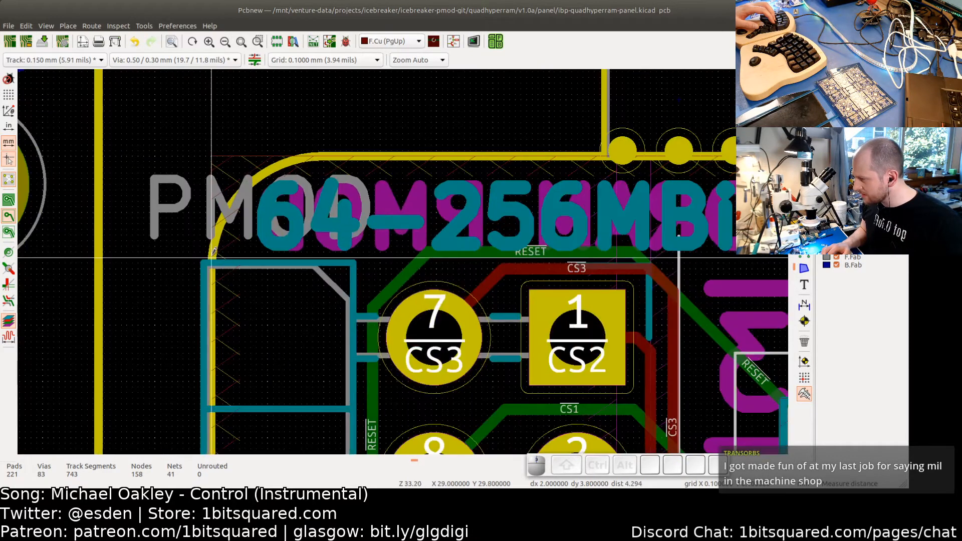
pyautogui.click(210, 258)
pyautogui.scroll(-3, 343, 259)
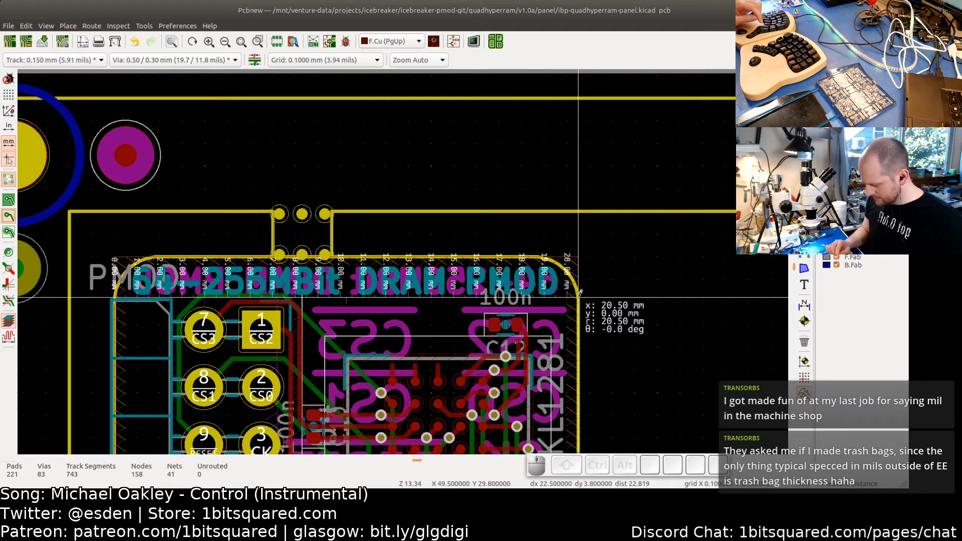
pyautogui.press('Escape')
# - Move the mouse-bite tab slightly left along the board's top edge
pyautogui.moveTo(397, 232); pyautogui.dragTo(468, 188, button='middle')
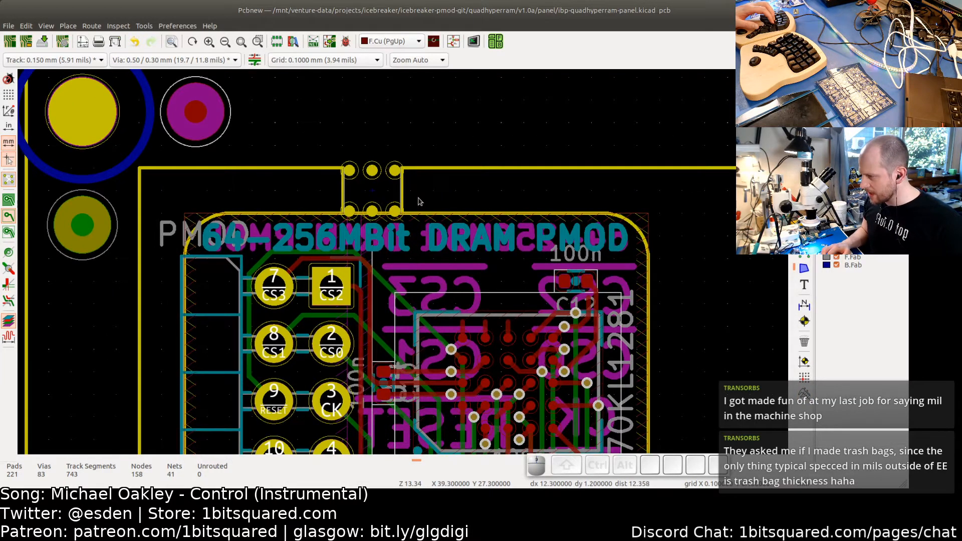
pyautogui.scroll(1, 377, 201)
pyautogui.scroll(4, 378, 192)
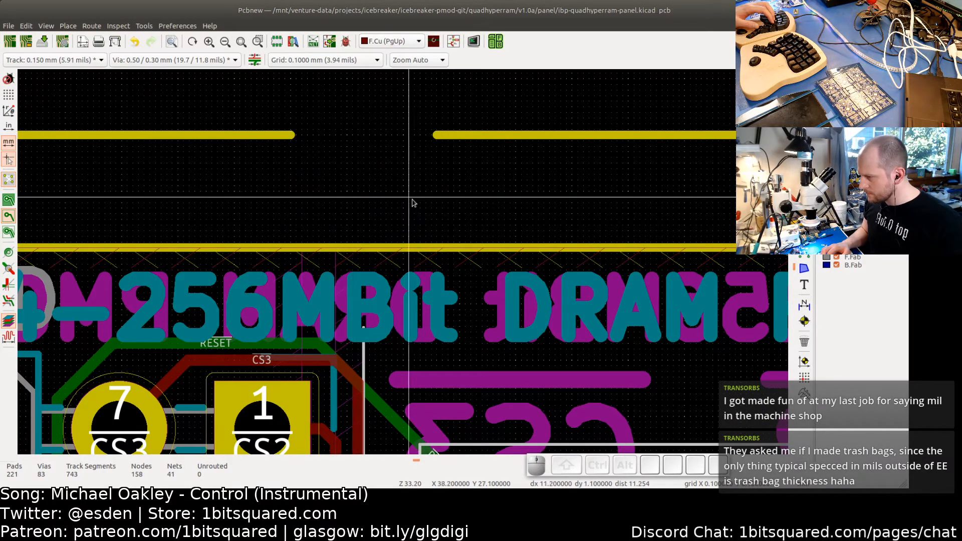
pyautogui.scroll(-4, 421, 208)
pyautogui.scroll(-5, 425, 208)
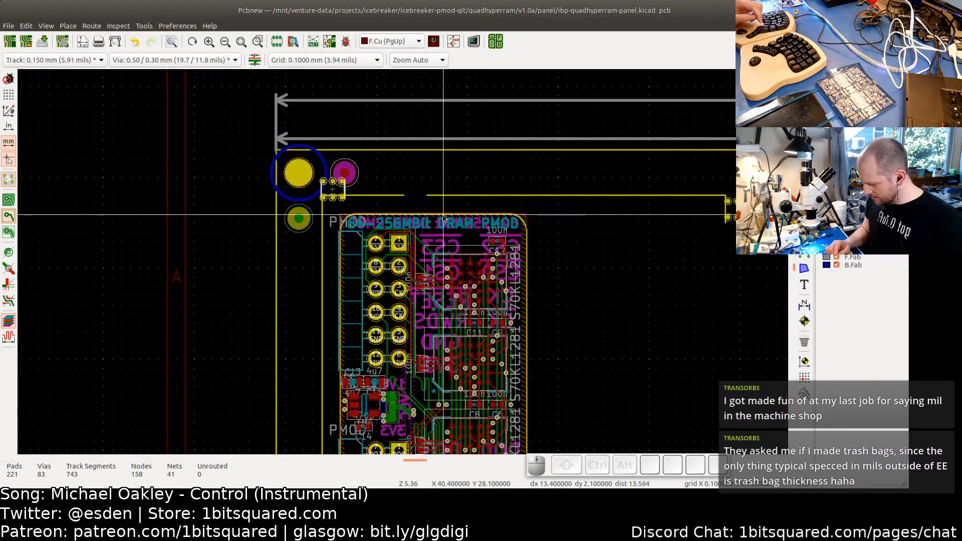
pyautogui.press('Escape')
pyautogui.press('Escape')
pyautogui.scroll(3, 443, 218)
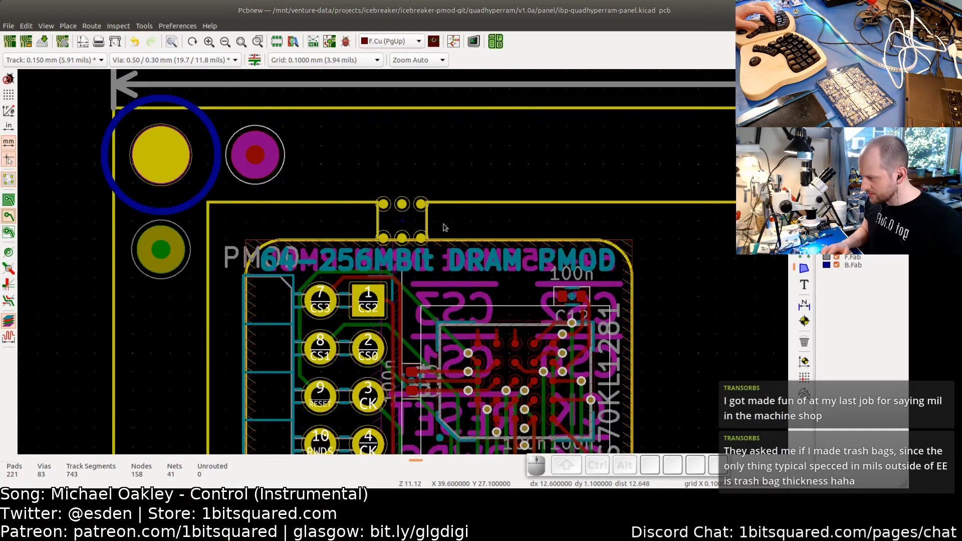
pyautogui.moveTo(444, 220); pyautogui.dragTo(368, 220)
pyautogui.scroll(8, 402, 221)
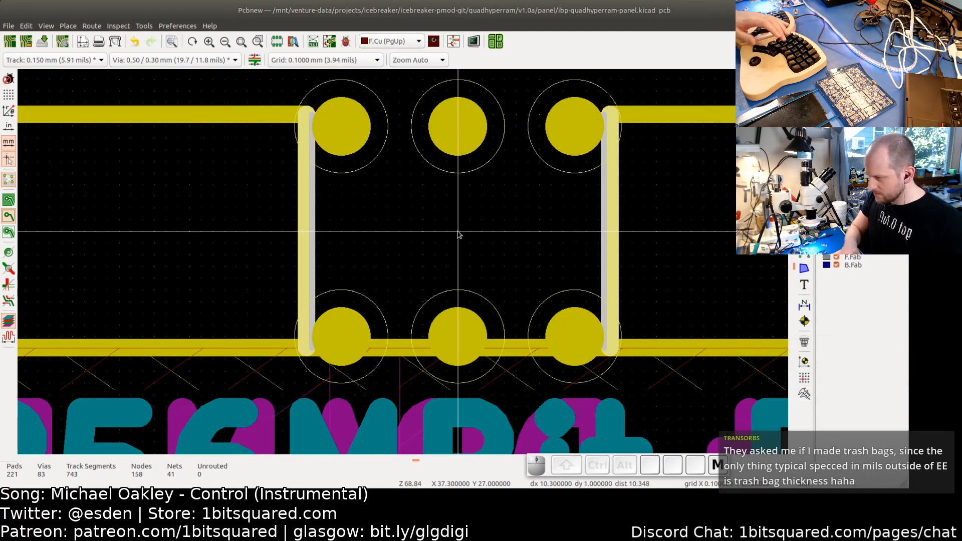
pyautogui.scroll(-1, 457, 234)
pyautogui.scroll(-5, 436, 228)
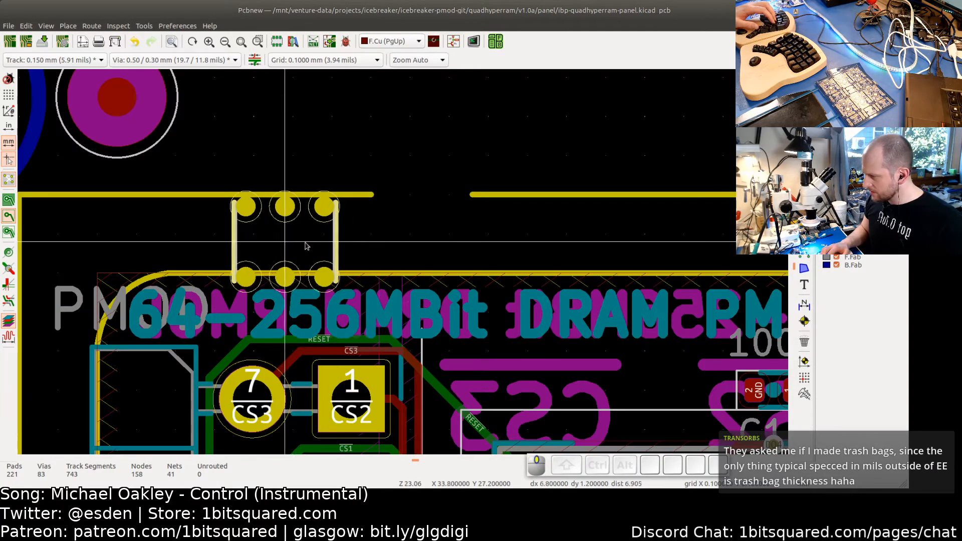
pyautogui.moveTo(351, 223); pyautogui.dragTo(604, 211)
pyautogui.moveTo(567, 206); pyautogui.dragTo(320, 185, button='middle')
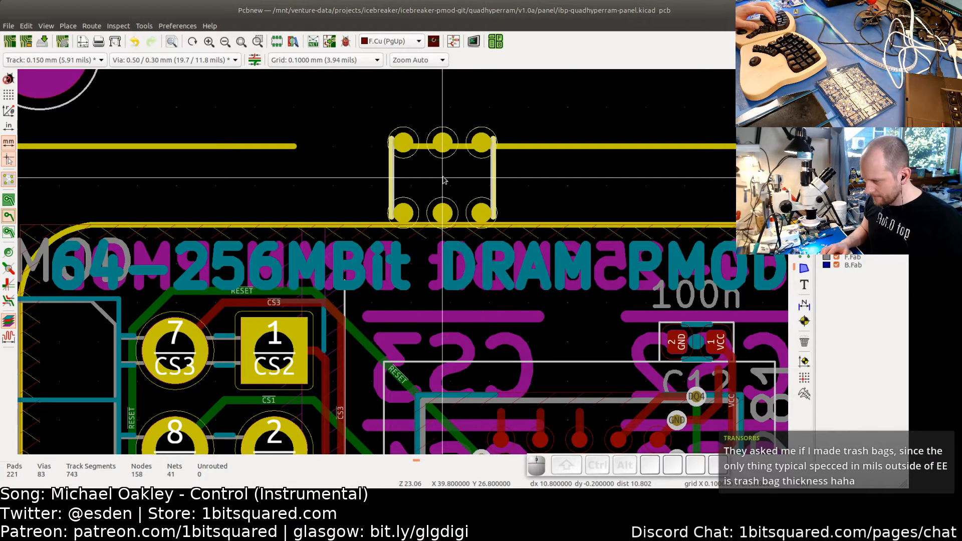
pyautogui.moveTo(443, 180); pyautogui.dragTo(420, 189)
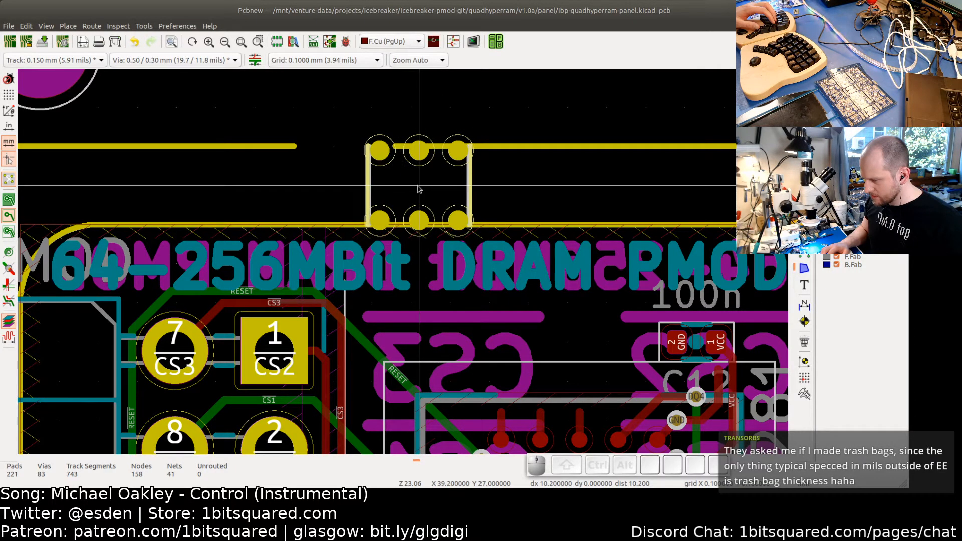
pyautogui.scroll(-2, 419, 188)
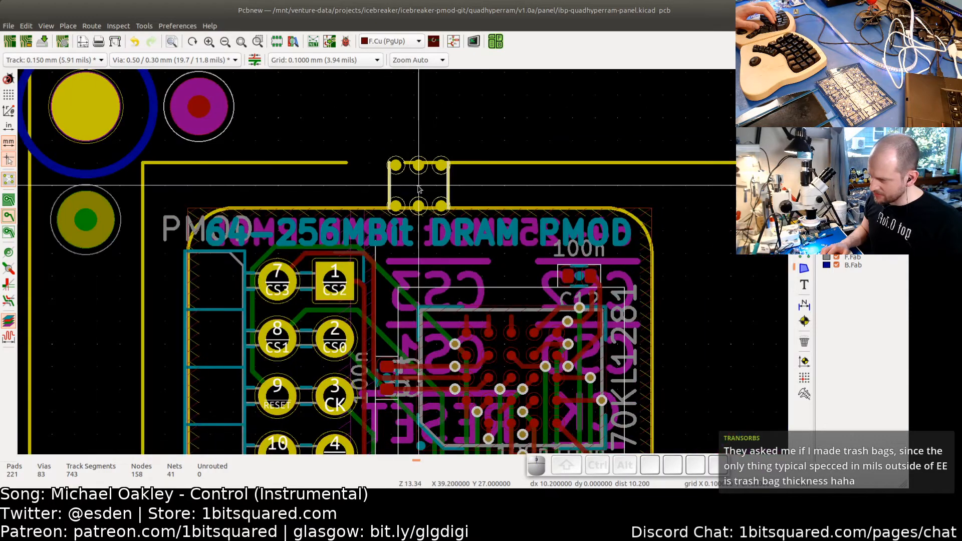
pyautogui.moveTo(419, 189); pyautogui.dragTo(415, 189)
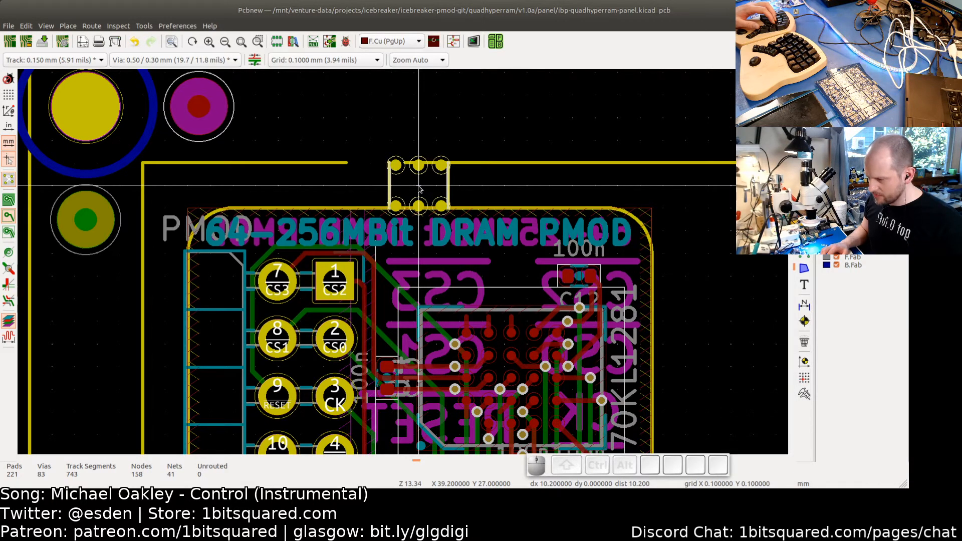
# - Shorten the panel's top Edge.Cuts line so its end meets the mouse-bite tab's right side
pyautogui.scroll(-2, 420, 189)
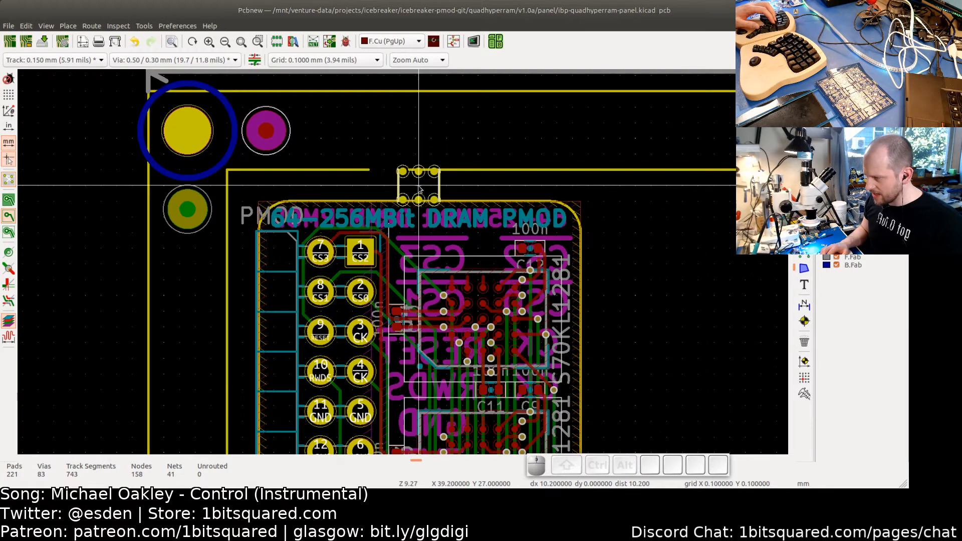
pyautogui.scroll(1, 420, 188)
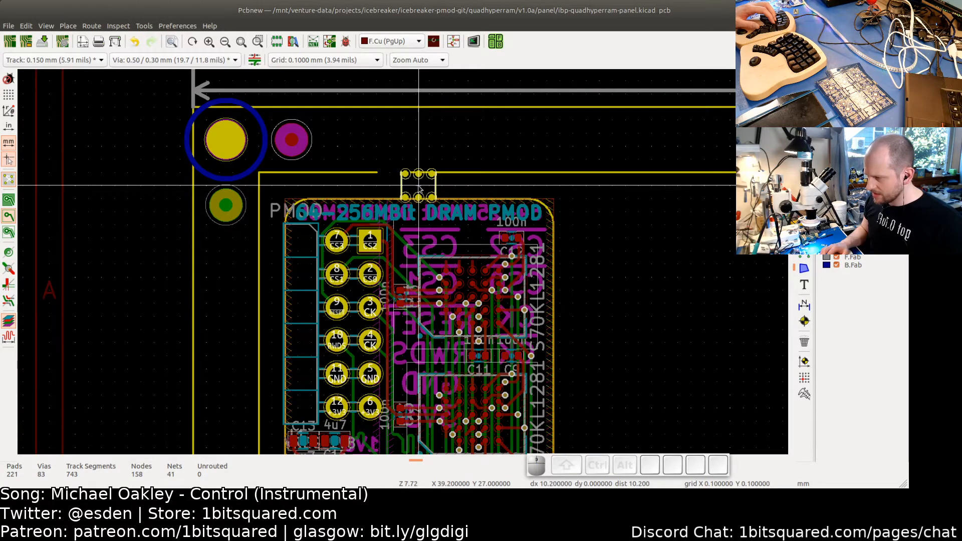
pyautogui.scroll(-4, 418, 188)
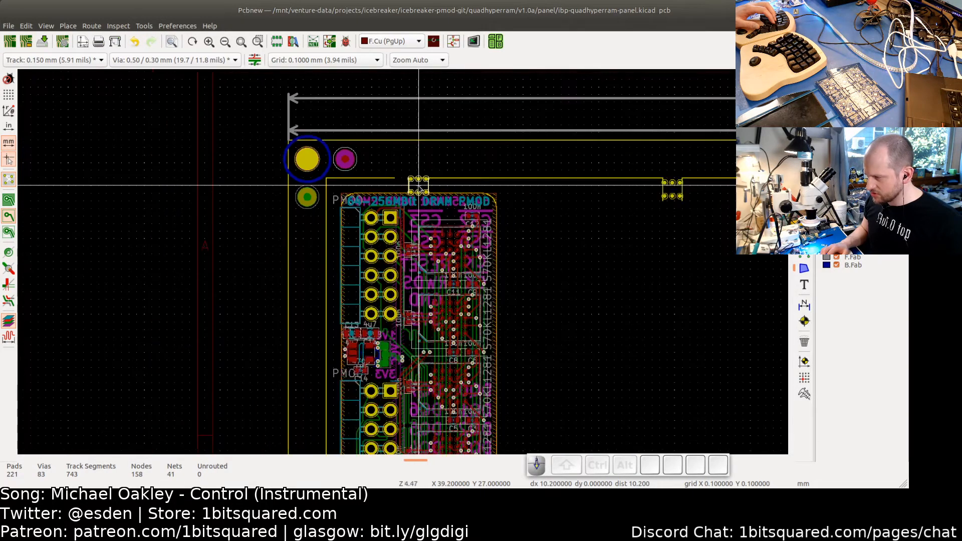
pyautogui.scroll(-1, 419, 186)
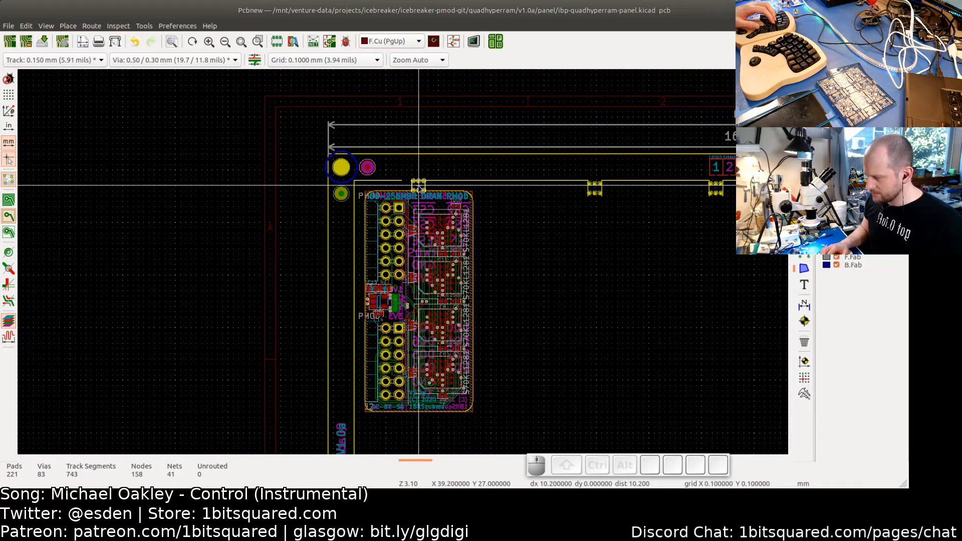
pyautogui.scroll(8, 418, 185)
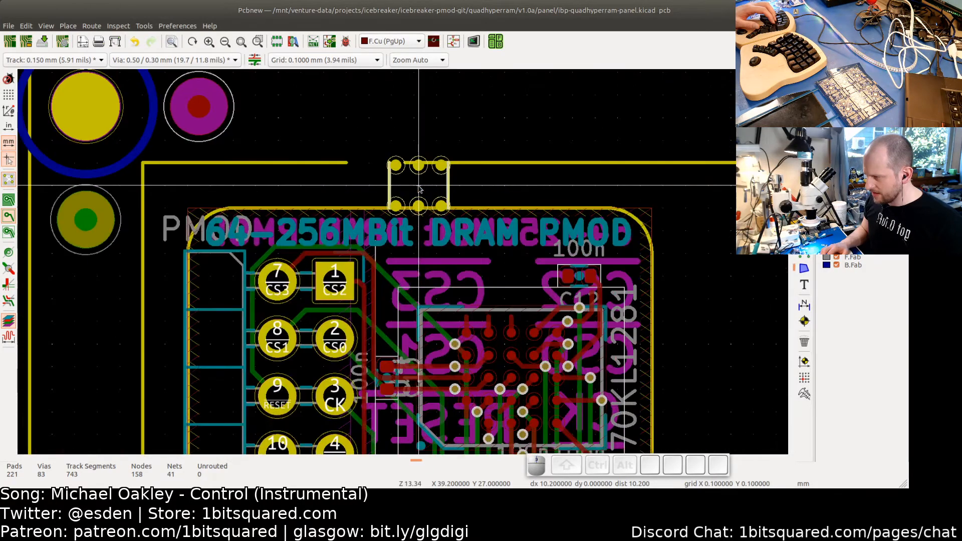
pyautogui.scroll(5, 419, 186)
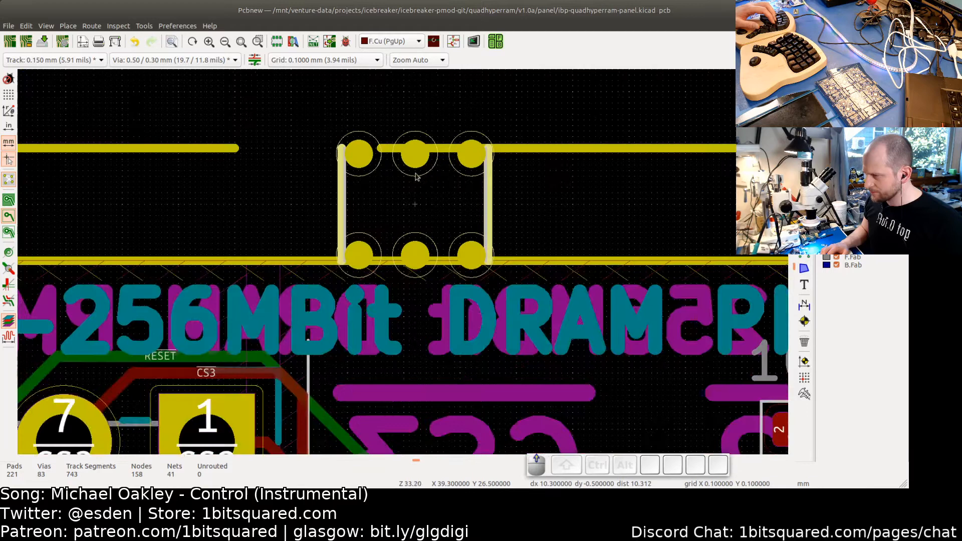
pyautogui.click(381, 148)
pyautogui.moveTo(381, 149); pyautogui.dragTo(488, 149)
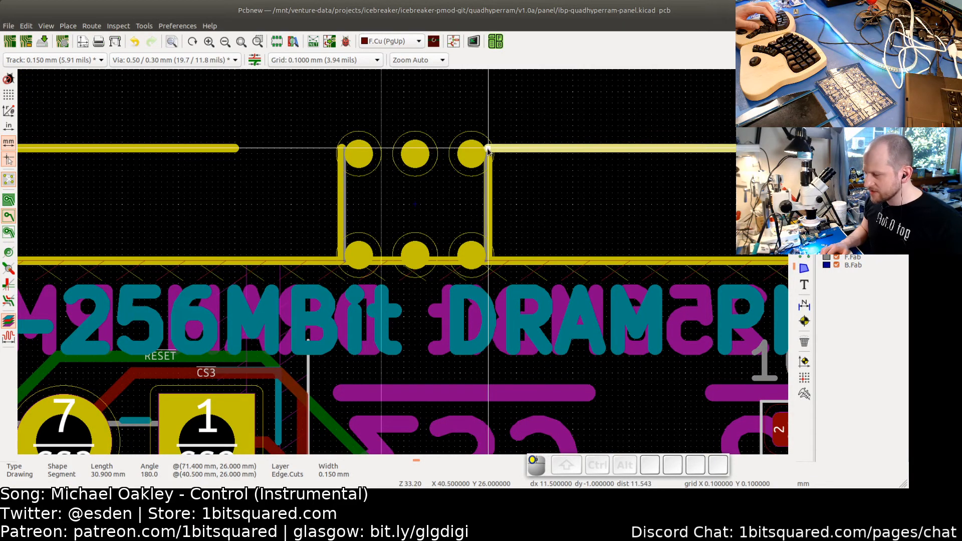
# - Extend the panel's top Edge.Cuts line on the left so its end meets the mouse-bite tab's left side
pyautogui.click(234, 149)
pyautogui.moveTo(238, 148); pyautogui.dragTo(342, 149)
pyautogui.click(311, 200)
# - Examine the board's placement and the mouse-bite tabs across the whole panel
pyautogui.scroll(-8, 378, 238)
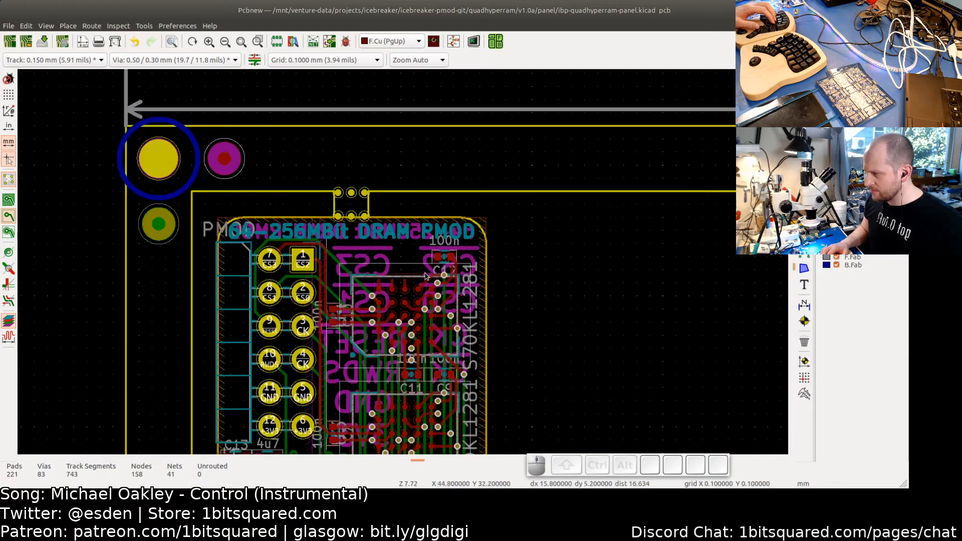
pyautogui.moveTo(491, 300); pyautogui.dragTo(494, 229, button='middle')
pyautogui.moveTo(508, 275)
pyautogui.mouseDown(button='middle')
pyautogui.moveTo(508, 218)
pyautogui.moveTo(514, 312)
pyautogui.mouseUp(button='middle')
pyautogui.scroll(-2, 604, 275)
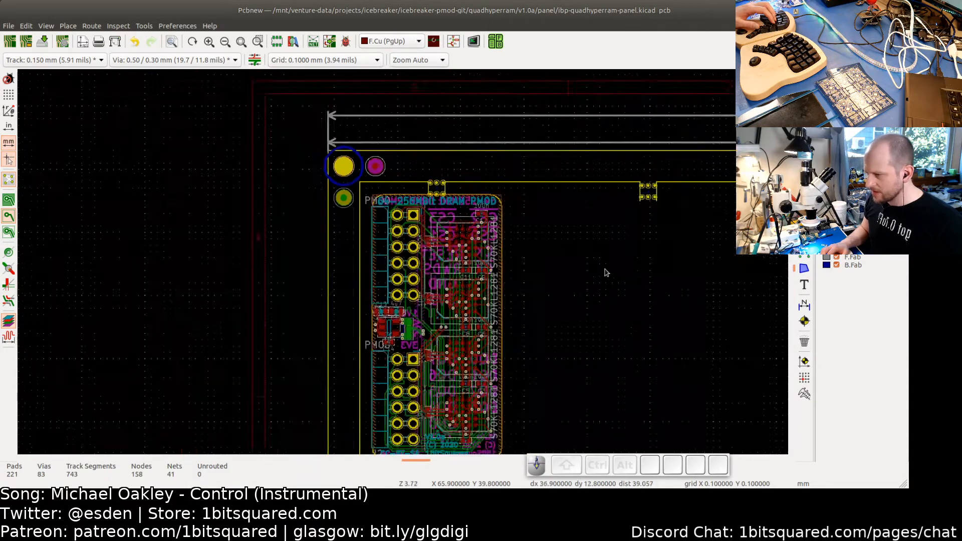
pyautogui.moveTo(585, 291); pyautogui.dragTo(537, 257, button='middle')
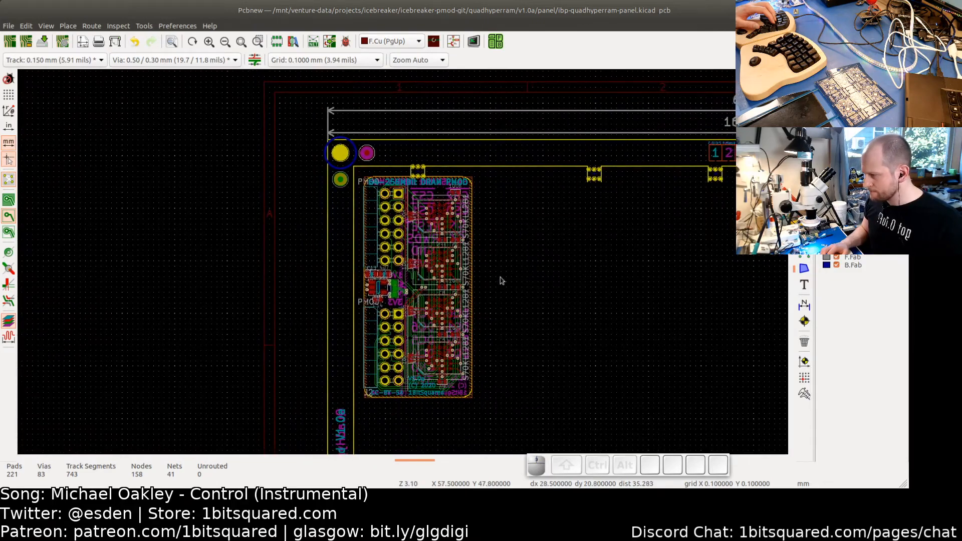
pyautogui.scroll(3, 357, 282)
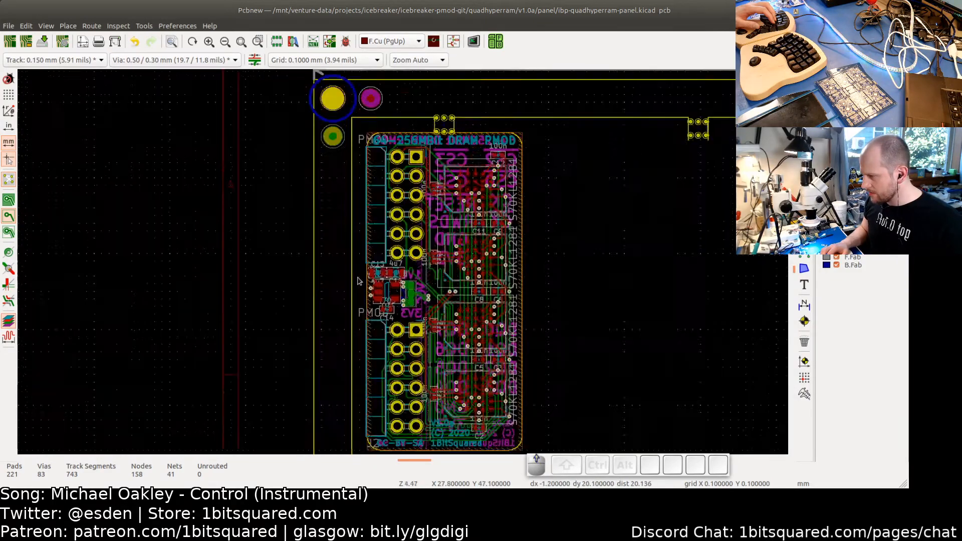
pyautogui.scroll(4, 368, 314)
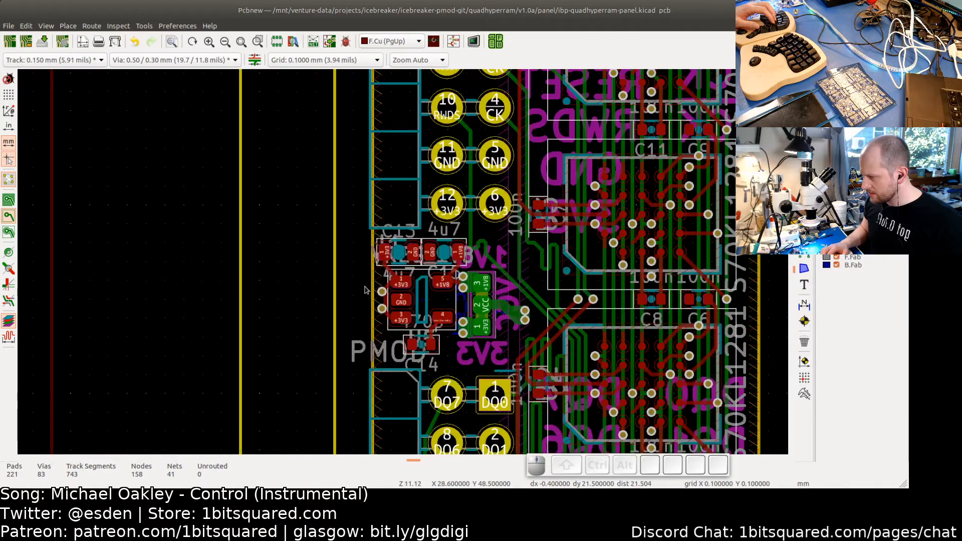
pyautogui.scroll(-3, 349, 283)
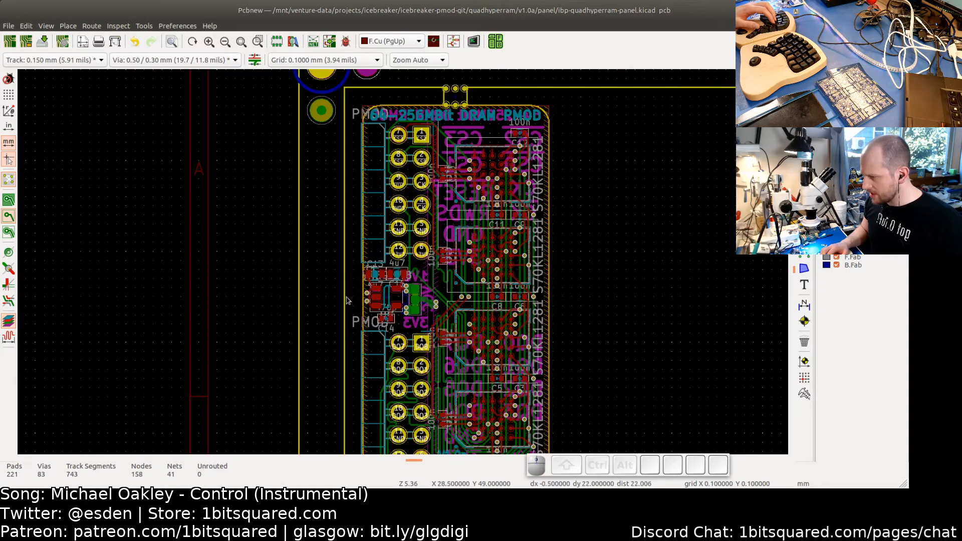
pyautogui.scroll(-3, 347, 301)
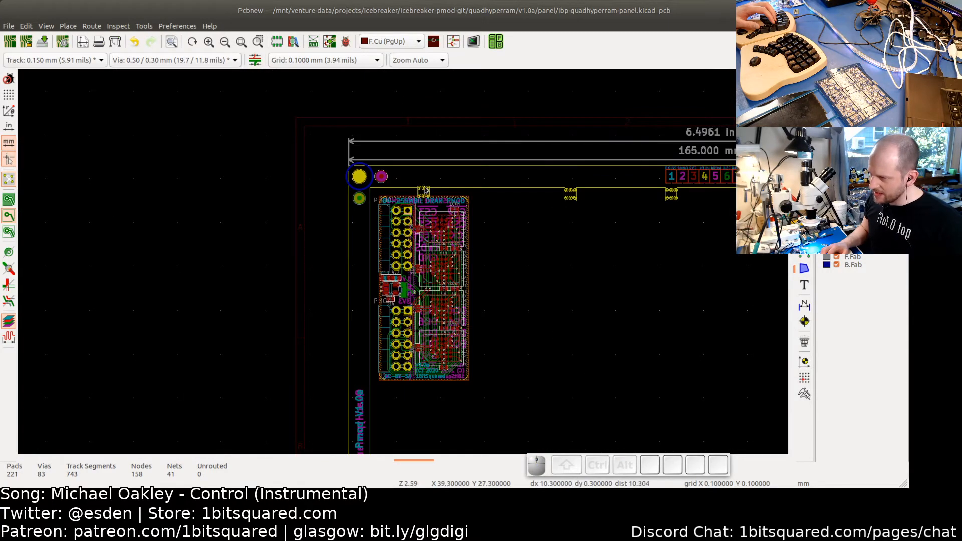
pyautogui.scroll(-3, 459, 243)
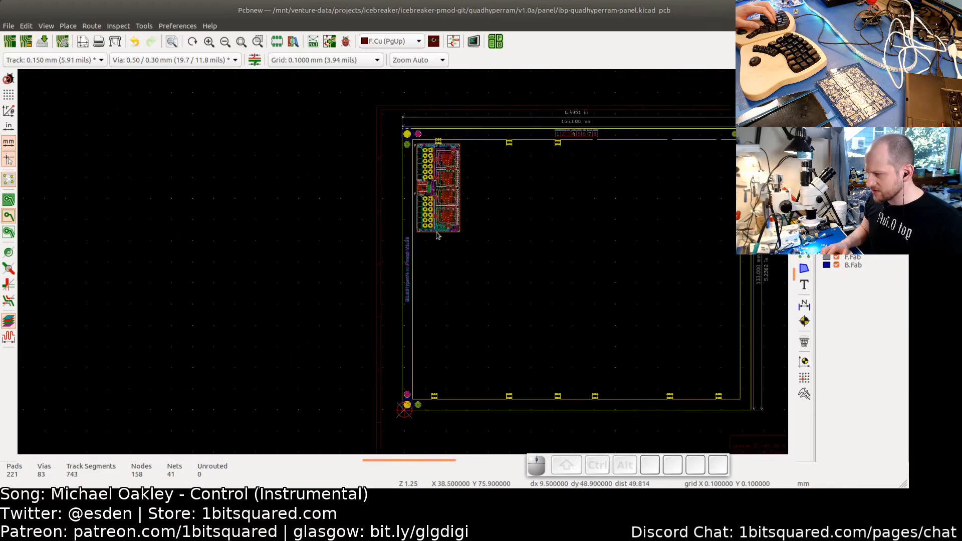
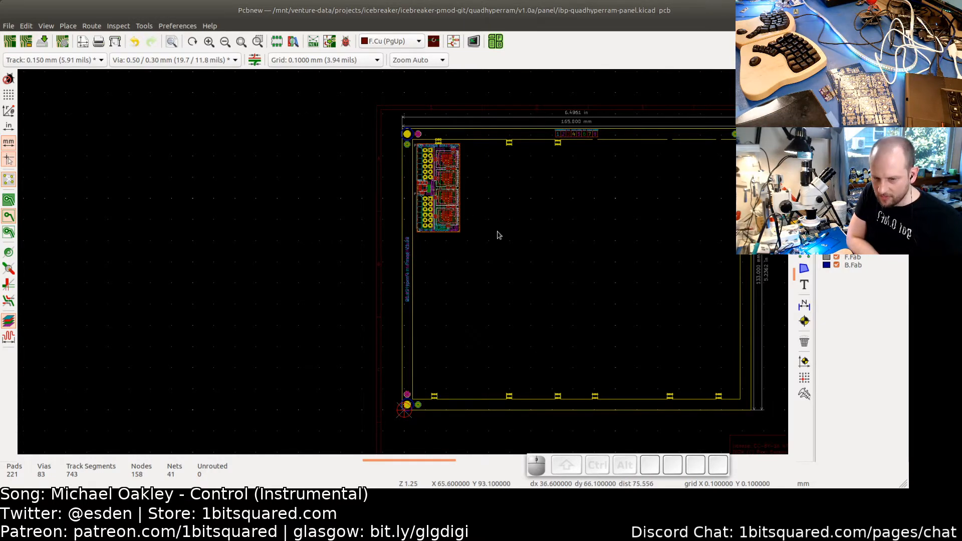
# - Examine the board's position within the panel frame and the fab notes area beside it
pyautogui.scroll(3, 471, 240)
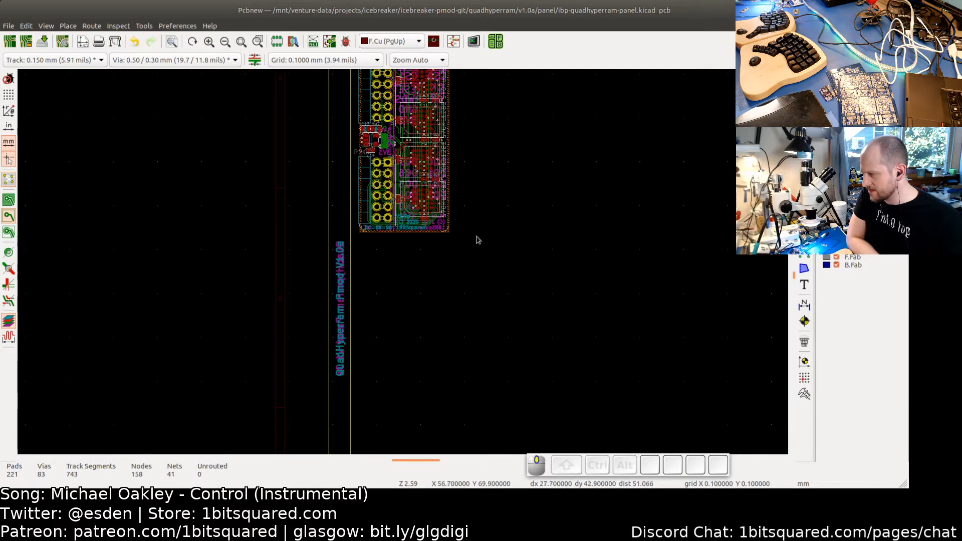
pyautogui.scroll(-3, 391, 329)
pyautogui.moveTo(389, 325); pyautogui.dragTo(356, 243, button='middle')
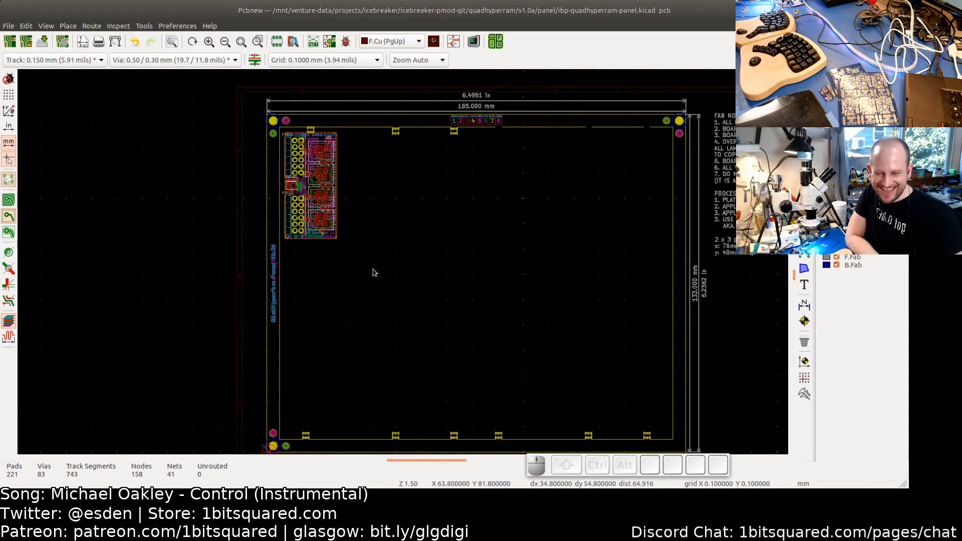
pyautogui.scroll(3, 421, 268)
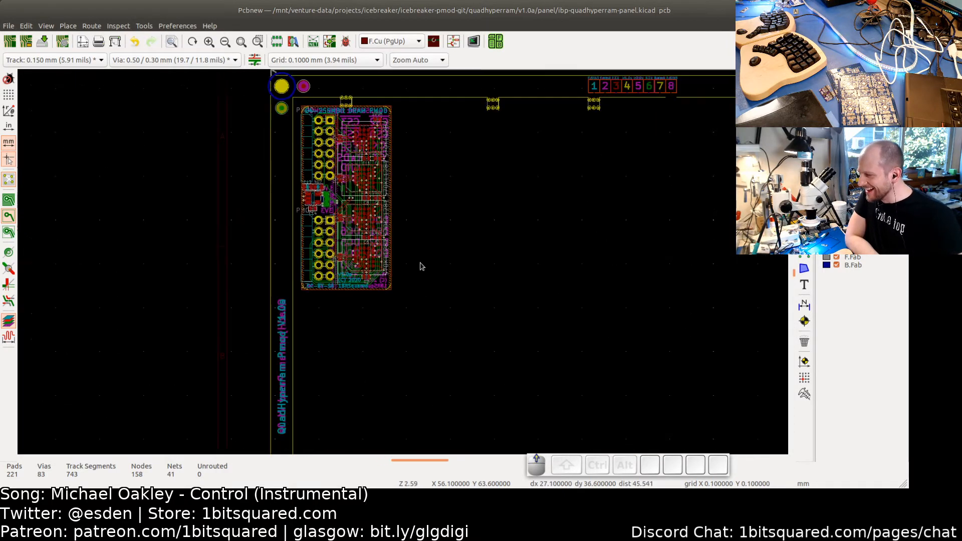
pyautogui.moveTo(441, 300); pyautogui.dragTo(481, 326, button='middle')
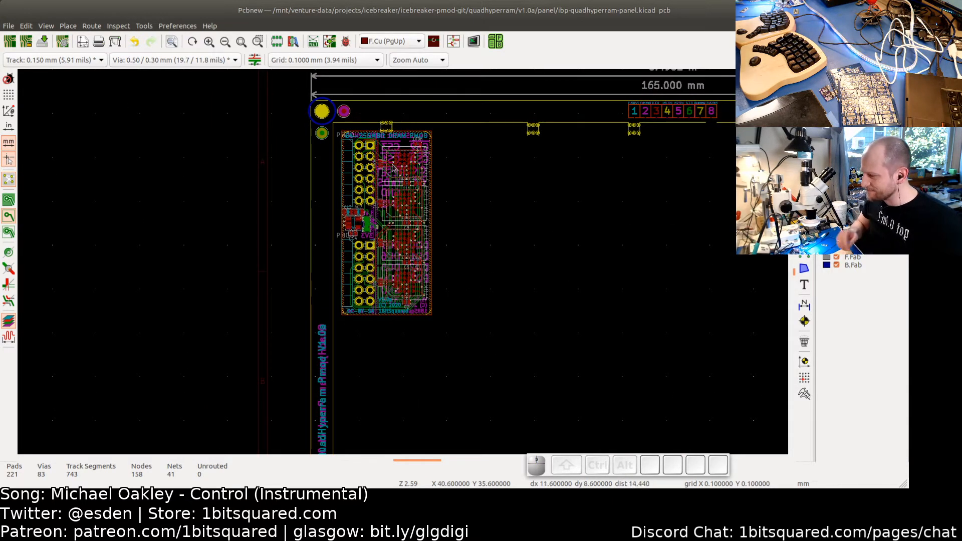
pyautogui.scroll(2, 408, 213)
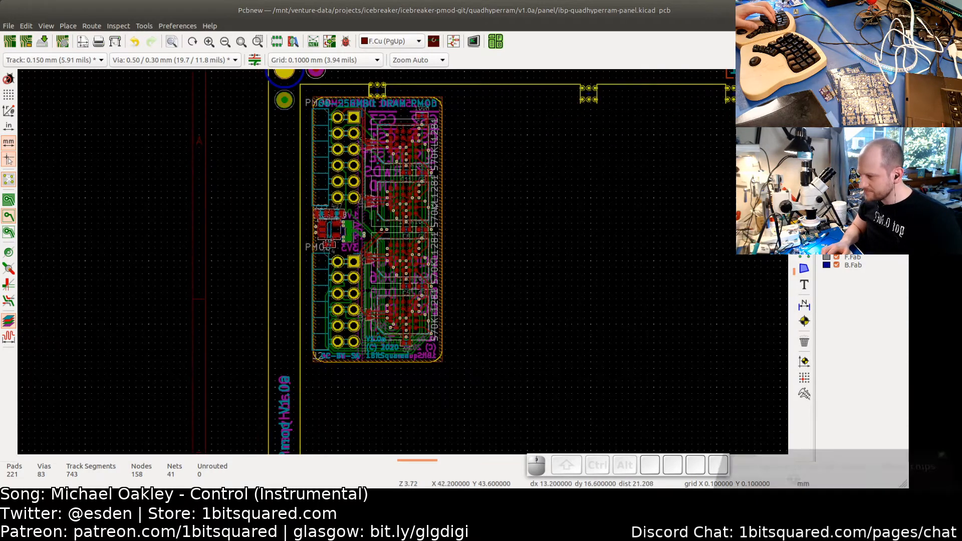
pyautogui.moveTo(569, 224); pyautogui.dragTo(421, 216, button='middle')
pyautogui.scroll(-4, 421, 217)
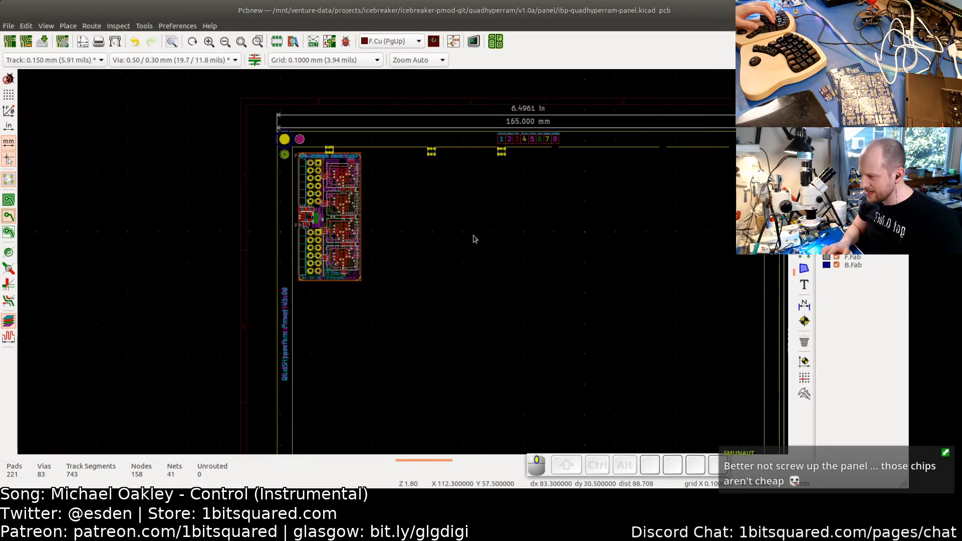
pyautogui.moveTo(475, 239); pyautogui.dragTo(455, 238, button='middle')
pyautogui.moveTo(617, 280); pyautogui.dragTo(385, 225, button='middle')
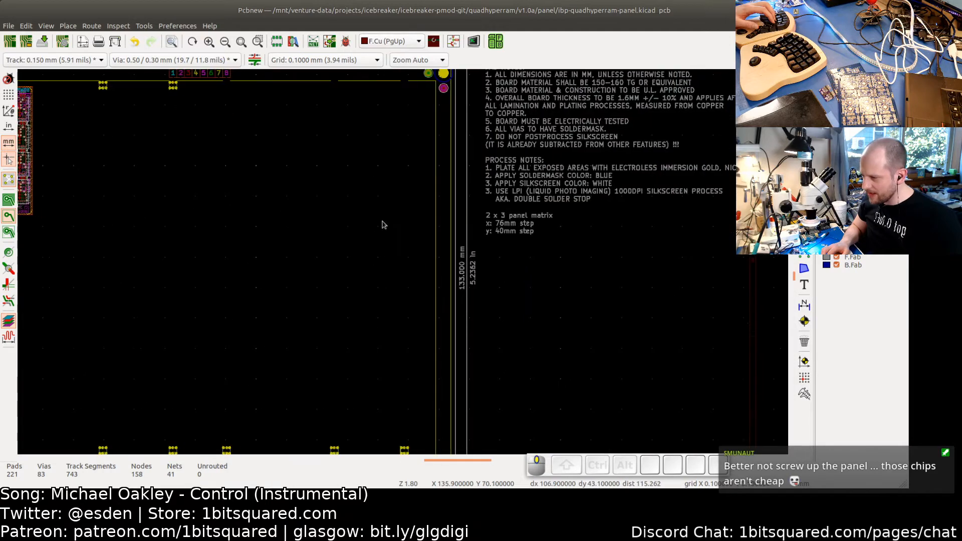
# - Edit the panel matrix note to read "5 x 2 panel matrix" and "x: 22.5mm step"
pyautogui.scroll(4, 481, 224)
pyautogui.click(530, 229)
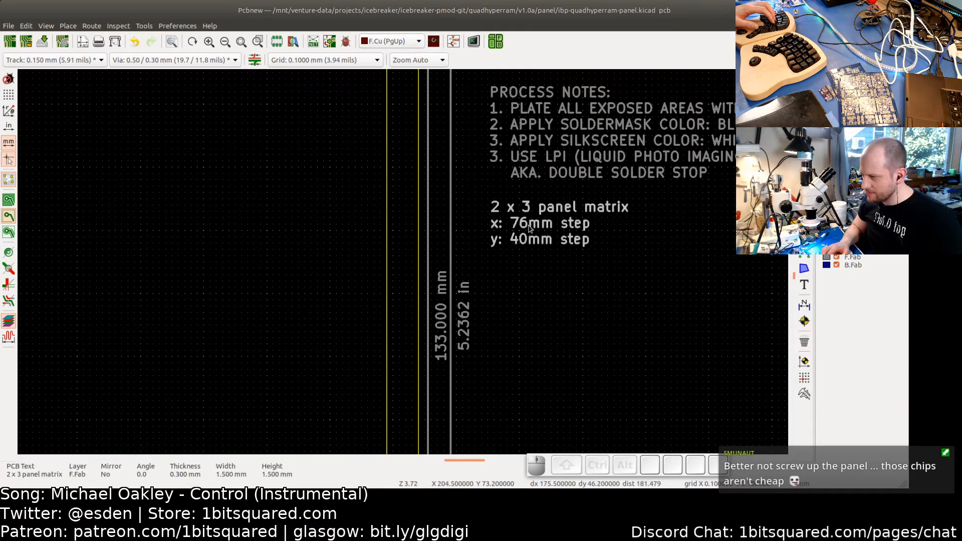
pyautogui.doubleClick(530, 229)
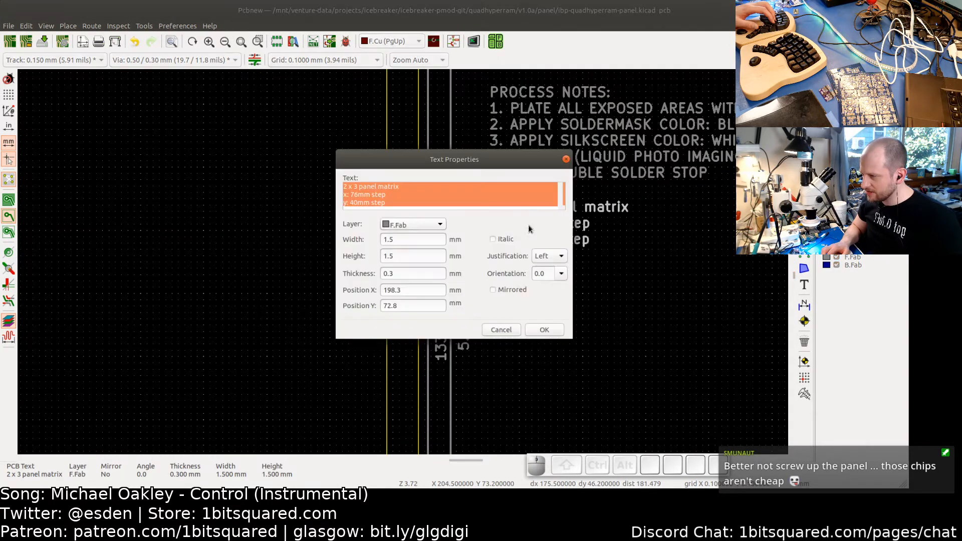
pyautogui.click(350, 187)
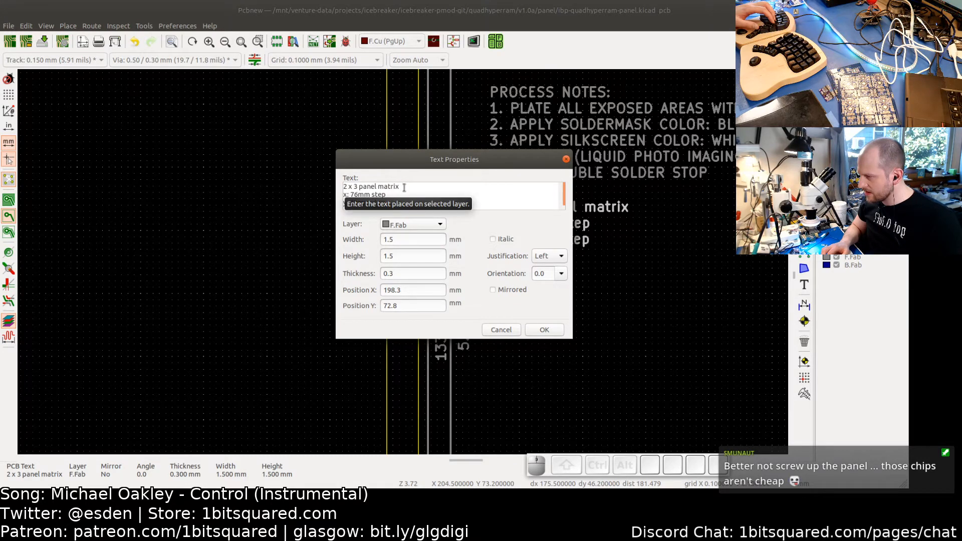
pyautogui.press('BackSpace')
pyautogui.press('BackSpace')
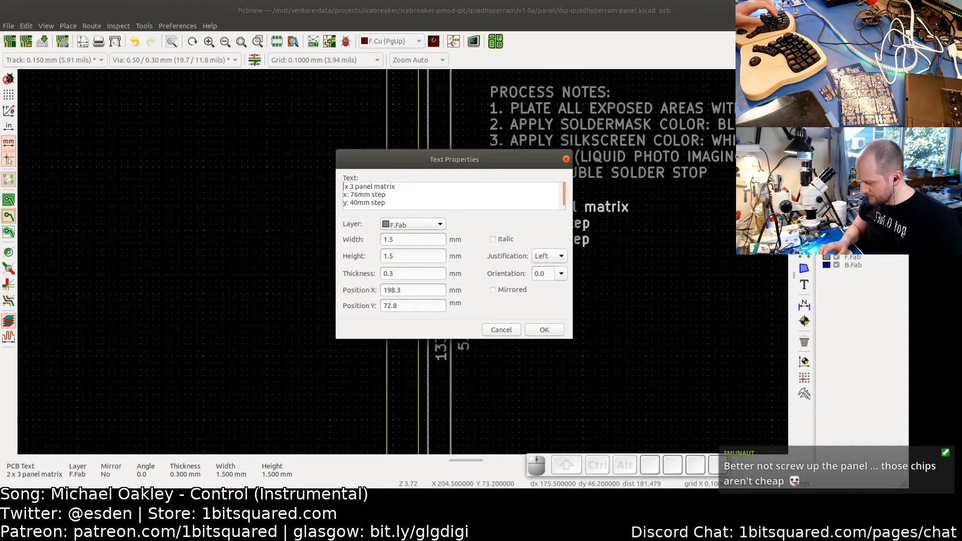
pyautogui.write('5')
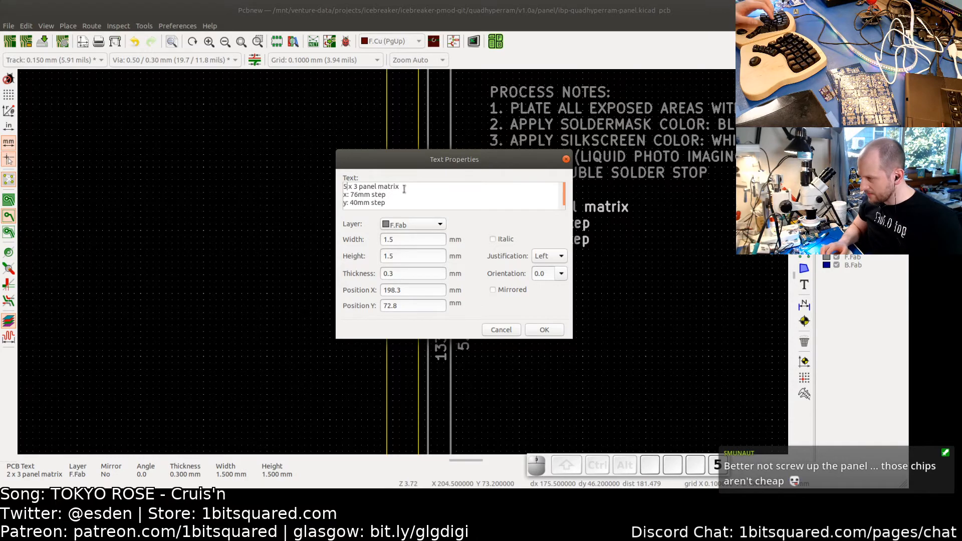
pyautogui.click(357, 186)
pyautogui.press('BackSpace')
pyautogui.press('BackSpace')
pyautogui.write('2')
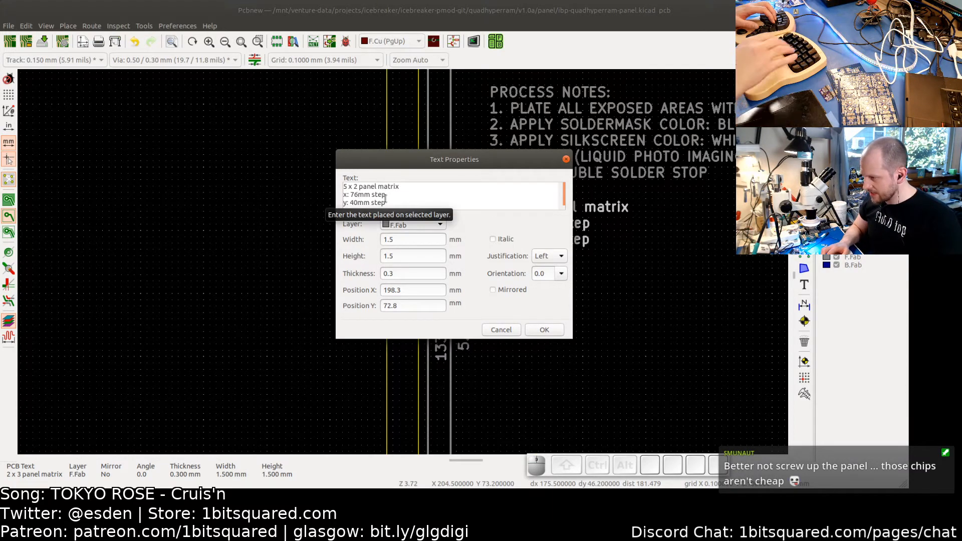
pyautogui.press('BackSpace')
pyautogui.press('BackSpace')
pyautogui.write('20')
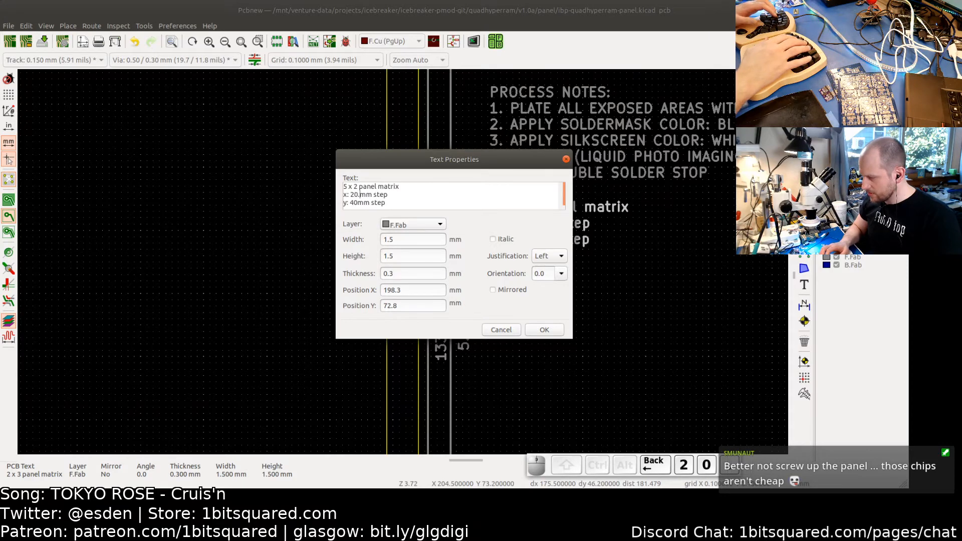
pyautogui.write('.5')
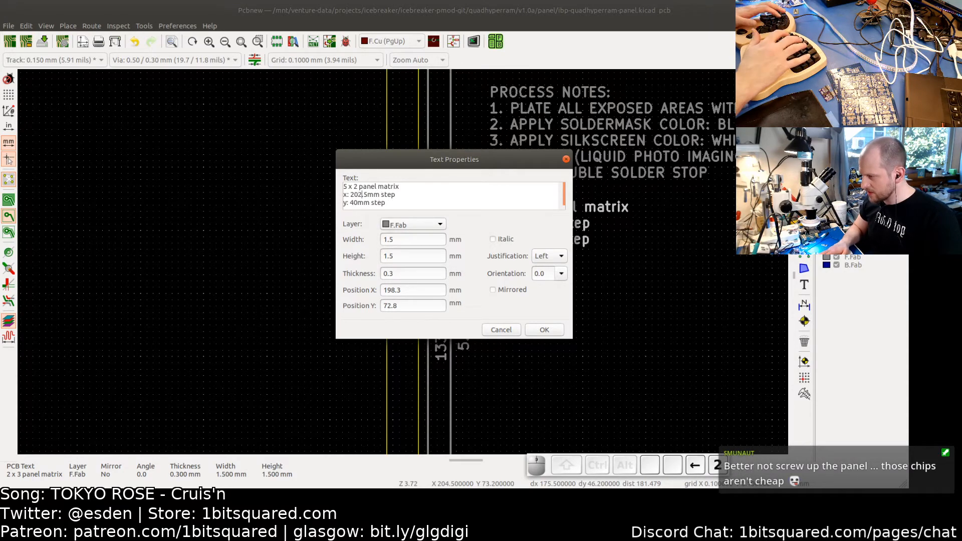
pyautogui.press('BackSpace')
pyautogui.write('2')
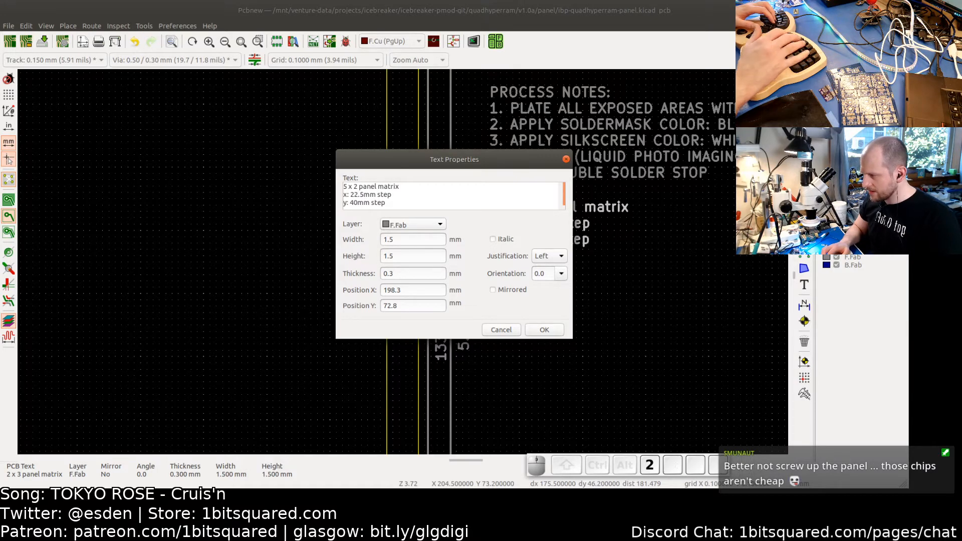
pyautogui.click(541, 331)
# - Measure the board's height from its top edge down to its bottom edge
pyautogui.scroll(-4, 322, 290)
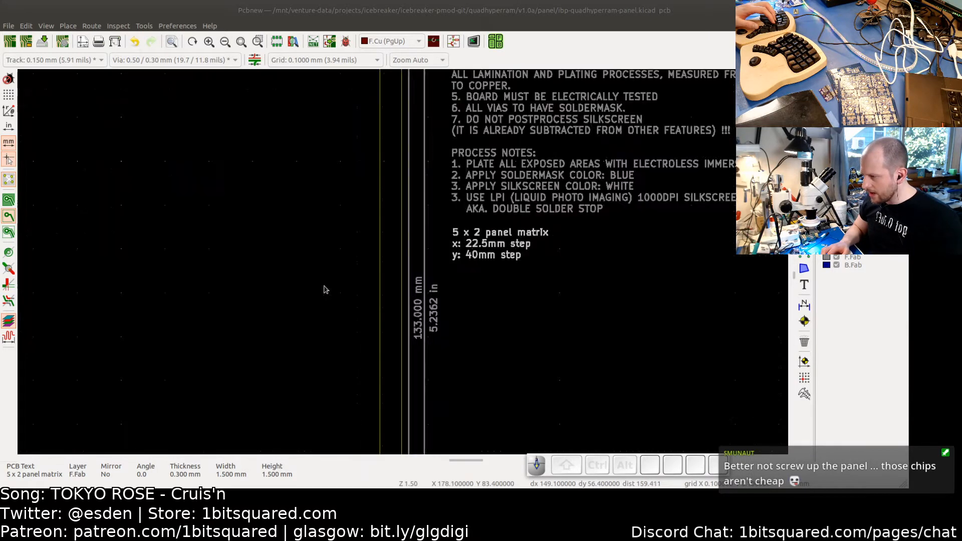
pyautogui.scroll(4, 396, 259)
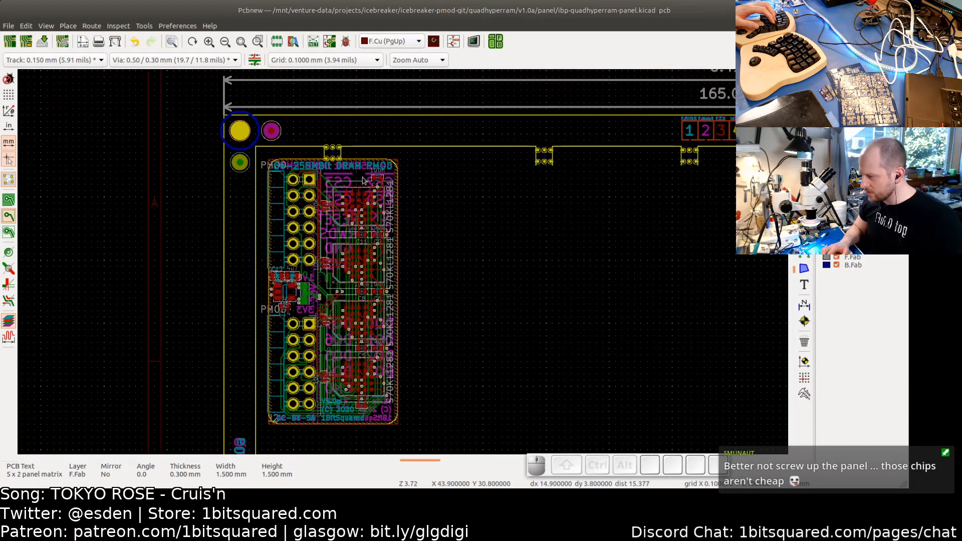
pyautogui.click(804, 395)
pyautogui.scroll(3, 372, 158)
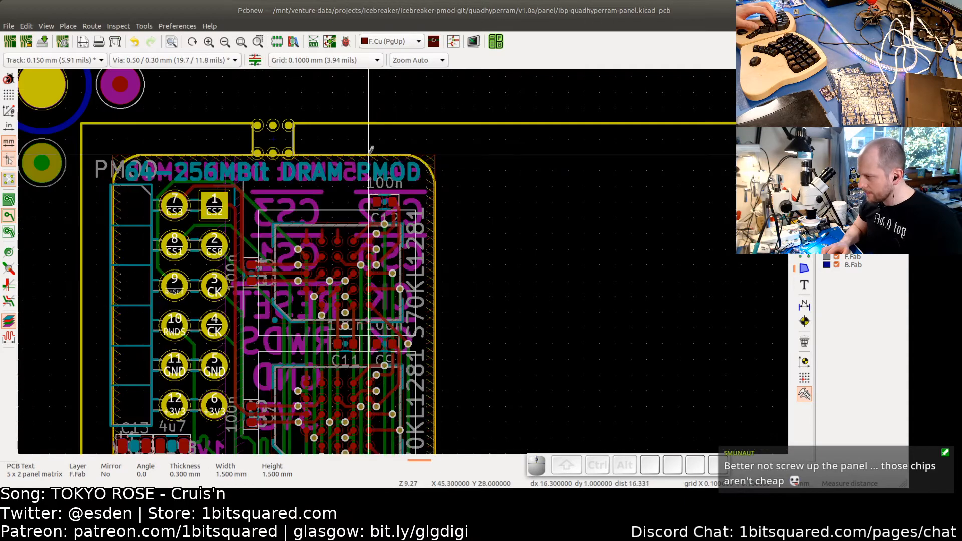
pyautogui.click(371, 149)
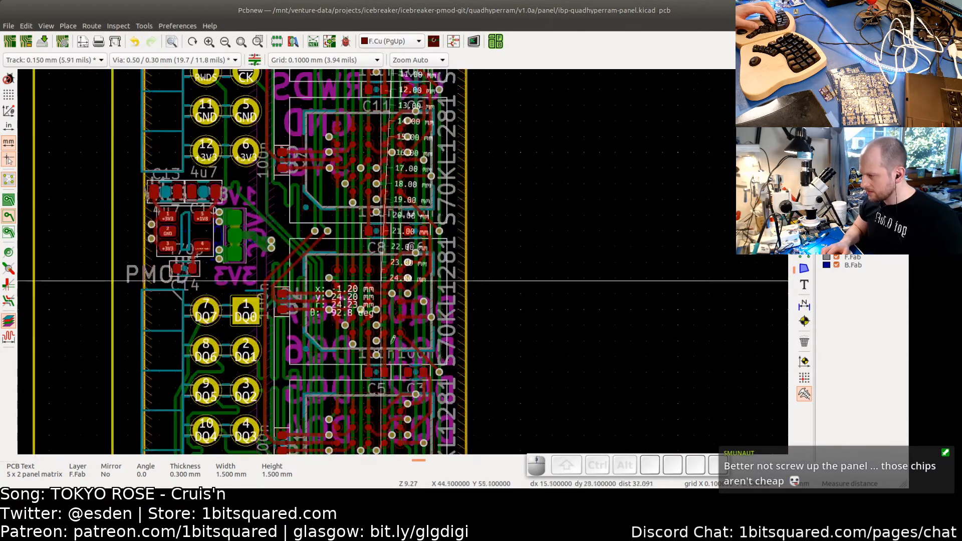
pyautogui.moveTo(393, 393); pyautogui.dragTo(407, 172, button='middle')
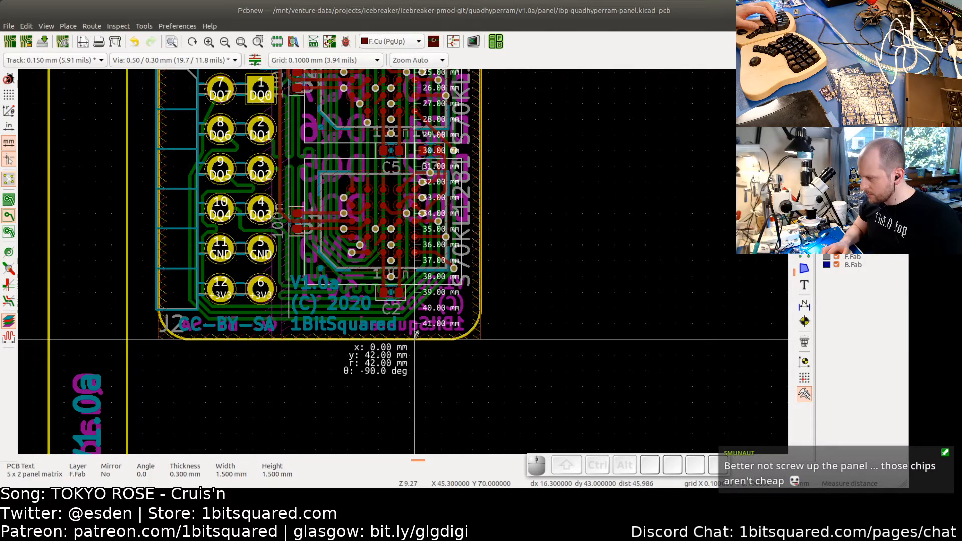
pyautogui.scroll(-5, 416, 335)
pyautogui.press('Escape')
pyautogui.press('Escape')
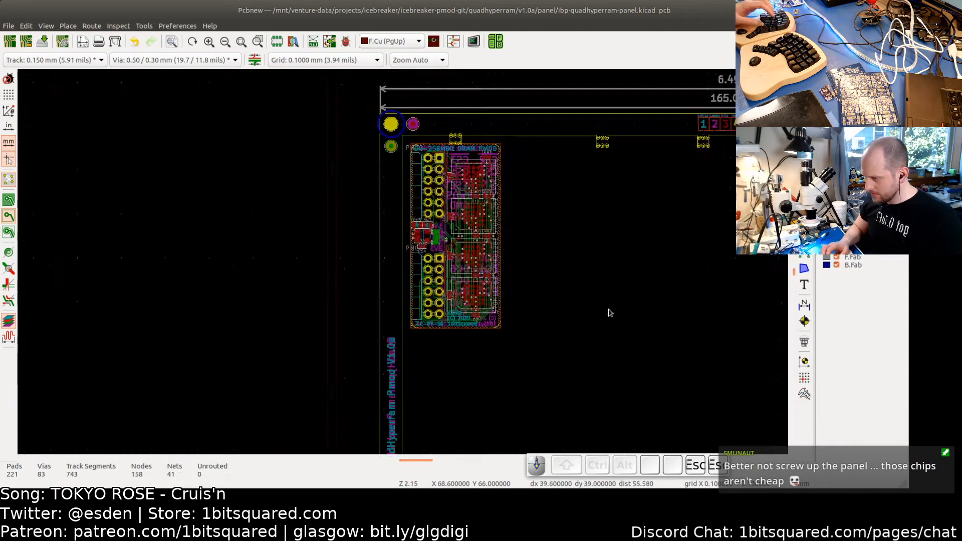
# - Change the panel matrix note's y step to "y: 44mm step"
pyautogui.scroll(-1, 610, 313)
pyautogui.moveTo(632, 304); pyautogui.dragTo(285, 288, button='middle')
pyautogui.moveTo(772, 351); pyautogui.dragTo(582, 324, button='middle')
pyautogui.scroll(3, 562, 306)
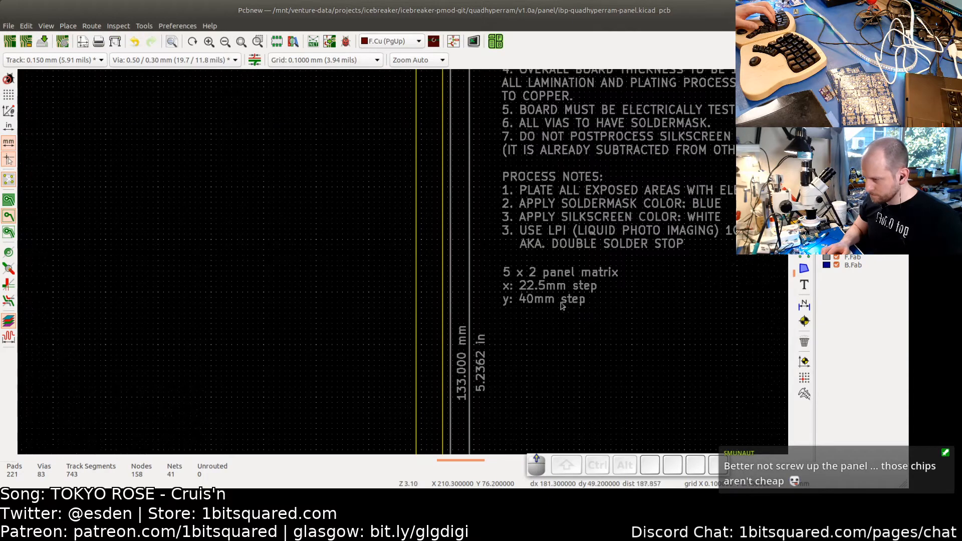
pyautogui.scroll(1, 562, 306)
pyautogui.doubleClick(542, 298)
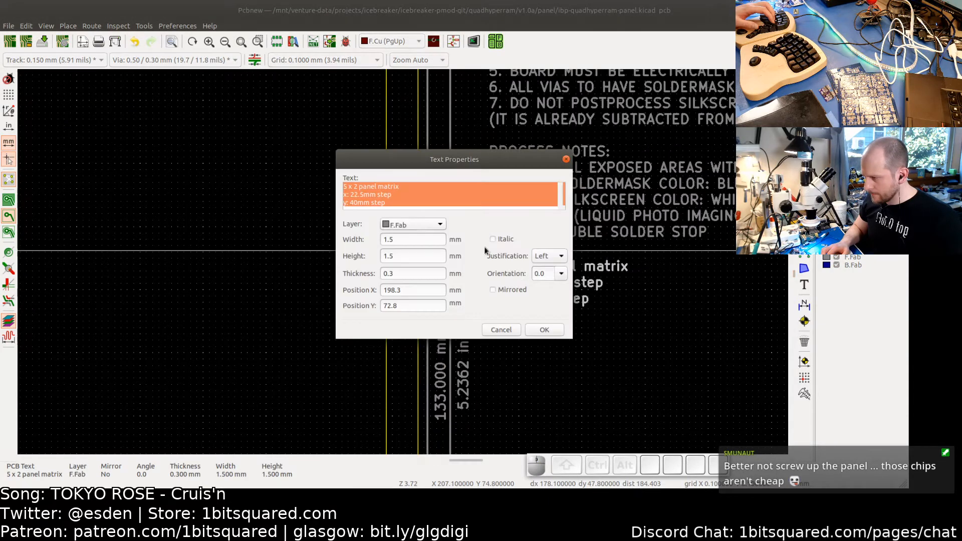
pyautogui.click(358, 203)
pyautogui.press('BackSpace')
pyautogui.write('3')
pyautogui.press('BackSpace')
pyautogui.write('4')
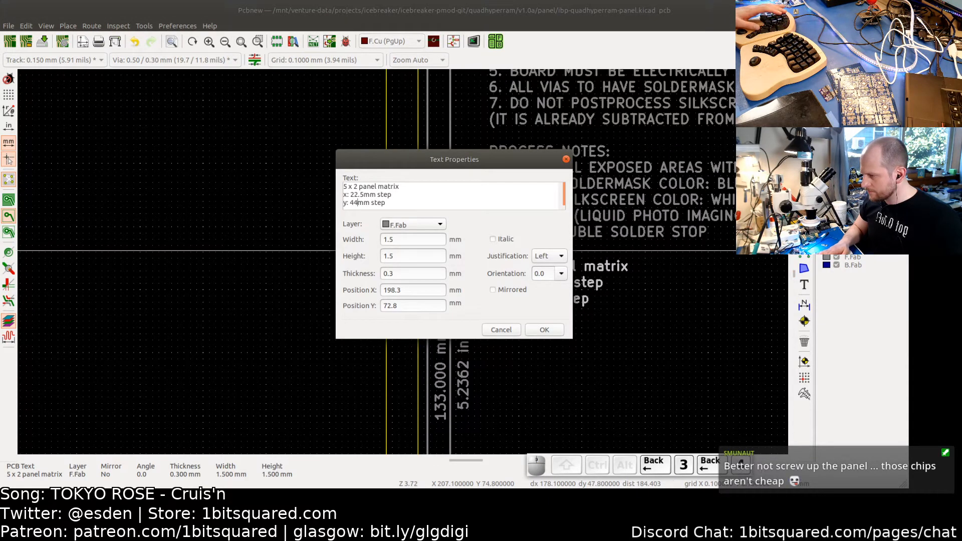
pyautogui.click(544, 330)
# - Move a mouse-bite tab, rotate it 90°, and place it on the board's left edge beside the PMOD header
pyautogui.scroll(-3, 560, 327)
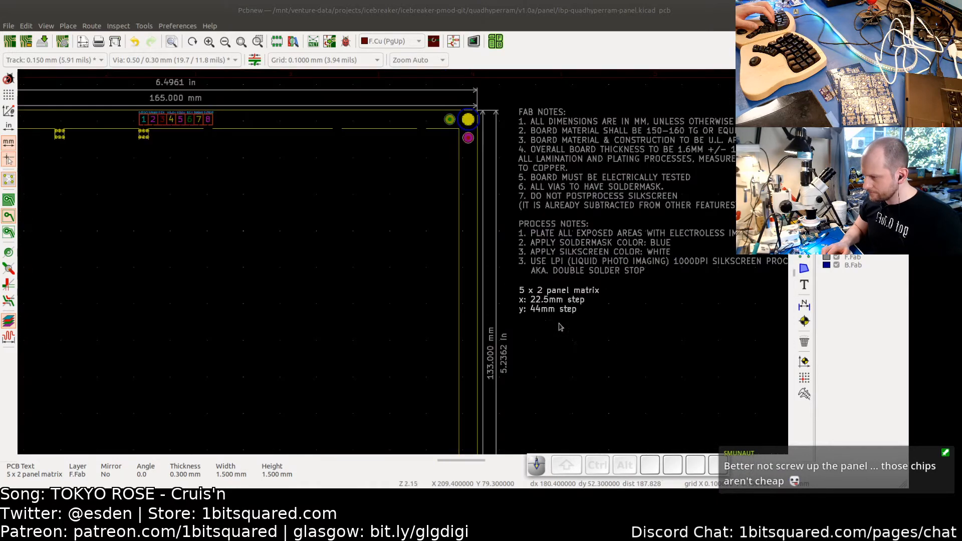
pyautogui.moveTo(65, 286); pyautogui.dragTo(540, 283, button='middle')
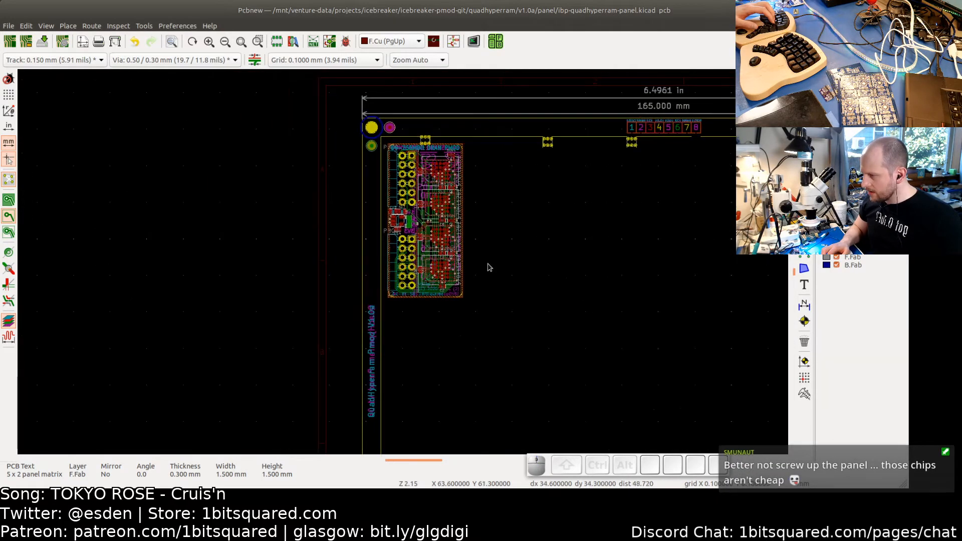
pyautogui.scroll(3, 465, 258)
pyautogui.scroll(-1, 466, 257)
pyautogui.moveTo(575, 246); pyautogui.dragTo(532, 296, button='middle')
pyautogui.scroll(-4, 533, 296)
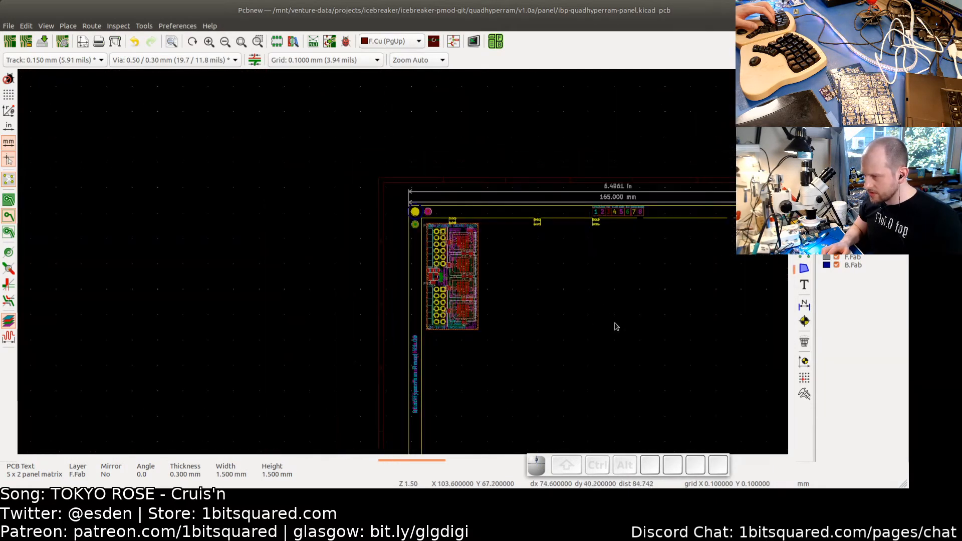
pyautogui.moveTo(612, 320); pyautogui.dragTo(467, 219, button='middle')
pyautogui.scroll(4, 481, 264)
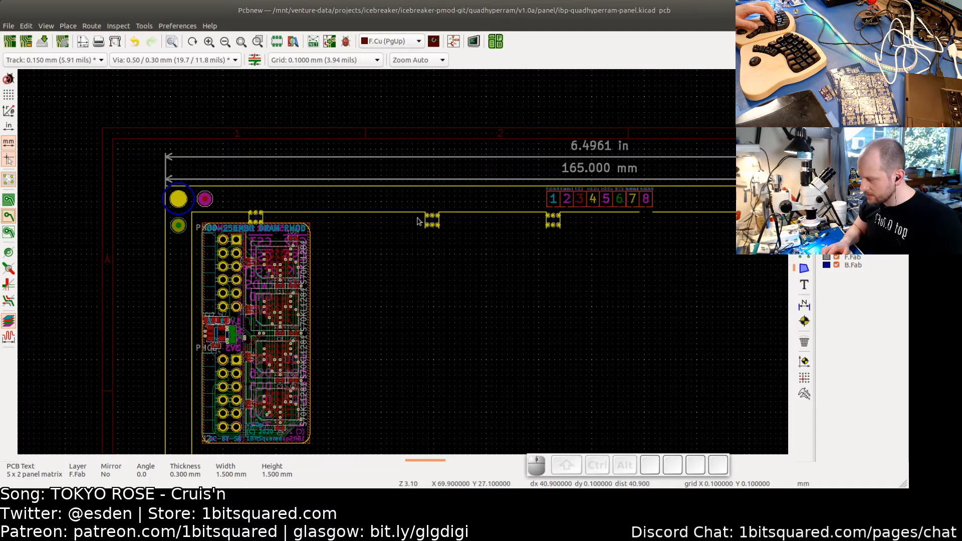
pyautogui.click(434, 223)
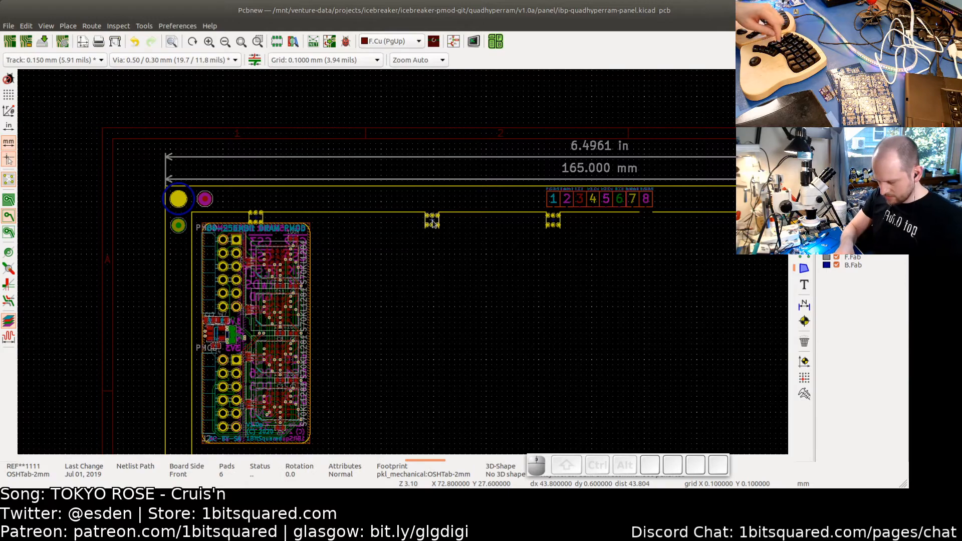
pyautogui.press('m')
pyautogui.press('r')
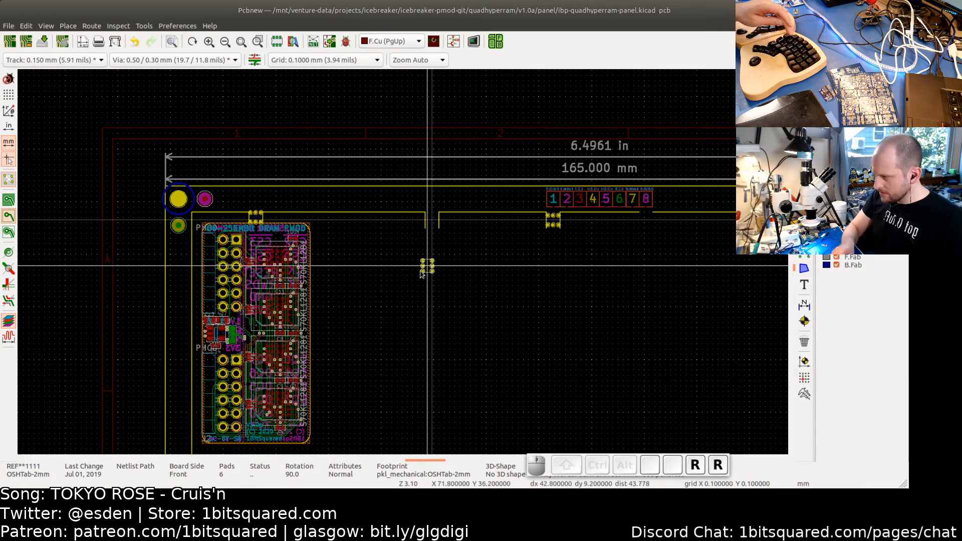
pyautogui.moveTo(267, 292); pyautogui.dragTo(451, 269, button='middle')
pyautogui.scroll(5, 389, 281)
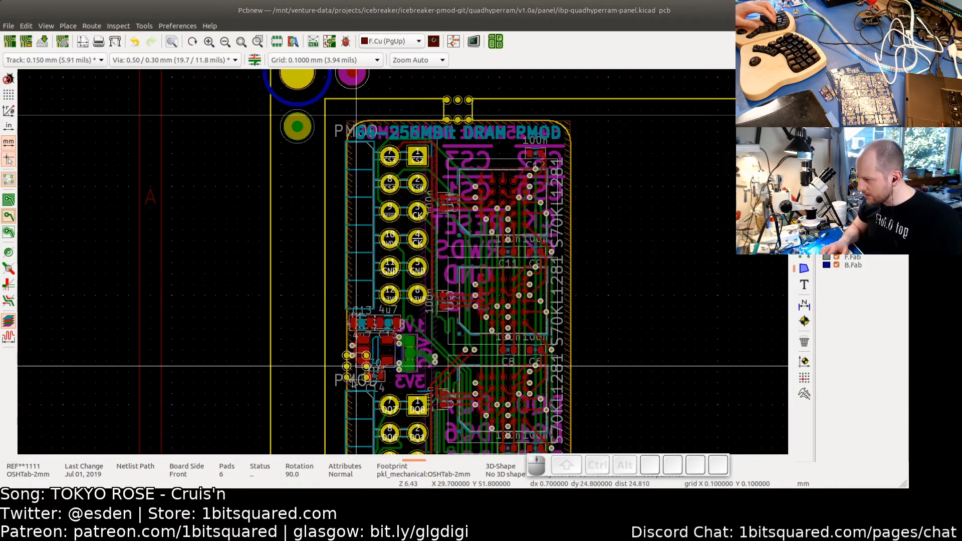
pyautogui.scroll(4, 389, 282)
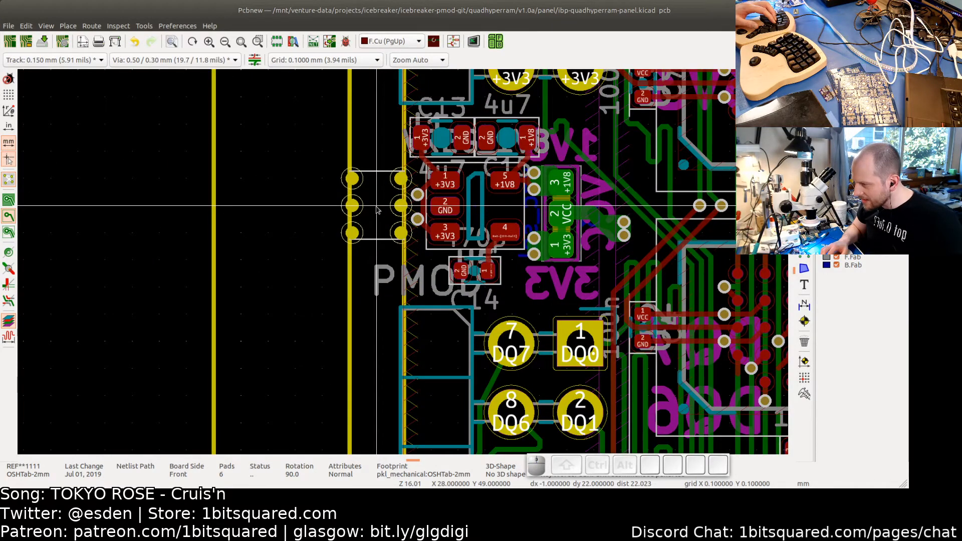
pyautogui.scroll(3, 377, 209)
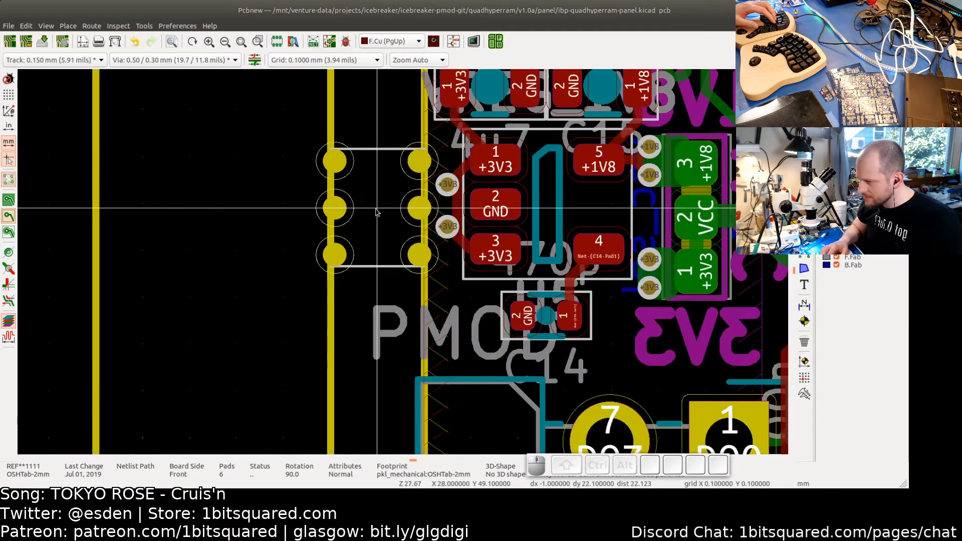
pyautogui.scroll(-3, 376, 209)
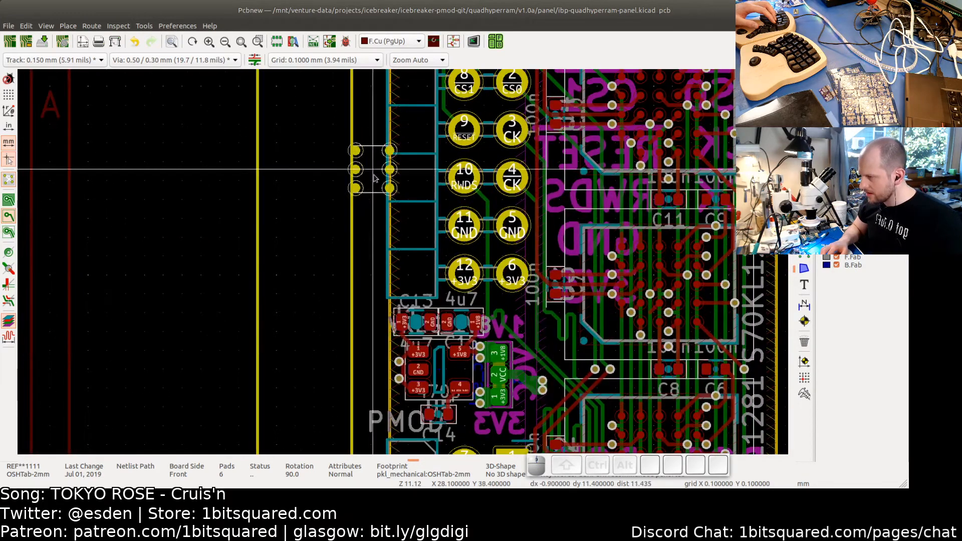
pyautogui.moveTo(375, 178); pyautogui.dragTo(376, 355, button='middle')
pyautogui.scroll(4, 362, 152)
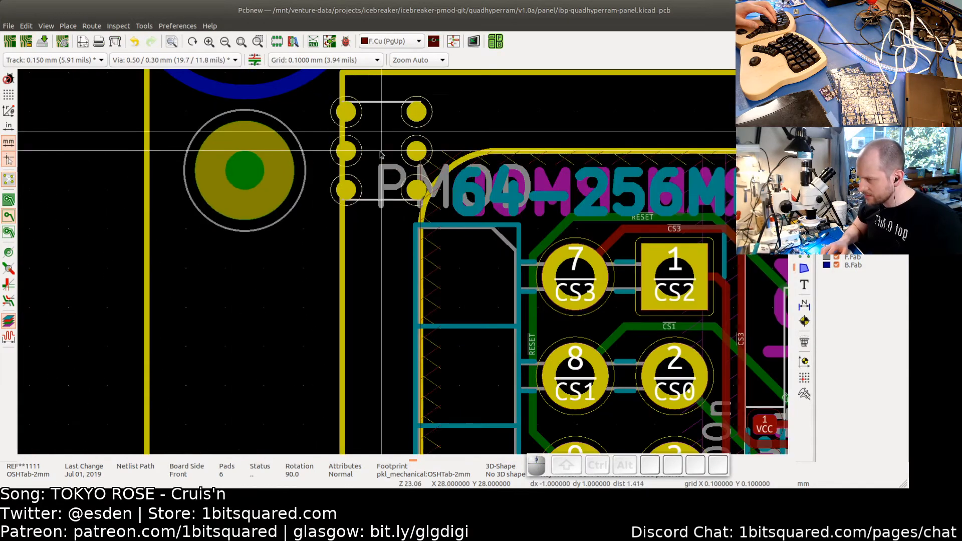
pyautogui.press('space')
pyautogui.scroll(-3, 398, 321)
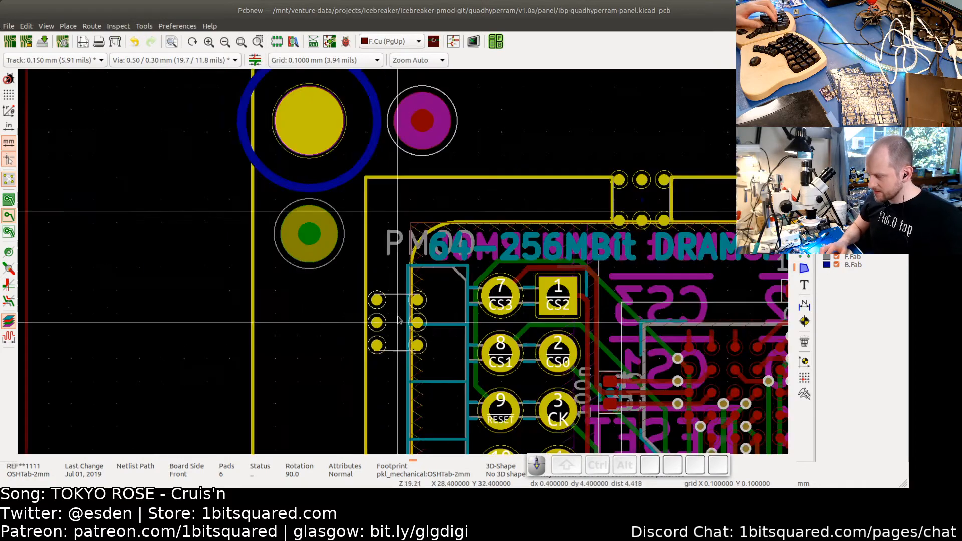
pyautogui.scroll(-1, 400, 322)
pyautogui.moveTo(387, 350)
pyautogui.mouseDown(button='middle')
pyautogui.moveTo(380, 155)
pyautogui.moveTo(374, 245)
pyautogui.mouseUp(button='middle')
pyautogui.moveTo(384, 290); pyautogui.dragTo(379, 189, button='middle')
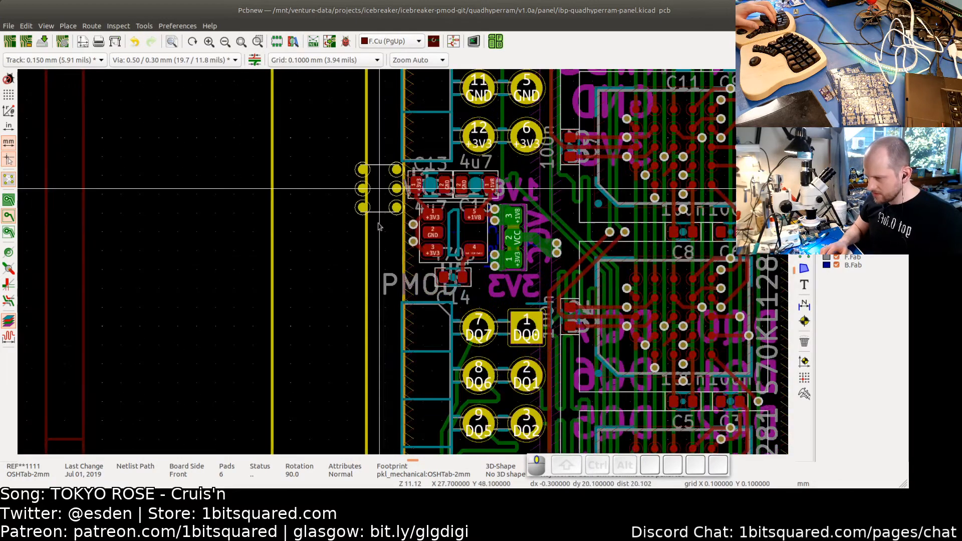
pyautogui.moveTo(380, 227); pyautogui.dragTo(380, 204, button='middle')
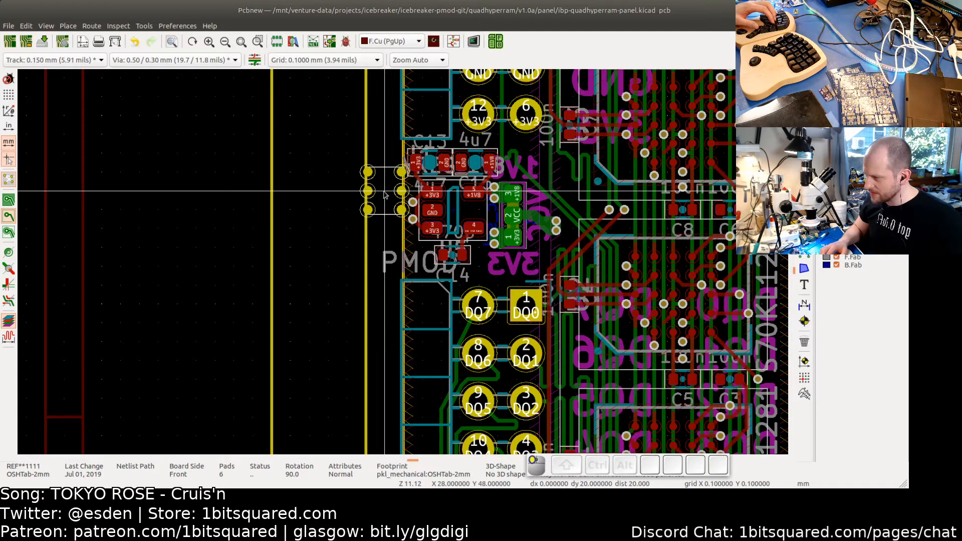
# - Inspect the new tab's alignment against the board's left edge
pyautogui.scroll(3, 385, 195)
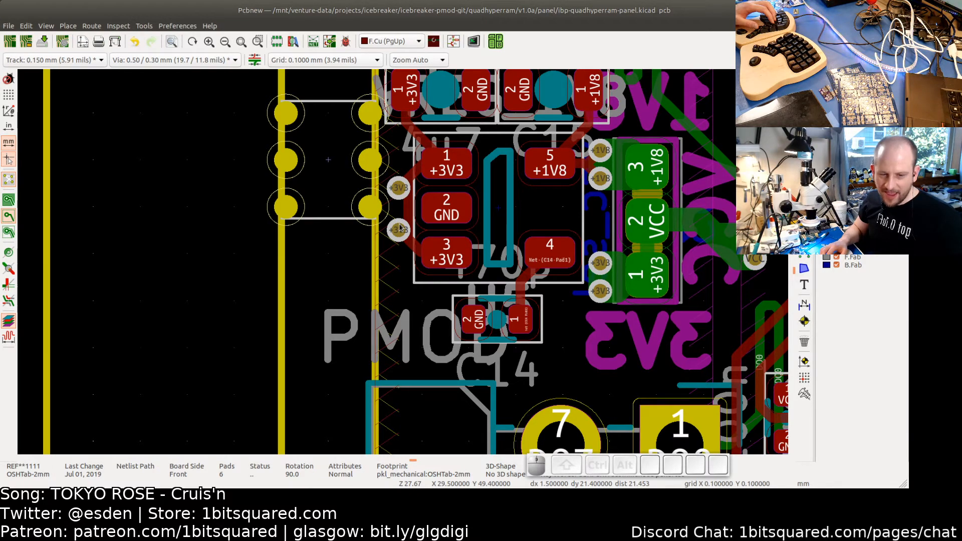
pyautogui.scroll(-5, 400, 228)
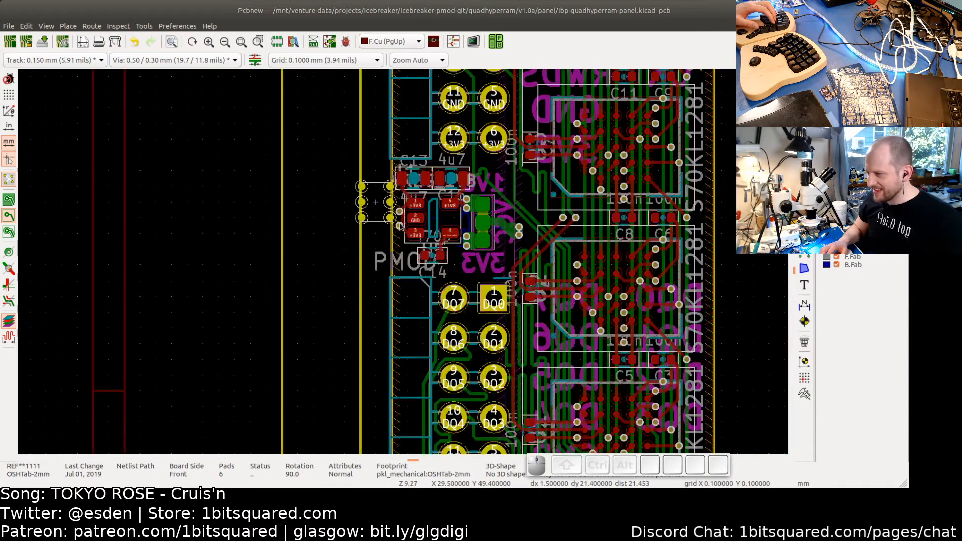
pyautogui.scroll(-1, 400, 227)
pyautogui.scroll(-1, 399, 227)
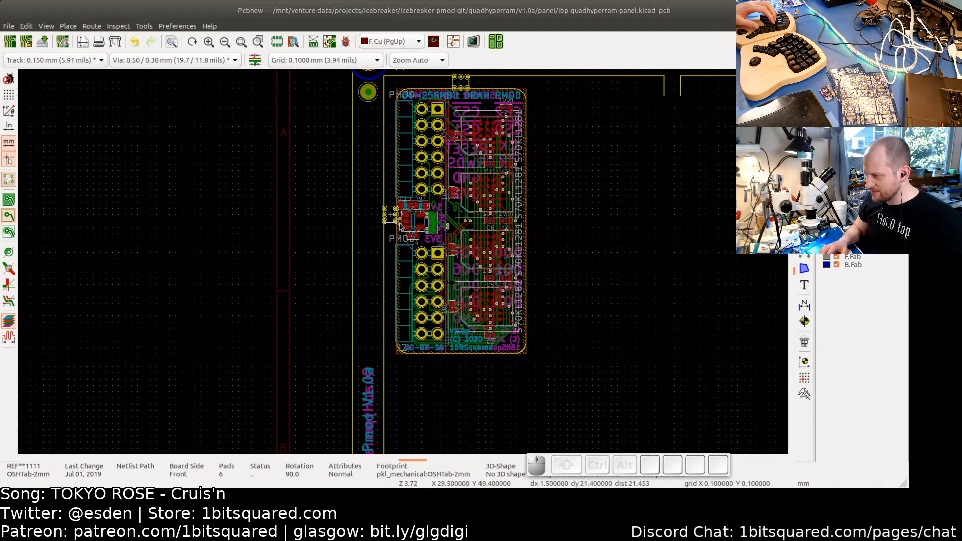
pyautogui.moveTo(438, 227); pyautogui.dragTo(388, 233, button='middle')
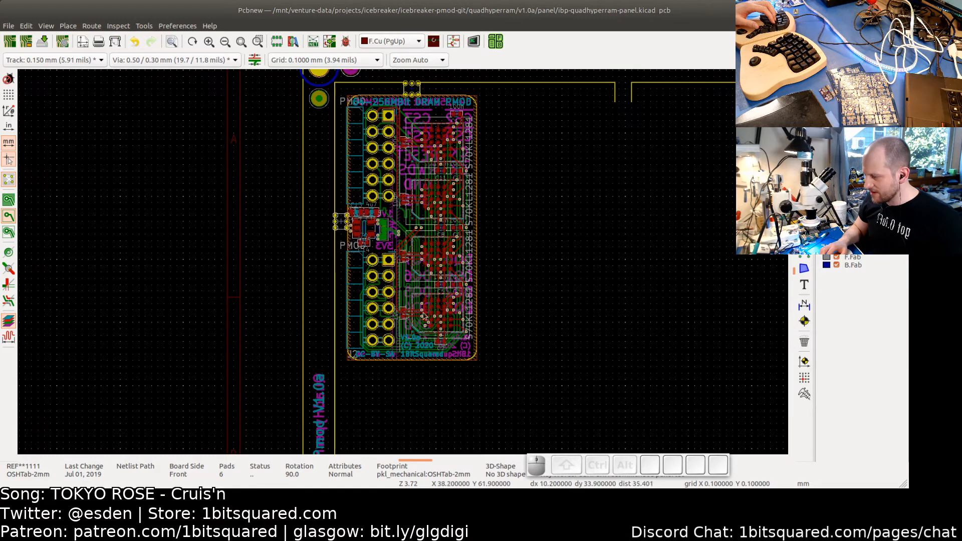
pyautogui.moveTo(521, 312); pyautogui.dragTo(502, 304, button='middle')
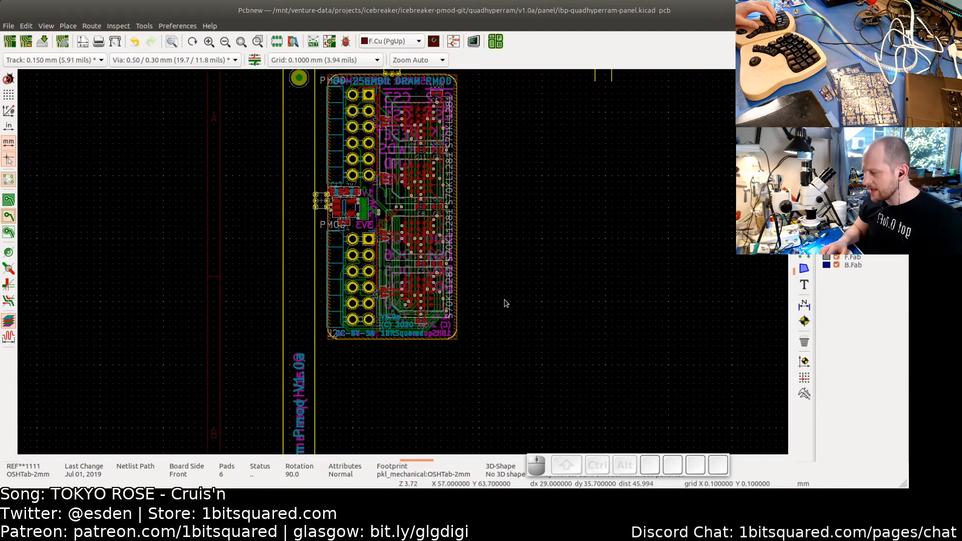
pyautogui.scroll(-1, 505, 304)
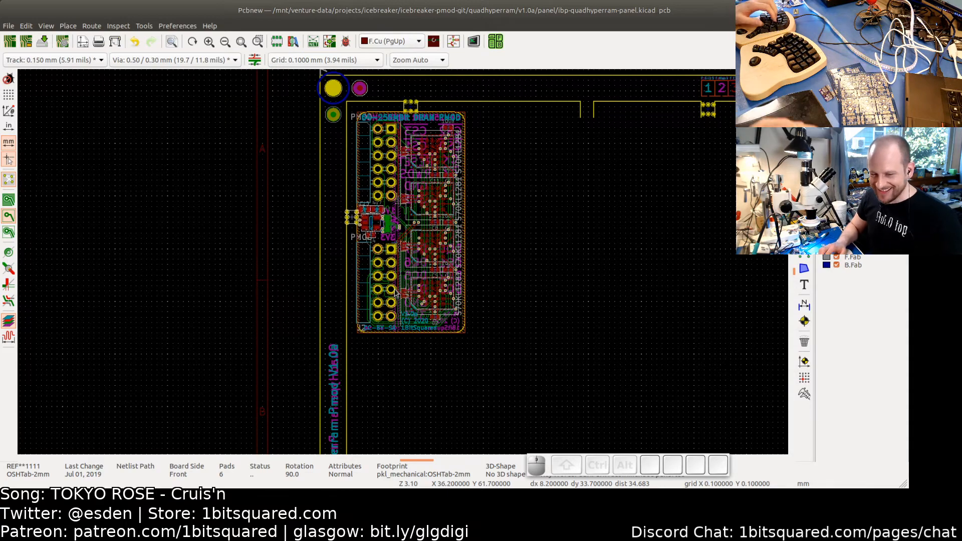
pyautogui.scroll(4, 395, 246)
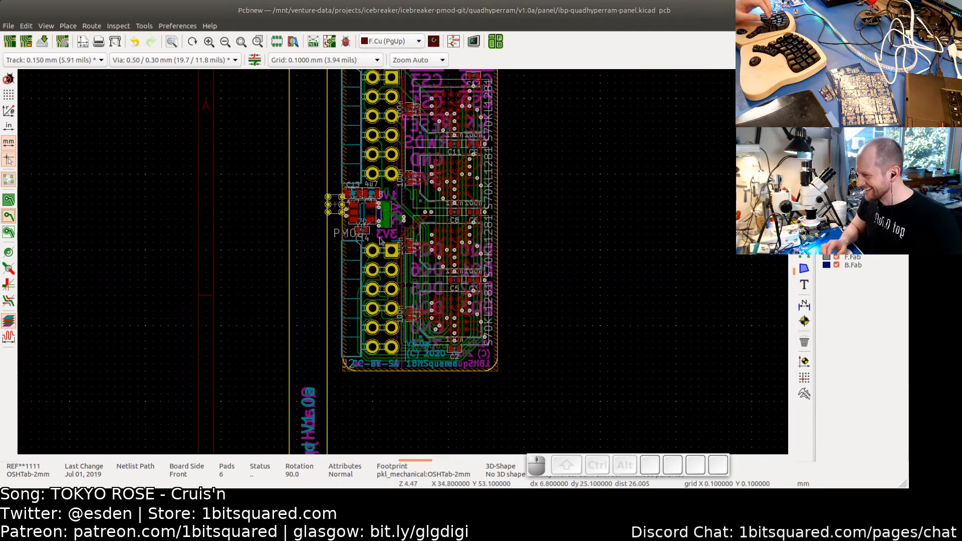
pyautogui.moveTo(318, 255); pyautogui.dragTo(378, 265, button='middle')
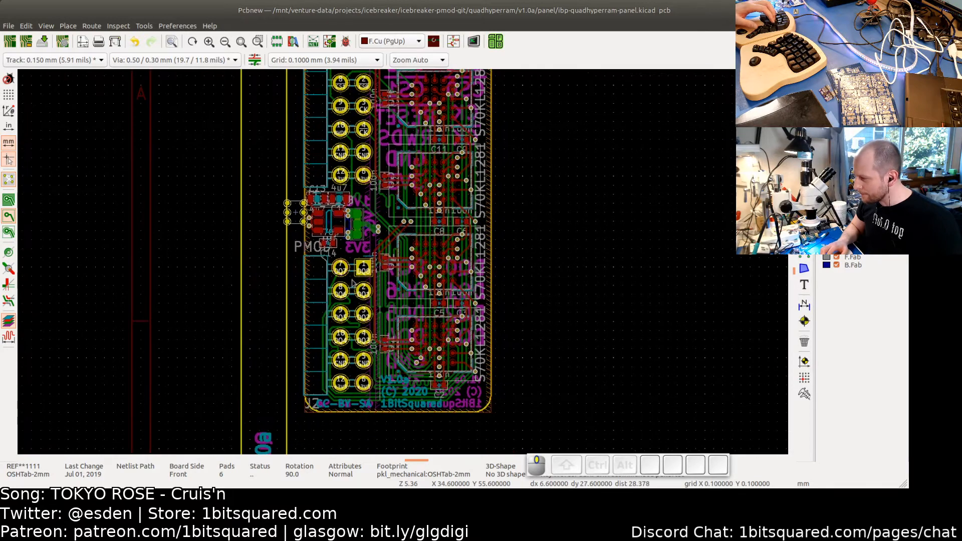
pyautogui.scroll(5, 327, 294)
pyautogui.moveTo(327, 295); pyautogui.dragTo(350, 327, button='middle')
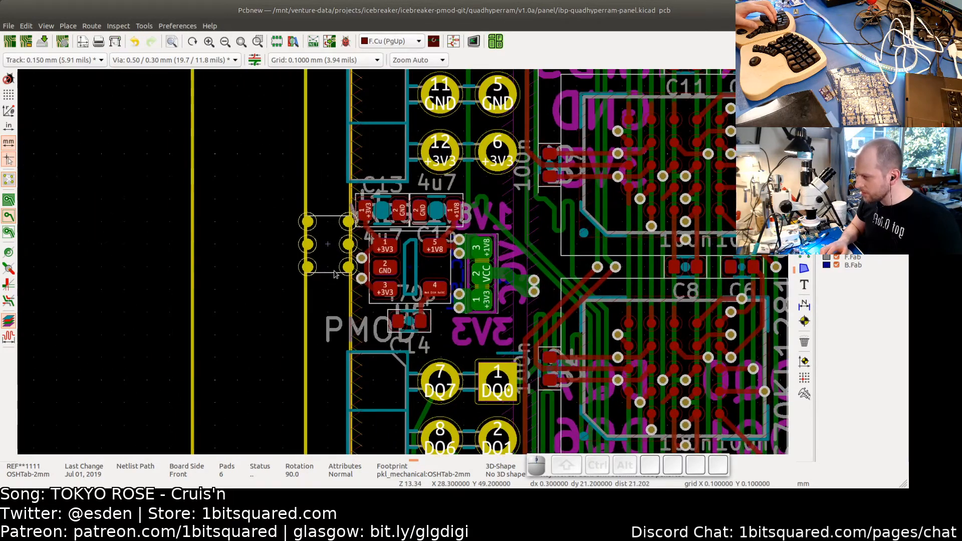
pyautogui.scroll(-3, 496, 266)
pyautogui.moveTo(711, 214); pyautogui.dragTo(635, 210, button='middle')
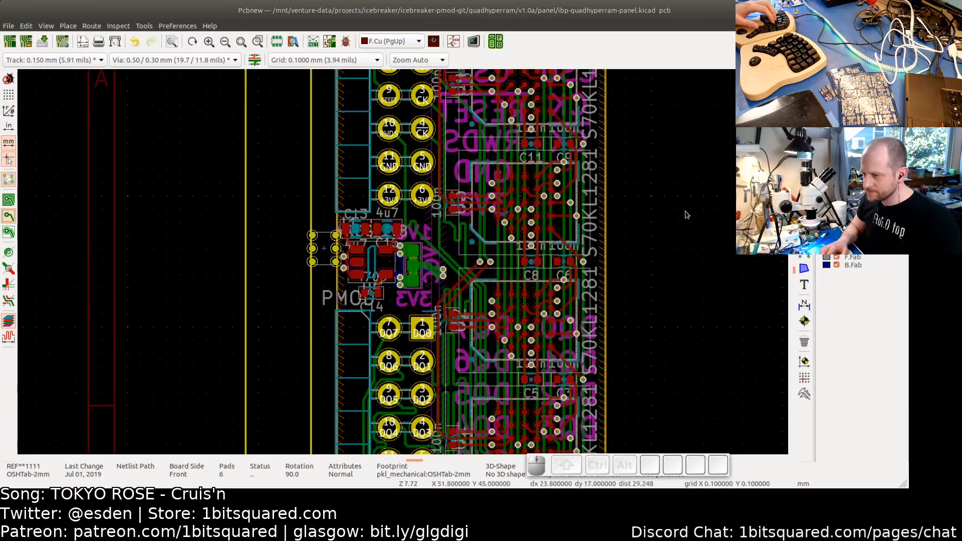
# - Draw short Edge.Cuts lines closing the bottom and top ends of the mouse-bite tab against the board edge
pyautogui.hotkey('ctrl', 'shift', 'l')
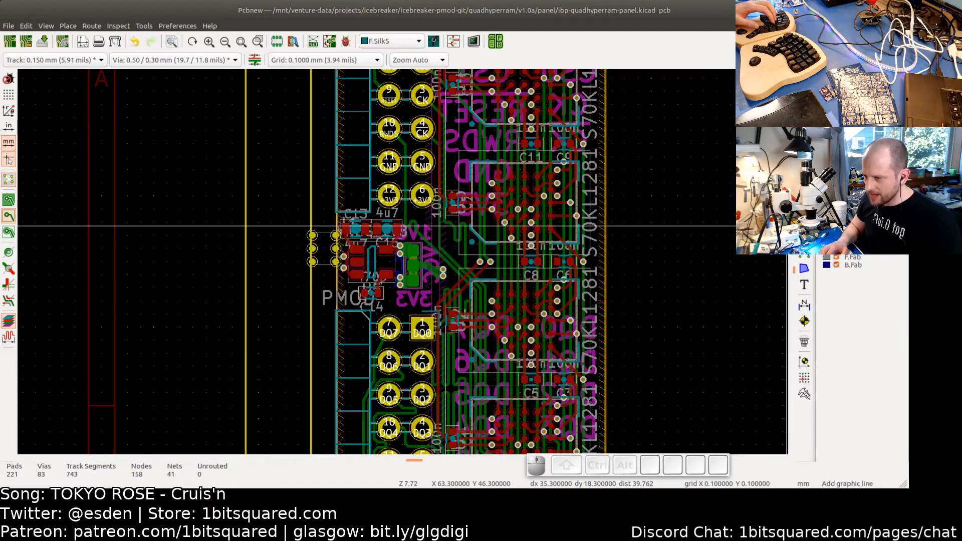
pyautogui.click(853, 225)
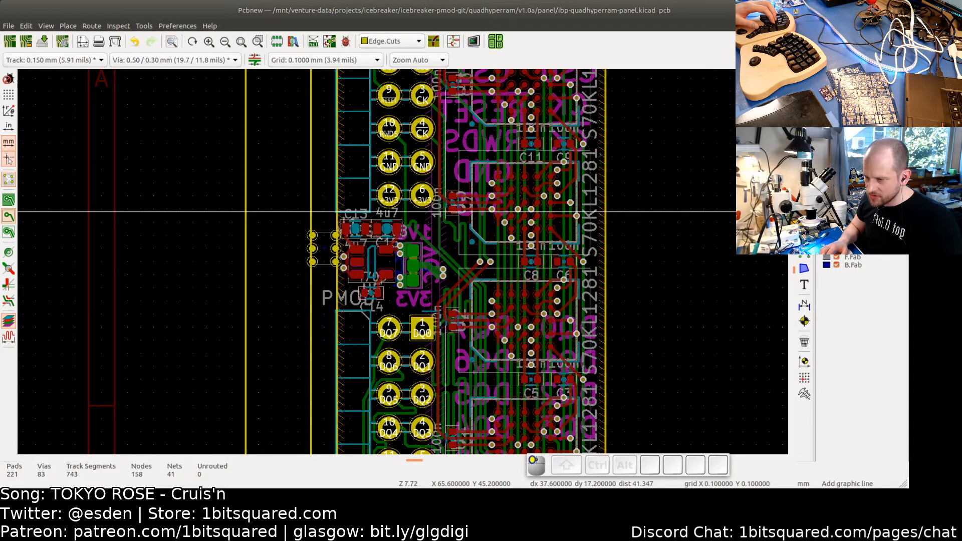
pyautogui.scroll(6, 337, 269)
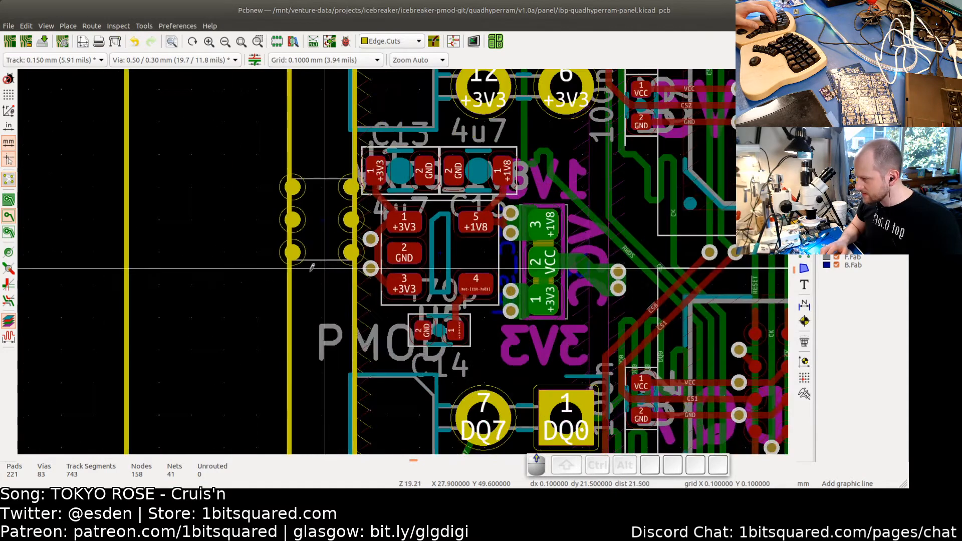
pyautogui.click(311, 265)
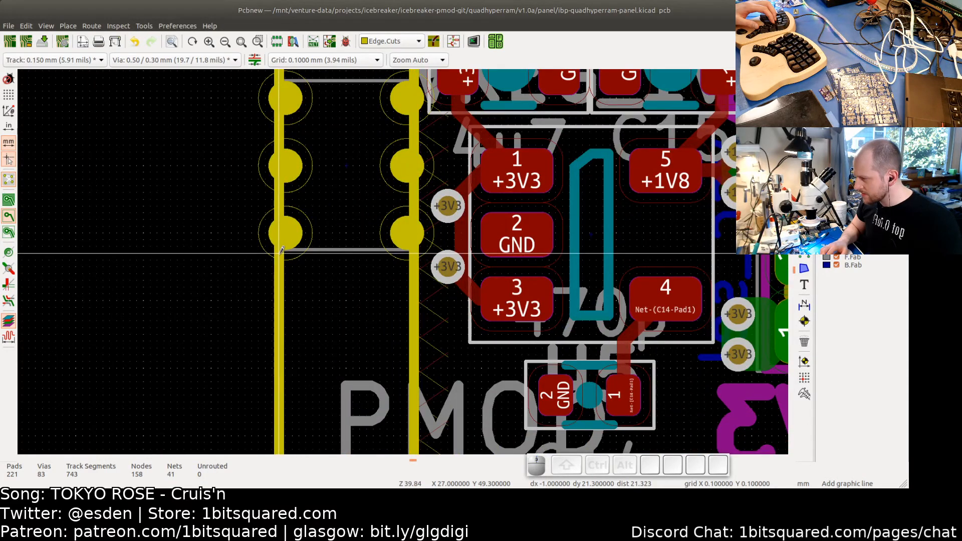
pyautogui.click(407, 253)
pyautogui.press('Escape')
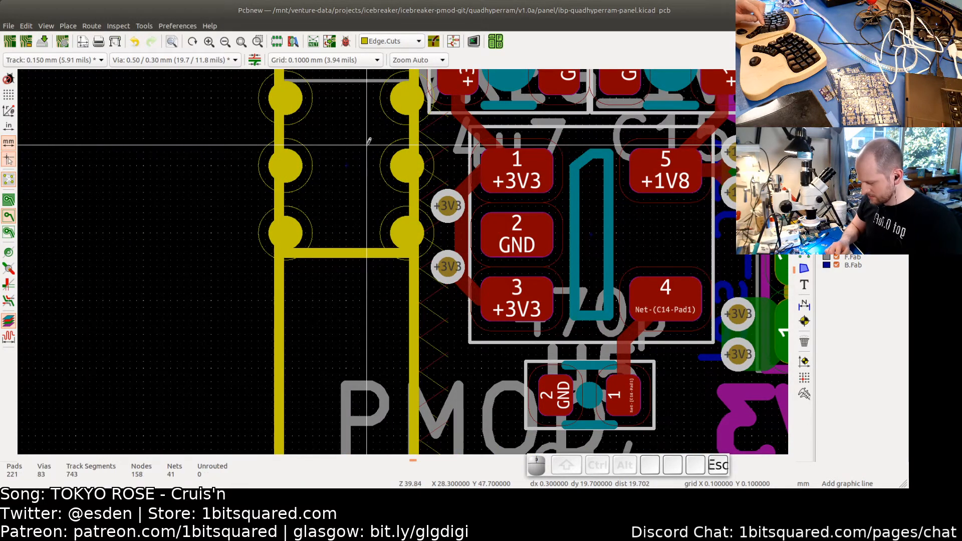
pyautogui.moveTo(357, 169); pyautogui.dragTo(360, 286, button='middle')
pyautogui.click(282, 195)
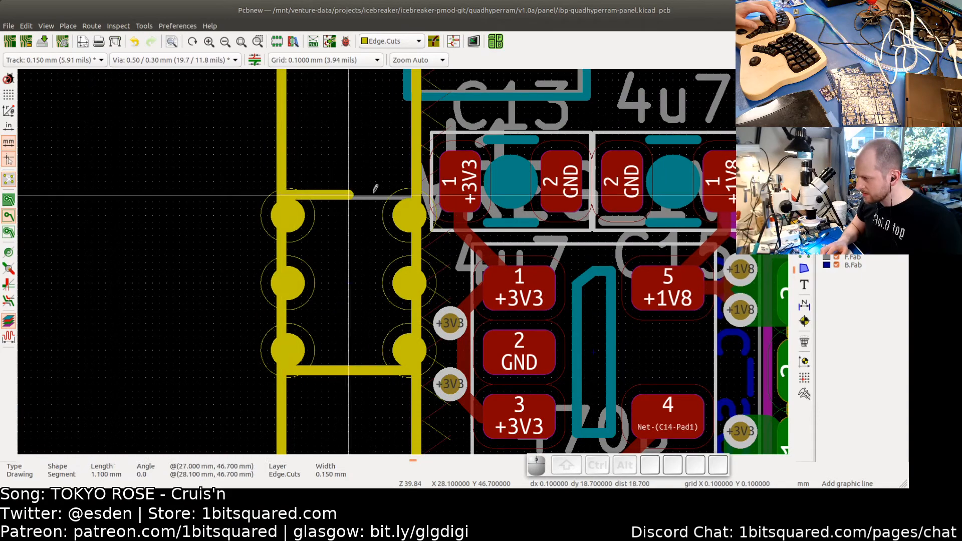
pyautogui.click(410, 195)
pyautogui.press('Escape')
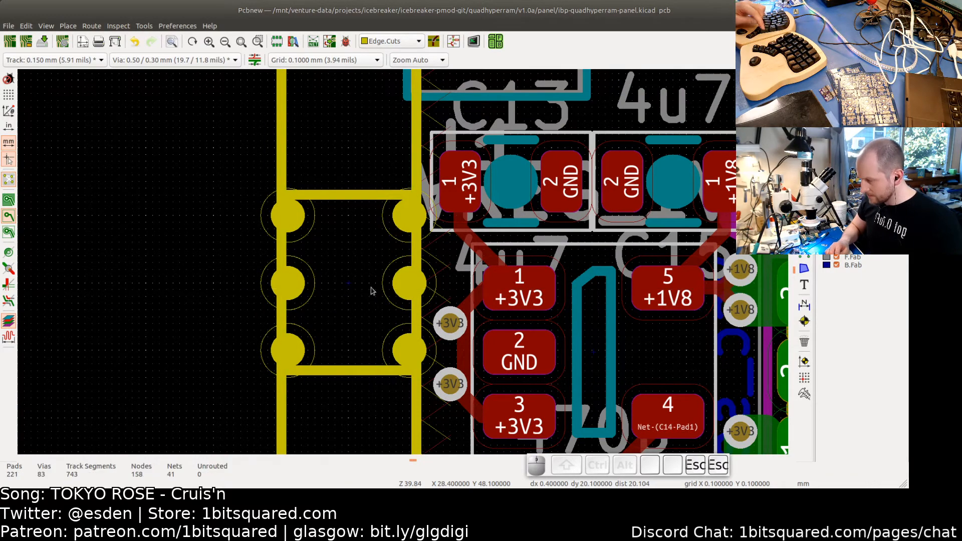
# - Examine the board's left edge cut line running through the tab area
pyautogui.scroll(-6, 373, 288)
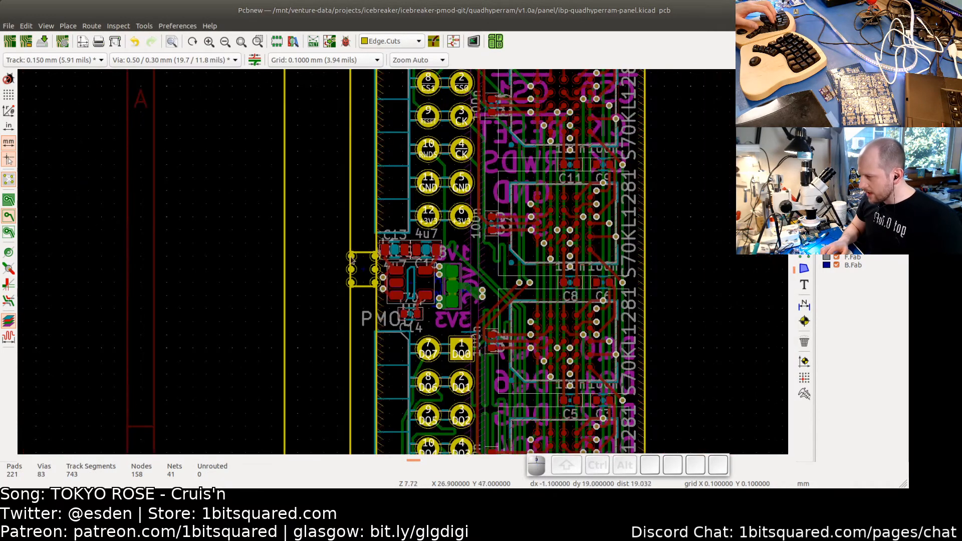
pyautogui.scroll(2, 352, 260)
pyautogui.scroll(-2, 351, 274)
pyautogui.scroll(8, 345, 256)
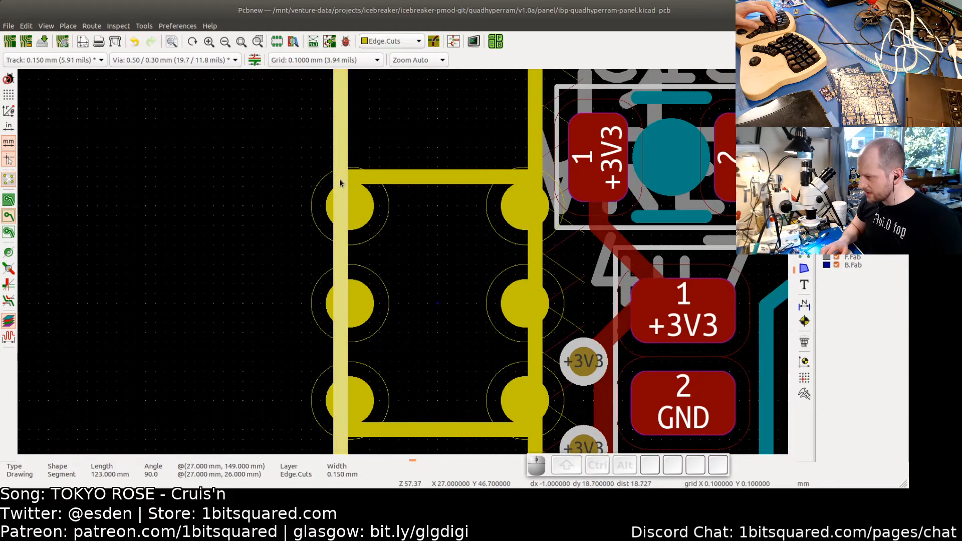
pyautogui.scroll(-6, 342, 181)
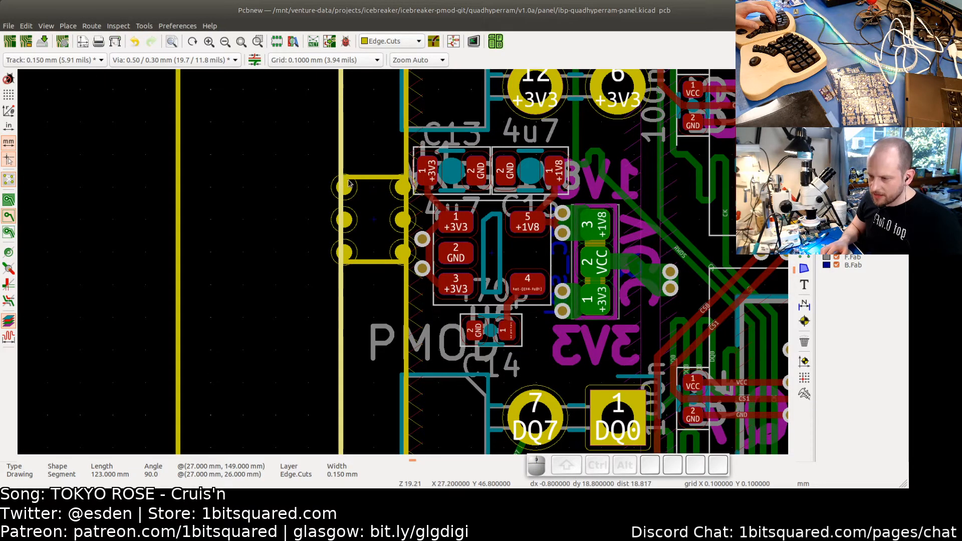
pyautogui.scroll(6, 340, 177)
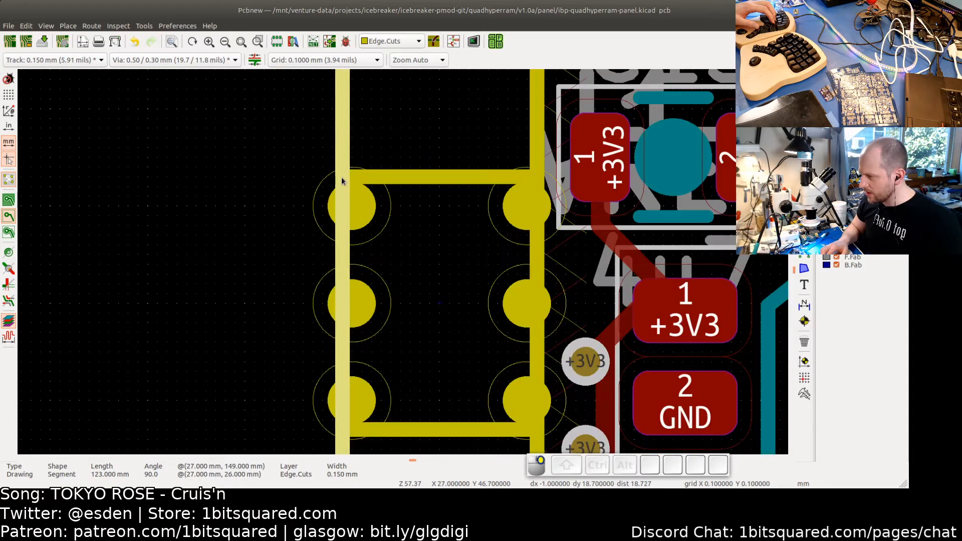
pyautogui.rightClick(341, 177)
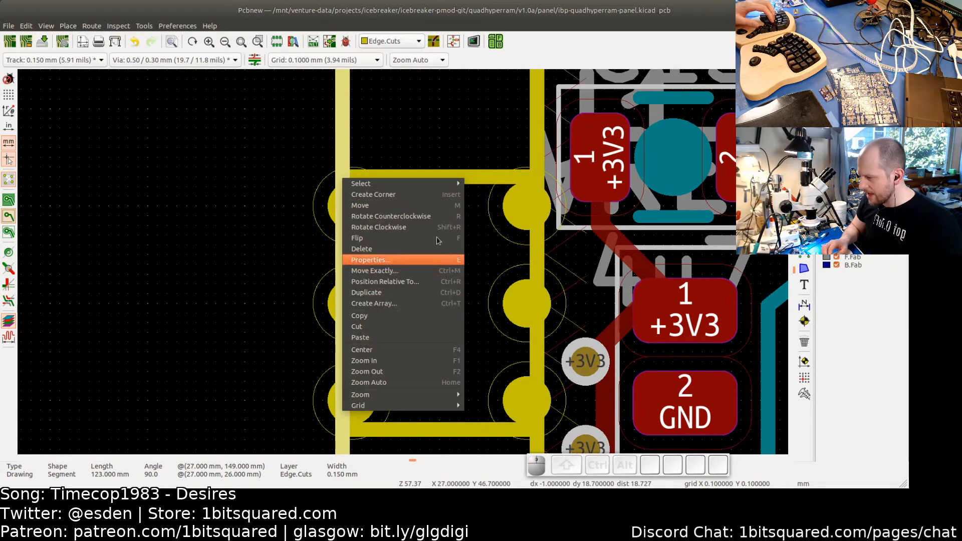
pyautogui.press('Escape')
pyautogui.scroll(-4, 410, 199)
pyautogui.scroll(-8, 410, 199)
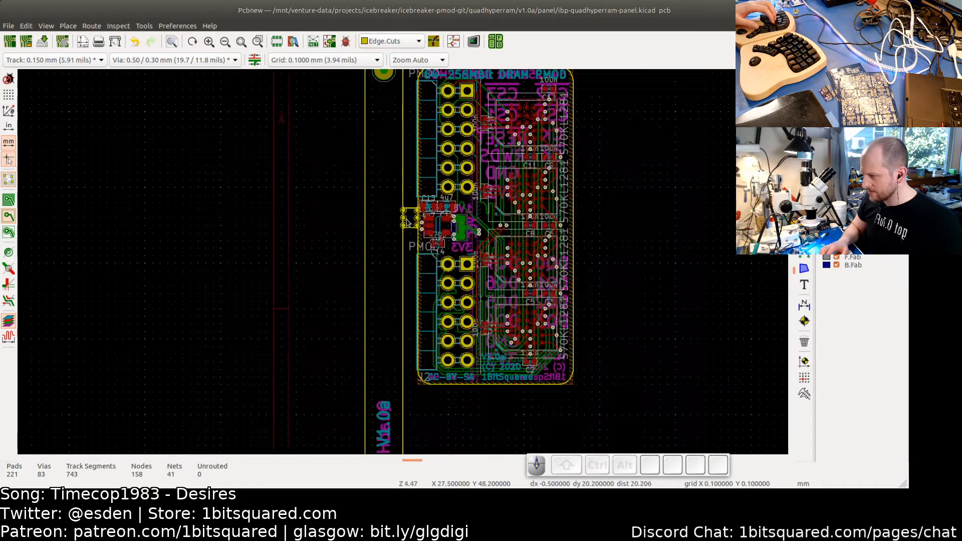
# - Shorten the board's left Edge.Cuts line so its upper end stops at the bottom of the mouse-bite tab
pyautogui.moveTo(436, 351); pyautogui.dragTo(406, 324, button='middle')
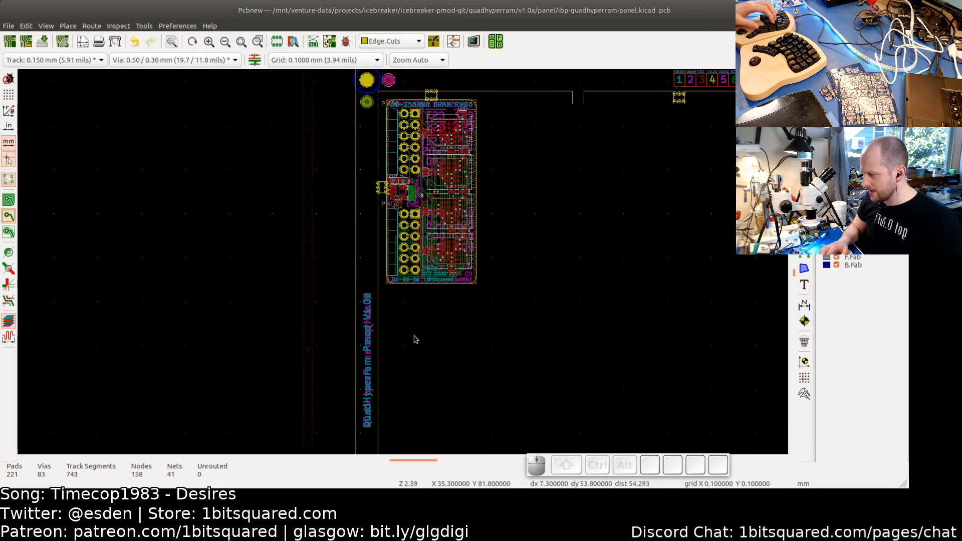
pyautogui.moveTo(384, 210); pyautogui.dragTo(379, 284, button='middle')
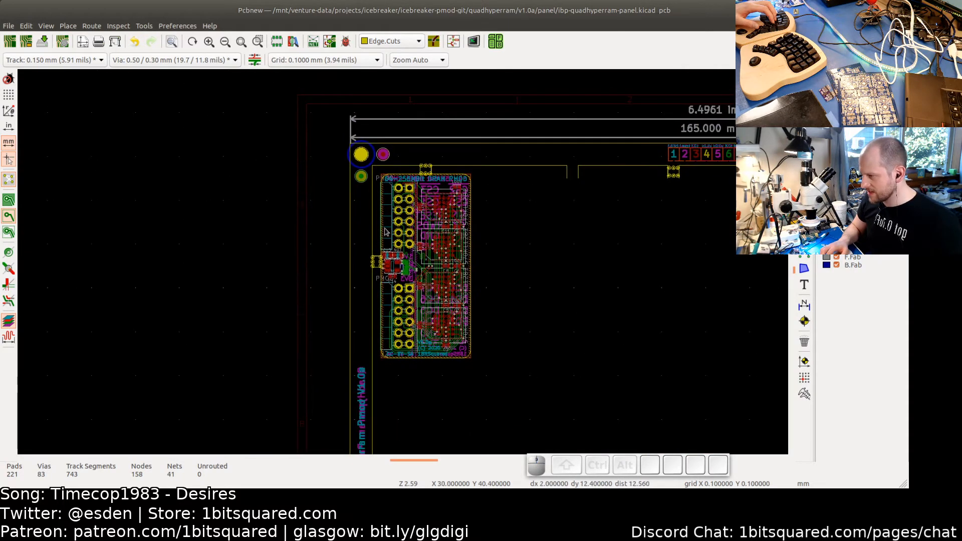
pyautogui.scroll(3, 384, 230)
pyautogui.moveTo(358, 124); pyautogui.dragTo(362, 145, button='middle')
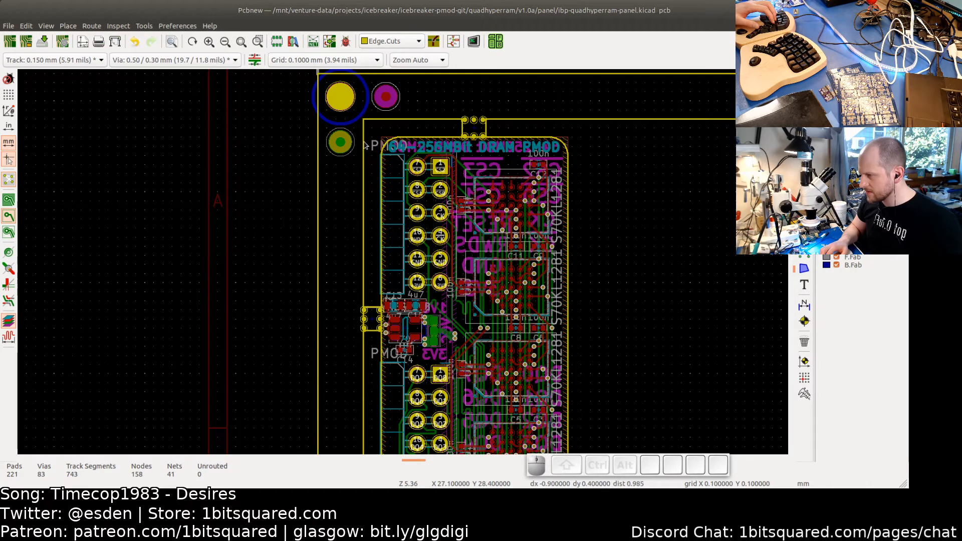
pyautogui.click(363, 145)
pyautogui.moveTo(364, 119); pyautogui.dragTo(373, 314)
pyautogui.scroll(3, 362, 333)
pyautogui.scroll(4, 357, 340)
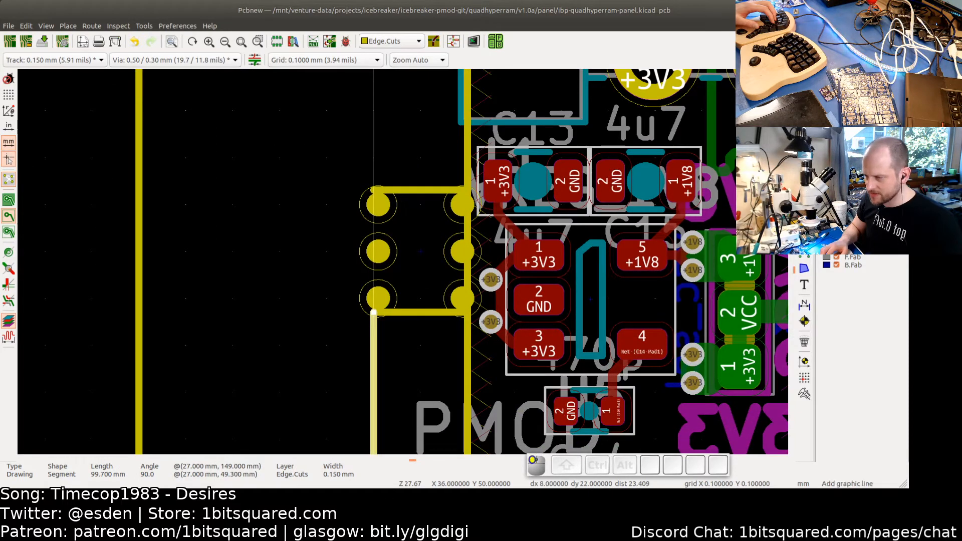
# - Draw an Edge.Cuts line about 20.6 mm long from the tab's top up the left edge to the board's top corner
pyautogui.press('Escape')
pyautogui.scroll(-4, 375, 183)
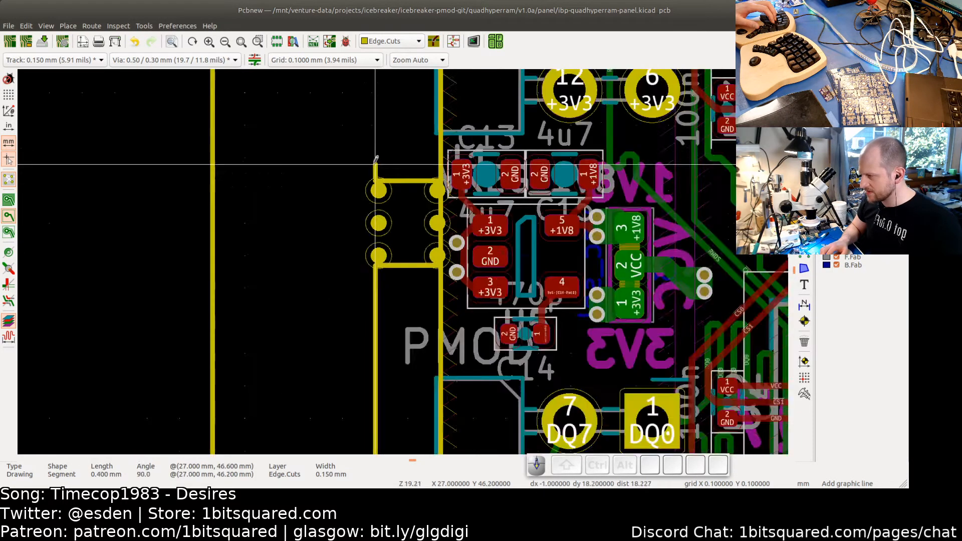
pyautogui.press('Escape')
pyautogui.scroll(3, 381, 172)
pyautogui.scroll(3, 380, 172)
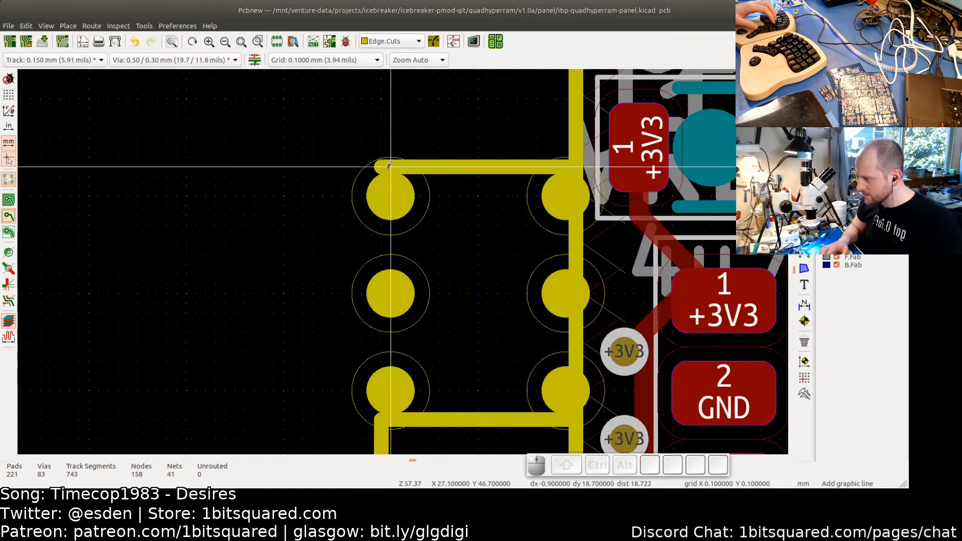
pyautogui.click(383, 171)
pyautogui.scroll(-7, 386, 150)
pyautogui.scroll(9, 386, 140)
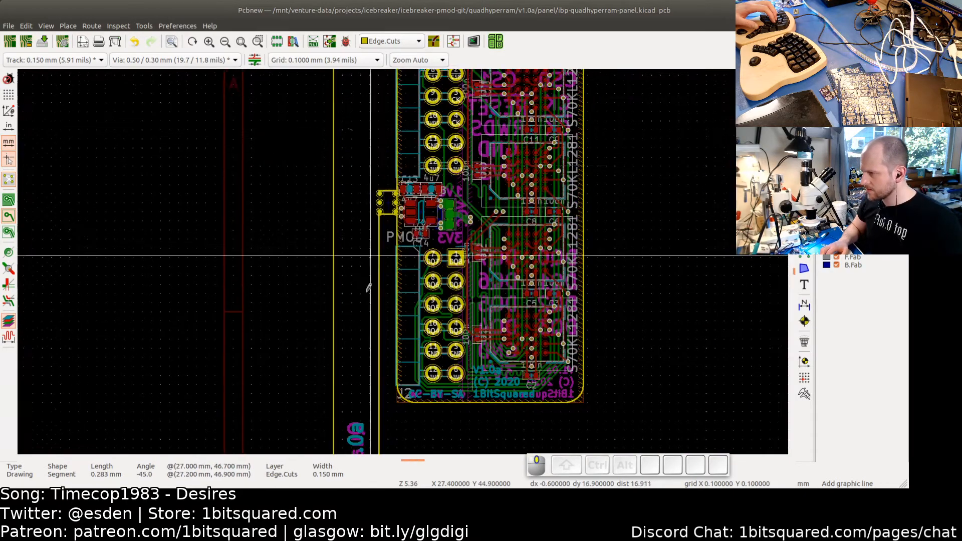
pyautogui.scroll(3, 386, 182)
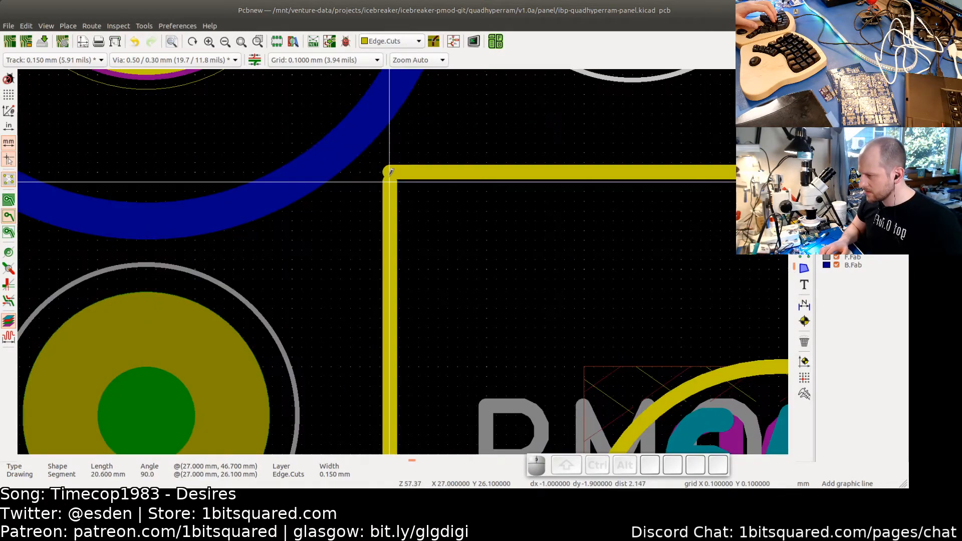
pyautogui.click(391, 172)
pyautogui.press('Escape')
pyautogui.press('Escape')
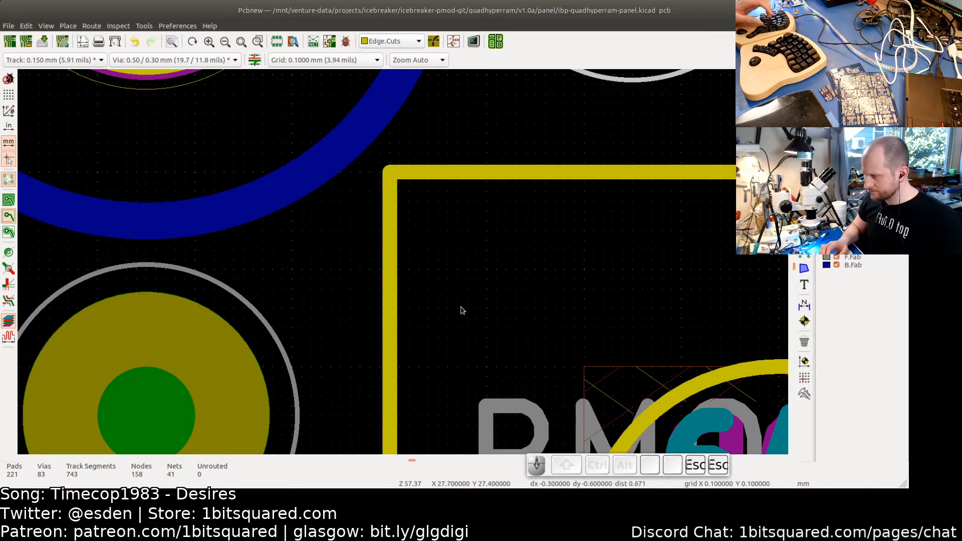
# - Shorten the 38 mm Edge.Cuts line on the board's left side so its lower end stops at the tab's top
pyautogui.scroll(-10, 409, 232)
pyautogui.scroll(-5, 409, 232)
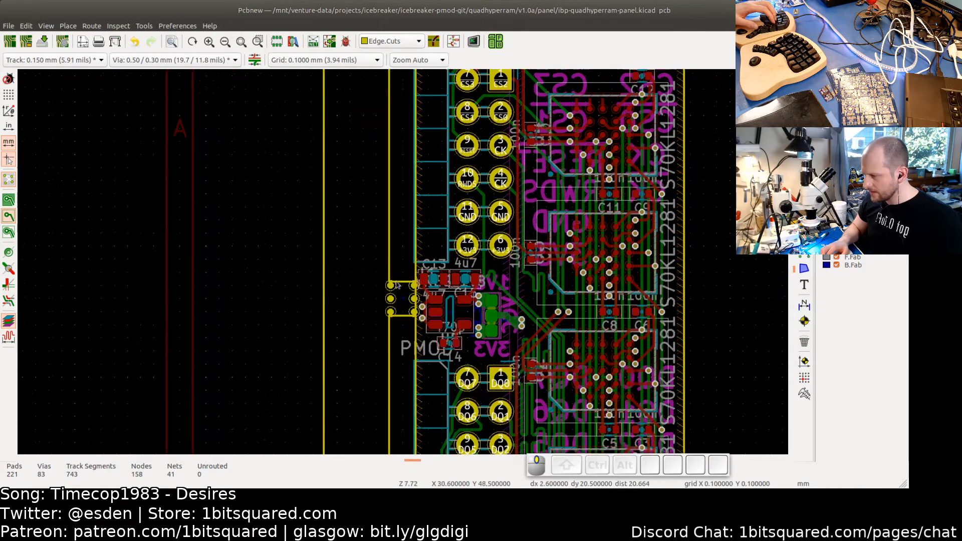
pyautogui.moveTo(568, 280); pyautogui.dragTo(523, 228, button='middle')
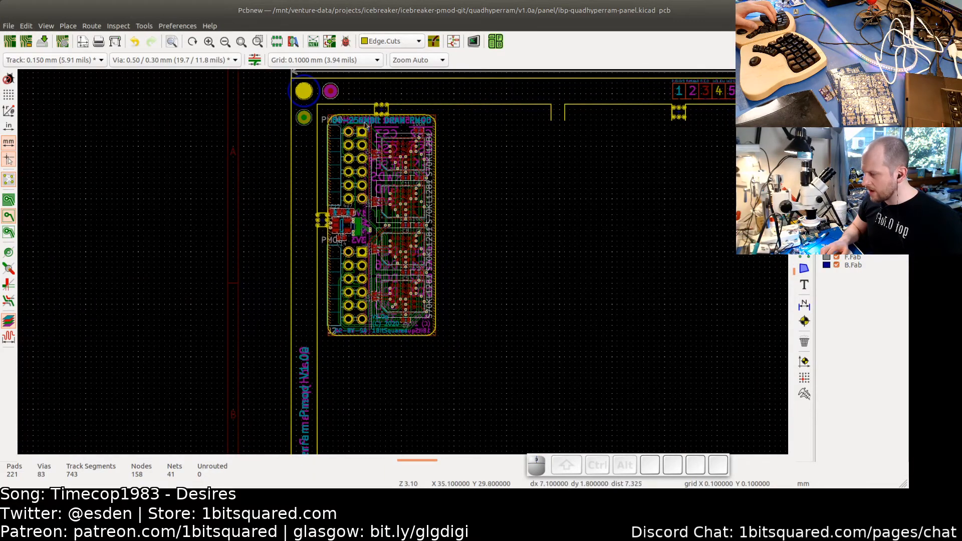
pyautogui.scroll(1, 367, 143)
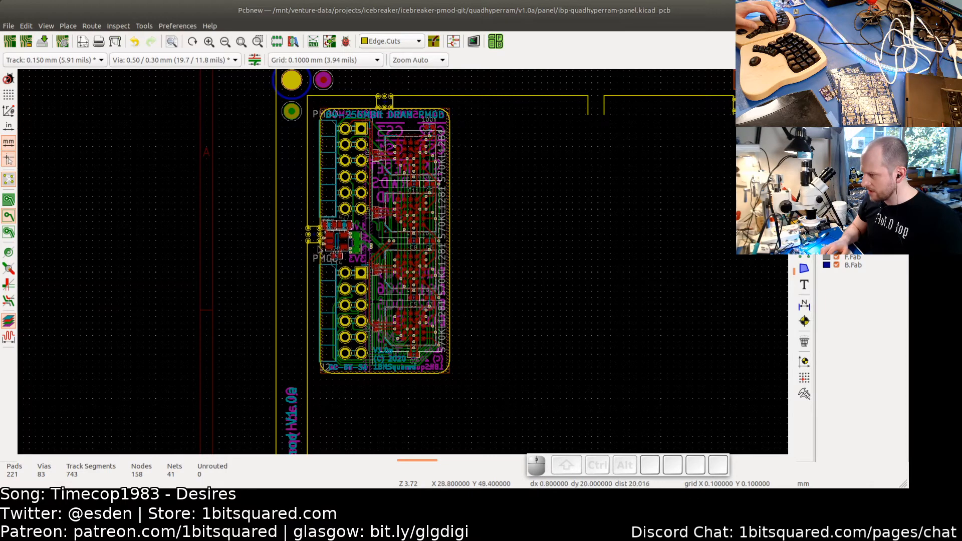
pyautogui.scroll(8, 318, 248)
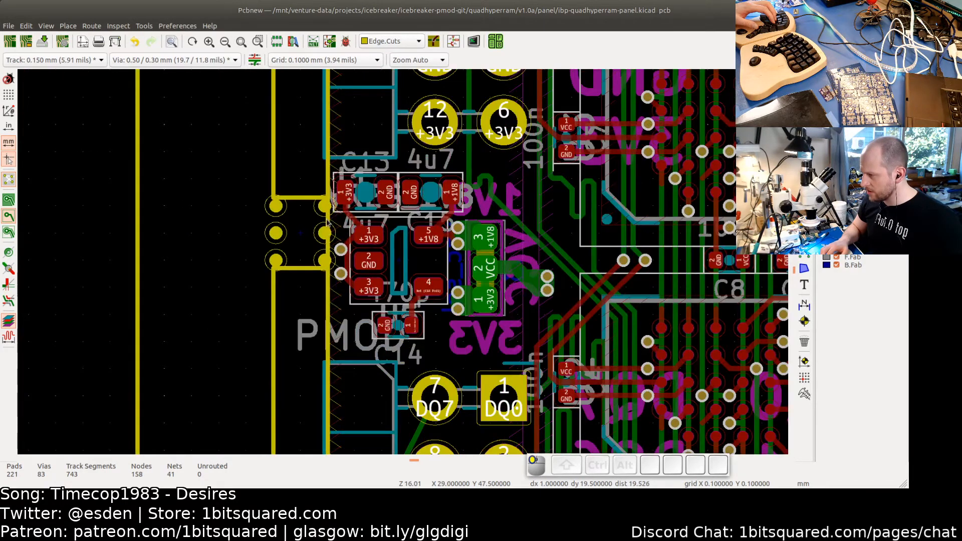
pyautogui.click(328, 223)
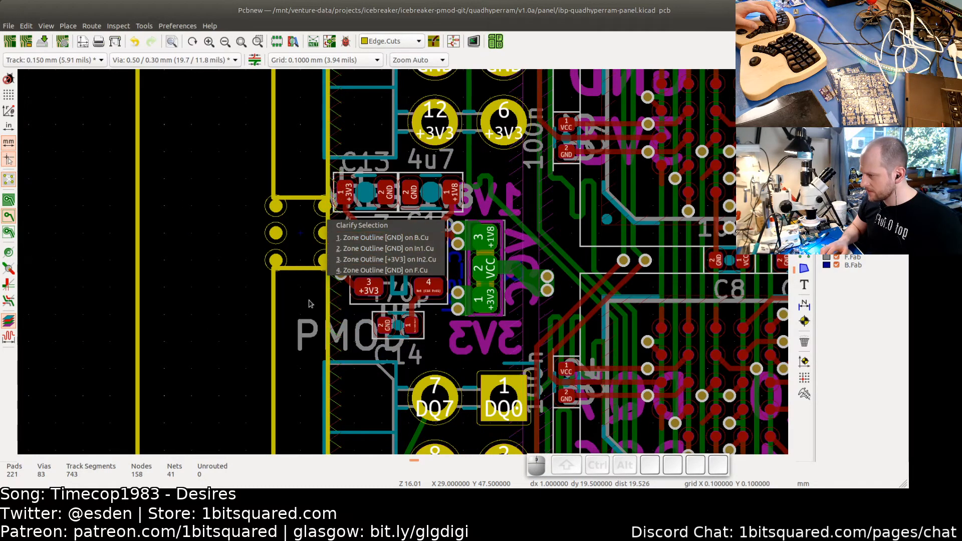
pyautogui.click(327, 309)
pyautogui.click(327, 310)
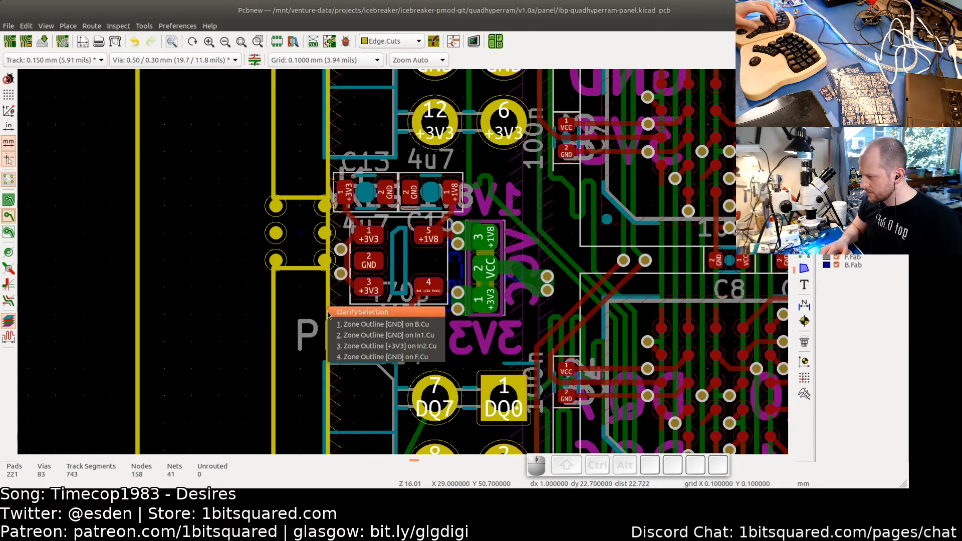
pyautogui.click(334, 357)
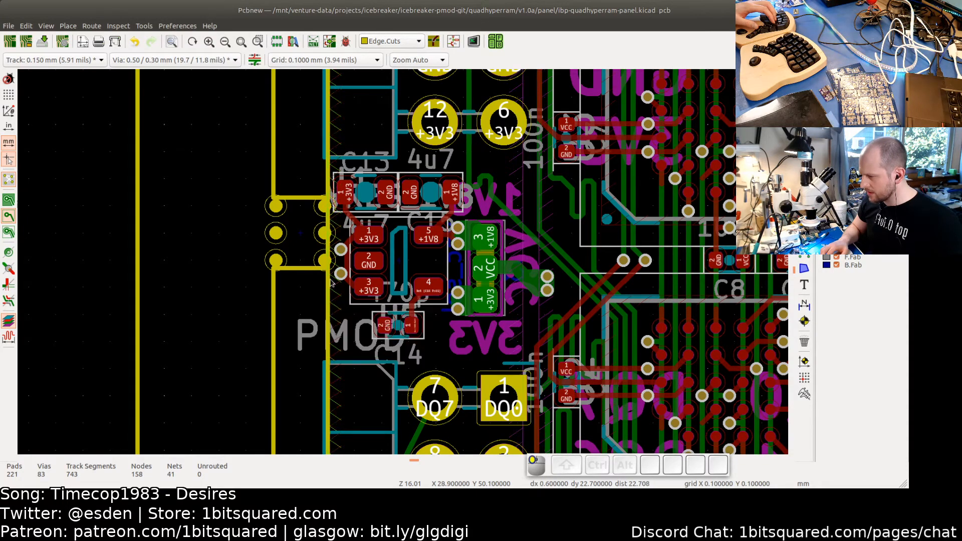
pyautogui.scroll(5, 306, 317)
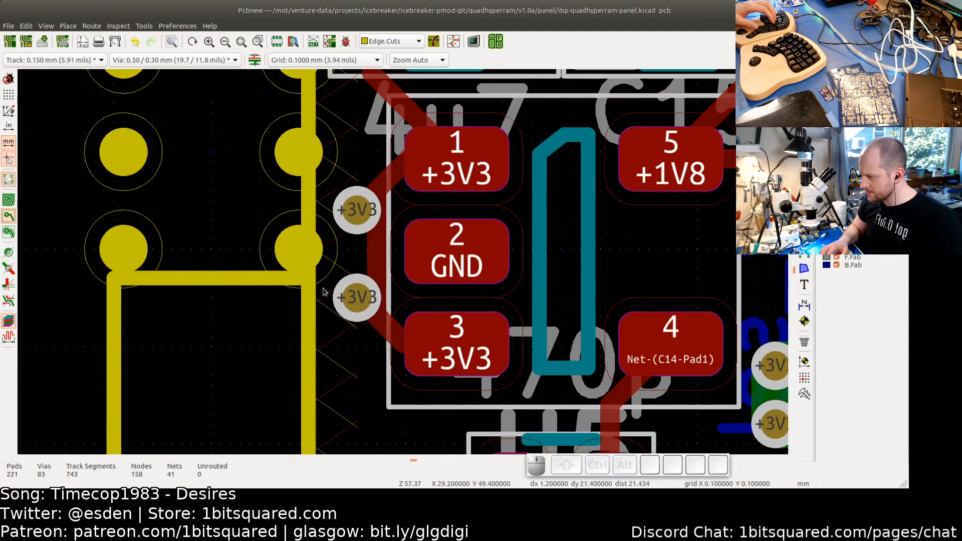
pyautogui.click(305, 318)
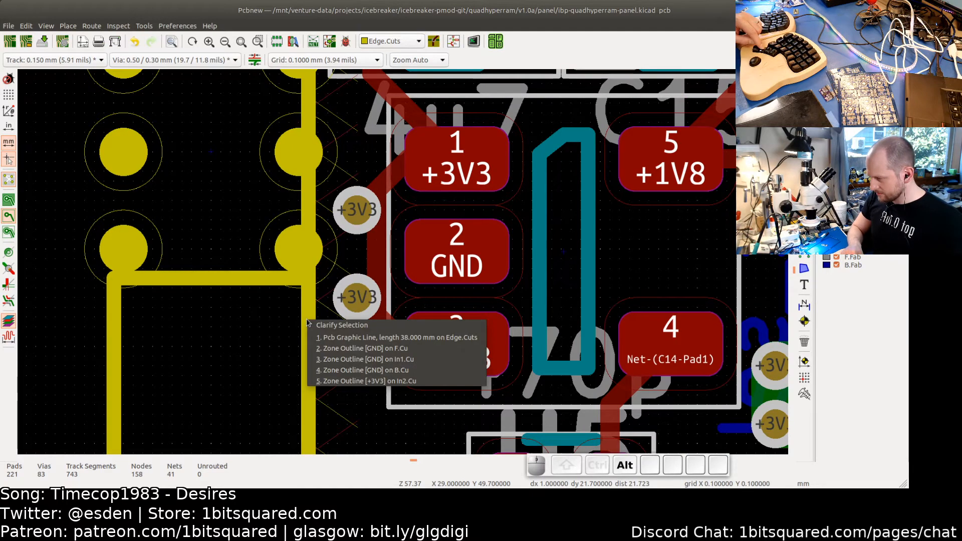
pyautogui.click(331, 342)
pyautogui.scroll(-5, 308, 309)
pyautogui.keyDown('shift'); pyautogui.scroll(-5, 307, 334); pyautogui.keyUp('shift')
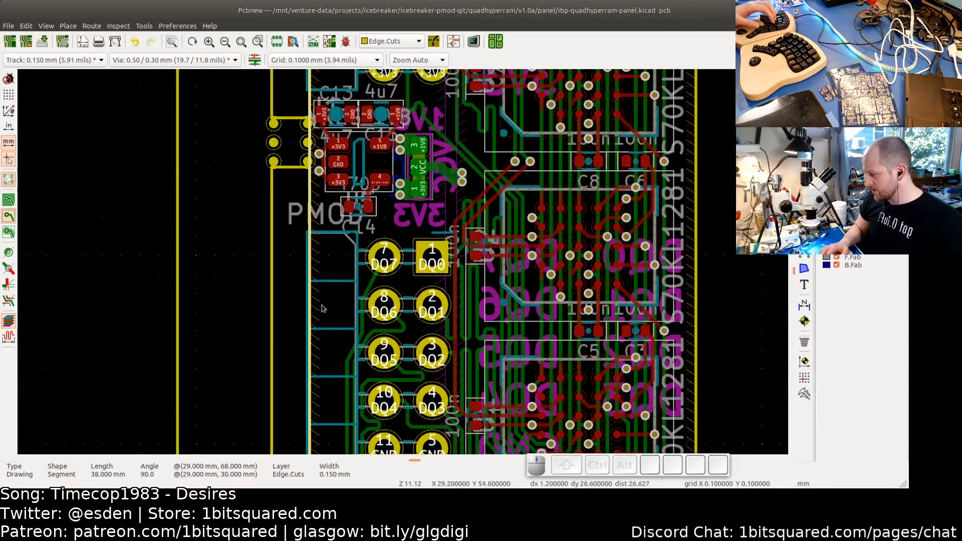
pyautogui.scroll(1, 322, 353)
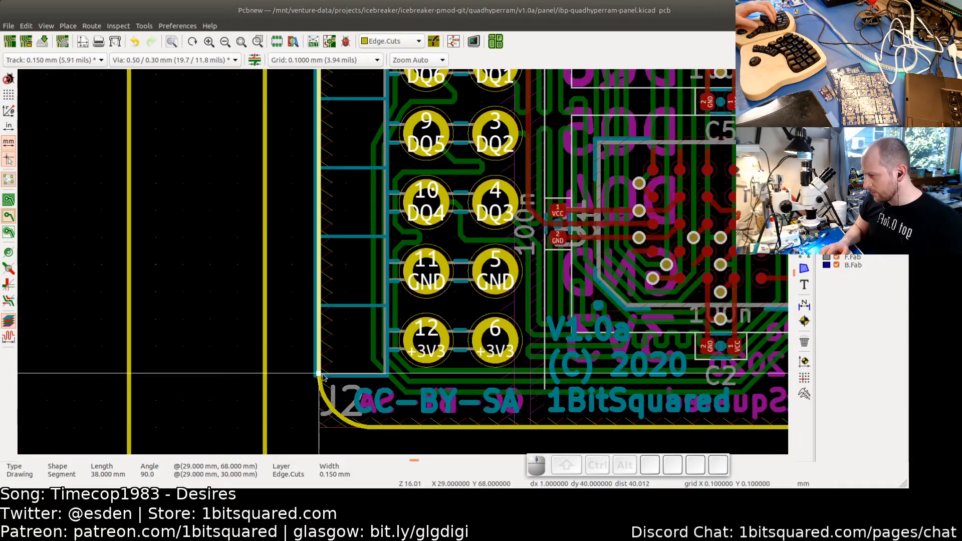
pyautogui.moveTo(319, 375); pyautogui.dragTo(319, 182)
pyautogui.scroll(3, 319, 179)
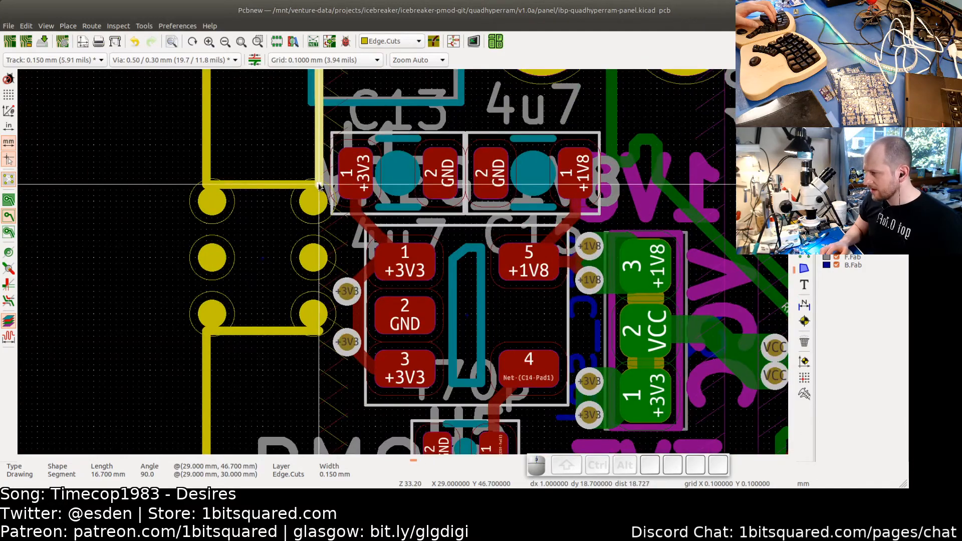
pyautogui.scroll(-6, 302, 204)
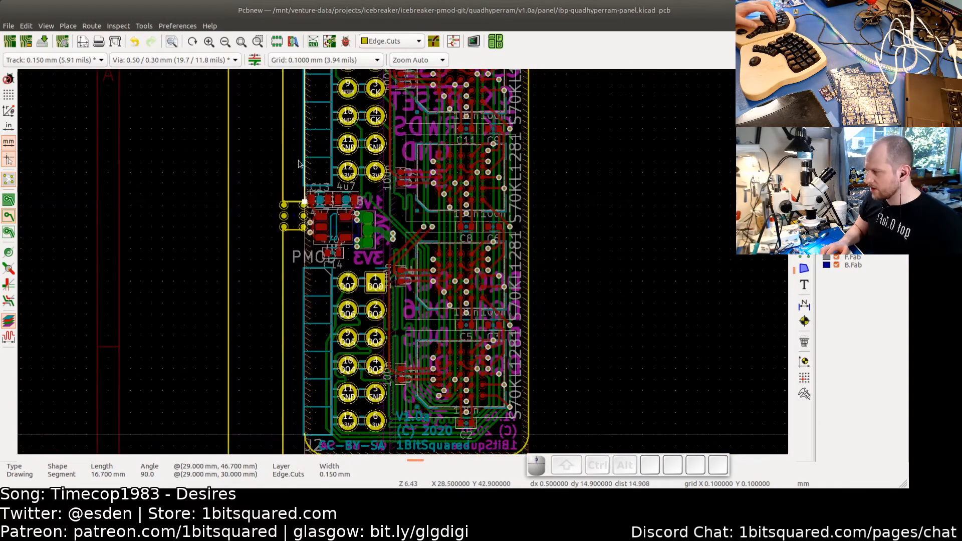
pyautogui.scroll(-1, 299, 164)
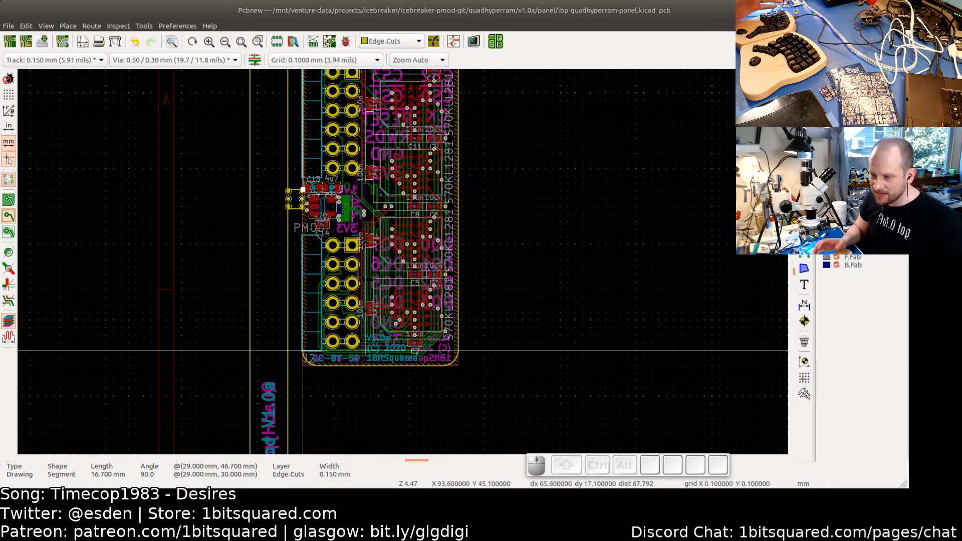
# - Draw an Edge.Cuts line about 18.7 mm long from the tab's bottom down the board edge to the rounded corner
pyautogui.click(805, 220)
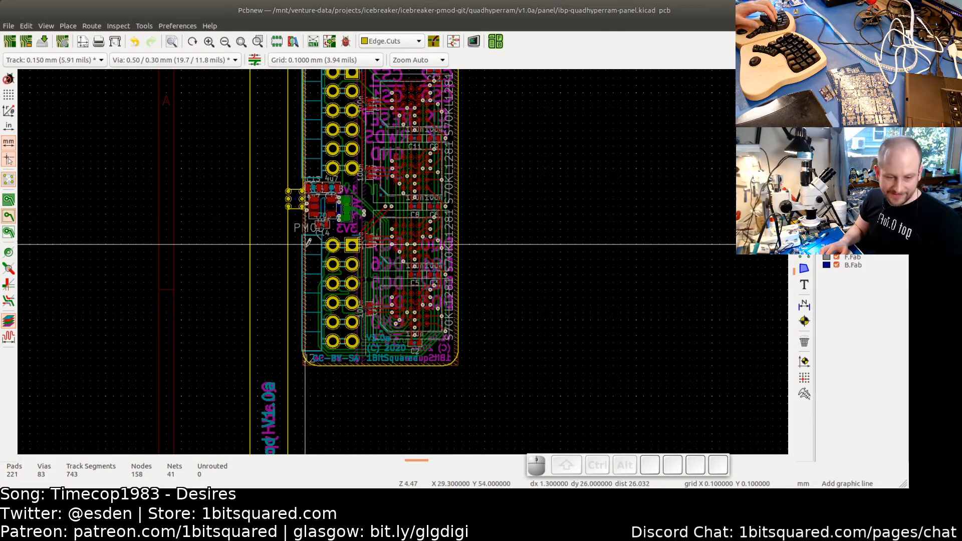
pyautogui.scroll(5, 311, 248)
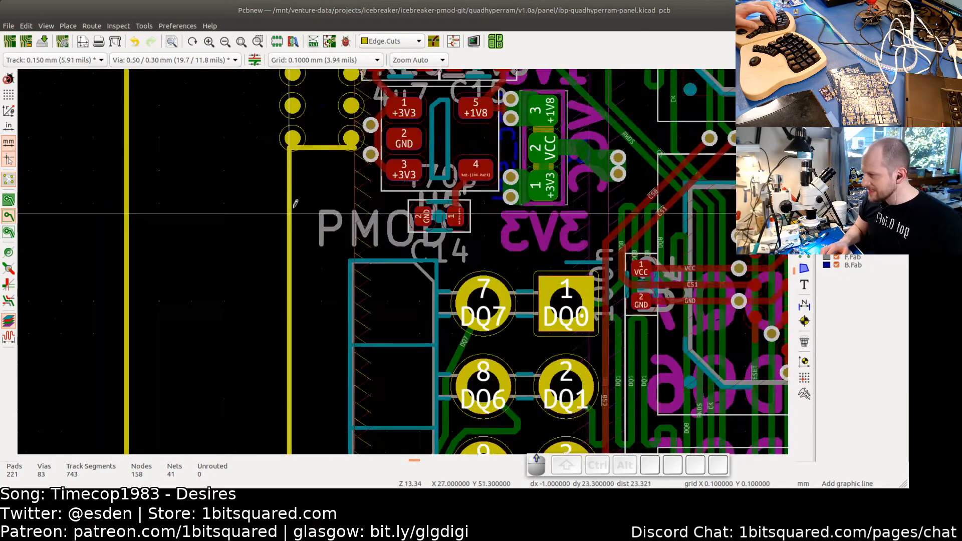
pyautogui.click(367, 134)
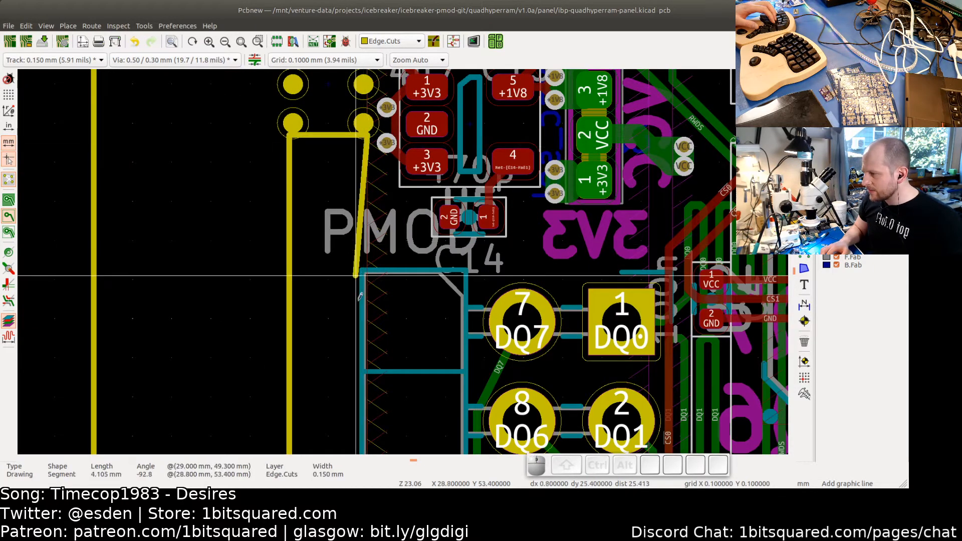
pyautogui.scroll(-4, 358, 216)
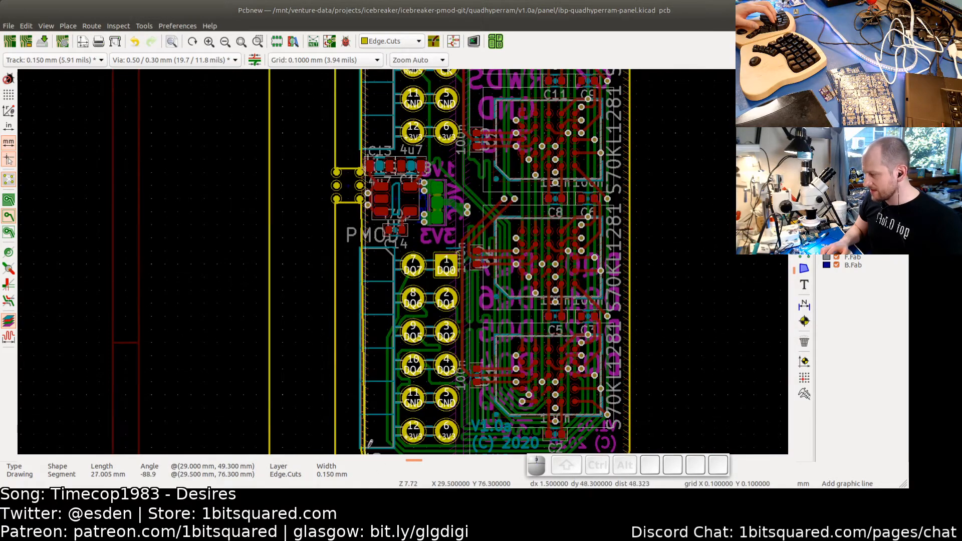
pyautogui.scroll(1, 365, 316)
pyautogui.scroll(5, 365, 316)
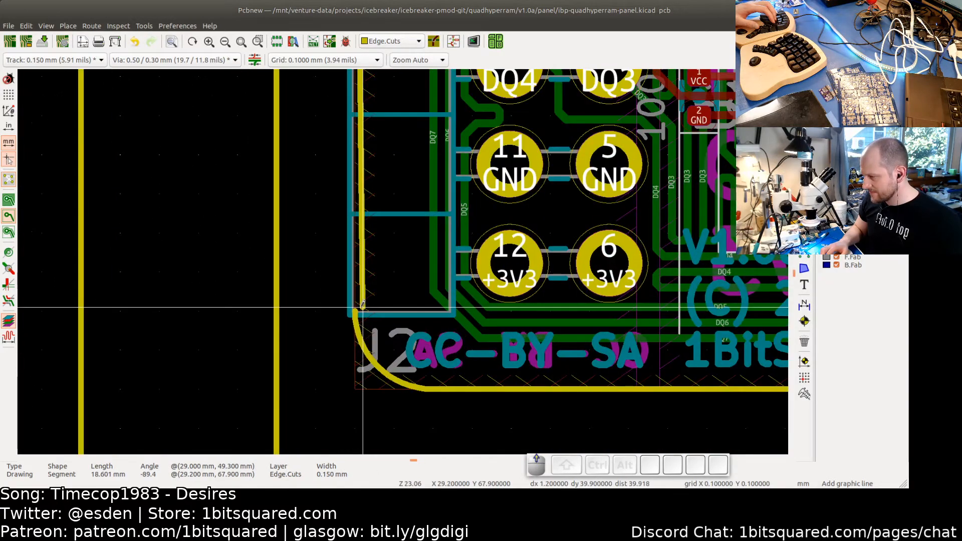
pyautogui.scroll(-2, 319, 333)
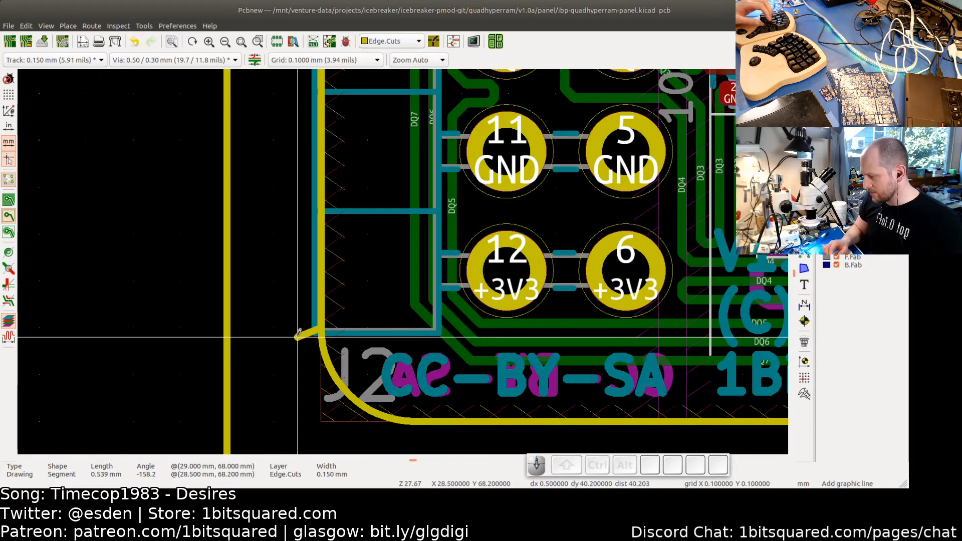
pyautogui.press('Escape')
pyautogui.scroll(-6, 322, 292)
pyautogui.scroll(4, 381, 200)
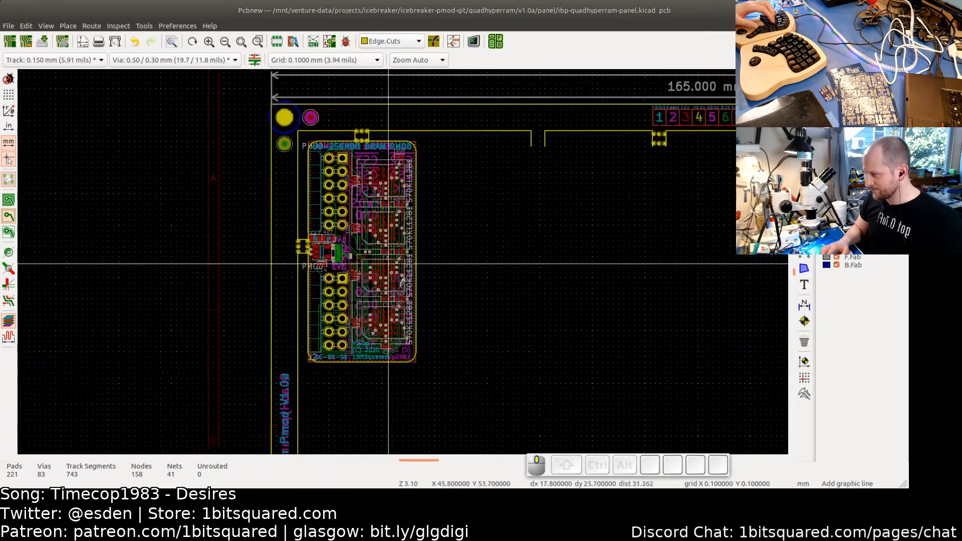
pyautogui.press('Escape')
pyautogui.press('Escape')
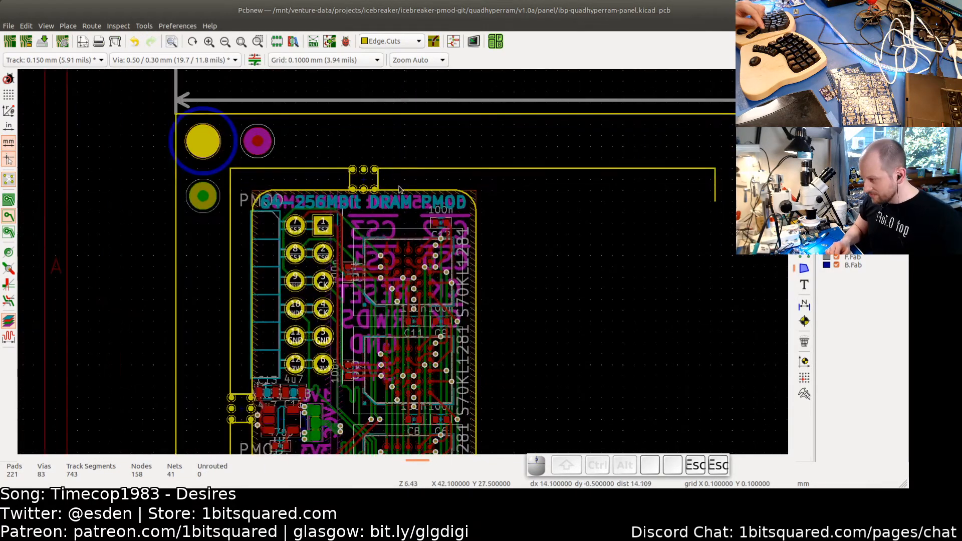
# - Shorten the board's top Edge.Cuts line so its right end stops at the left side of the mouse-bite tab
pyautogui.scroll(5, 396, 183)
pyautogui.click(453, 201)
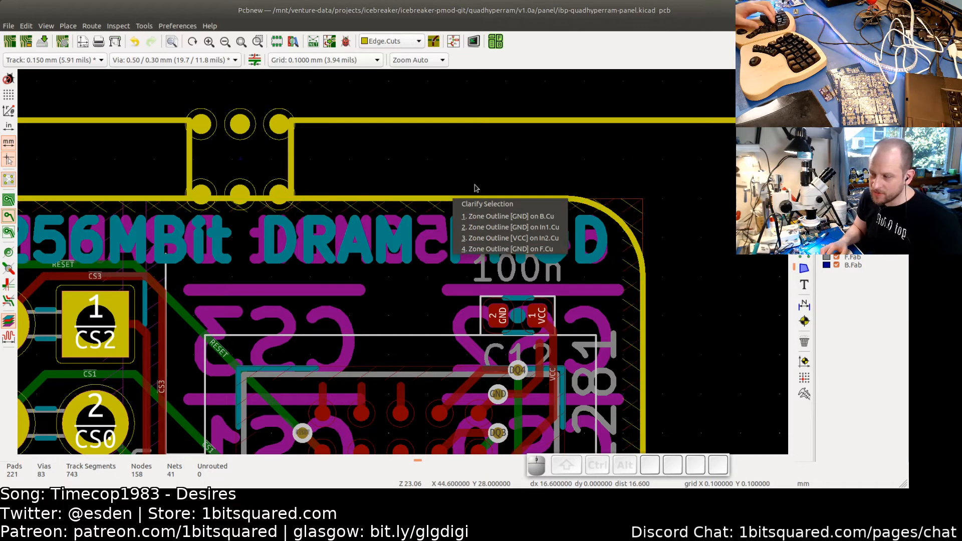
pyautogui.click(471, 200)
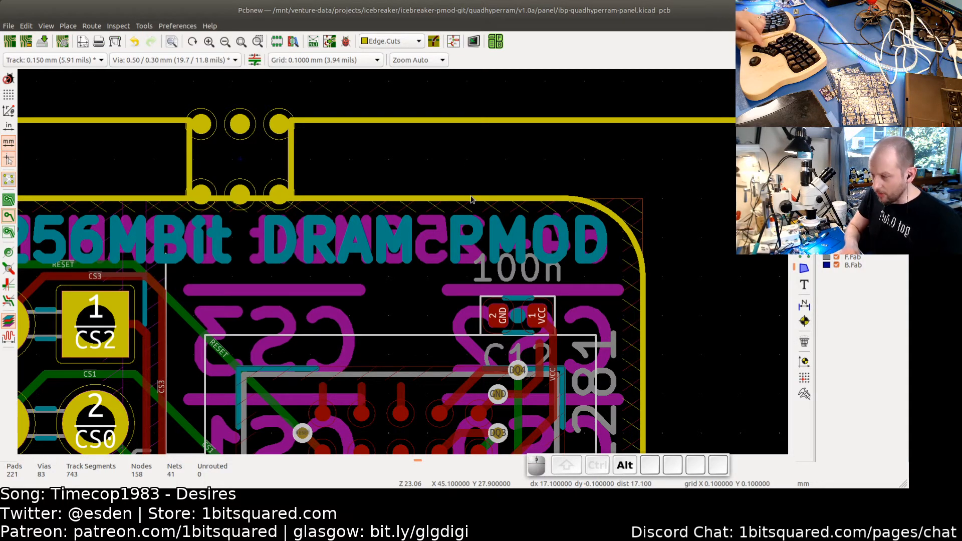
pyautogui.keyDown('alt'); pyautogui.click(471, 199); pyautogui.keyUp('alt')
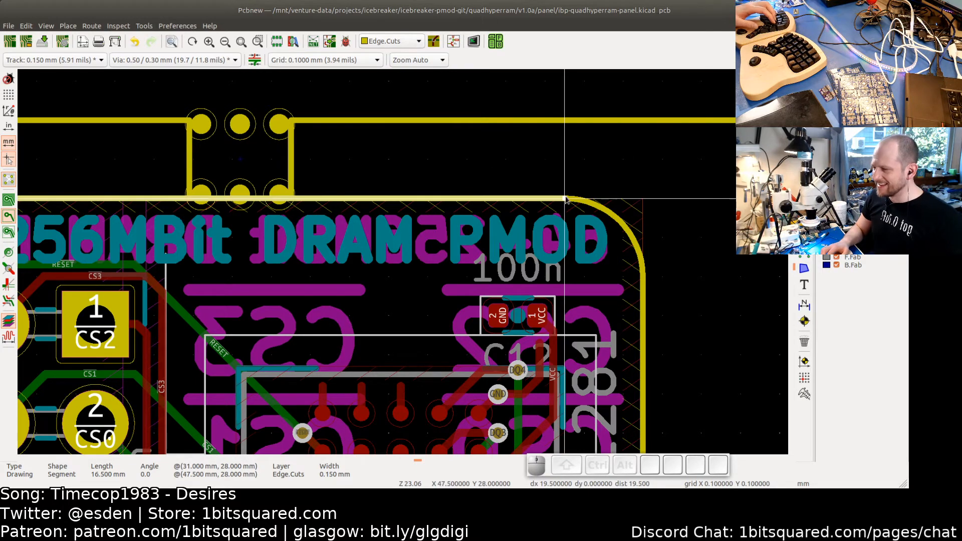
pyautogui.scroll(2, 566, 199)
pyautogui.moveTo(549, 200); pyautogui.dragTo(23, 203)
pyautogui.scroll(4, 150, 203)
pyautogui.moveTo(106, 207); pyautogui.dragTo(273, 190)
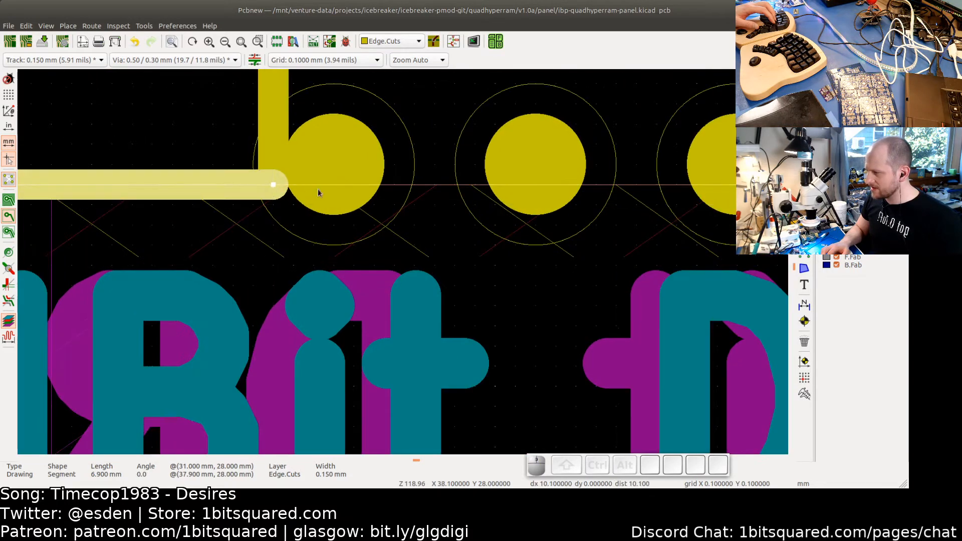
pyautogui.scroll(-6, 318, 193)
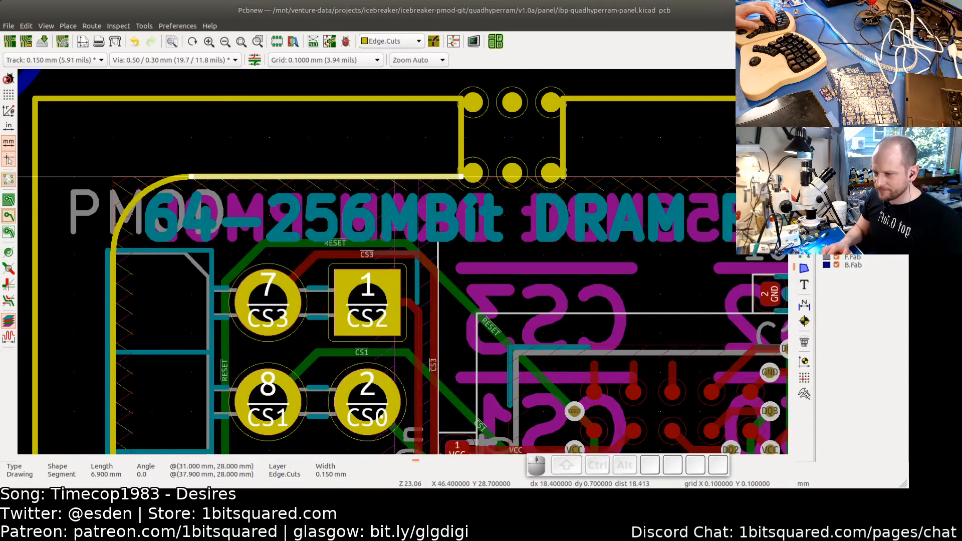
# - Draw an Edge.Cuts line about 5.5 mm long from the tab's right side to the board's top-right rounded corner
pyautogui.hotkey('ctrl', 'shift', 'l')
pyautogui.click(563, 174)
pyautogui.scroll(4, 566, 180)
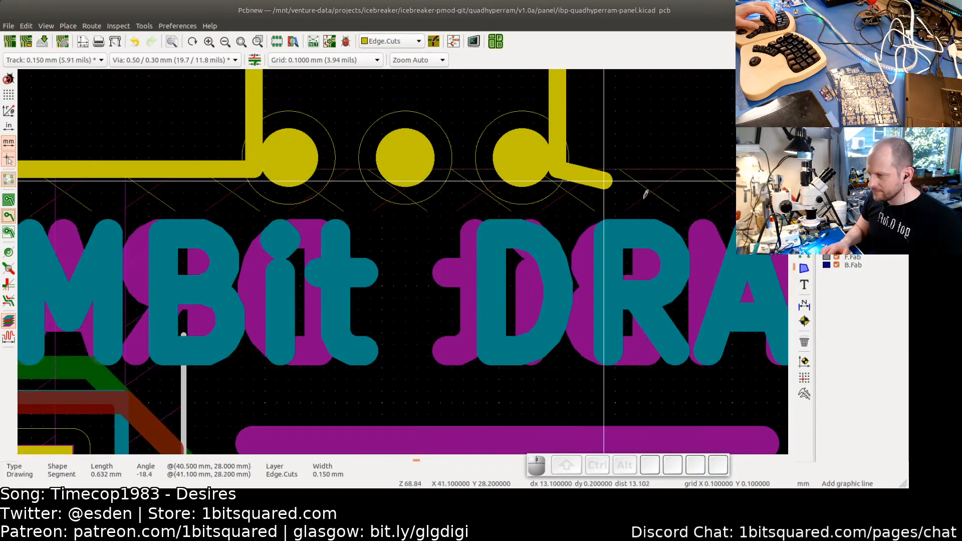
pyautogui.scroll(-4, 646, 194)
pyautogui.scroll(3, 532, 191)
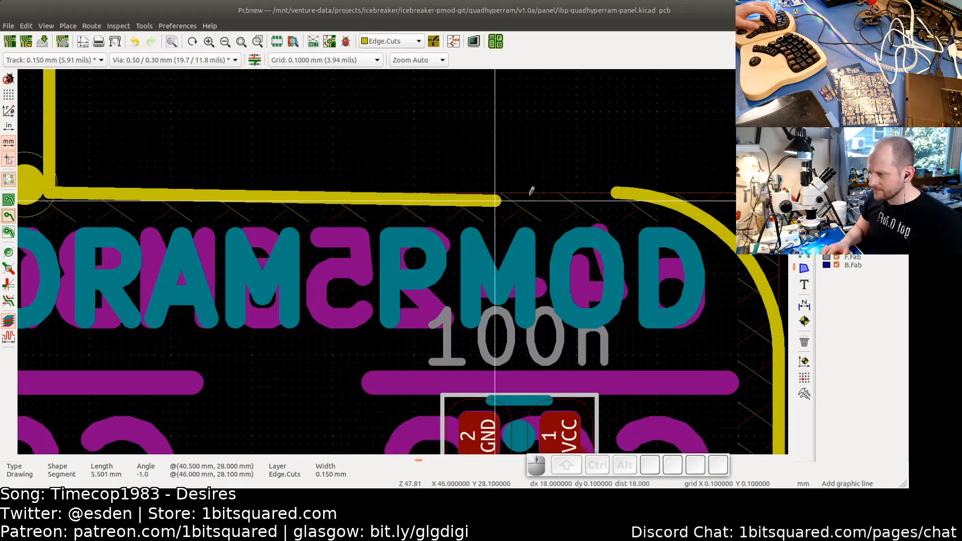
pyautogui.click(619, 186)
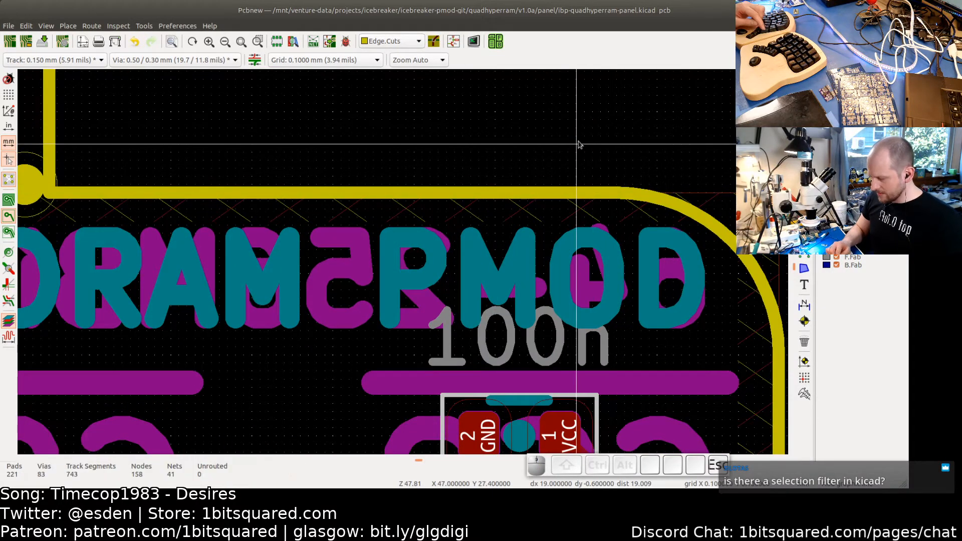
pyautogui.press('Escape')
pyautogui.press('Escape')
# - Try to create a grid array of the board with counts 1 and 0, 22.5 mm horizontal and 44 mm vertical spacing
pyautogui.scroll(-4, 576, 146)
pyautogui.scroll(-3, 587, 235)
pyautogui.moveTo(573, 311); pyautogui.dragTo(486, 193, button='middle')
pyautogui.moveTo(522, 250); pyautogui.dragTo(493, 203, button='middle')
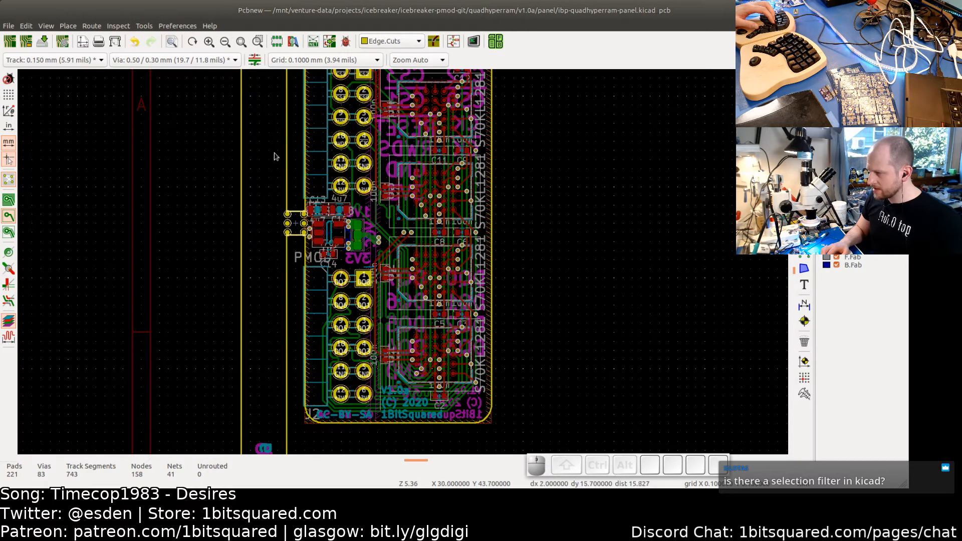
pyautogui.scroll(3, 395, 128)
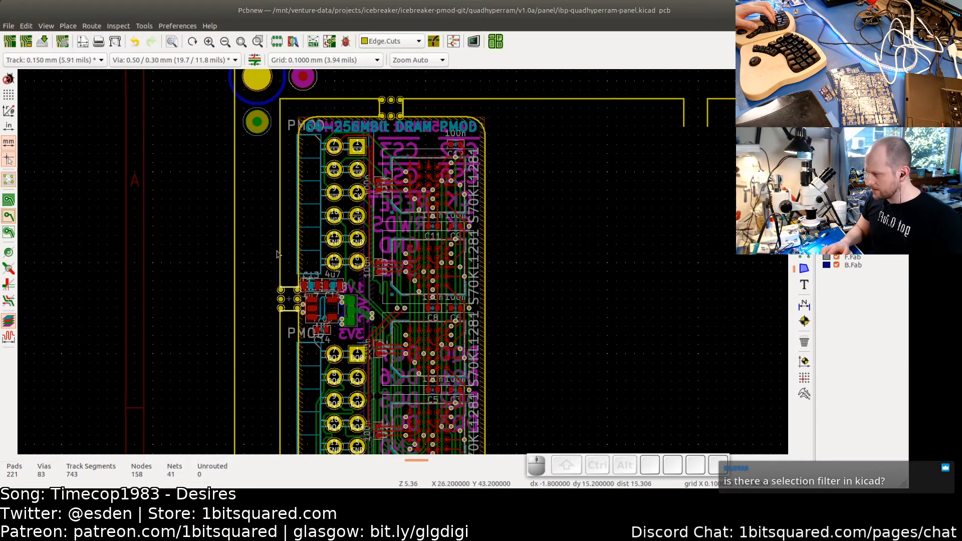
pyautogui.rightClick(509, 238)
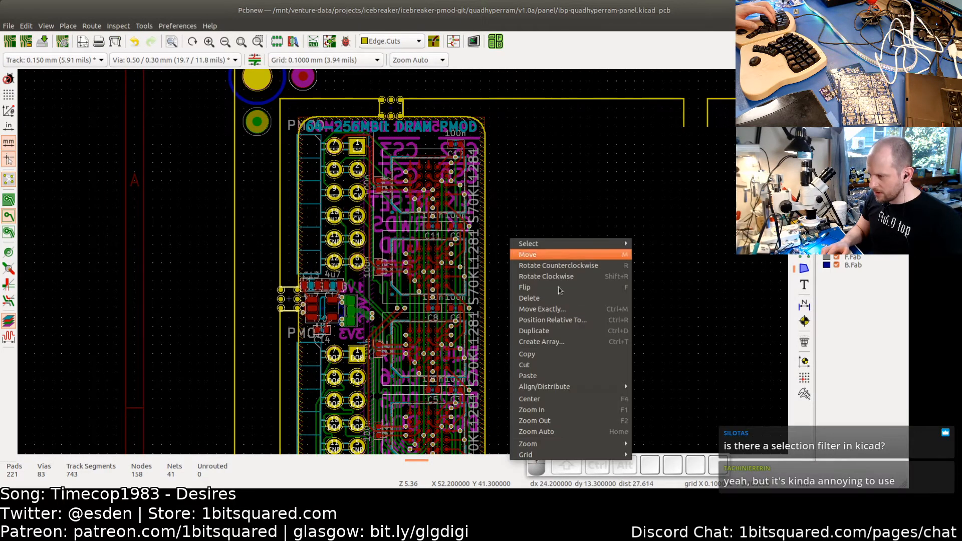
pyautogui.click(554, 342)
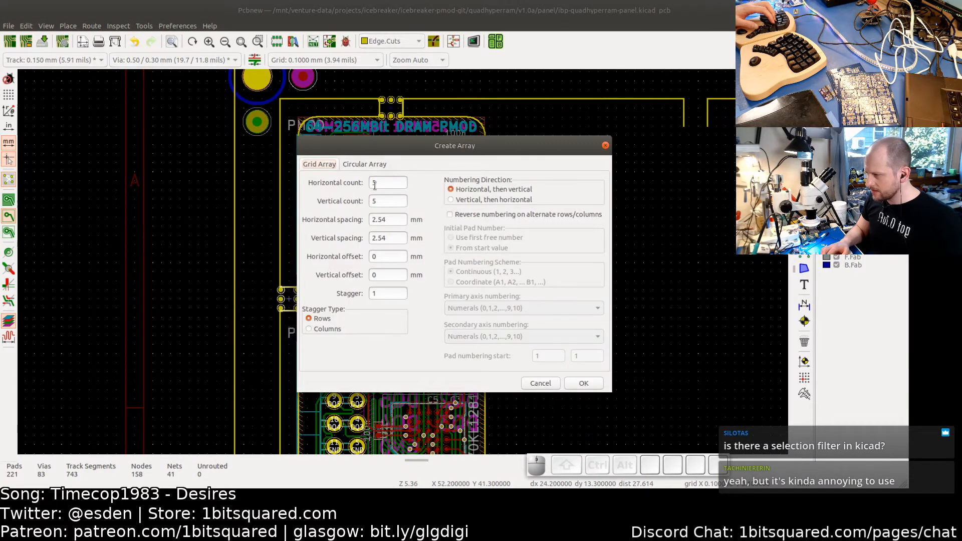
pyautogui.press('BackSpace')
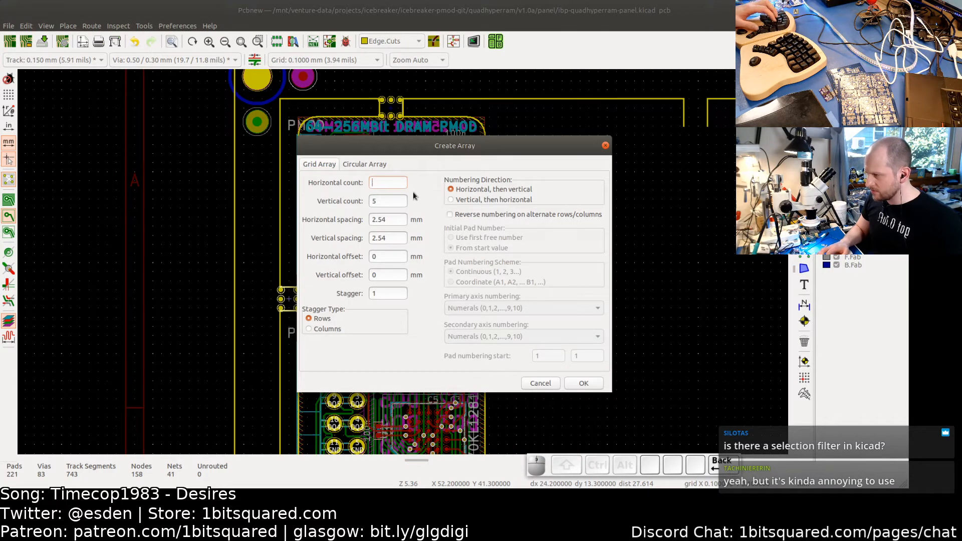
pyautogui.write('1')
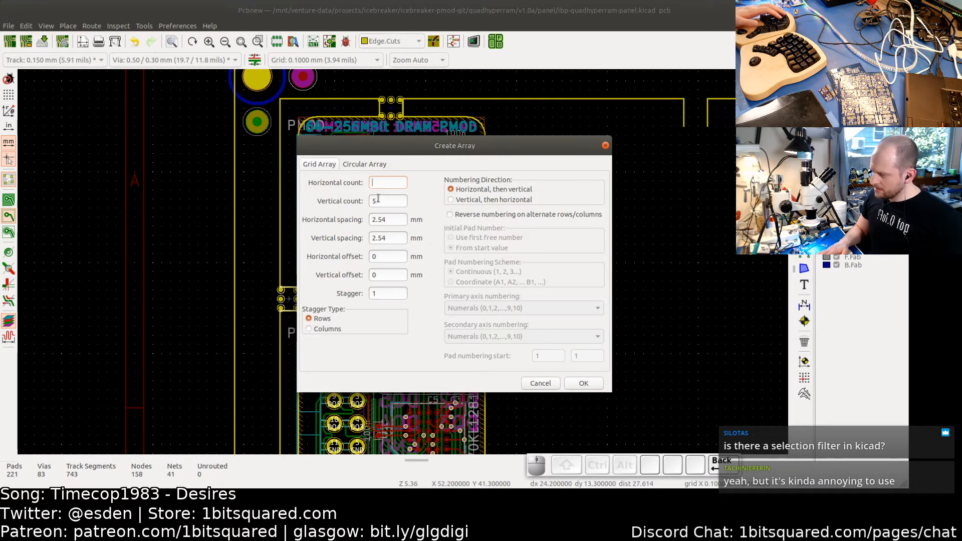
pyautogui.write('2')
pyautogui.press('Tab')
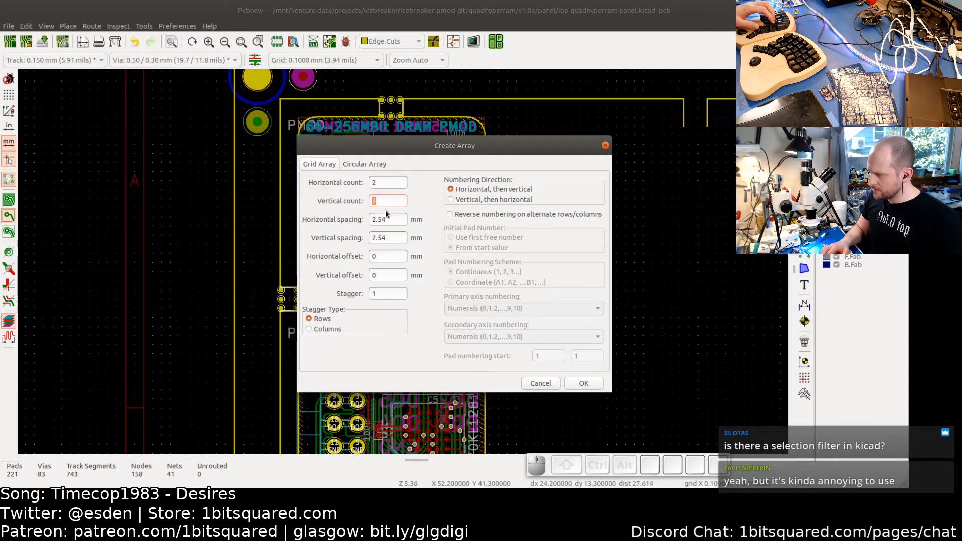
pyautogui.write('0')
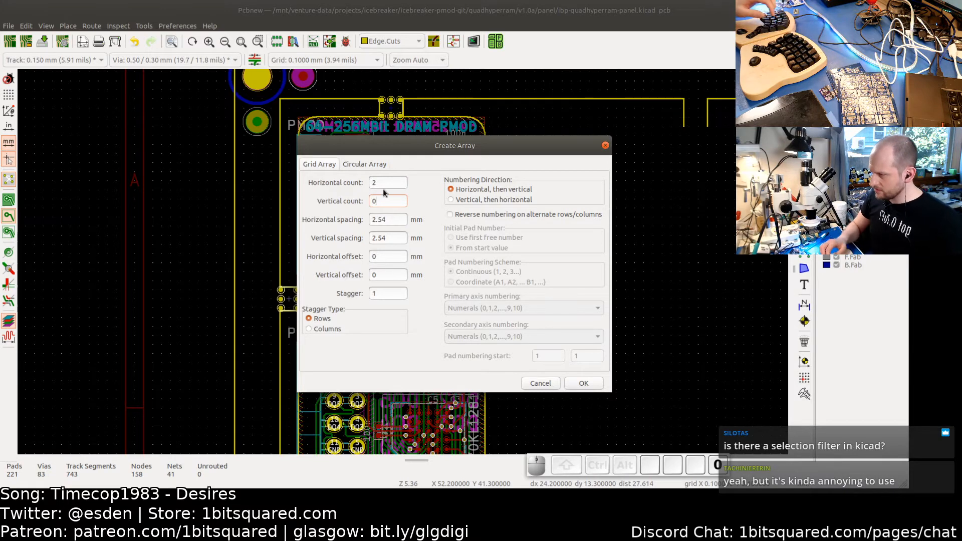
pyautogui.press('BackSpace')
pyautogui.write('1')
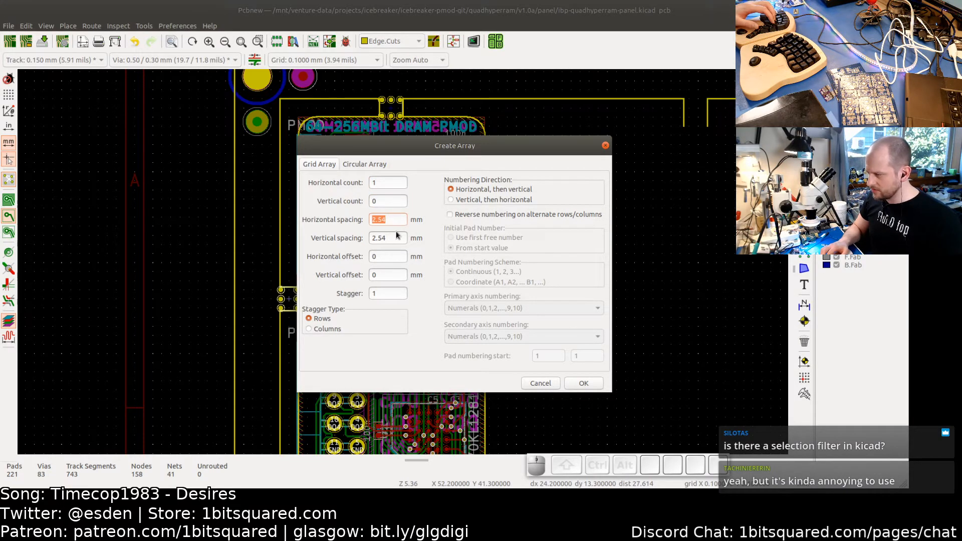
pyautogui.write('22.5')
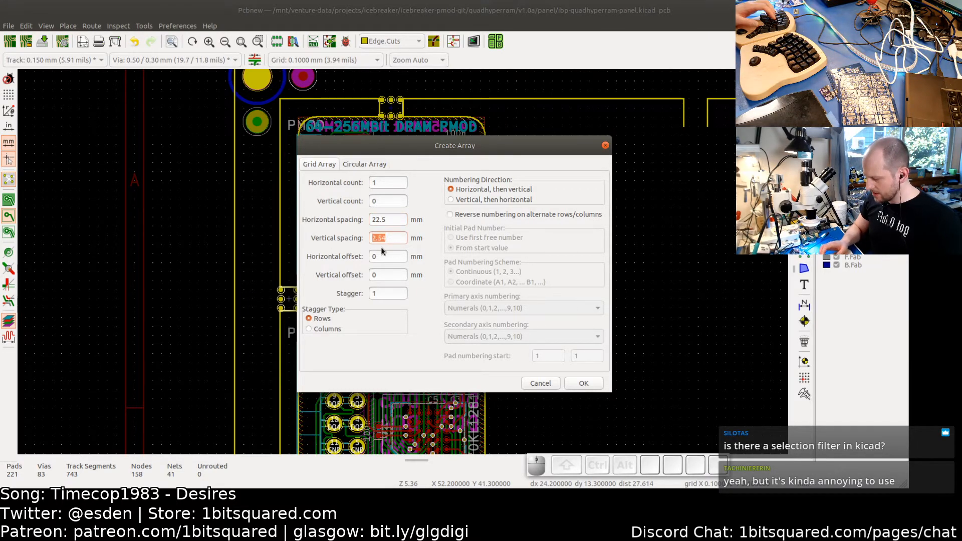
pyautogui.write('42')
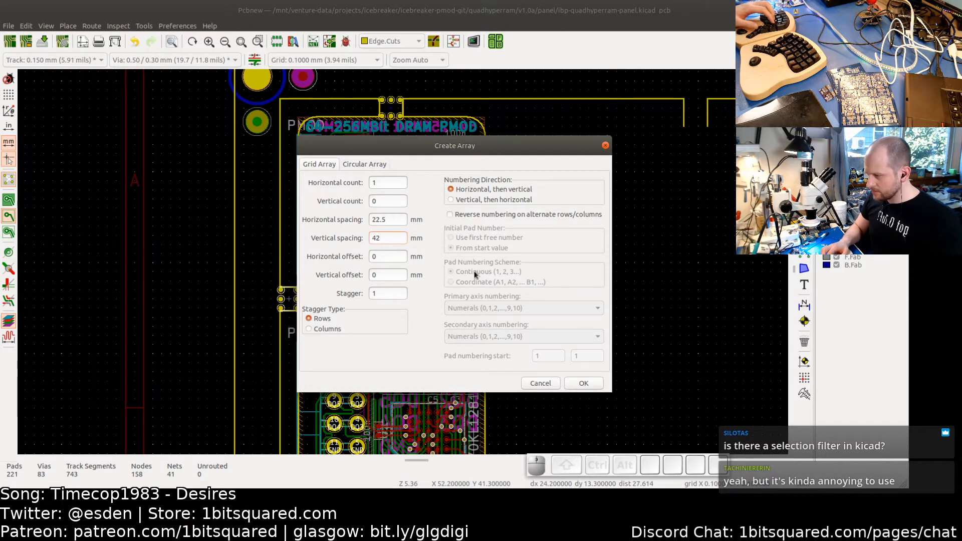
pyautogui.write('4')
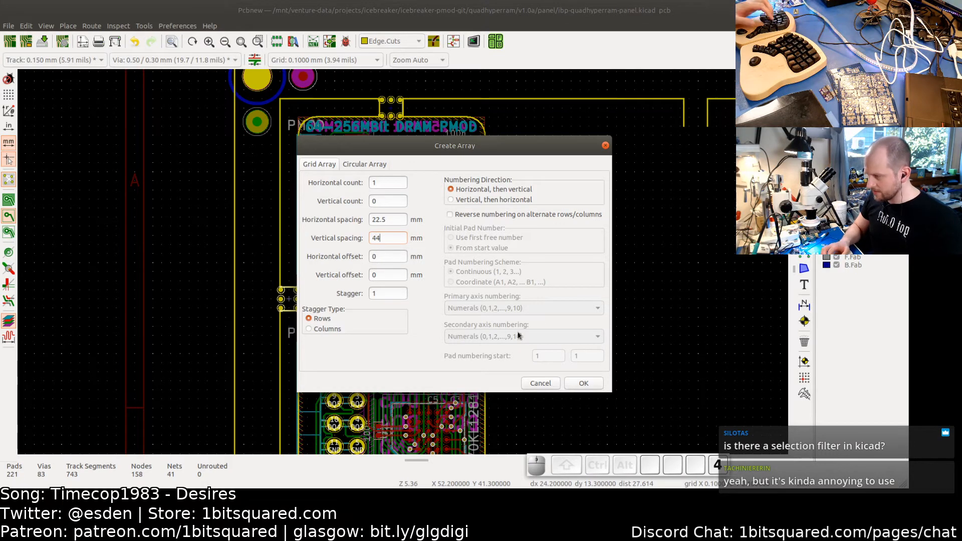
pyautogui.click(585, 384)
# - Open the selection filter options to check which item types are included, closing them without changes
pyautogui.moveTo(545, 335); pyautogui.dragTo(669, 218, button='middle')
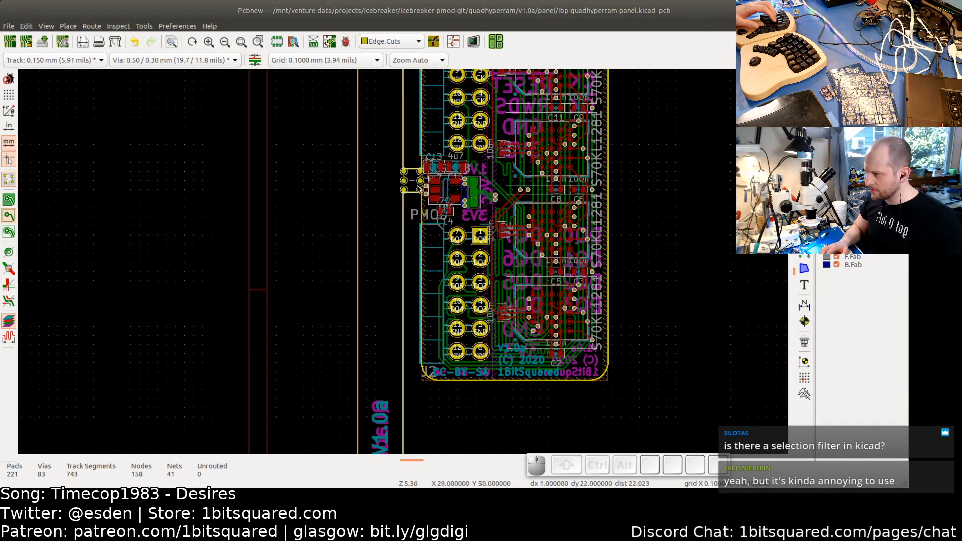
pyautogui.scroll(2, 419, 188)
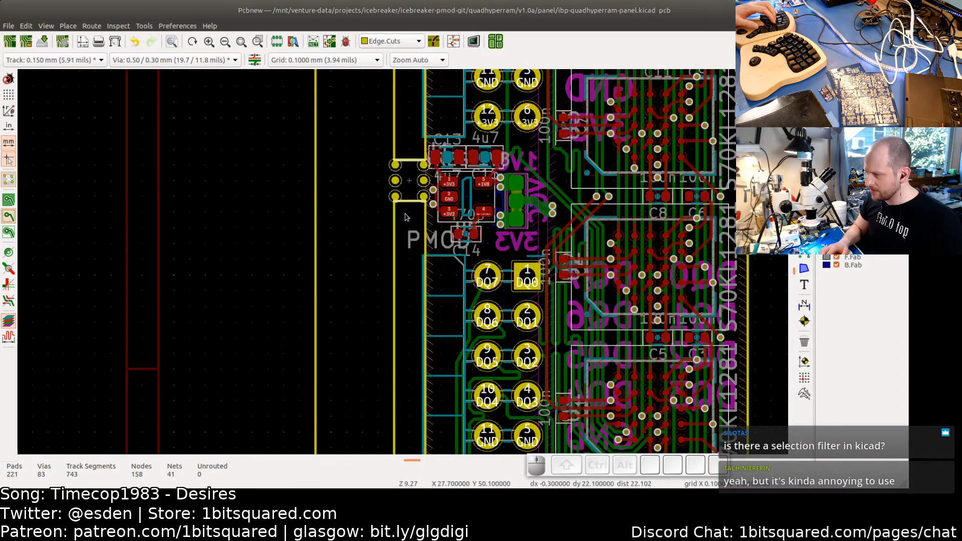
pyautogui.scroll(-2, 406, 217)
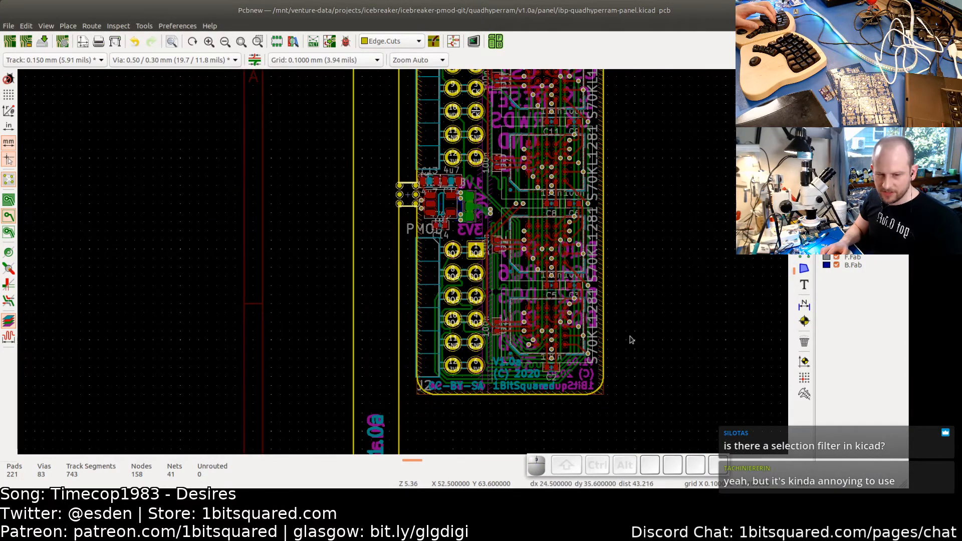
pyautogui.scroll(-2, 631, 339)
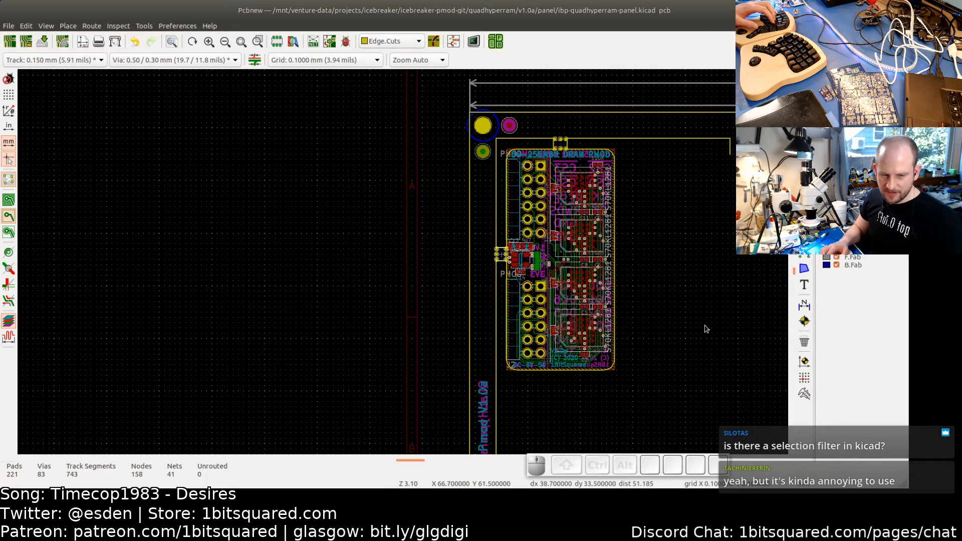
pyautogui.moveTo(706, 328); pyautogui.dragTo(645, 305, button='middle')
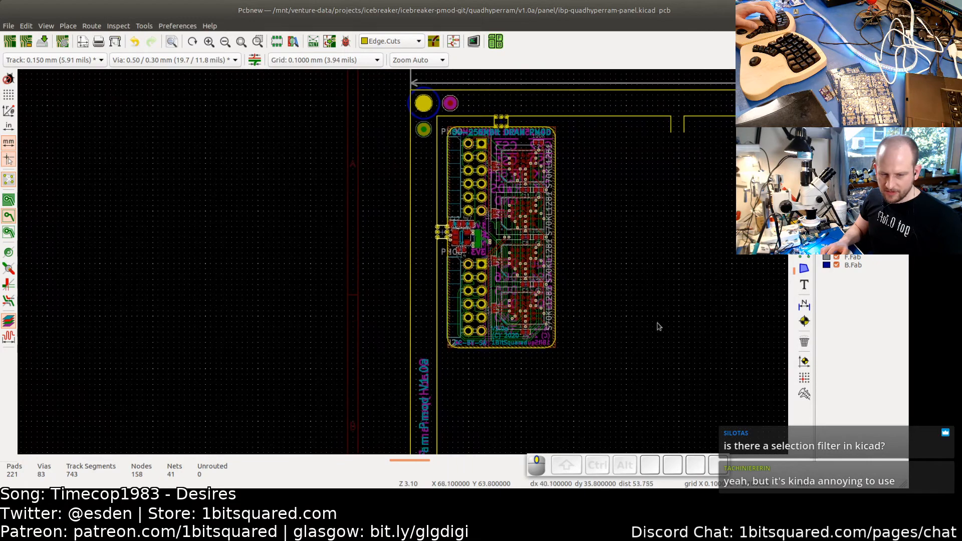
pyautogui.moveTo(577, 365); pyautogui.dragTo(484, 280)
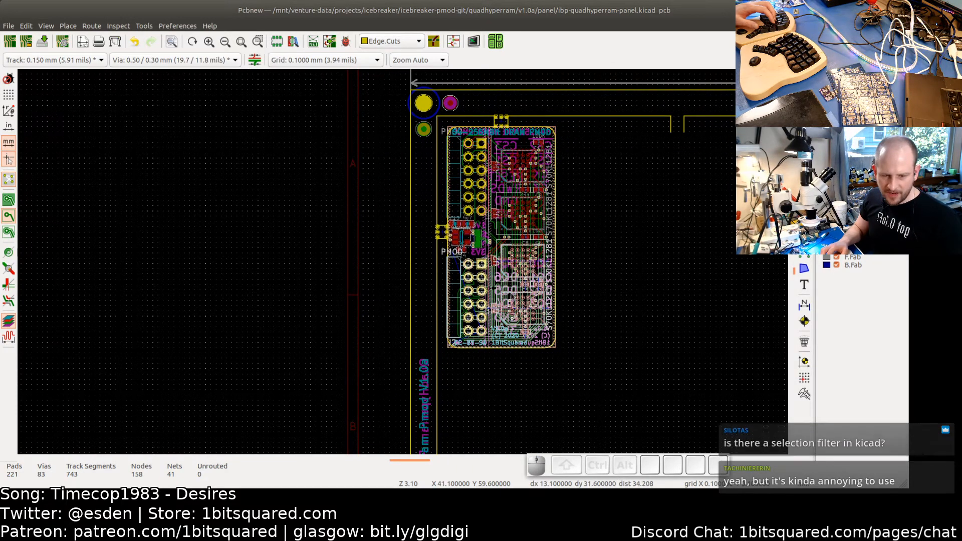
pyautogui.rightClick(513, 300)
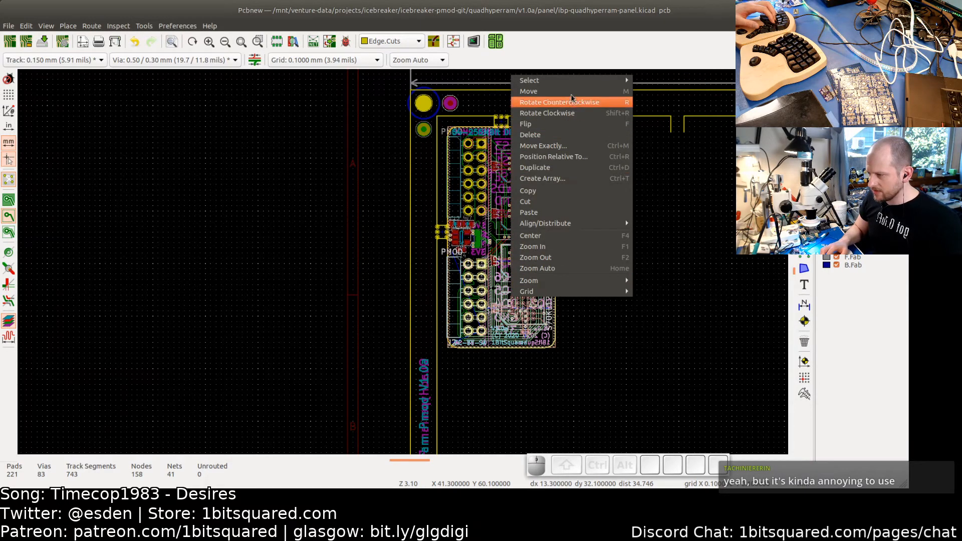
pyautogui.moveTo(566, 82)
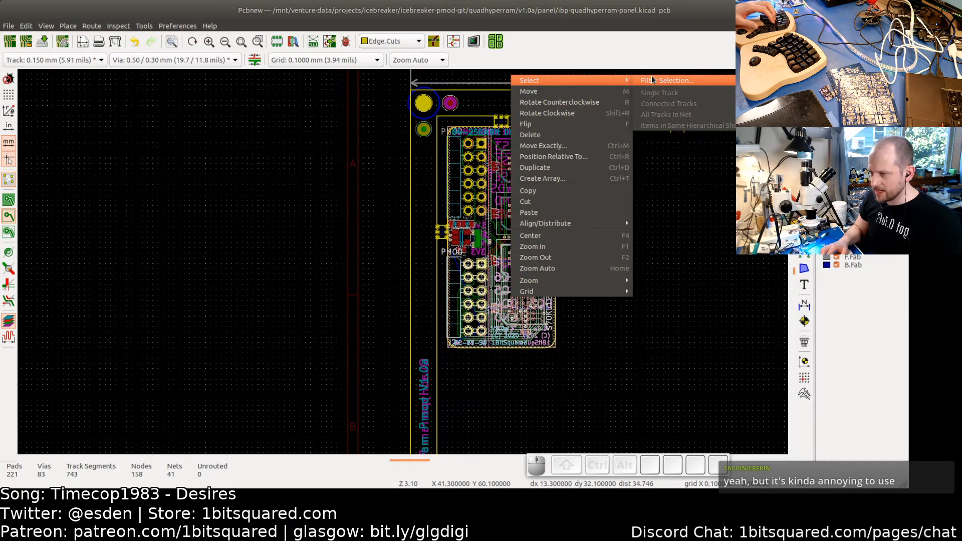
pyautogui.click(667, 80)
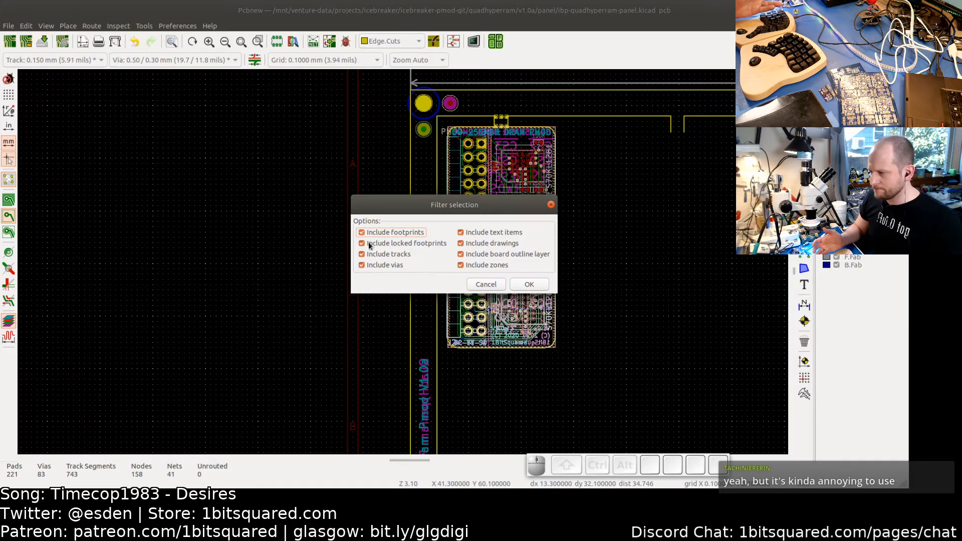
pyautogui.click(485, 285)
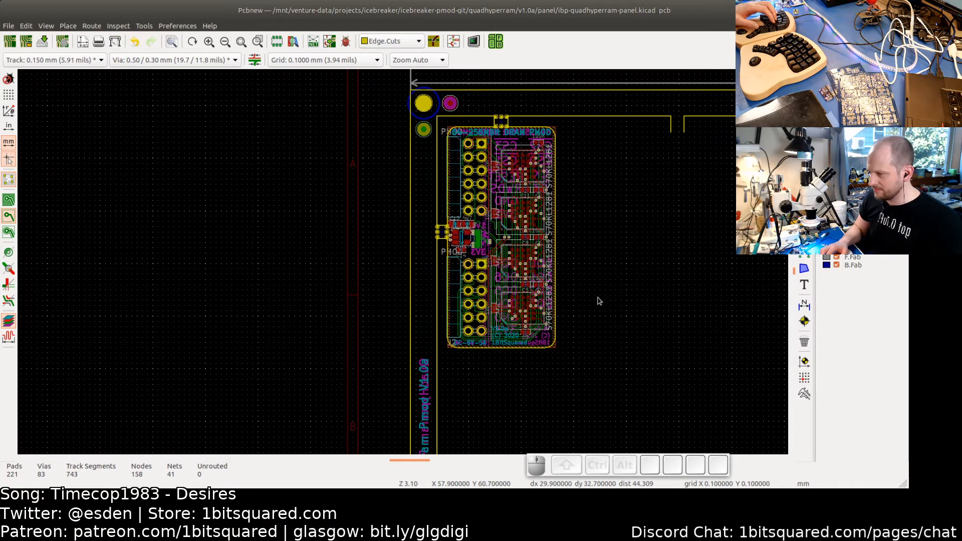
pyautogui.moveTo(600, 254); pyautogui.dragTo(548, 284, button='middle')
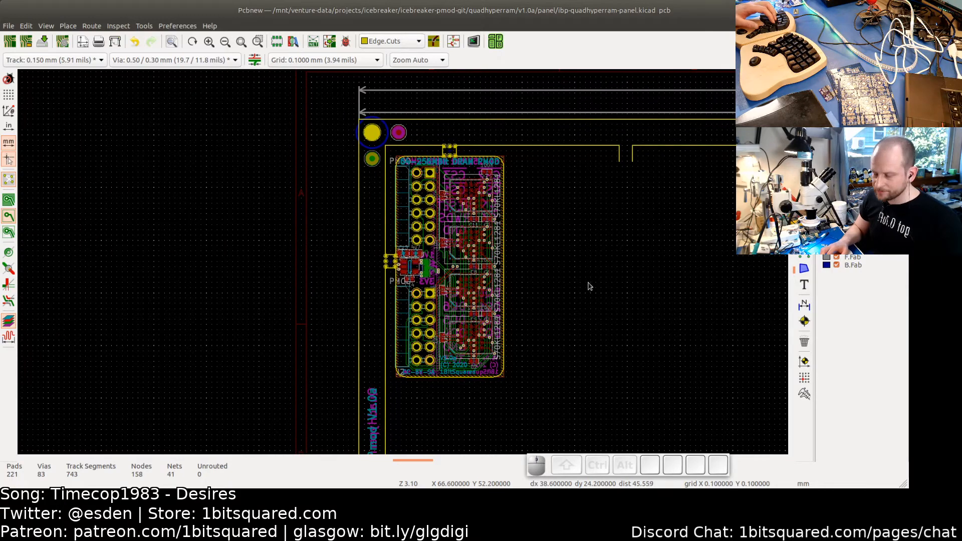
pyautogui.scroll(5, 429, 244)
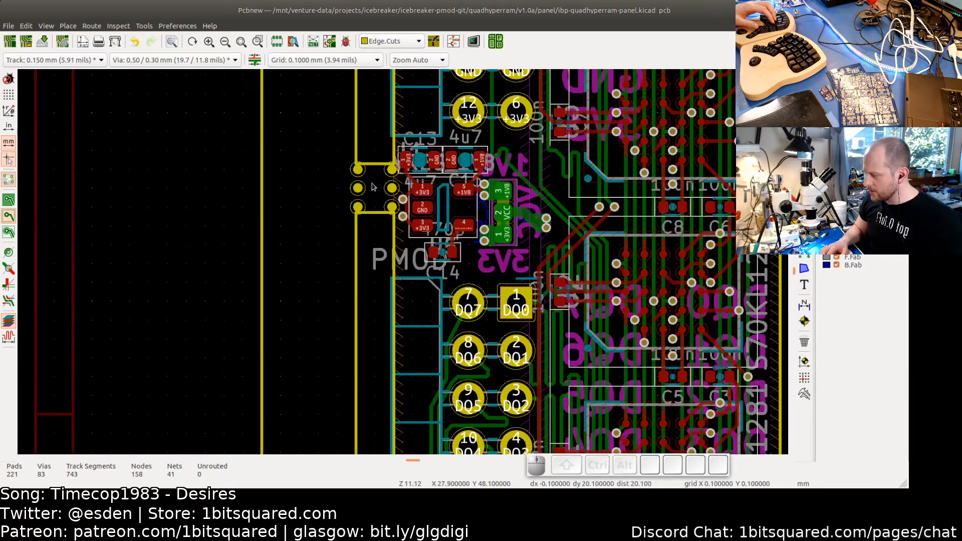
pyautogui.moveTo(374, 202); pyautogui.dragTo(369, 156)
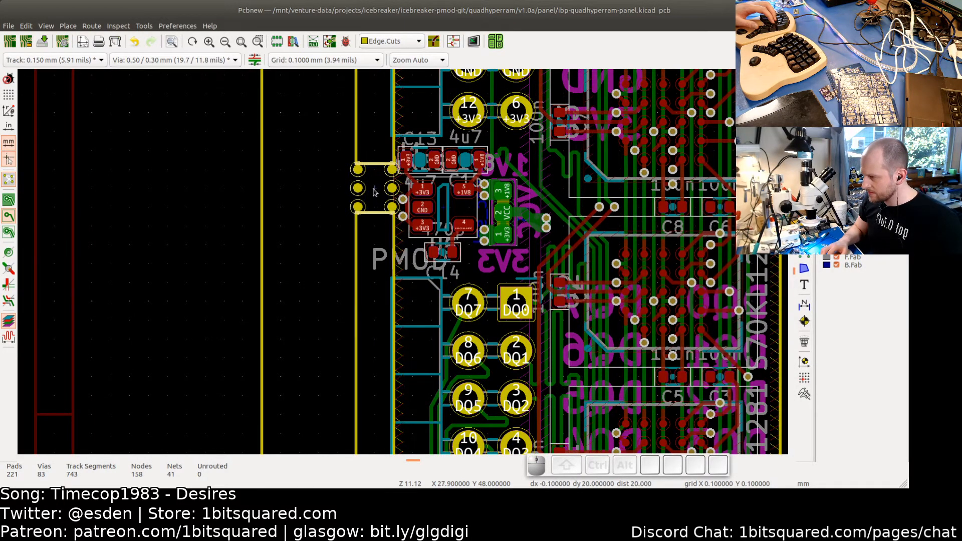
pyautogui.scroll(-4, 373, 192)
pyautogui.moveTo(736, 252); pyautogui.dragTo(146, 255, button='middle')
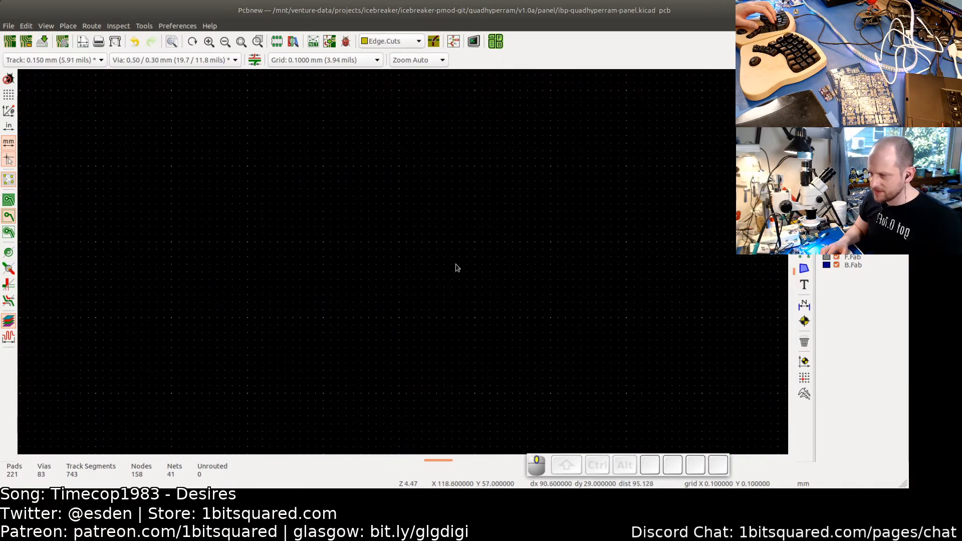
pyautogui.scroll(-5, 469, 264)
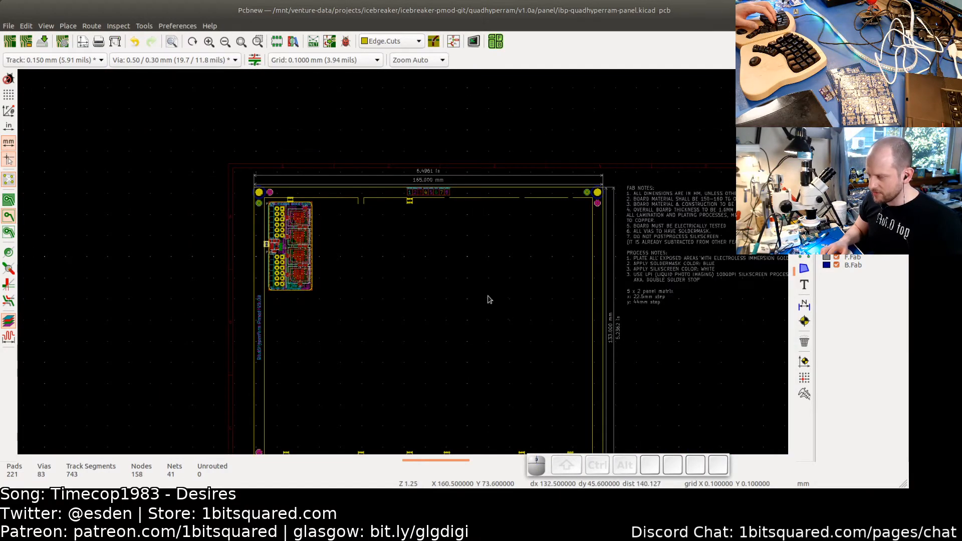
# - Move the left mouse-bite tab slightly further down the board's left edge and place it
pyautogui.scroll(7, 385, 216)
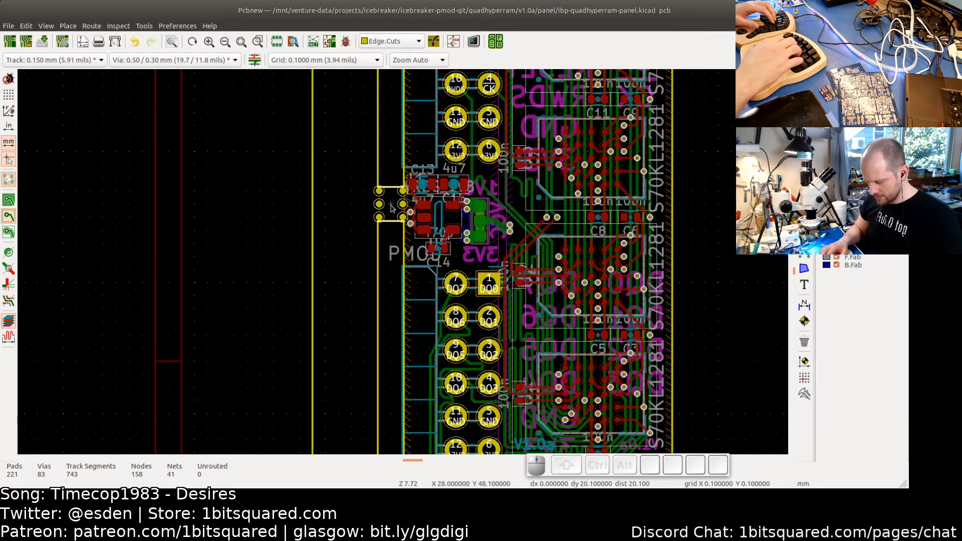
pyautogui.scroll(1, 391, 208)
pyautogui.scroll(5, 392, 208)
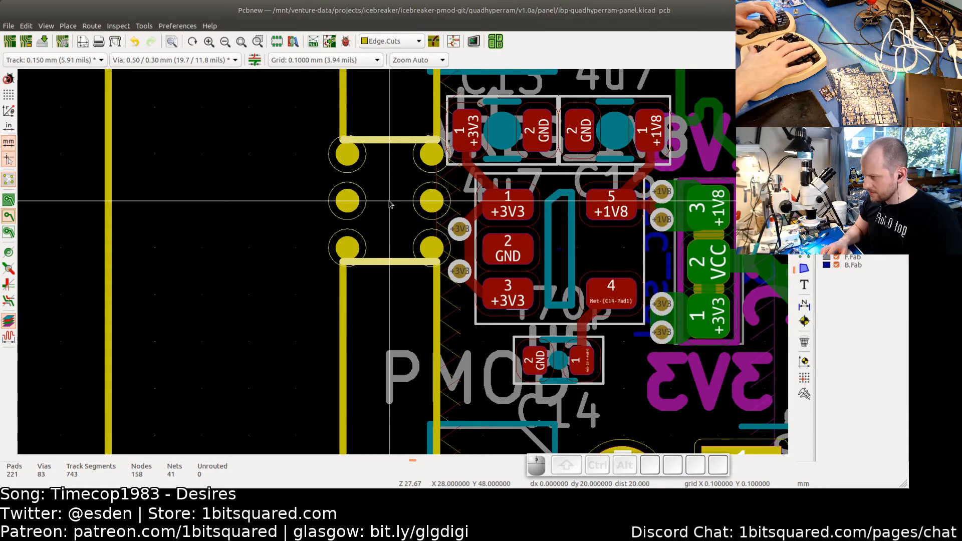
pyautogui.press('Down')
pyautogui.press('Down')
pyautogui.press('Down')
pyautogui.press('Down')
pyautogui.press('Down')
pyautogui.press('Down')
pyautogui.press('Down')
pyautogui.press('Down')
pyautogui.press('Down')
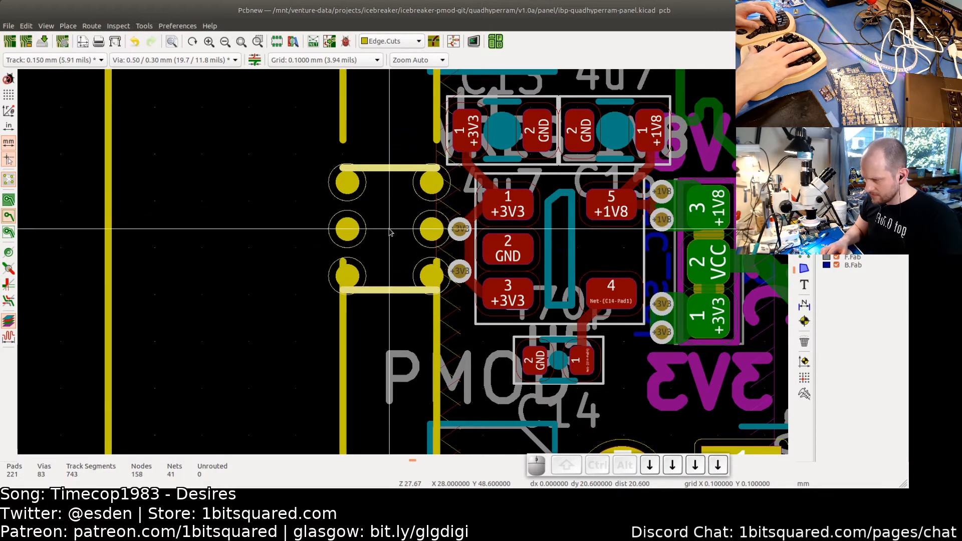
pyautogui.press('Down')
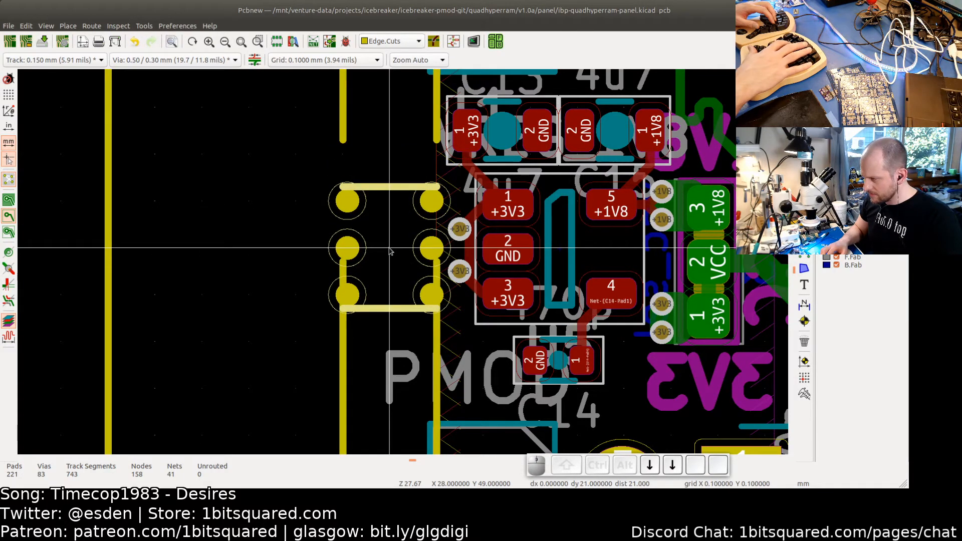
pyautogui.click(437, 125)
pyautogui.click(403, 149)
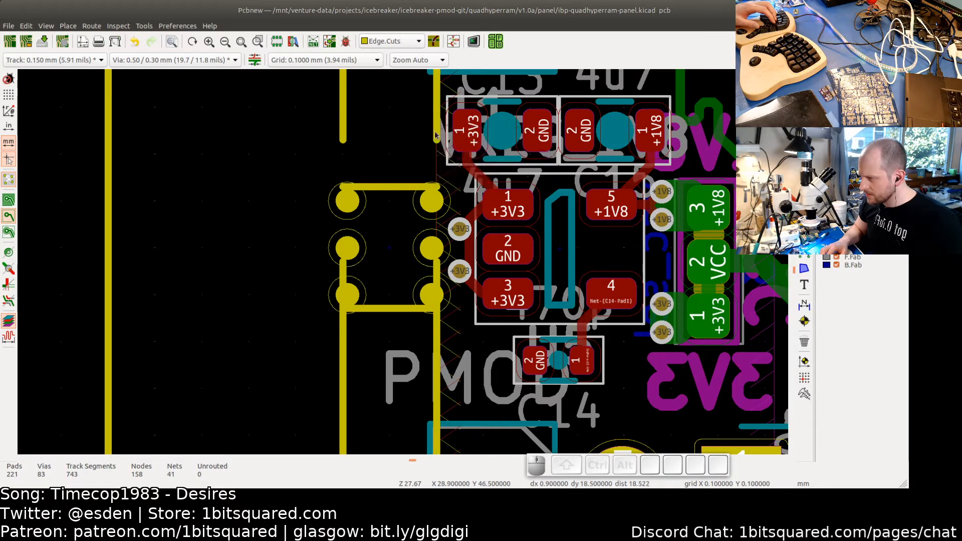
# - Extend the two vertical Edge.Cuts lines above the tab down so they end at the tab's top edge
pyautogui.click(437, 142)
pyautogui.moveTo(436, 146); pyautogui.dragTo(434, 189)
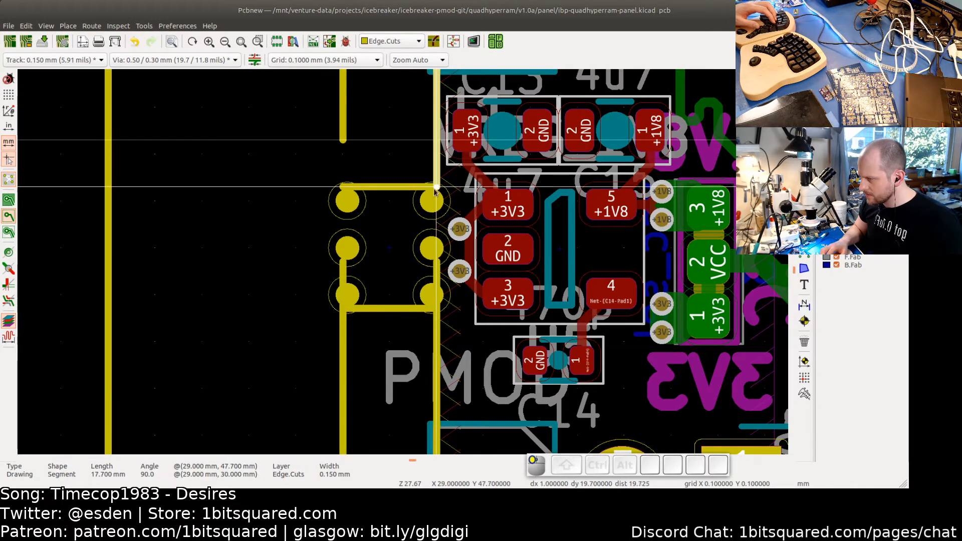
pyautogui.click(343, 145)
pyautogui.moveTo(343, 143); pyautogui.dragTo(343, 186)
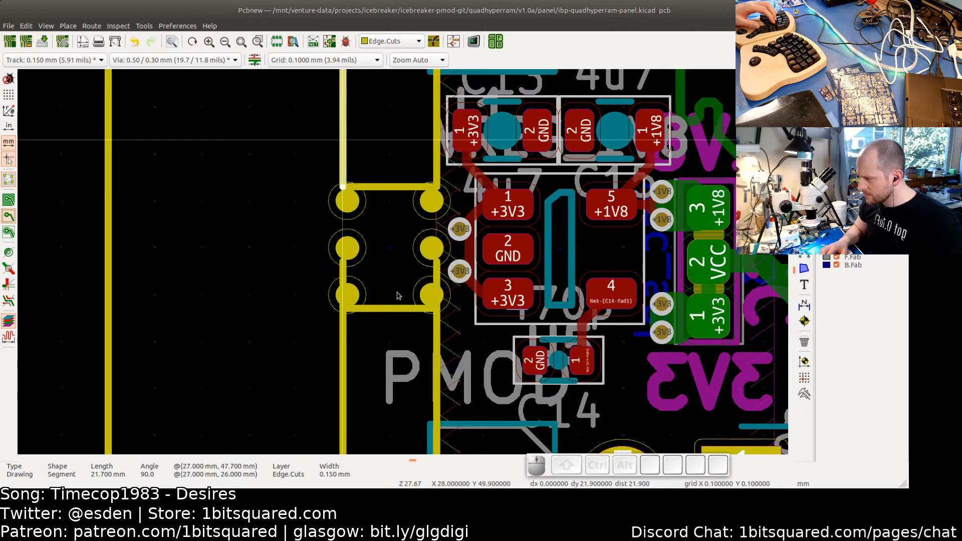
# - Trim the two vertical Edge.Cuts lines below the tab so they start at the tab's bottom edge
pyautogui.click(435, 271)
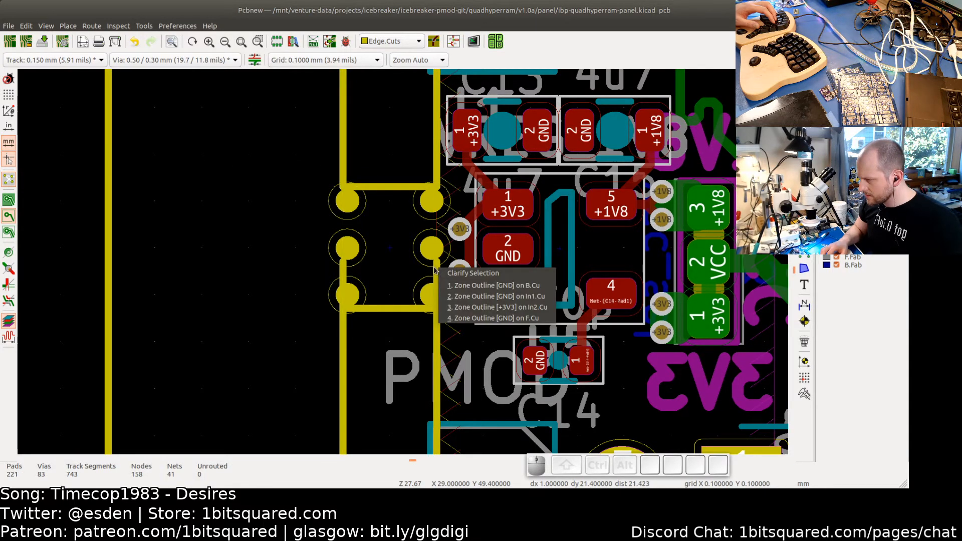
pyautogui.click(435, 340)
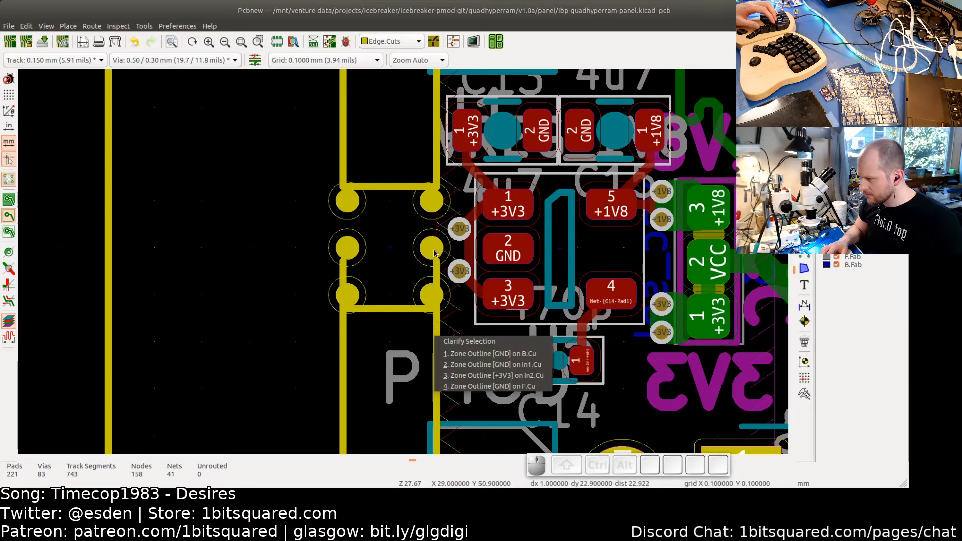
pyautogui.press('Escape')
pyautogui.press('Escape')
pyautogui.scroll(3, 436, 256)
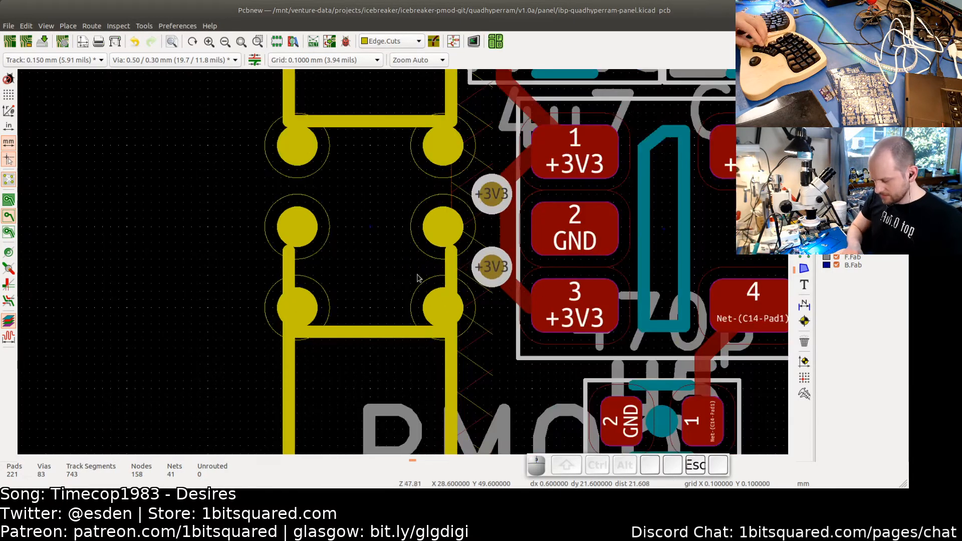
pyautogui.click(441, 261)
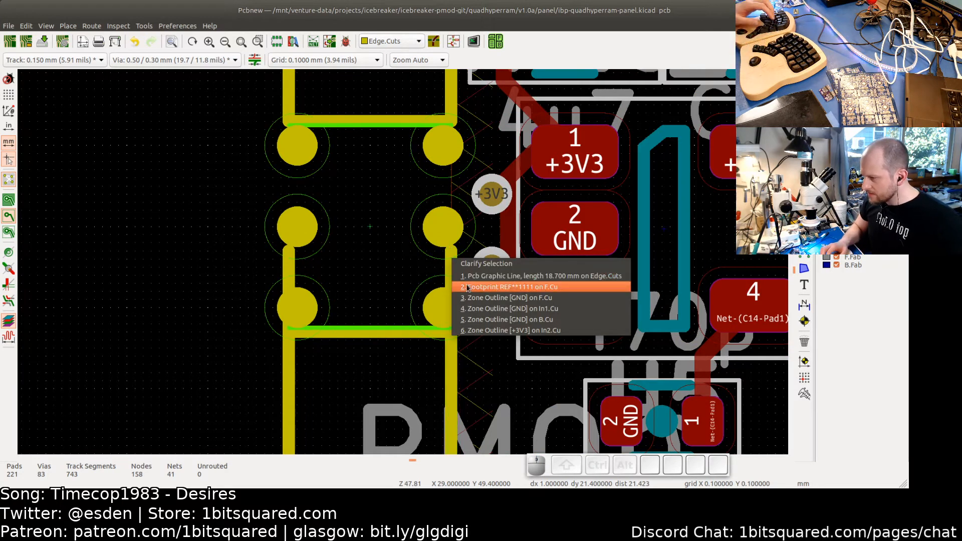
pyautogui.click(470, 276)
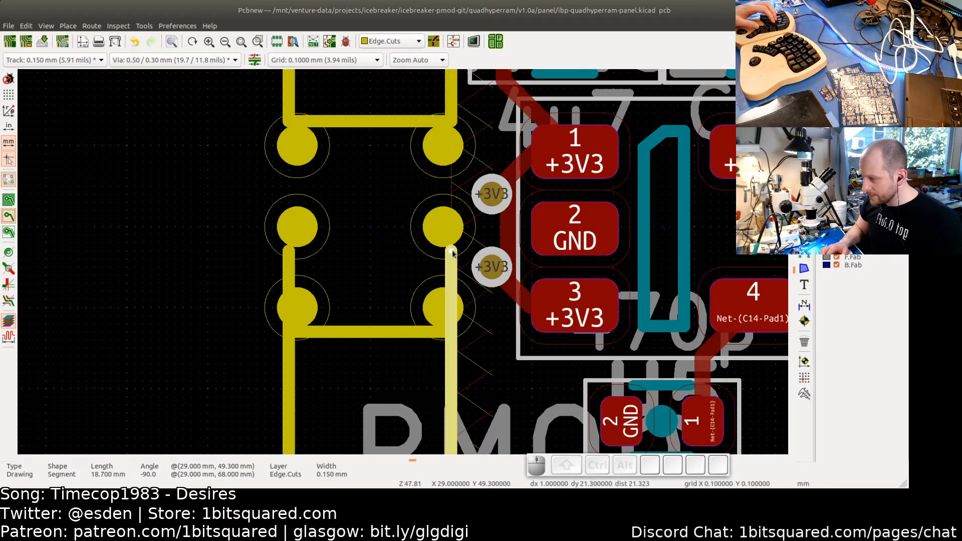
pyautogui.moveTo(451, 251); pyautogui.dragTo(452, 338)
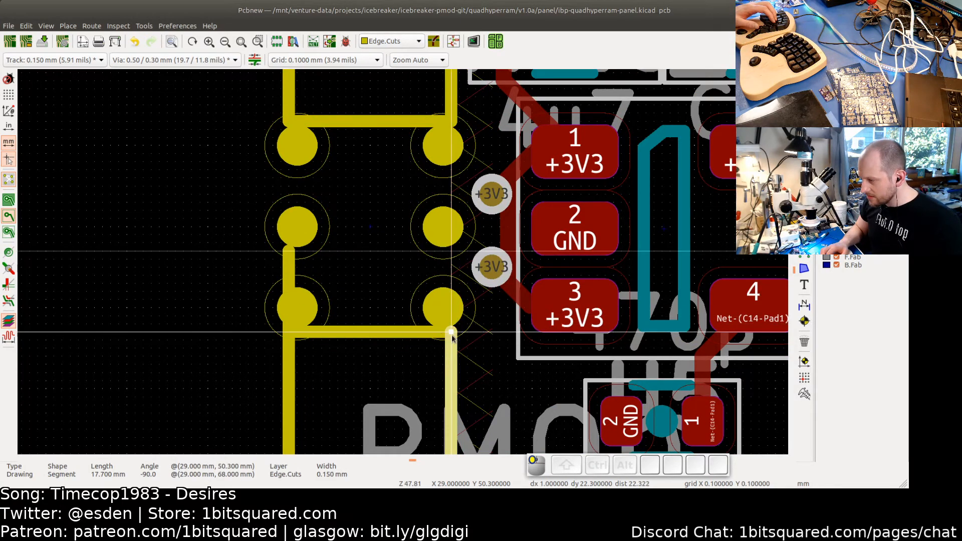
pyautogui.click(289, 260)
pyautogui.moveTo(289, 251); pyautogui.dragTo(289, 325)
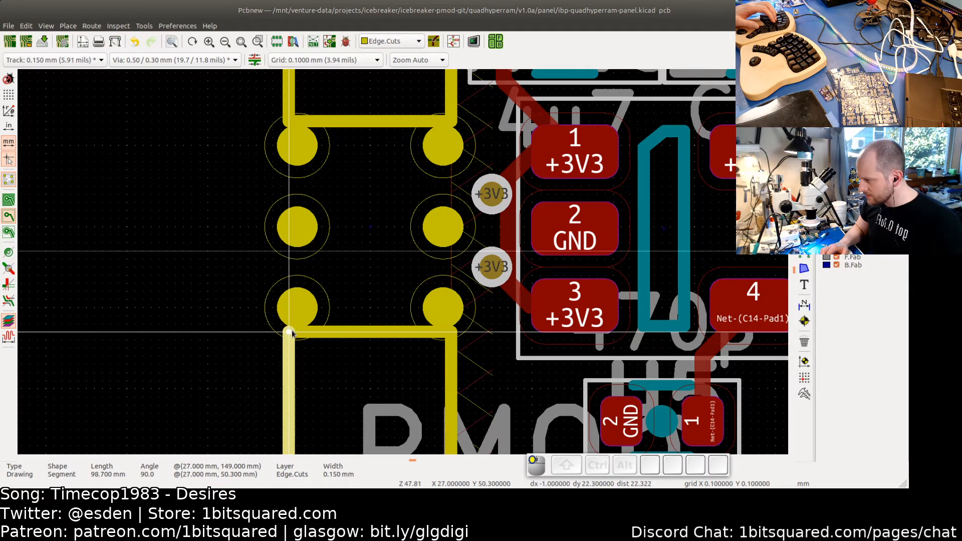
pyautogui.press('Escape')
# - Try to create a grid array of the left mouse-bite tab, setting the horizontal count to 2 with vertical count 0
pyautogui.scroll(-4, 417, 299)
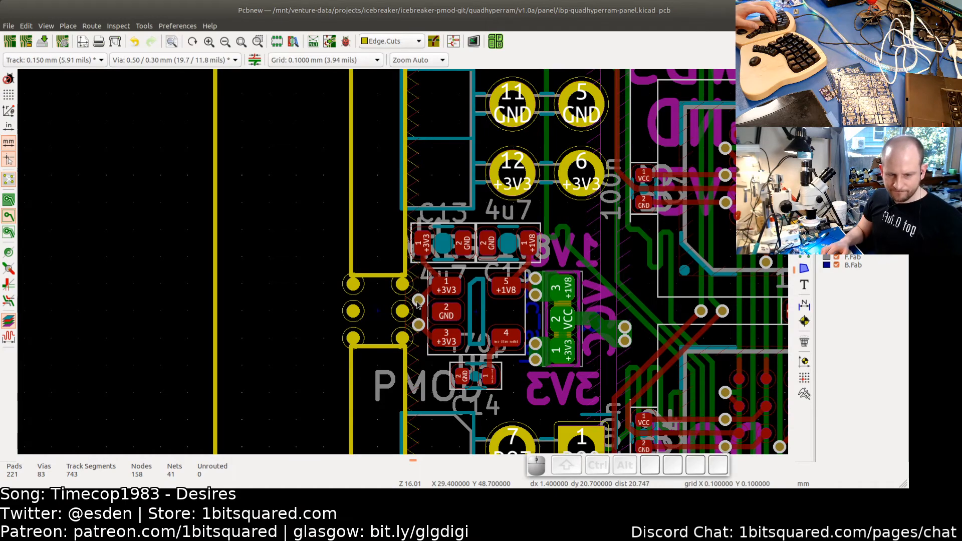
pyautogui.scroll(-5, 421, 287)
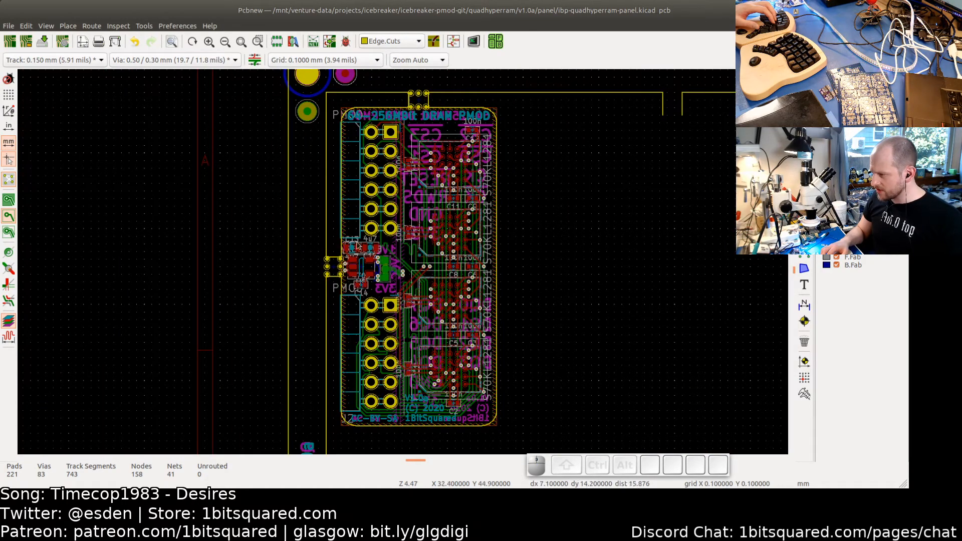
pyautogui.click(333, 258)
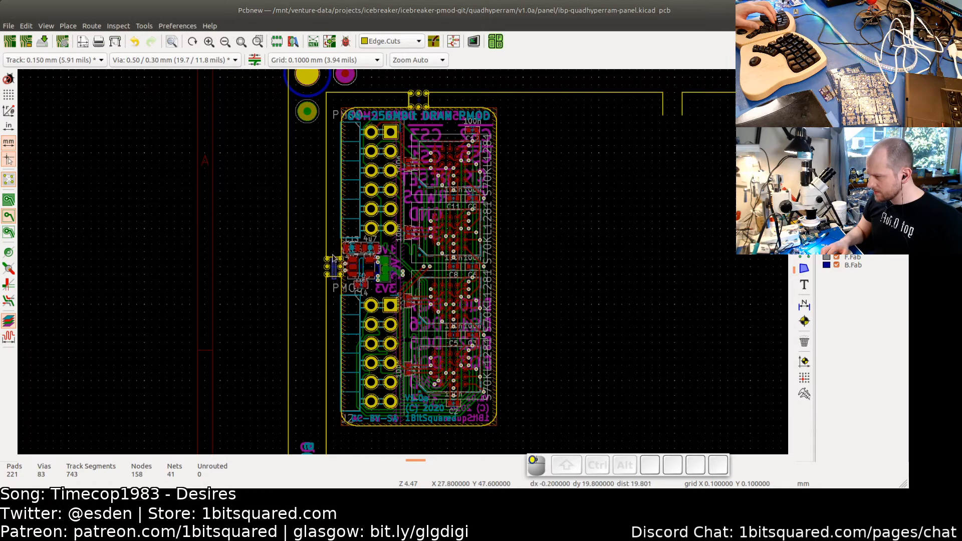
pyautogui.rightClick(523, 264)
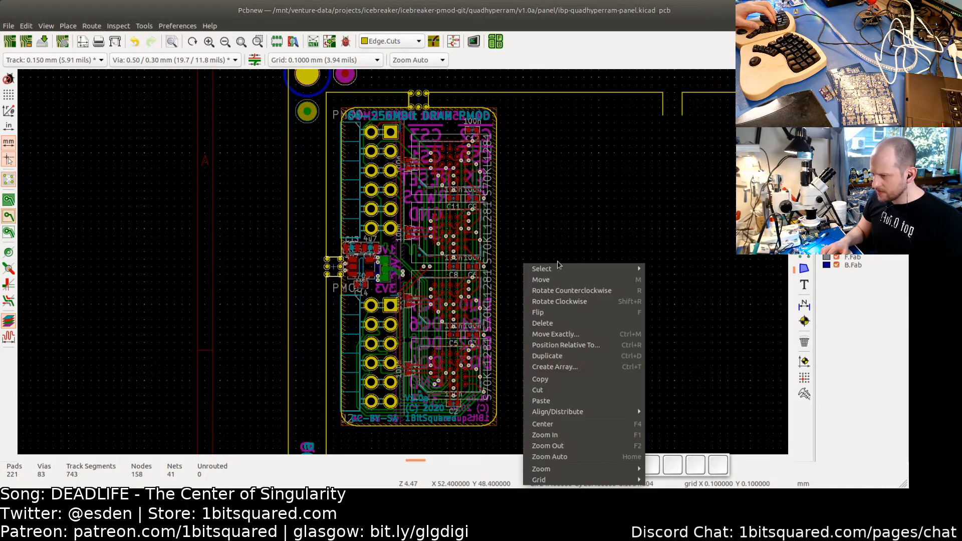
pyautogui.click(577, 366)
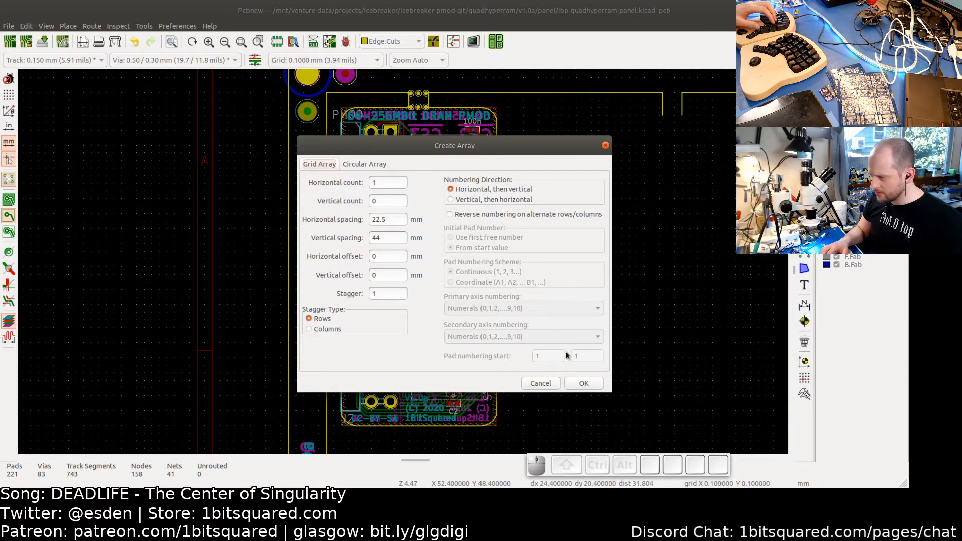
pyautogui.click(584, 384)
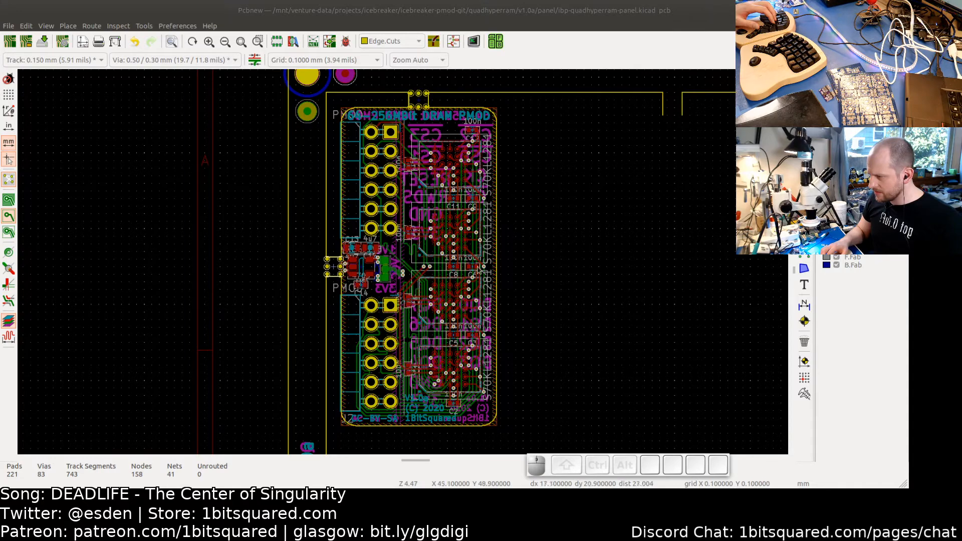
pyautogui.scroll(2, 331, 267)
pyautogui.scroll(-2, 332, 268)
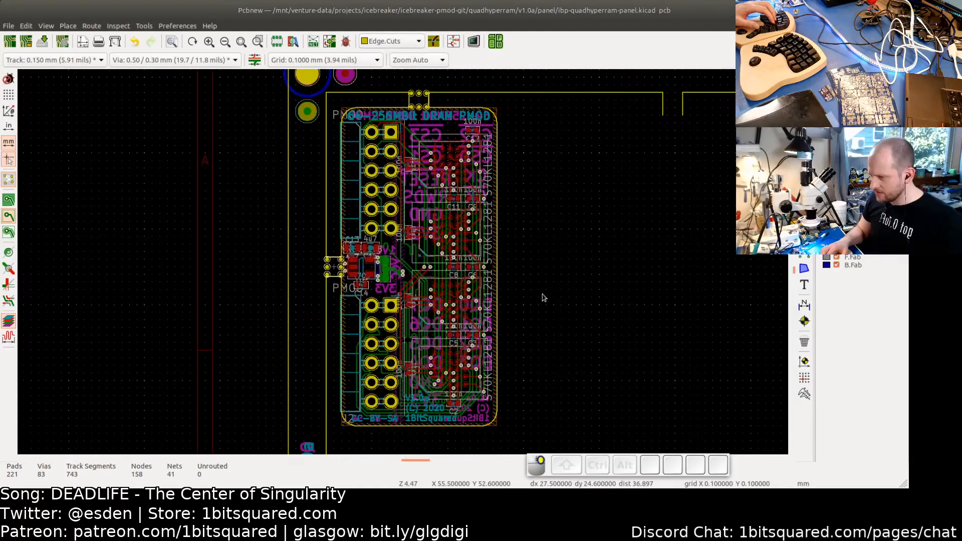
pyautogui.rightClick(553, 79)
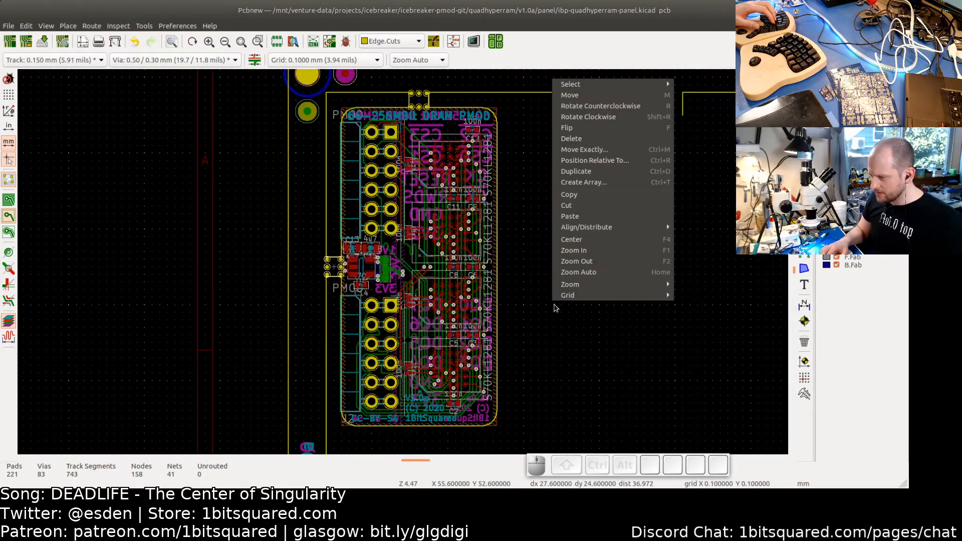
pyautogui.click(584, 183)
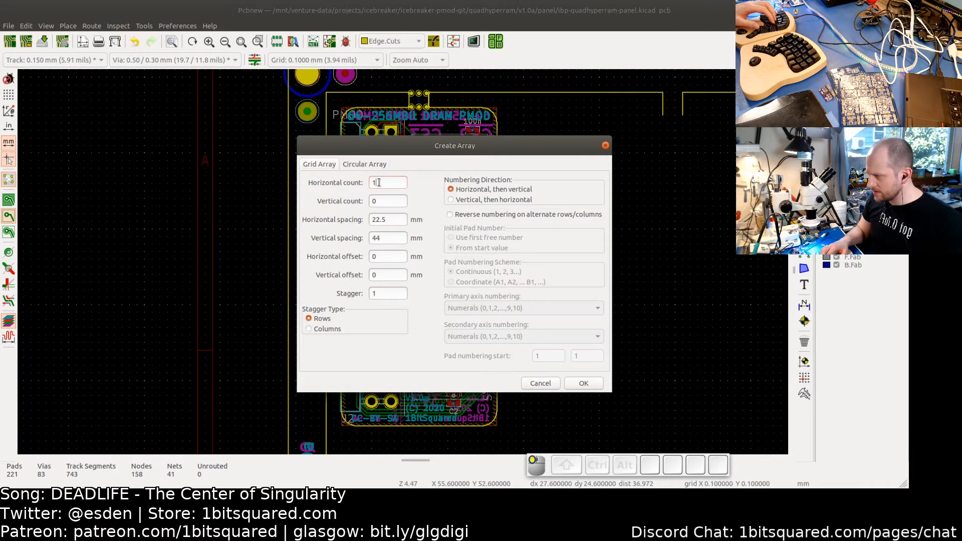
pyautogui.press('BackSpace')
pyautogui.write('2')
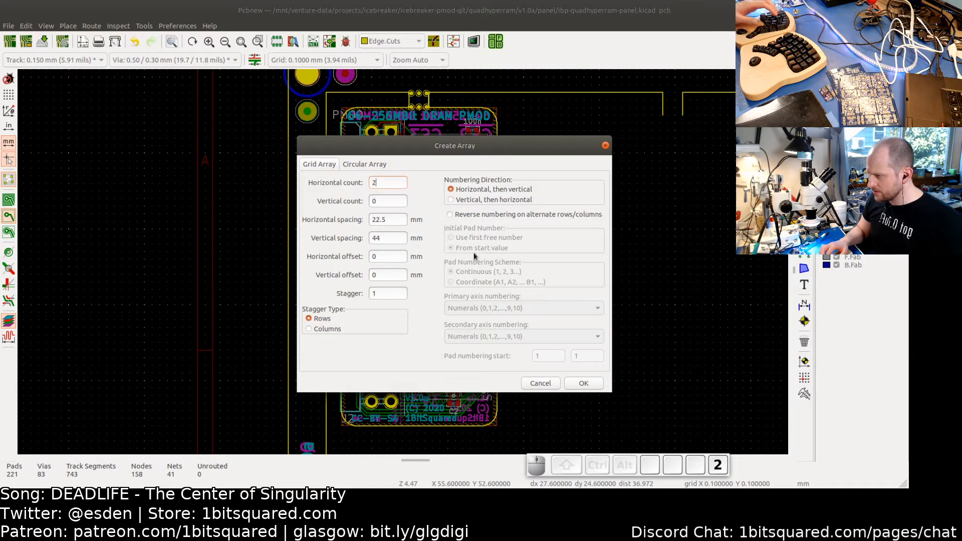
pyautogui.click(582, 383)
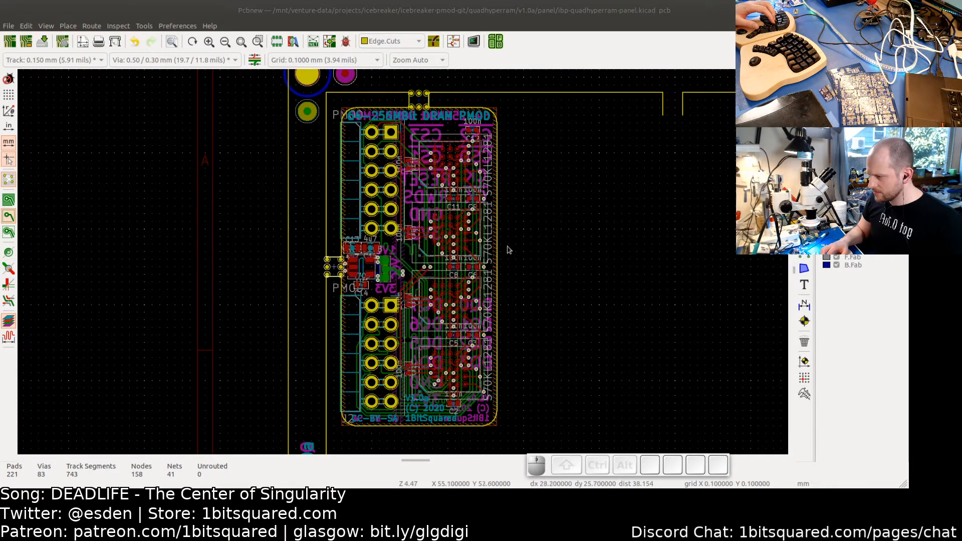
pyautogui.moveTo(508, 246); pyautogui.dragTo(494, 243, button='middle')
# - Array the left mouse-bite tab with horizontal count 2 and vertical count 1 at 22.5 mm spacing, adding a tab on the board's right side
pyautogui.scroll(-3, 494, 244)
pyautogui.scroll(-2, 513, 255)
pyautogui.scroll(2, 513, 257)
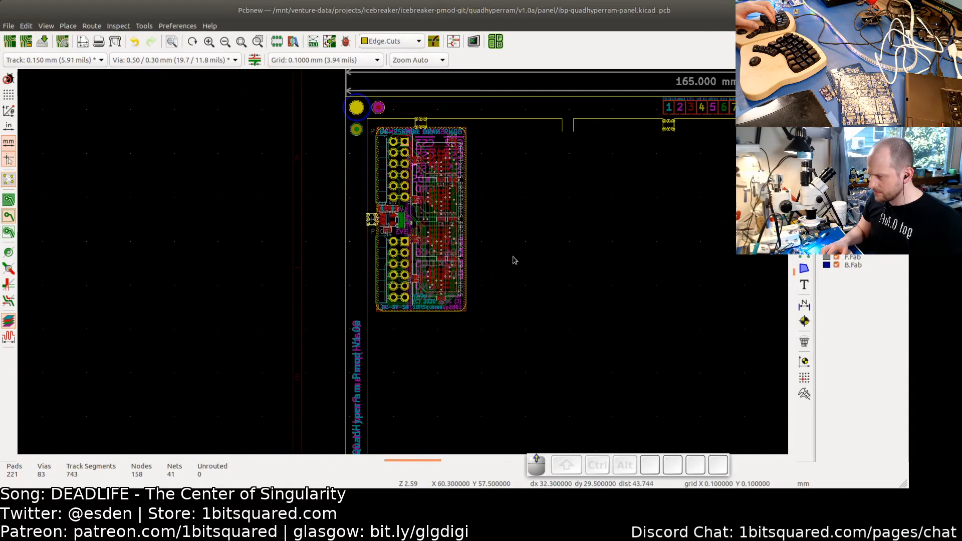
pyautogui.scroll(3, 513, 259)
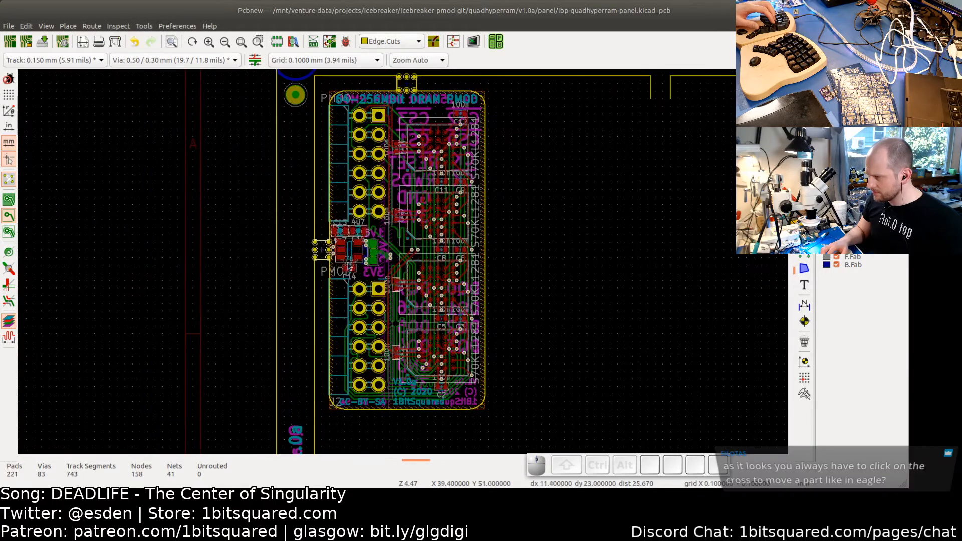
pyautogui.scroll(4, 312, 263)
pyautogui.click(345, 269)
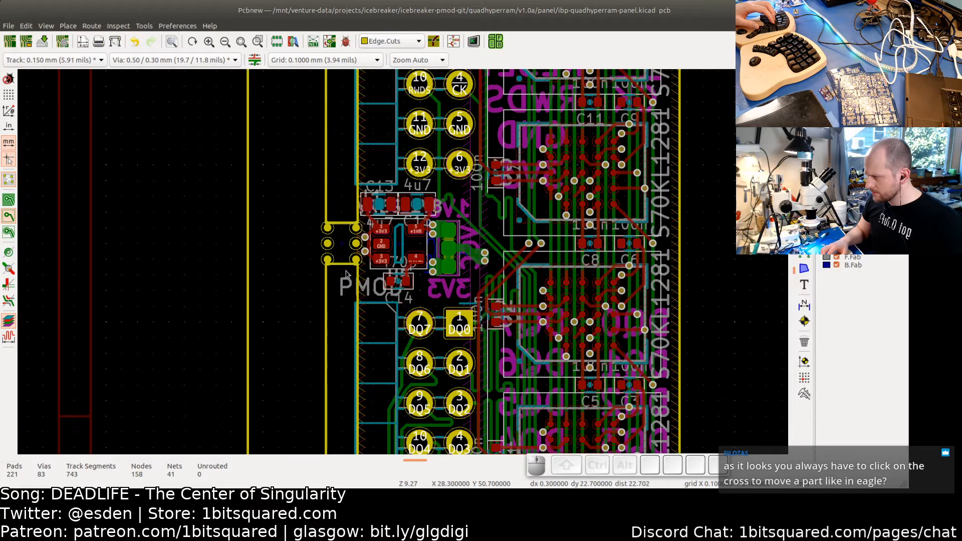
pyautogui.moveTo(345, 270); pyautogui.dragTo(335, 210)
pyautogui.rightClick(337, 206)
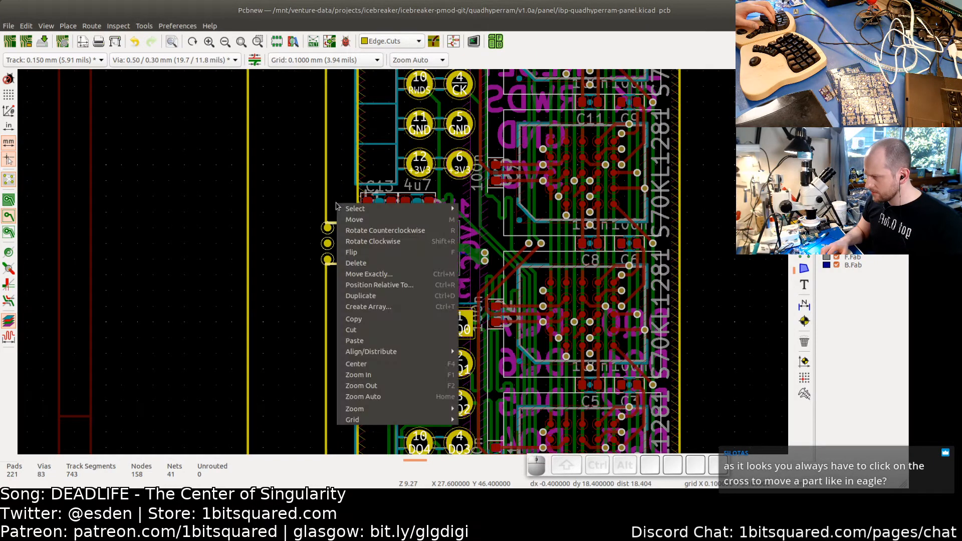
pyautogui.click(373, 307)
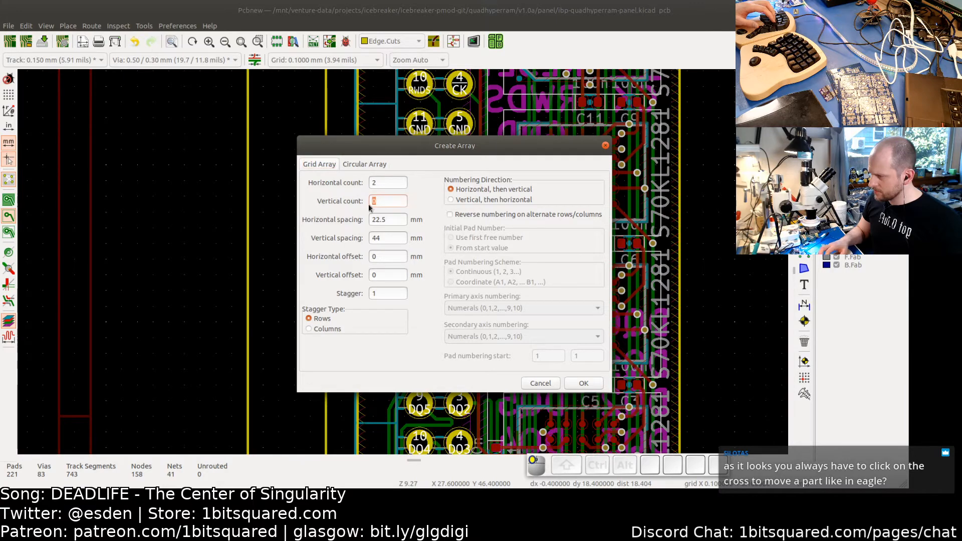
pyautogui.write('1')
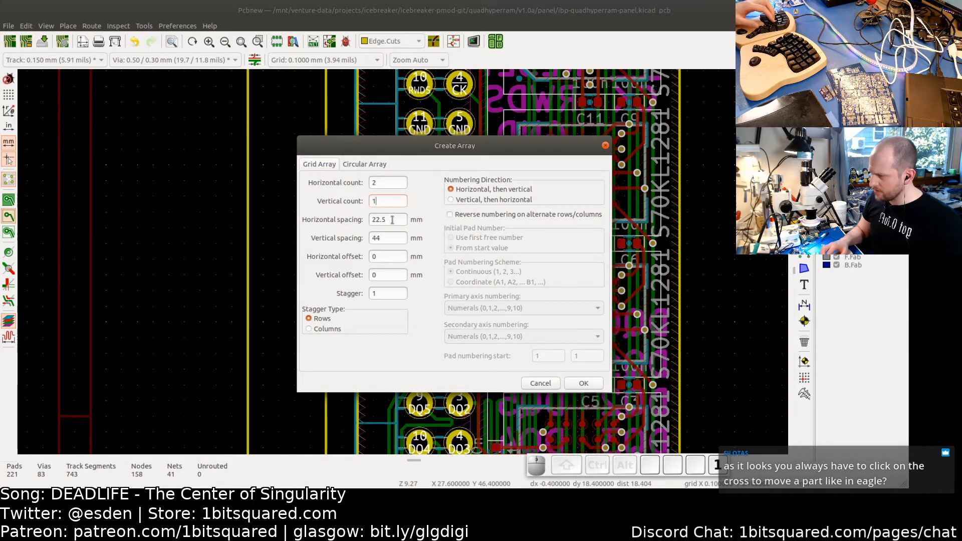
pyautogui.click(582, 384)
# - Shorten the right board edge line so it ends at the top edge of the new right-side mouse-bite tab
pyautogui.scroll(-3, 705, 338)
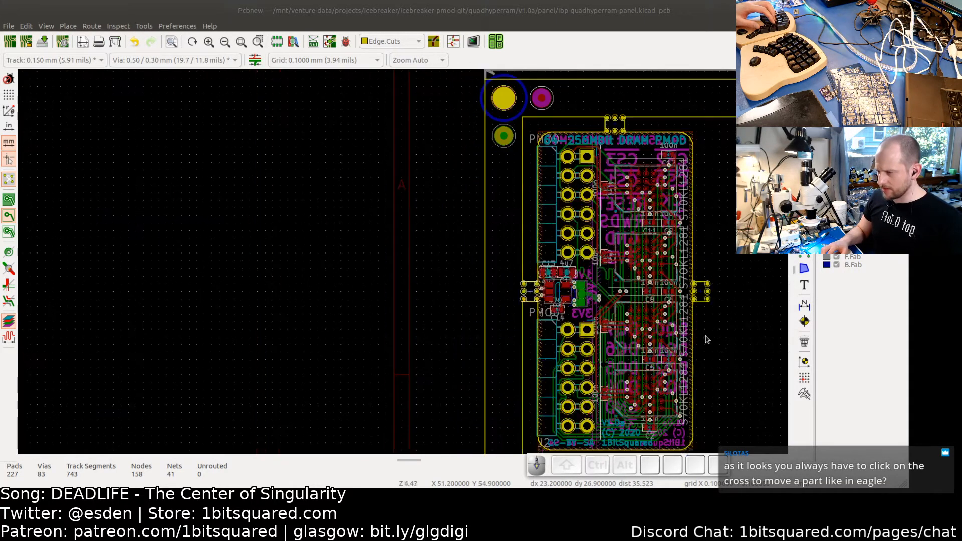
pyautogui.moveTo(706, 339); pyautogui.dragTo(497, 300, button='middle')
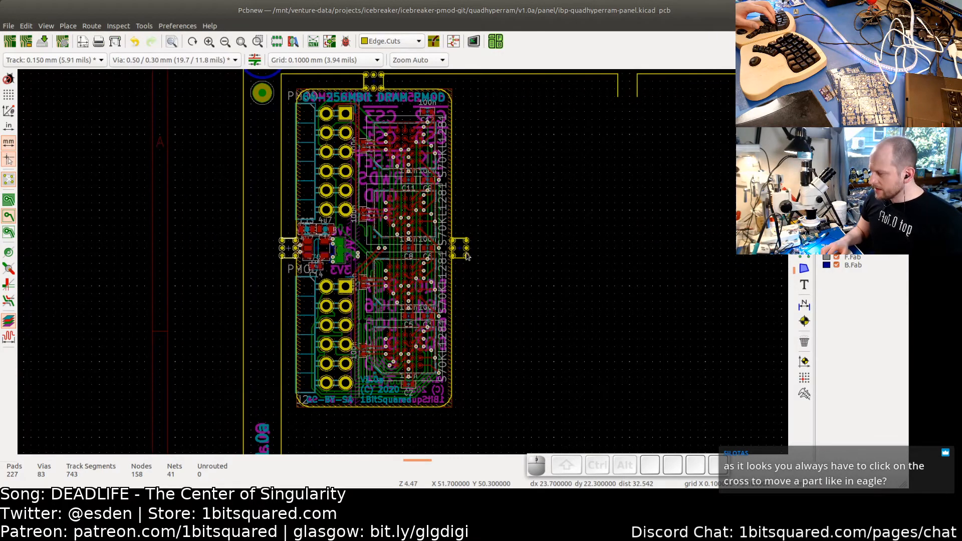
pyautogui.scroll(2, 466, 258)
pyautogui.scroll(2, 439, 288)
pyautogui.scroll(-1, 438, 291)
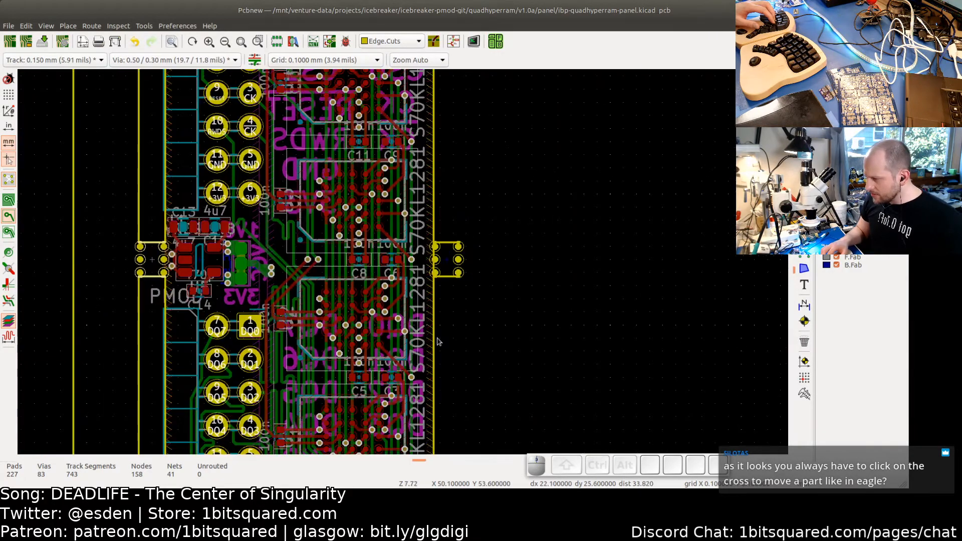
pyautogui.scroll(1, 436, 294)
pyautogui.scroll(3, 435, 280)
pyautogui.click(437, 326)
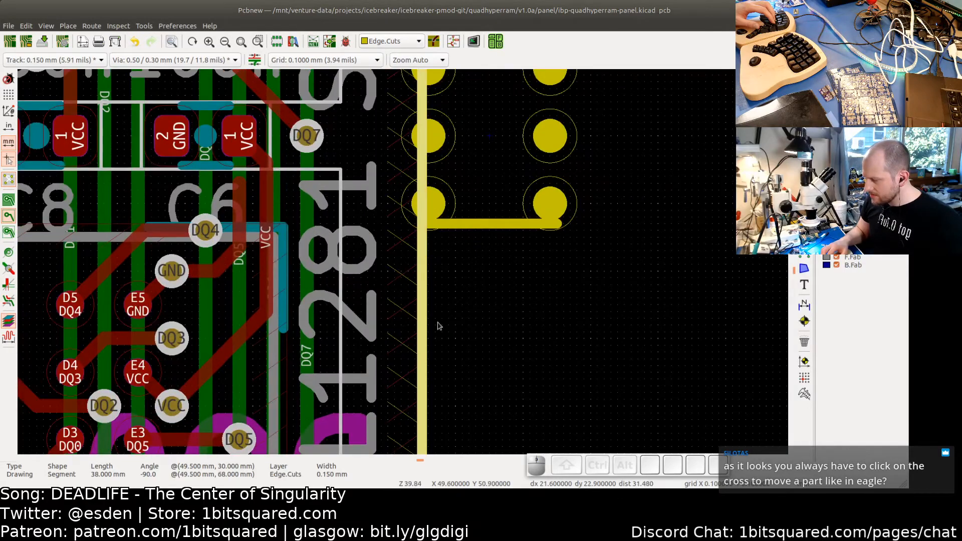
pyautogui.scroll(-2, 441, 331)
pyautogui.scroll(-3, 453, 359)
pyautogui.scroll(-3, 451, 355)
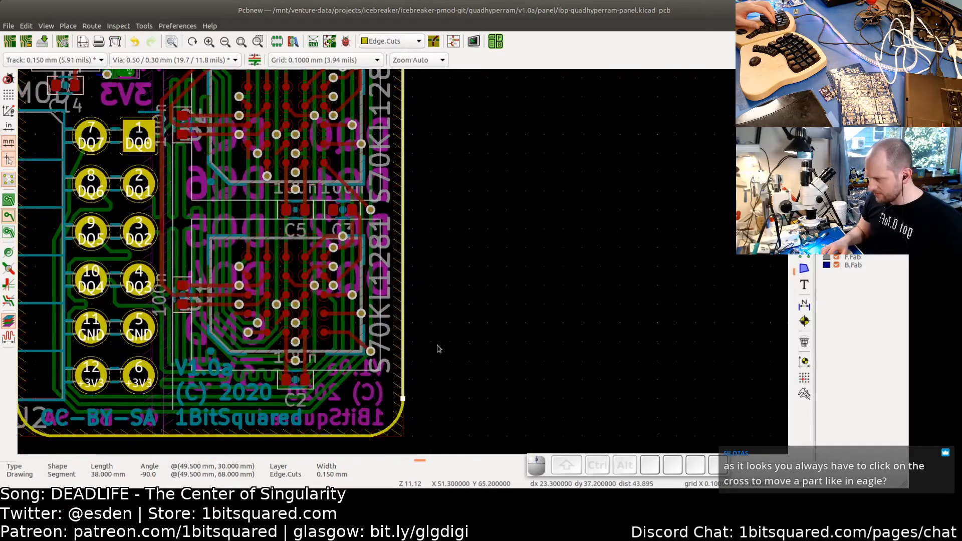
pyautogui.moveTo(400, 403)
pyautogui.mouseDown()
pyautogui.moveTo(404, 31)
pyautogui.moveTo(404, 166)
pyautogui.moveTo(402, 146)
pyautogui.mouseUp()
pyautogui.scroll(6, 404, 160)
pyautogui.click(460, 124)
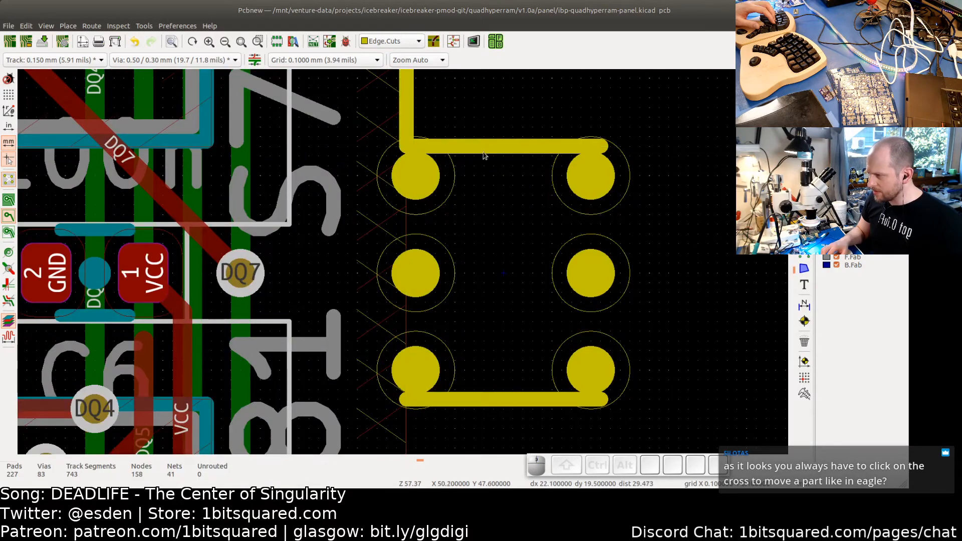
# - Draw a vertical Edge.Cuts line from the right tab's bottom edge down to the board's lower right corner
pyautogui.scroll(-4, 486, 158)
pyautogui.scroll(-4, 486, 157)
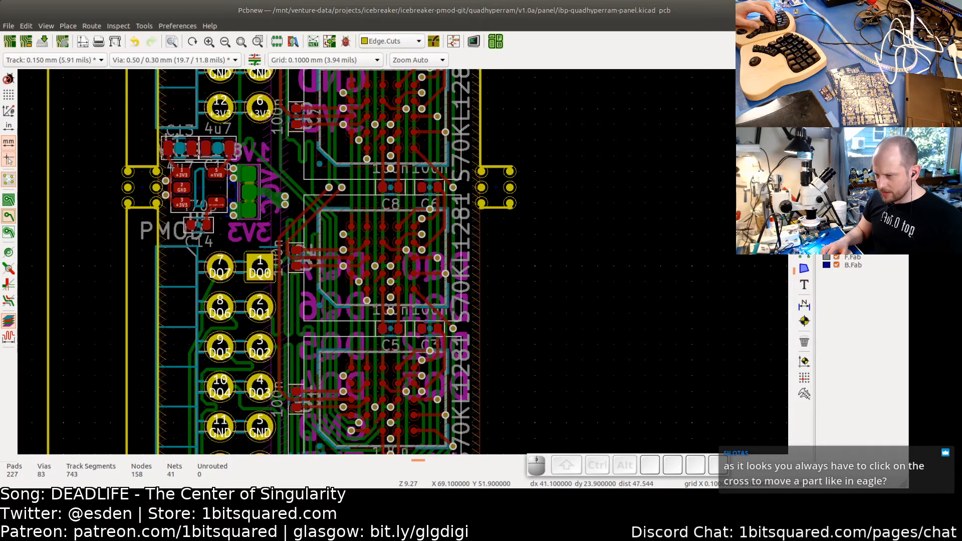
pyautogui.scroll(3, 492, 228)
pyautogui.click(453, 164)
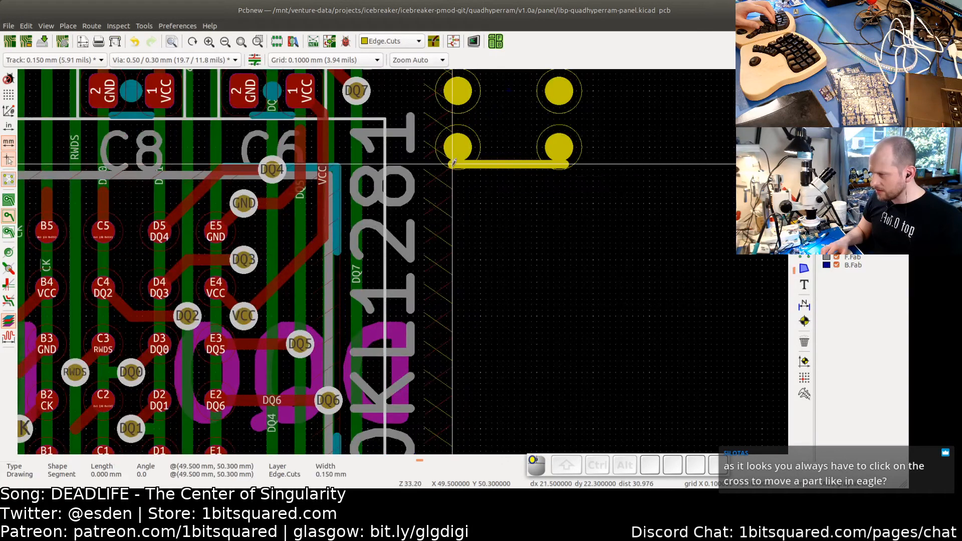
pyautogui.scroll(-3, 456, 333)
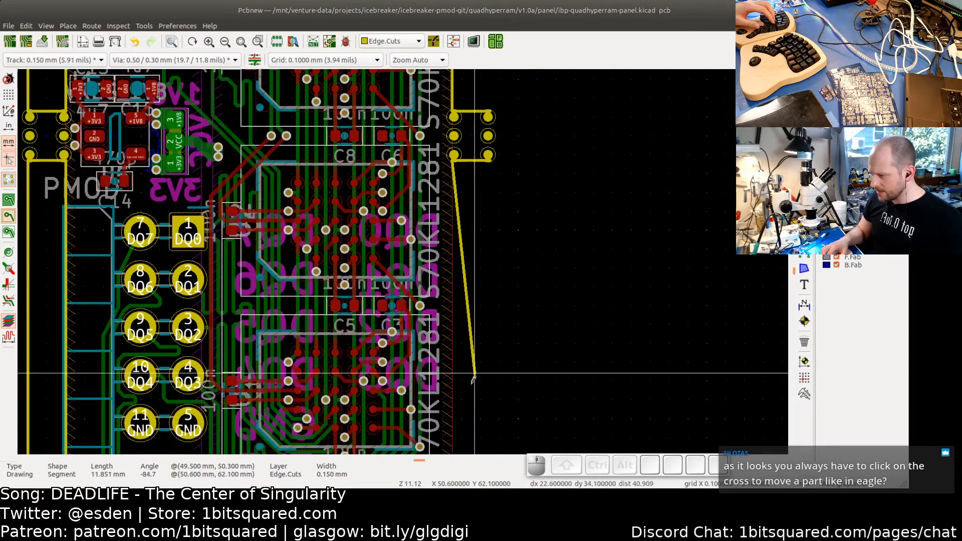
pyautogui.moveTo(460, 368); pyautogui.dragTo(428, 146, button='middle')
pyautogui.scroll(3, 417, 265)
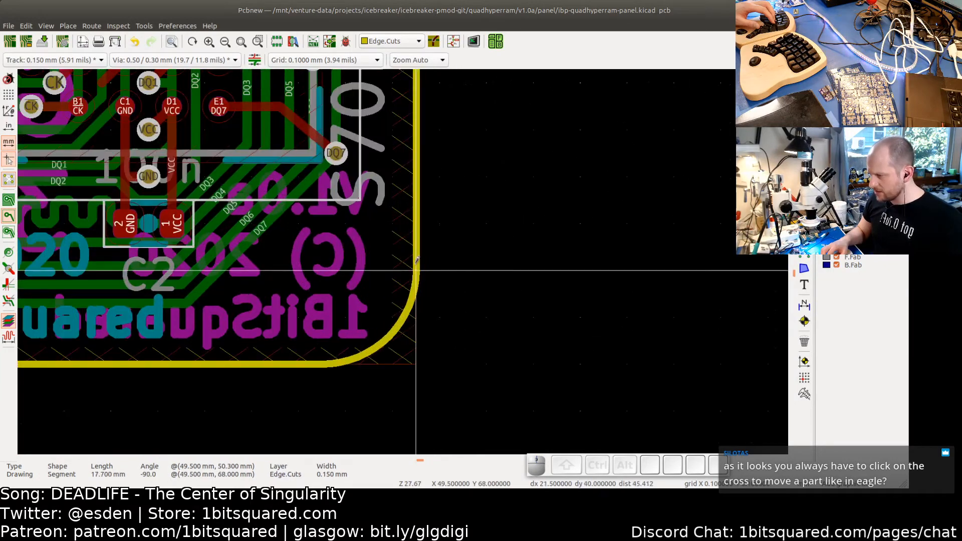
pyautogui.scroll(4, 416, 270)
pyautogui.click(416, 273)
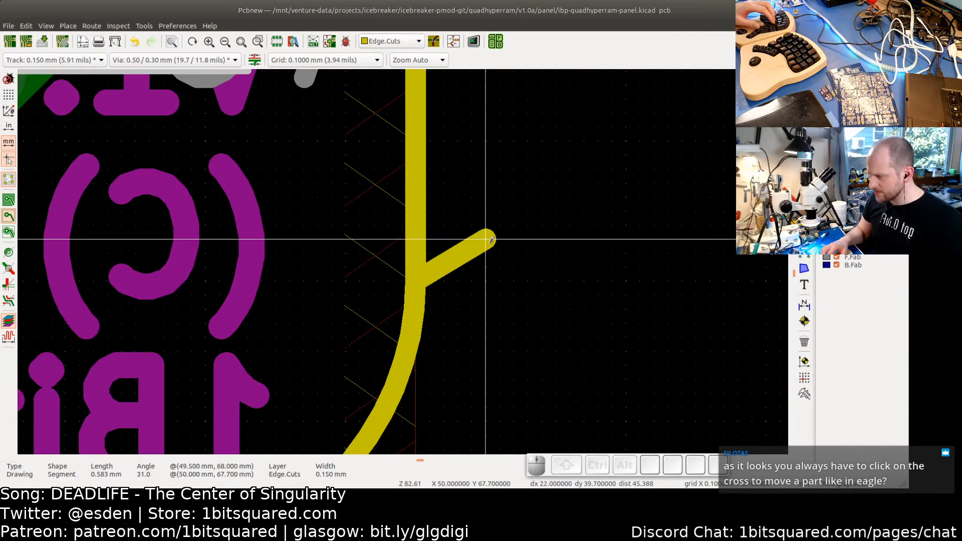
pyautogui.press('Escape')
pyautogui.press('Escape')
# - Array the top mouse-bite tab with horizontal count 1 and vertical count 2, adding a tab below the board
pyautogui.scroll(-7, 496, 247)
pyautogui.moveTo(504, 115); pyautogui.dragTo(427, 307, button='middle')
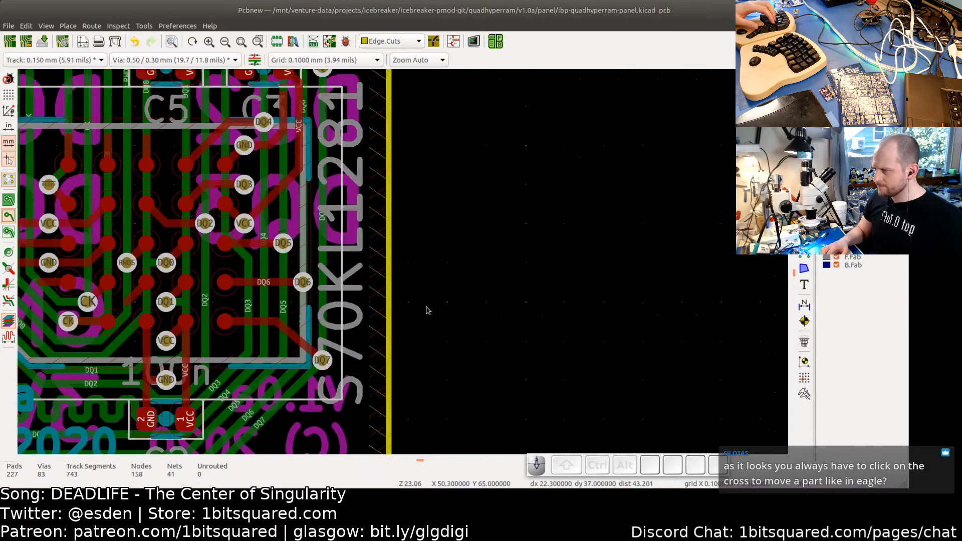
pyautogui.scroll(-8, 427, 311)
pyautogui.scroll(2, 421, 281)
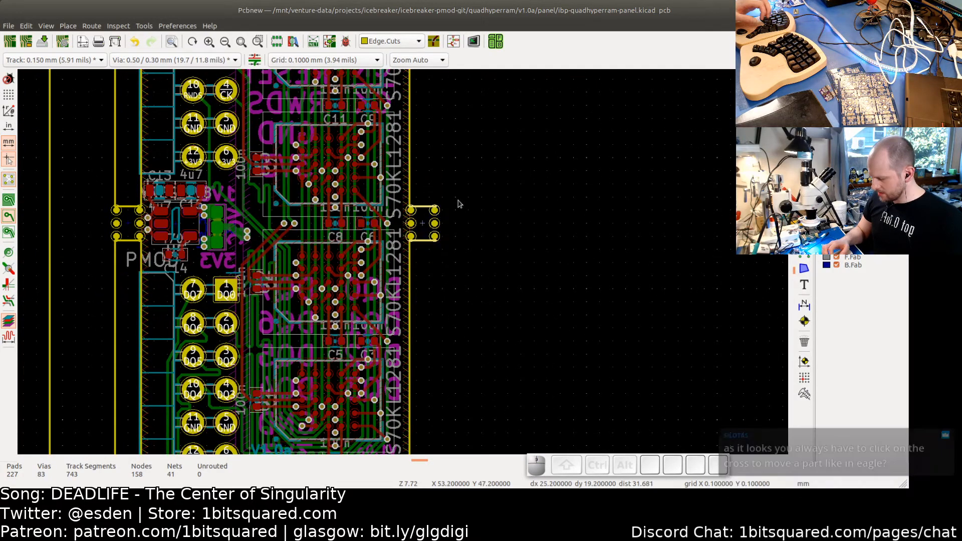
pyautogui.scroll(-5, 449, 171)
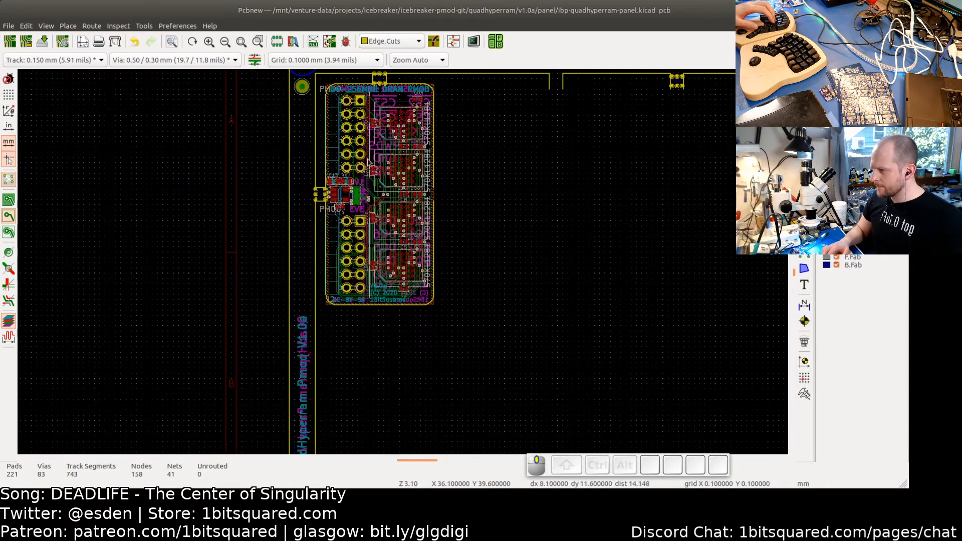
pyautogui.scroll(5, 395, 250)
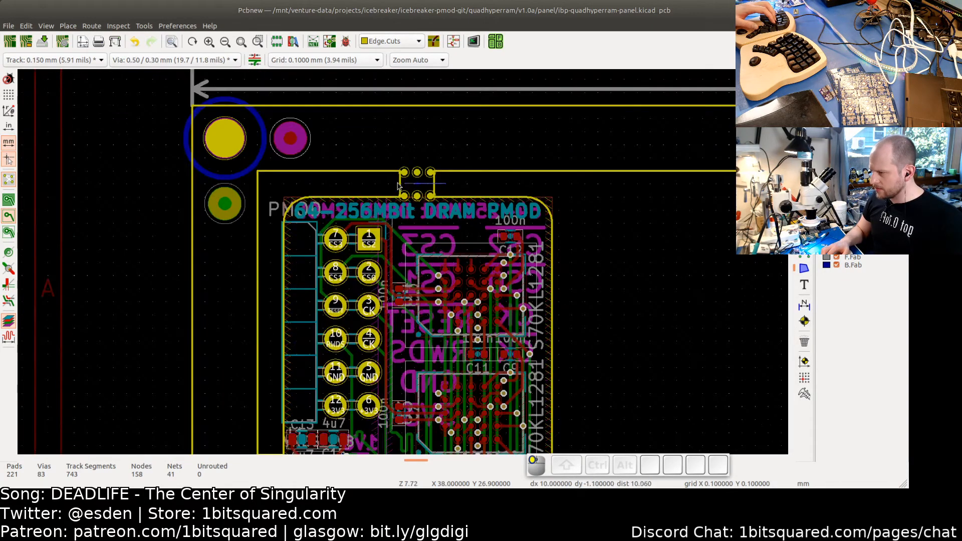
pyautogui.rightClick(453, 187)
pyautogui.click(490, 288)
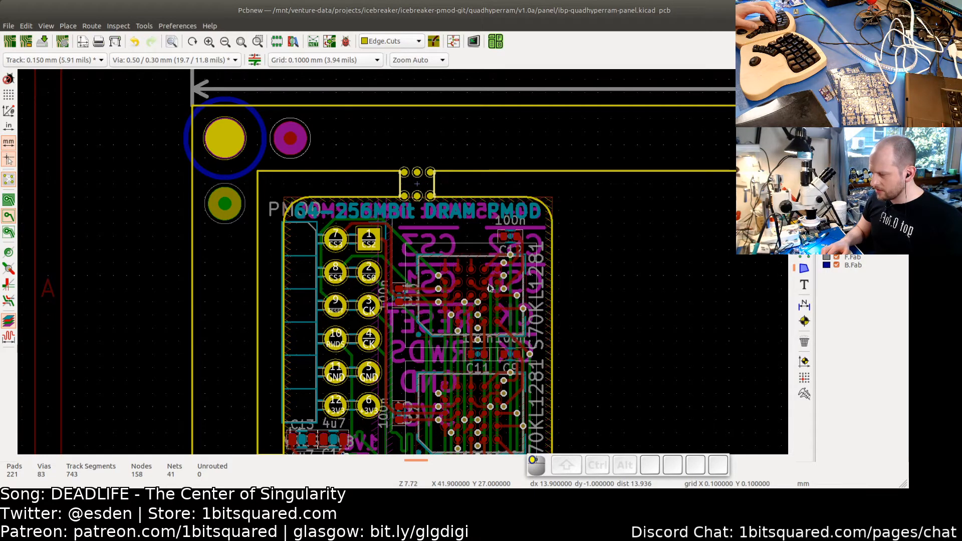
pyautogui.write('1')
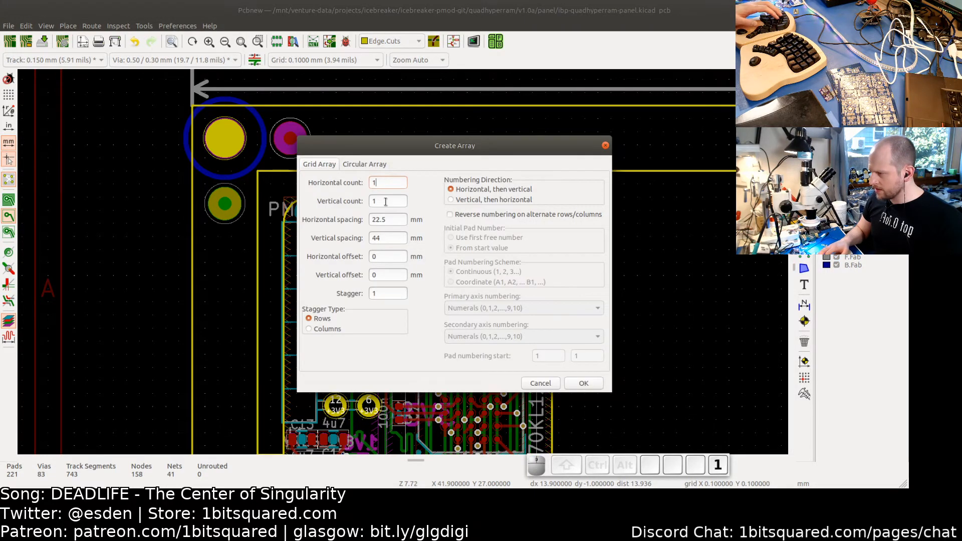
pyautogui.press('Tab')
pyautogui.write('2')
pyautogui.click(584, 384)
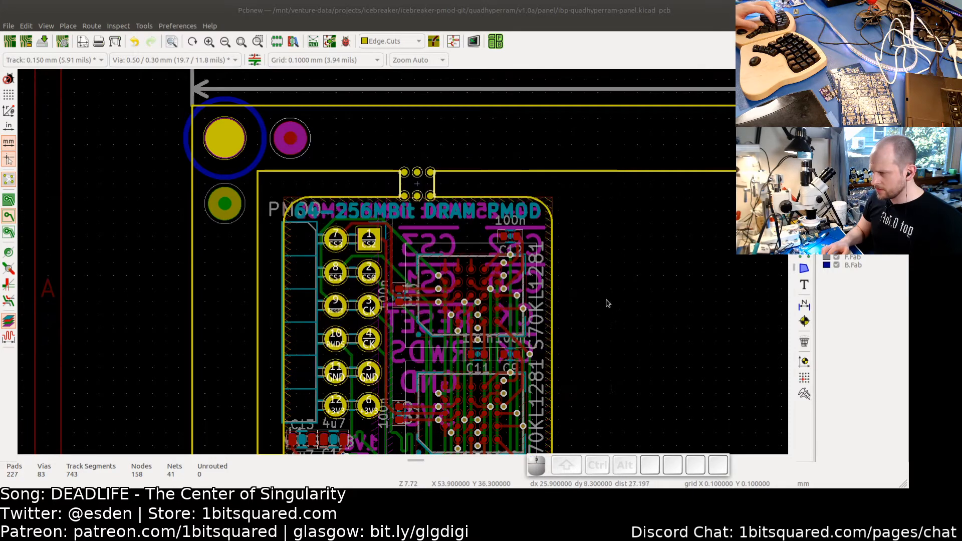
# - Trim the board's bottom Edge.Cuts line so it ends at the new bottom tab's left edge
pyautogui.scroll(-5, 574, 348)
pyautogui.scroll(-2, 410, 241)
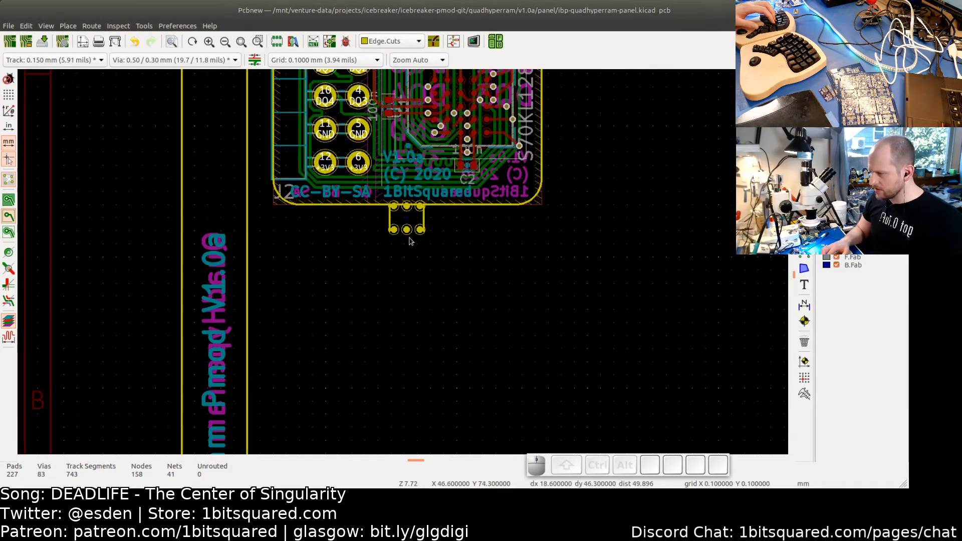
pyautogui.scroll(4, 406, 200)
pyautogui.scroll(3, 516, 186)
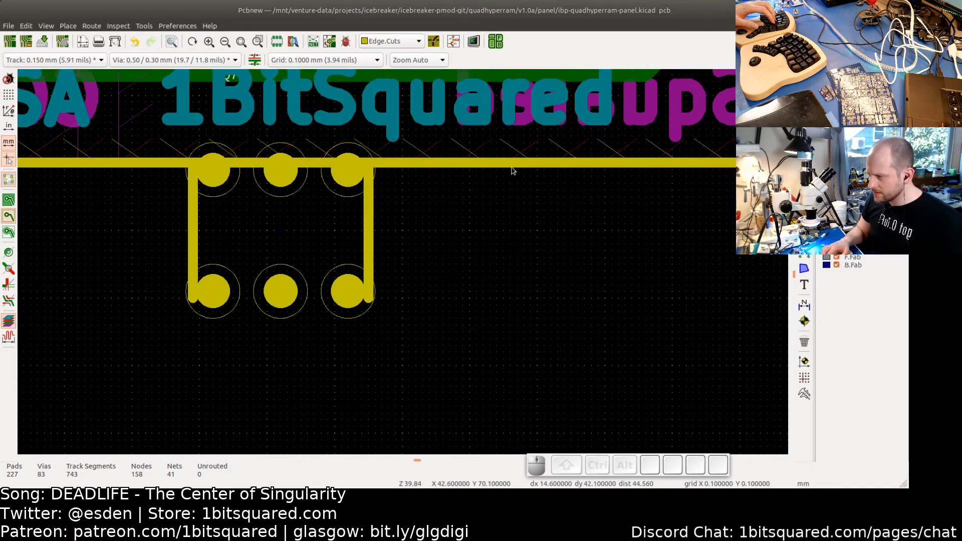
pyautogui.click(513, 165)
pyautogui.scroll(-2, 673, 204)
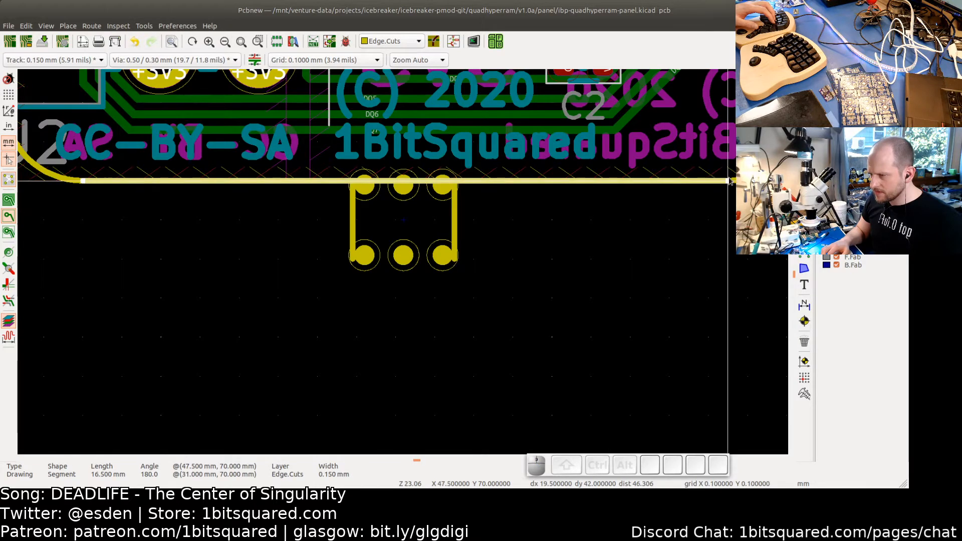
pyautogui.moveTo(720, 182); pyautogui.dragTo(350, 182)
pyautogui.scroll(3, 350, 182)
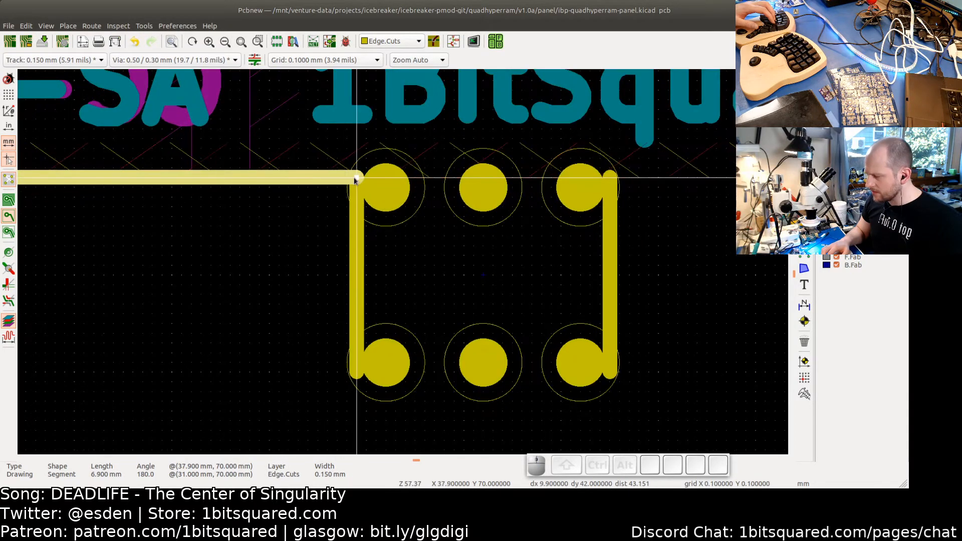
# - Draw an Edge.Cuts line from the bottom tab's right edge to the board's lower right corner
pyautogui.click(609, 215)
pyautogui.click(719, 233)
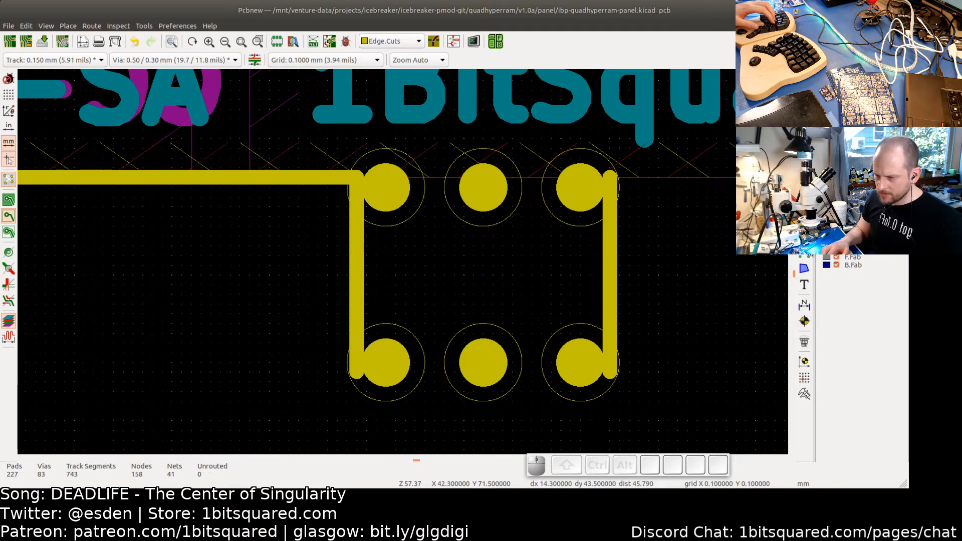
pyautogui.click(618, 179)
pyautogui.scroll(-4, 674, 235)
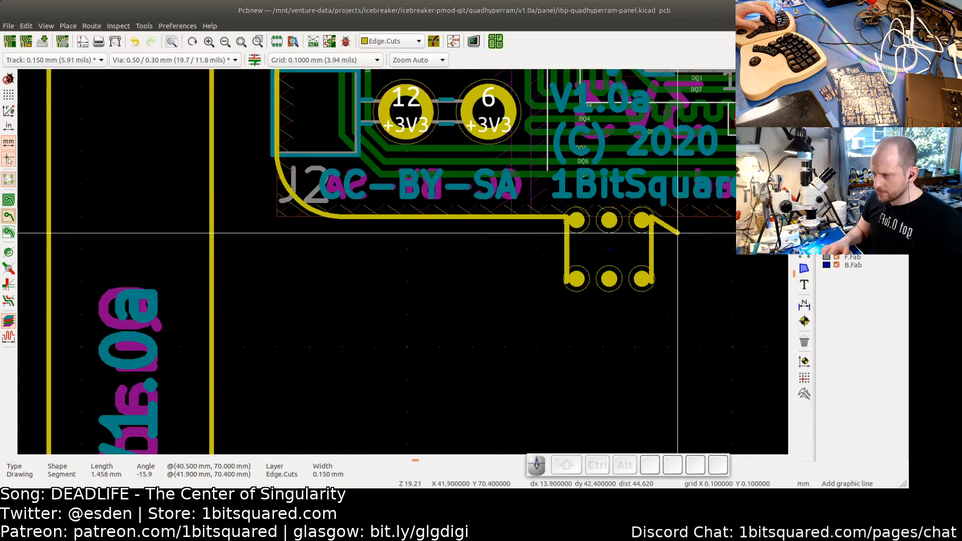
pyautogui.moveTo(708, 216); pyautogui.dragTo(225, 204, button='middle')
pyautogui.scroll(10, 464, 204)
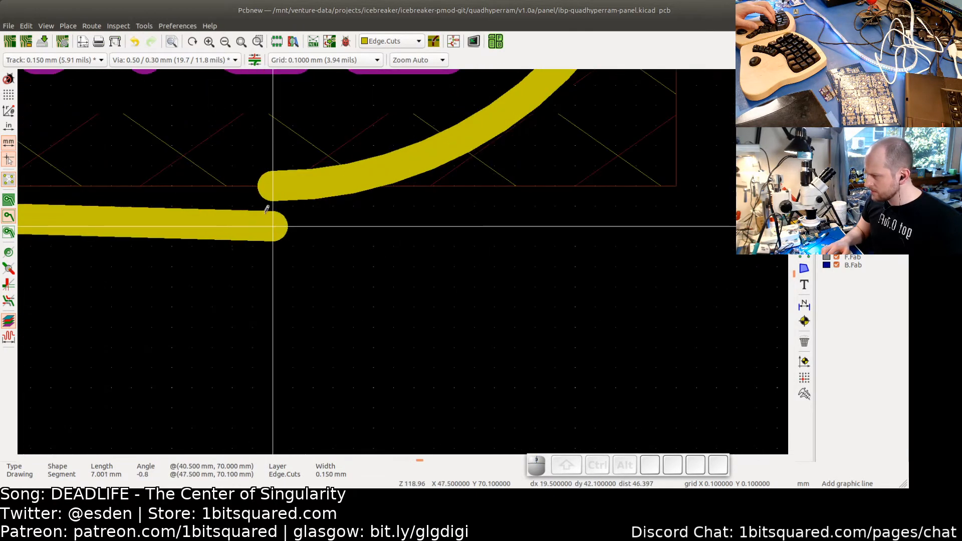
pyautogui.click(272, 186)
pyautogui.press('Escape')
pyautogui.press('Escape')
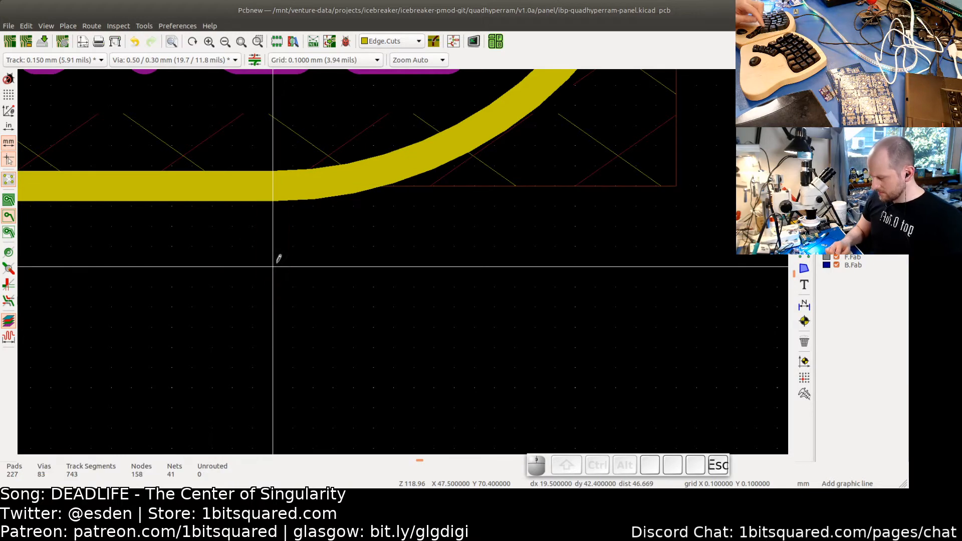
# - Select the bottom mouse-bite tab with its edge lines and delete it
pyautogui.scroll(-6, 271, 267)
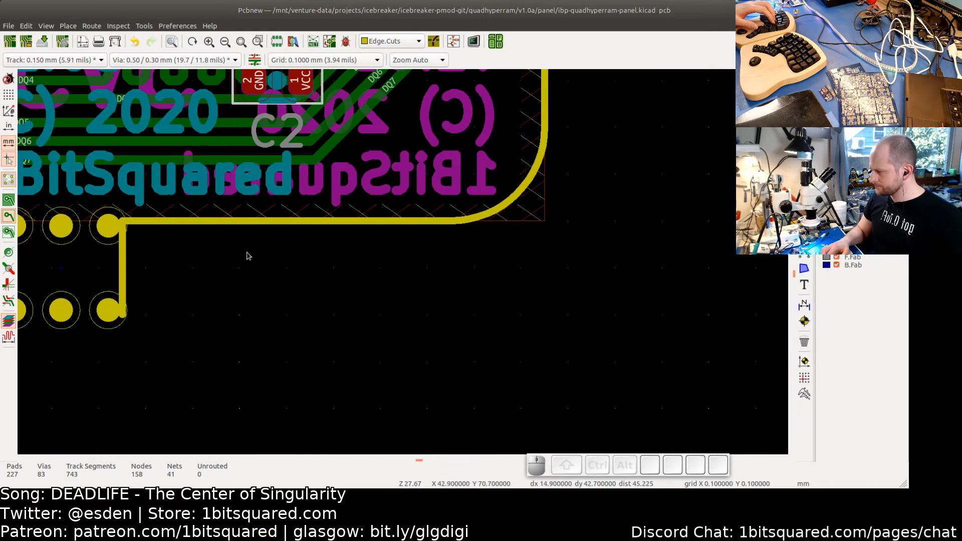
pyautogui.moveTo(404, 329); pyautogui.dragTo(192, 248)
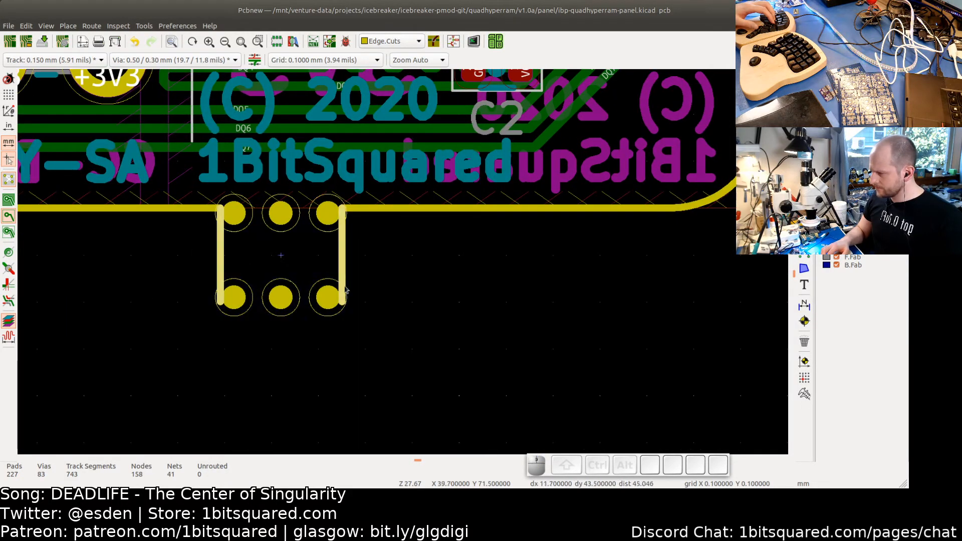
pyautogui.press('Delete')
# - Remove a stray edge segment and the extra mouse-bite tab along the panel's top edge
pyautogui.scroll(-8, 415, 286)
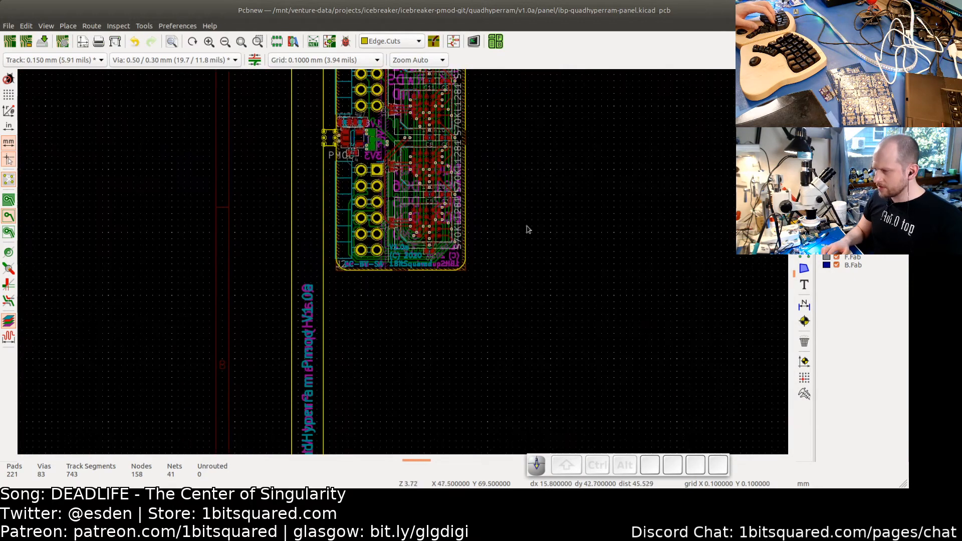
pyautogui.scroll(2, 518, 223)
pyautogui.moveTo(438, 162); pyautogui.dragTo(432, 156)
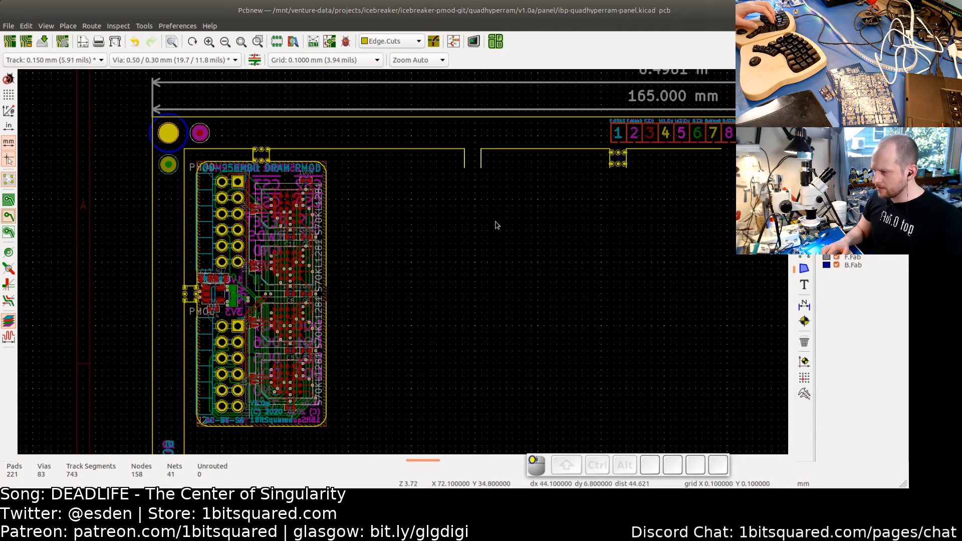
pyautogui.press('BackSpace')
pyautogui.moveTo(666, 191); pyautogui.dragTo(595, 161)
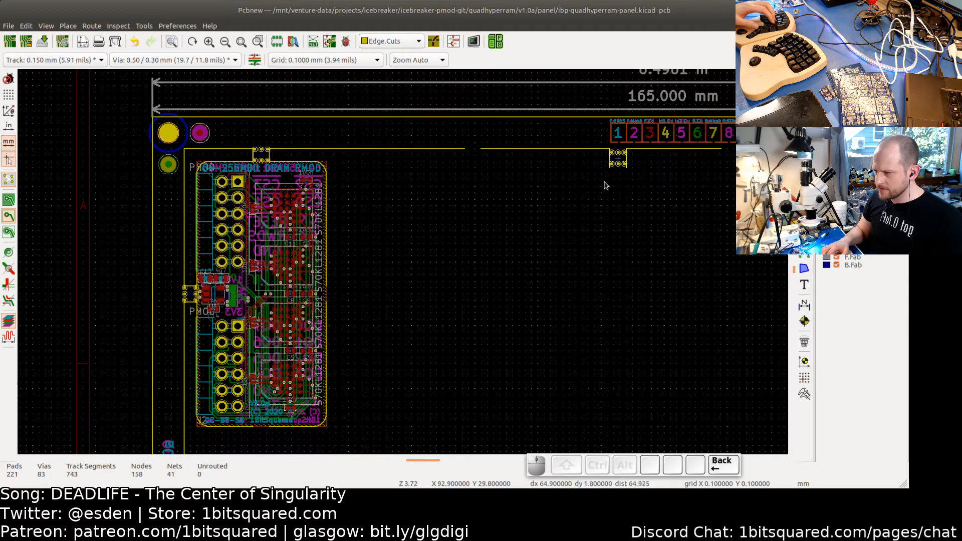
pyautogui.press('Delete')
# - Inspect the panel's bottom rail and lower left corner with its tabs and fiducials
pyautogui.scroll(-2, 697, 265)
pyautogui.moveTo(412, 231); pyautogui.dragTo(416, 235, button='middle')
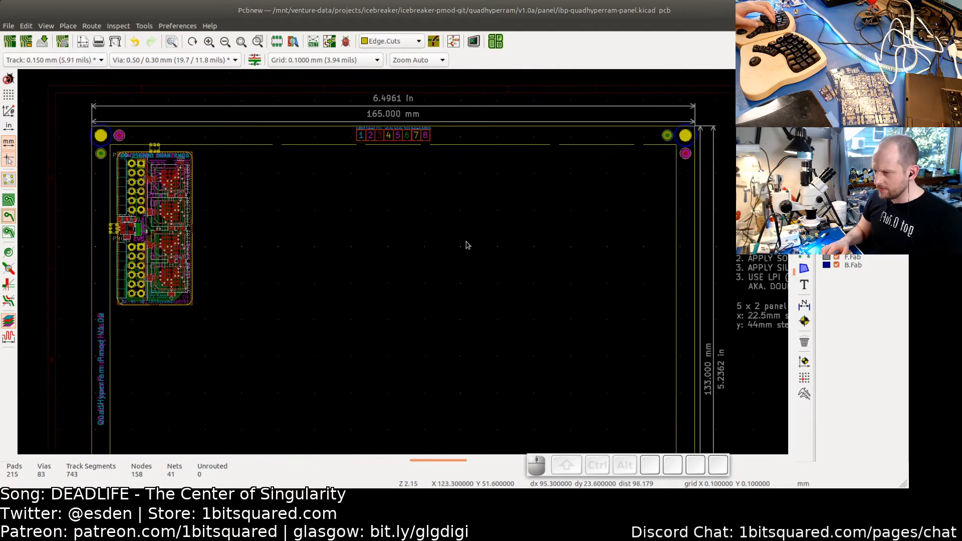
pyautogui.moveTo(335, 246); pyautogui.dragTo(538, 206, button='middle')
pyautogui.moveTo(471, 358); pyautogui.dragTo(503, 245, button='middle')
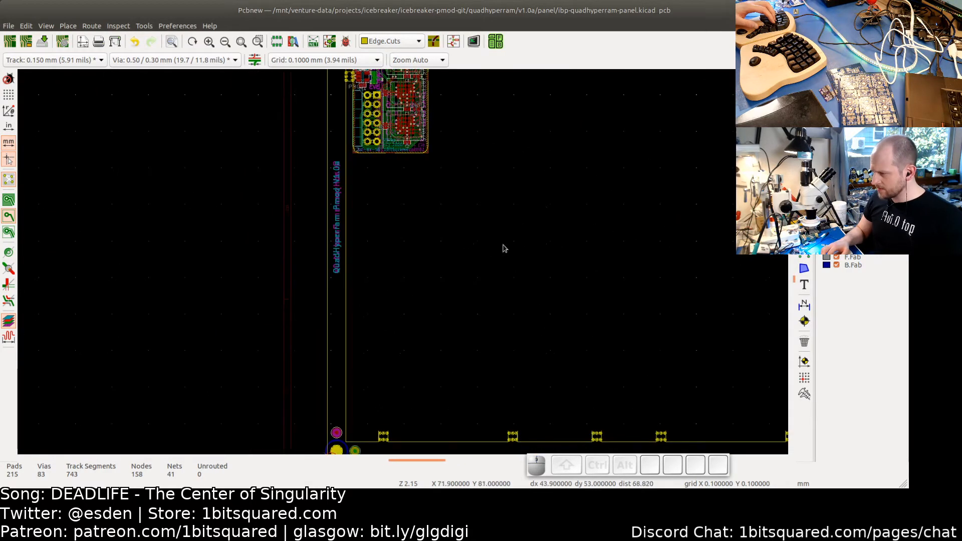
pyautogui.moveTo(486, 345); pyautogui.dragTo(482, 246, button='middle')
pyautogui.moveTo(412, 286); pyautogui.dragTo(457, 319, button='middle')
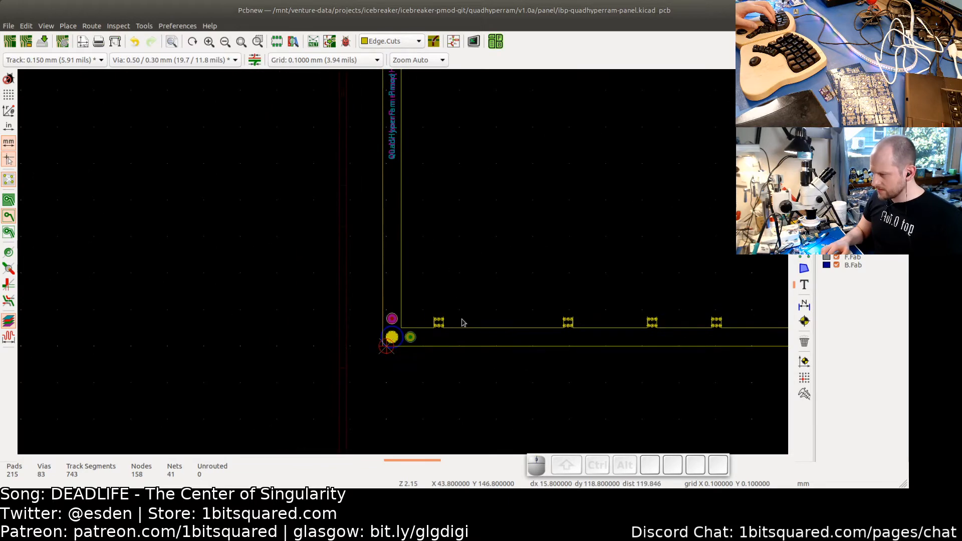
pyautogui.scroll(2, 456, 319)
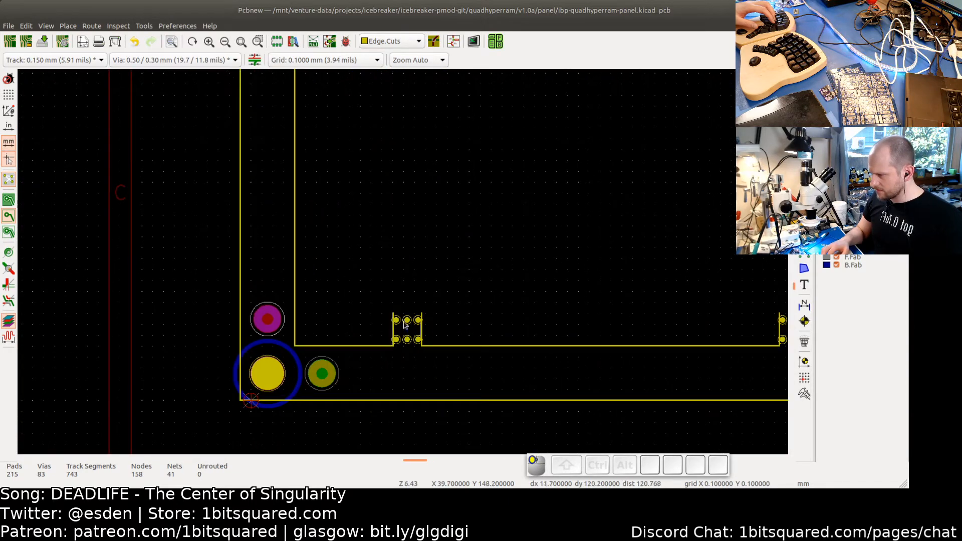
# - Delete the extra mouse-bite tabs along the board's bottom edge next to the panel rail
pyautogui.click(405, 324)
pyautogui.press('BackSpace')
pyautogui.hscroll(5, 495, 334)
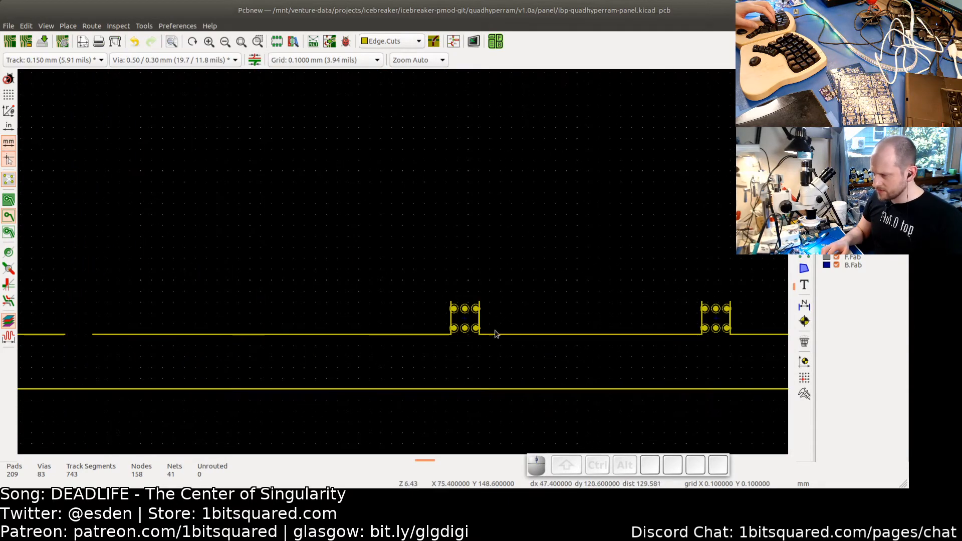
pyautogui.click(464, 321)
pyautogui.press('BackSpace')
pyautogui.hscroll(8, 303, 271)
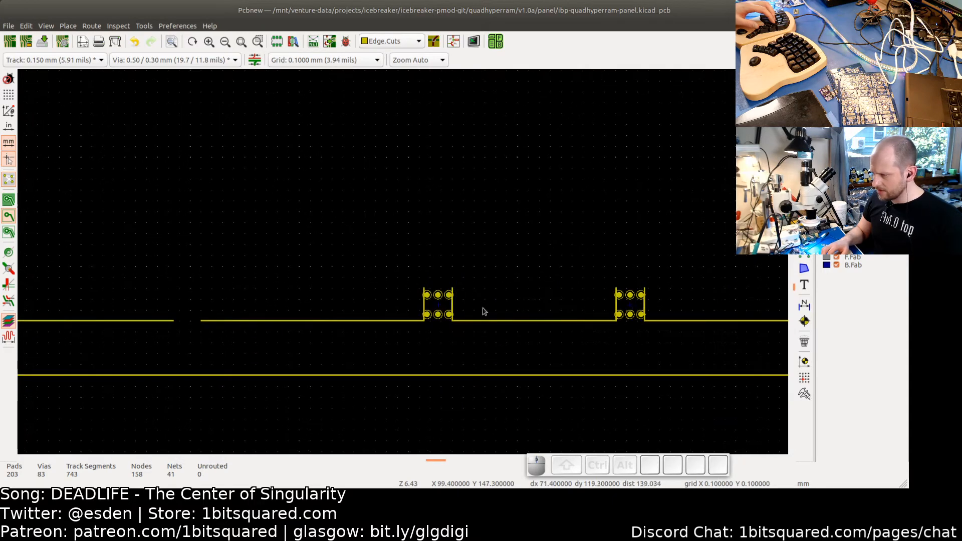
pyautogui.click(438, 304)
pyautogui.press('BackSpace')
pyautogui.moveTo(652, 308); pyautogui.dragTo(569, 287)
pyautogui.press('BackSpace')
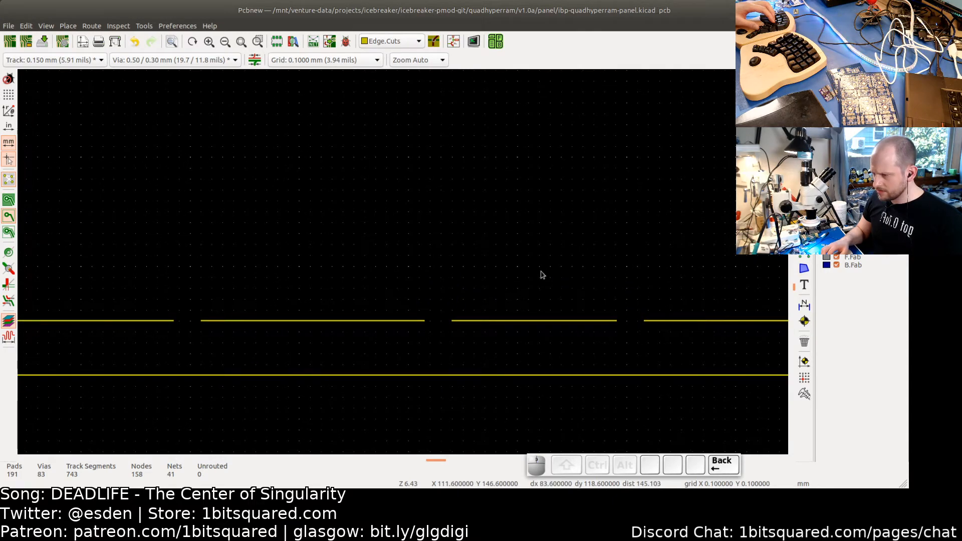
# - Delete the two remaining mouse-bite tabs further along the board's bottom edge
pyautogui.scroll(-3, 434, 240)
pyautogui.moveTo(329, 182); pyautogui.dragTo(93, 250, button='middle')
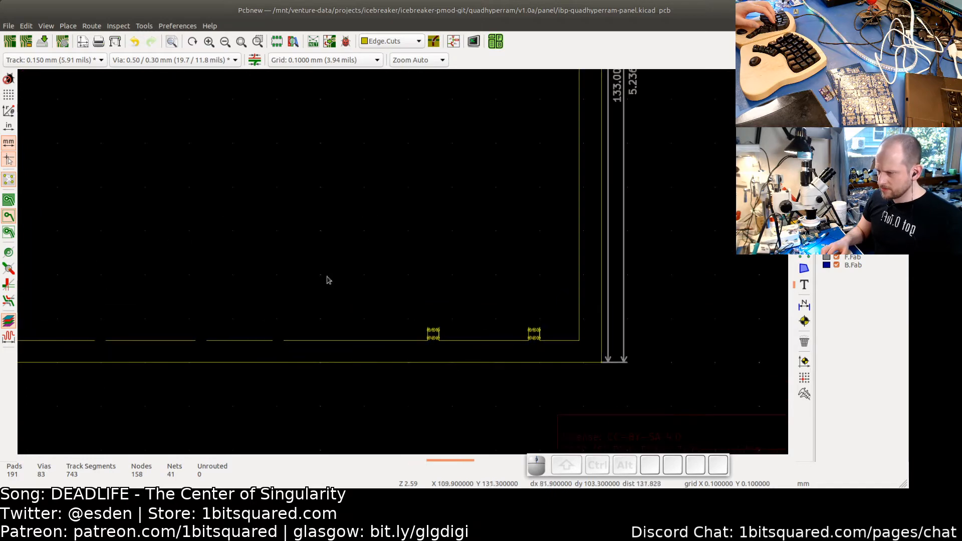
pyautogui.moveTo(555, 336); pyautogui.dragTo(360, 296)
pyautogui.press('BackSpace')
pyautogui.scroll(-3, 303, 224)
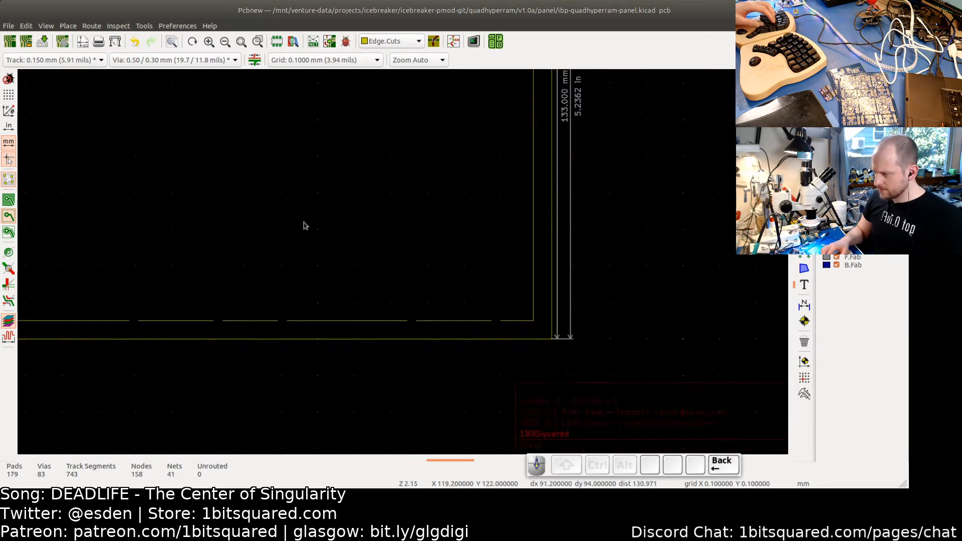
pyautogui.moveTo(348, 265); pyautogui.dragTo(566, 385, button='middle')
pyautogui.scroll(2, 440, 301)
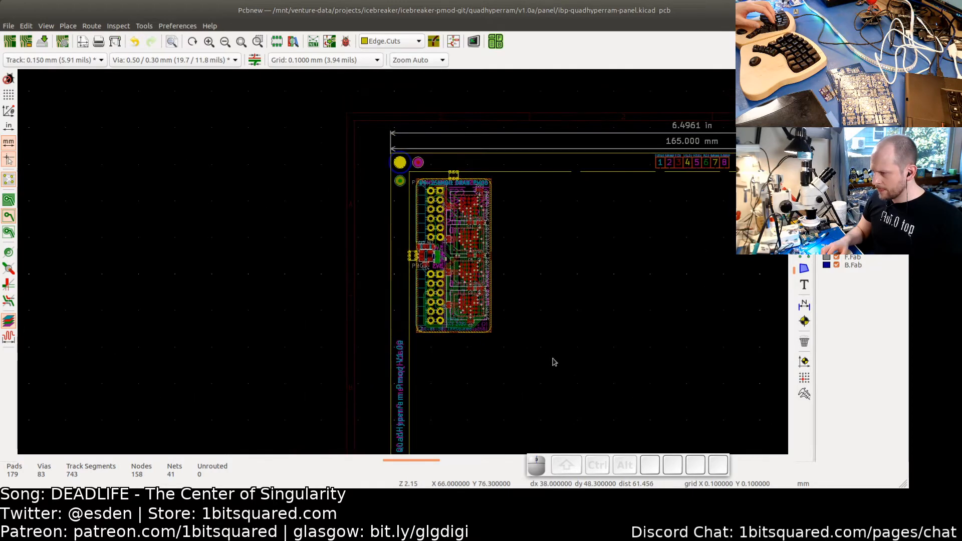
# - Select the board and create a grid array of 5 horizontal by 2 vertical copies, 22.5 mm and 44 mm spacing
pyautogui.moveTo(553, 367); pyautogui.dragTo(412, 175)
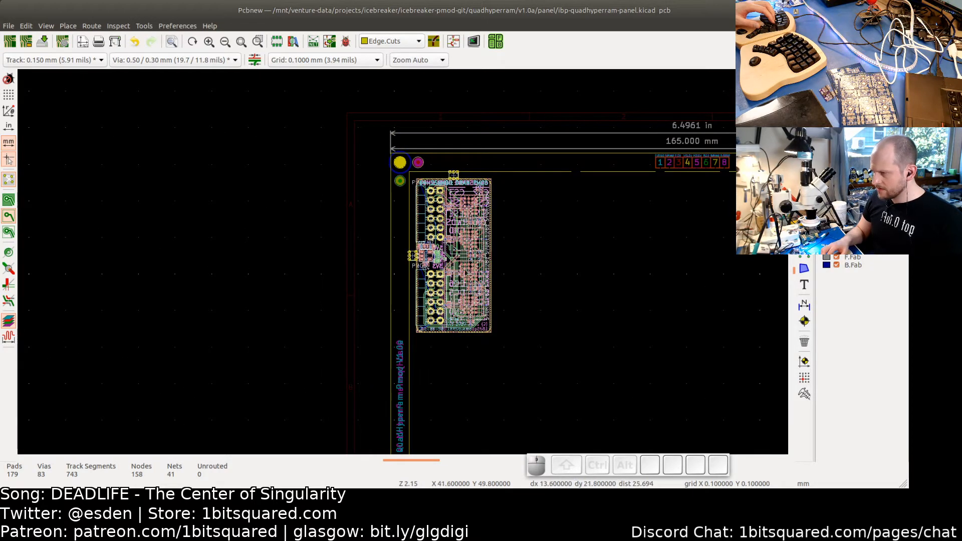
pyautogui.scroll(2, 438, 274)
pyautogui.scroll(2, 438, 275)
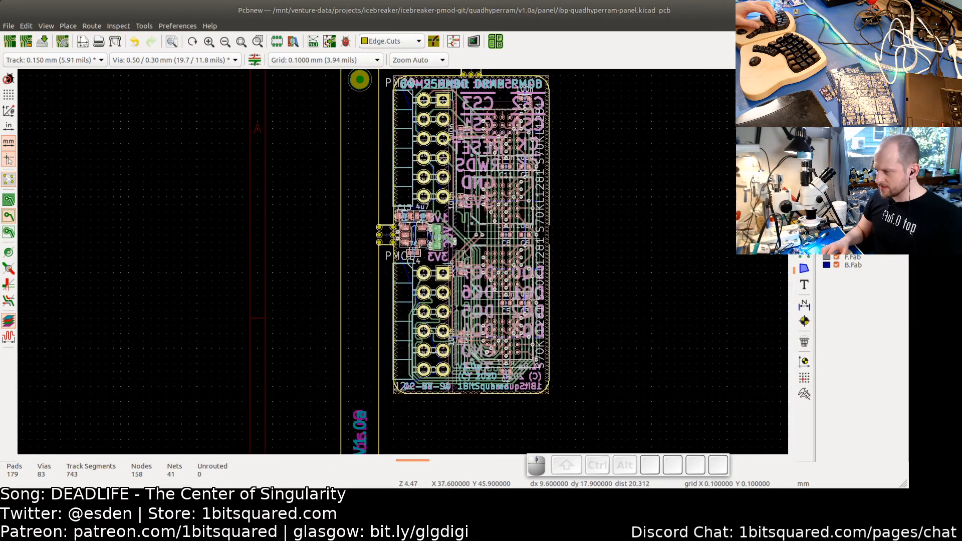
pyautogui.scroll(-2, 587, 279)
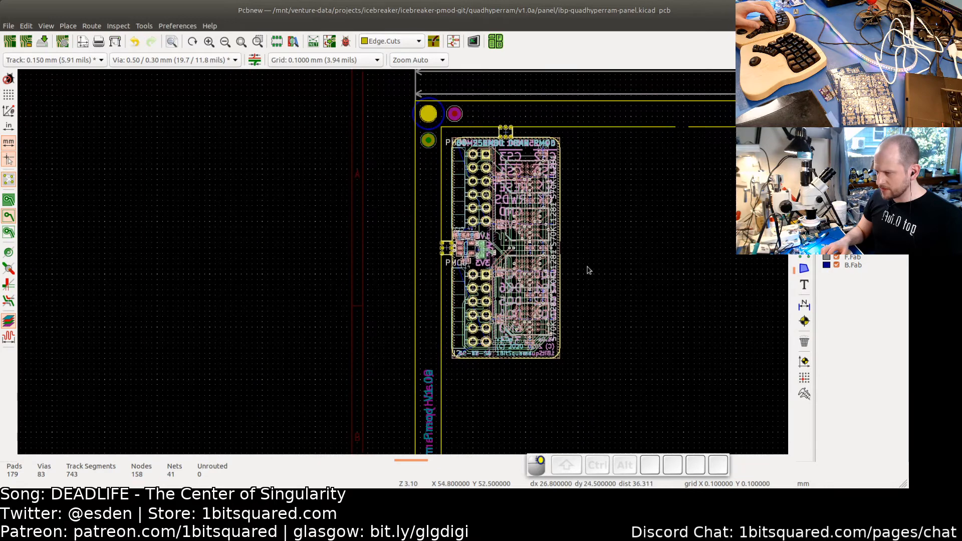
pyautogui.rightClick(588, 270)
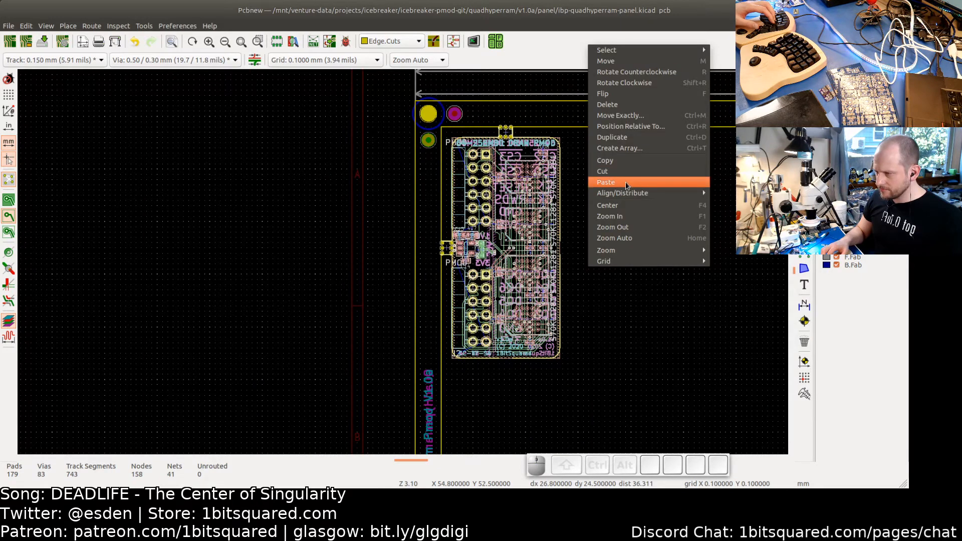
pyautogui.click(622, 148)
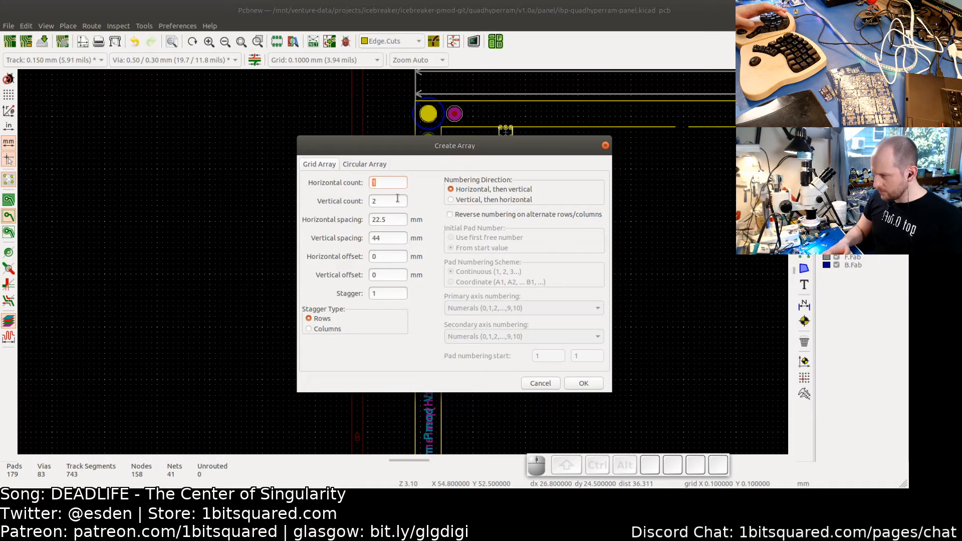
pyautogui.write('5')
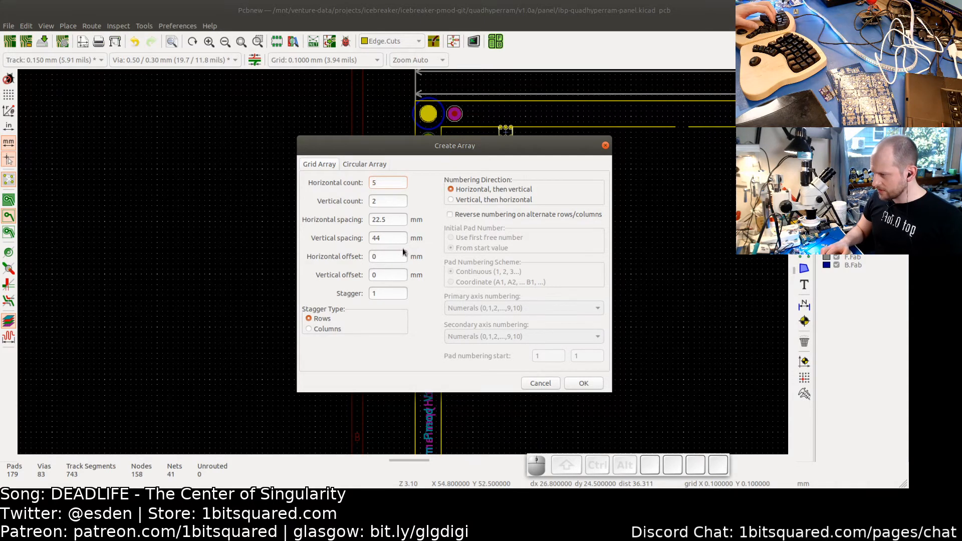
pyautogui.click(582, 384)
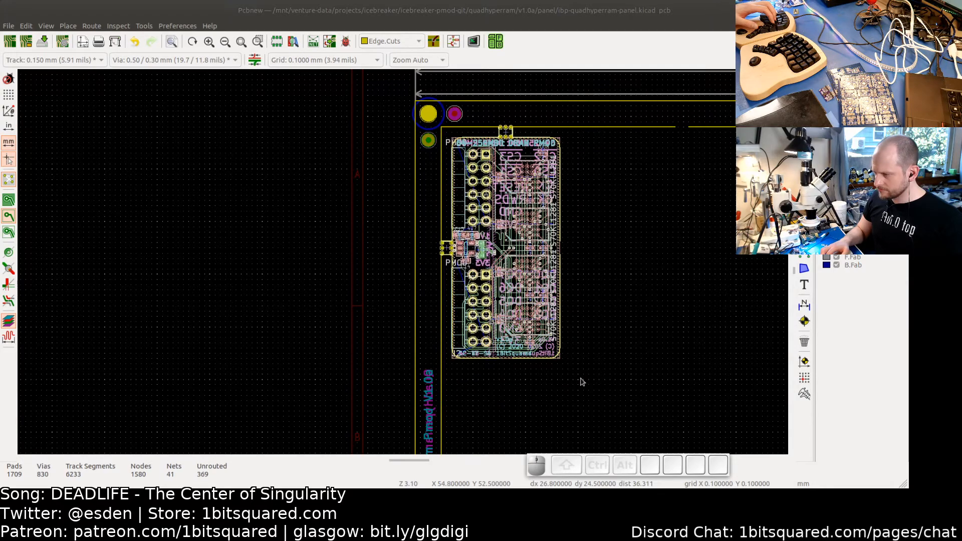
# - Hide the ratsnest lines on the arrayed panel
pyautogui.scroll(-3, 446, 315)
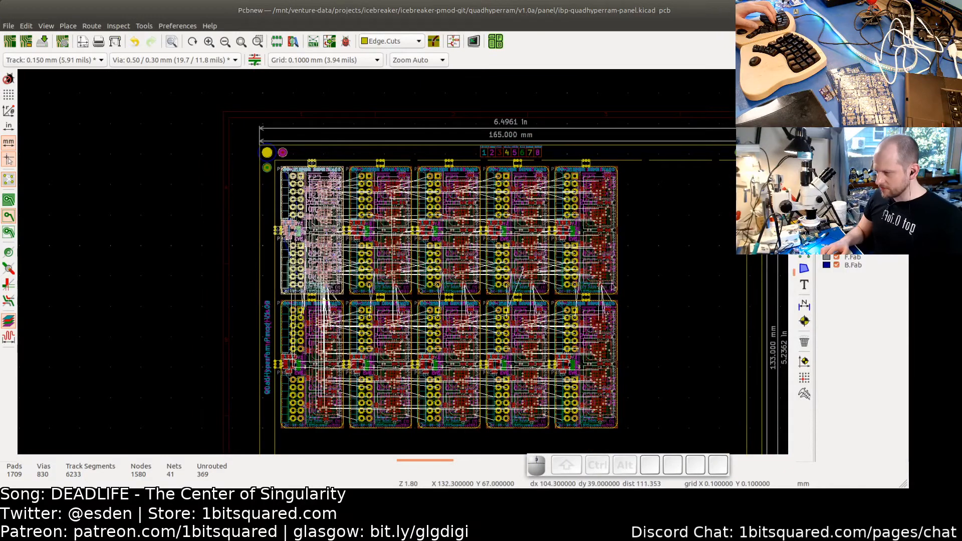
pyautogui.scroll(-2, 655, 289)
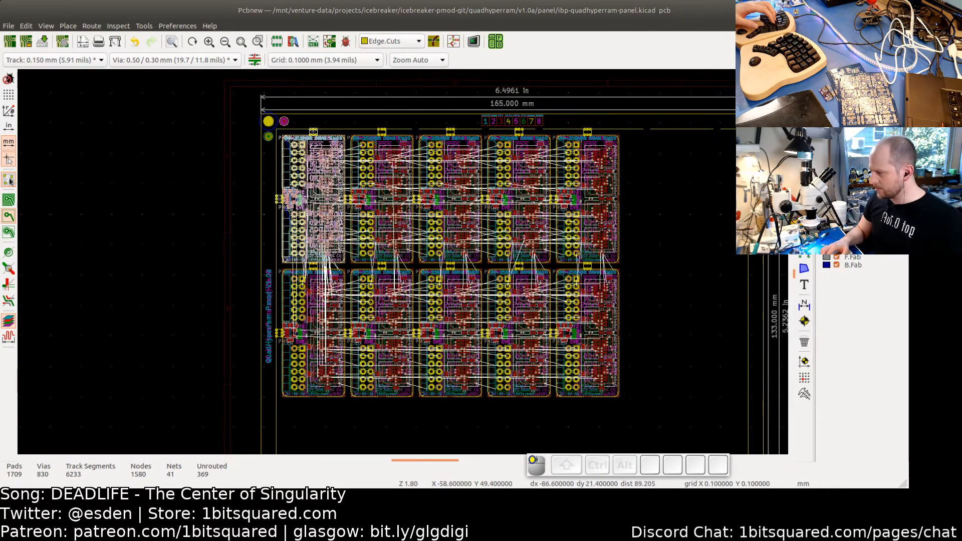
pyautogui.click(10, 182)
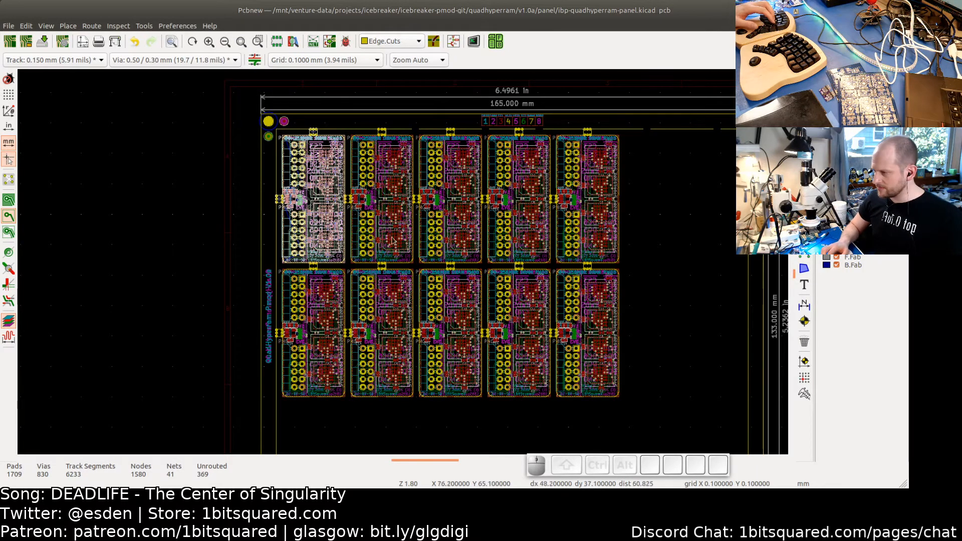
# - Inspect the arrayed boards and the tabs joining them up close
pyautogui.scroll(4, 334, 265)
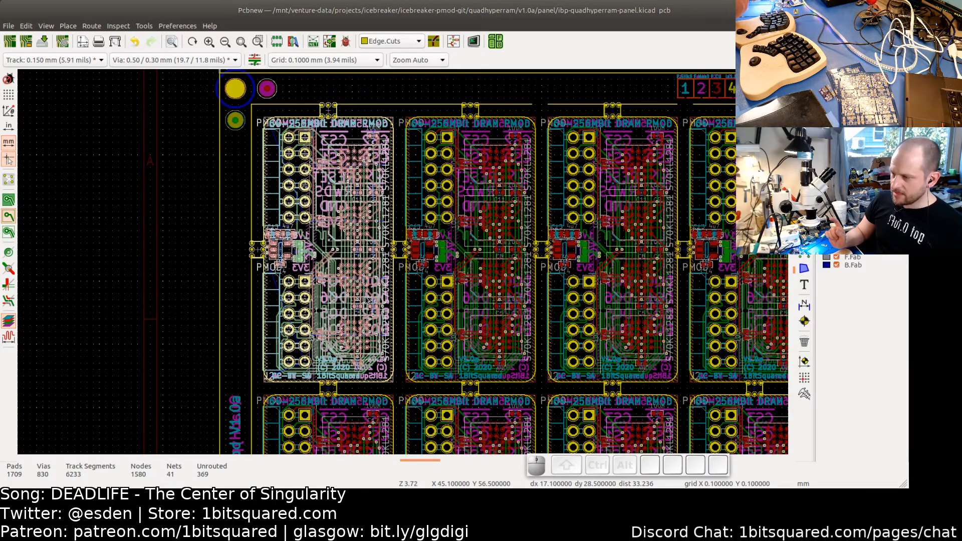
pyautogui.scroll(-2, 400, 306)
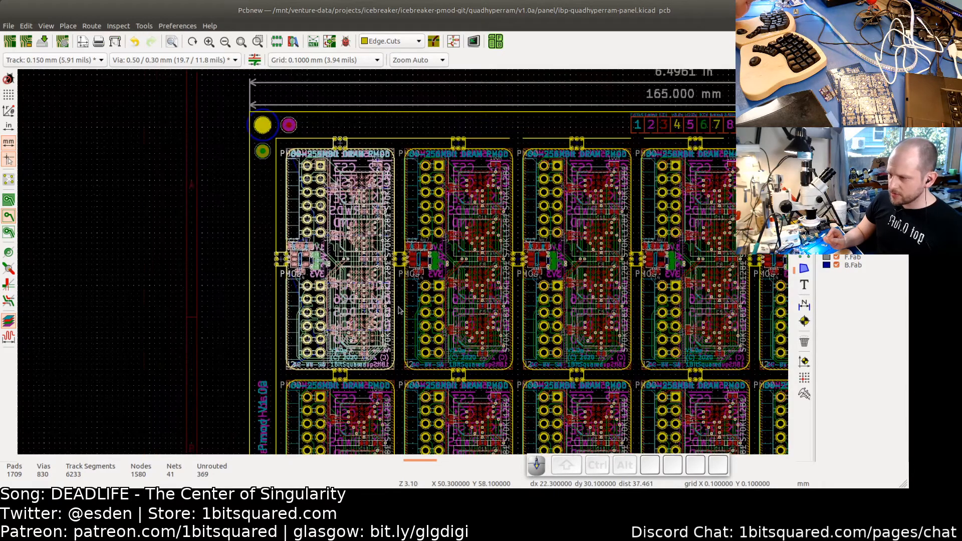
pyautogui.moveTo(522, 341)
pyautogui.mouseDown(button='middle')
pyautogui.moveTo(464, 285)
pyautogui.moveTo(368, 267)
pyautogui.mouseUp(button='middle')
pyautogui.moveTo(545, 316); pyautogui.dragTo(399, 291, button='middle')
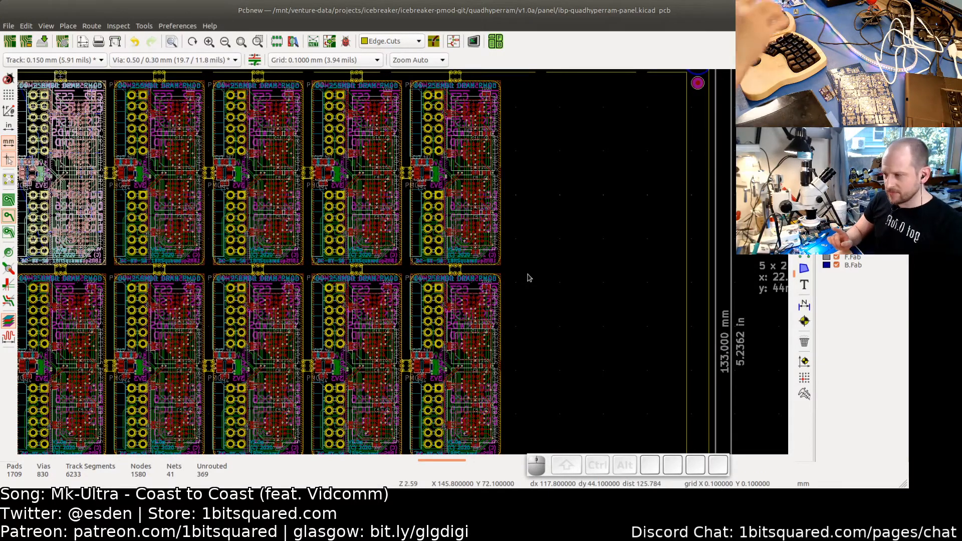
pyautogui.scroll(8, 451, 193)
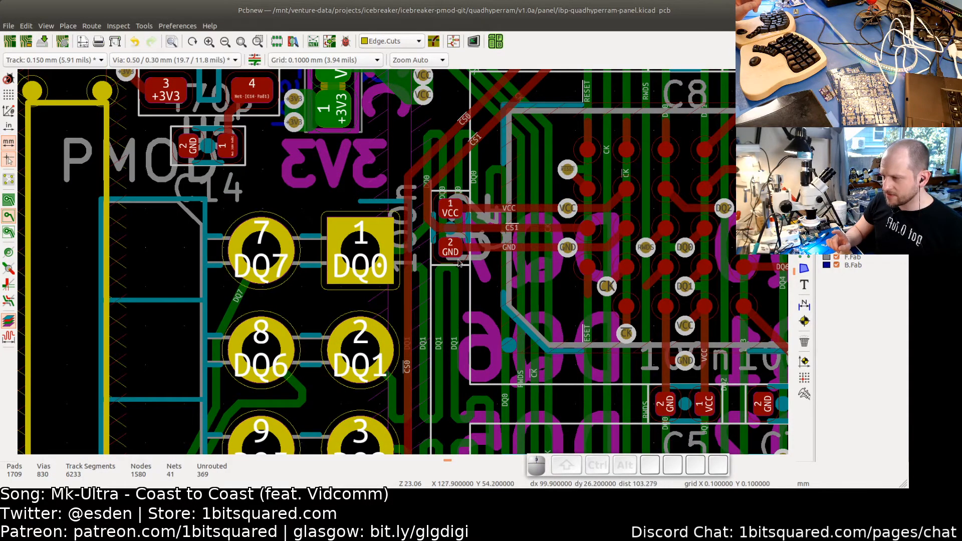
pyautogui.scroll(-2, 519, 264)
pyautogui.scroll(-5, 484, 294)
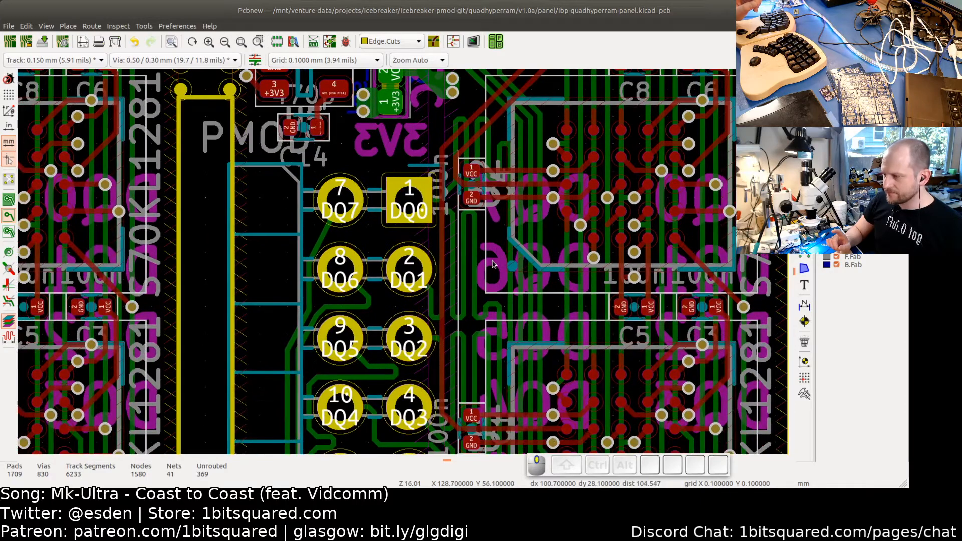
pyautogui.scroll(-3, 490, 268)
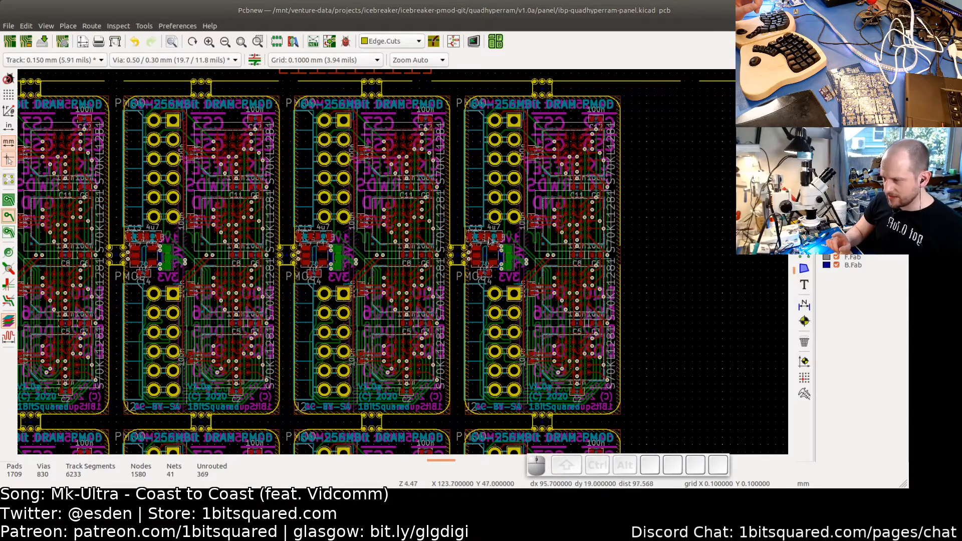
# - Show the filled copper zones across the panel
pyautogui.click(11, 204)
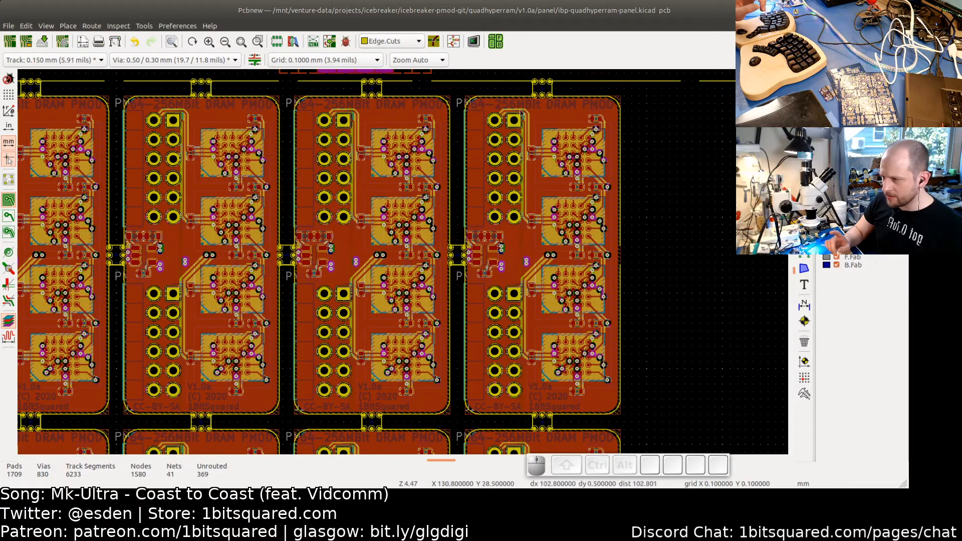
pyautogui.scroll(-2, 544, 233)
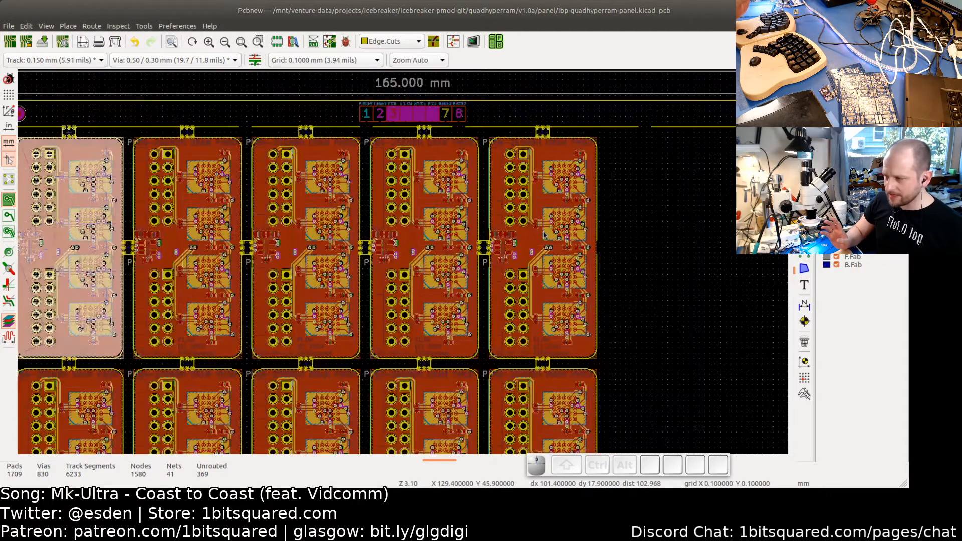
pyautogui.moveTo(378, 225); pyautogui.dragTo(413, 226, button='middle')
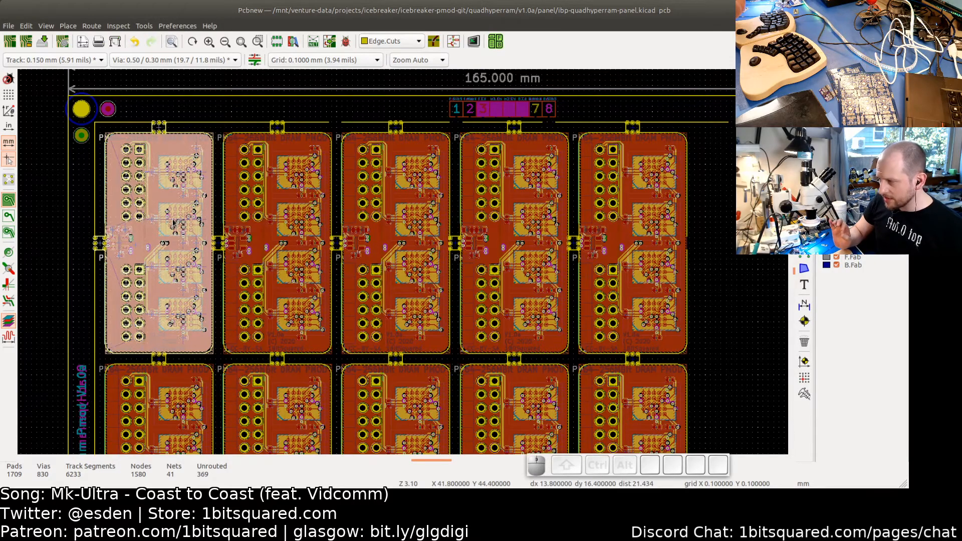
# - Review the full arrayed panel layout and clear the board selection
pyautogui.scroll(2, 289, 200)
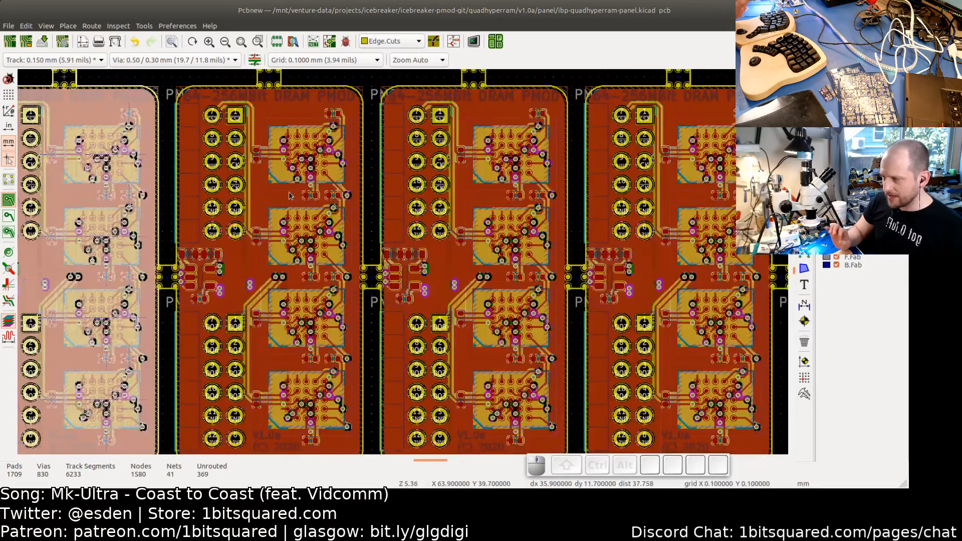
pyautogui.scroll(-2, 289, 192)
pyautogui.moveTo(290, 193); pyautogui.dragTo(113, 154, button='middle')
pyautogui.moveTo(551, 301); pyautogui.dragTo(517, 292, button='middle')
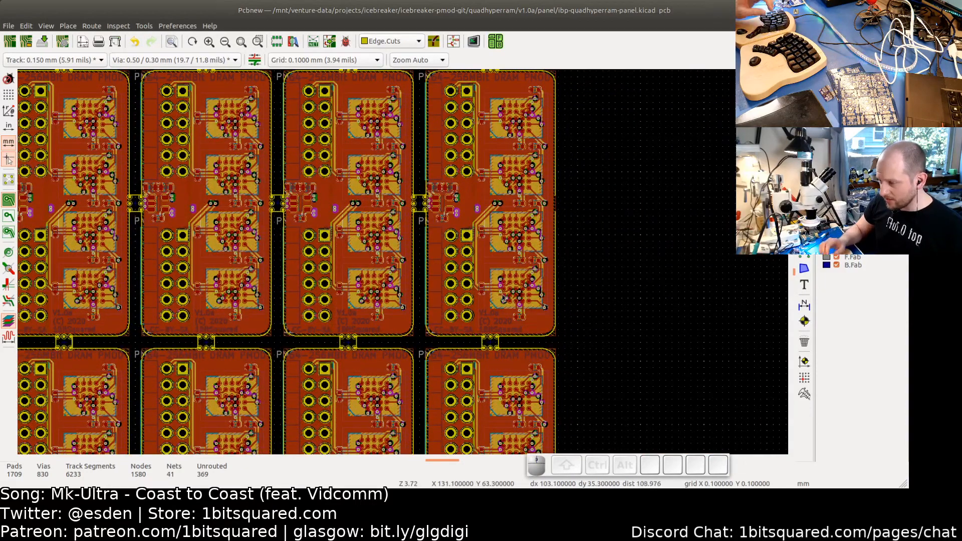
pyautogui.rightClick(501, 296)
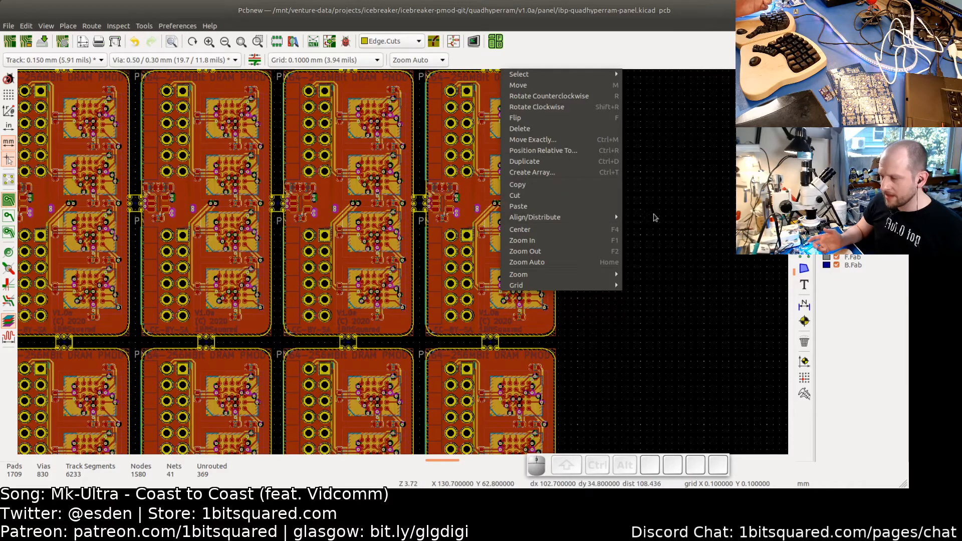
pyautogui.click(663, 221)
pyautogui.scroll(-2, 661, 222)
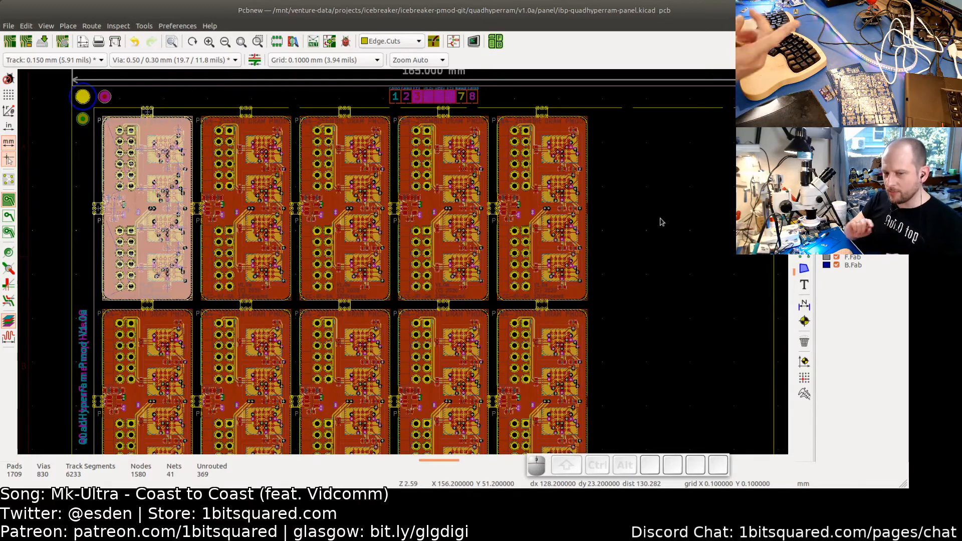
pyautogui.scroll(-1, 670, 259)
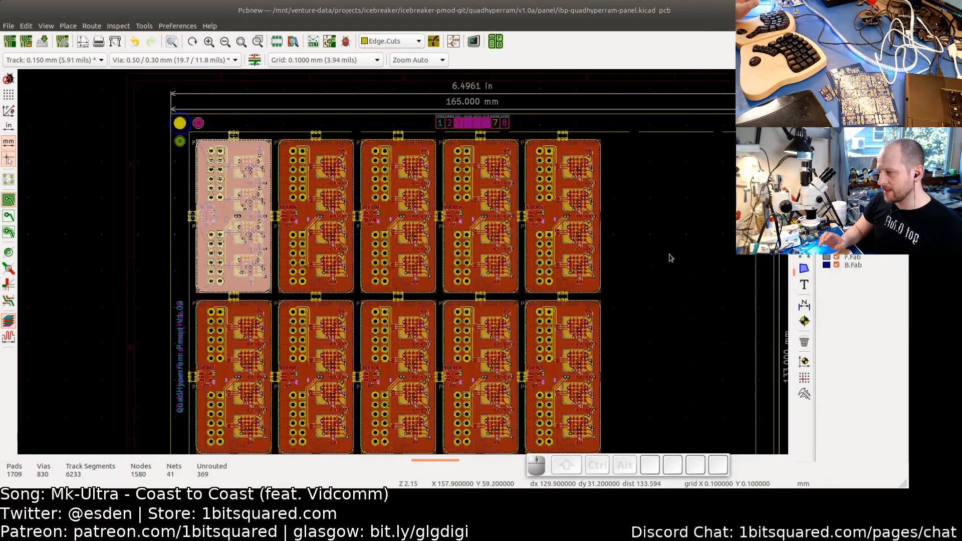
pyautogui.moveTo(665, 293); pyautogui.dragTo(665, 251, button='middle')
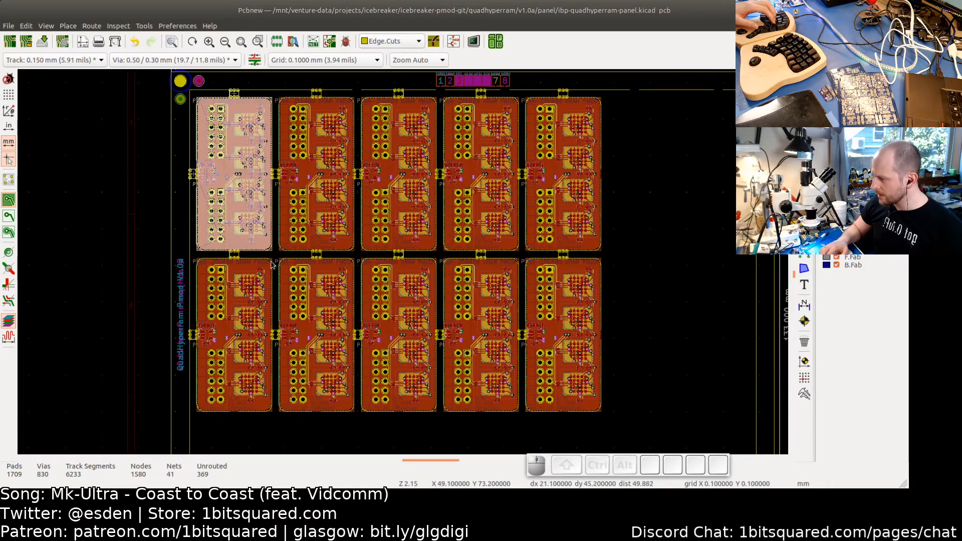
pyautogui.moveTo(270, 252); pyautogui.dragTo(466, 229, button='middle')
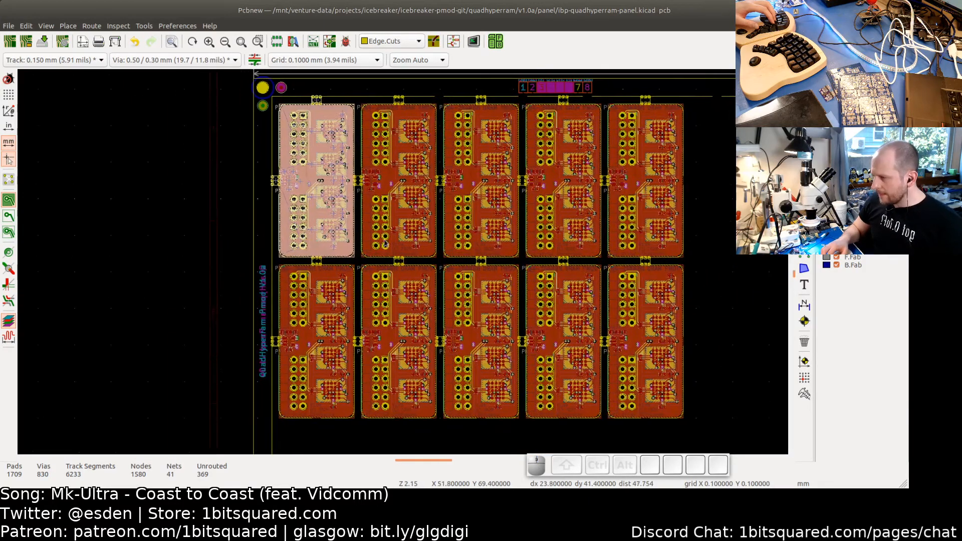
pyautogui.click(723, 236)
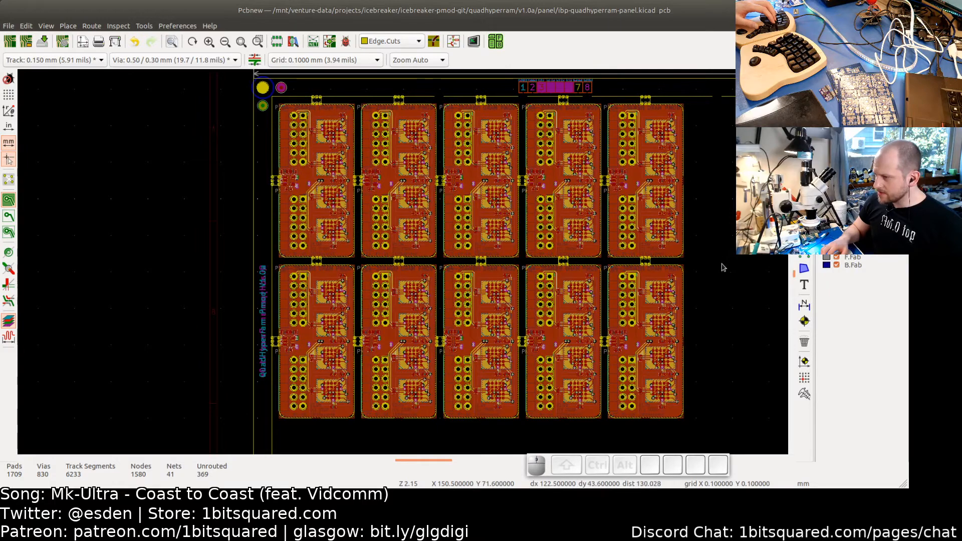
# - Select the tabs along one row and array them into 1 column by 2 rows at 44 mm vertical spacing
pyautogui.moveTo(722, 257); pyautogui.dragTo(595, 258, button='middle')
pyautogui.scroll(3, 538, 223)
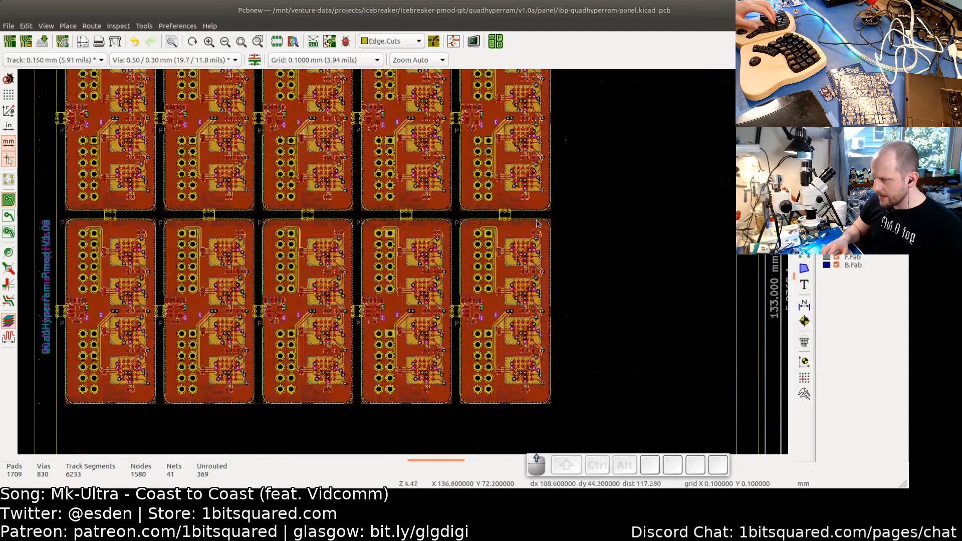
pyautogui.moveTo(500, 217); pyautogui.dragTo(116, 211)
pyautogui.rightClick(167, 214)
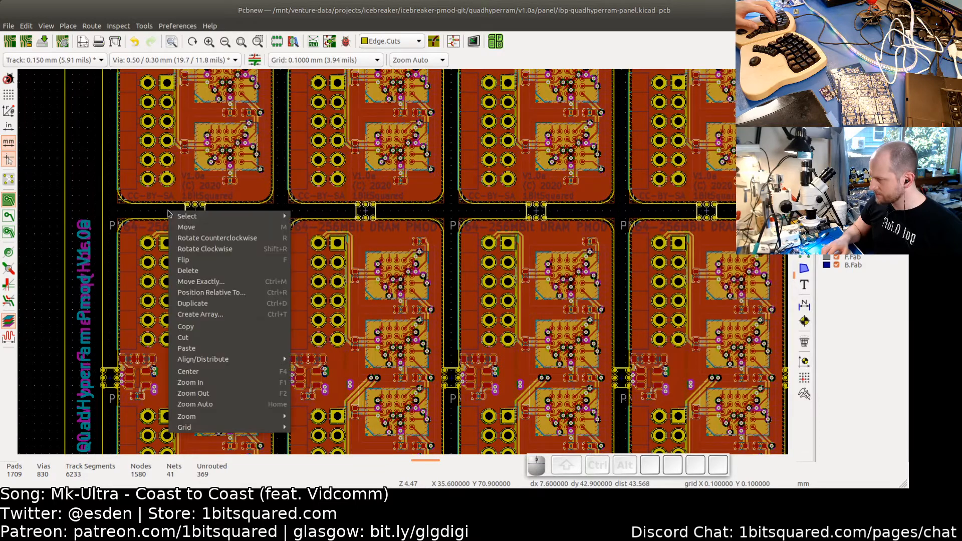
pyautogui.click(199, 317)
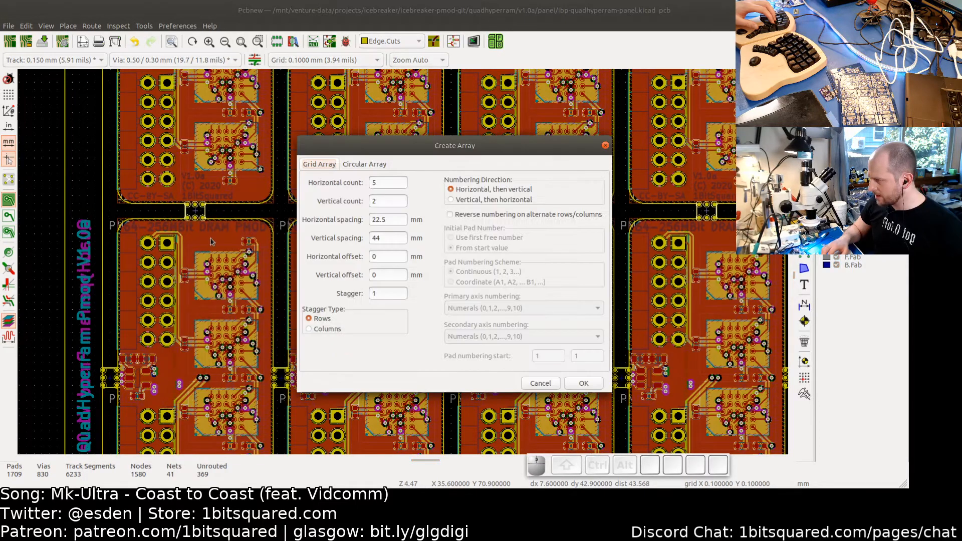
pyautogui.moveTo(379, 182); pyautogui.dragTo(357, 208)
pyautogui.write('1')
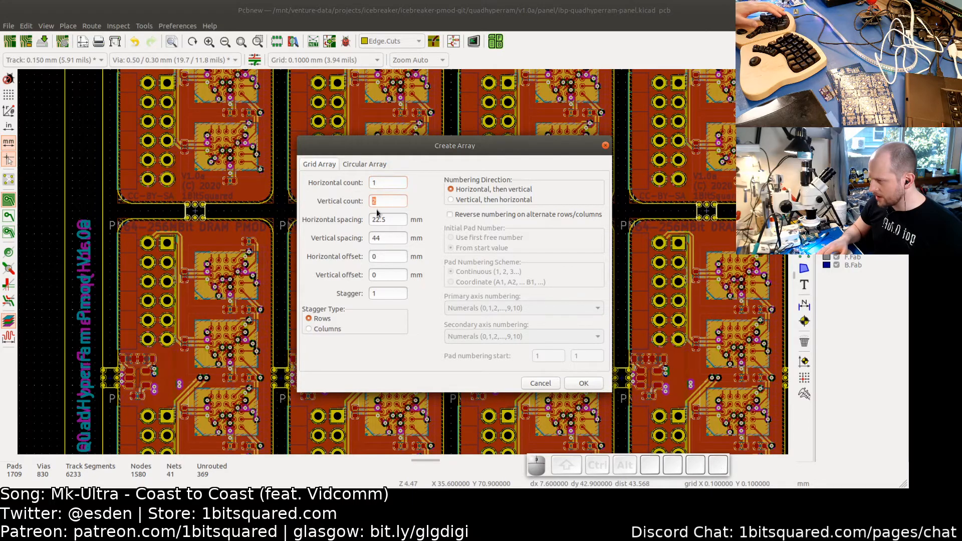
pyautogui.click(581, 384)
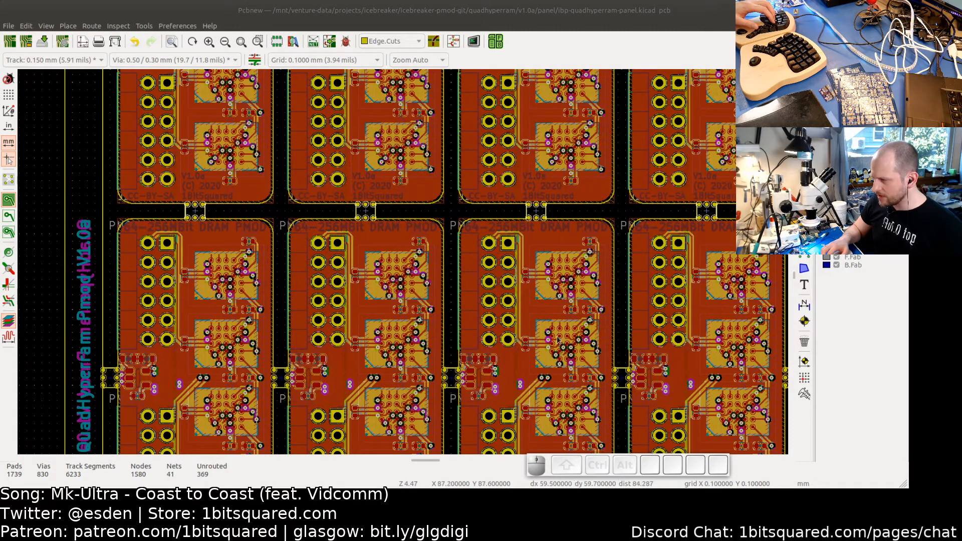
# - Select the remaining side tabs and array them into 2 columns by 1 row at 22.5 mm horizontal spacing
pyautogui.moveTo(447, 441); pyautogui.dragTo(390, 232, button='middle')
pyautogui.scroll(-3, 388, 232)
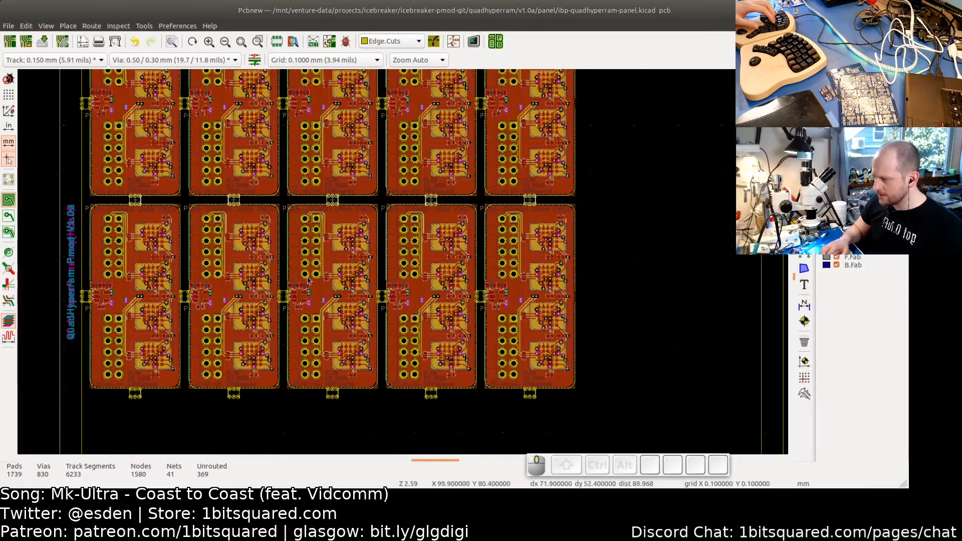
pyautogui.moveTo(307, 281); pyautogui.dragTo(199, 341, button='middle')
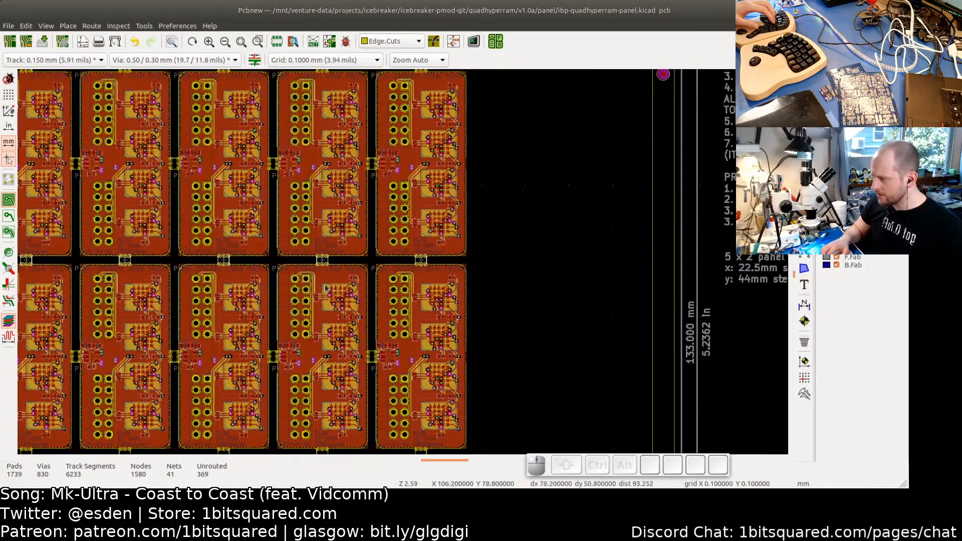
pyautogui.moveTo(373, 380); pyautogui.dragTo(371, 154)
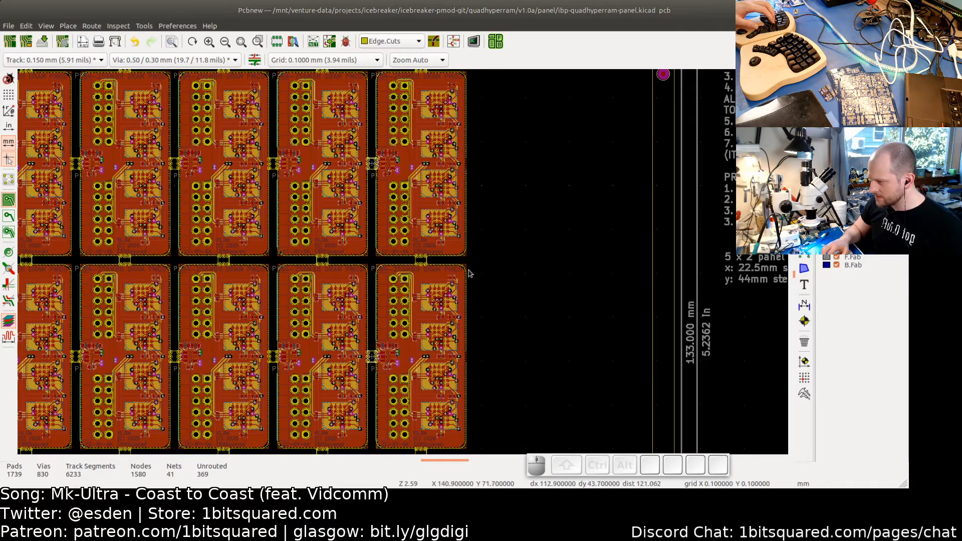
pyautogui.rightClick(505, 260)
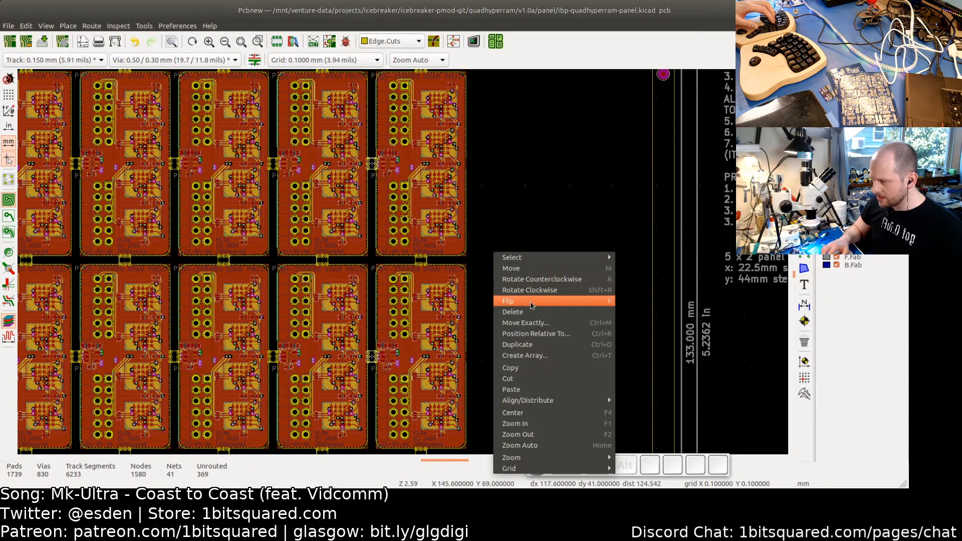
pyautogui.click(524, 353)
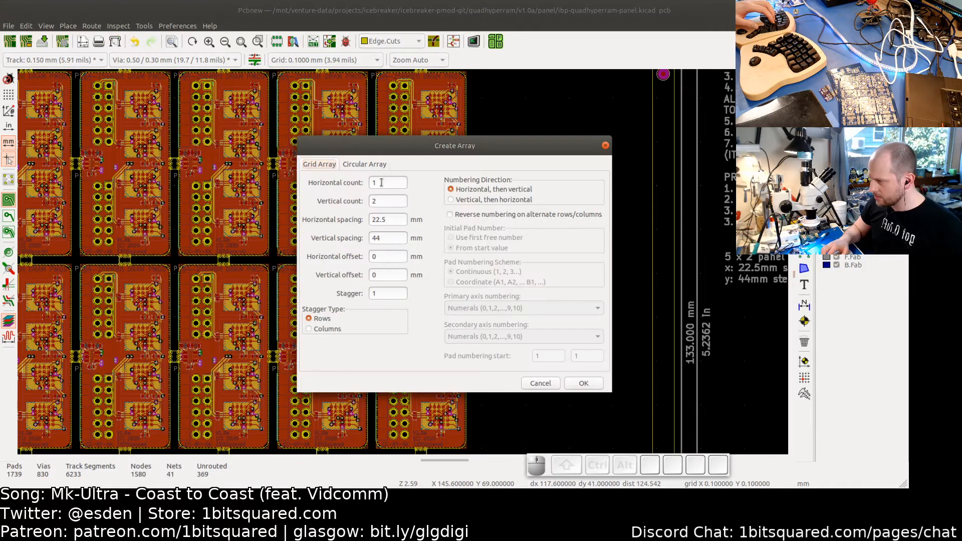
pyautogui.doubleClick(382, 182)
pyautogui.write('2')
pyautogui.press('Tab')
pyautogui.write('1')
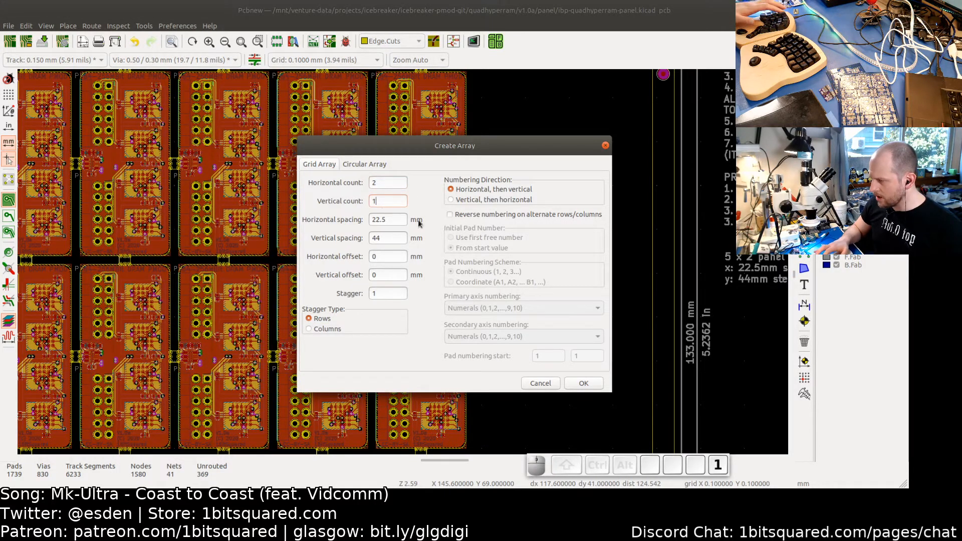
pyautogui.click(590, 387)
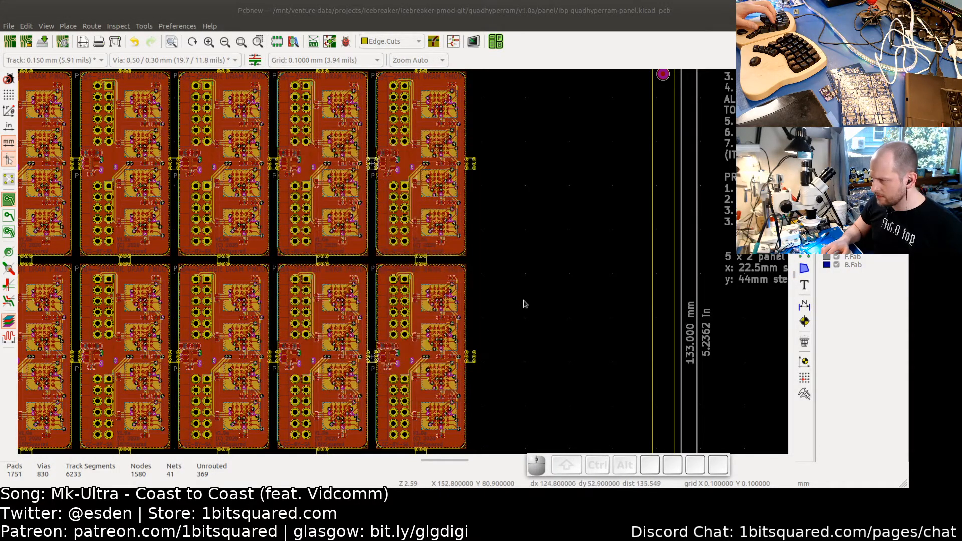
# - Delete the lower part of the vertical edge cut line left of the board array
pyautogui.scroll(-2, 524, 303)
pyautogui.moveTo(545, 293); pyautogui.dragTo(610, 278, button='middle')
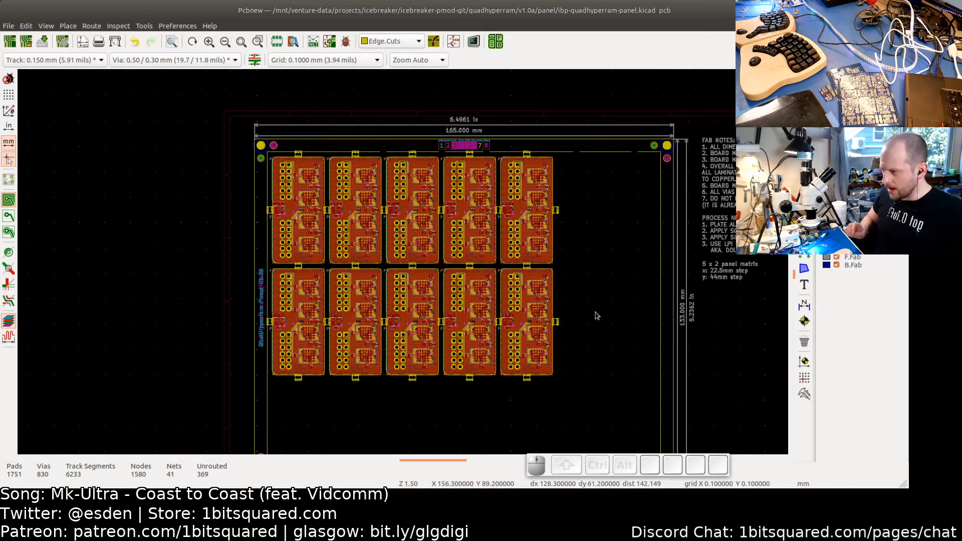
pyautogui.scroll(-1, 599, 315)
pyautogui.moveTo(598, 333); pyautogui.dragTo(557, 303, button='middle')
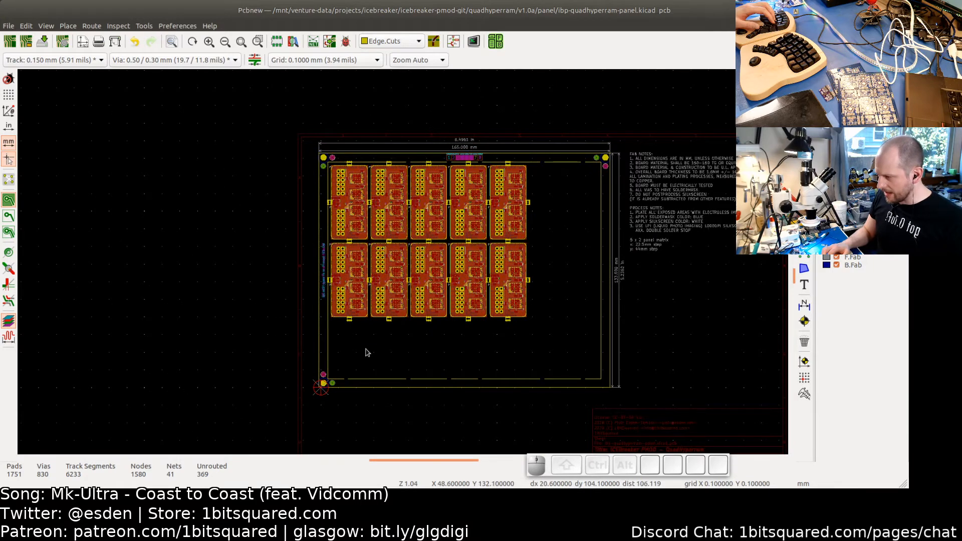
pyautogui.scroll(4, 391, 337)
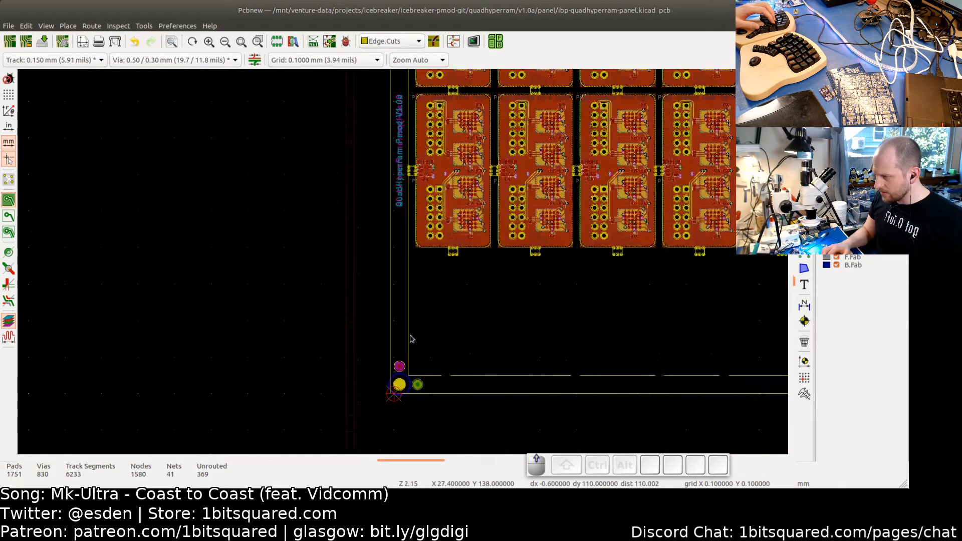
pyautogui.moveTo(433, 351); pyautogui.dragTo(427, 382, button='middle')
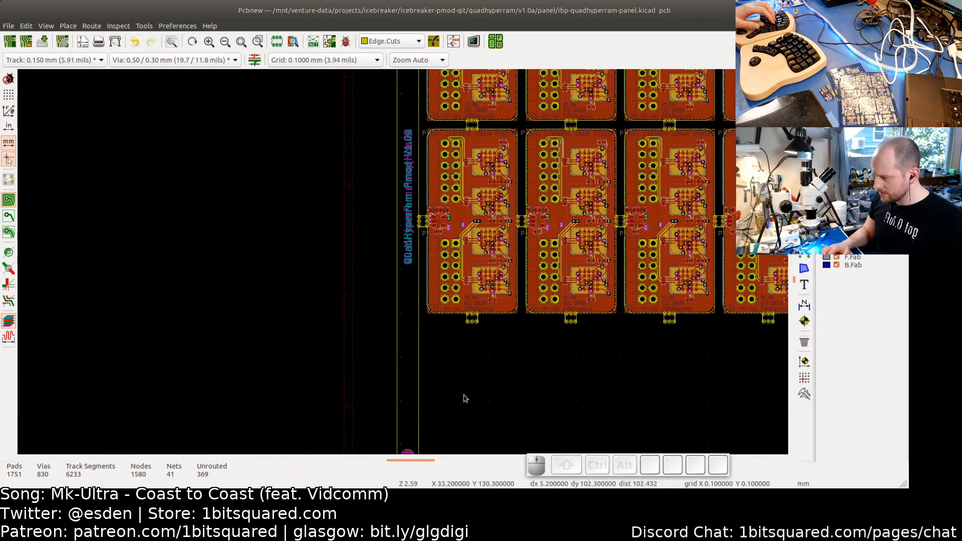
pyautogui.scroll(-2, 457, 393)
pyautogui.moveTo(425, 386); pyautogui.dragTo(409, 377)
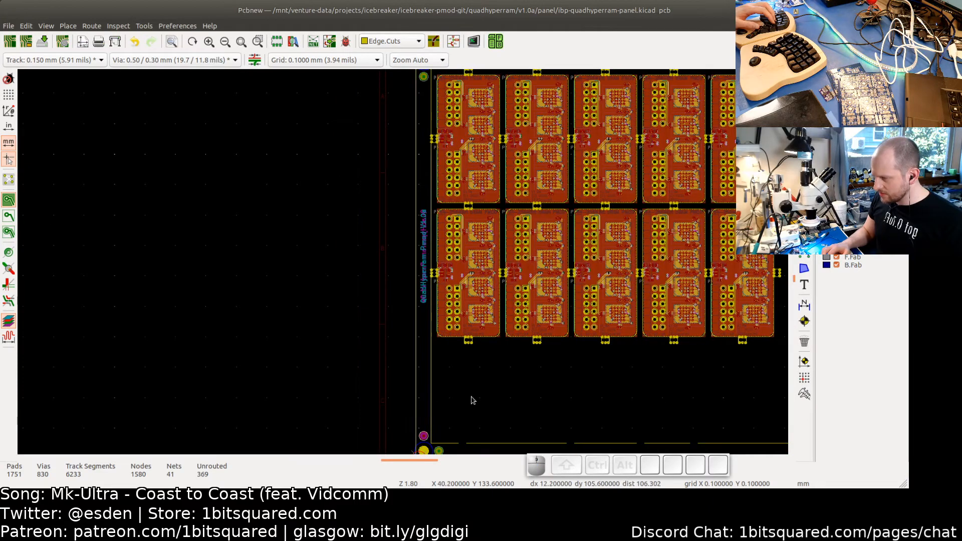
pyautogui.press('BackSpace')
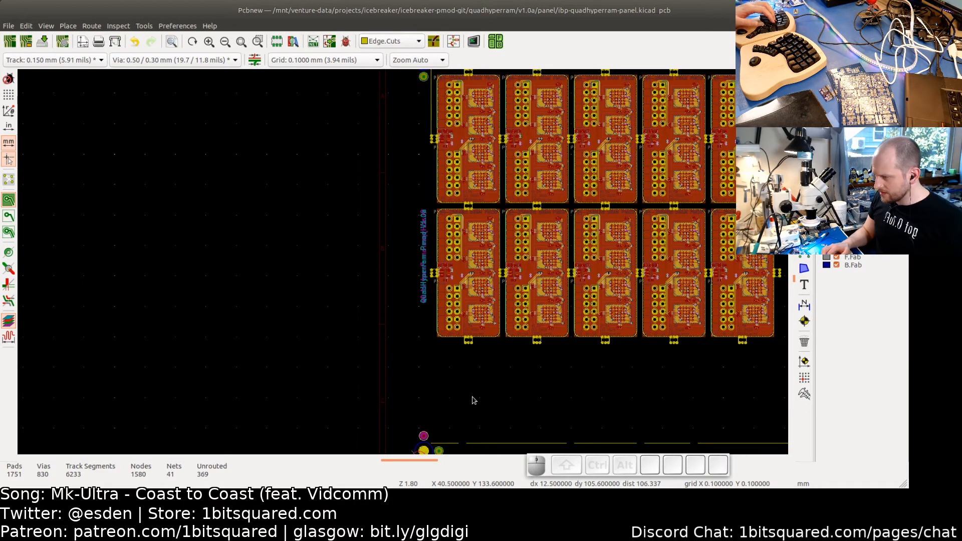
pyautogui.scroll(-2, 475, 400)
pyautogui.moveTo(475, 399); pyautogui.dragTo(249, 392, button='middle')
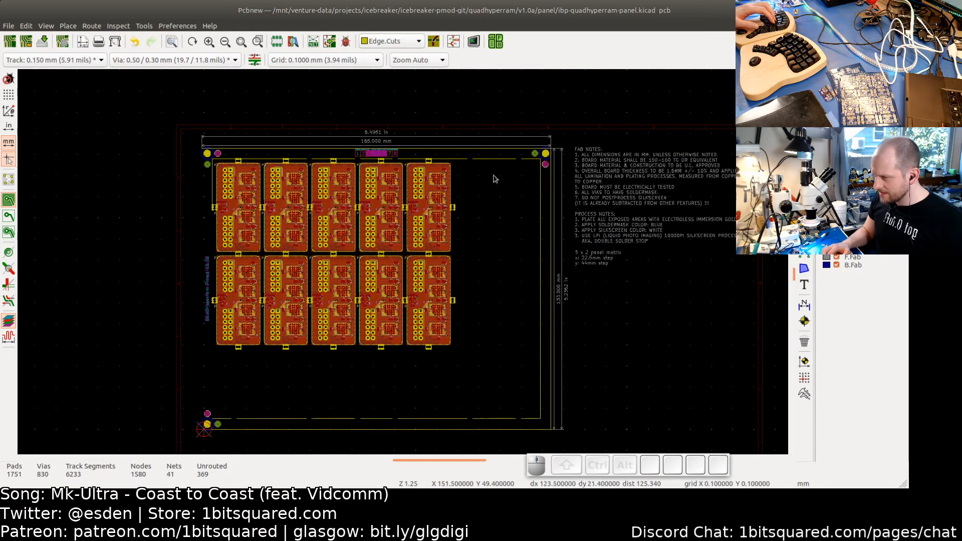
pyautogui.scroll(3, 494, 179)
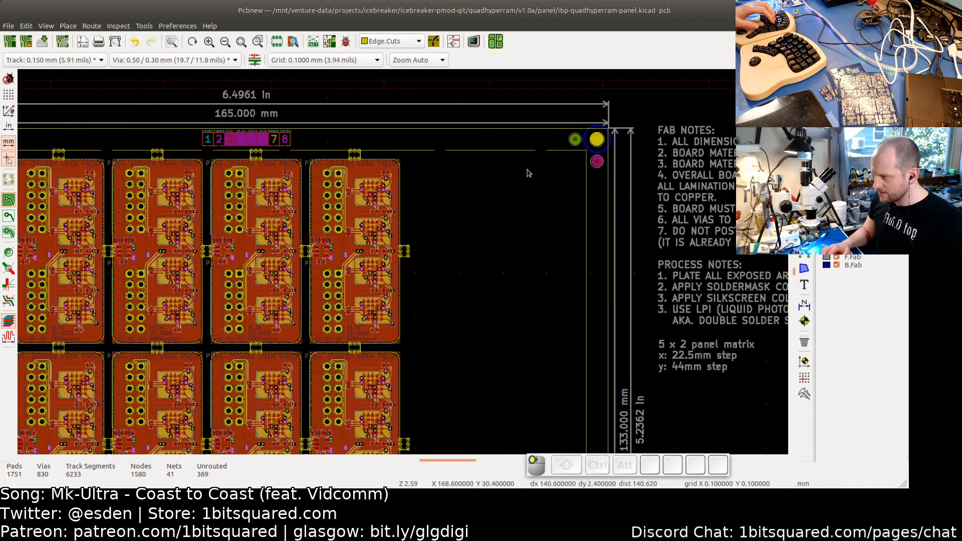
pyautogui.moveTo(527, 170); pyautogui.dragTo(484, 131)
pyautogui.press('Delete')
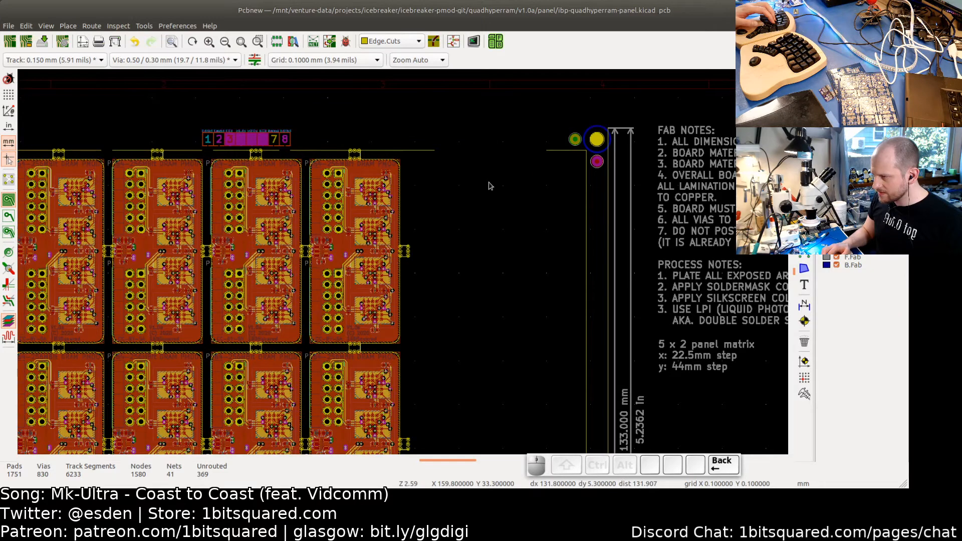
pyautogui.hotkey('ctrl', 'z')
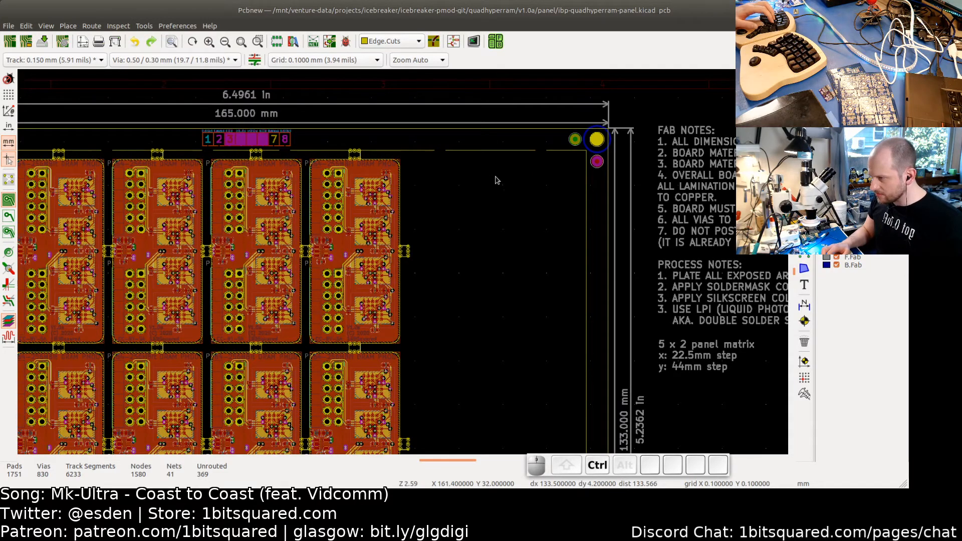
# - Shorten the top panel edge cut line from its right end to about 118 mm long
pyautogui.scroll(2, 499, 148)
pyautogui.click(484, 113)
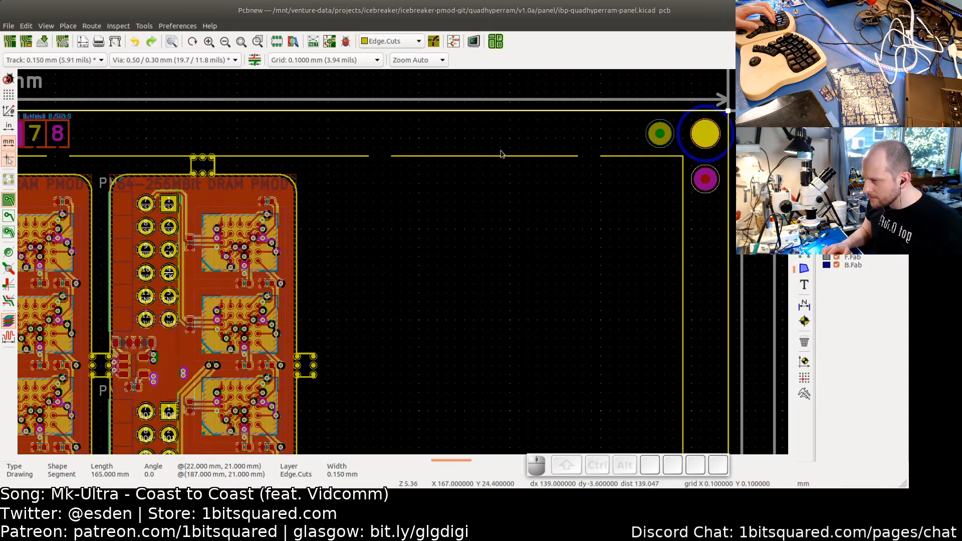
pyautogui.moveTo(727, 112); pyautogui.dragTo(301, 113)
pyautogui.scroll(1, 296, 114)
pyautogui.scroll(2, 296, 114)
pyautogui.scroll(4, 301, 112)
pyautogui.scroll(-9, 331, 201)
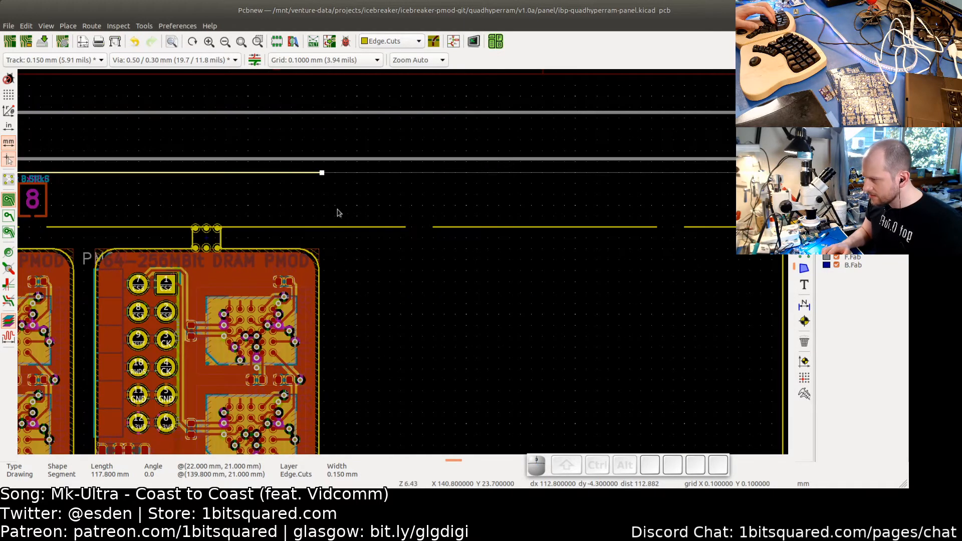
# - Trim the top cut-line segment above the boards so it ends at the first top tab
pyautogui.moveTo(493, 257); pyautogui.dragTo(476, 239)
pyautogui.hscroll(-10, 394, 243)
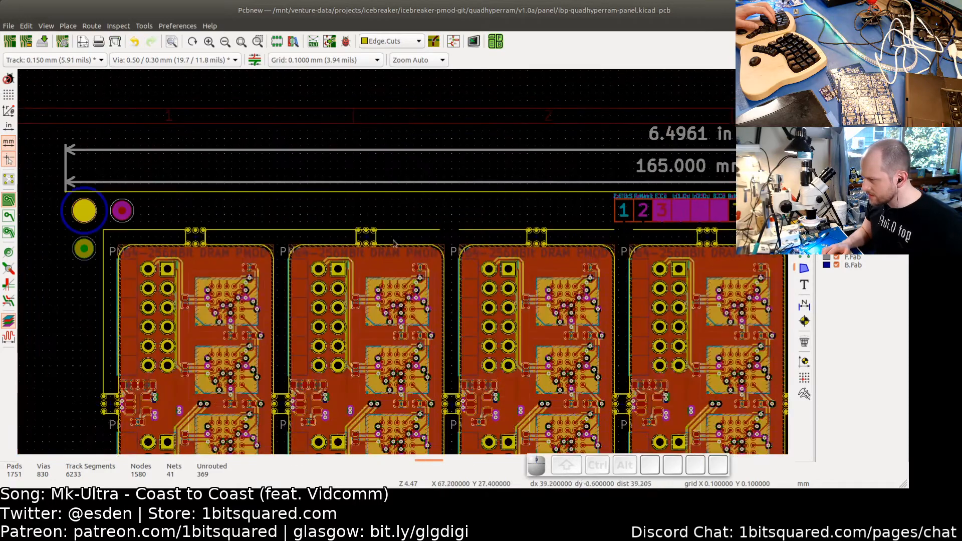
pyautogui.scroll(3, 423, 243)
pyautogui.click(451, 219)
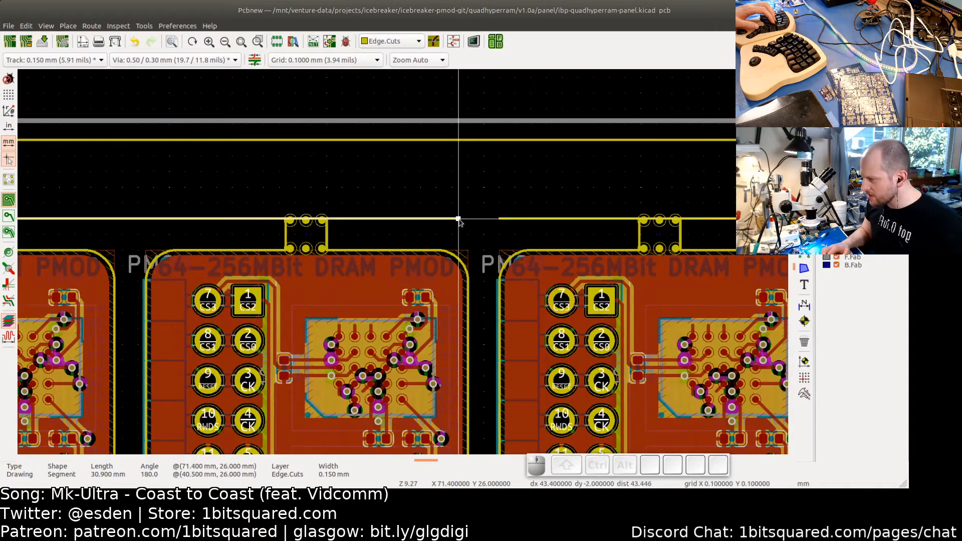
pyautogui.moveTo(459, 219); pyautogui.dragTo(312, 214)
pyautogui.scroll(3, 256, 220)
pyautogui.click(526, 254)
pyautogui.scroll(-2, 526, 254)
pyautogui.moveTo(576, 252); pyautogui.dragTo(523, 253, button='middle')
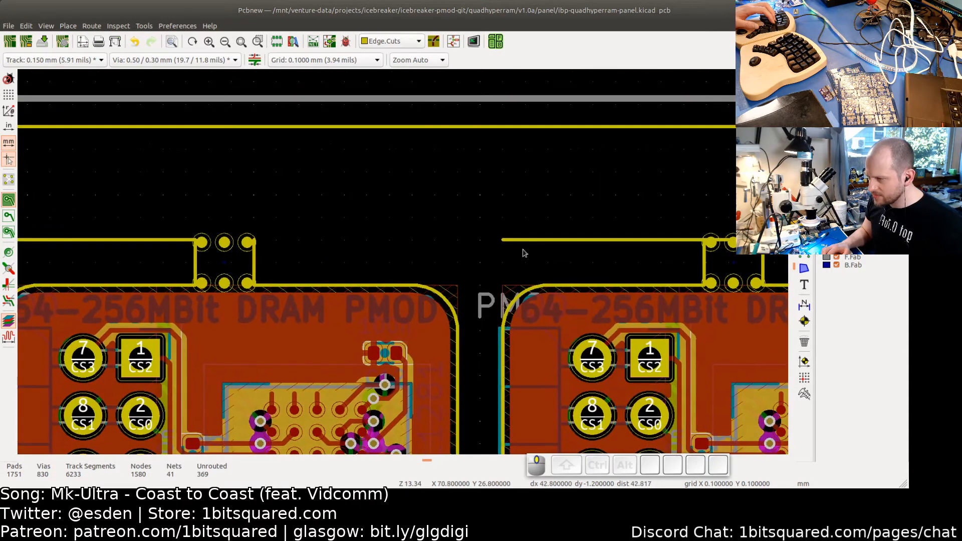
# - Trim the following top cut-line segments so each ends at the next top tab
pyautogui.click(525, 241)
pyautogui.moveTo(503, 239); pyautogui.dragTo(253, 240)
pyautogui.moveTo(481, 256); pyautogui.dragTo(164, 264, button='middle')
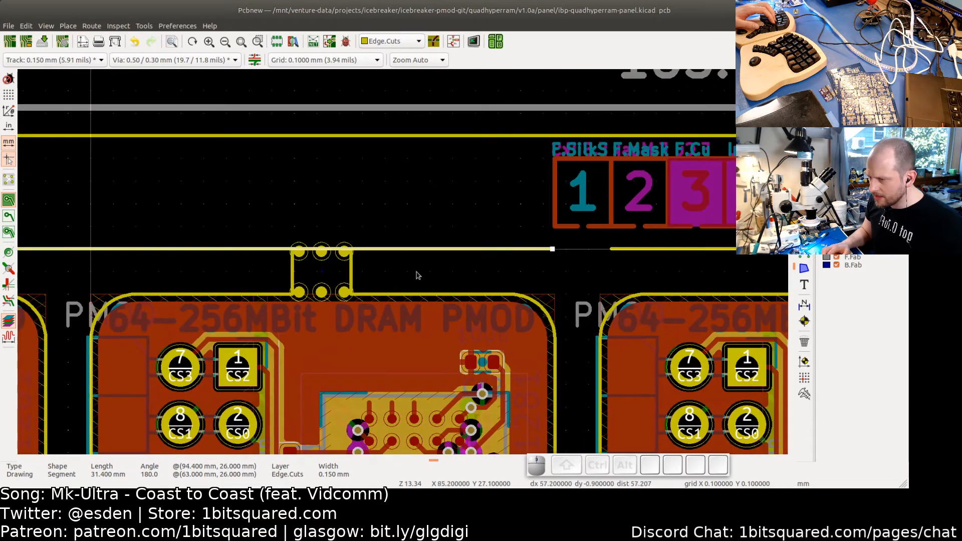
pyautogui.moveTo(553, 248); pyautogui.dragTo(292, 251)
pyautogui.click(481, 269)
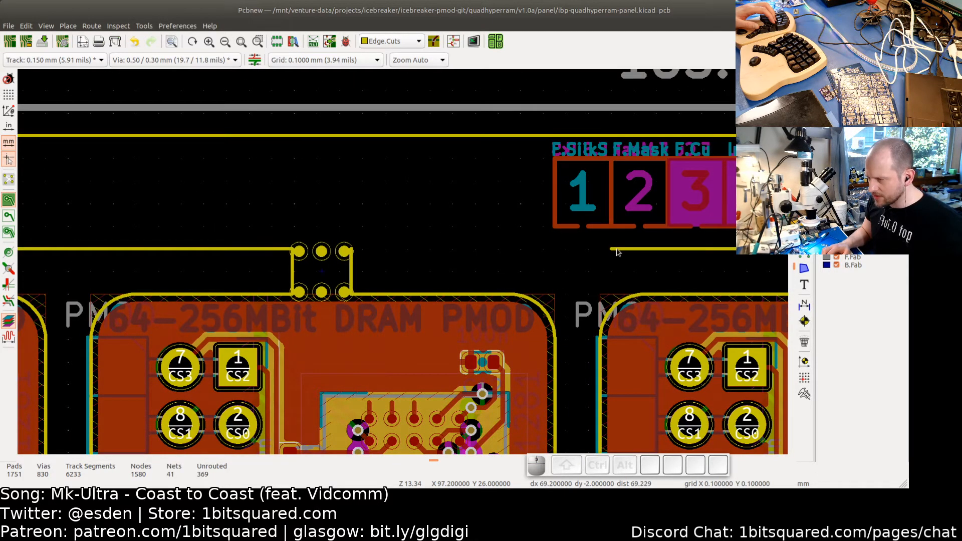
pyautogui.click(612, 249)
pyautogui.moveTo(611, 249); pyautogui.dragTo(354, 251)
pyautogui.click(411, 272)
# - Trim the cut-line segments on both sides of the next top tab so they end at the tab
pyautogui.scroll(-3, 532, 273)
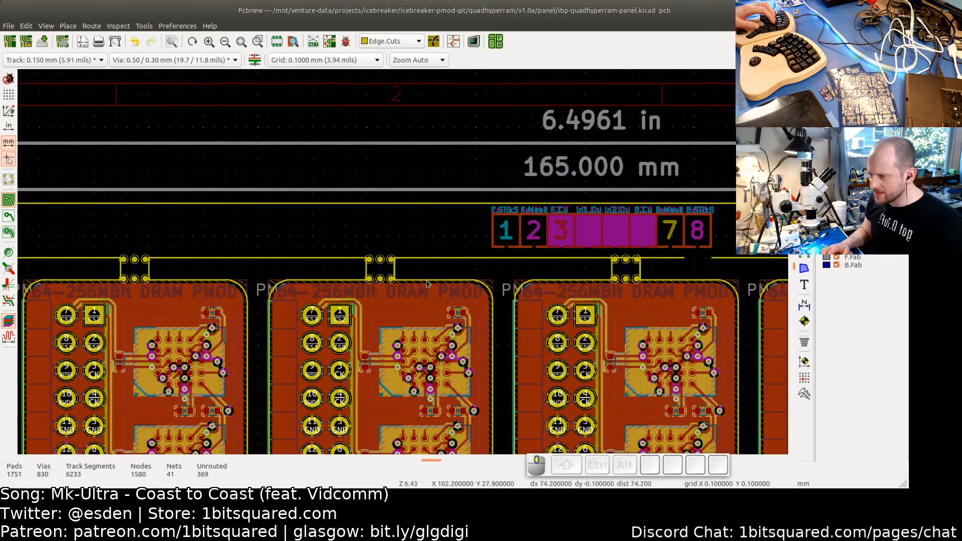
pyautogui.moveTo(427, 281); pyautogui.dragTo(412, 281, button='middle')
pyautogui.scroll(3, 502, 277)
pyautogui.click(519, 245)
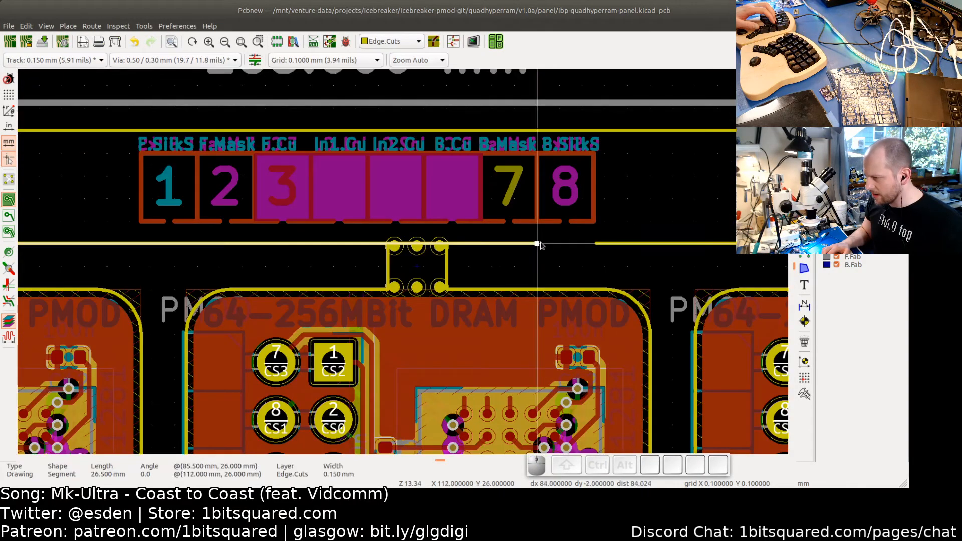
pyautogui.moveTo(537, 244); pyautogui.dragTo(388, 246)
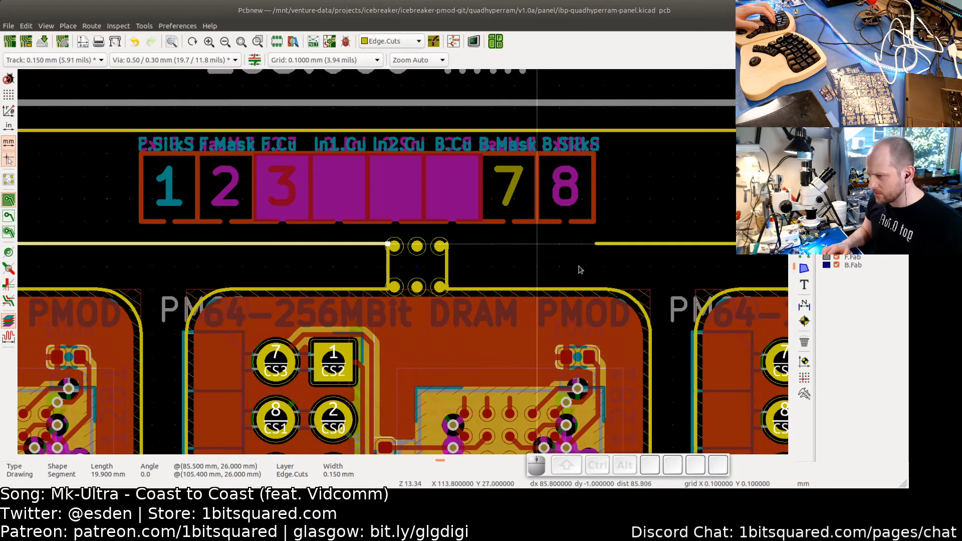
pyautogui.click(609, 244)
pyautogui.moveTo(596, 245); pyautogui.dragTo(449, 246)
pyautogui.click(517, 276)
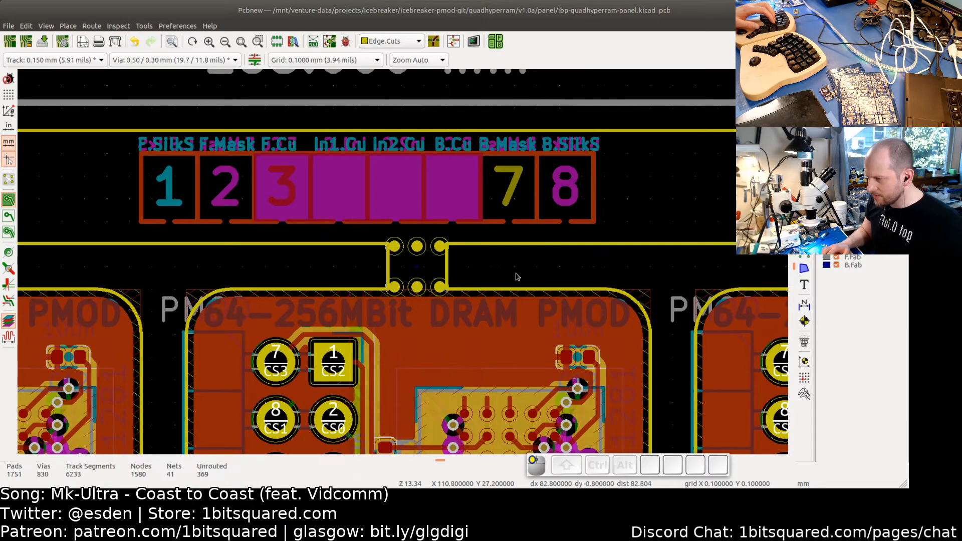
# - Trim the next top cut-line segment back to the following tab
pyautogui.scroll(-3, 615, 281)
pyautogui.moveTo(636, 273); pyautogui.dragTo(307, 274, button='middle')
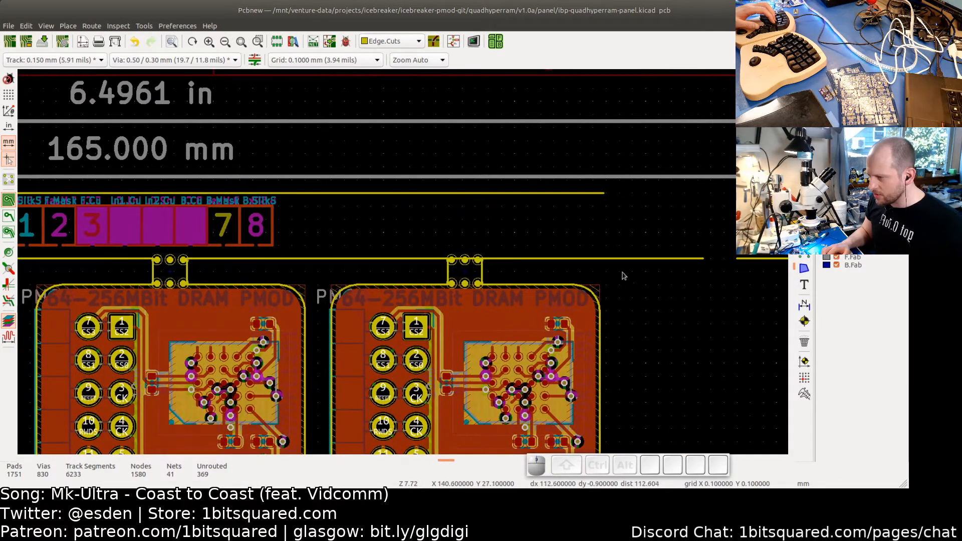
pyautogui.moveTo(635, 275); pyautogui.dragTo(511, 286, button='middle')
pyautogui.scroll(3, 574, 275)
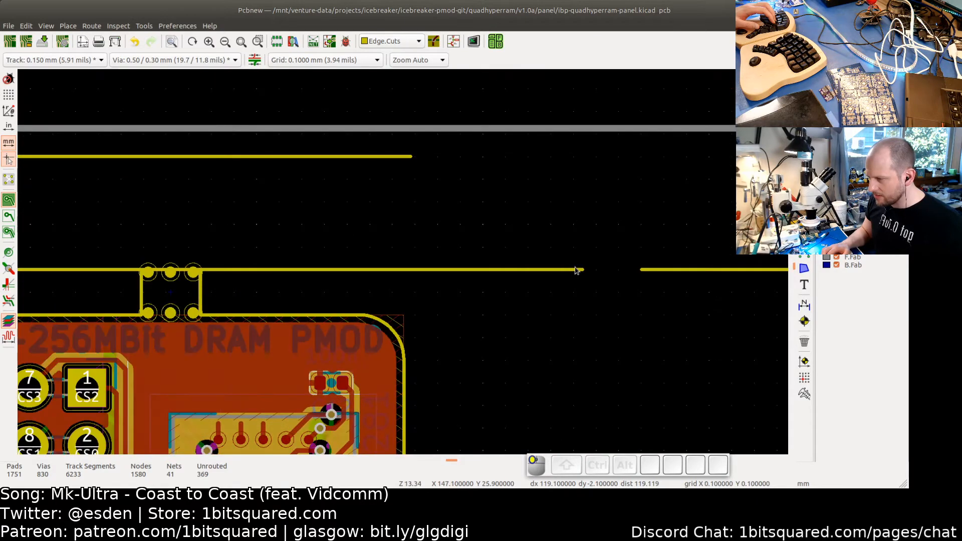
# - Shorten the two top cut-line segments meeting at the next tab so both end at the tab's edges
pyautogui.click(575, 271)
pyautogui.moveTo(581, 271); pyautogui.dragTo(143, 271)
pyautogui.click(630, 281)
pyautogui.click(643, 273)
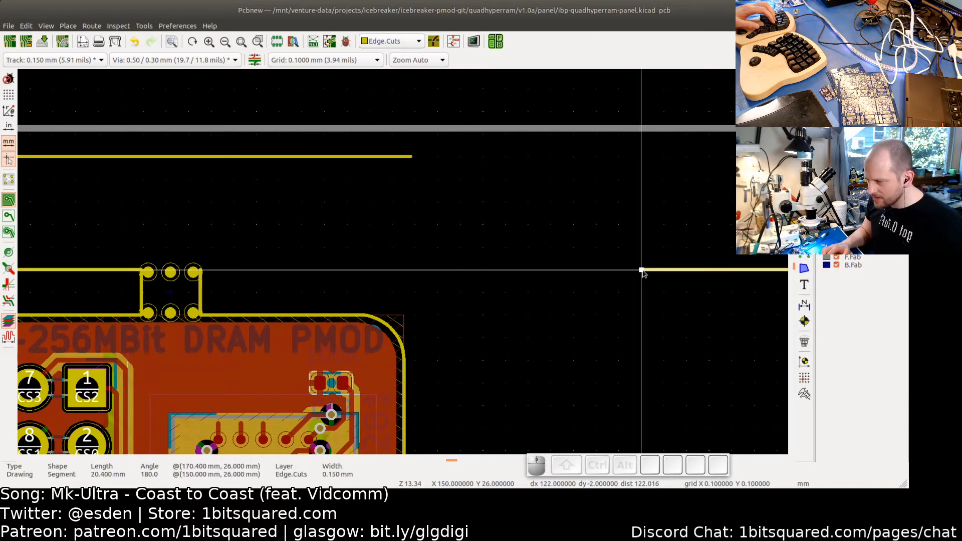
pyautogui.moveTo(643, 273); pyautogui.dragTo(200, 270)
pyautogui.click(420, 301)
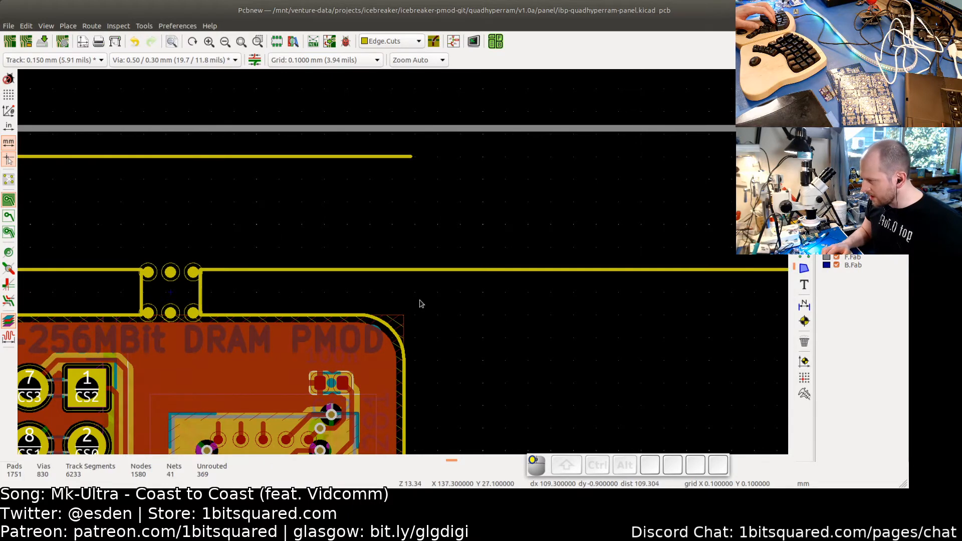
# - Delete a stray cut-line fragment and pull the last top cut-line segment back to end just past the first board's edge
pyautogui.scroll(-3, 431, 301)
pyautogui.moveTo(562, 324); pyautogui.dragTo(303, 302, button='middle')
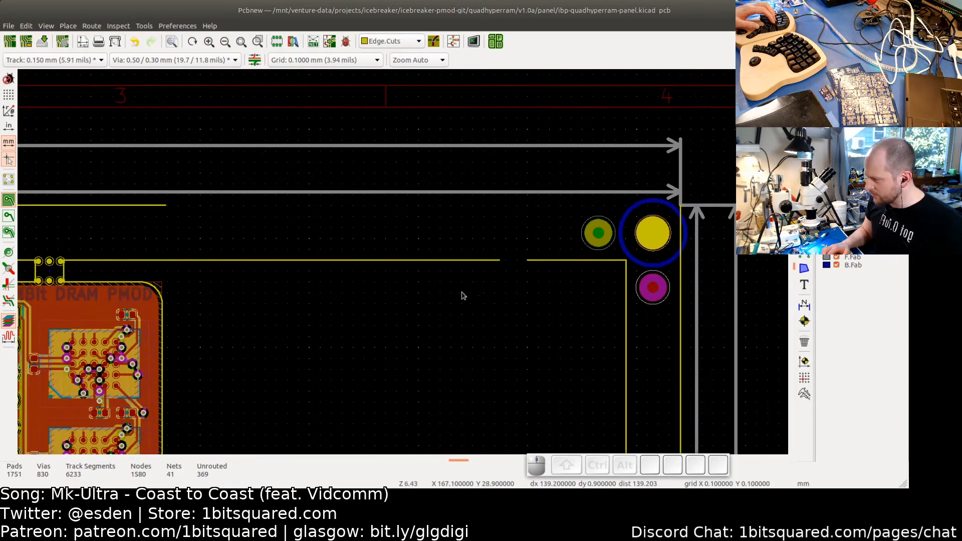
pyautogui.moveTo(401, 286); pyautogui.dragTo(492, 278, button='middle')
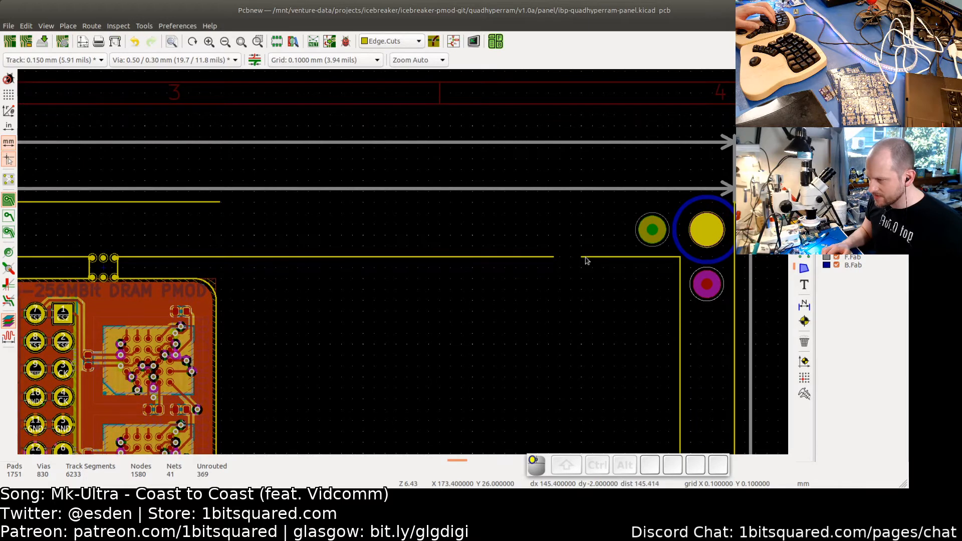
pyautogui.click(586, 257)
pyautogui.press('BackSpace')
pyautogui.click(553, 258)
pyautogui.moveTo(553, 258); pyautogui.dragTo(234, 257)
pyautogui.scroll(3, 231, 257)
pyautogui.scroll(-5, 253, 274)
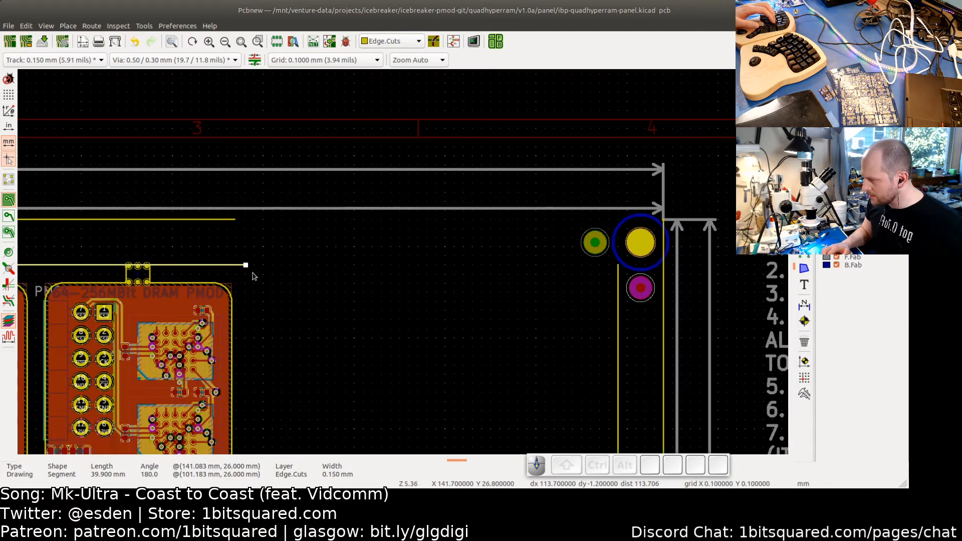
# - Move the top-right tooling hole and fiducial group to the end of the shortened top cut line, nudging it into place with the cursor keys
pyautogui.moveTo(375, 323); pyautogui.dragTo(404, 192, button='middle')
pyautogui.scroll(-2, 434, 227)
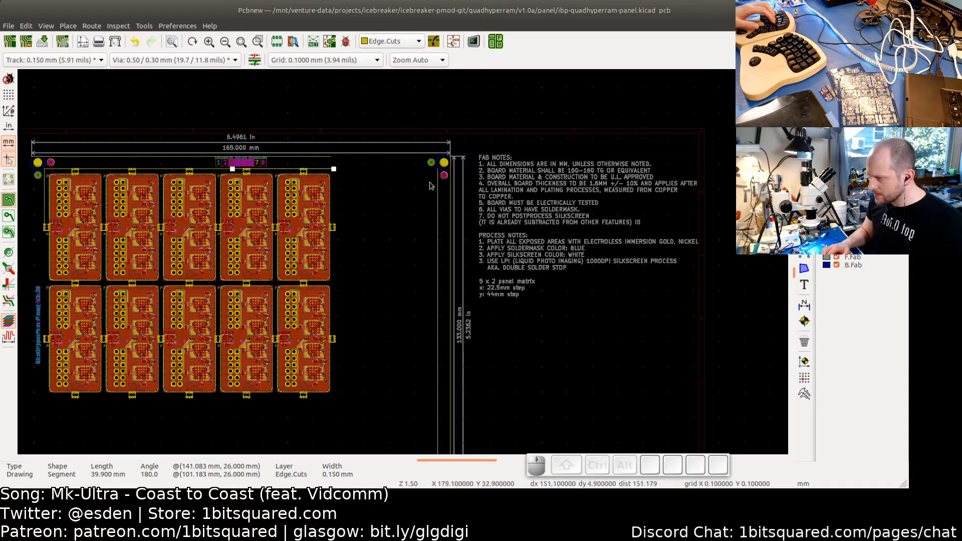
pyautogui.moveTo(420, 134); pyautogui.dragTo(466, 388)
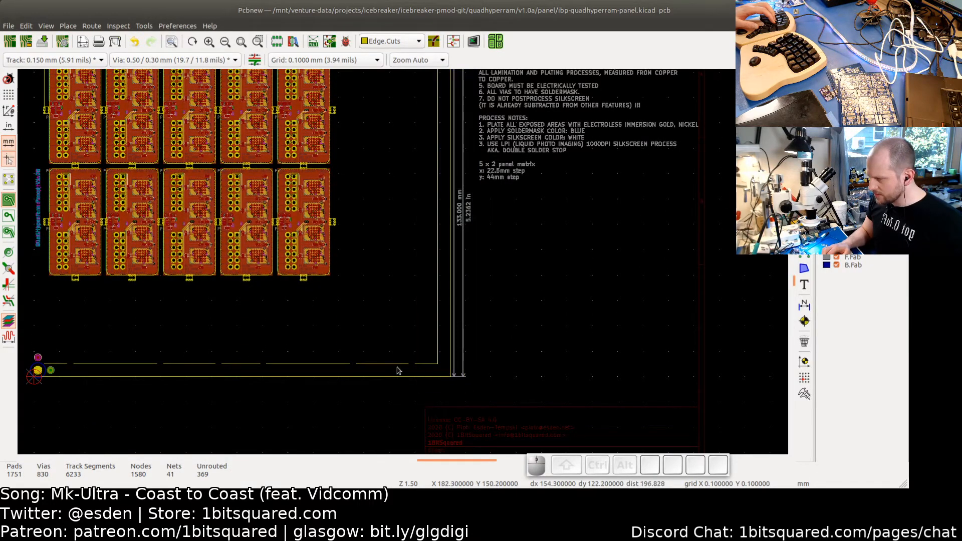
pyautogui.moveTo(88, 316); pyautogui.dragTo(236, 337, button='middle')
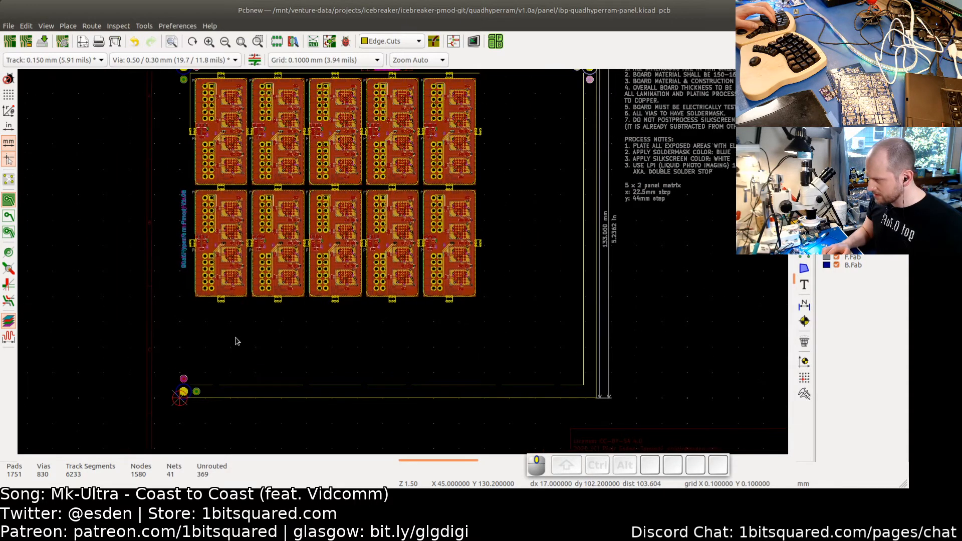
pyautogui.moveTo(454, 297); pyautogui.dragTo(380, 368, button='middle')
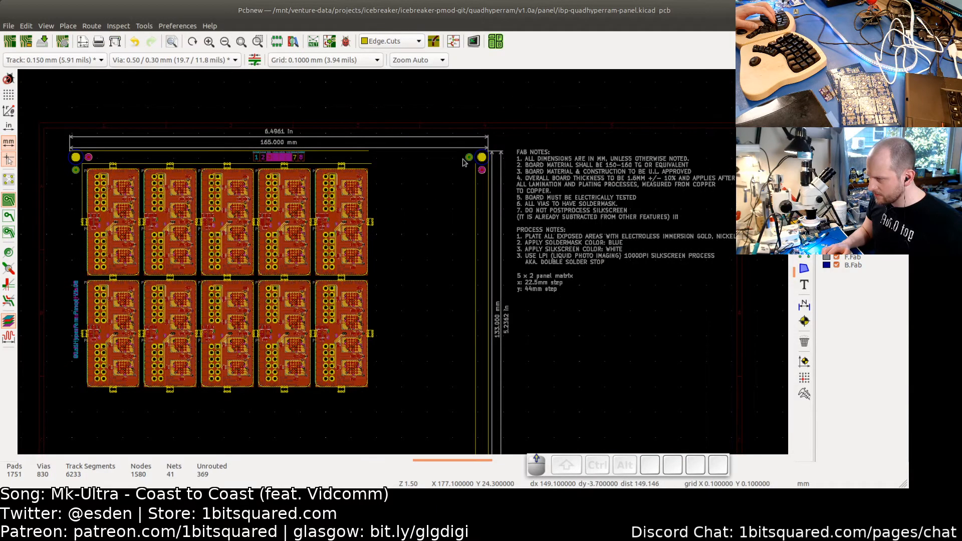
pyautogui.scroll(5, 463, 161)
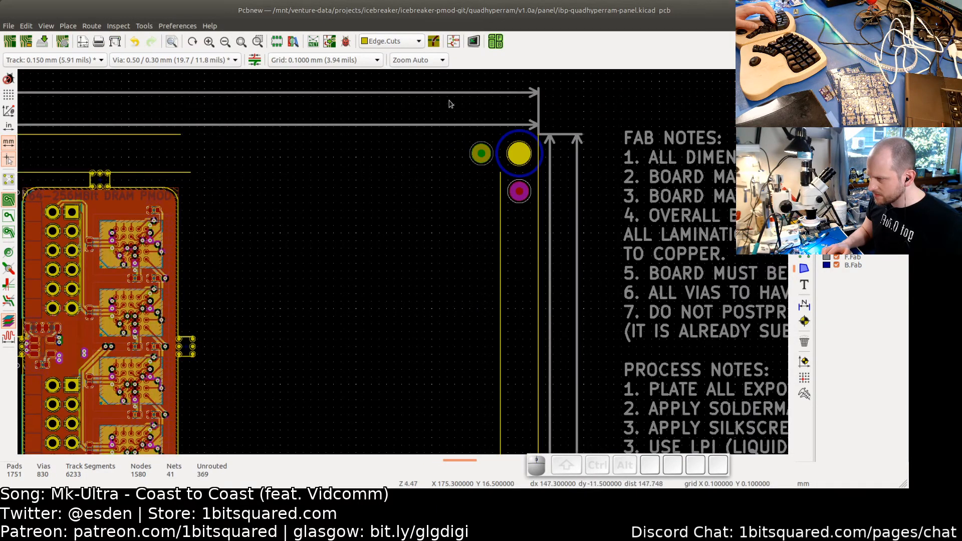
pyautogui.moveTo(449, 101); pyautogui.dragTo(574, 236)
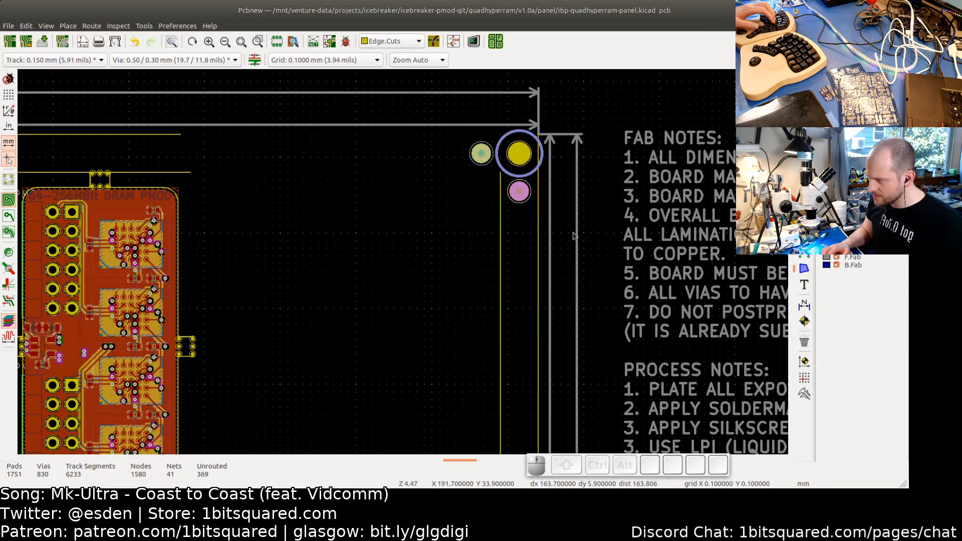
pyautogui.moveTo(441, 217)
pyautogui.mouseDown(button='middle')
pyautogui.moveTo(439, 166)
pyautogui.moveTo(435, 205)
pyautogui.mouseUp(button='middle')
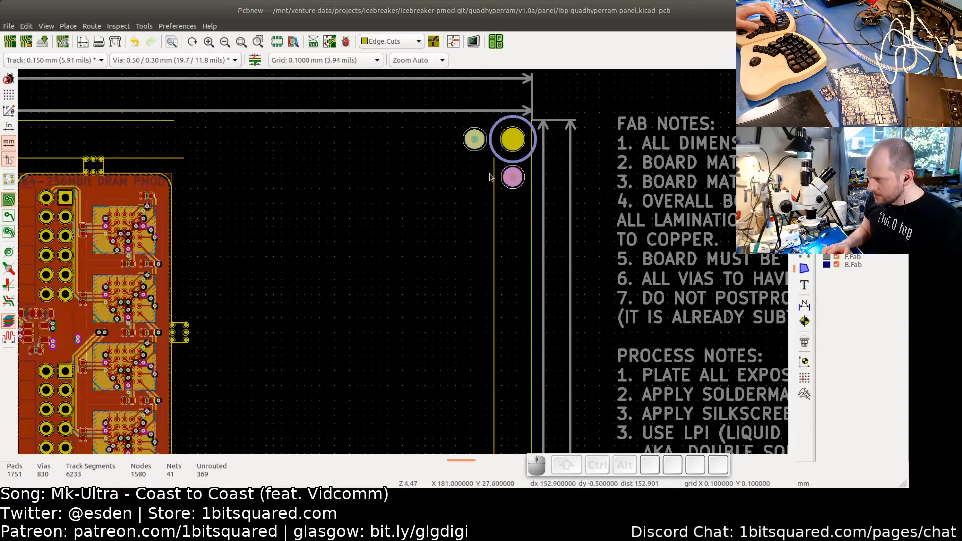
pyautogui.scroll(3, 509, 179)
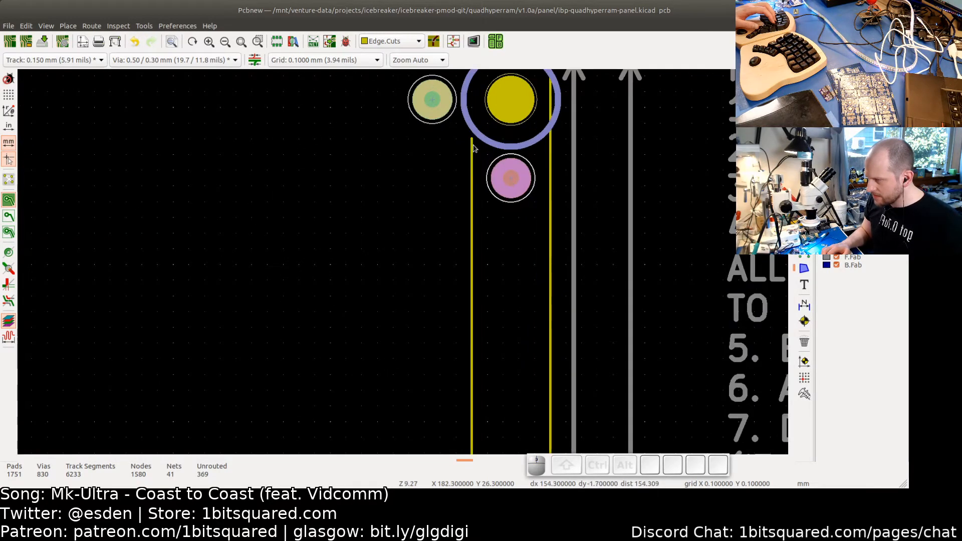
pyautogui.scroll(3, 471, 139)
pyautogui.scroll(2, 471, 139)
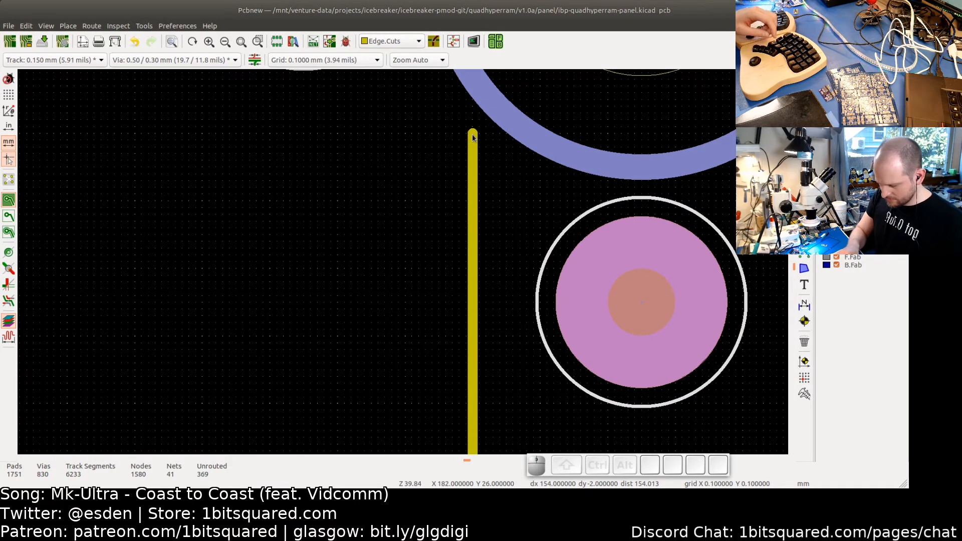
pyautogui.press('m')
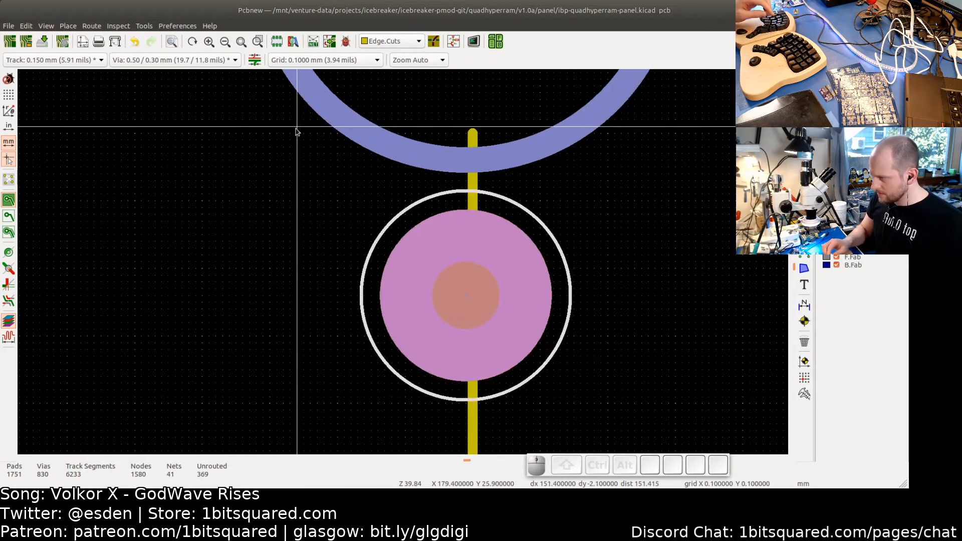
pyautogui.moveTo(296, 129); pyautogui.dragTo(606, 133, button='middle')
pyautogui.scroll(-5, 407, 140)
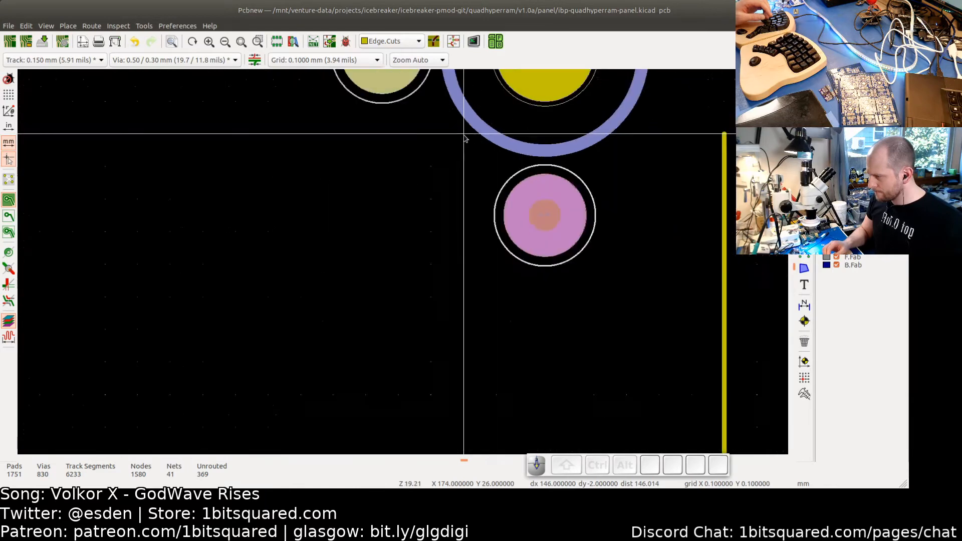
pyautogui.moveTo(296, 149); pyautogui.dragTo(631, 142, button='middle')
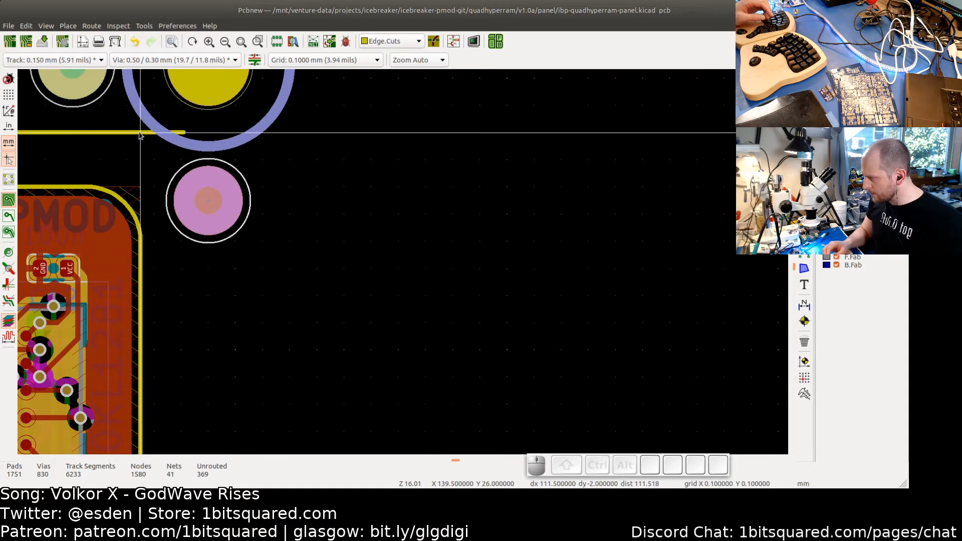
pyautogui.press('space')
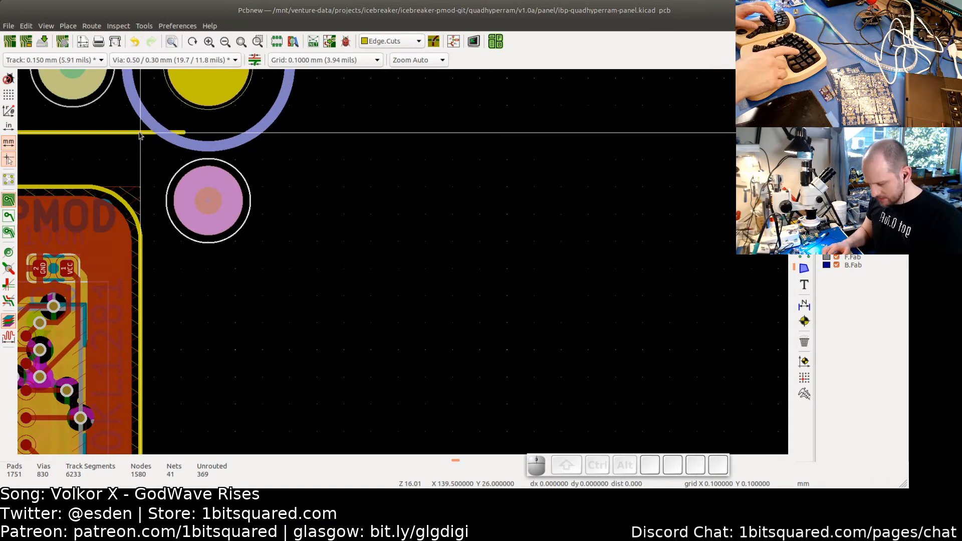
pyautogui.press('Right')
pyautogui.press('Right')
pyautogui.press('Right')
pyautogui.press('Right')
pyautogui.press('Right')
pyautogui.press('Right')
pyautogui.press('Right')
pyautogui.press('Right')
pyautogui.press('Right')
pyautogui.press('Right')
pyautogui.press('Right')
pyautogui.press('Right')
pyautogui.press('Right')
pyautogui.press('Right')
pyautogui.press('Right')
pyautogui.press('Right')
pyautogui.press('Right')
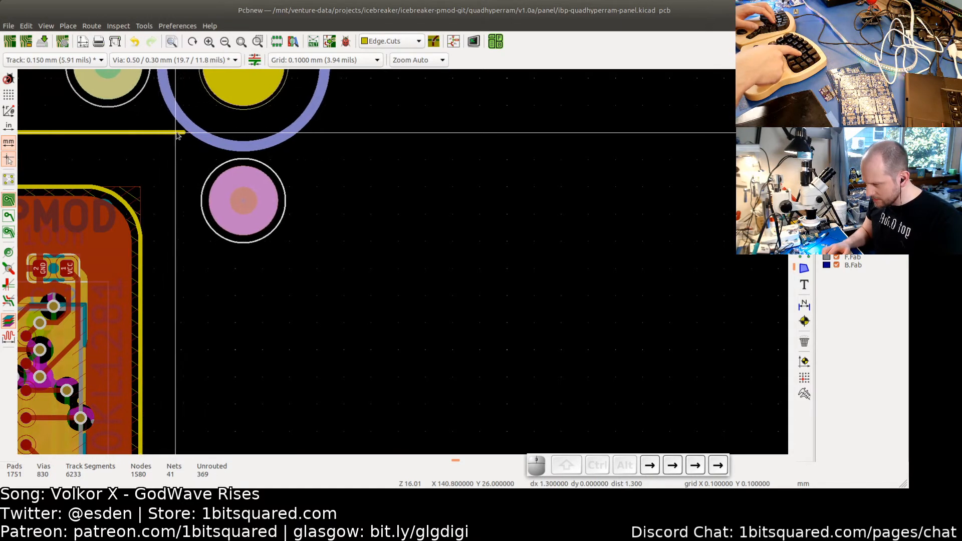
pyautogui.press('Right')
pyautogui.press('Right')
pyautogui.press('Right')
pyautogui.press('Right')
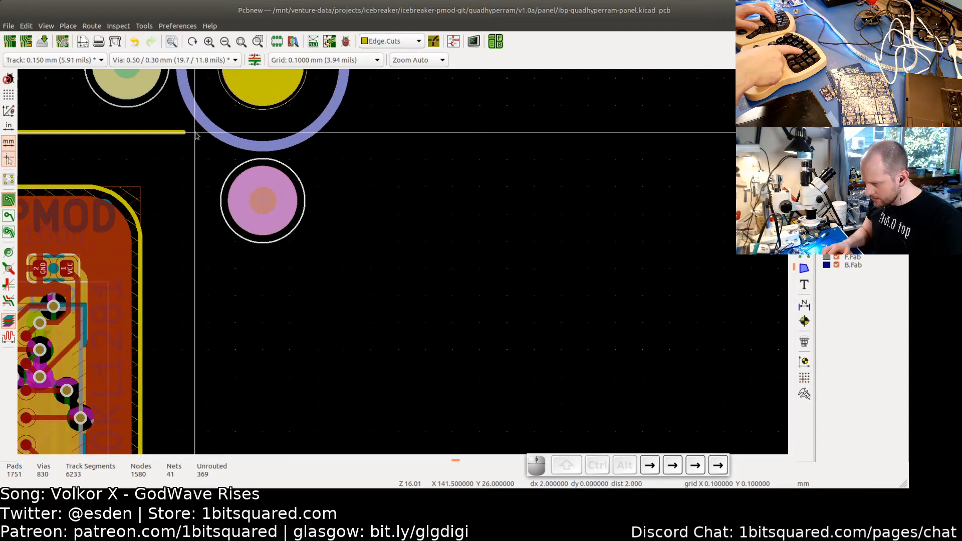
pyautogui.scroll(-5, 195, 134)
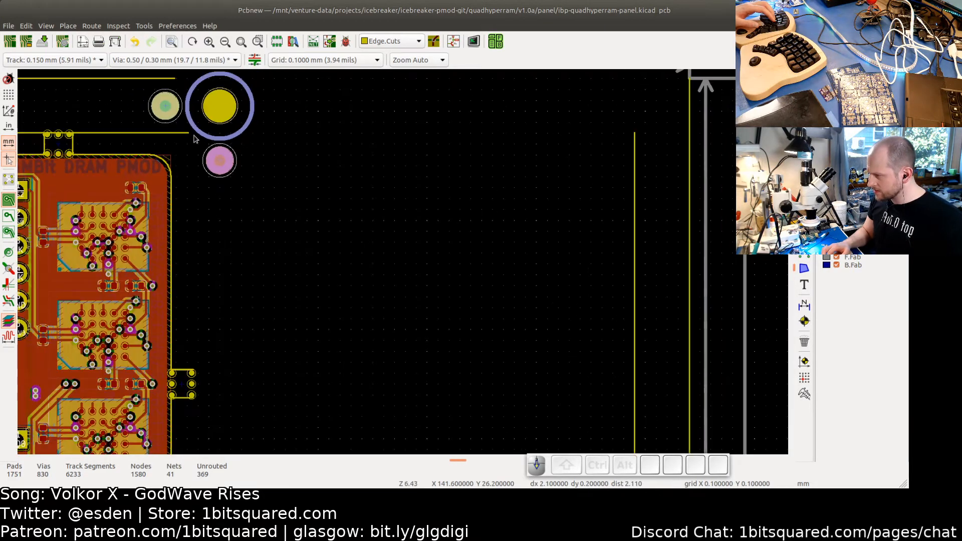
# - Move the bottom-left tooling hole and fiducial group up beside a board's lower-left corner, nudging it with the cursor keys
pyautogui.scroll(-2, 327, 290)
pyautogui.moveTo(337, 316); pyautogui.dragTo(335, 163, button='middle')
pyautogui.moveTo(347, 277); pyautogui.dragTo(381, 168, button='middle')
pyautogui.moveTo(342, 302); pyautogui.dragTo(442, 159, button='middle')
pyautogui.moveTo(384, 248); pyautogui.dragTo(431, 180, button='middle')
pyautogui.moveTo(360, 240); pyautogui.dragTo(535, 249, button='middle')
pyautogui.scroll(4, 401, 266)
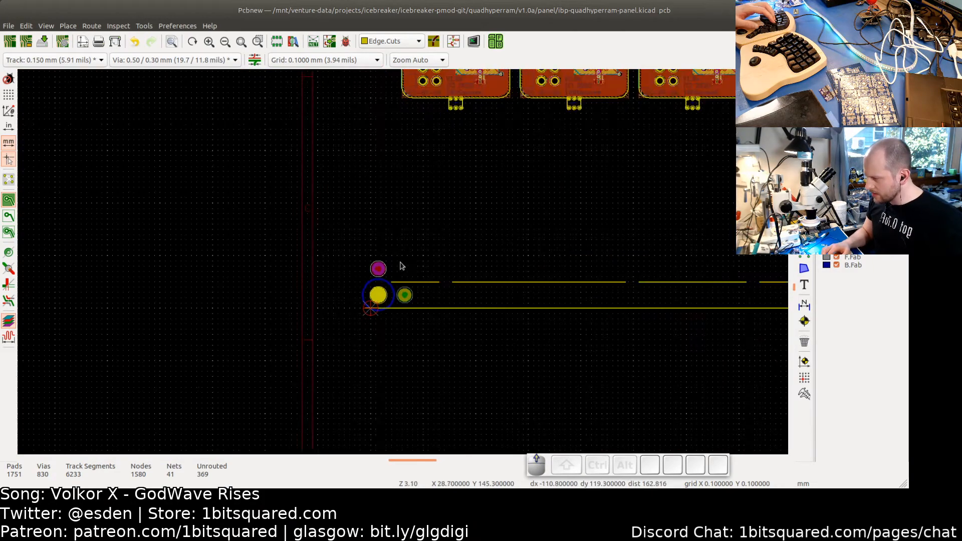
pyautogui.moveTo(269, 214); pyautogui.dragTo(443, 394)
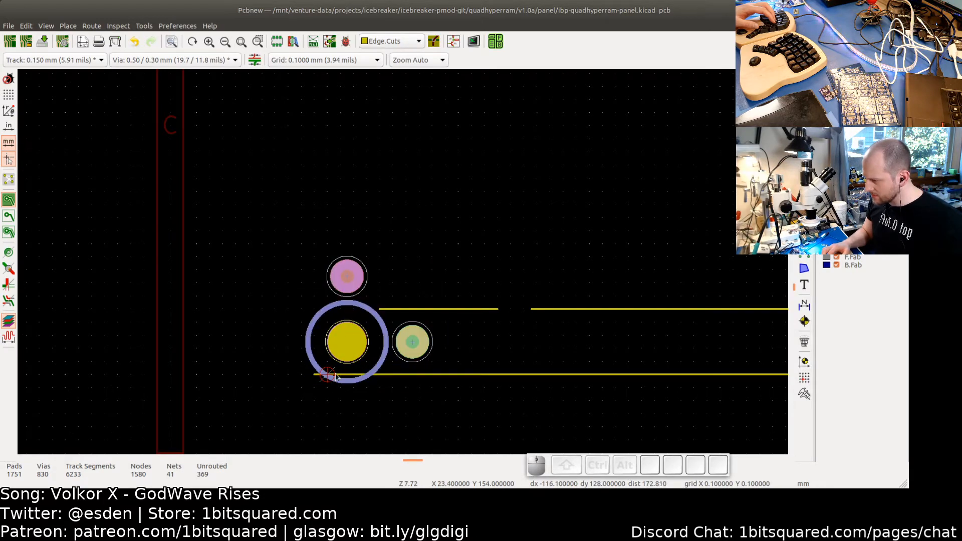
pyautogui.scroll(2, 368, 371)
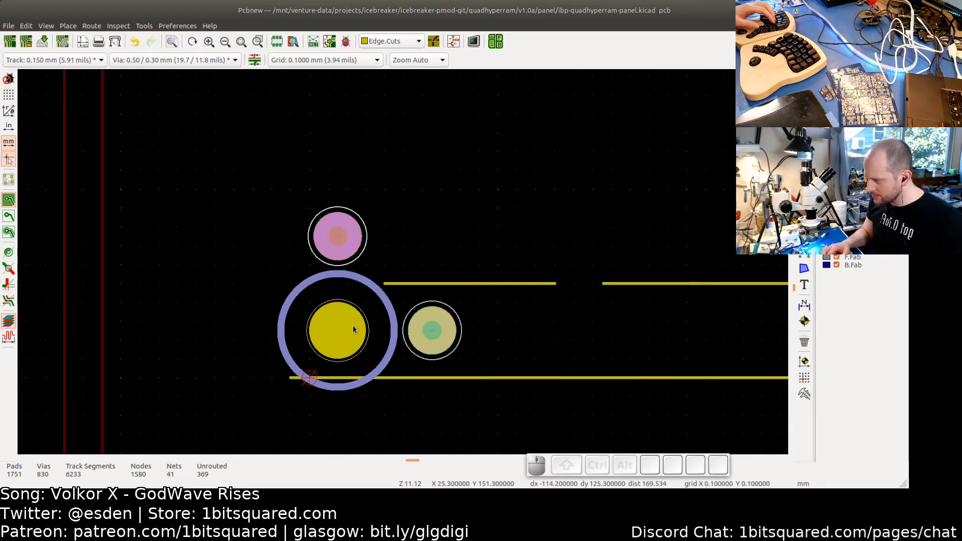
pyautogui.scroll(6, 385, 284)
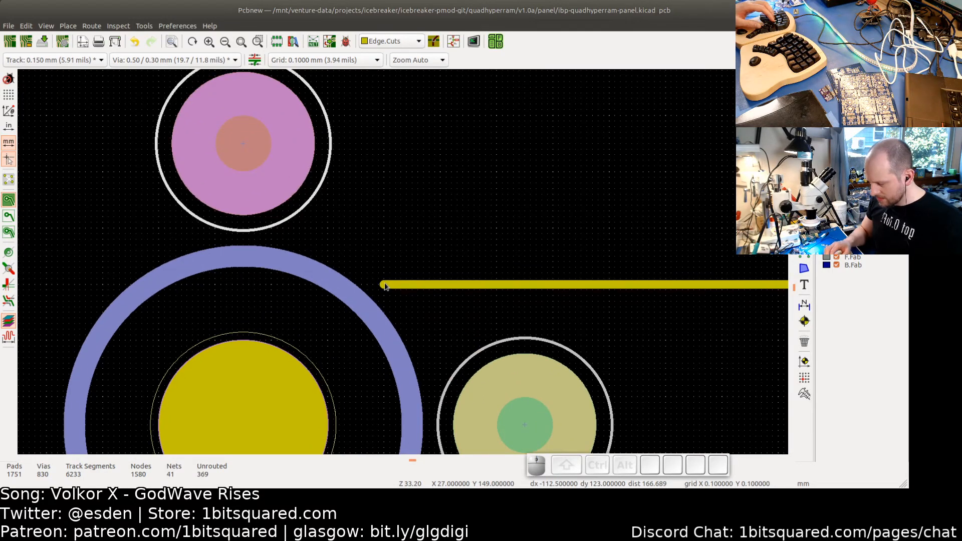
pyautogui.press('m')
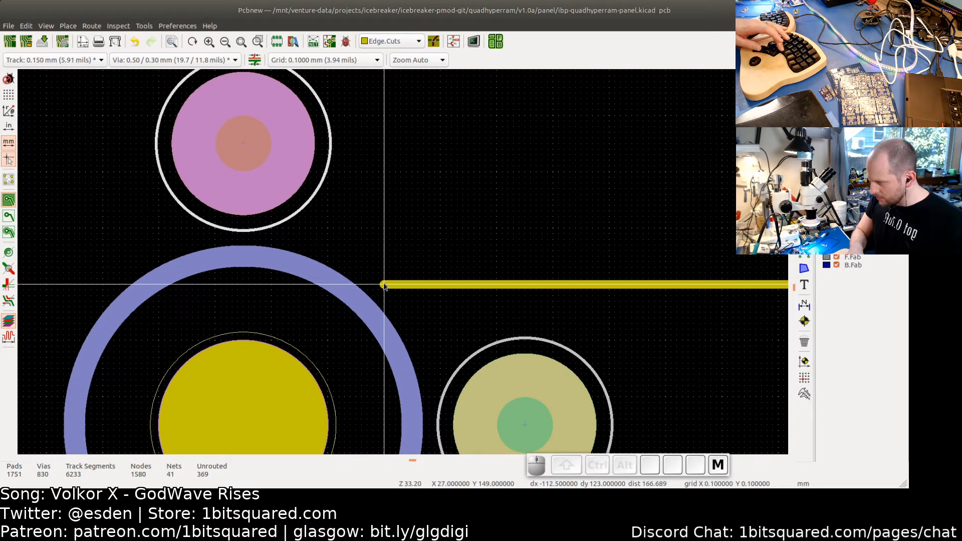
pyautogui.scroll(-5, 383, 244)
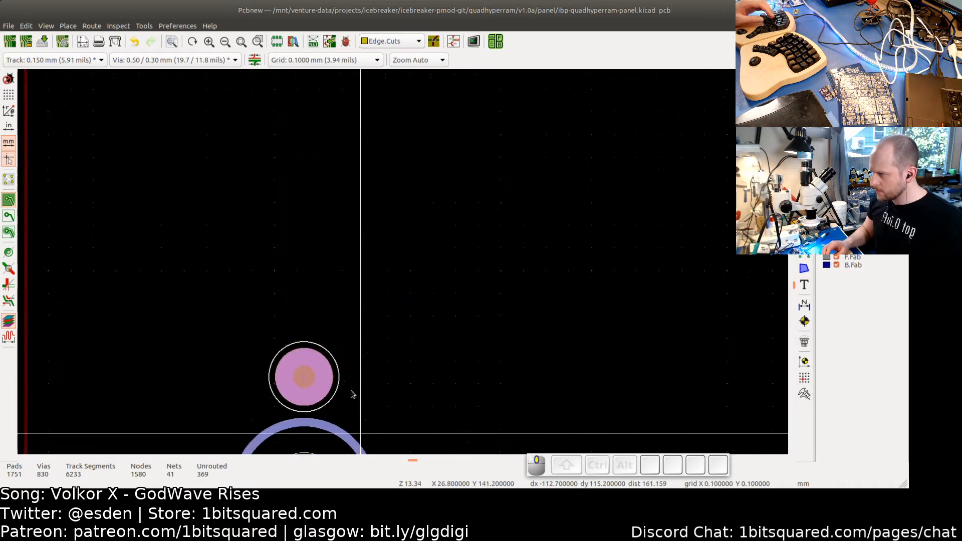
pyautogui.moveTo(335, 226); pyautogui.dragTo(365, 382, button='middle')
pyautogui.moveTo(354, 262); pyautogui.dragTo(380, 405, button='middle')
pyautogui.moveTo(343, 291); pyautogui.dragTo(412, 344, button='middle')
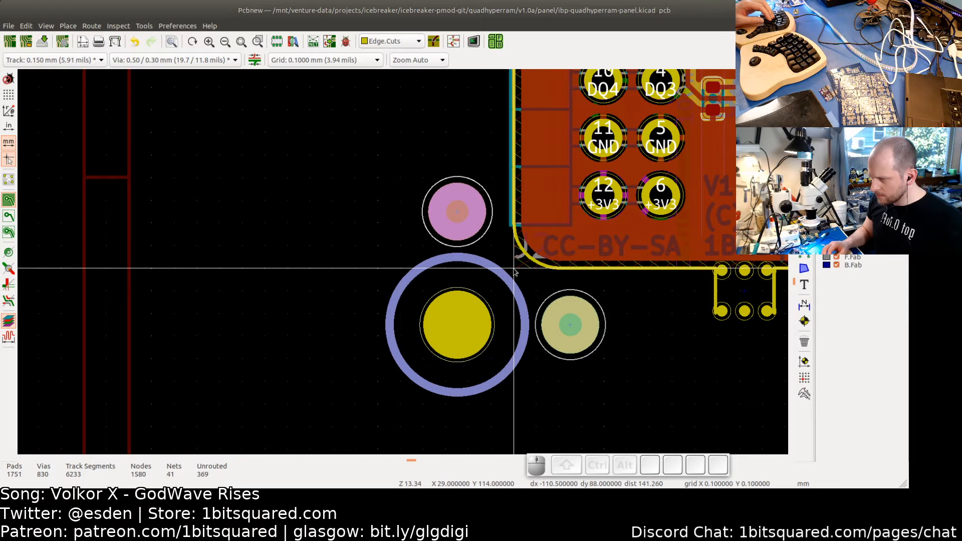
pyautogui.press('space')
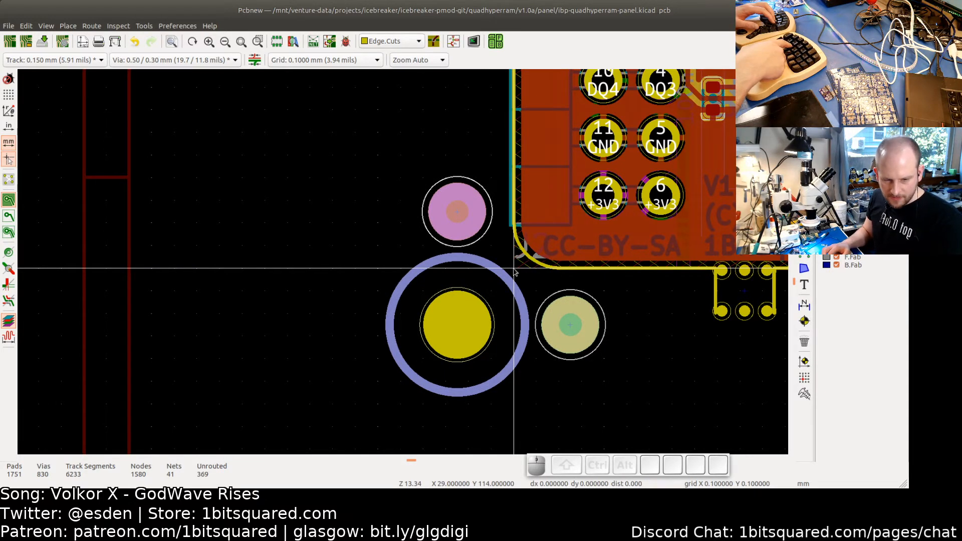
pyautogui.press('Down')
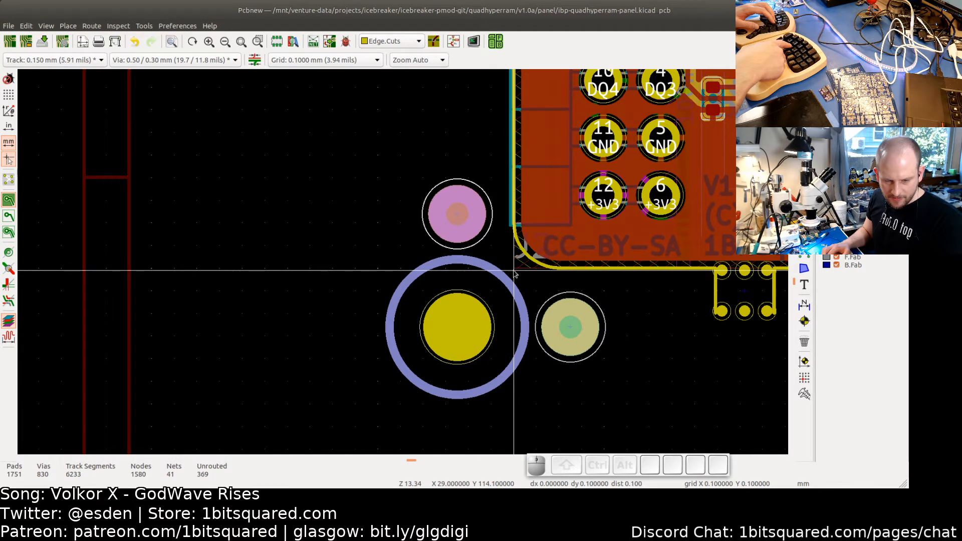
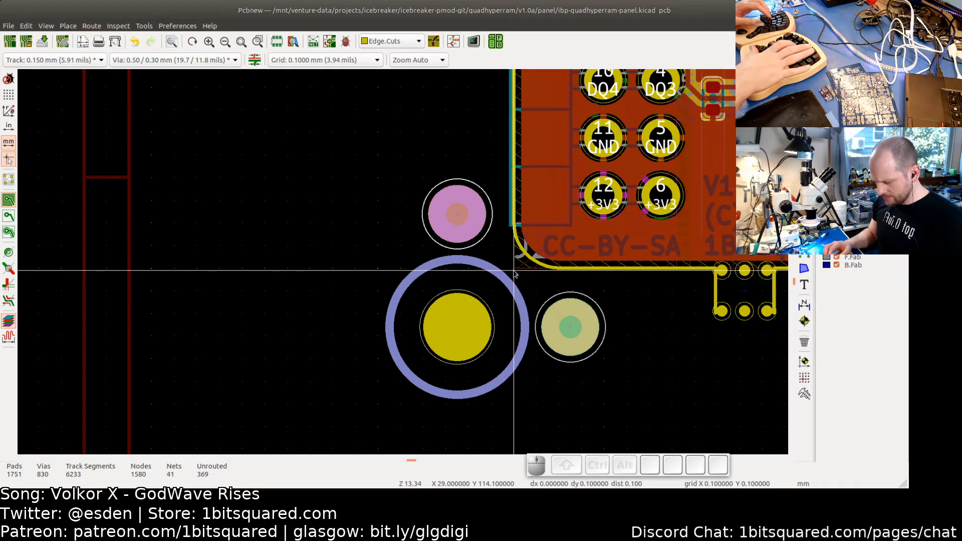
# - Nudge the bottom-left tooling hole and fiducial group further down and left with the cursor keys and place it
pyautogui.press('Up')
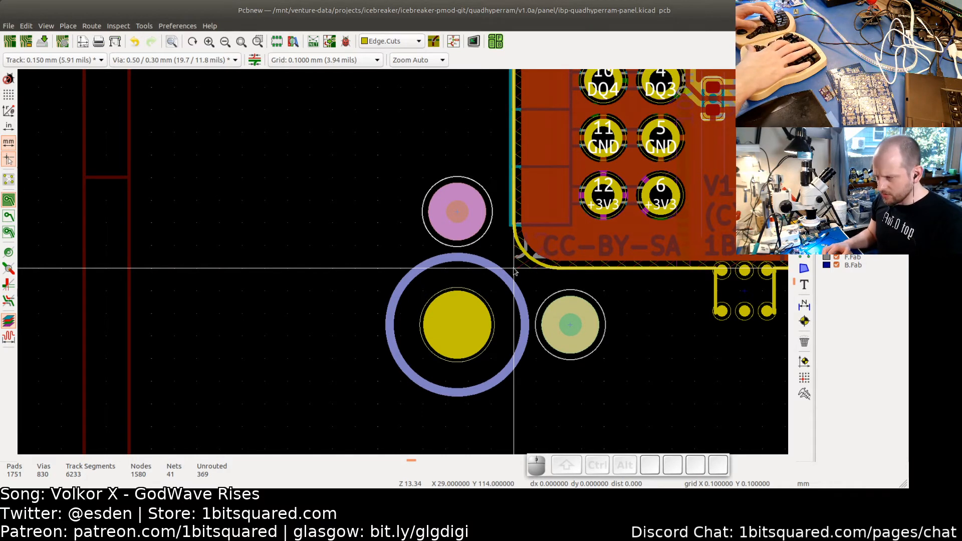
pyautogui.press('Down')
pyautogui.press('Down')
pyautogui.press('Down')
pyautogui.press('Down')
pyautogui.press('Down')
pyautogui.press('Down')
pyautogui.press('Down')
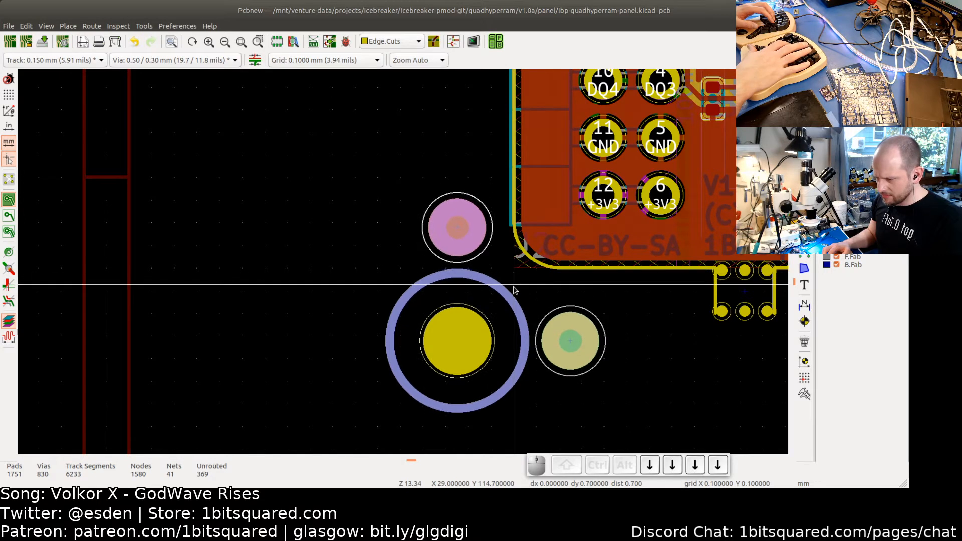
pyautogui.press('Down')
pyautogui.press('Down')
pyautogui.press('Down')
pyautogui.press('Down')
pyautogui.press('Down')
pyautogui.press('Down')
pyautogui.press('Down')
pyautogui.press('Down')
pyautogui.press('Down')
pyautogui.press('Down')
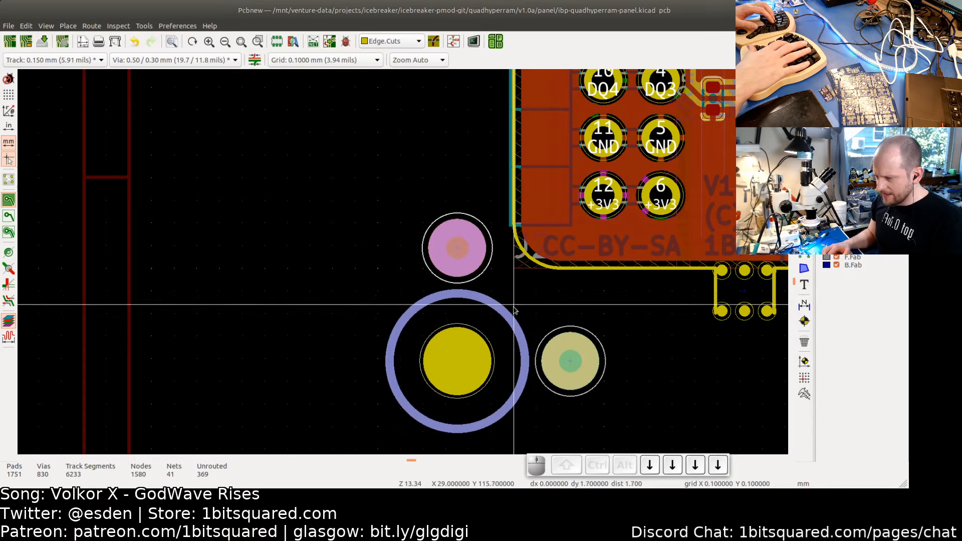
pyautogui.press('Left')
pyautogui.press('Left')
pyautogui.press('Left')
pyautogui.press('Left')
pyautogui.press('Left')
pyautogui.press('Left')
pyautogui.press('Left')
pyautogui.press('Left')
pyautogui.press('Left')
pyautogui.press('Left')
pyautogui.press('Left')
pyautogui.press('Left')
pyautogui.press('Left')
pyautogui.press('Left')
pyautogui.press('Left')
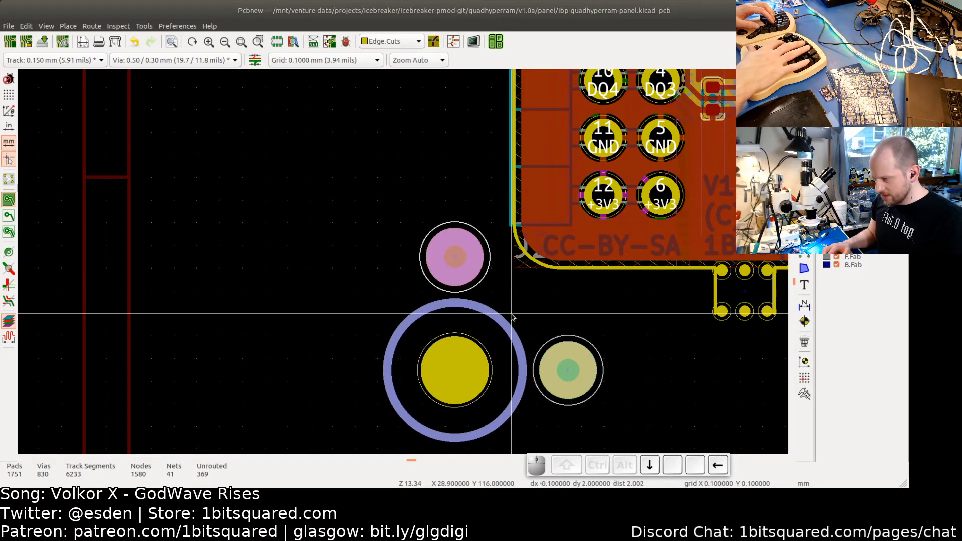
pyautogui.press('Left')
pyautogui.press('Left')
pyautogui.press('Left')
pyautogui.press('Left')
pyautogui.press('Left')
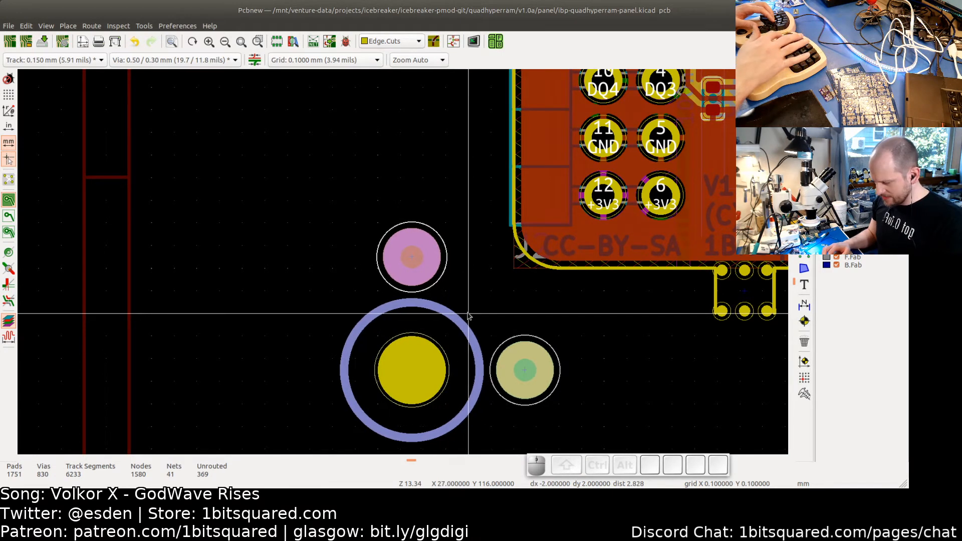
pyautogui.scroll(-2, 462, 323)
pyautogui.scroll(-2, 462, 324)
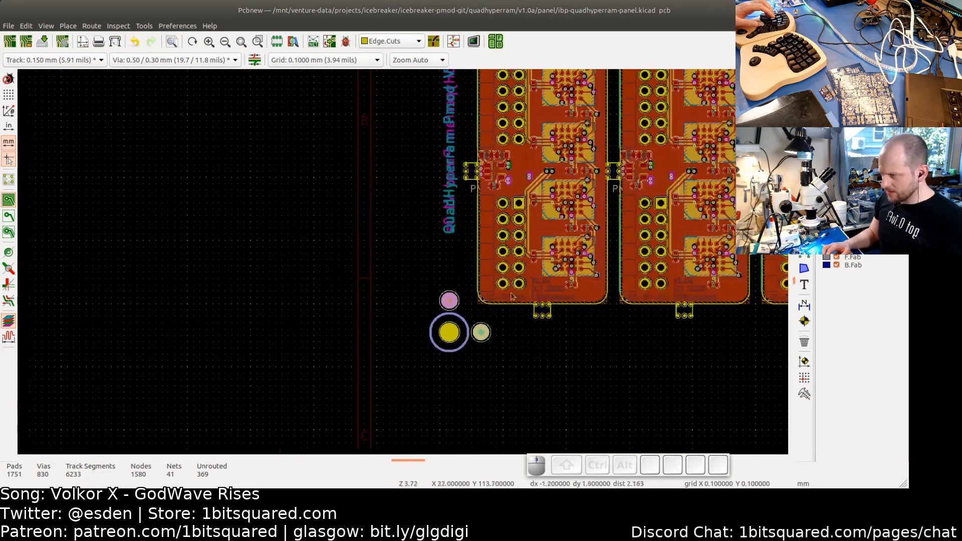
pyautogui.scroll(-1, 511, 321)
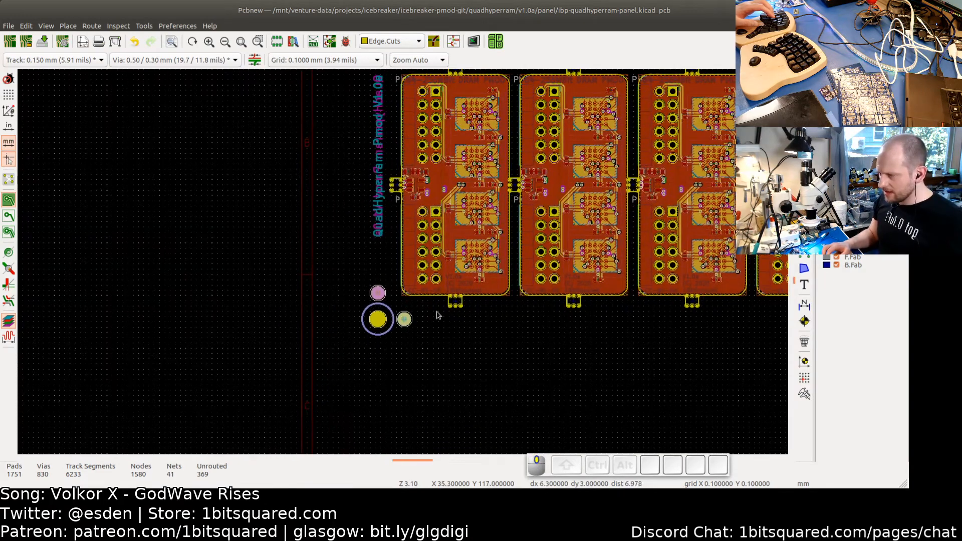
pyautogui.moveTo(442, 340); pyautogui.dragTo(390, 242, button='middle')
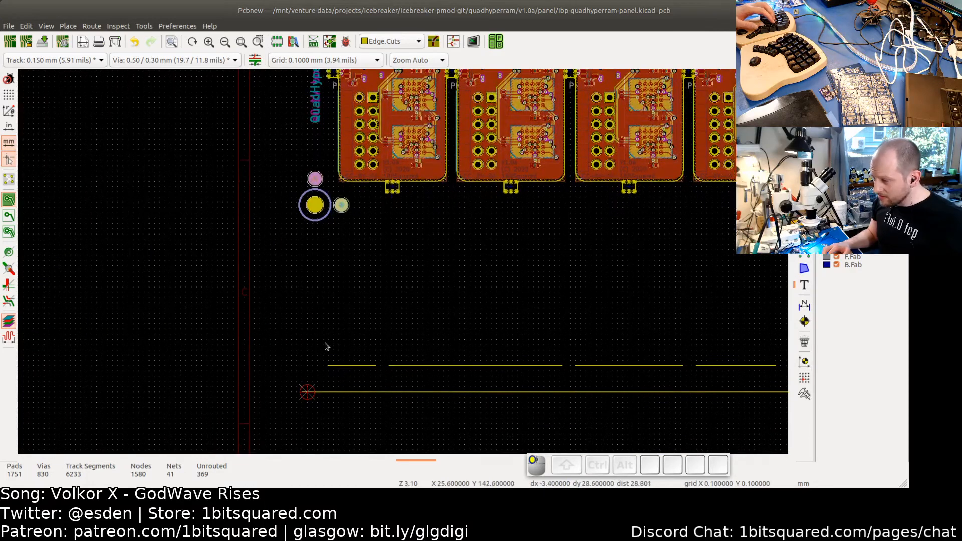
# - Try to delete the short left segment of the panel's bottom cut line
pyautogui.moveTo(321, 331); pyautogui.dragTo(389, 386)
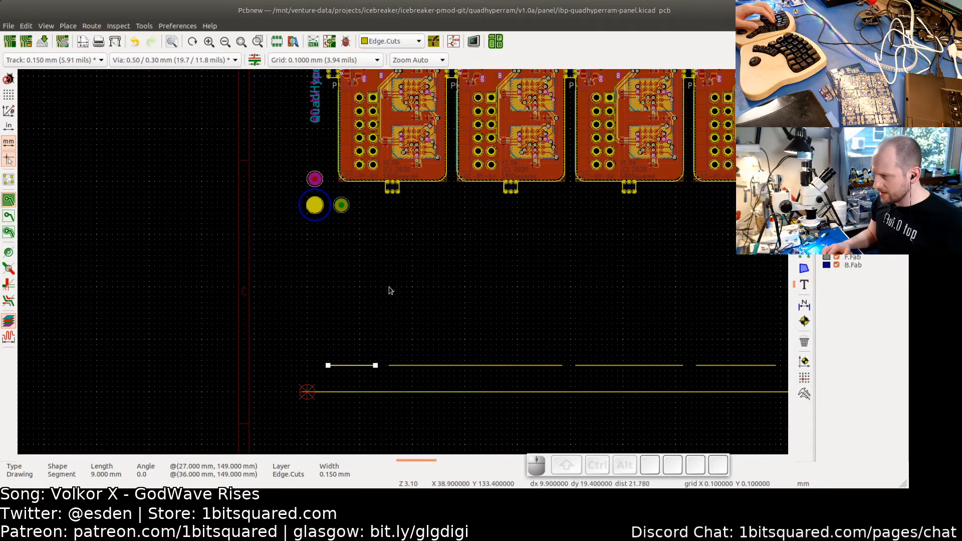
pyautogui.press('BackSpace')
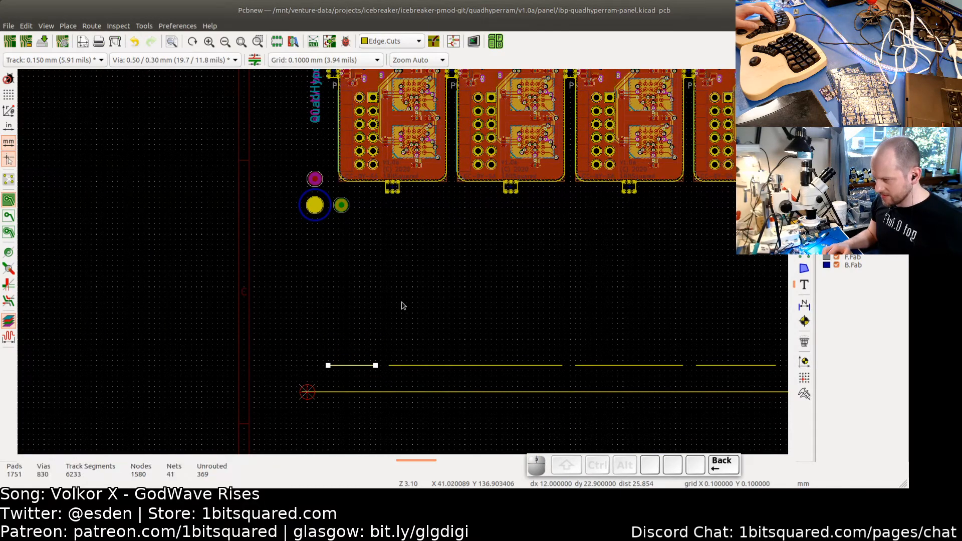
pyautogui.scroll(-4, 422, 285)
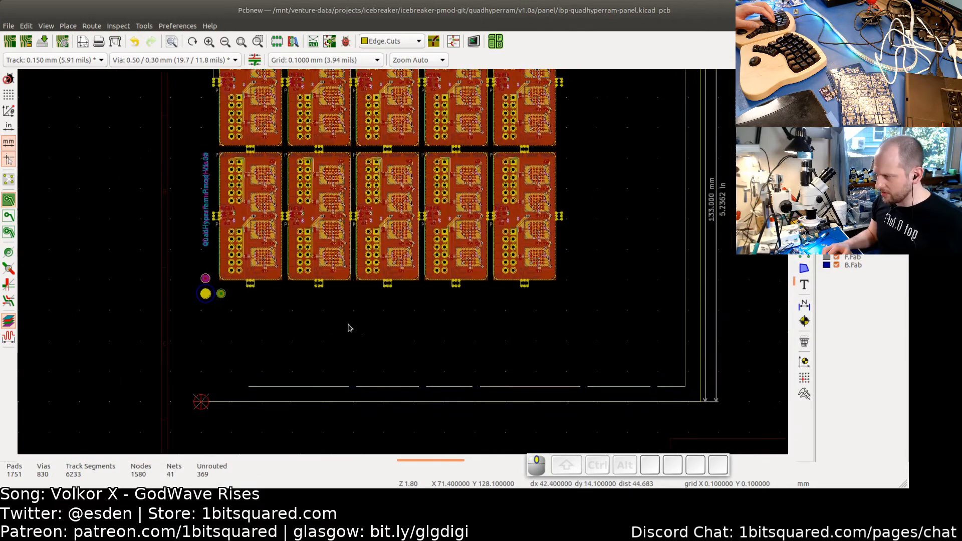
pyautogui.scroll(-1, 406, 337)
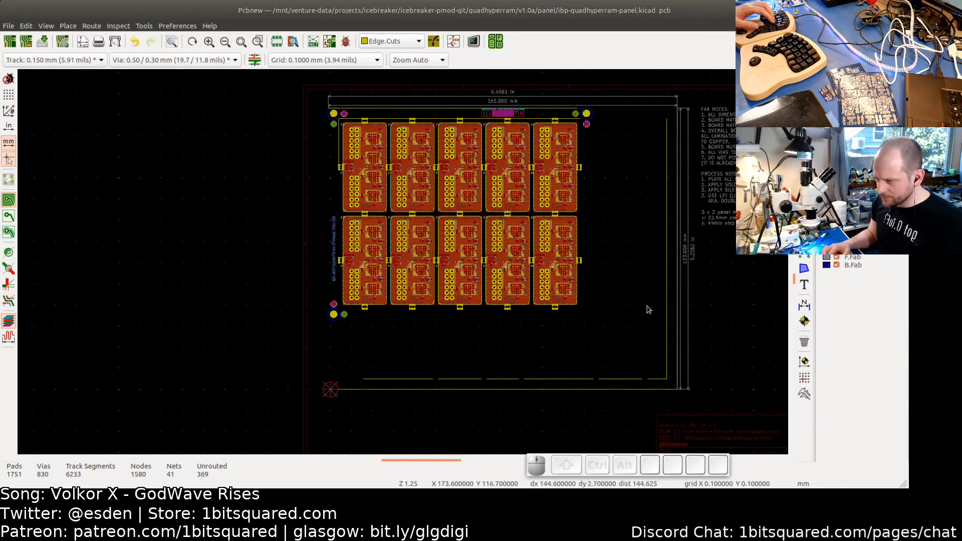
pyautogui.moveTo(647, 309); pyautogui.dragTo(627, 264, button='middle')
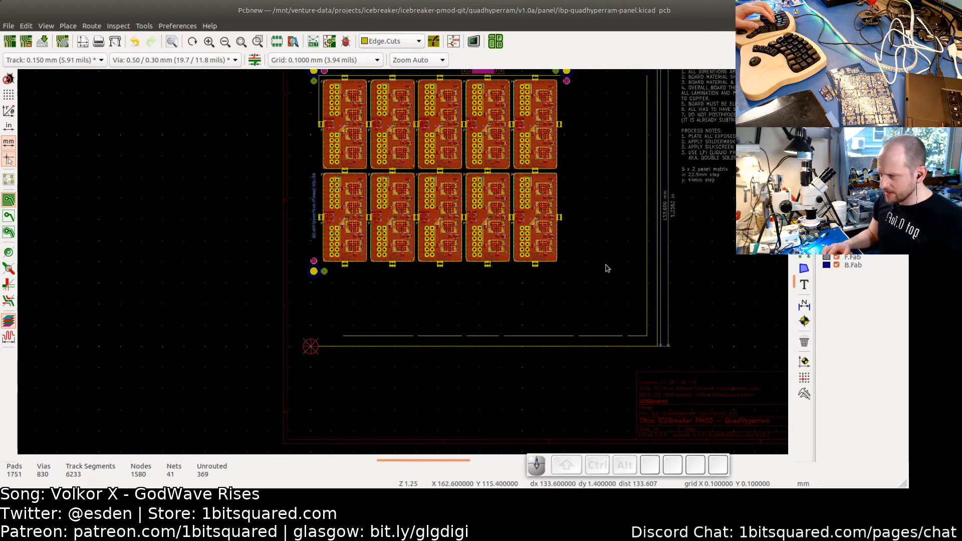
pyautogui.scroll(3, 606, 268)
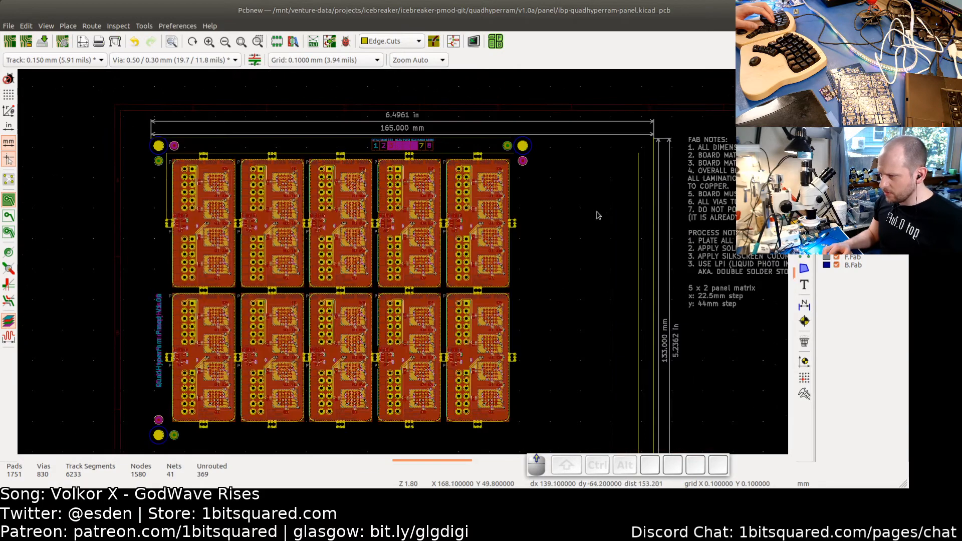
pyautogui.moveTo(598, 215); pyautogui.dragTo(570, 366, button='middle')
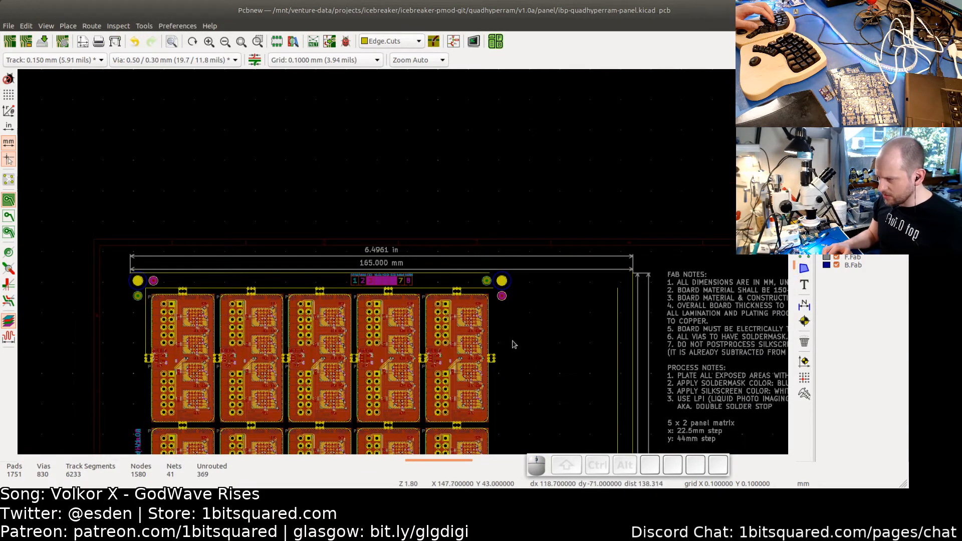
pyautogui.moveTo(514, 345); pyautogui.dragTo(525, 310, button='middle')
pyautogui.scroll(5, 527, 286)
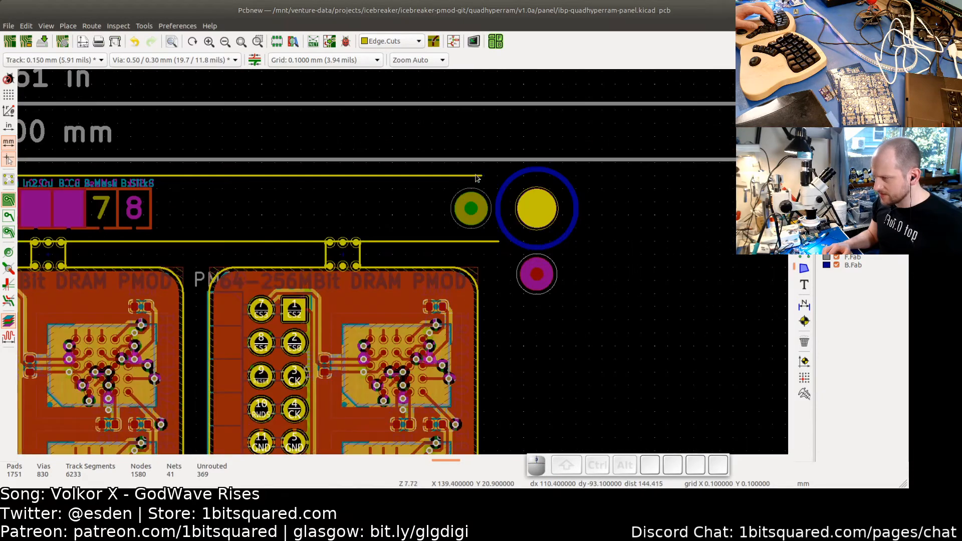
pyautogui.click(477, 177)
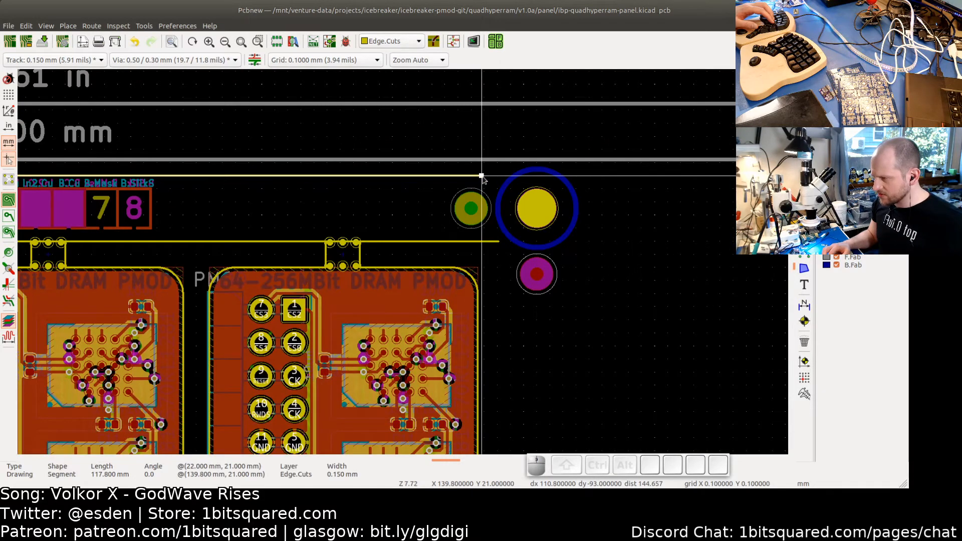
pyautogui.scroll(-2, 483, 177)
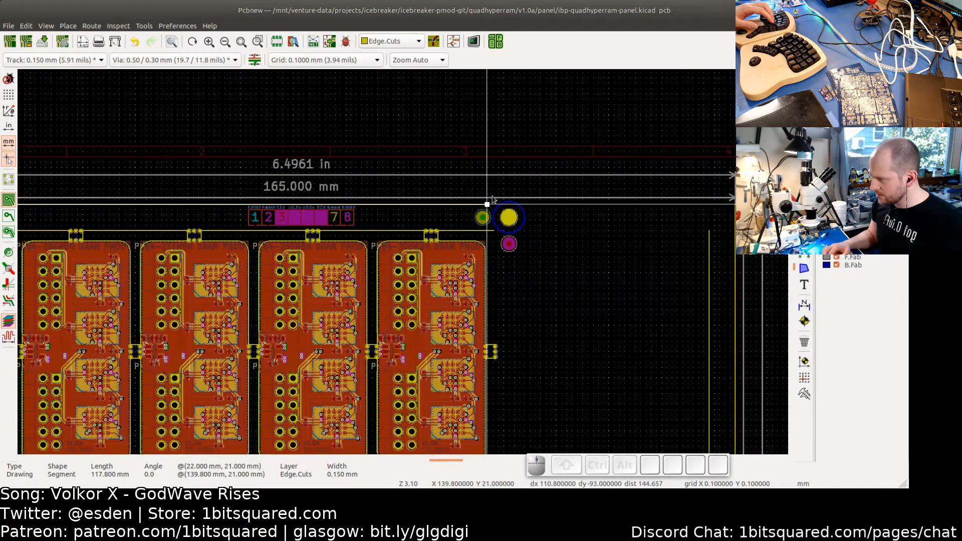
pyautogui.scroll(3, 488, 205)
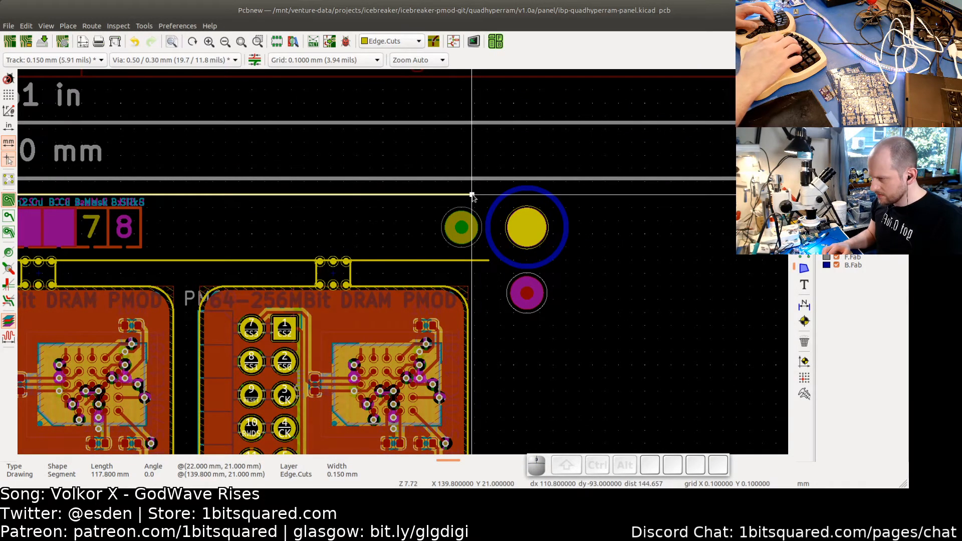
pyautogui.press('m')
pyautogui.scroll(-3, 472, 196)
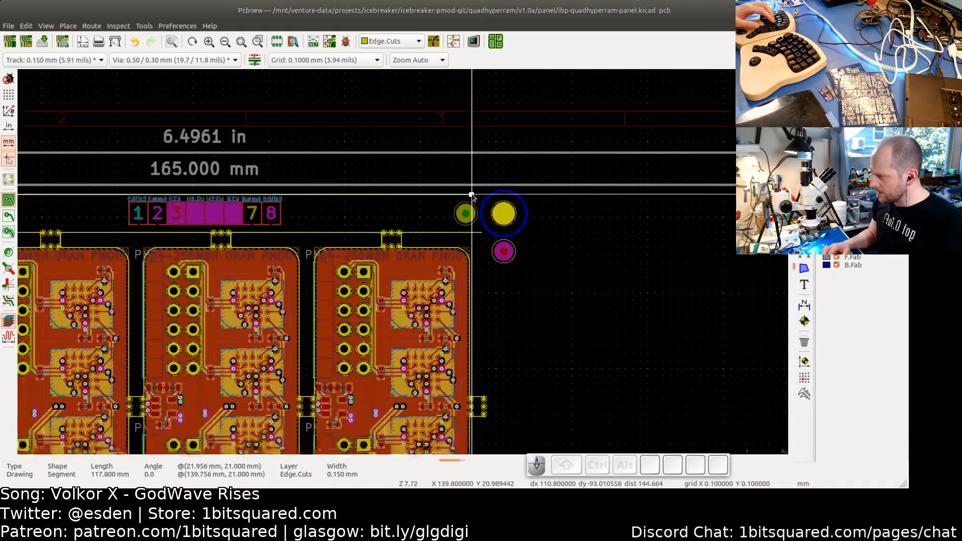
pyautogui.press('Escape')
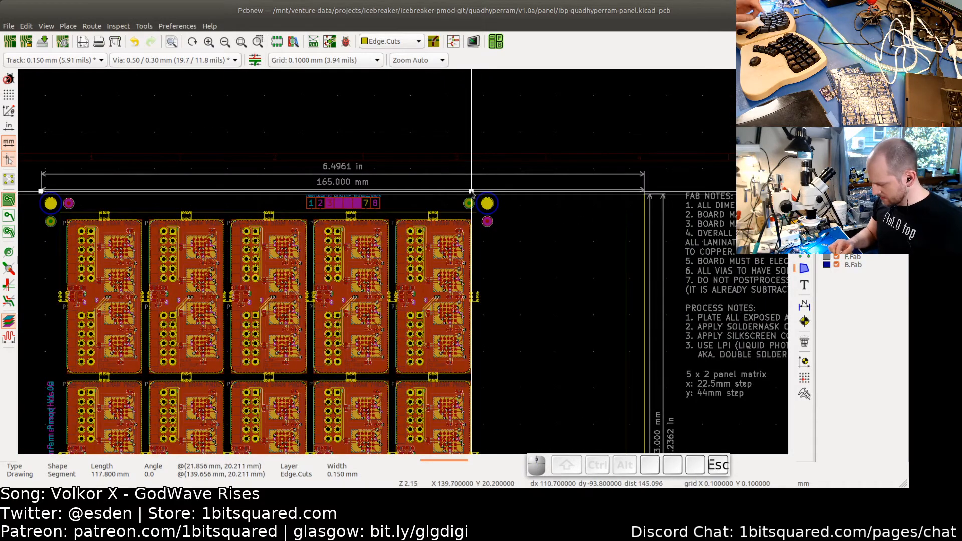
# - Extend the top cut line's right end past the top-right tooling hole, to a length of 124.5 mm
pyautogui.scroll(3, 469, 197)
pyautogui.scroll(1, 470, 197)
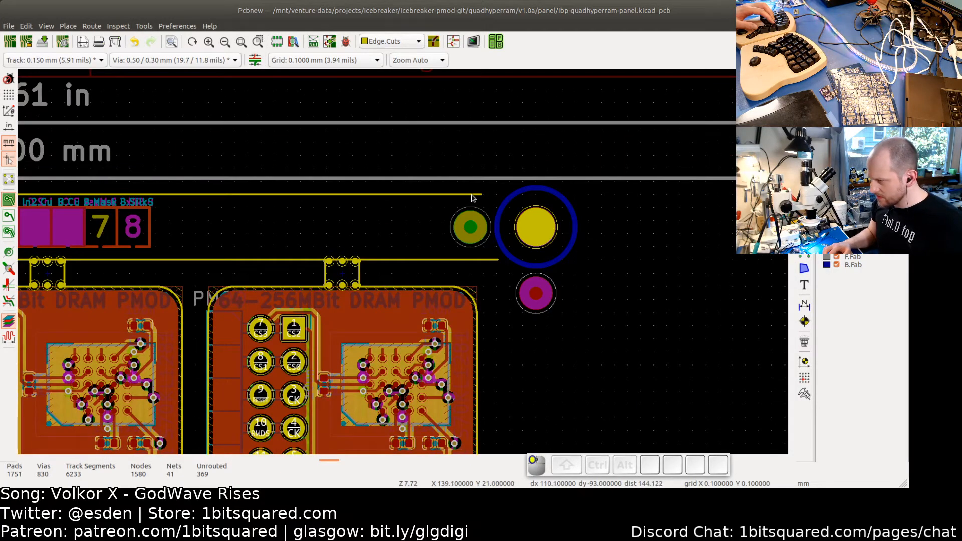
pyautogui.click(473, 197)
pyautogui.scroll(4, 478, 197)
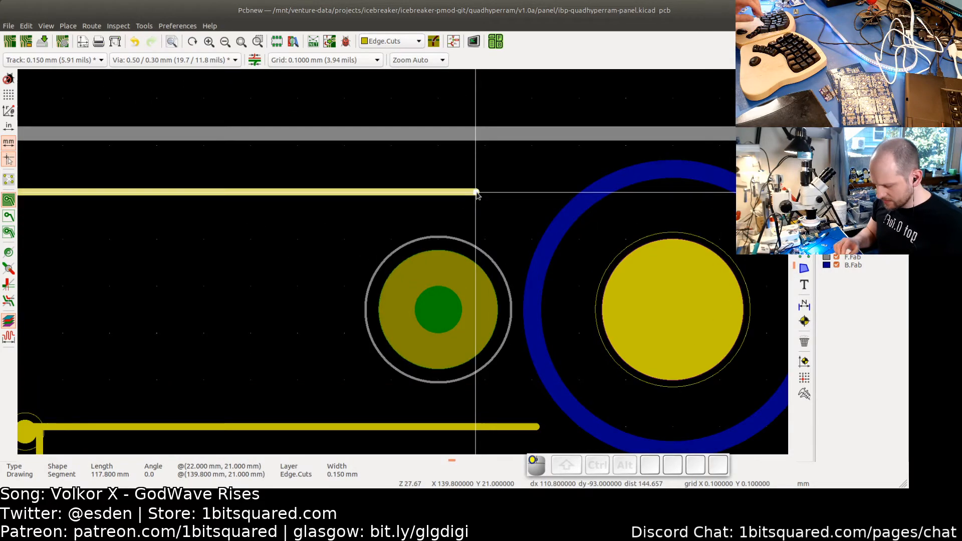
pyautogui.press('Right')
pyautogui.press('Right')
pyautogui.press('Right')
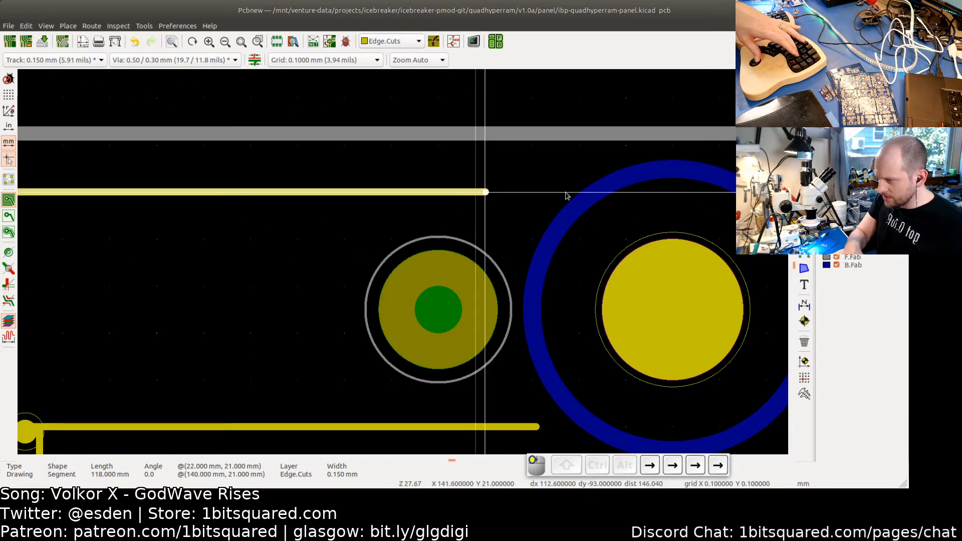
pyautogui.moveTo(566, 196); pyautogui.dragTo(674, 195)
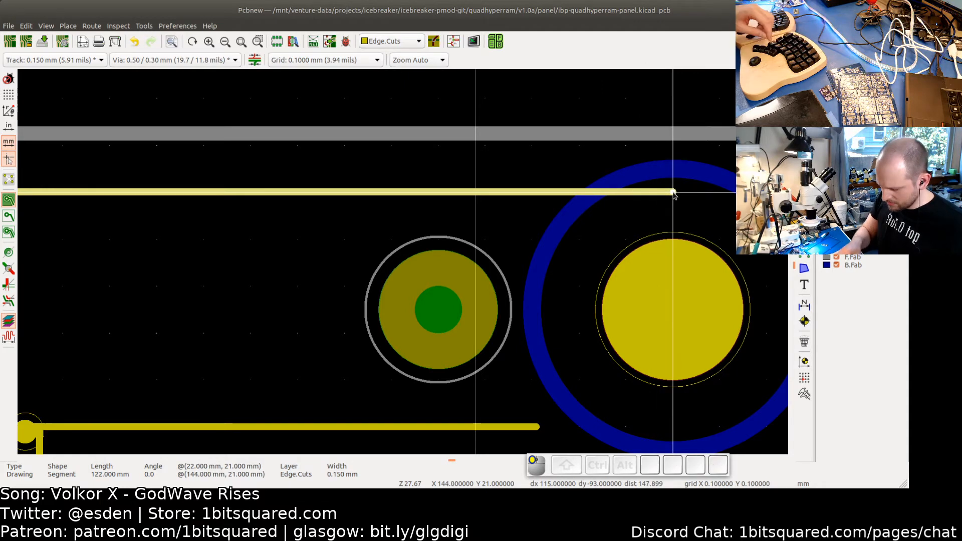
pyautogui.press('space')
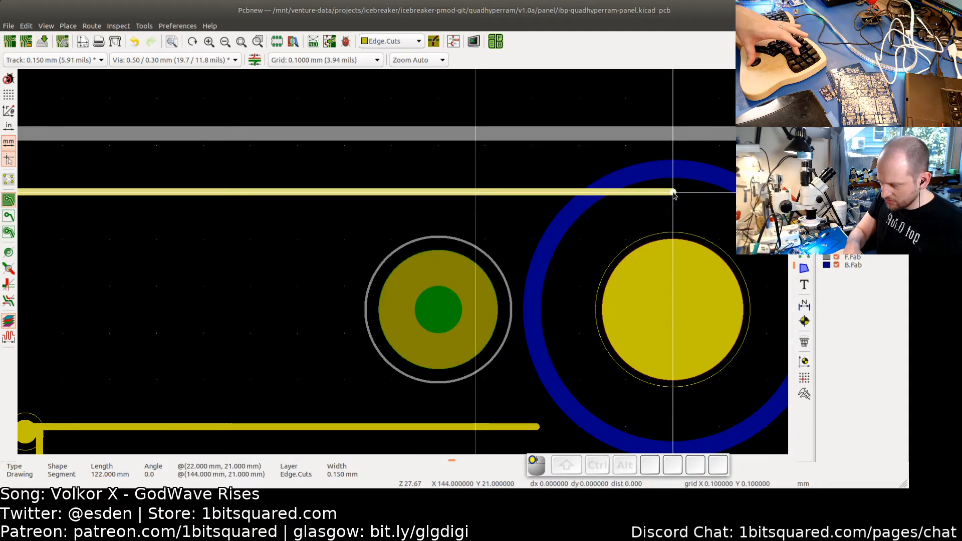
pyautogui.press('Right')
pyautogui.press('Right')
pyautogui.press('Right')
pyautogui.press('Right')
pyautogui.press('Right')
pyautogui.press('Right')
pyautogui.press('Right')
pyautogui.press('Right')
pyautogui.press('Right')
pyautogui.press('Right')
pyautogui.press('Right')
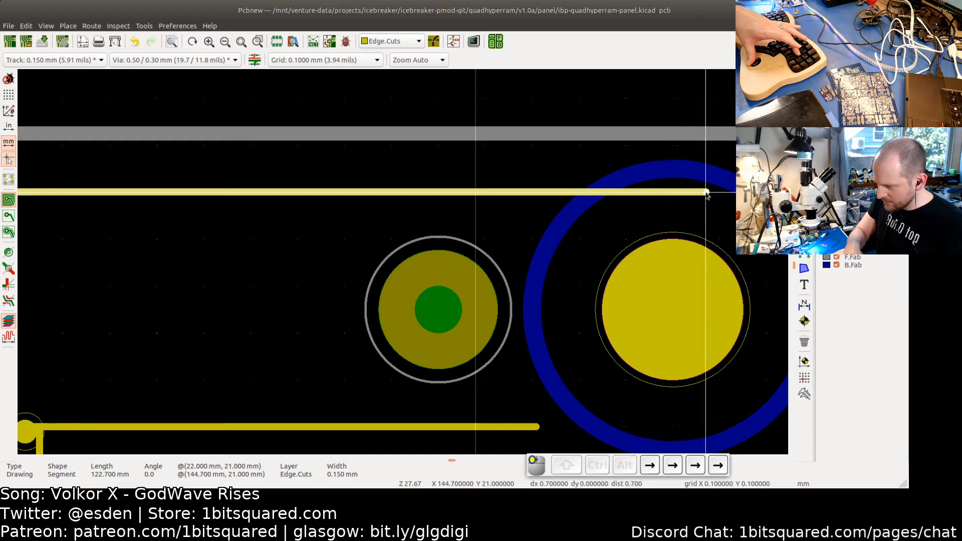
pyautogui.press('Right')
pyautogui.press('Right')
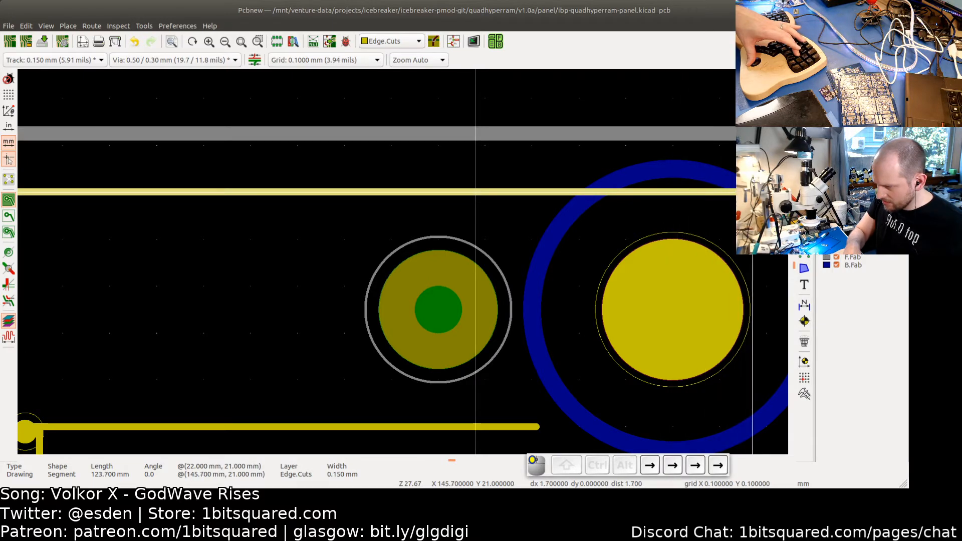
pyautogui.press('Right')
pyautogui.press('Right')
pyautogui.press('Right')
pyautogui.press('Right')
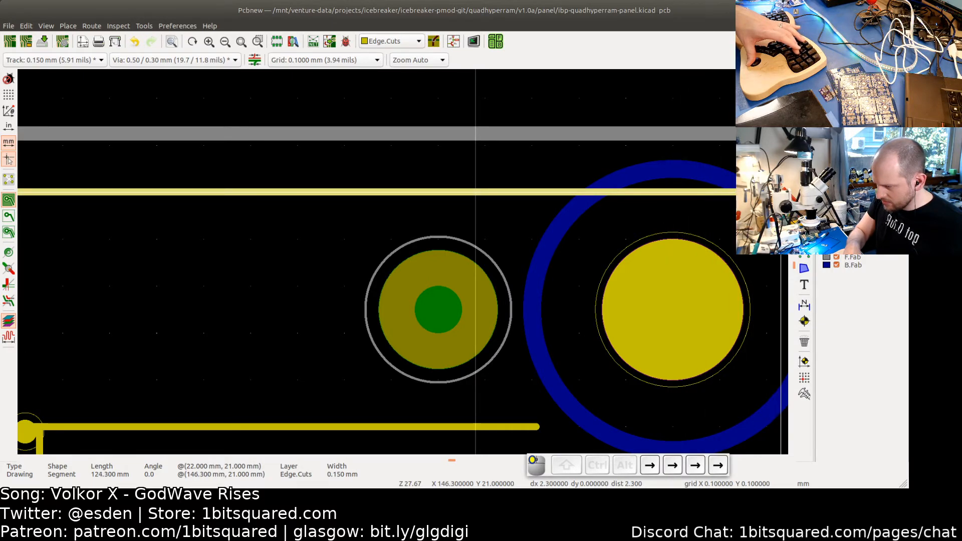
pyautogui.press('Right')
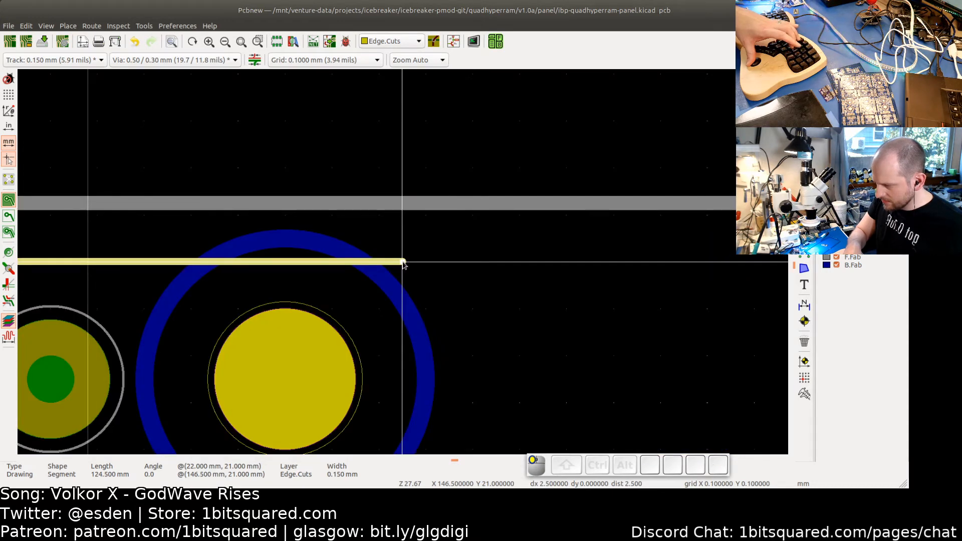
pyautogui.press('Return')
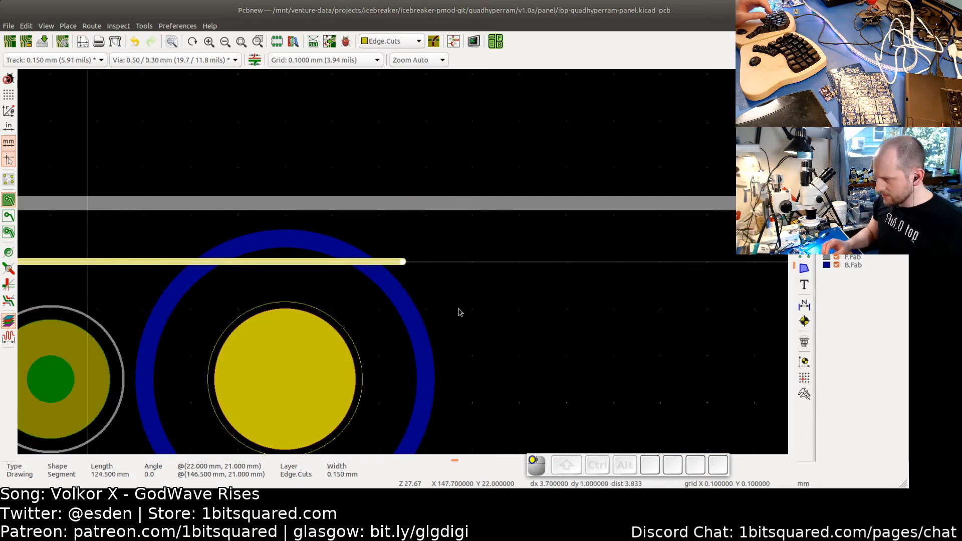
# - Extend the right end of the cut line above the first board's top tabs slightly further right
pyautogui.scroll(-3, 494, 296)
pyautogui.scroll(-3, 492, 296)
pyautogui.moveTo(525, 380); pyautogui.dragTo(540, 253, button='middle')
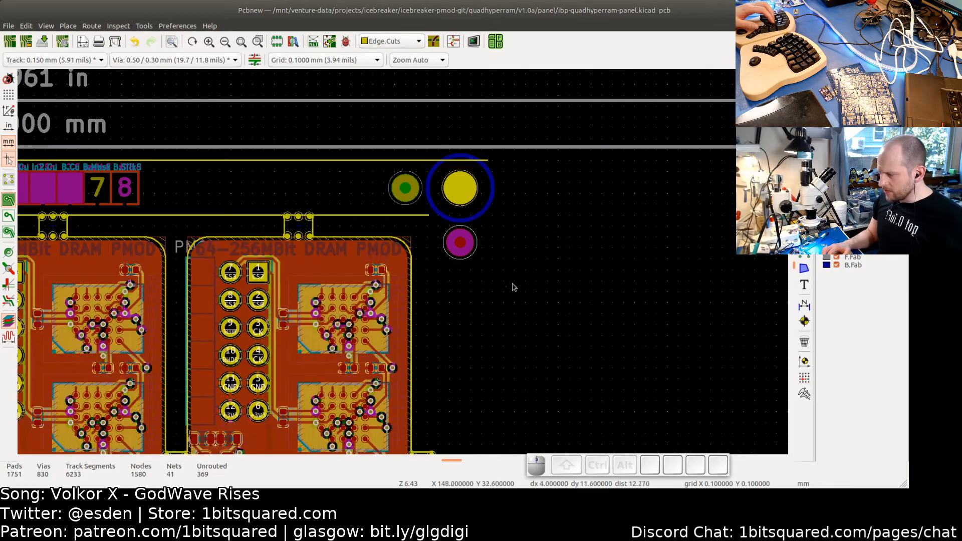
pyautogui.scroll(-4, 552, 296)
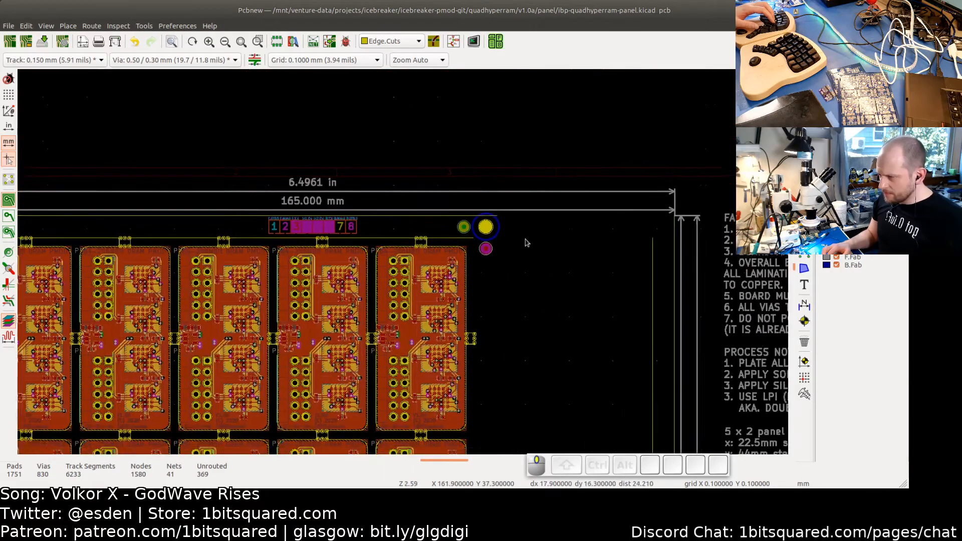
pyautogui.scroll(1, 441, 229)
pyautogui.scroll(7, 441, 229)
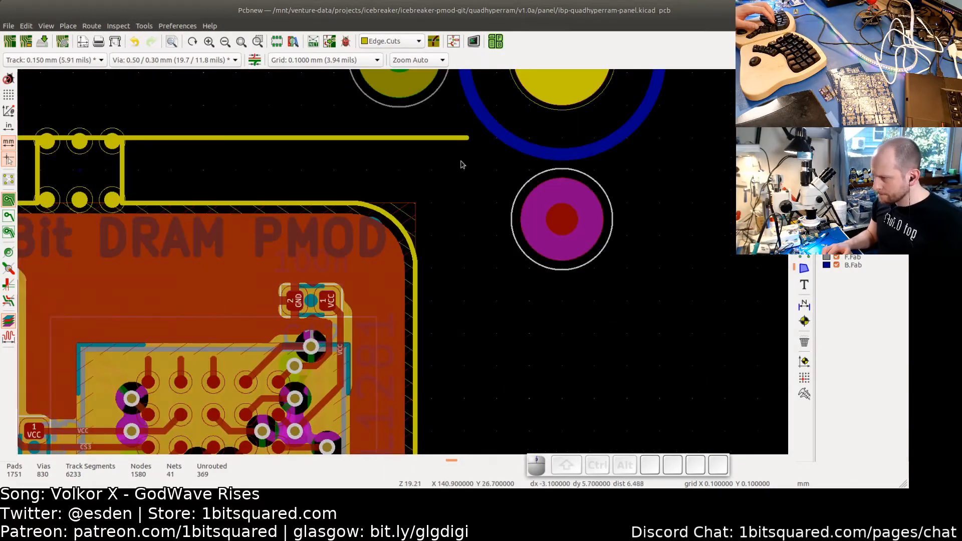
pyautogui.click(465, 142)
pyautogui.moveTo(466, 142)
pyautogui.mouseDown()
pyautogui.moveTo(412, 142)
pyautogui.moveTo(495, 136)
pyautogui.moveTo(482, 140)
pyautogui.mouseUp()
pyautogui.press('space')
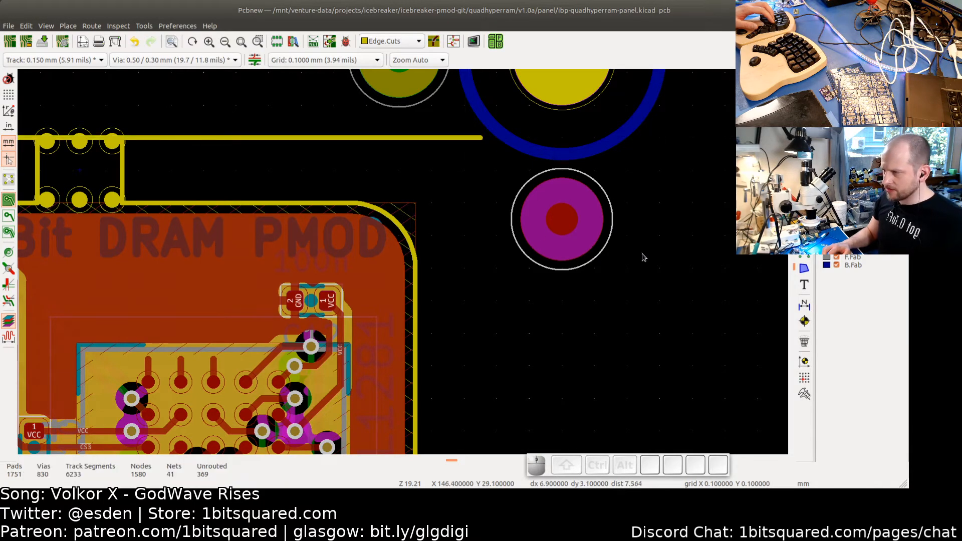
# - Pick up the bottom-right corner of the cut line around the board array and bring it to the last board's lower-right corner
pyautogui.scroll(-6, 642, 255)
pyautogui.moveTo(585, 257); pyautogui.dragTo(504, 221, button='middle')
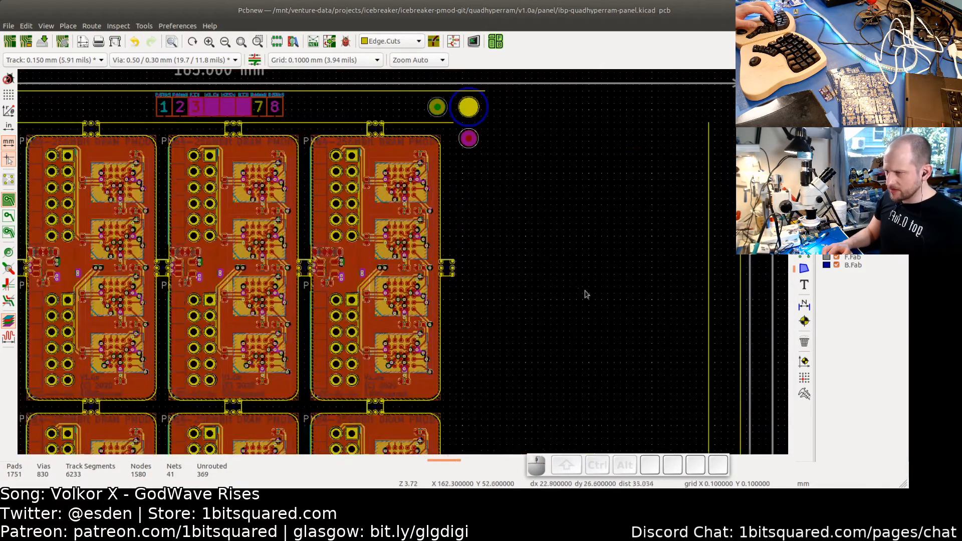
pyautogui.scroll(-1, 585, 295)
pyautogui.moveTo(607, 286); pyautogui.dragTo(562, 226, button='middle')
pyautogui.scroll(-4, 598, 335)
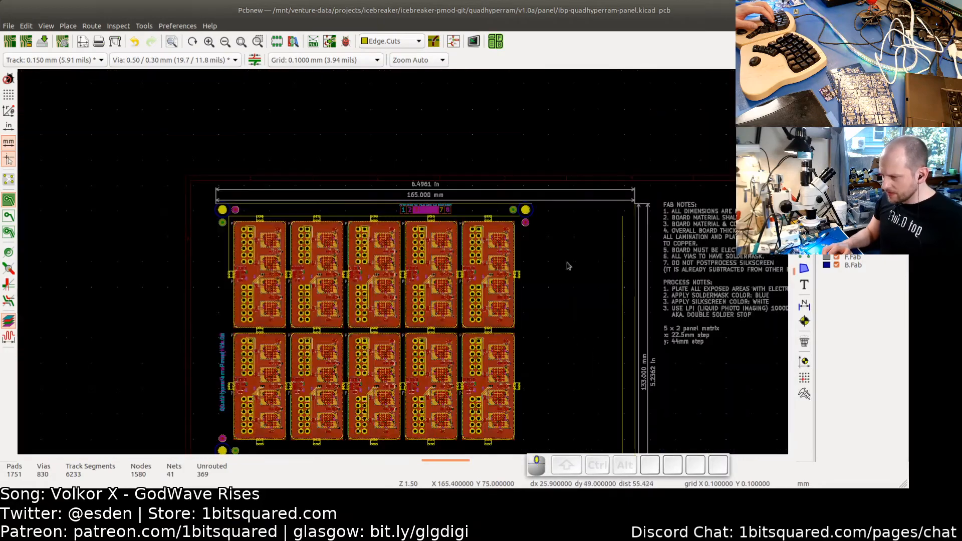
pyautogui.moveTo(566, 266); pyautogui.dragTo(555, 150, button='middle')
pyautogui.moveTo(571, 342); pyautogui.dragTo(564, 304, button='middle')
pyautogui.scroll(1, 490, 345)
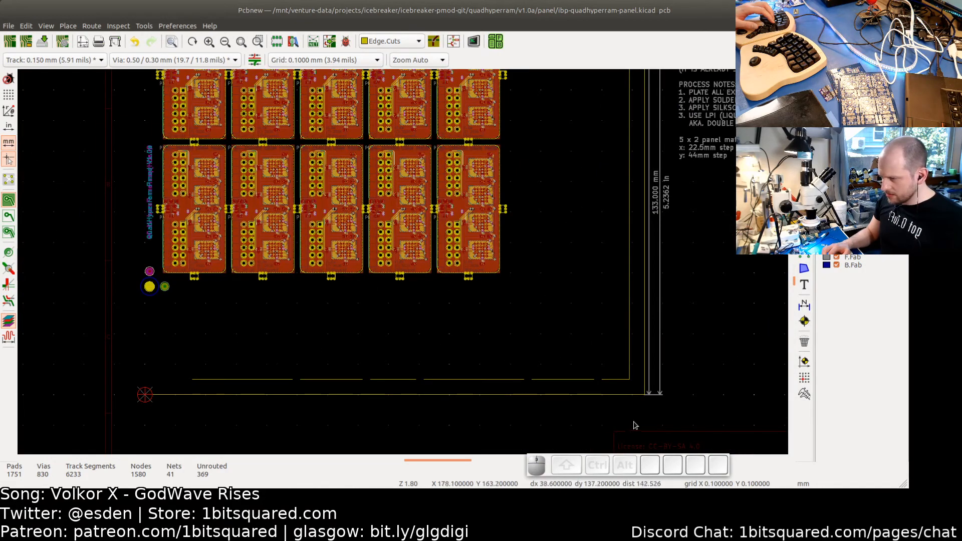
pyautogui.moveTo(696, 419); pyautogui.dragTo(125, 345)
pyautogui.scroll(8, 601, 378)
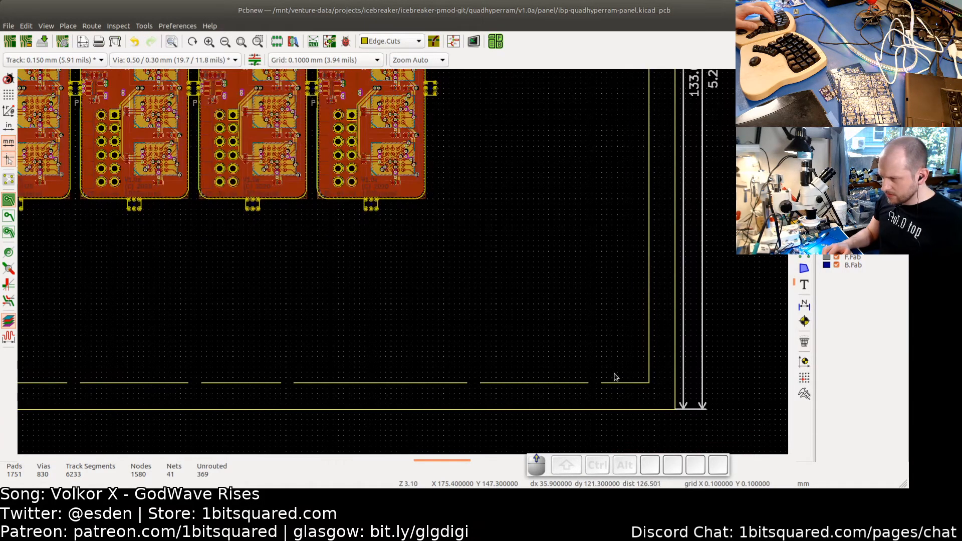
pyautogui.scroll(5, 684, 401)
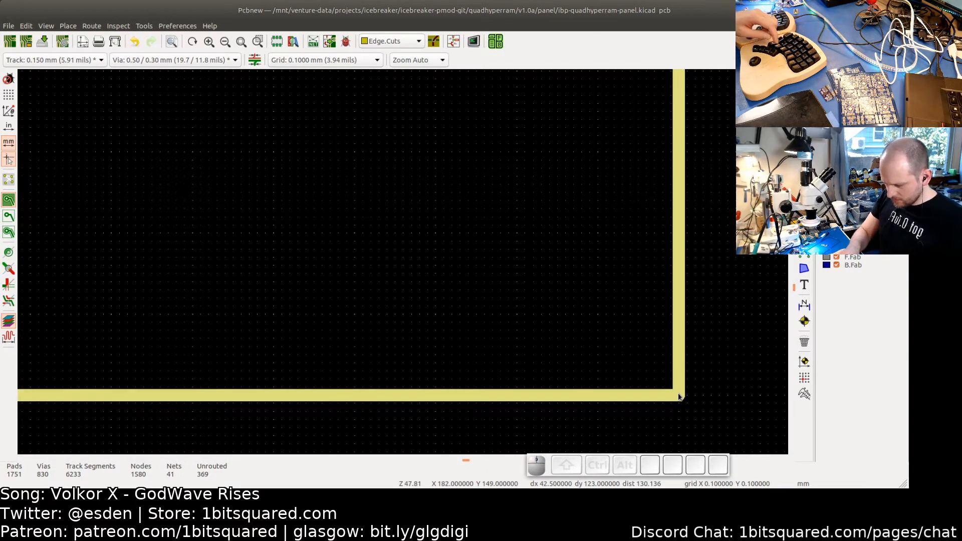
pyautogui.press('m')
pyautogui.scroll(-4, 464, 283)
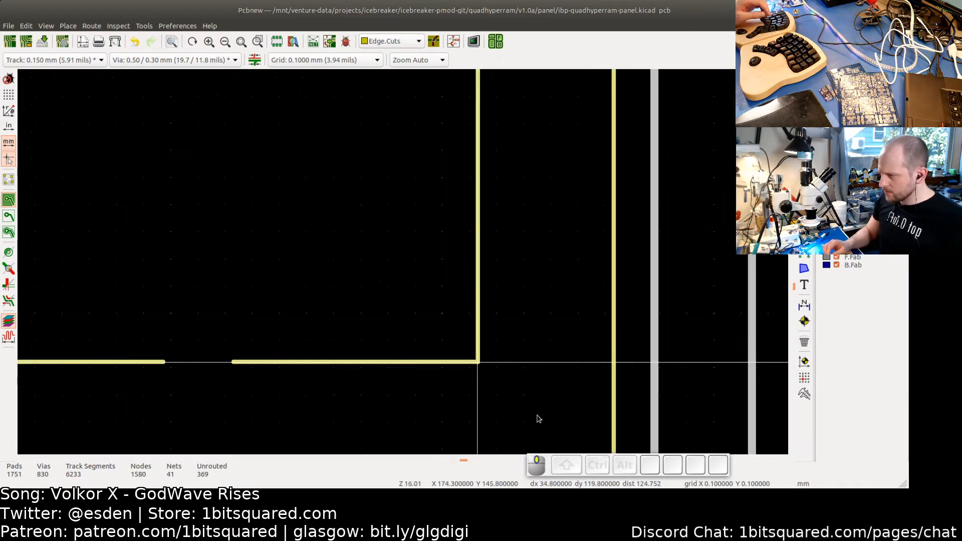
pyautogui.moveTo(541, 353); pyautogui.dragTo(706, 451, button='middle')
pyautogui.moveTo(518, 338); pyautogui.dragTo(685, 440, button='middle')
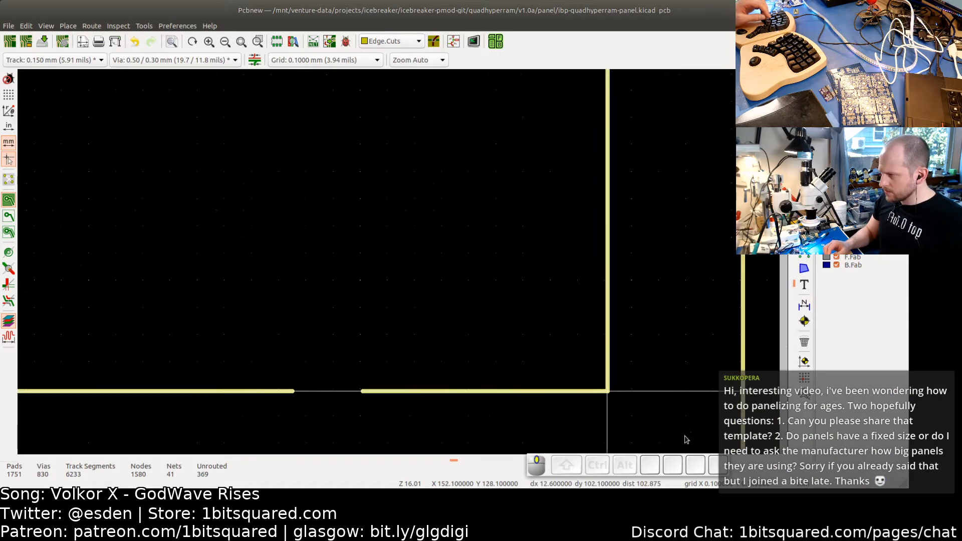
pyautogui.moveTo(504, 240)
pyautogui.mouseDown(button='middle')
pyautogui.moveTo(530, 286)
pyautogui.moveTo(661, 435)
pyautogui.mouseUp(button='middle')
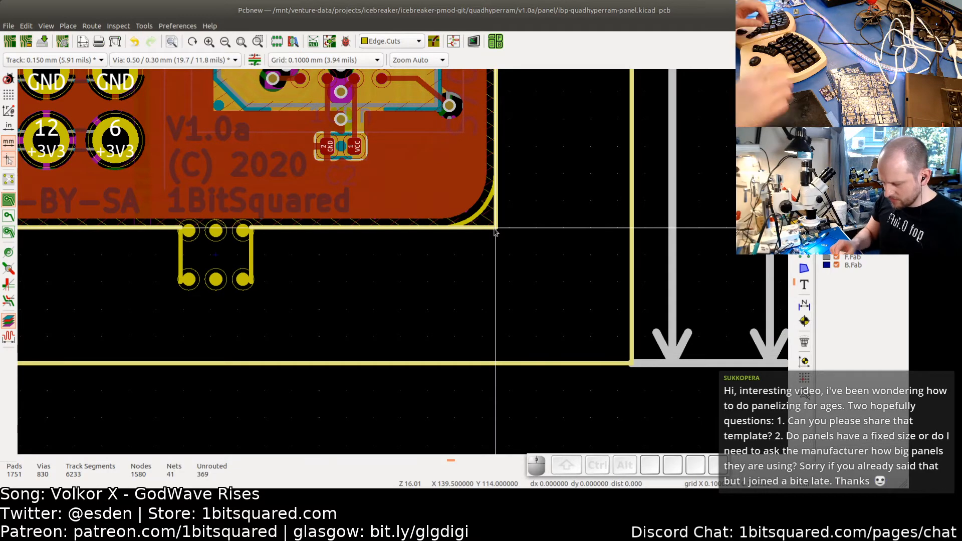
# - Nudge the cut-line corner about 2 mm down and 2 mm right of the board corner, clearing its tabs, and place it
pyautogui.press('Down')
pyautogui.press('Down')
pyautogui.press('Down')
pyautogui.press('Up')
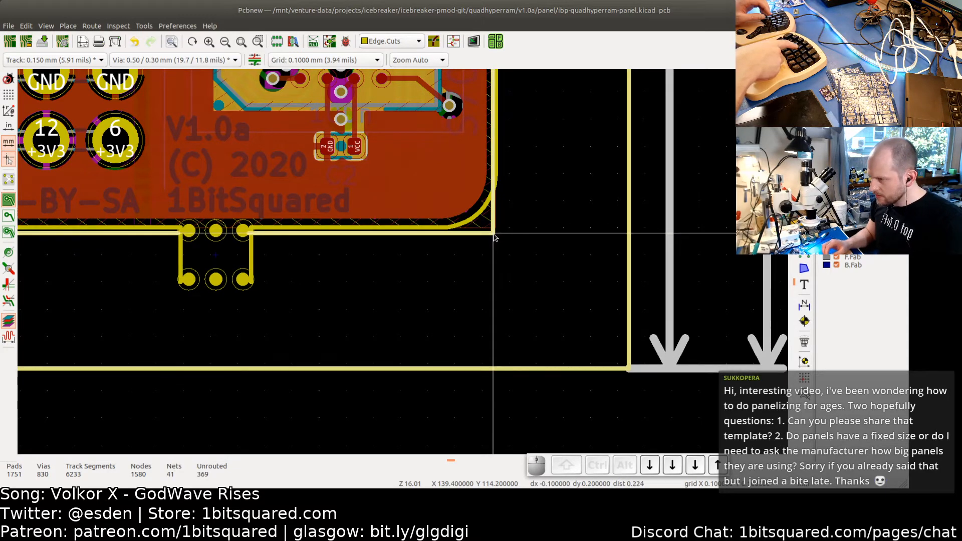
pyautogui.press('Right')
pyautogui.press('Down')
pyautogui.press('Down')
pyautogui.press('Down')
pyautogui.press('Down')
pyautogui.press('Down')
pyautogui.press('Down')
pyautogui.press('Down')
pyautogui.press('Down')
pyautogui.press('Down')
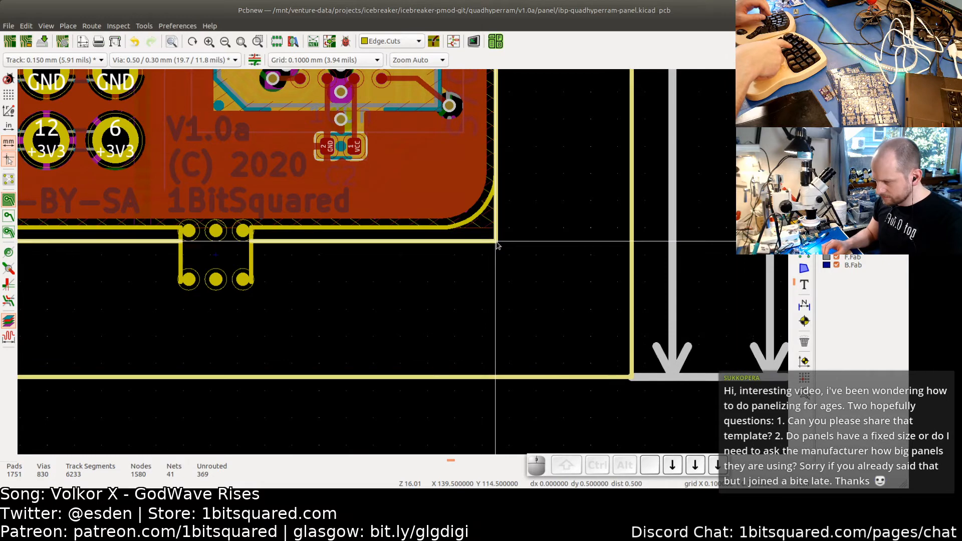
pyautogui.press('Down')
pyautogui.press('Down')
pyautogui.press('Down')
pyautogui.press('Down')
pyautogui.press('Down')
pyautogui.press('Down')
pyautogui.press('Down')
pyautogui.press('Down')
pyautogui.press('Down')
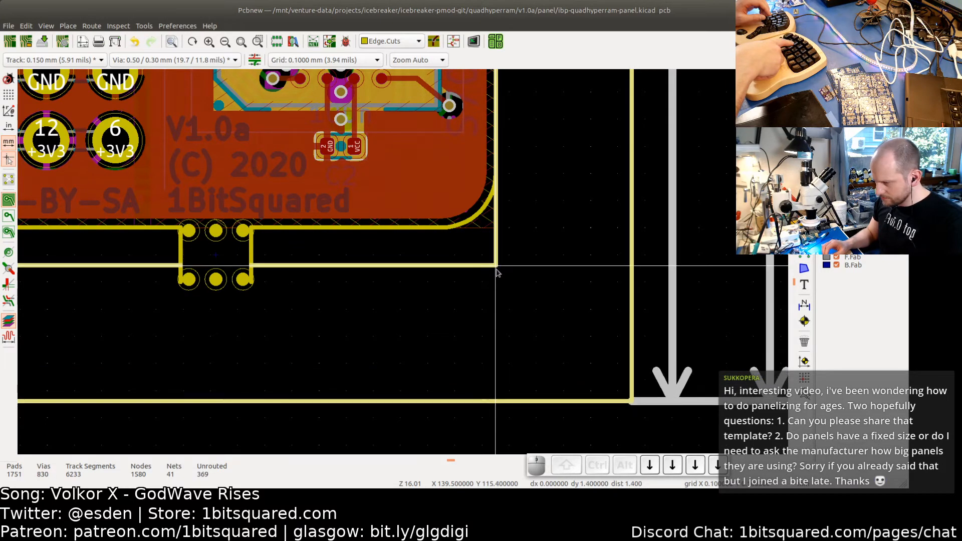
pyautogui.press('Right')
pyautogui.press('Right')
pyautogui.press('Right')
pyautogui.press('Right')
pyautogui.press('Right')
pyautogui.press('Right')
pyautogui.press('Right')
pyautogui.press('Right')
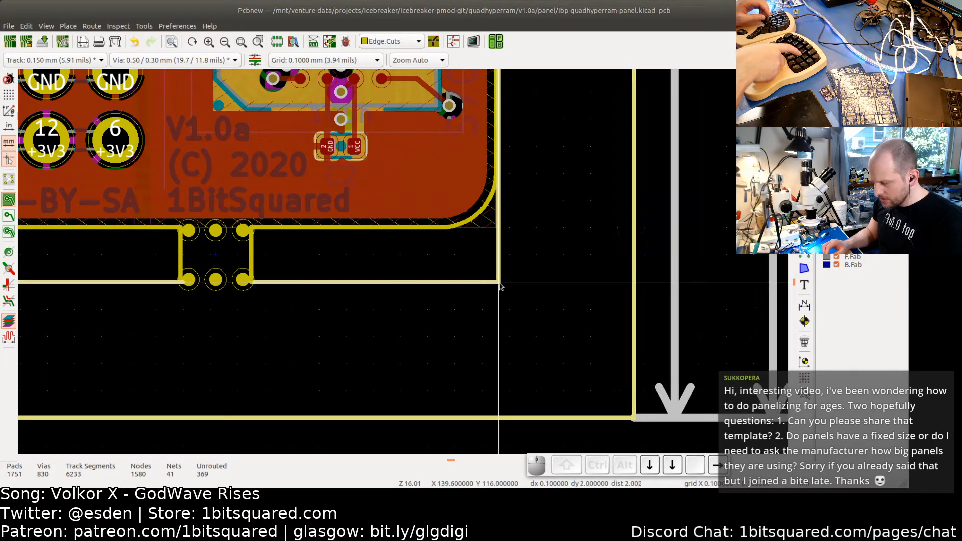
pyautogui.press('Right')
pyautogui.press('Right')
pyautogui.press('Right')
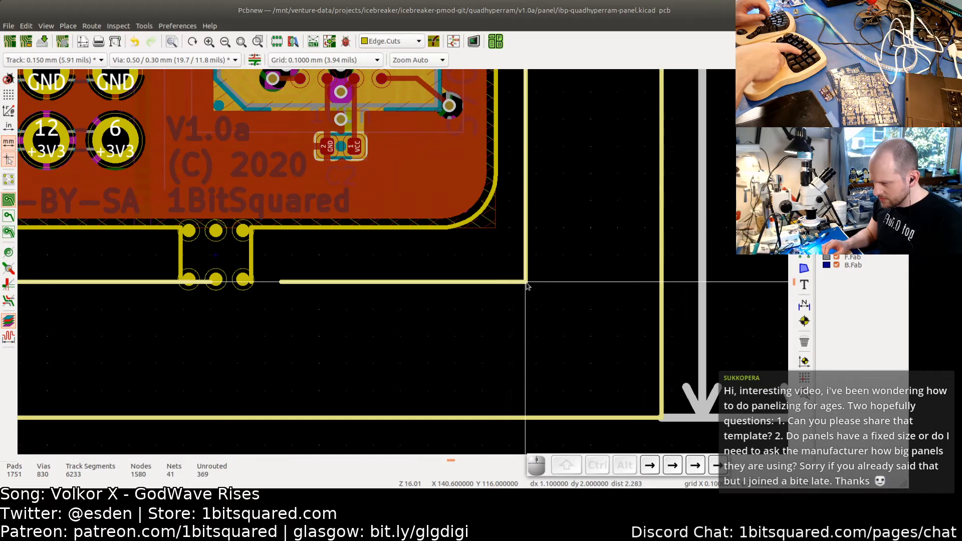
pyautogui.press('Right')
pyautogui.press('Right')
pyautogui.press('Right')
pyautogui.press('Right')
pyautogui.press('Right')
pyautogui.press('Right')
pyautogui.press('Right')
pyautogui.press('Right')
pyautogui.press('Right')
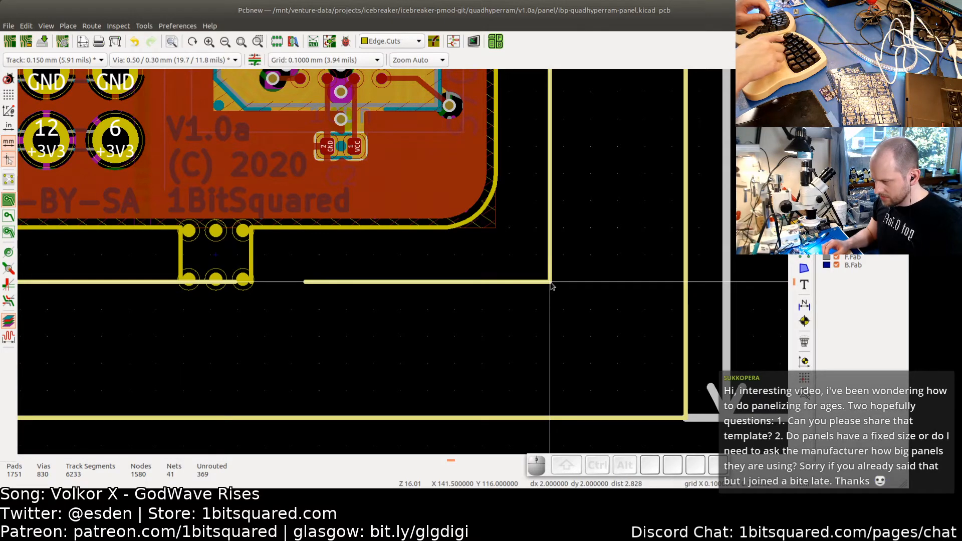
pyautogui.click(551, 286)
# - Shorten the top millimetre dimension so its right end sits over the top-right tooling hole, at 124.5 mm
pyautogui.scroll(-8, 590, 274)
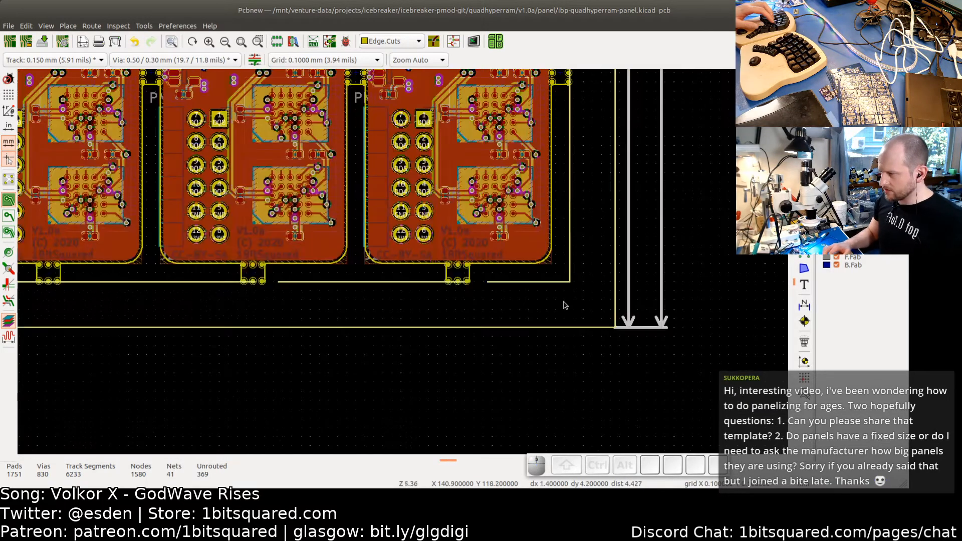
pyautogui.moveTo(553, 220); pyautogui.dragTo(689, 230, button='middle')
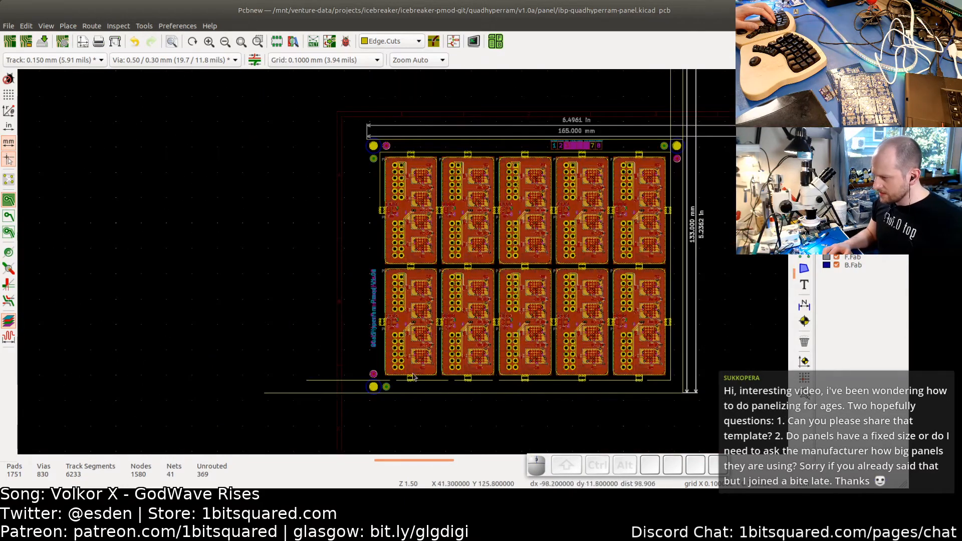
pyautogui.scroll(5, 596, 363)
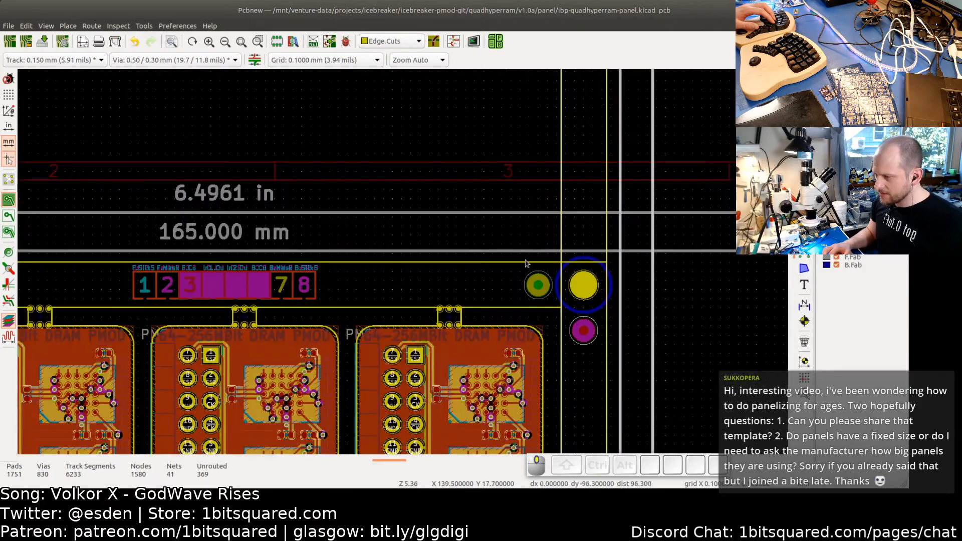
pyautogui.moveTo(596, 361); pyautogui.dragTo(320, 284, button='middle')
pyautogui.click(607, 280)
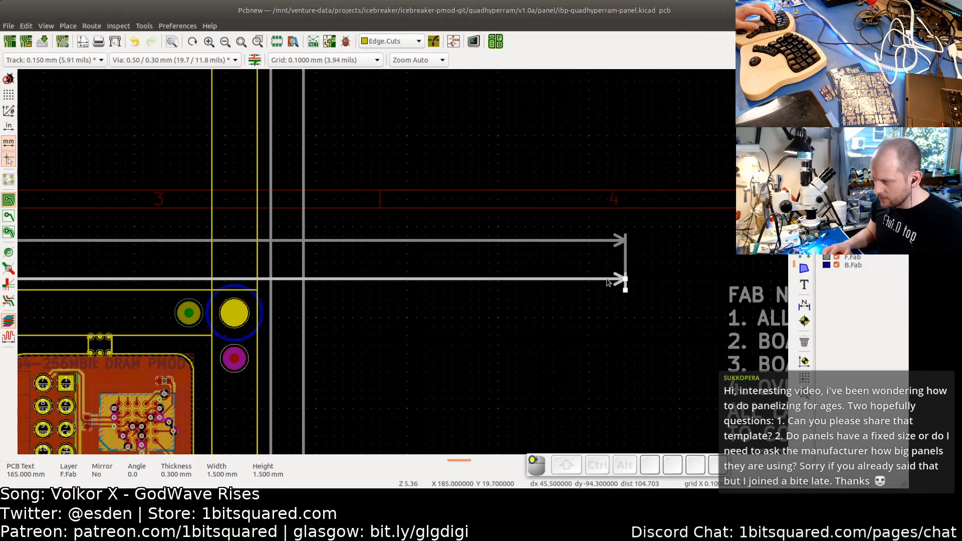
pyautogui.moveTo(625, 291); pyautogui.dragTo(522, 308)
pyautogui.scroll(-3, 522, 307)
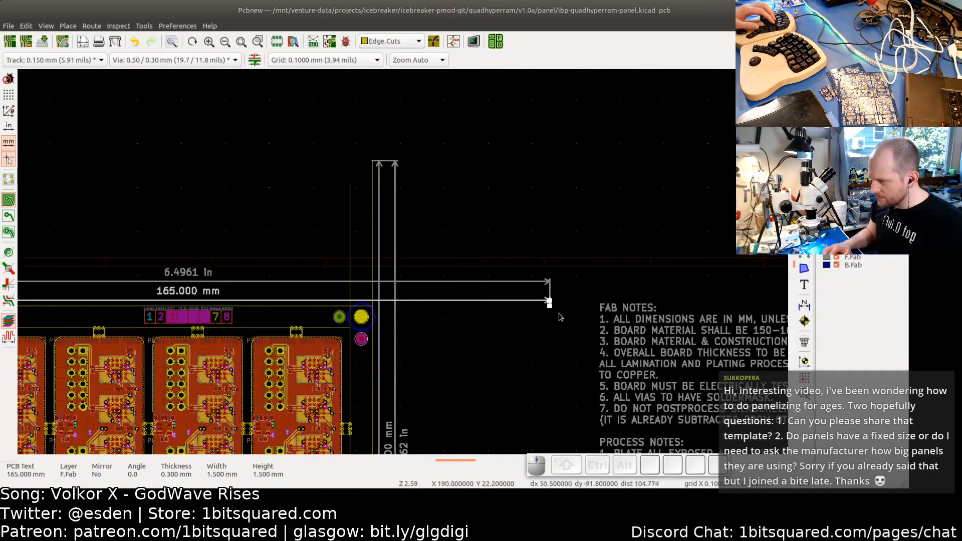
pyautogui.scroll(4, 561, 317)
pyautogui.moveTo(548, 294); pyautogui.dragTo(176, 301)
pyautogui.scroll(3, 176, 301)
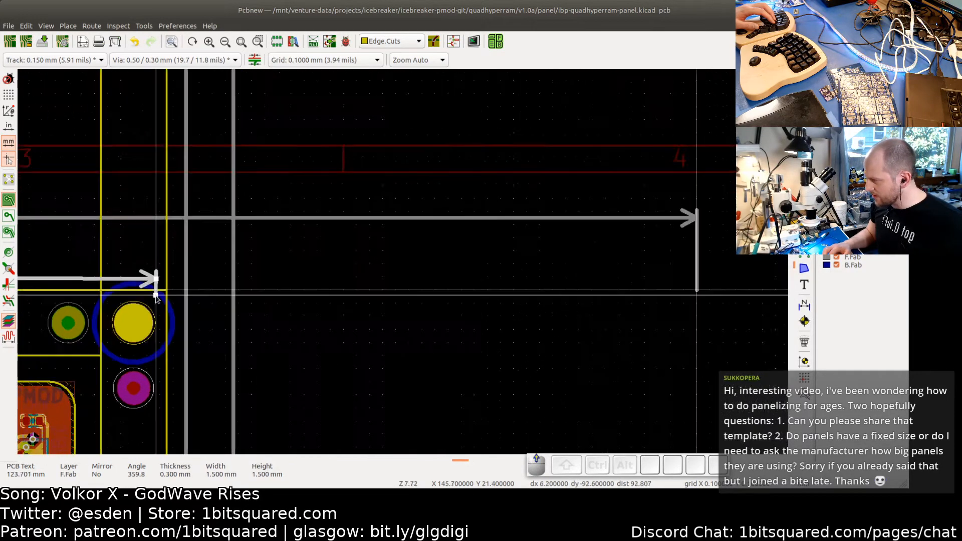
pyautogui.click(198, 296)
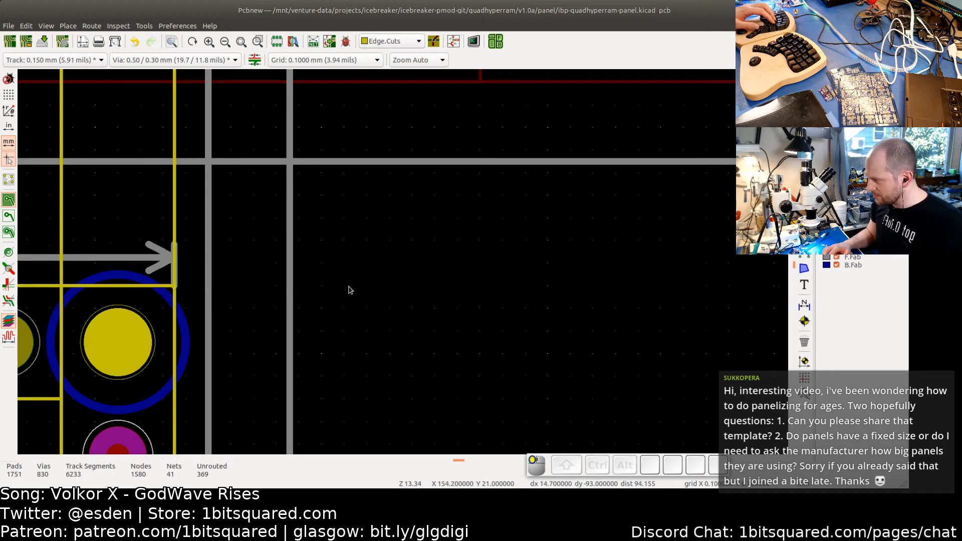
pyautogui.scroll(-7, 356, 300)
pyautogui.moveTo(88, 290); pyautogui.dragTo(246, 289, button='middle')
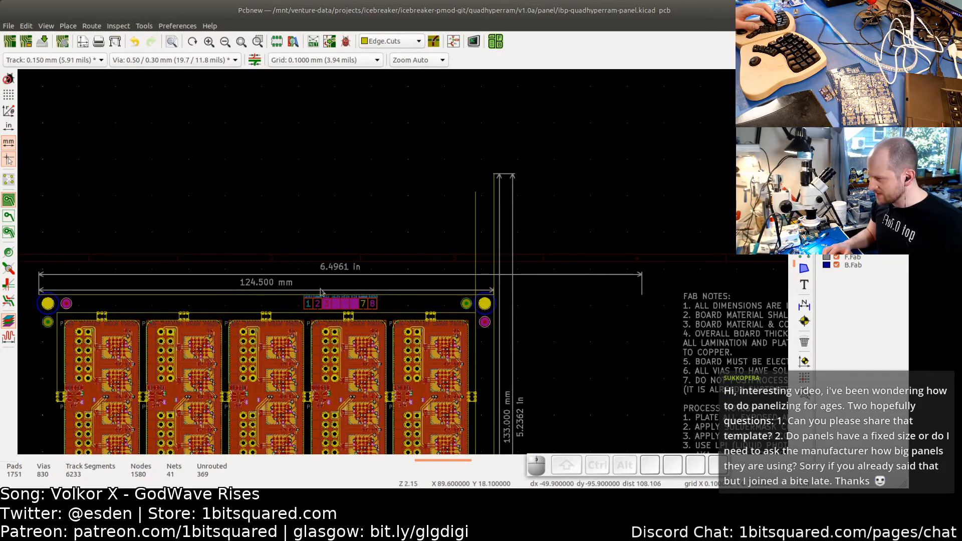
# - Shorten the inch dimension above it to end at the same point, 4.9016 in
pyautogui.click(642, 285)
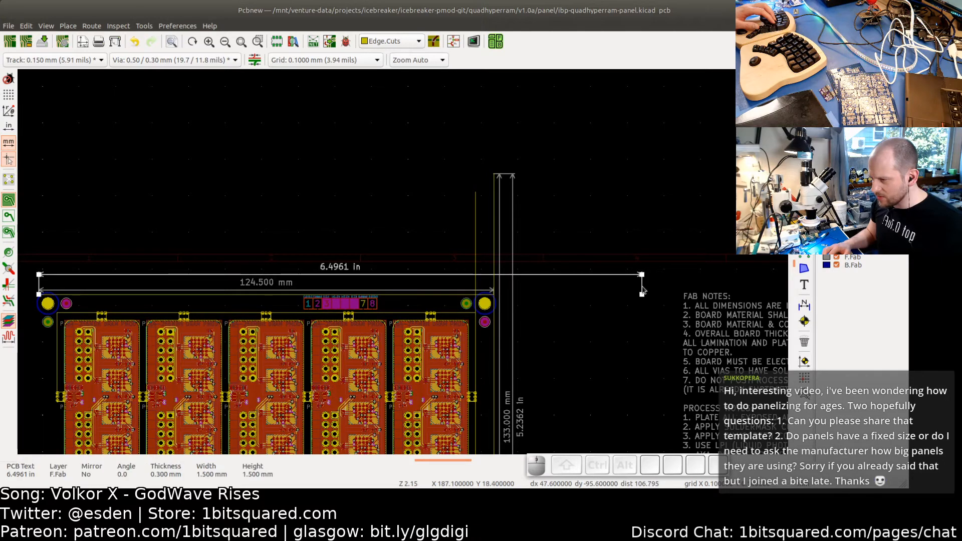
pyautogui.moveTo(643, 298); pyautogui.dragTo(641, 299)
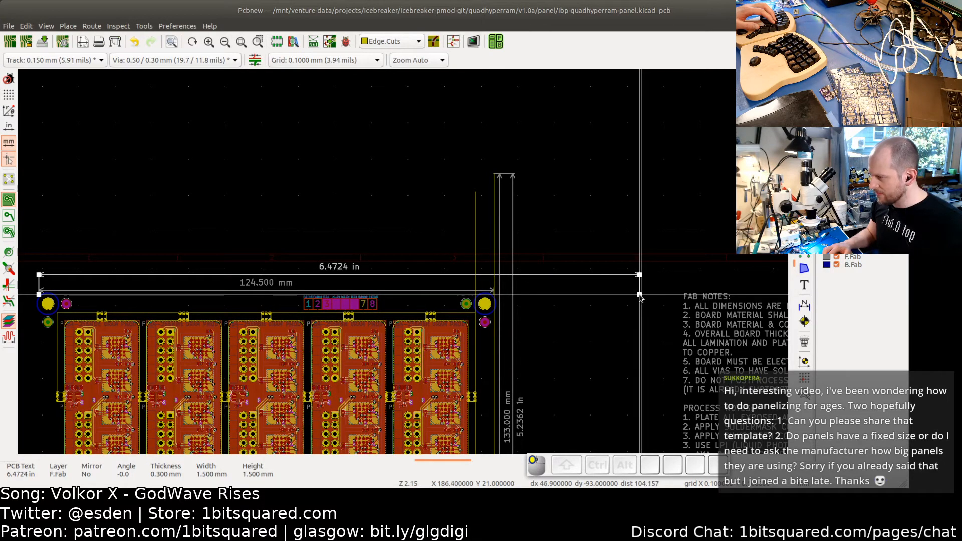
pyautogui.doubleClick(364, 265)
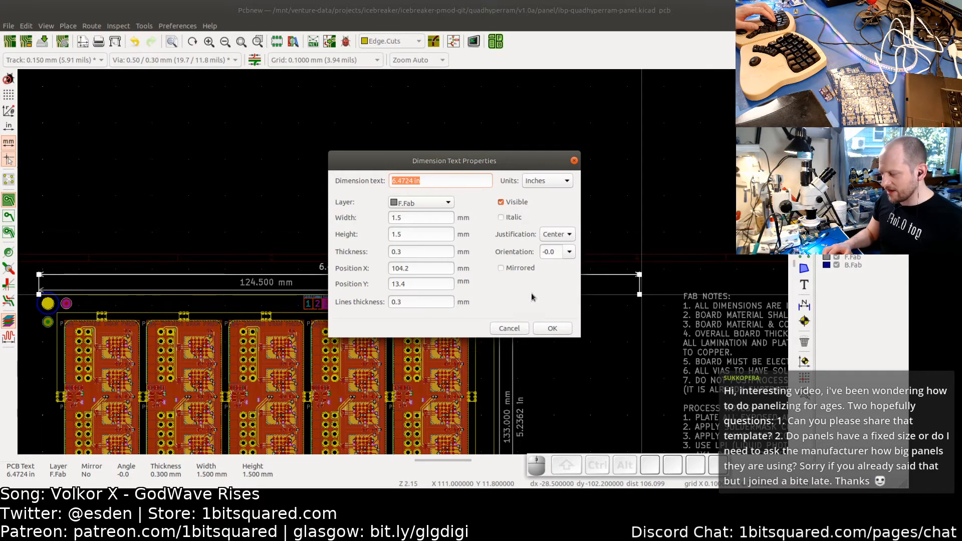
pyautogui.click(516, 330)
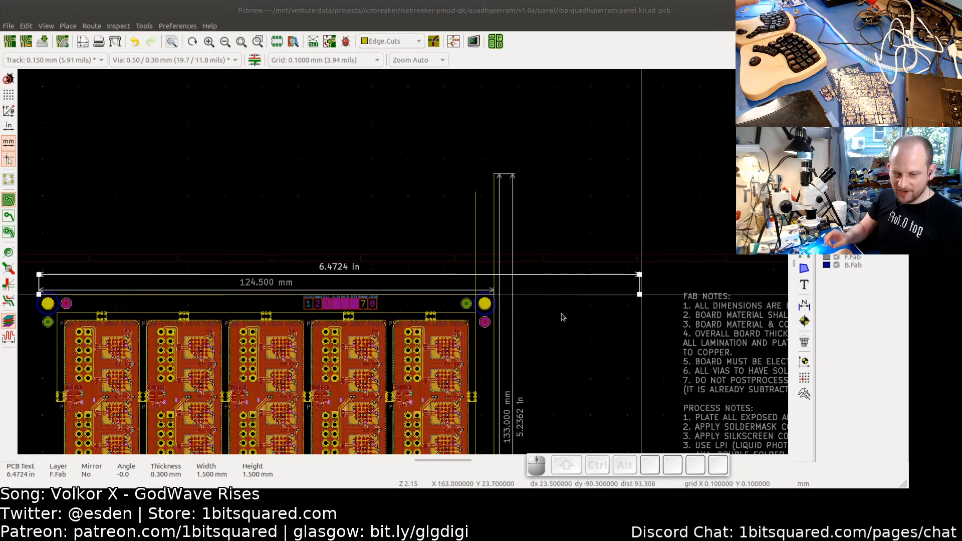
pyautogui.scroll(2, 571, 320)
pyautogui.moveTo(634, 317); pyautogui.dragTo(457, 323, button='middle')
pyautogui.scroll(3, 528, 301)
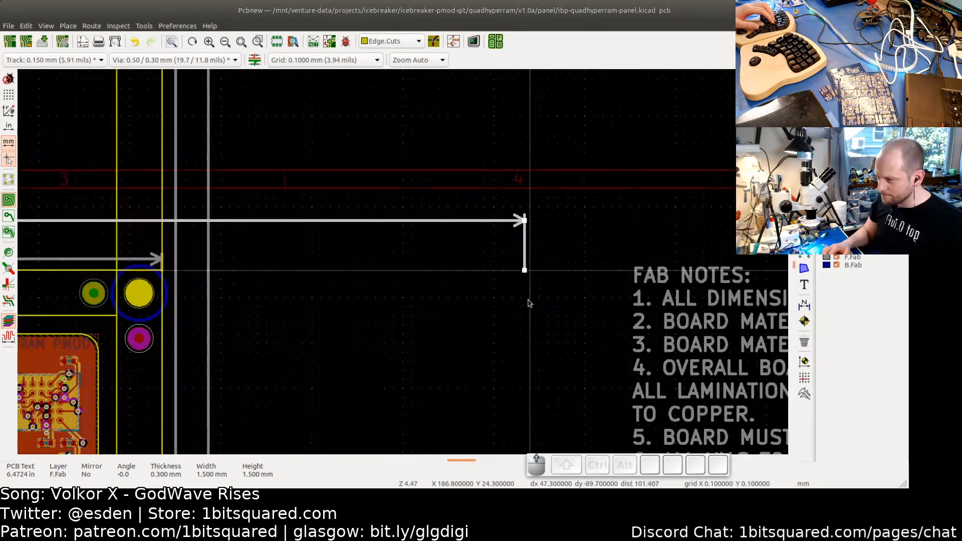
pyautogui.moveTo(523, 259); pyautogui.dragTo(127, 259)
pyautogui.scroll(2, 133, 261)
pyautogui.scroll(-7, 338, 301)
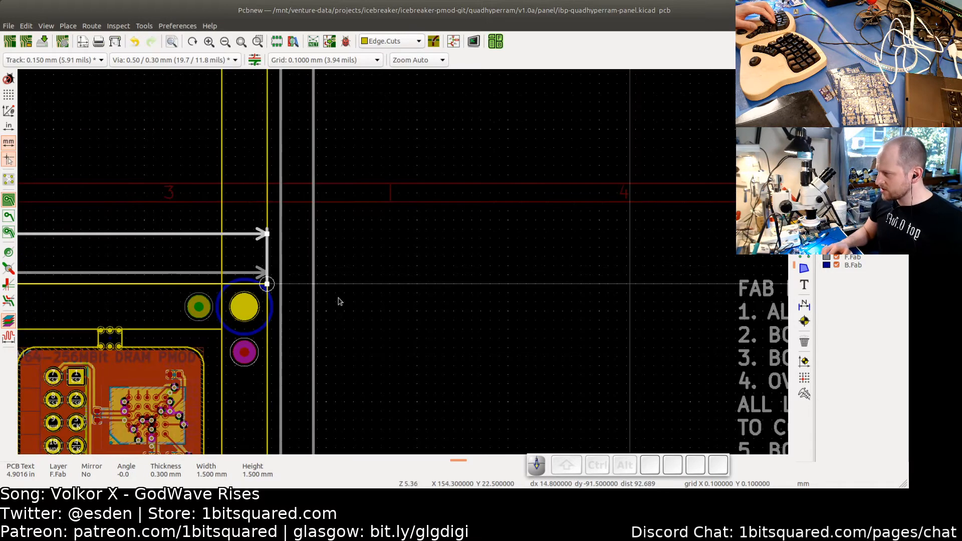
pyautogui.moveTo(534, 332); pyautogui.dragTo(637, 313, button='middle')
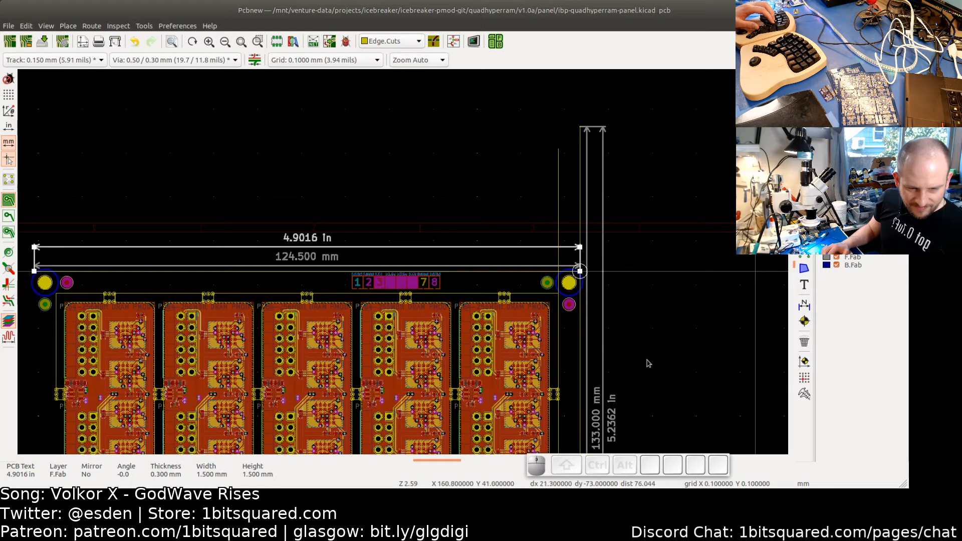
# - Review the whole panel outline with the adjusted dimensions
pyautogui.scroll(-1, 679, 386)
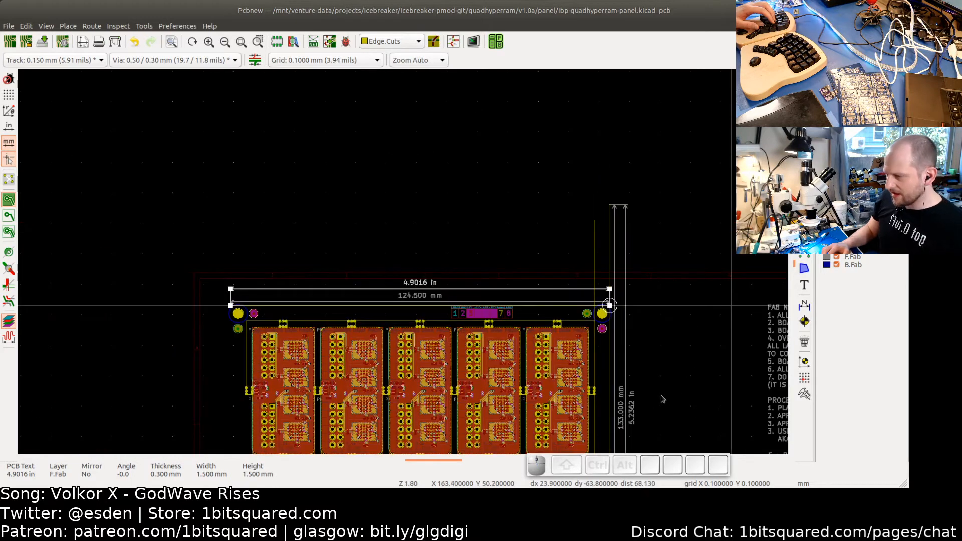
pyautogui.moveTo(661, 397); pyautogui.dragTo(669, 292, button='middle')
pyautogui.click(662, 344)
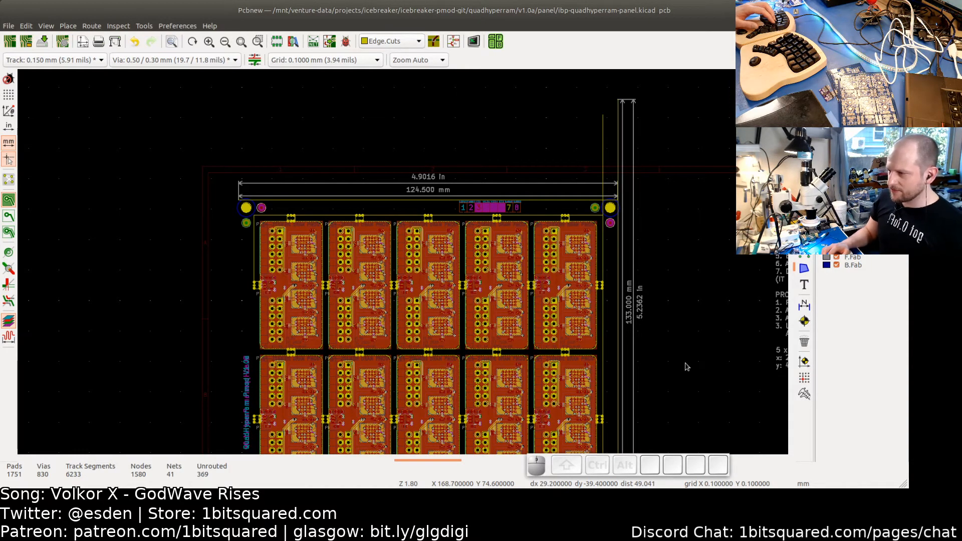
pyautogui.scroll(-1, 689, 377)
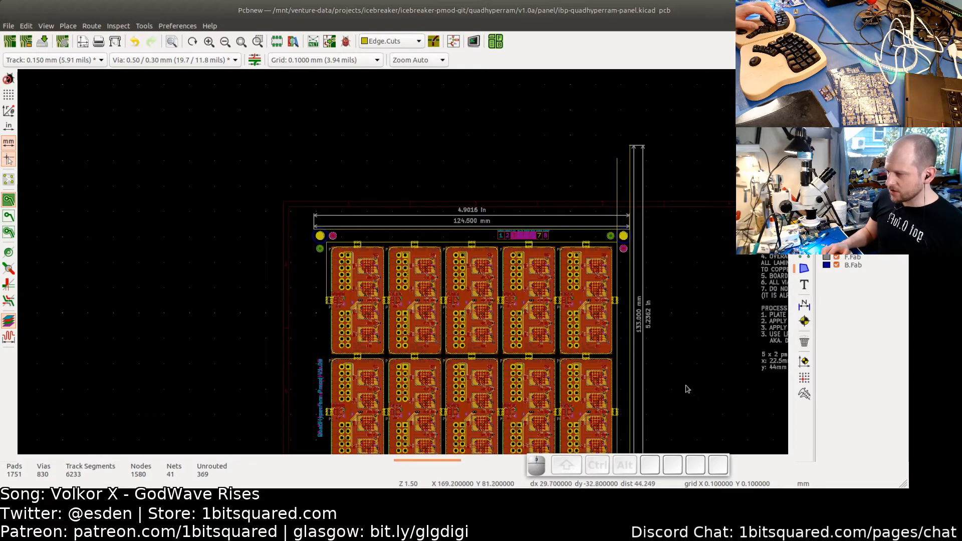
pyautogui.moveTo(683, 404); pyautogui.dragTo(706, 351, button='middle')
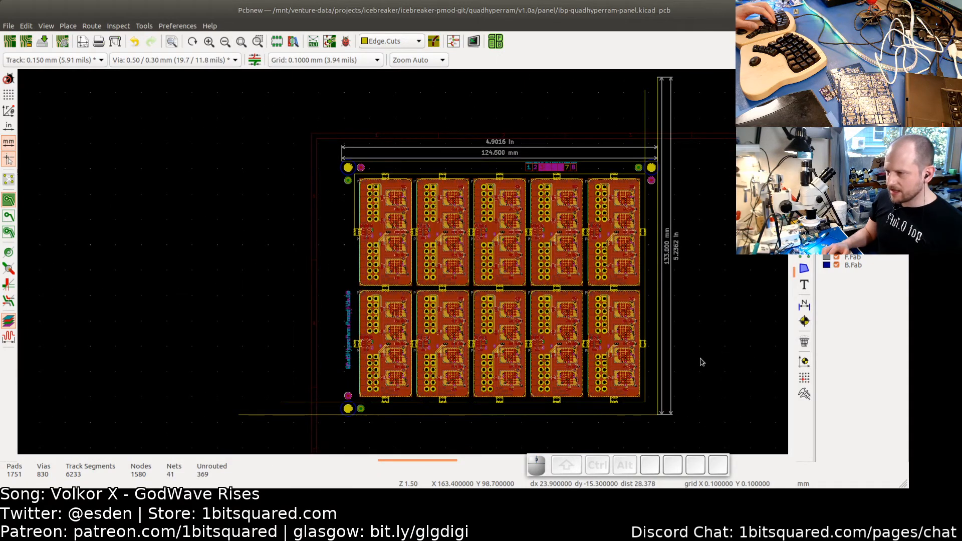
pyautogui.scroll(1, 702, 362)
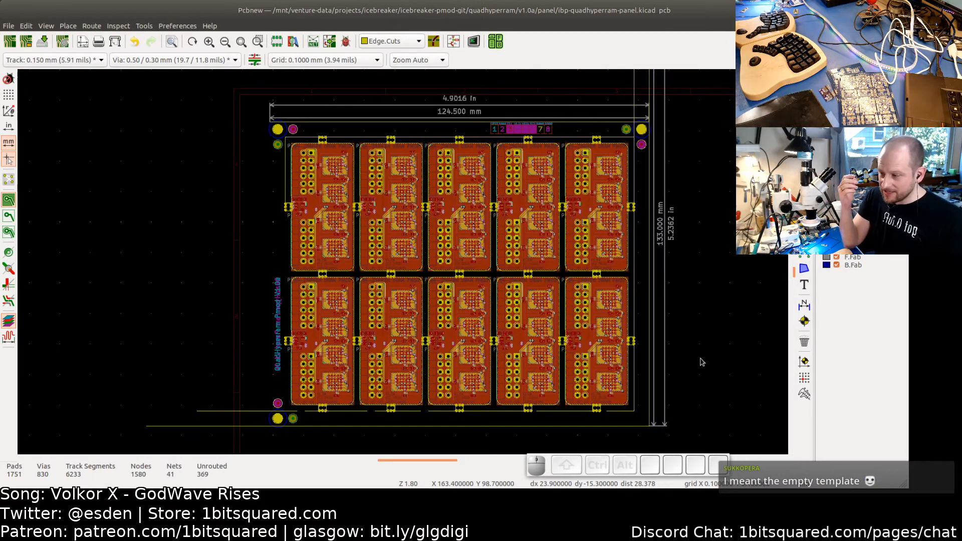
pyautogui.scroll(-2, 700, 360)
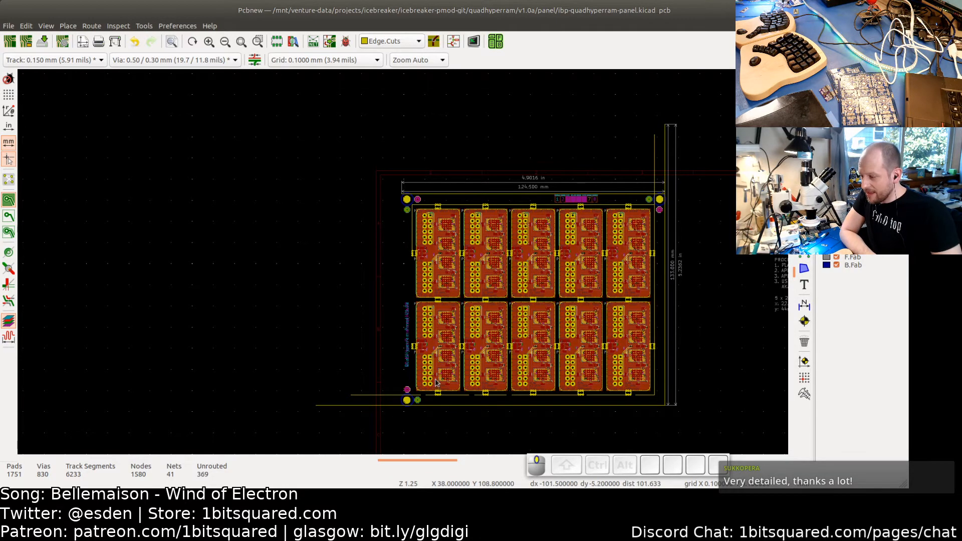
# - Inspect the panel's top rail closely around the layer-stack marker strip and the tabs below it
pyautogui.moveTo(435, 382); pyautogui.dragTo(430, 345, button='middle')
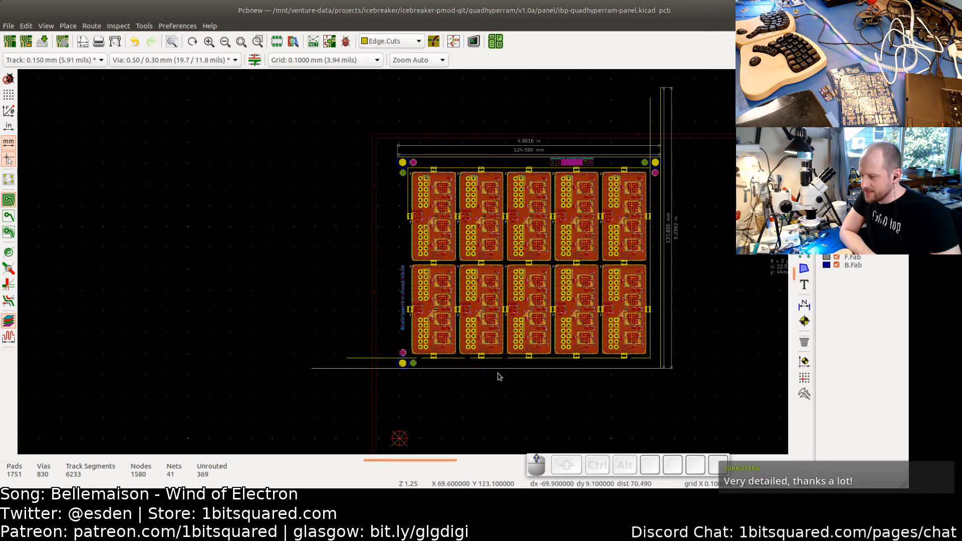
pyautogui.scroll(2, 499, 376)
pyautogui.scroll(-3, 498, 378)
pyautogui.scroll(1, 517, 380)
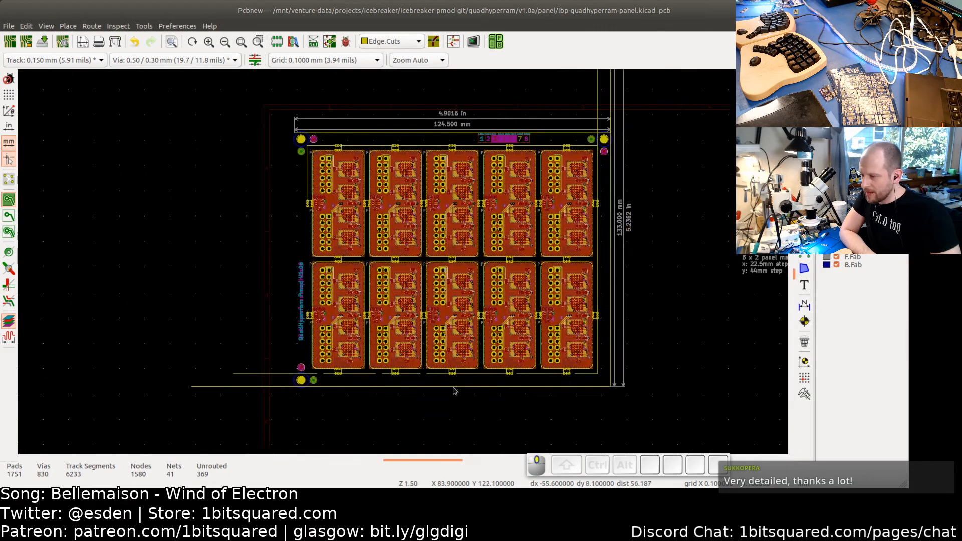
pyautogui.moveTo(503, 186); pyautogui.dragTo(431, 268, button='middle')
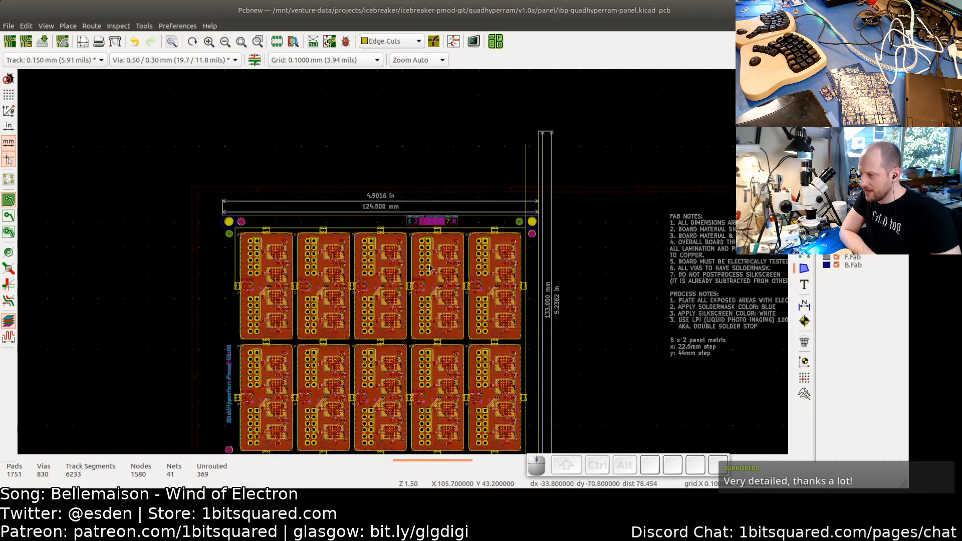
pyautogui.scroll(2, 431, 268)
pyautogui.moveTo(388, 243); pyautogui.dragTo(432, 313, button='middle')
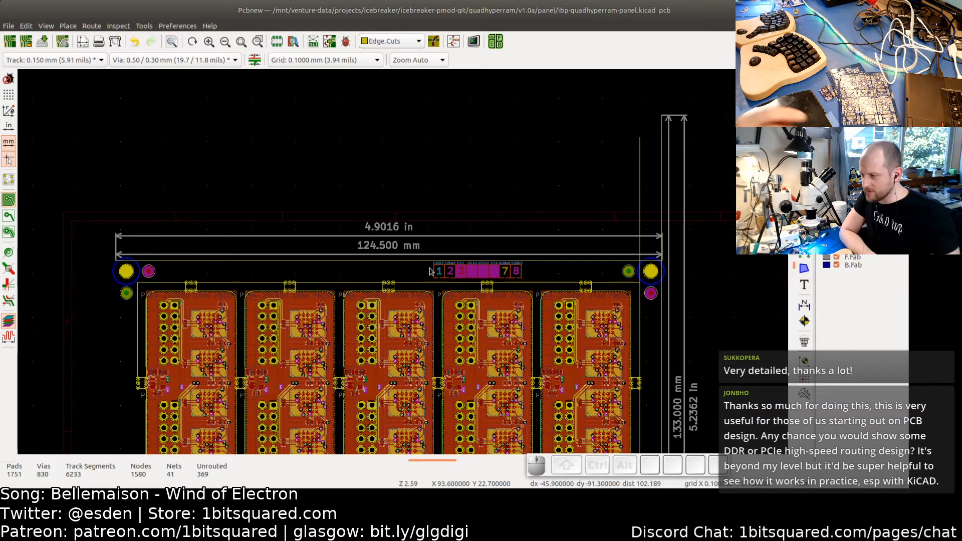
pyautogui.scroll(4, 505, 322)
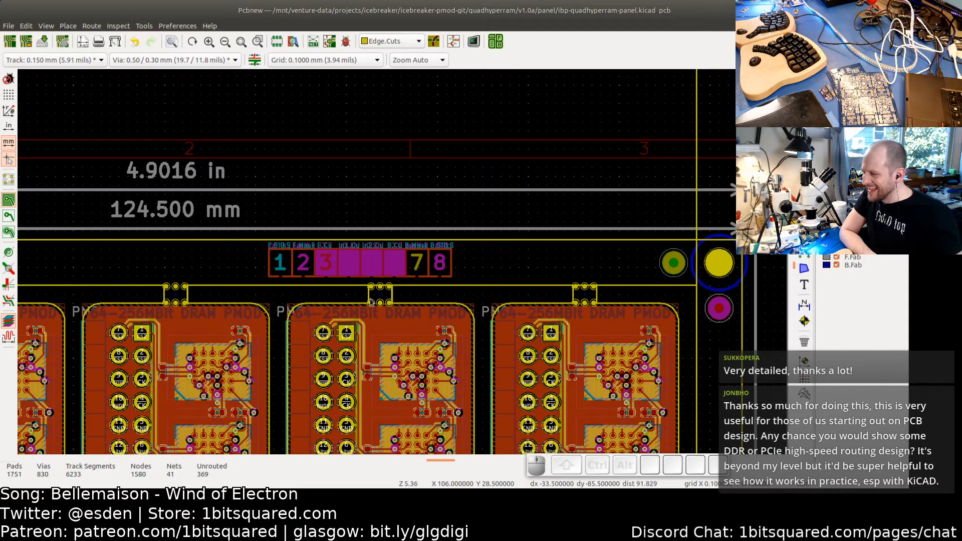
pyautogui.moveTo(323, 326); pyautogui.dragTo(403, 319, button='middle')
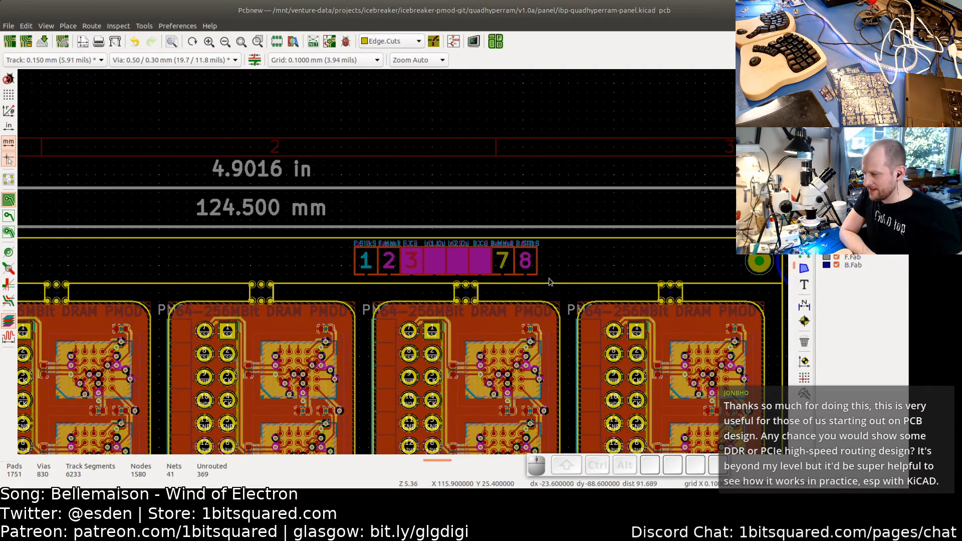
pyautogui.scroll(-2, 549, 282)
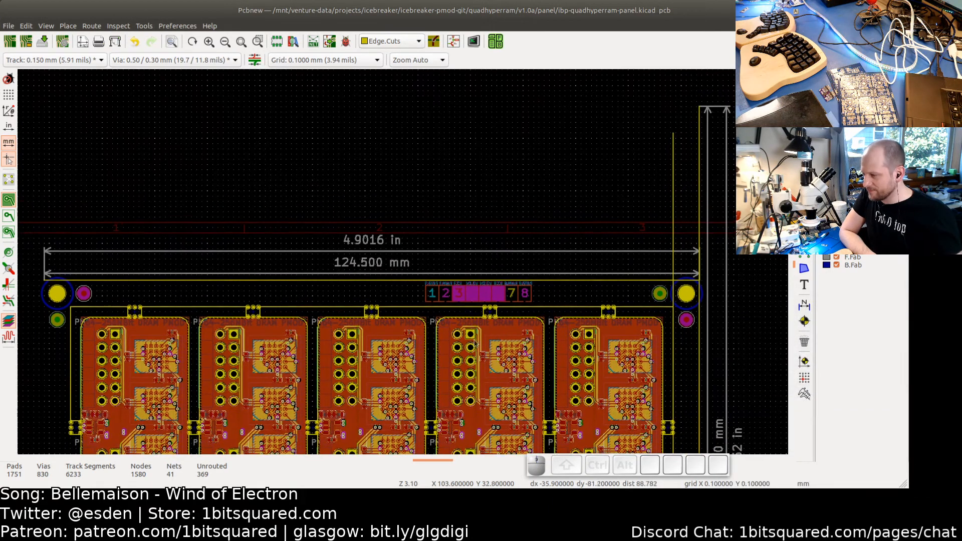
pyautogui.scroll(3, 479, 305)
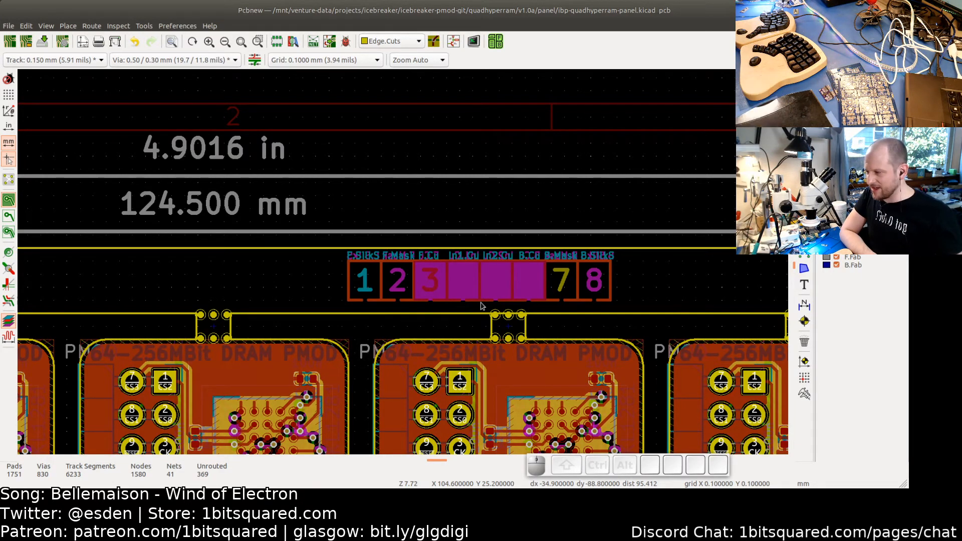
pyautogui.scroll(-3, 480, 319)
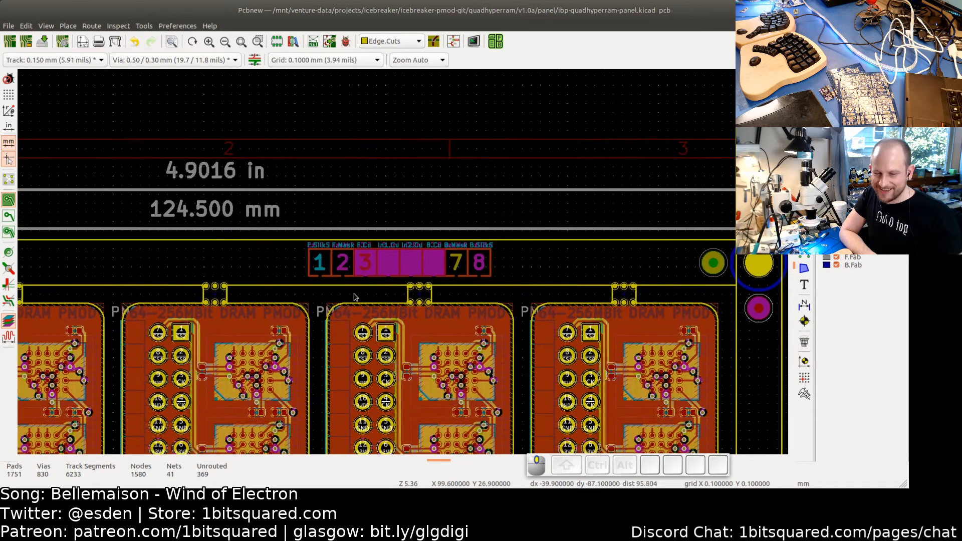
pyautogui.scroll(3, 349, 281)
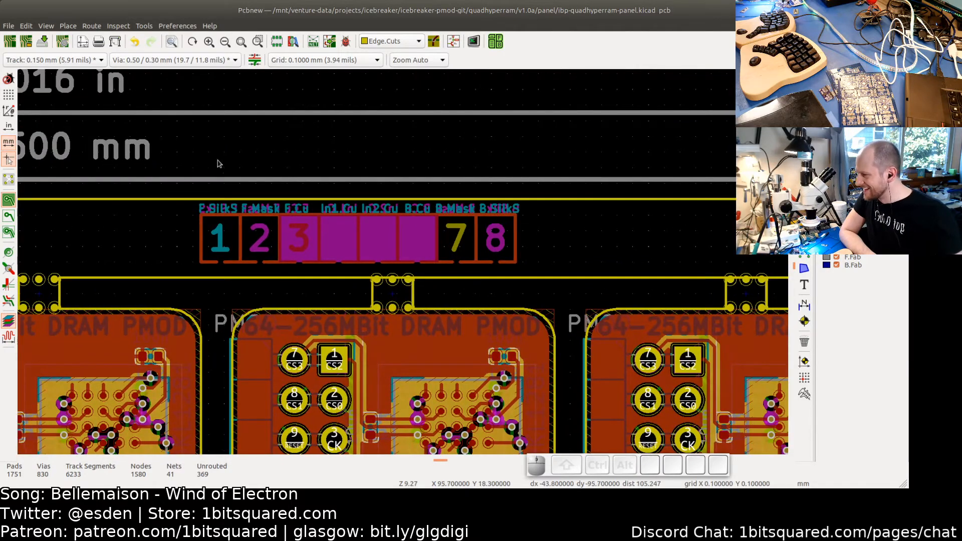
pyautogui.moveTo(187, 156); pyautogui.dragTo(542, 278)
pyautogui.scroll(1, 392, 263)
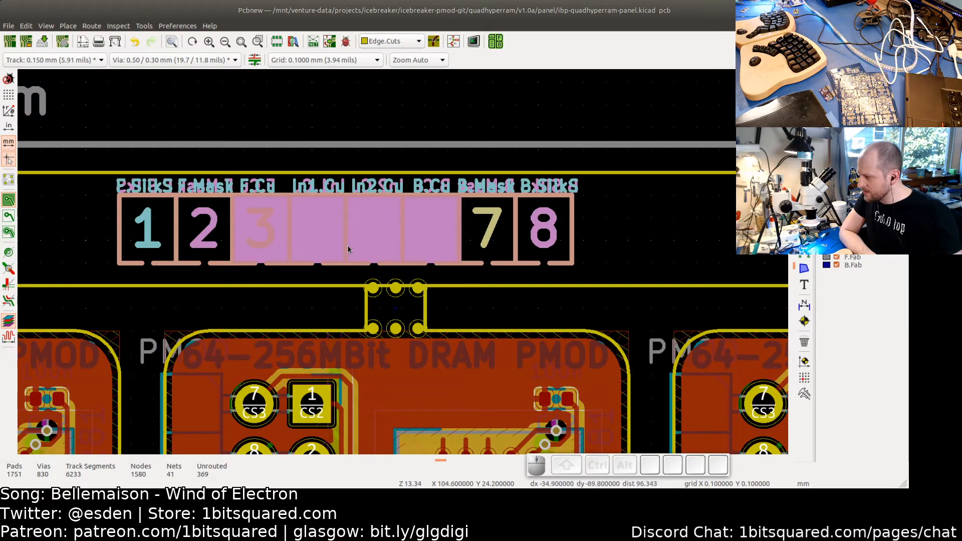
pyautogui.scroll(2, 349, 249)
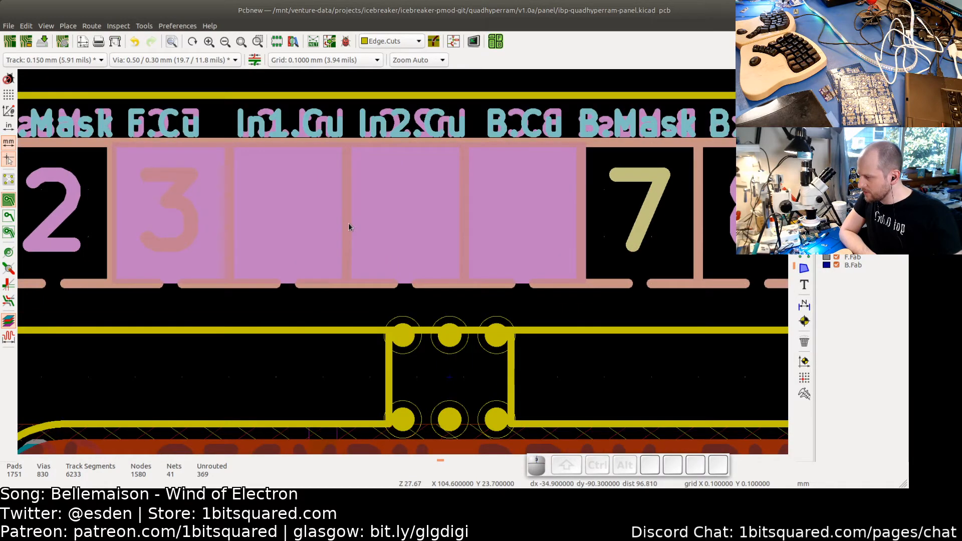
pyautogui.scroll(-6, 347, 224)
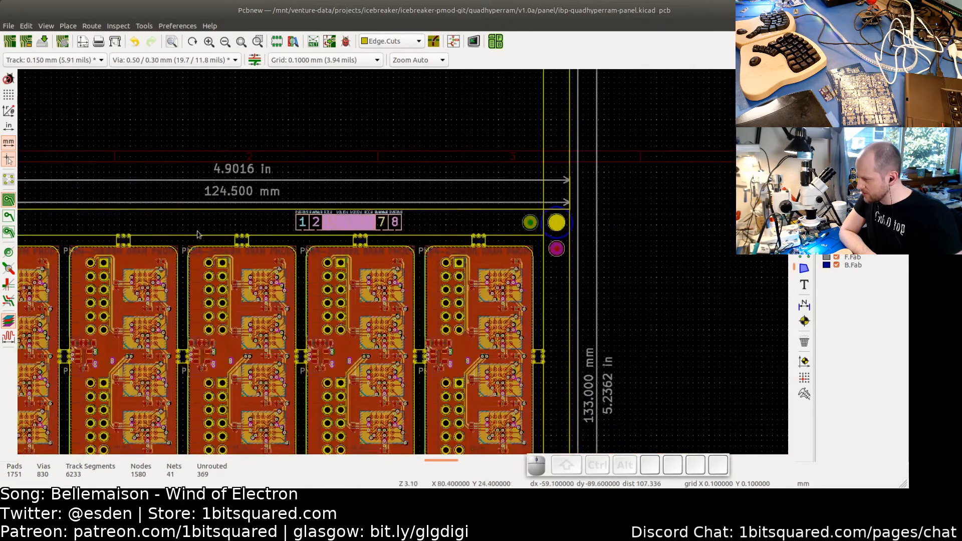
pyautogui.moveTo(231, 237); pyautogui.dragTo(359, 222, button='middle')
pyautogui.scroll(4, 359, 224)
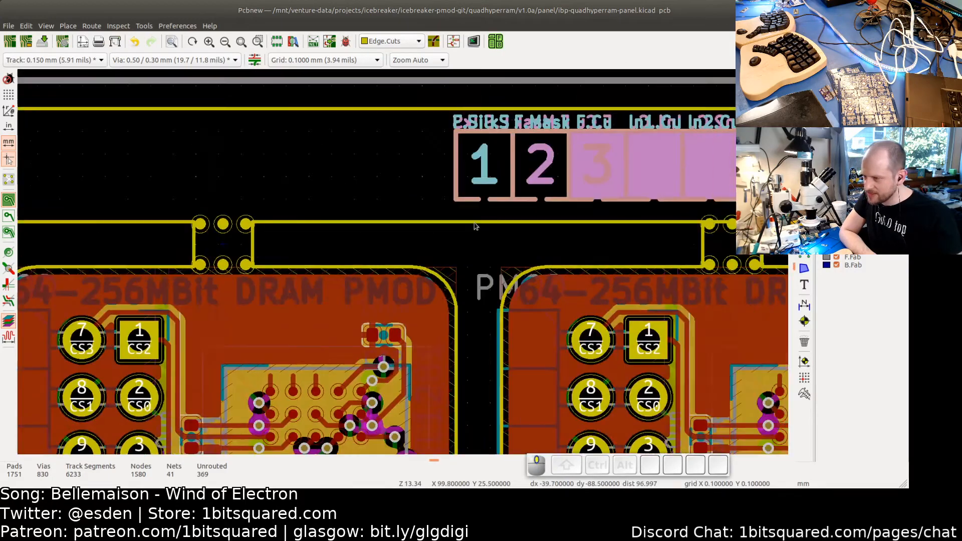
pyautogui.moveTo(578, 209); pyautogui.dragTo(466, 222, button='middle')
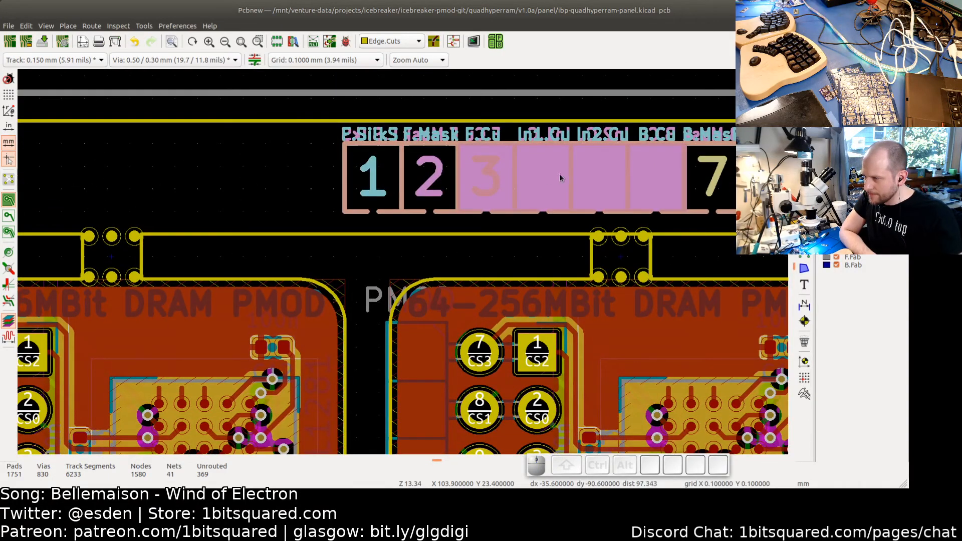
pyautogui.scroll(2, 571, 184)
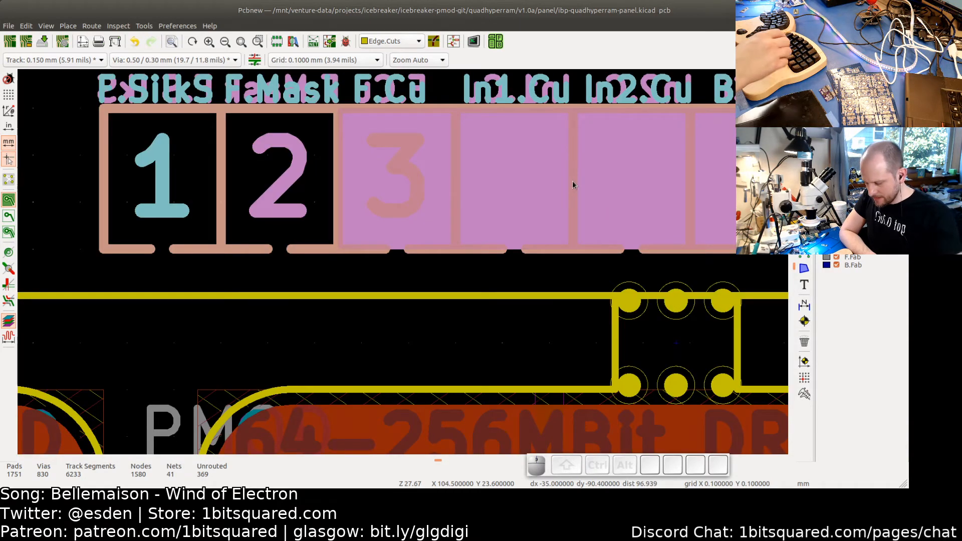
# - Move the layer-stack marker strip about 20 mm left along the top rail and place it
pyautogui.press('Left')
pyautogui.press('Left')
pyautogui.press('Left')
pyautogui.press('Left')
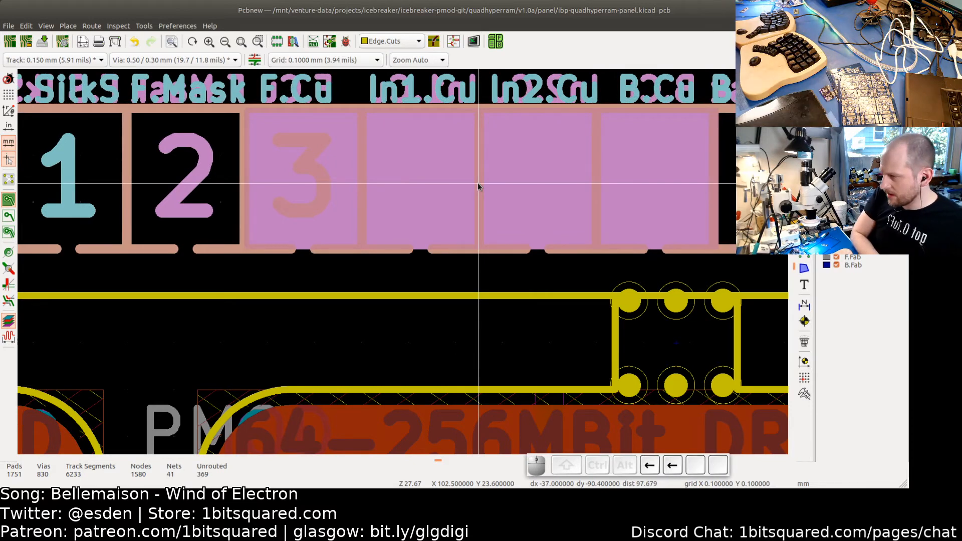
pyautogui.scroll(-4, 479, 186)
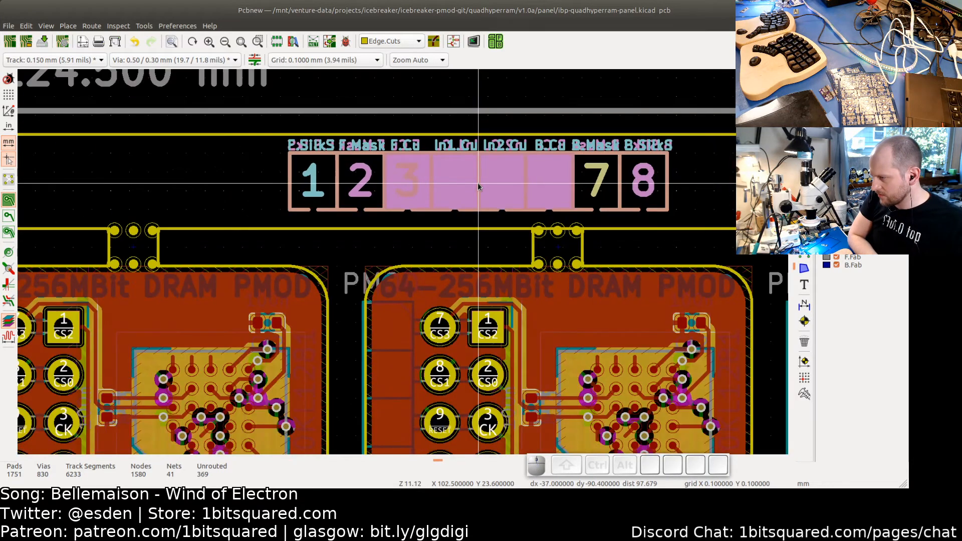
pyautogui.press('Left')
pyautogui.press('Left')
pyautogui.press('Left')
pyautogui.press('Left')
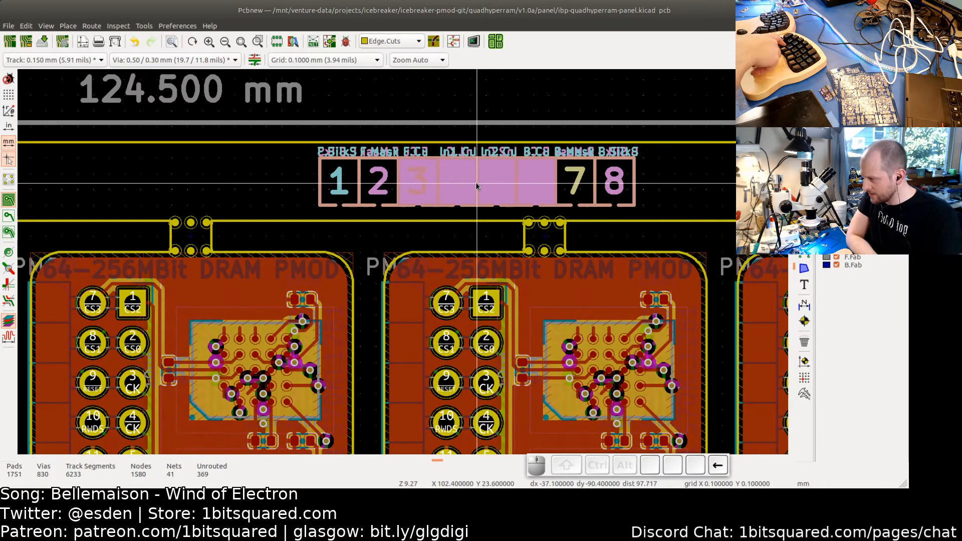
pyautogui.press('Left')
pyautogui.press('Left')
pyautogui.press('Left')
pyautogui.press('Left')
pyautogui.press('Left')
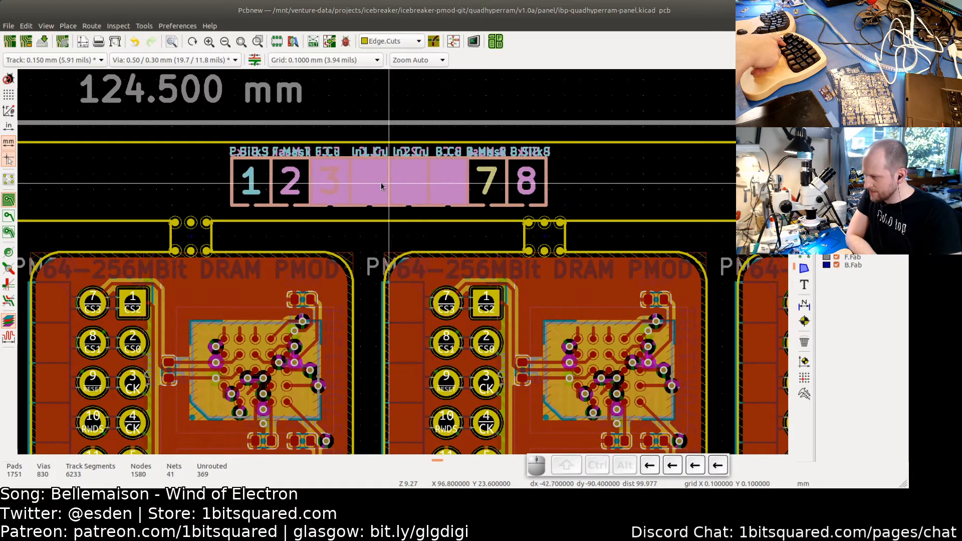
pyautogui.press('Left')
pyautogui.press('Left')
pyautogui.press('Left')
pyautogui.press('Left')
pyautogui.press('Left')
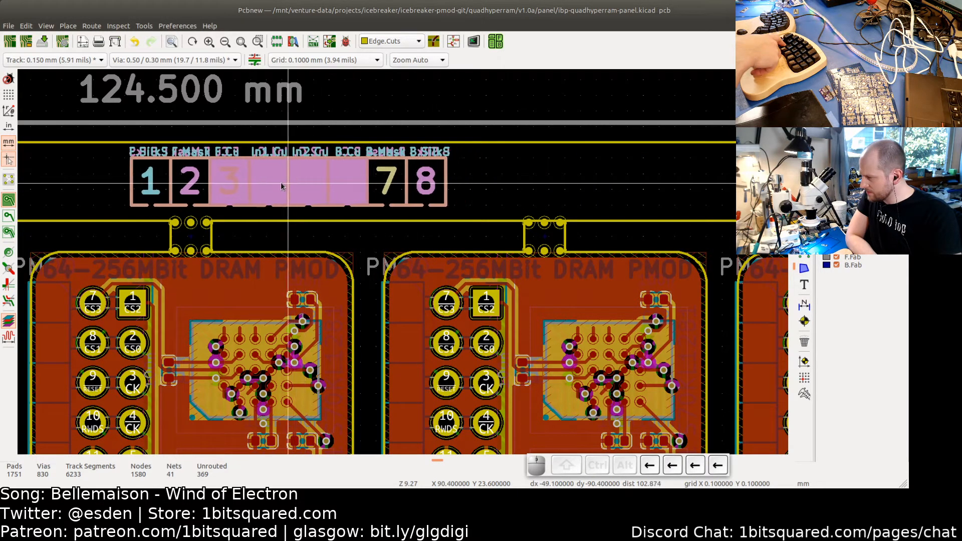
pyautogui.press('Left')
pyautogui.press('Left')
pyautogui.press('Left')
pyautogui.press('Left')
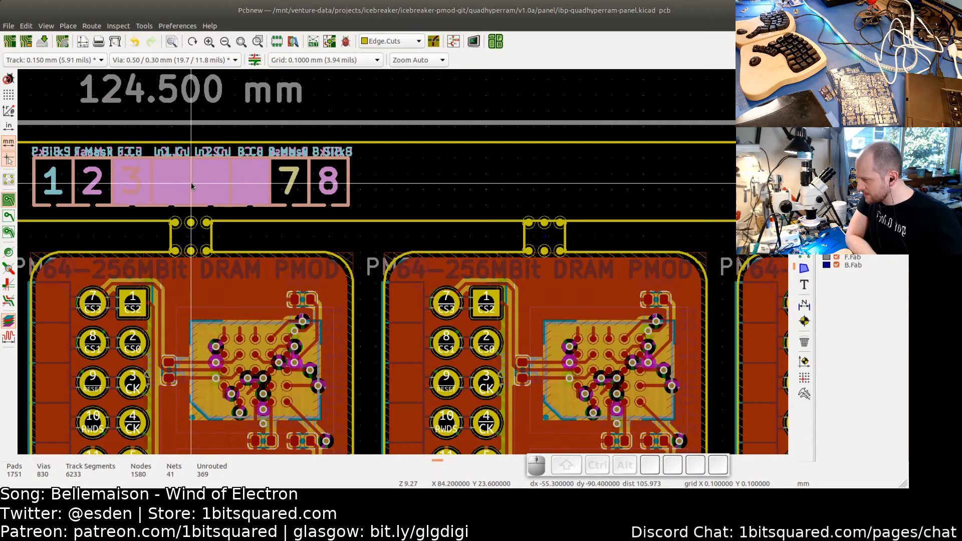
pyautogui.scroll(1, 191, 186)
pyautogui.scroll(5, 192, 187)
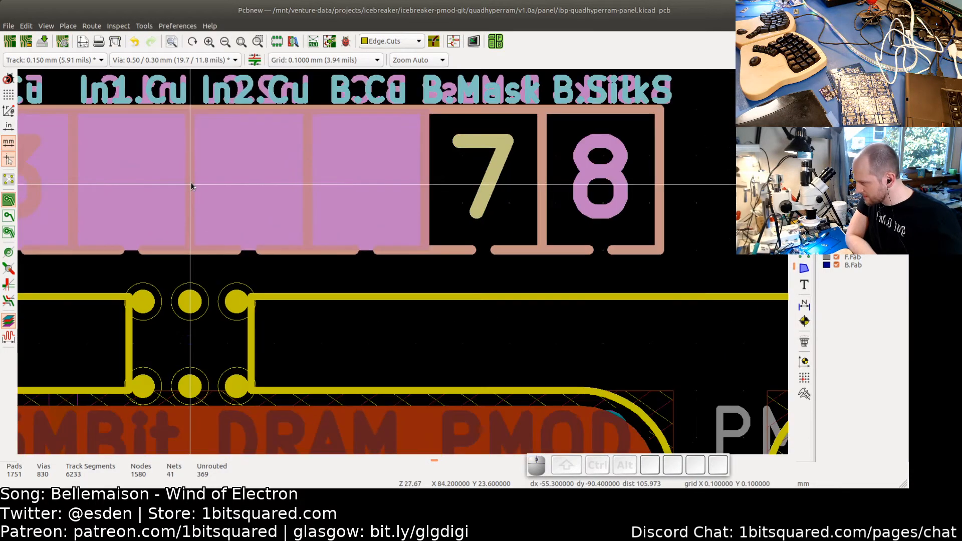
pyautogui.click(194, 192)
# - Inspect the right-side cut line and the top-right tooling hole by selecting them
pyautogui.scroll(-6, 283, 313)
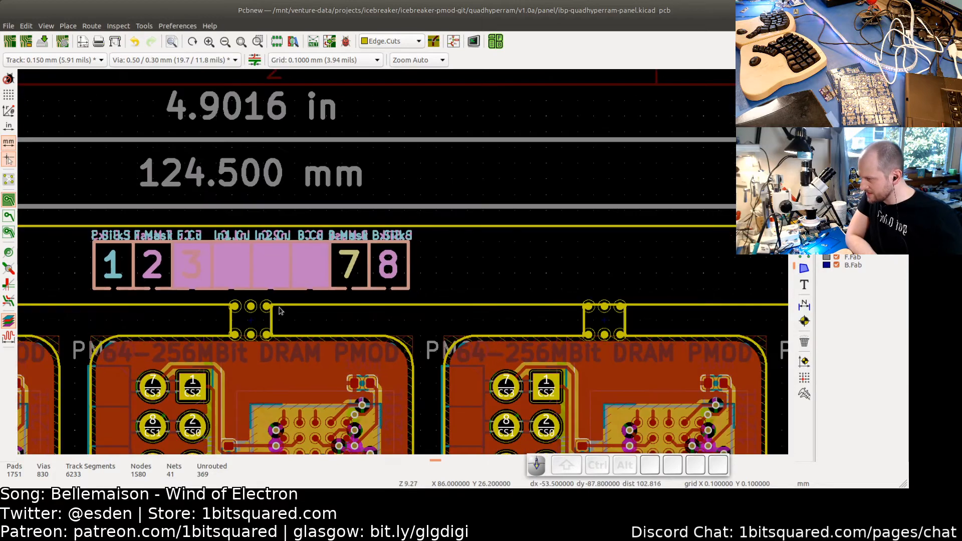
pyautogui.scroll(-6, 271, 296)
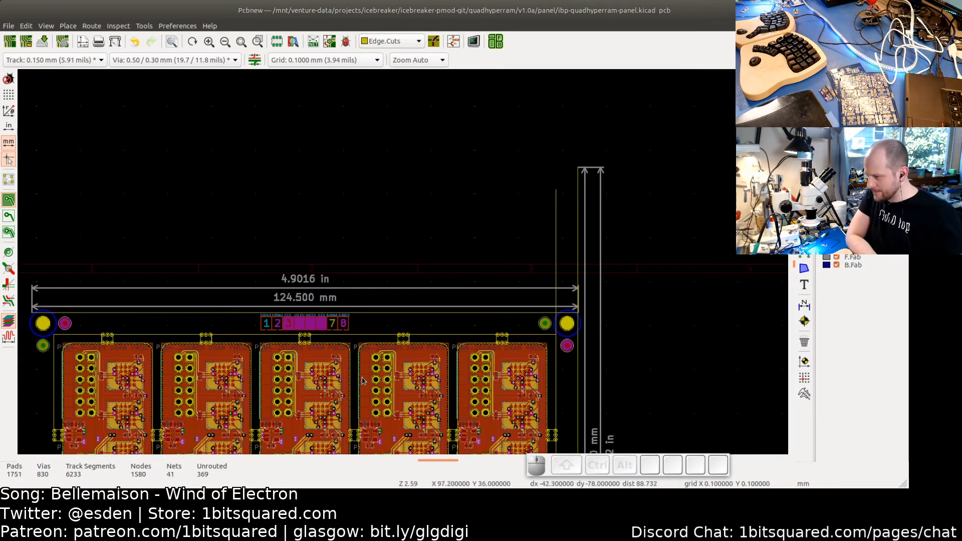
pyautogui.moveTo(236, 287); pyautogui.dragTo(94, 252, button='middle')
pyautogui.scroll(2, 333, 216)
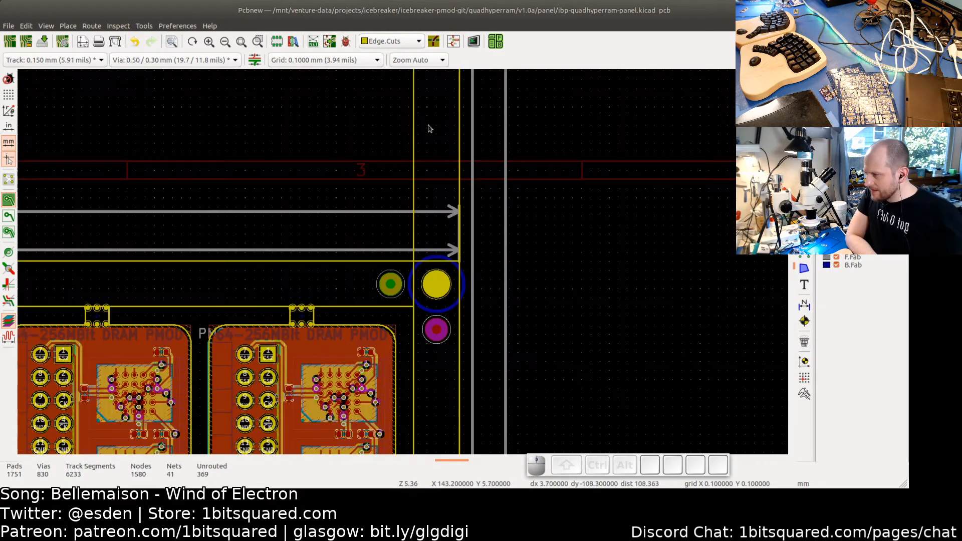
pyautogui.moveTo(425, 153); pyautogui.dragTo(386, 346, button='middle')
pyautogui.scroll(5, 371, 253)
pyautogui.click(386, 241)
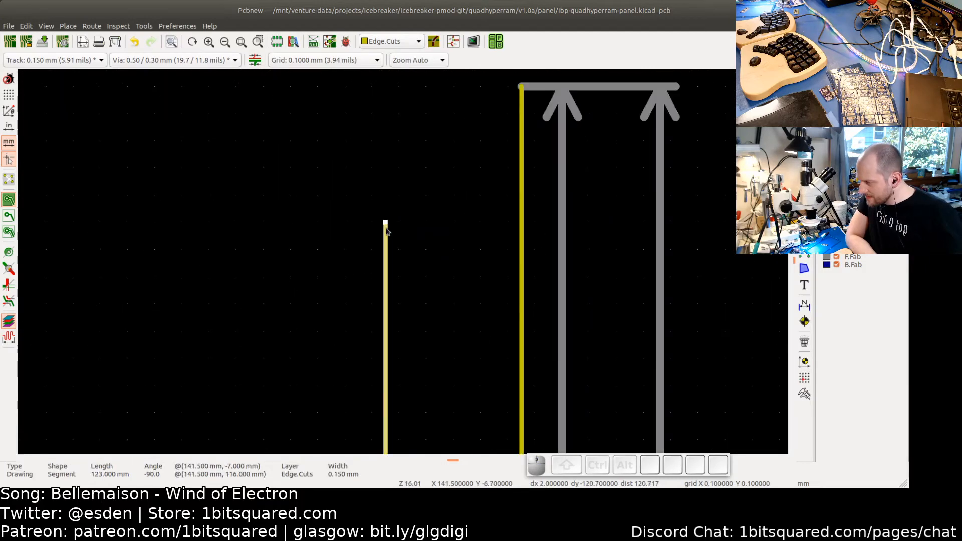
pyautogui.moveTo(382, 287)
pyautogui.mouseDown()
pyautogui.moveTo(388, 489)
pyautogui.moveTo(398, 455)
pyautogui.moveTo(399, 468)
pyautogui.moveTo(378, 389)
pyautogui.moveTo(396, 294)
pyautogui.mouseUp()
pyautogui.scroll(3, 383, 379)
pyautogui.scroll(1, 386, 370)
pyautogui.click(356, 342)
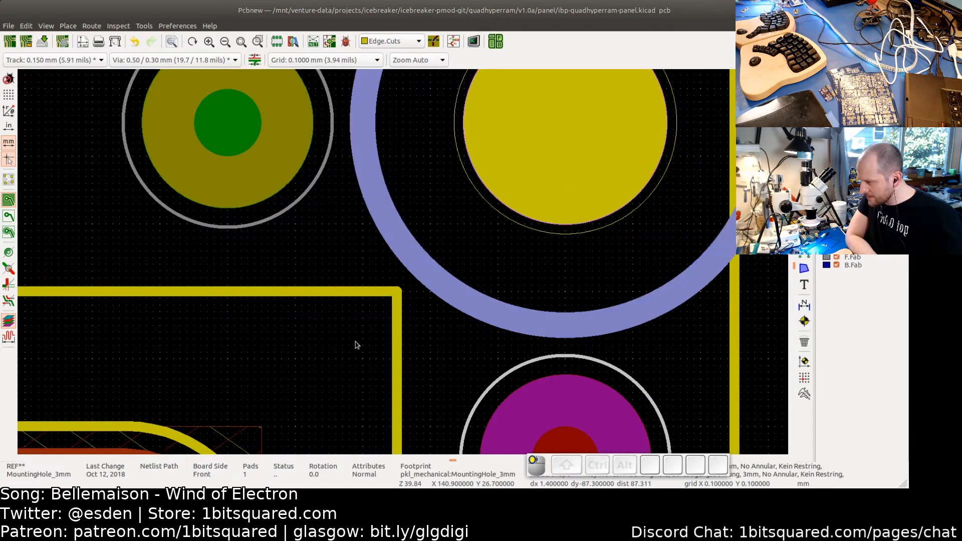
pyautogui.scroll(-8, 365, 348)
pyautogui.scroll(-4, 365, 349)
pyautogui.click(471, 296)
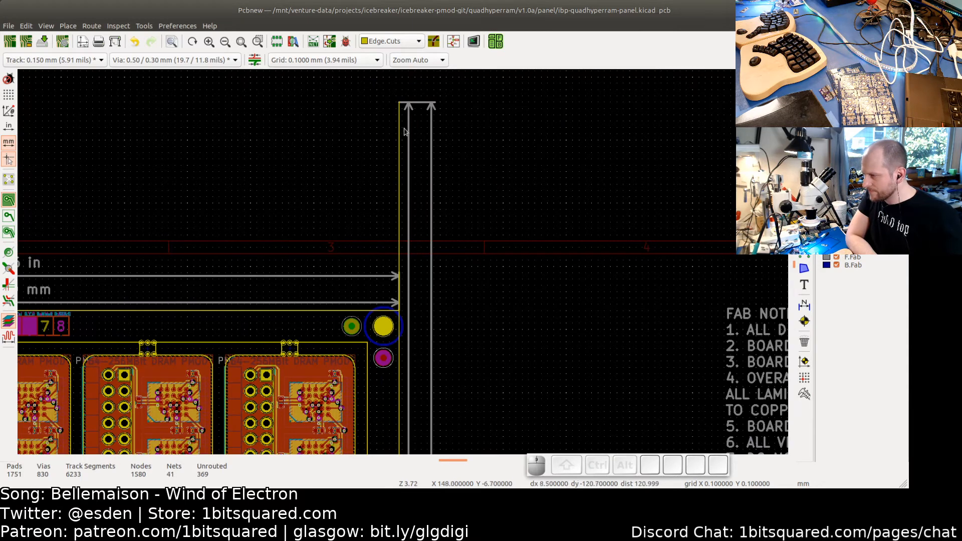
pyautogui.scroll(-4, 458, 365)
pyautogui.moveTo(385, 391); pyautogui.dragTo(439, 215, button='middle')
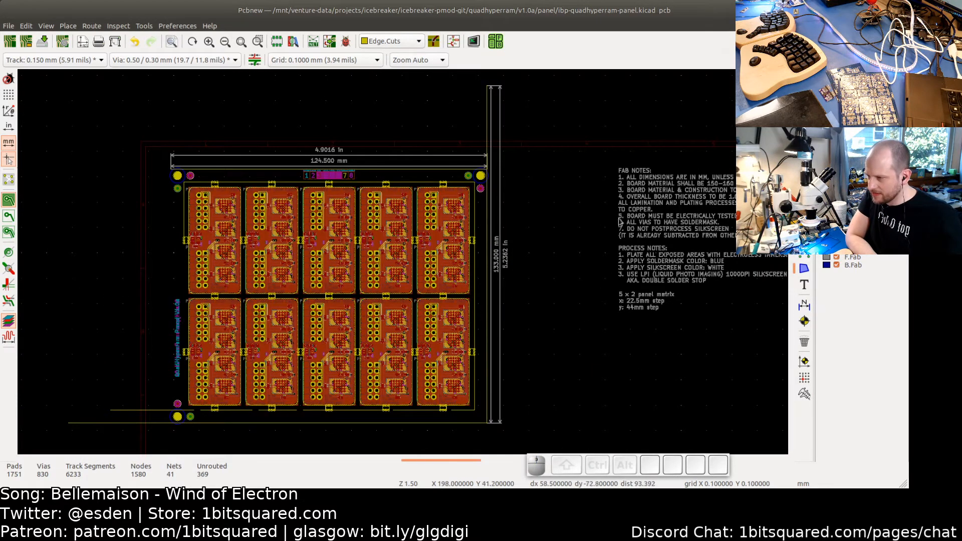
# - Move the fab notes text block about 40 mm left, closer to the panel's right edge
pyautogui.click(628, 192)
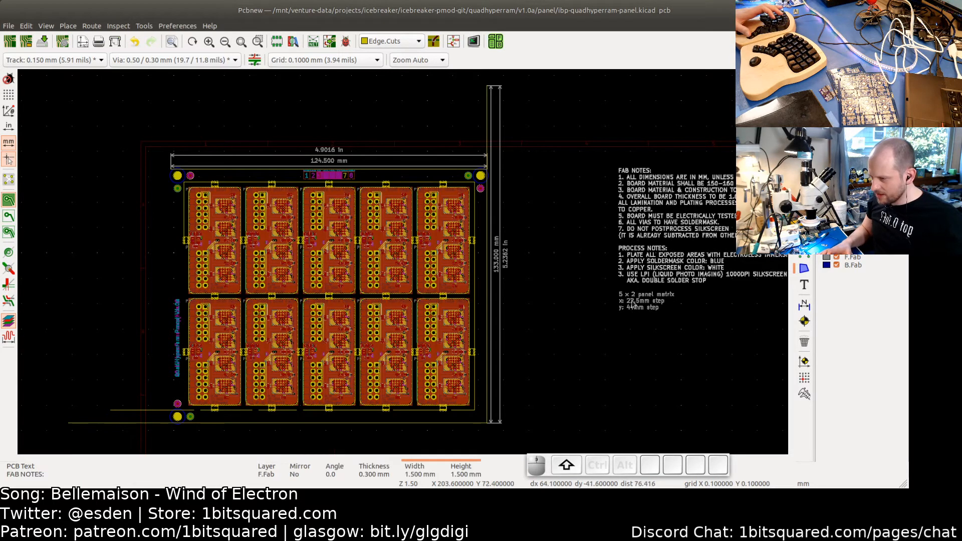
pyautogui.press('Escape')
pyautogui.scroll(3, 624, 181)
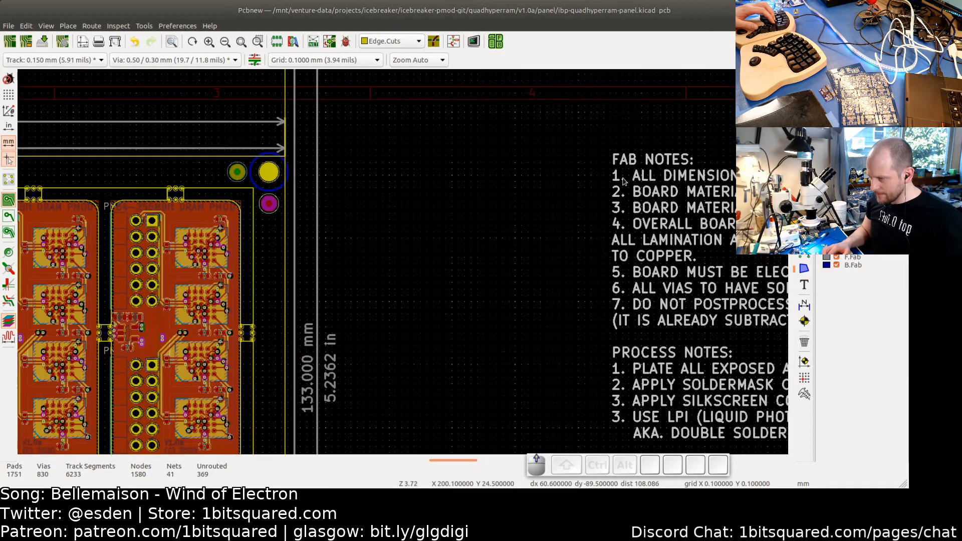
pyautogui.moveTo(624, 182); pyautogui.dragTo(365, 181, button='middle')
pyautogui.moveTo(364, 184); pyautogui.dragTo(367, 186)
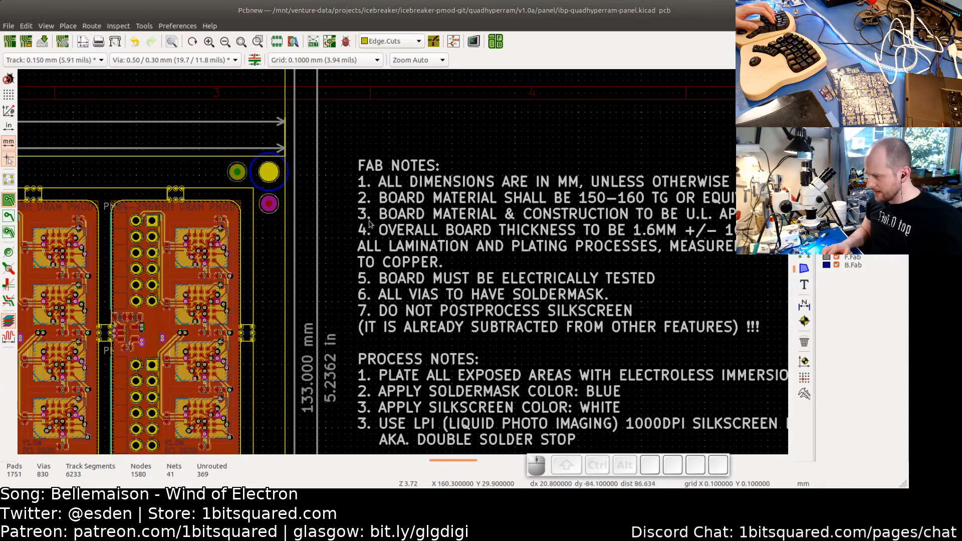
# - Shorten the right-hand board-outline line so its top end meets the panel's top edge
pyautogui.scroll(-3, 351, 290)
pyautogui.scroll(3, 441, 303)
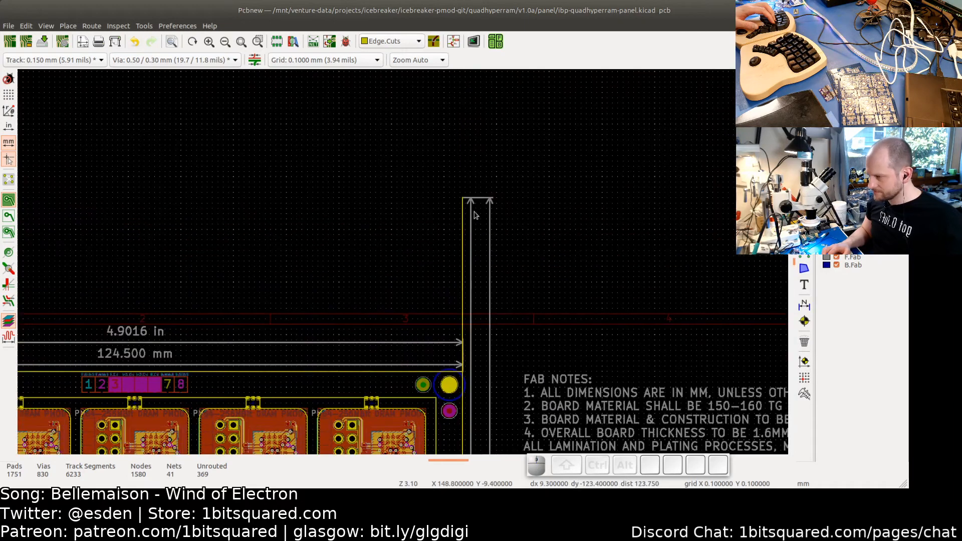
pyautogui.scroll(3, 470, 208)
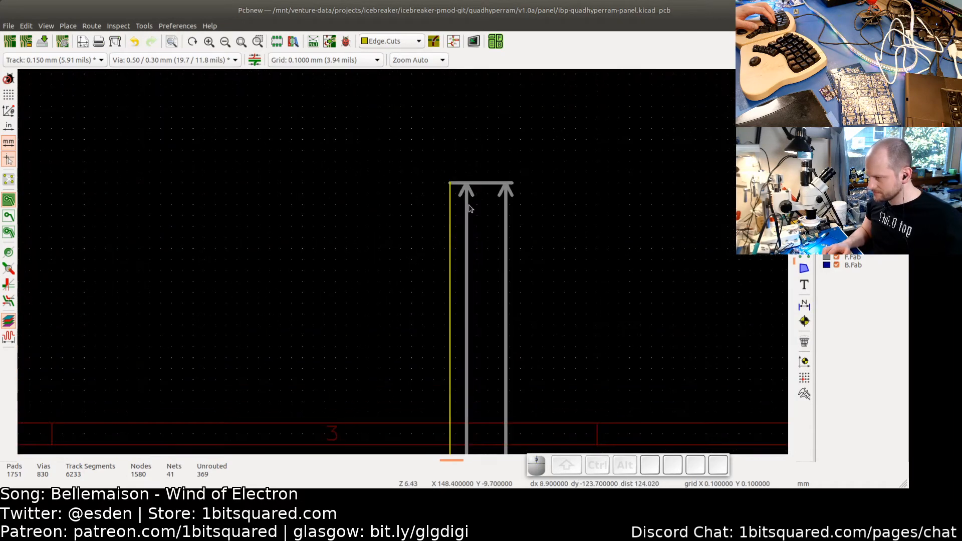
pyautogui.click(449, 185)
pyautogui.moveTo(450, 184); pyautogui.dragTo(447, 269)
pyautogui.scroll(-3, 450, 369)
pyautogui.scroll(5, 449, 342)
pyautogui.scroll(2, 453, 275)
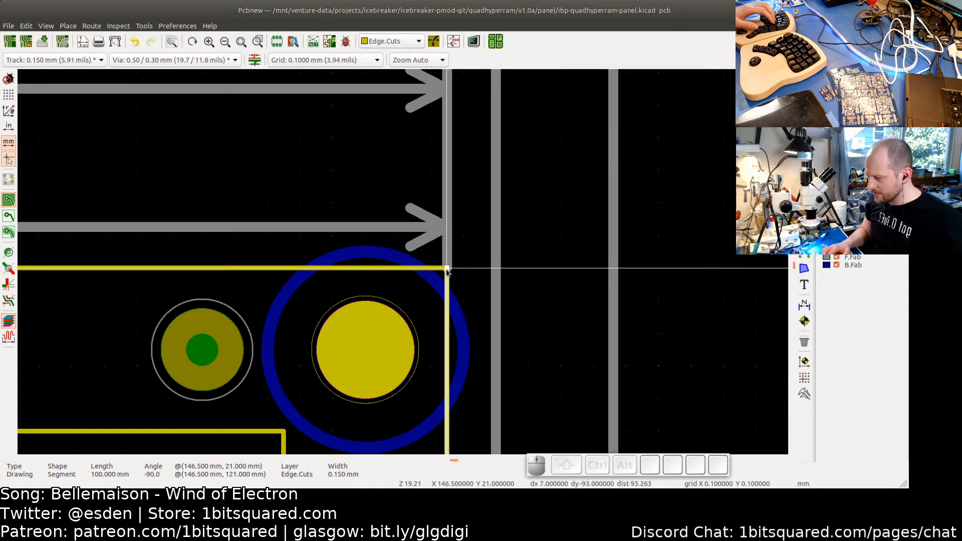
# - Move the inner vertical dimension's top point down to the panel's top edge
pyautogui.click(478, 283)
pyautogui.scroll(-9, 478, 286)
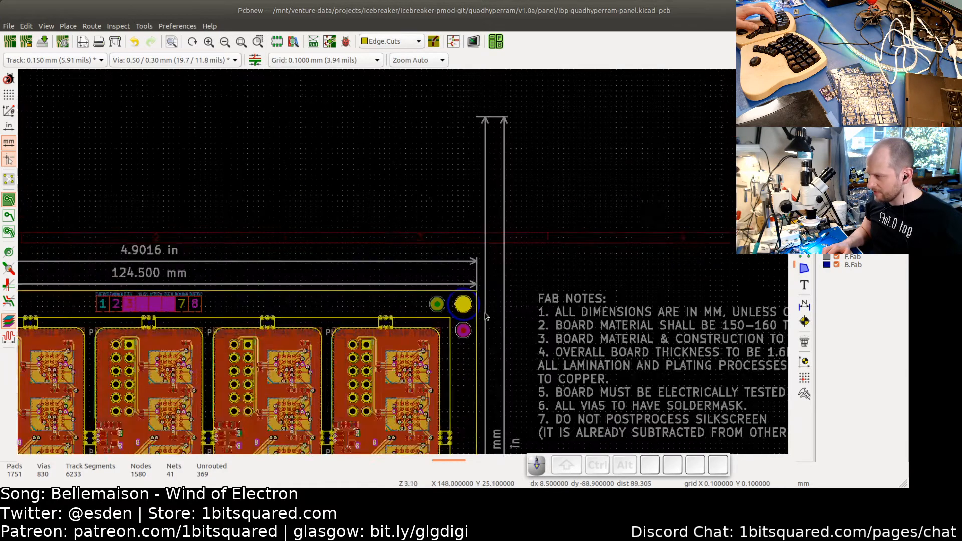
pyautogui.scroll(2, 521, 231)
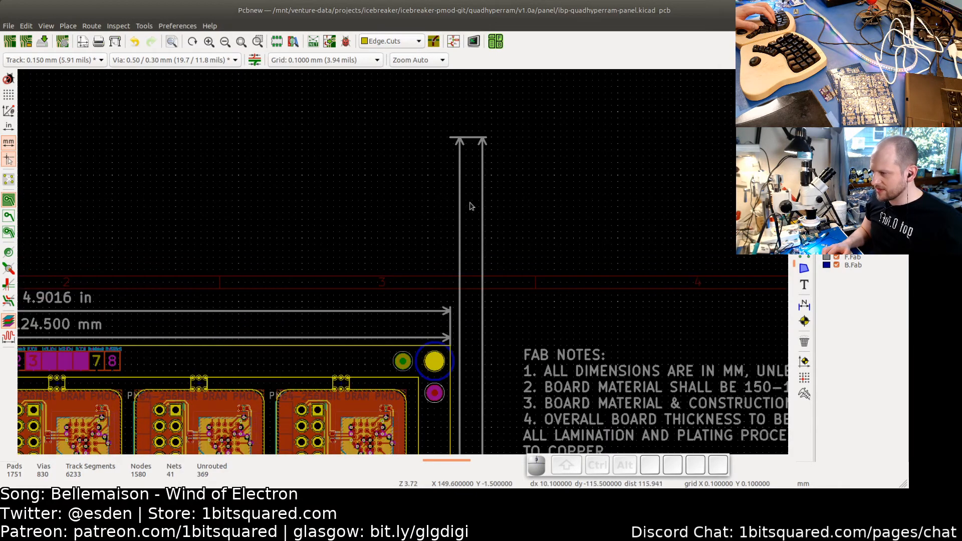
pyautogui.moveTo(569, 216); pyautogui.dragTo(595, 222, button='middle')
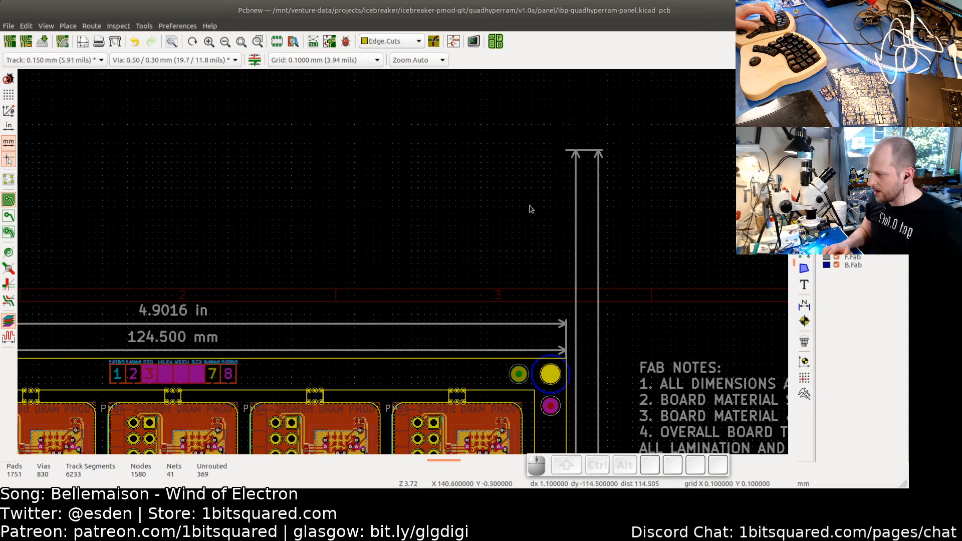
pyautogui.scroll(3, 522, 211)
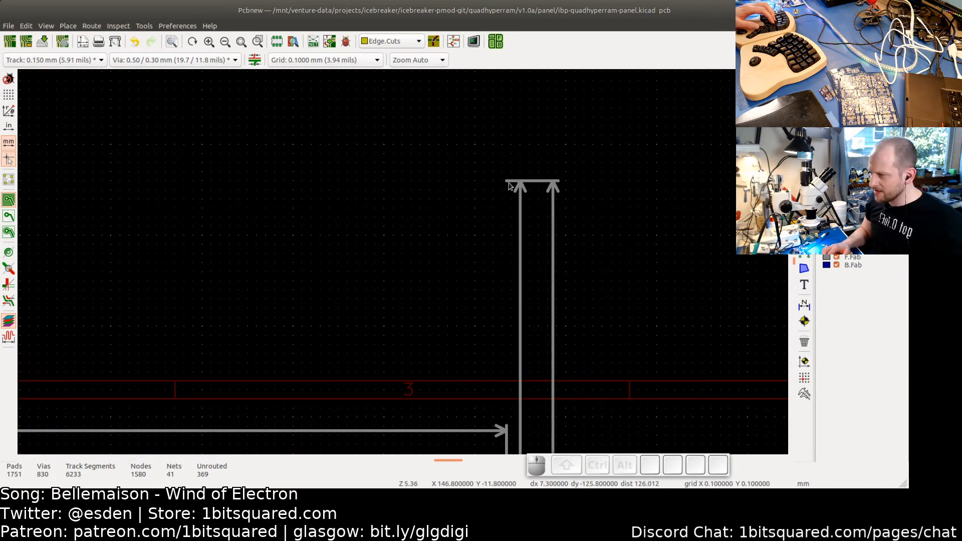
pyautogui.click(509, 186)
pyautogui.click(520, 197)
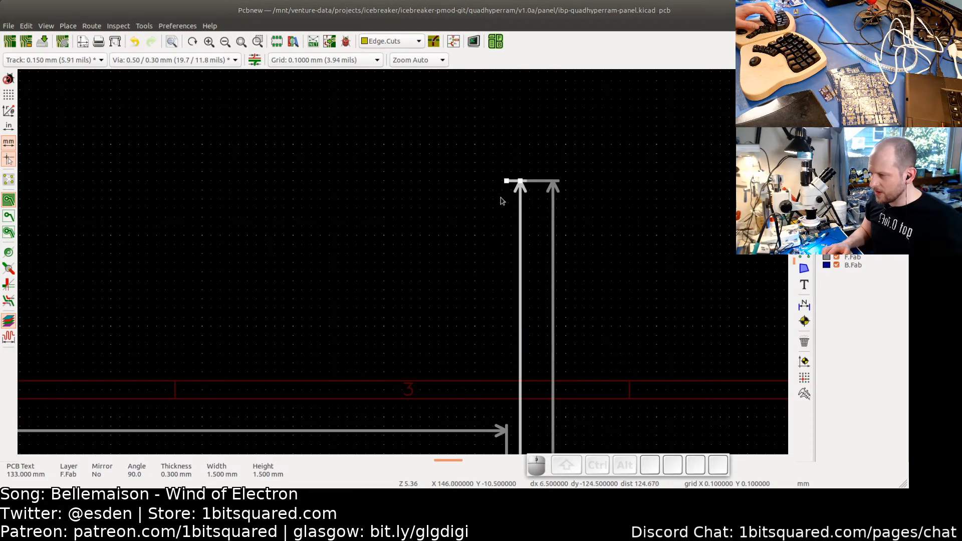
pyautogui.moveTo(507, 181)
pyautogui.mouseDown()
pyautogui.moveTo(494, 467)
pyautogui.moveTo(507, 199)
pyautogui.mouseUp()
pyautogui.scroll(3, 507, 351)
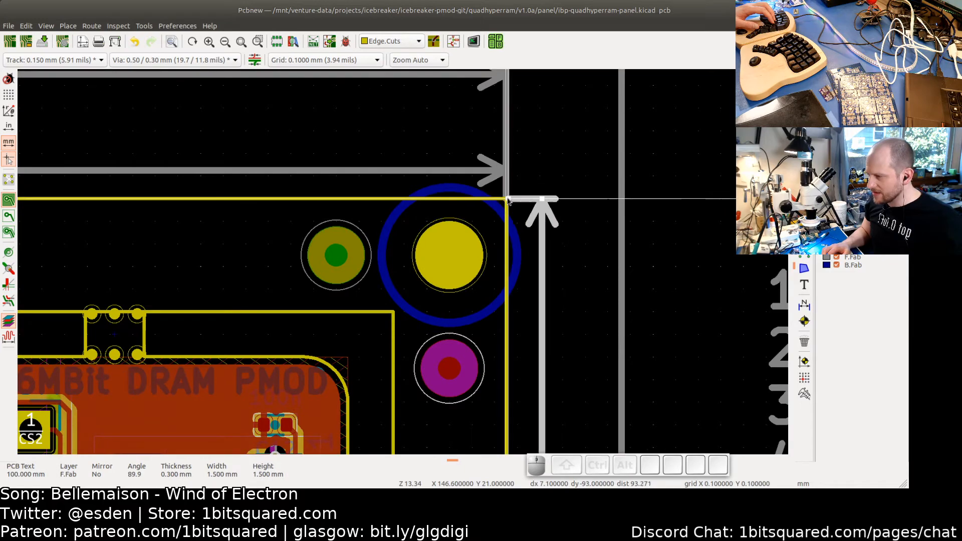
pyautogui.press('Escape')
# - Move the outer vertical dimension's top point down to the panel's top edge as well
pyautogui.scroll(-3, 577, 220)
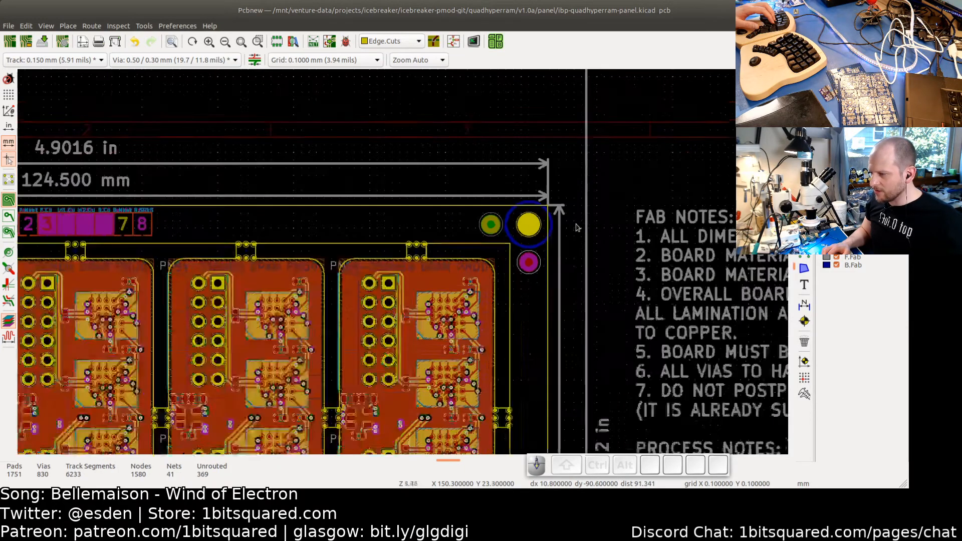
pyautogui.scroll(-3, 576, 228)
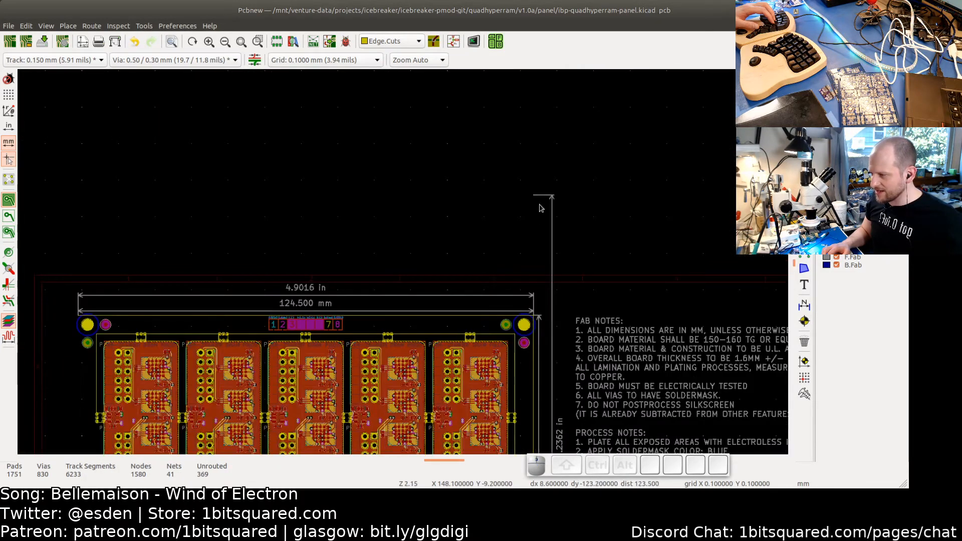
pyautogui.scroll(3, 540, 205)
pyautogui.click(530, 177)
pyautogui.moveTo(521, 176); pyautogui.dragTo(522, 326)
pyautogui.scroll(4, 516, 367)
pyautogui.scroll(2, 531, 351)
pyautogui.click(594, 285)
pyautogui.scroll(-4, 593, 285)
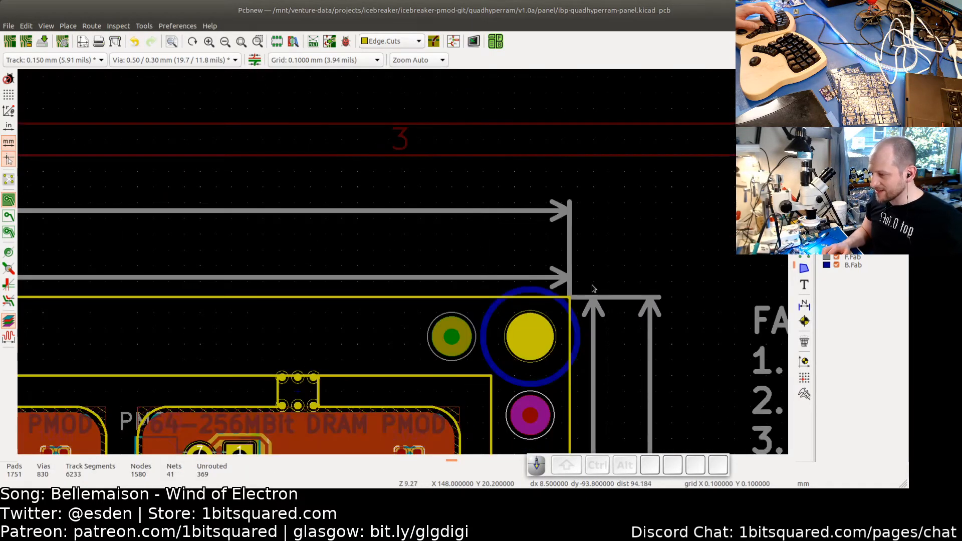
pyautogui.scroll(-4, 593, 288)
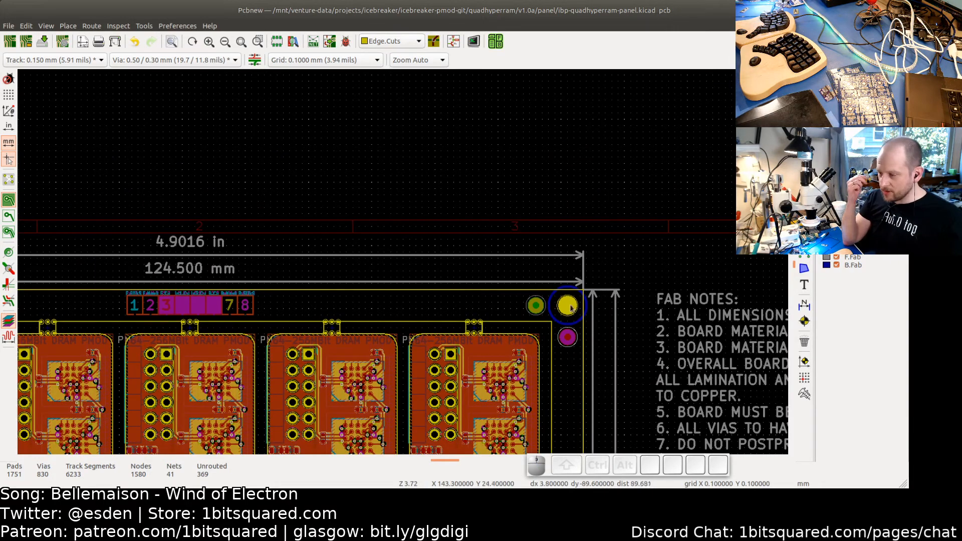
pyautogui.scroll(-5, 569, 308)
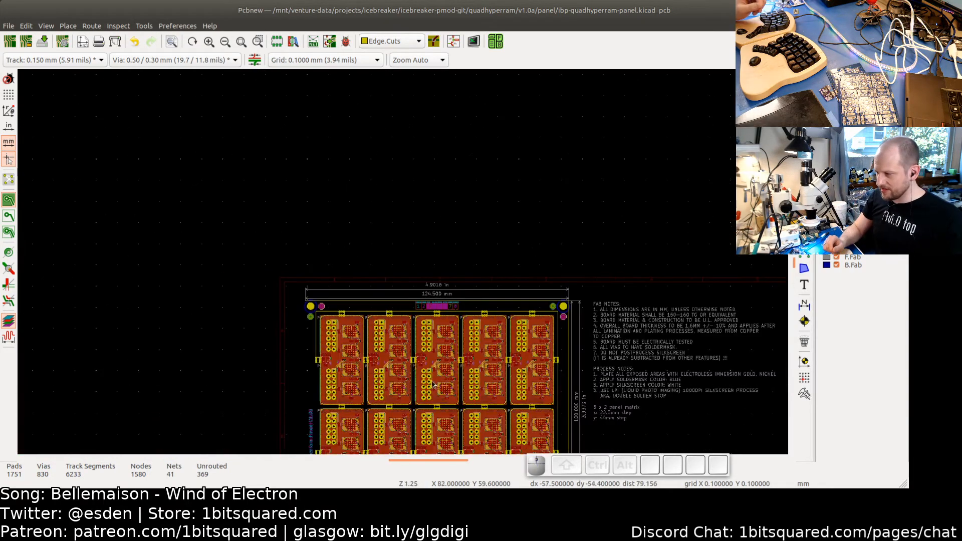
# - Extend the short bottom-right outline segment left so it closes the gap to the nearest tab
pyautogui.moveTo(433, 385); pyautogui.dragTo(450, 267, button='middle')
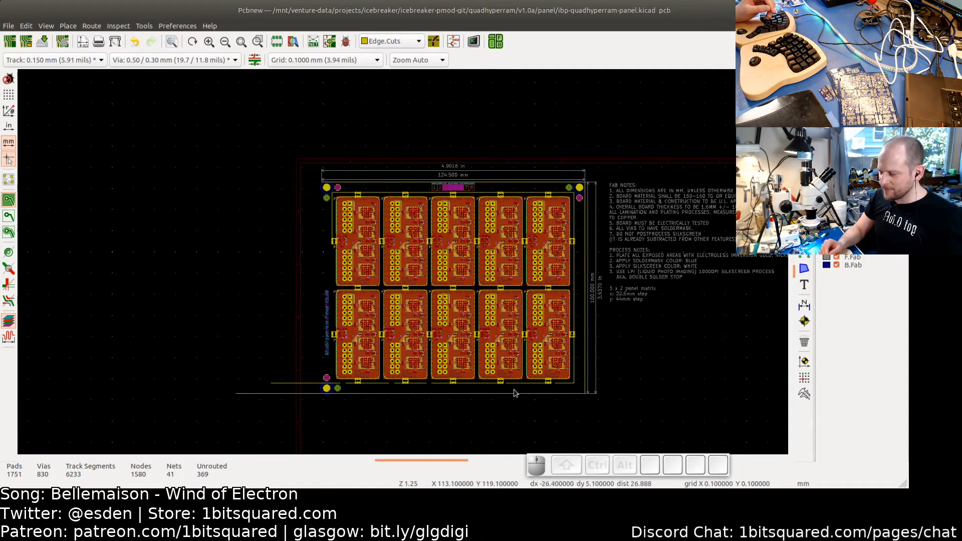
pyautogui.scroll(1, 374, 421)
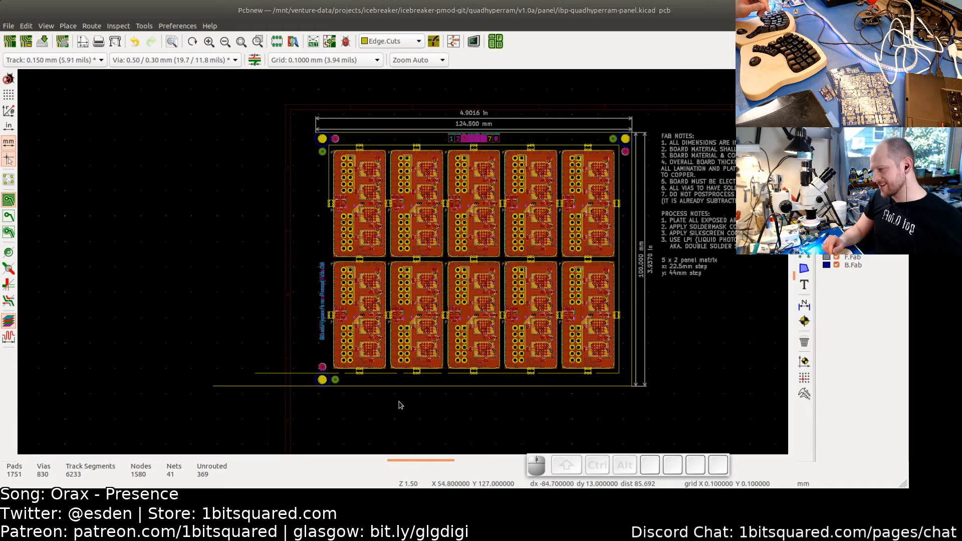
pyautogui.scroll(1, 399, 406)
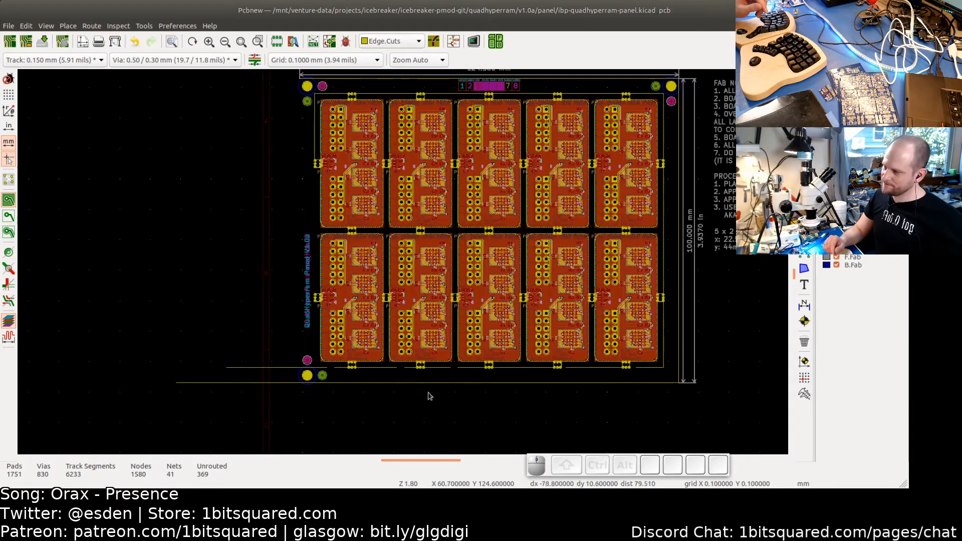
pyautogui.moveTo(436, 398); pyautogui.dragTo(387, 413, button='middle')
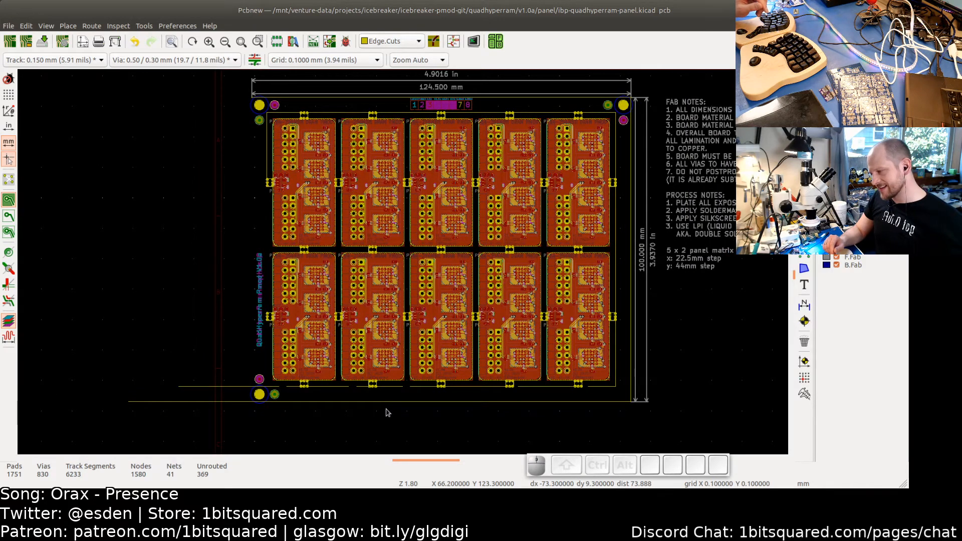
pyautogui.scroll(1, 386, 413)
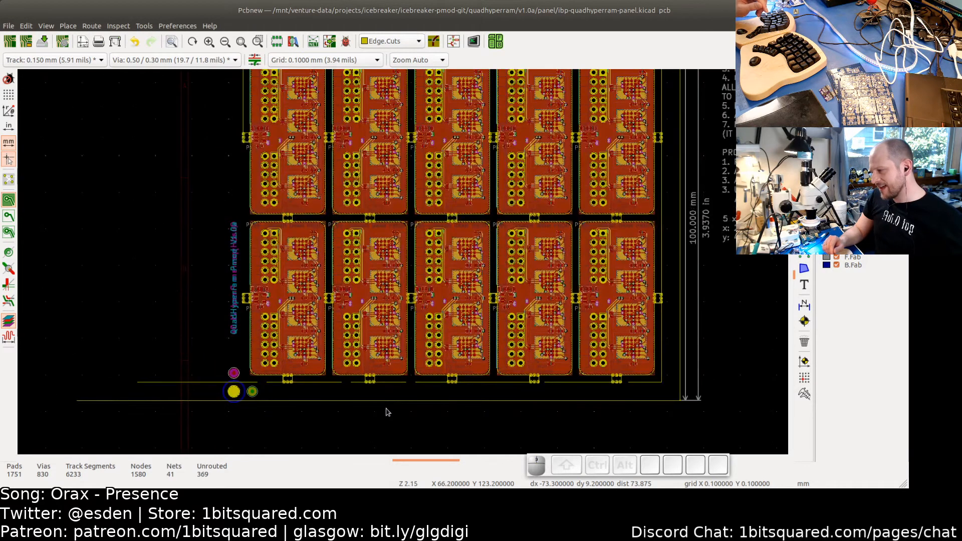
pyautogui.scroll(1, 532, 412)
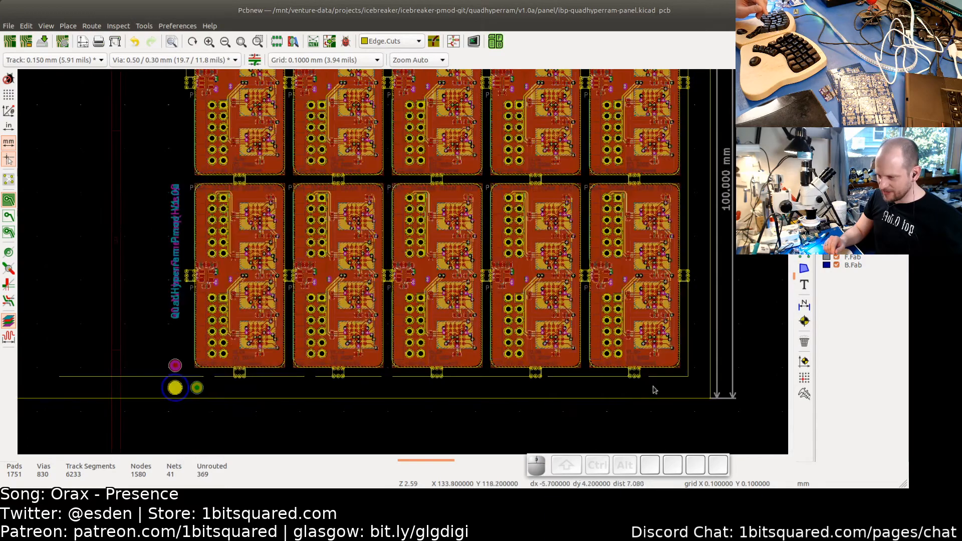
pyautogui.moveTo(648, 387); pyautogui.dragTo(491, 390, button='middle')
pyautogui.scroll(6, 504, 391)
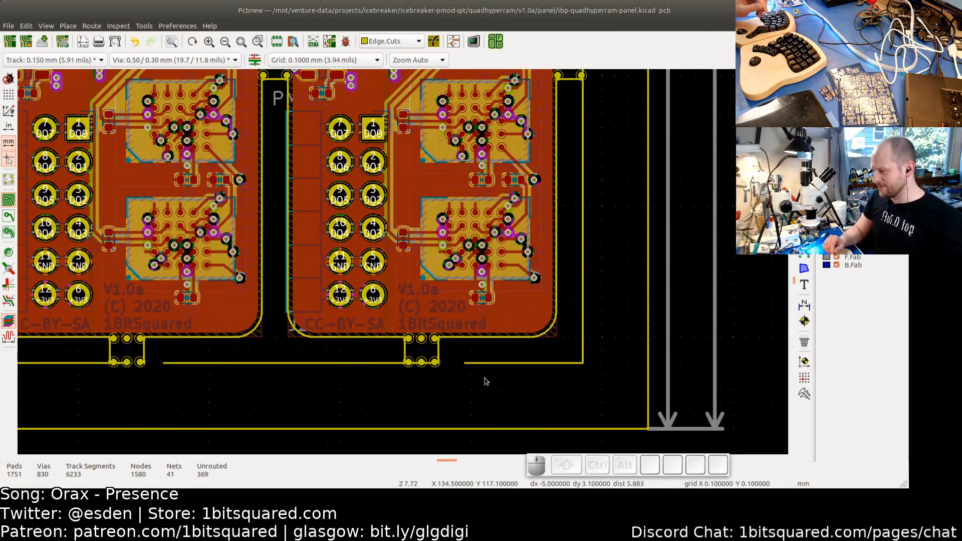
pyautogui.scroll(4, 479, 381)
pyautogui.click(463, 347)
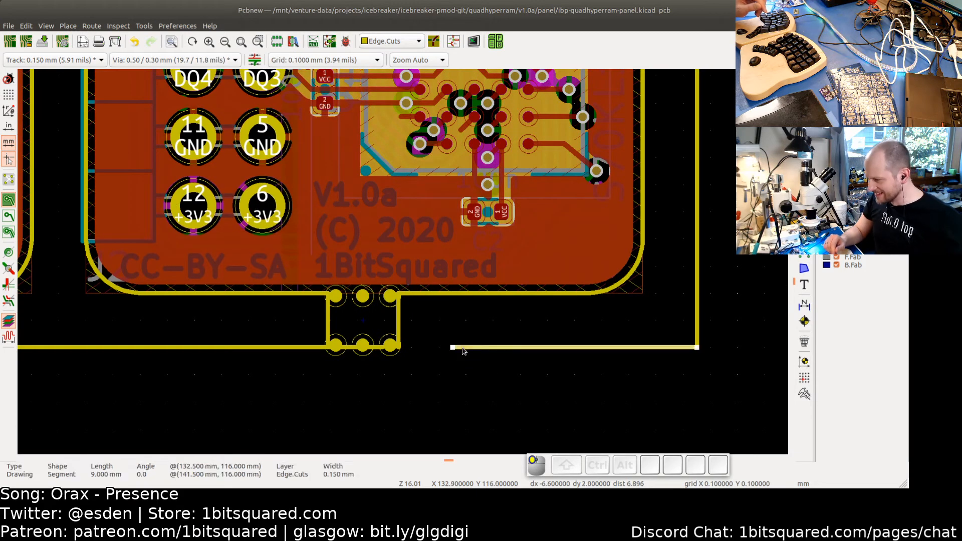
pyautogui.scroll(5, 452, 346)
pyautogui.moveTo(452, 342); pyautogui.dragTo(142, 342)
pyautogui.click(271, 343)
pyautogui.click(212, 404)
# - Switch the board display modes and inspect the lower-right boards, tabs and rail up close
pyautogui.scroll(-6, 215, 405)
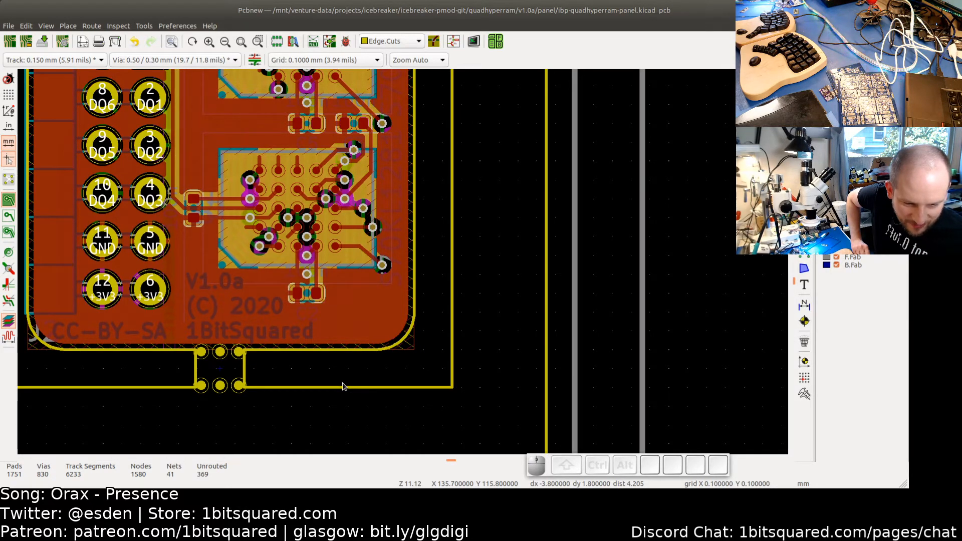
pyautogui.scroll(-2, 343, 386)
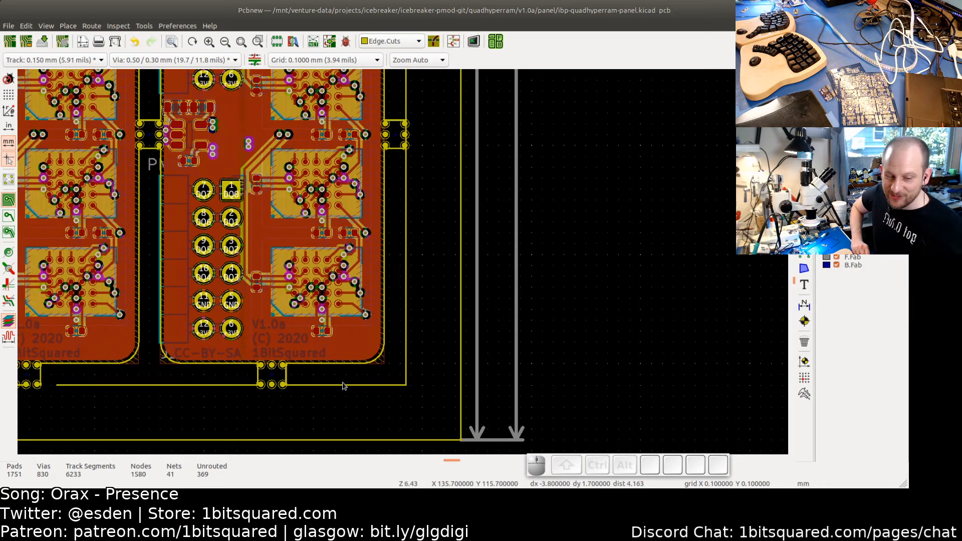
pyautogui.scroll(-2, 356, 391)
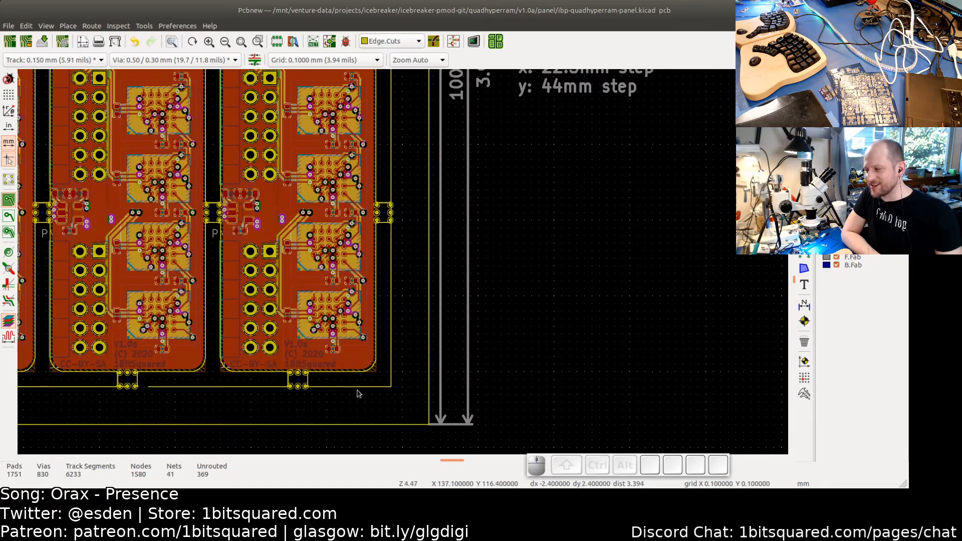
pyautogui.scroll(1, 480, 385)
pyautogui.moveTo(466, 383); pyautogui.dragTo(479, 382, button='middle')
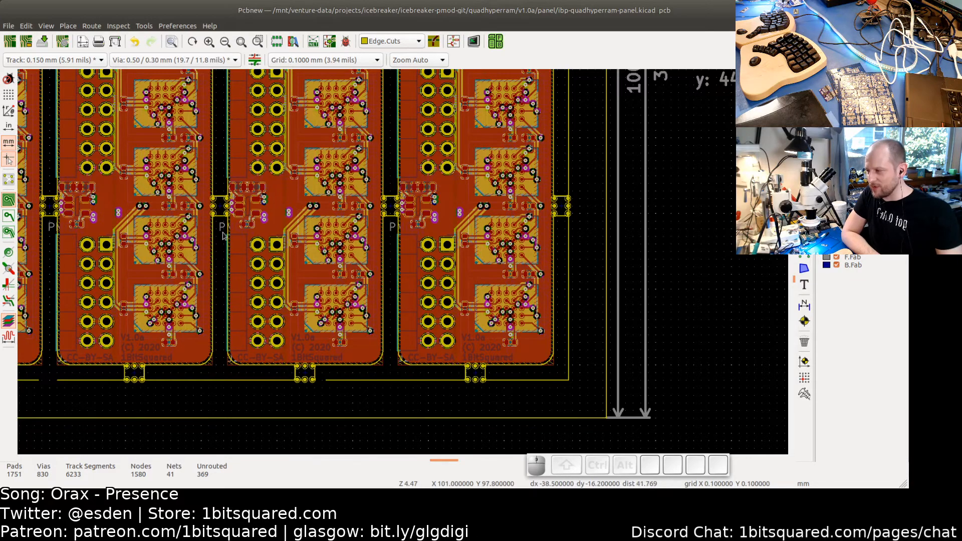
pyautogui.click(8, 181)
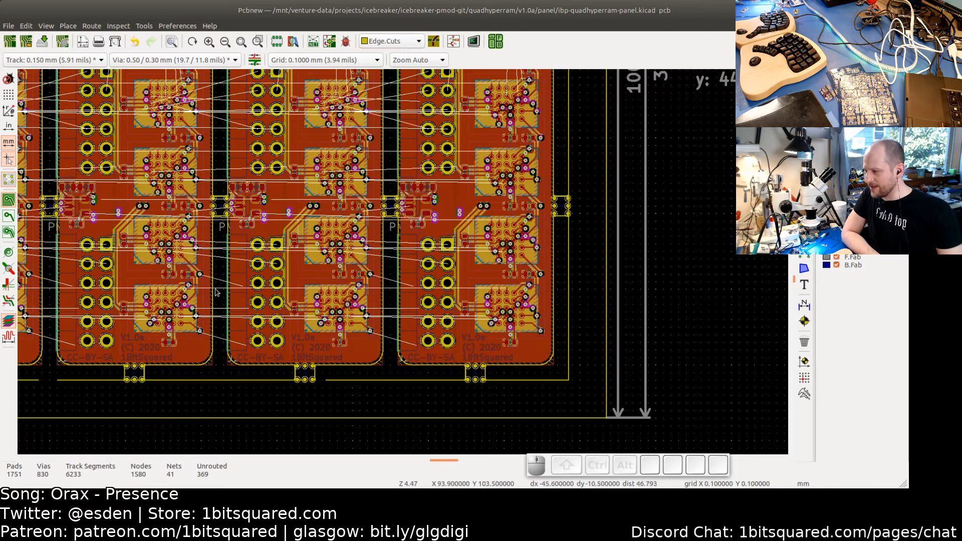
pyautogui.click(8, 182)
pyautogui.click(9, 216)
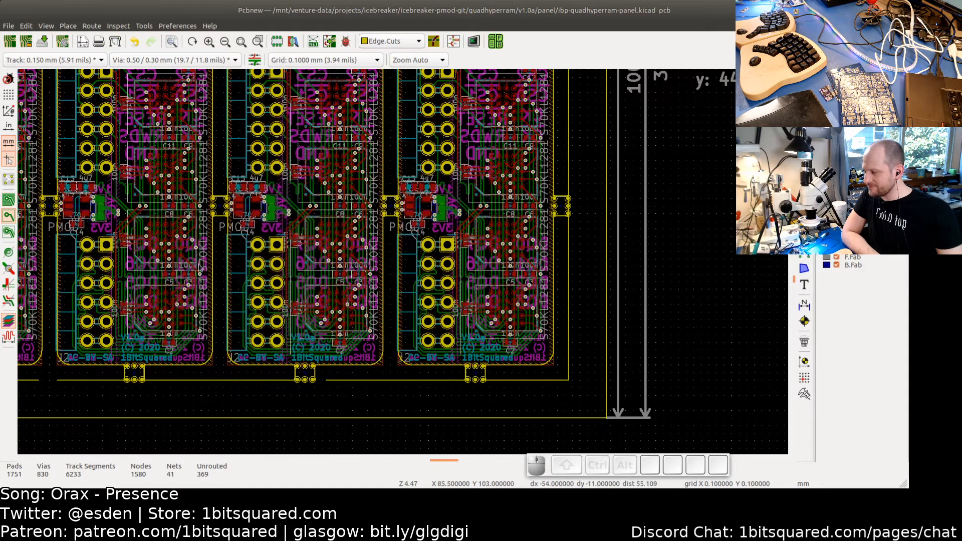
pyautogui.scroll(3, 420, 264)
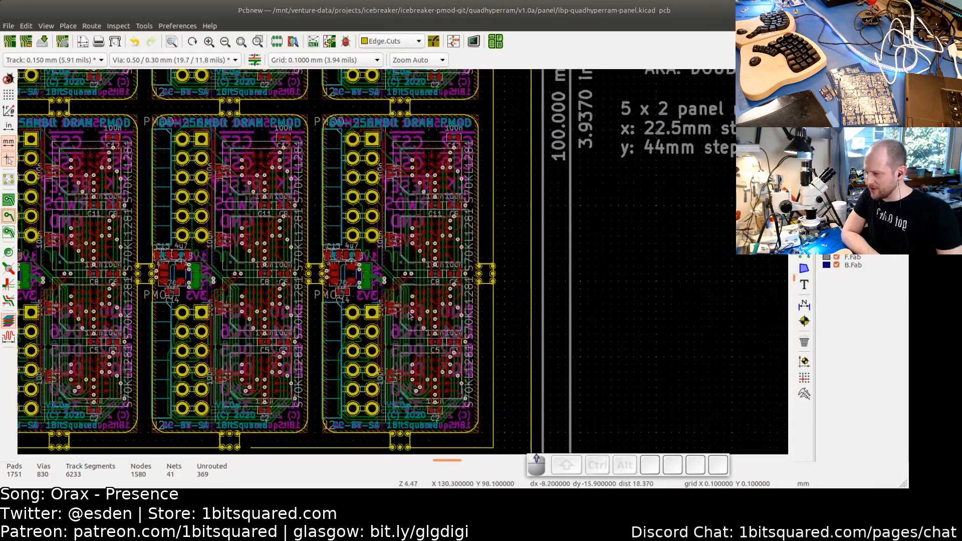
pyautogui.scroll(3, 408, 315)
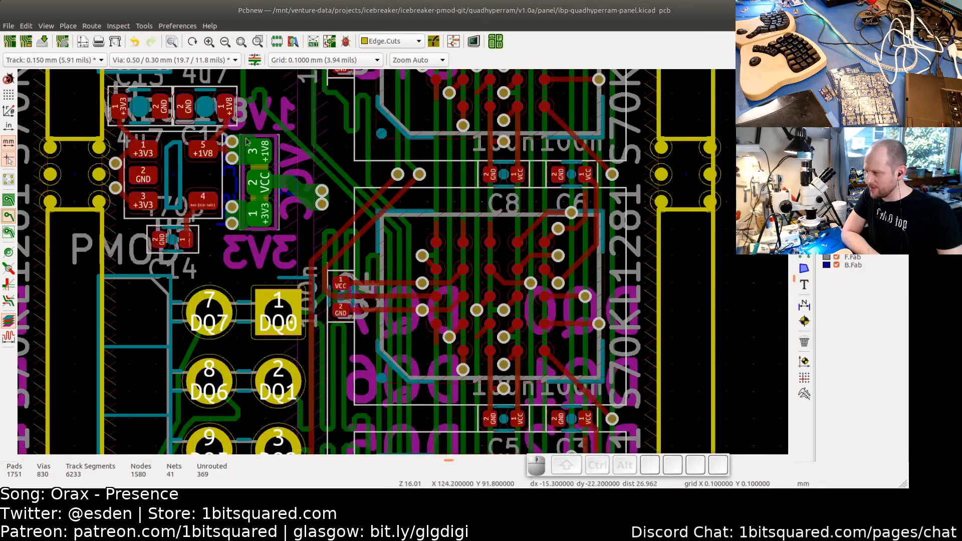
pyautogui.moveTo(396, 386); pyautogui.dragTo(383, 218, button='middle')
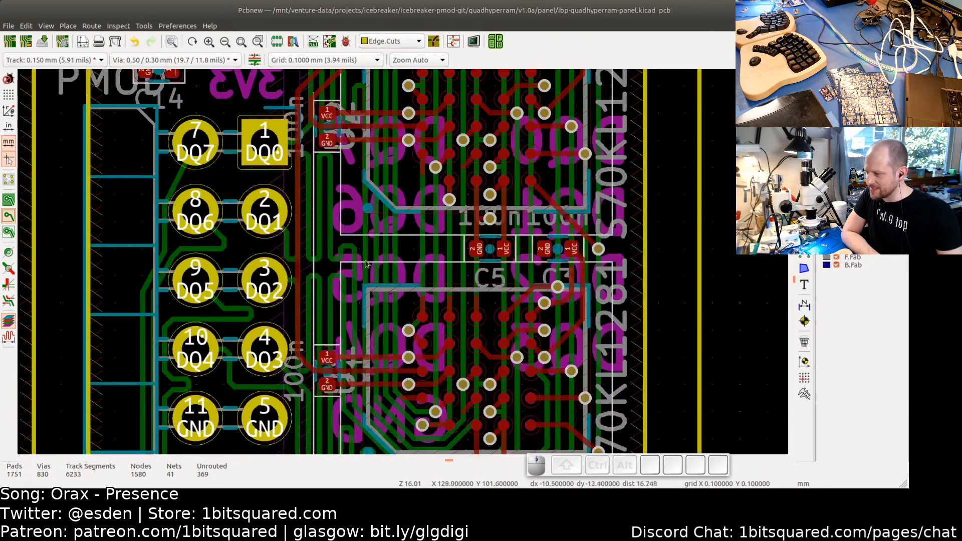
pyautogui.scroll(-2, 384, 391)
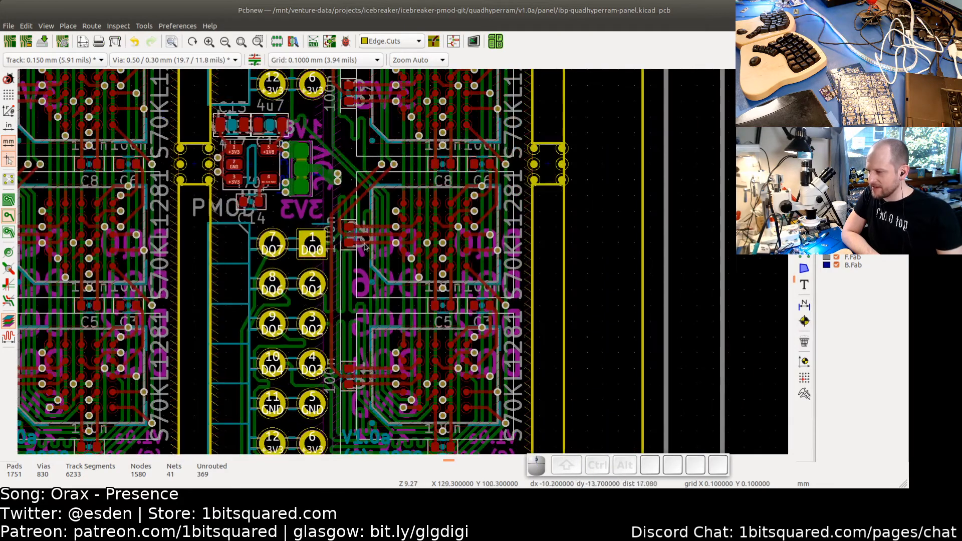
pyautogui.scroll(-1, 419, 229)
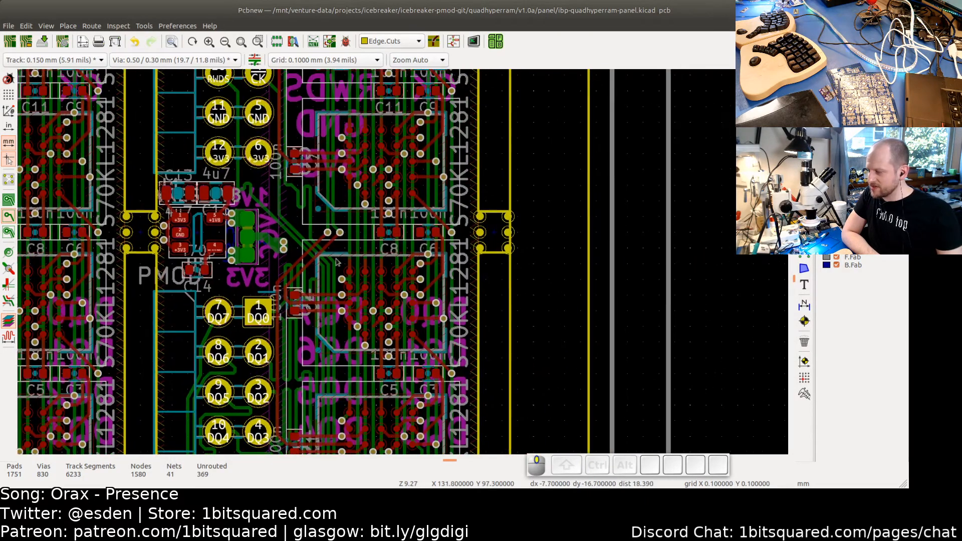
pyautogui.scroll(-2, 302, 323)
pyautogui.keyDown('shift'); pyautogui.scroll(-1, 260, 151); pyautogui.keyUp('shift')
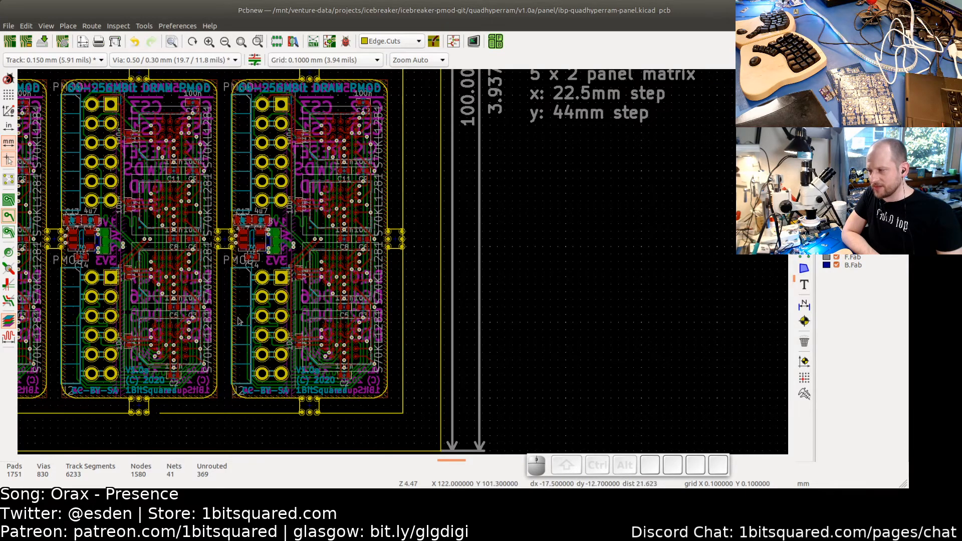
pyautogui.scroll(-5, 291, 364)
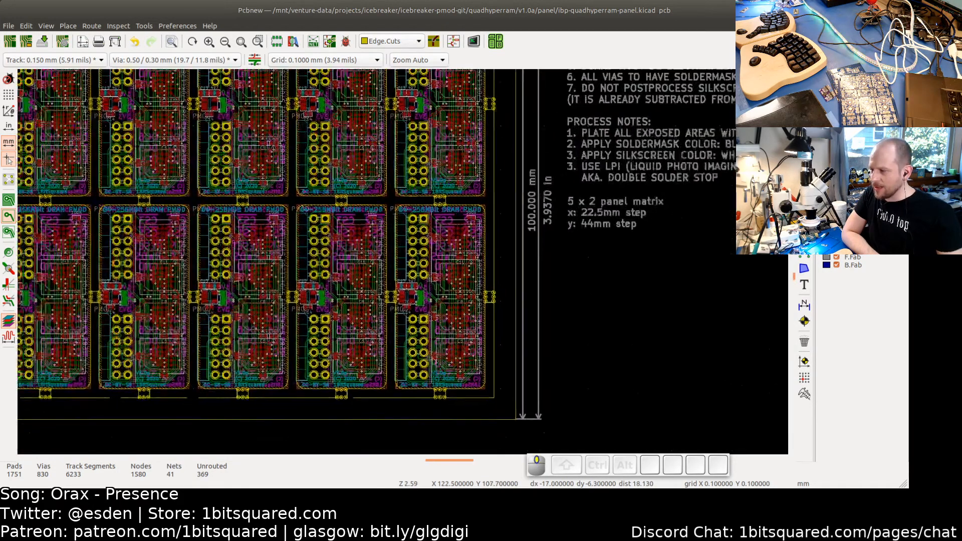
# - Extend the lower rail's outline segment left so it meets the corner of the neighbouring mouse-bite tab
pyautogui.moveTo(411, 366); pyautogui.dragTo(432, 361, button='middle')
pyautogui.moveTo(372, 362); pyautogui.dragTo(400, 363, button='middle')
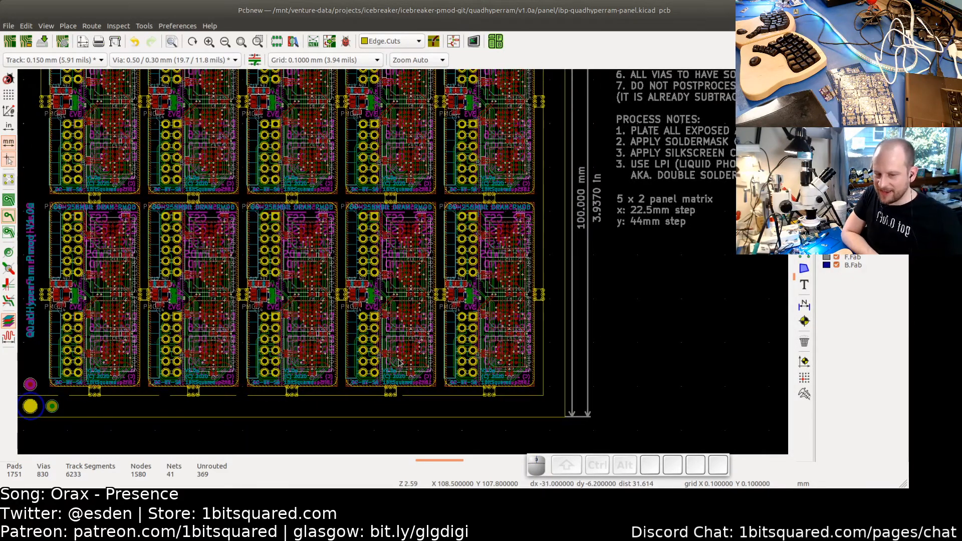
pyautogui.scroll(-2, 400, 362)
pyautogui.moveTo(343, 345); pyautogui.dragTo(445, 344, button='middle')
pyautogui.moveTo(422, 382); pyautogui.dragTo(419, 357, button='middle')
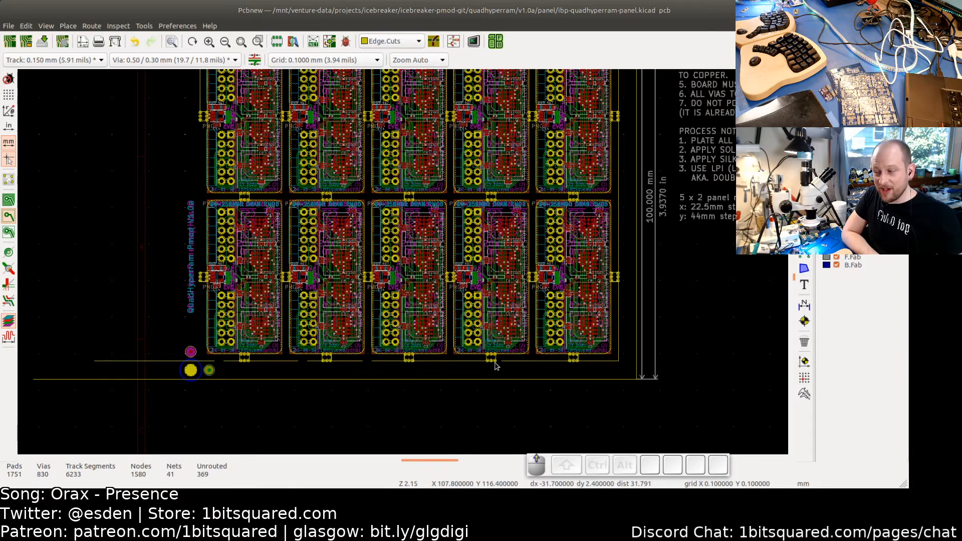
pyautogui.scroll(3, 457, 350)
pyautogui.scroll(3, 495, 366)
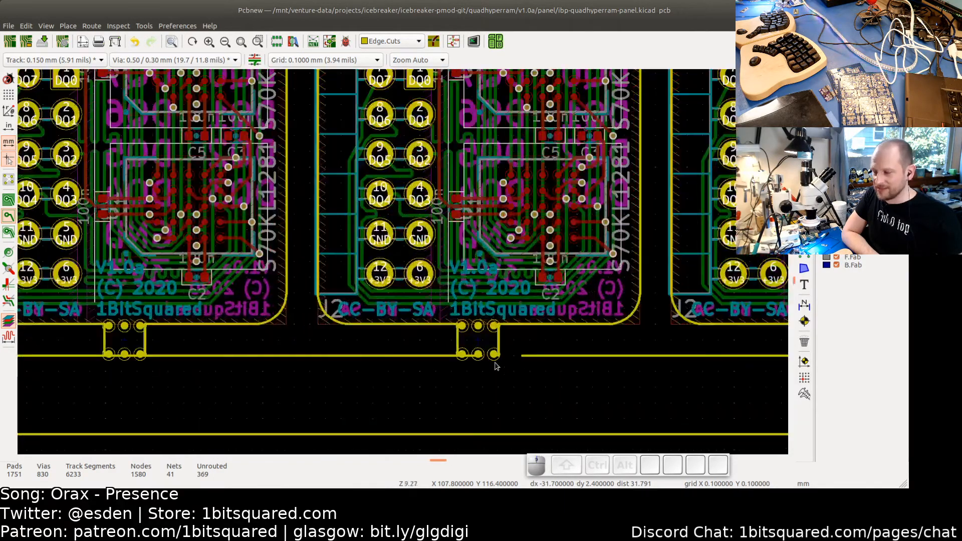
pyautogui.scroll(3, 517, 355)
pyautogui.click(520, 356)
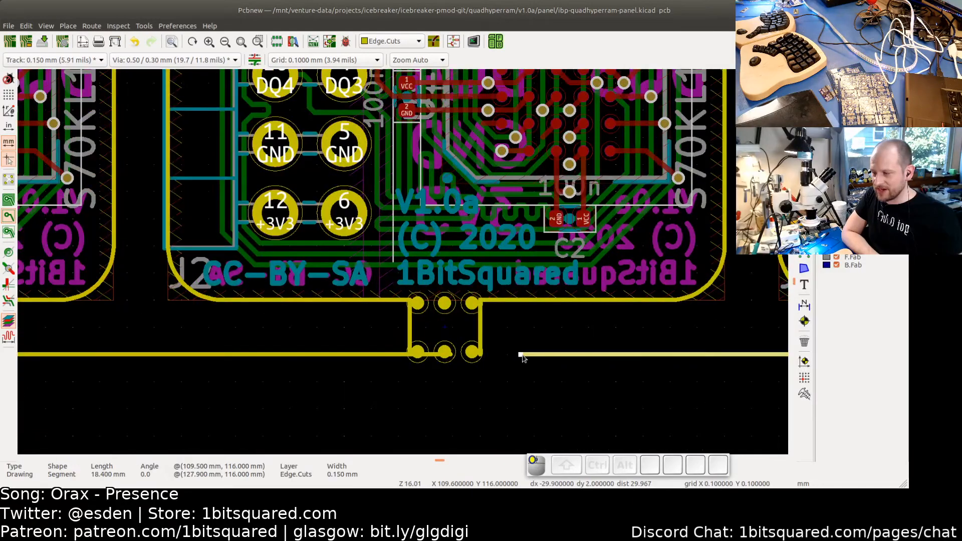
pyautogui.doubleClick(483, 355)
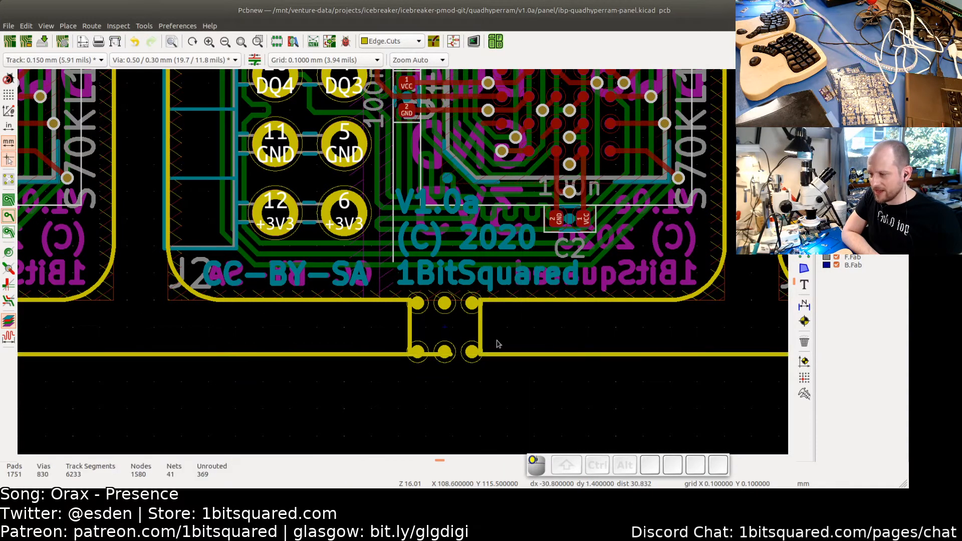
# - Inspect the outline segments and tab joints along the panel's lower rail
pyautogui.scroll(-3, 484, 356)
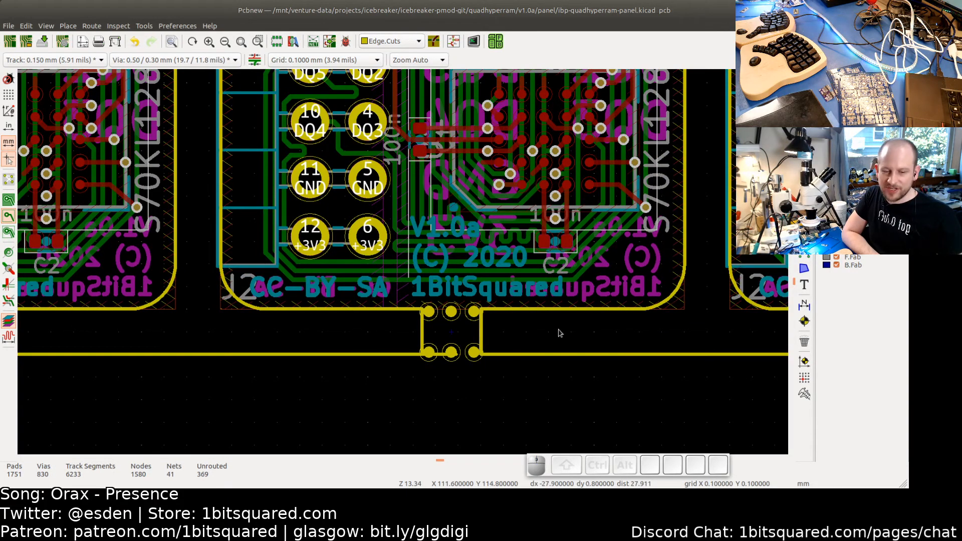
pyautogui.scroll(-2, 504, 353)
pyautogui.scroll(6, 491, 355)
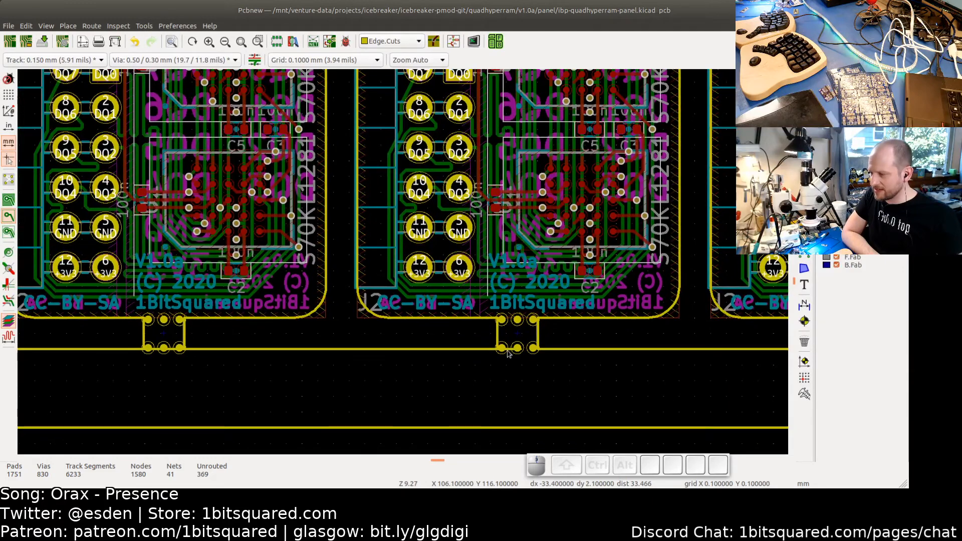
pyautogui.scroll(-3, 508, 354)
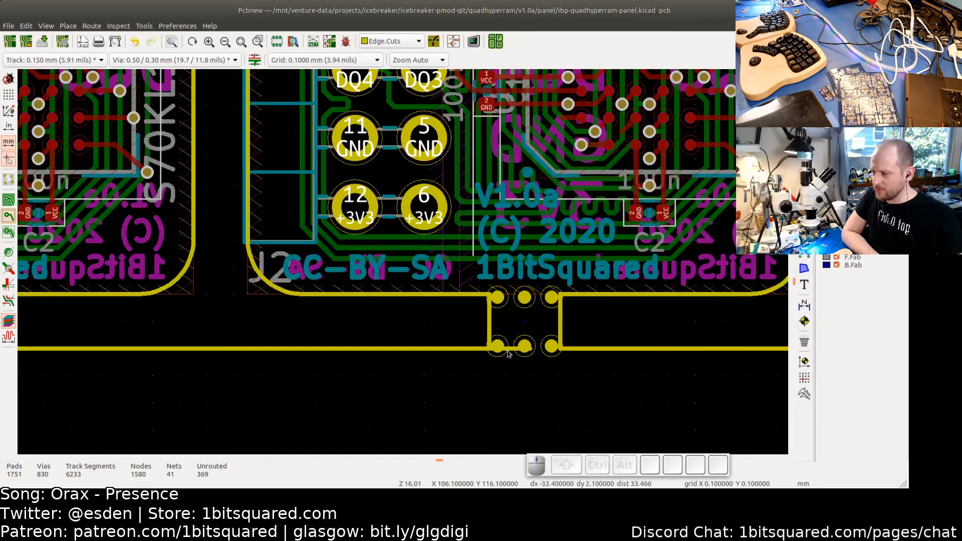
pyautogui.click(511, 351)
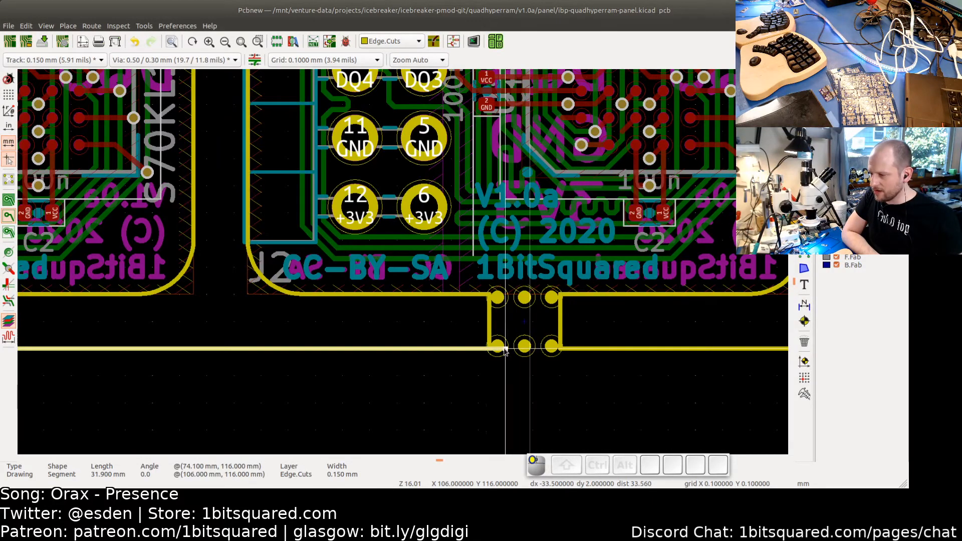
pyautogui.press('Escape')
pyautogui.scroll(-4, 423, 351)
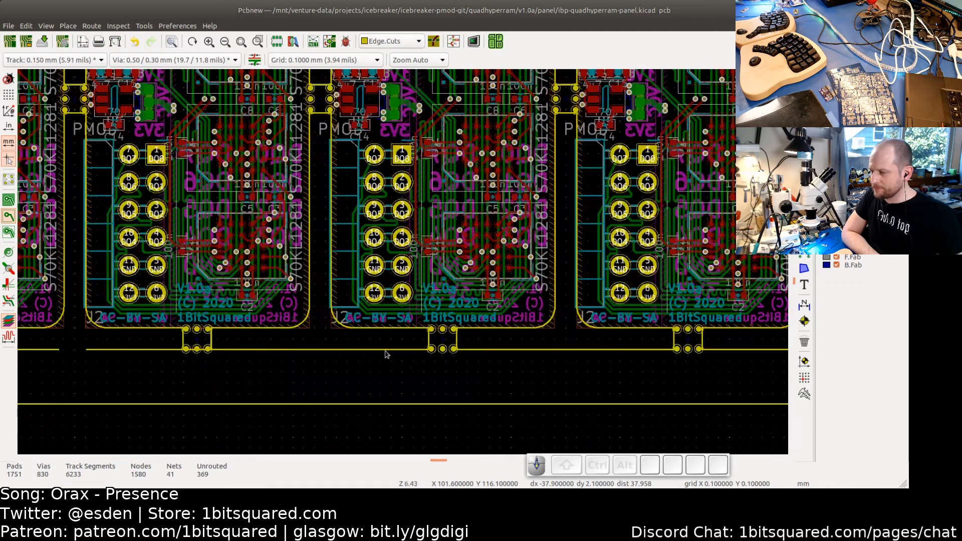
pyautogui.scroll(2, 415, 355)
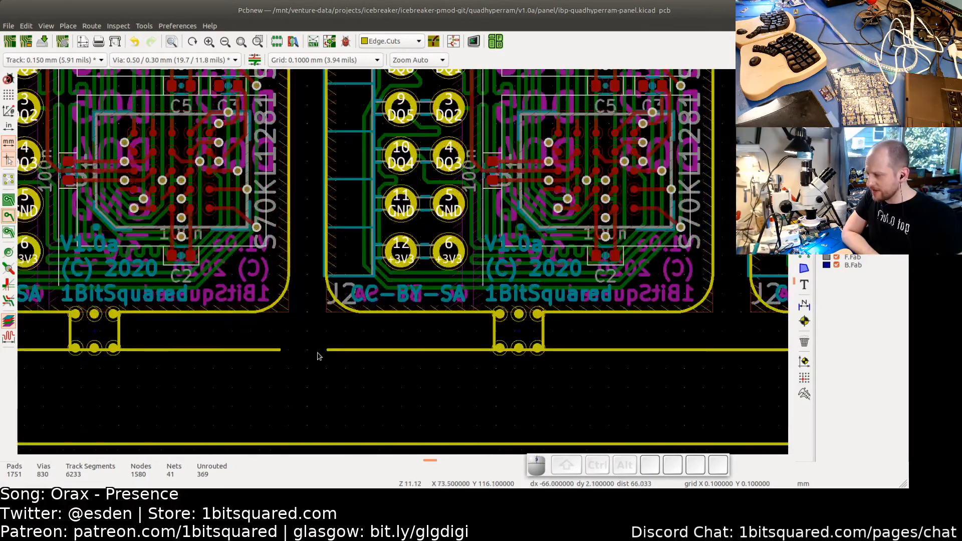
pyautogui.click(330, 351)
pyautogui.moveTo(329, 350); pyautogui.dragTo(541, 354)
pyautogui.press('Escape')
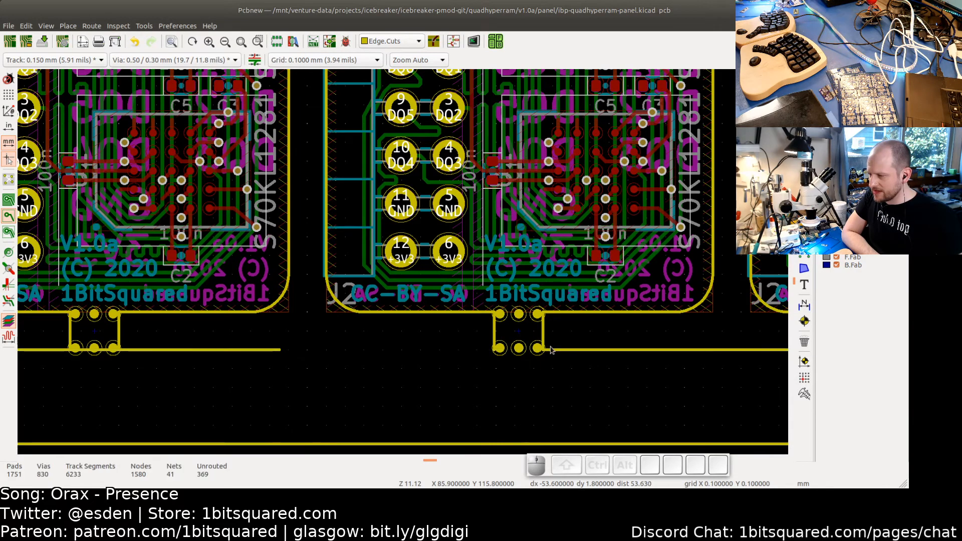
pyautogui.scroll(-3, 542, 354)
pyautogui.scroll(3, 393, 355)
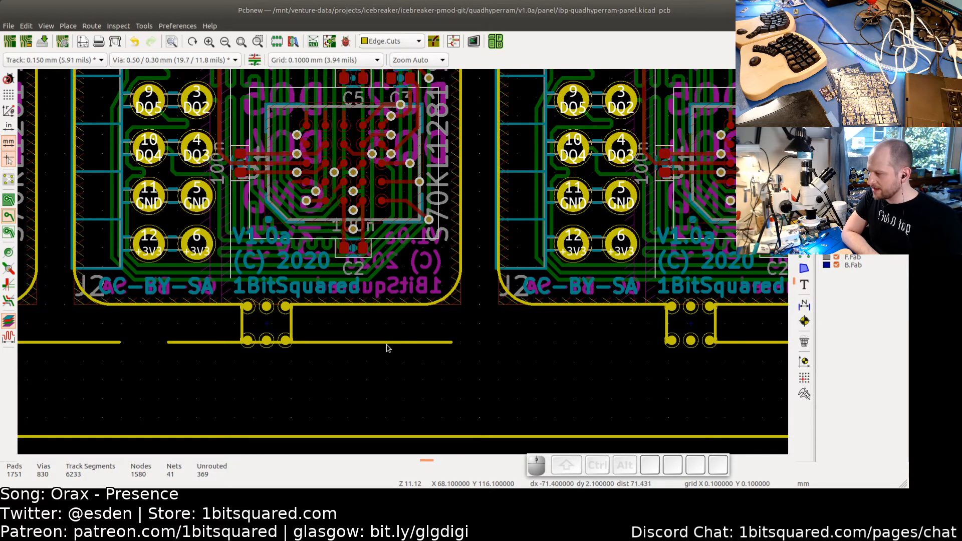
# - Switch to the browser, search the web for orange crab groupgets and open the OrangeCrab GroupGets page
pyautogui.hotkey('alt', 'Tab')
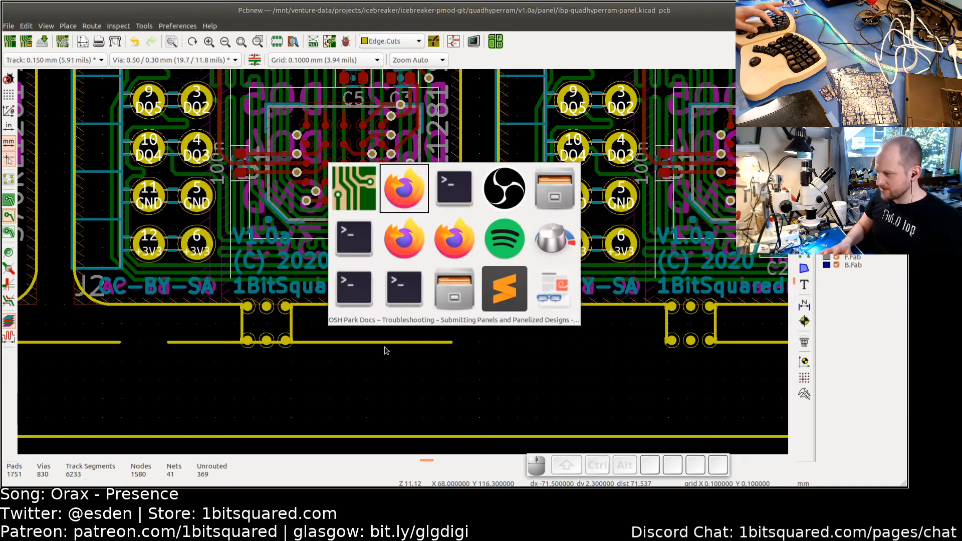
pyautogui.hotkey('ctrl', 't')
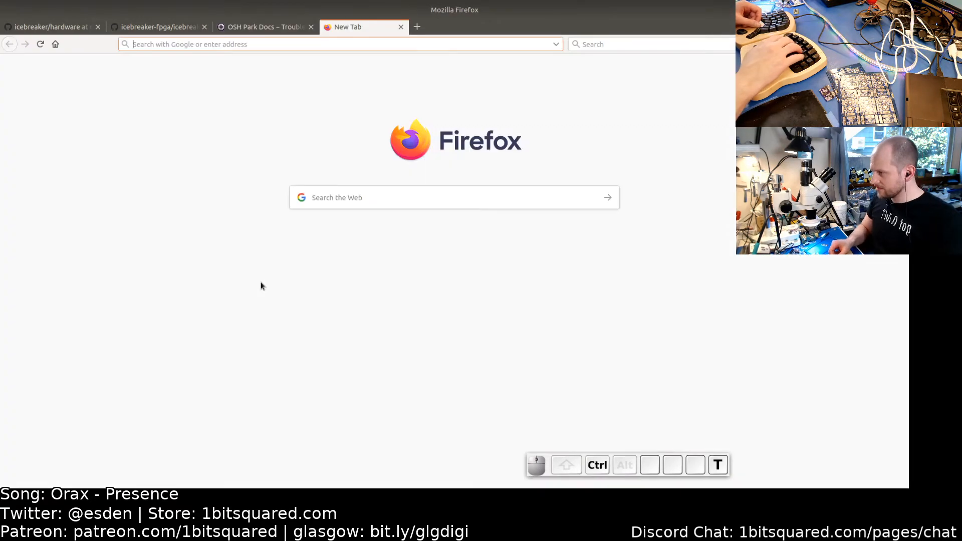
pyautogui.write('orange c')
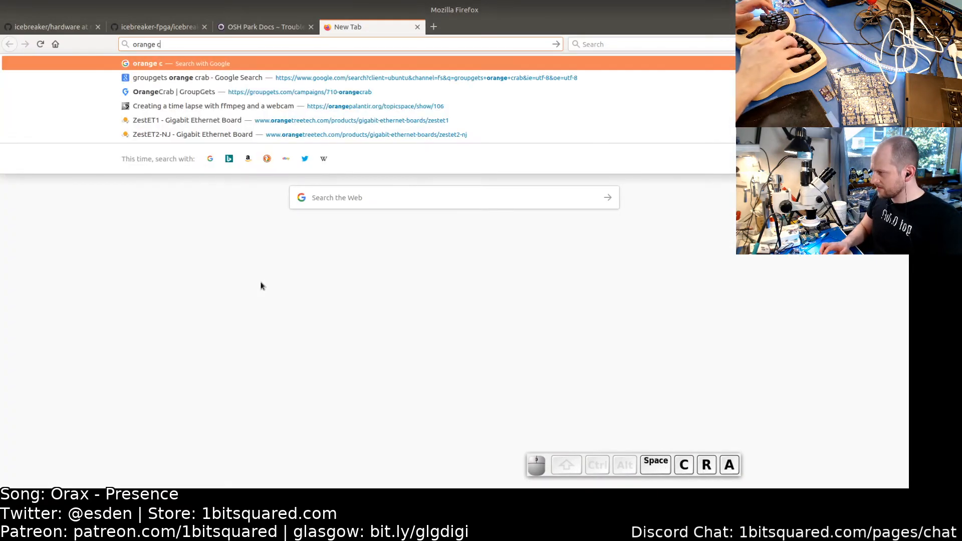
pyautogui.write('rab grou')
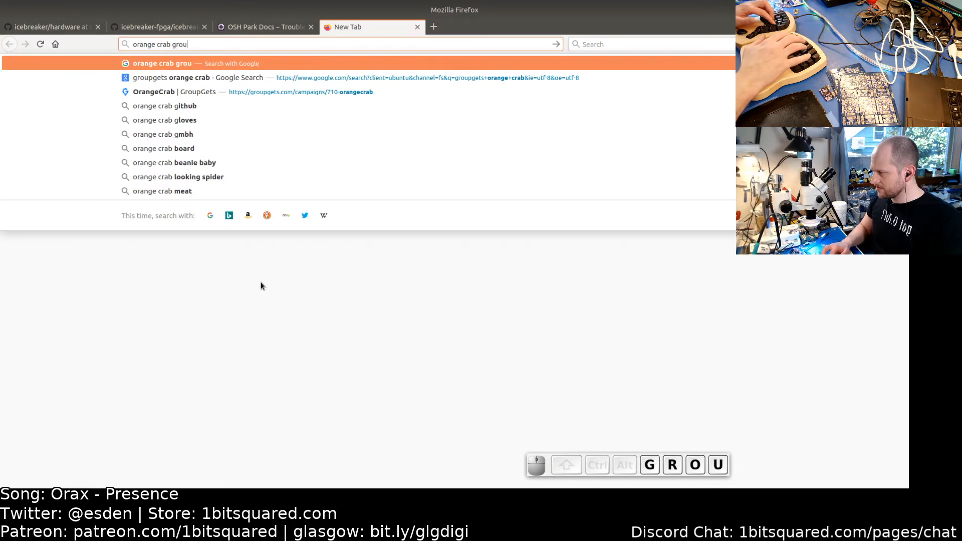
pyautogui.write('pgets')
pyautogui.press('Return')
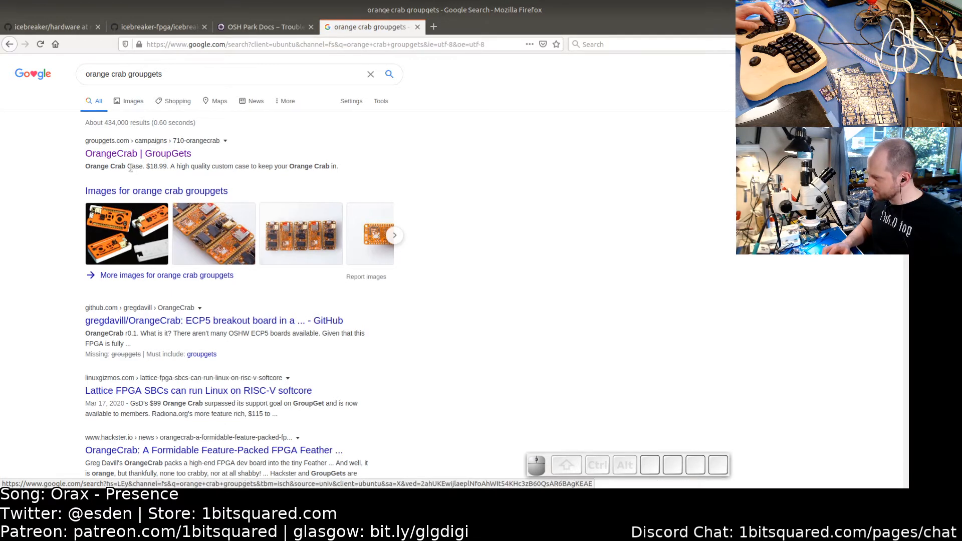
pyautogui.click(133, 156)
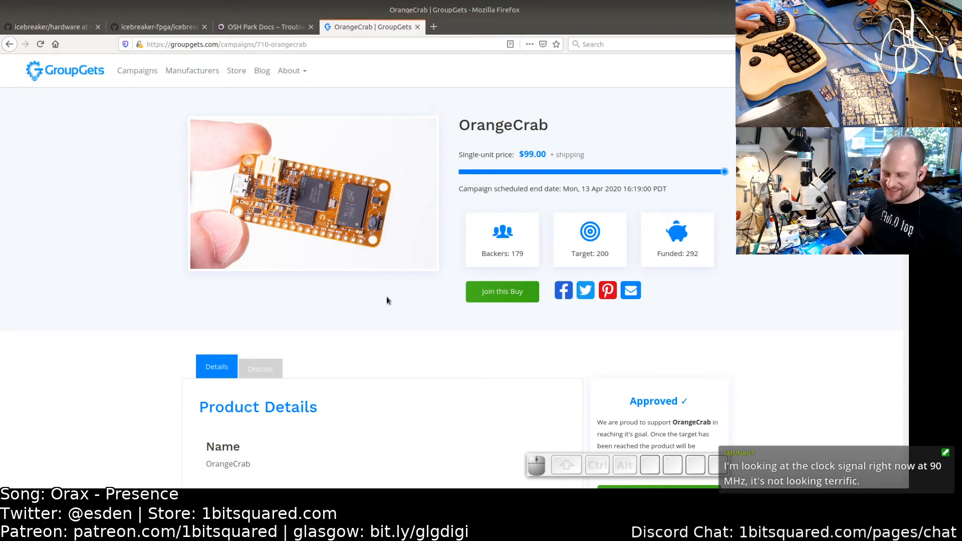
# - Scroll through the OrangeCrab campaign page to read its product details and photos
pyautogui.scroll(-1, 387, 300)
pyautogui.scroll(1, 387, 296)
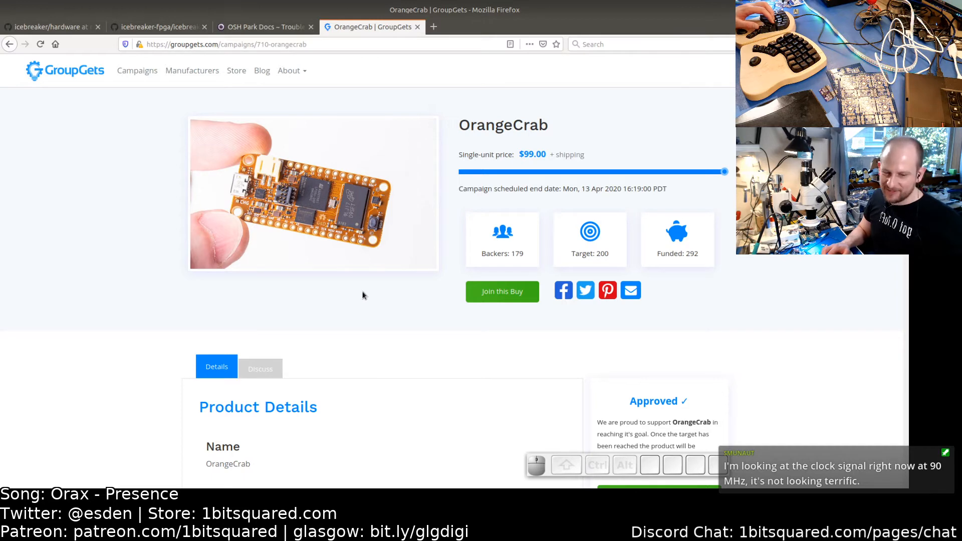
pyautogui.scroll(-3, 362, 295)
pyautogui.scroll(3, 360, 294)
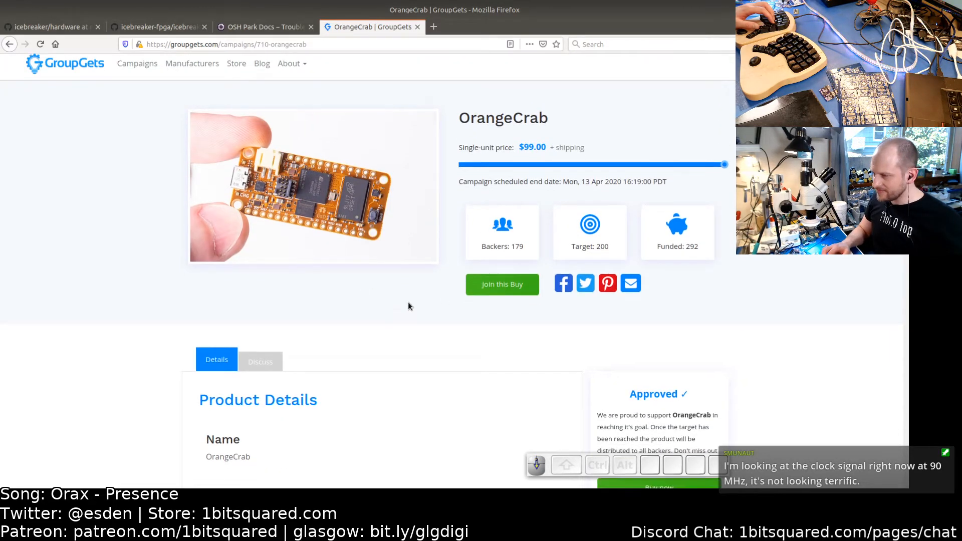
pyautogui.scroll(-1, 408, 303)
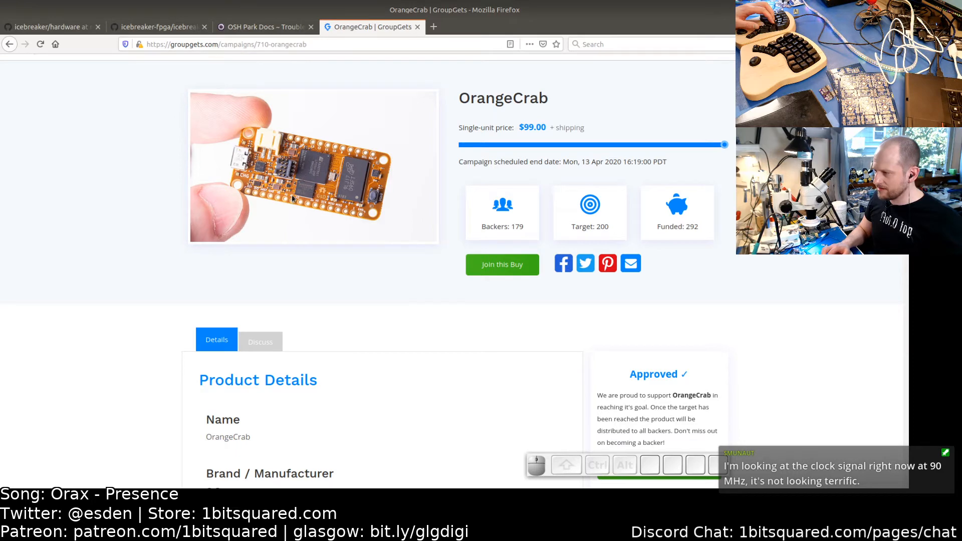
pyautogui.scroll(1, 300, 194)
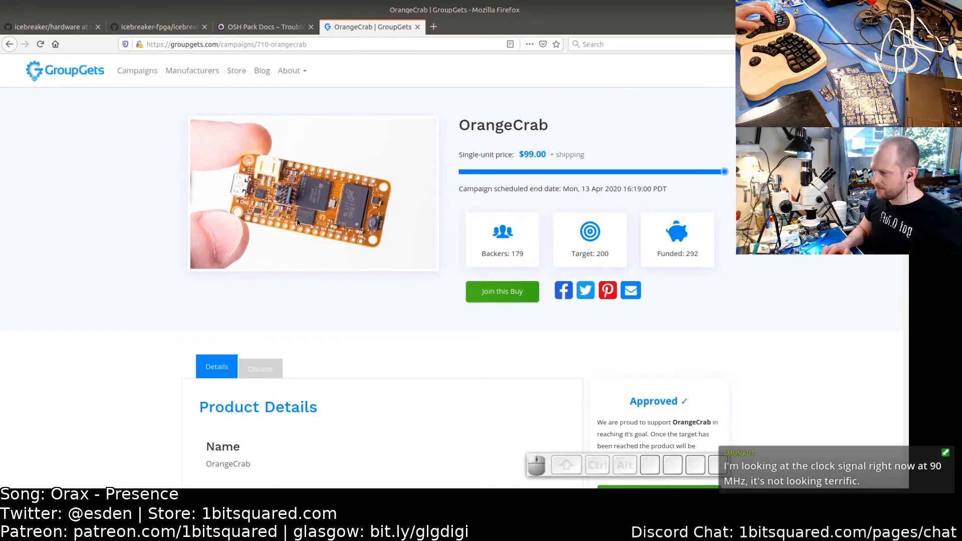
pyautogui.scroll(-1, 313, 230)
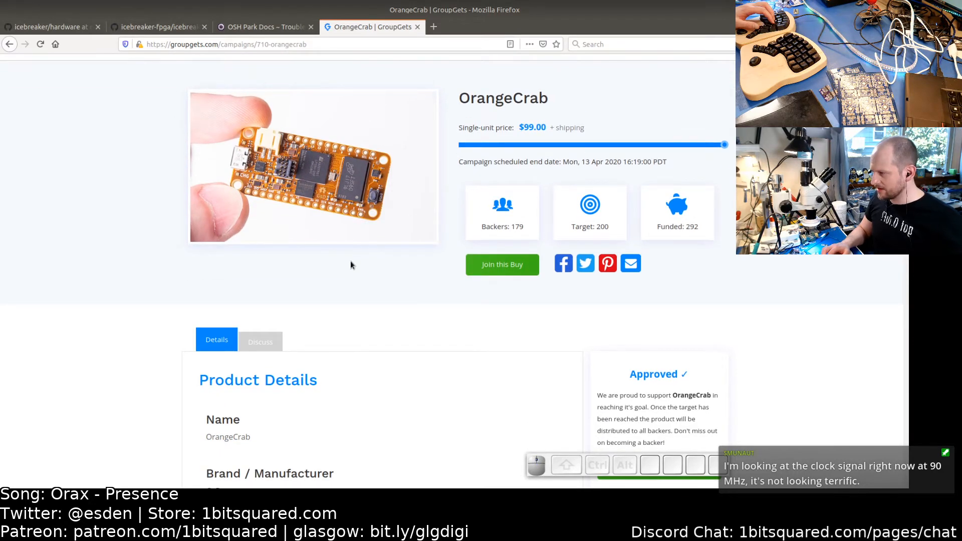
pyautogui.scroll(-3, 316, 211)
pyautogui.scroll(2, 304, 165)
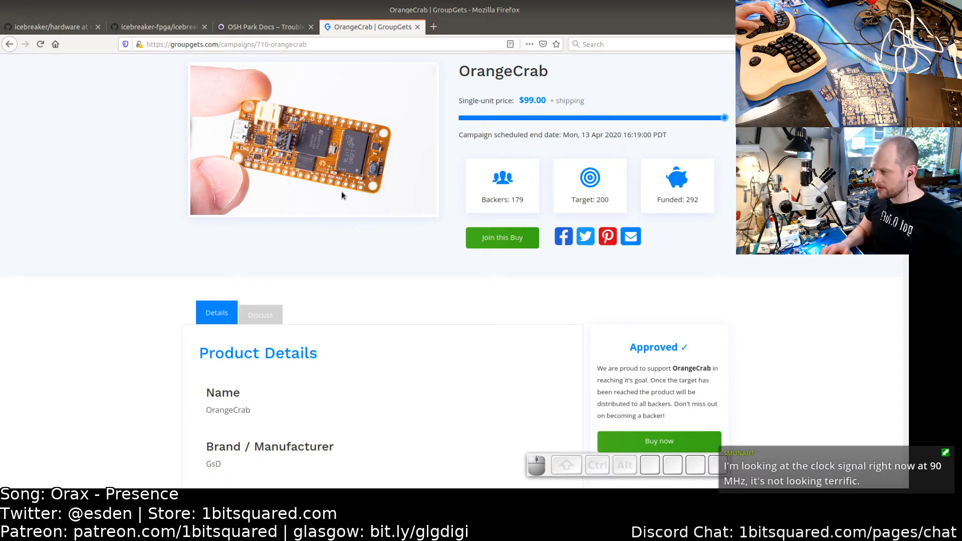
pyautogui.scroll(2, 333, 206)
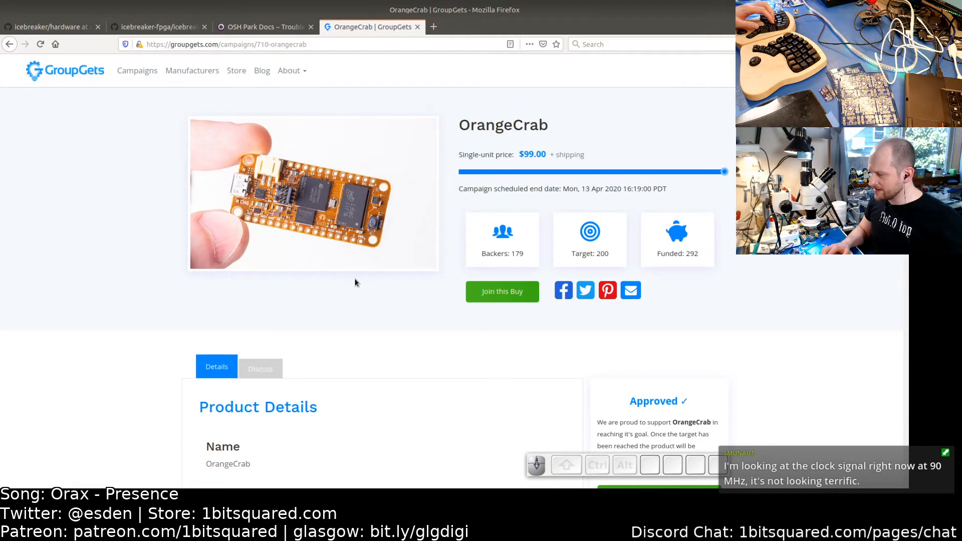
pyautogui.scroll(-15, 355, 280)
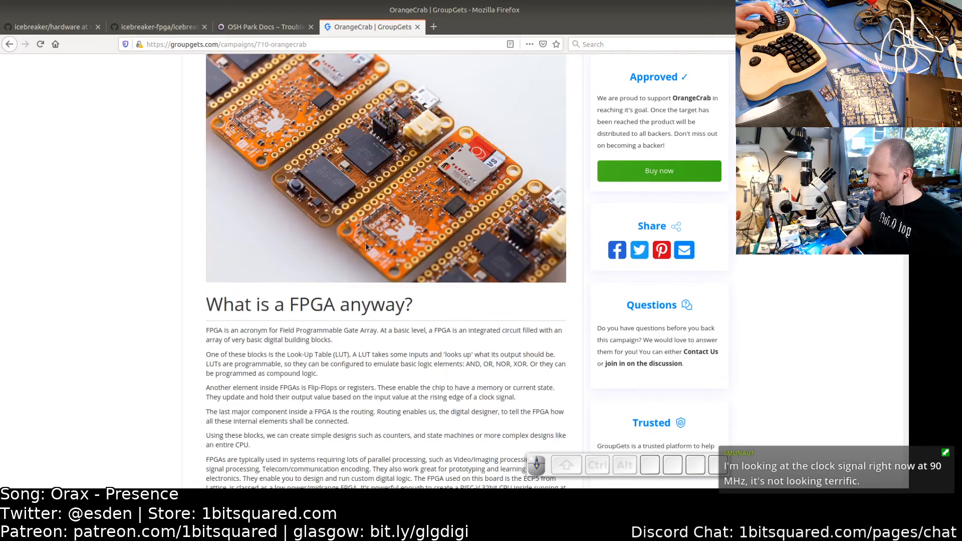
pyautogui.scroll(-5, 366, 245)
pyautogui.scroll(5, 442, 193)
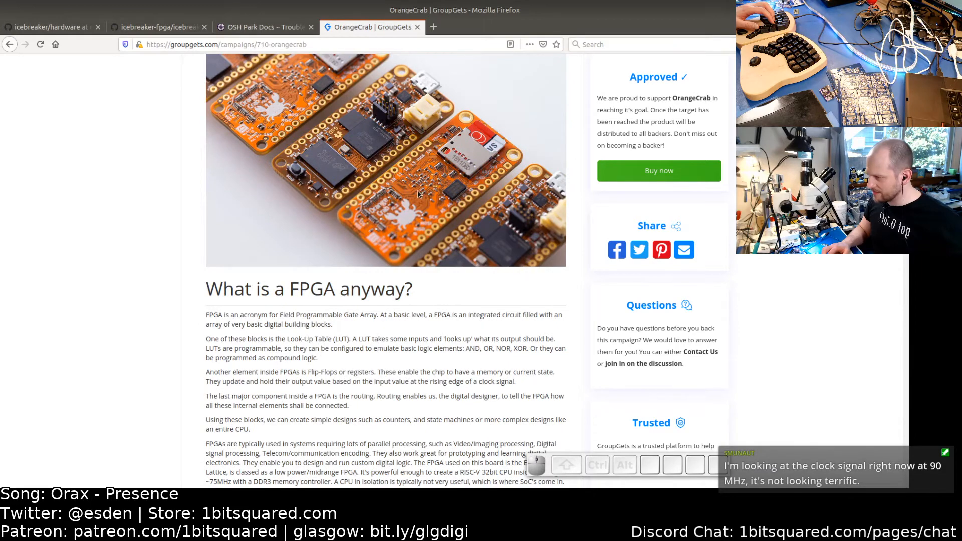
pyautogui.scroll(-15, 357, 250)
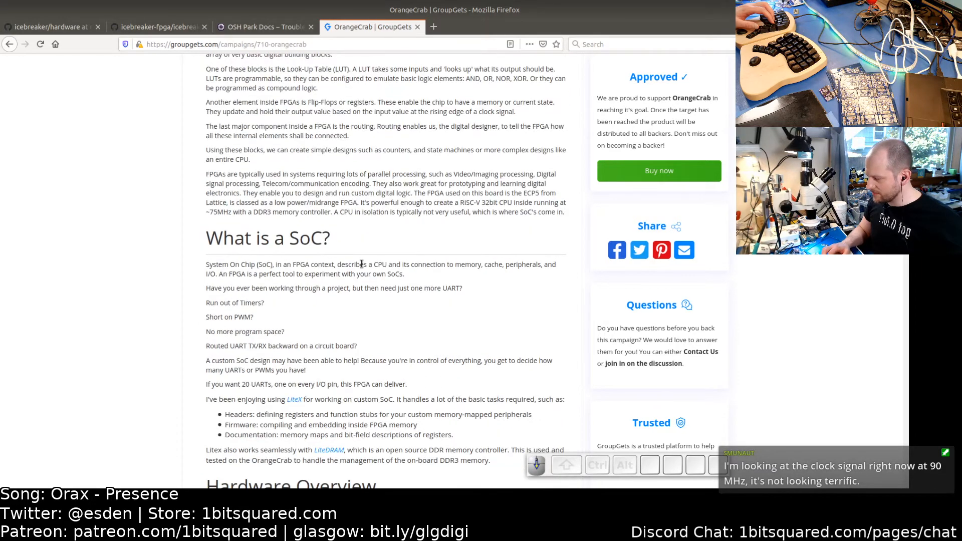
pyautogui.scroll(-10, 361, 264)
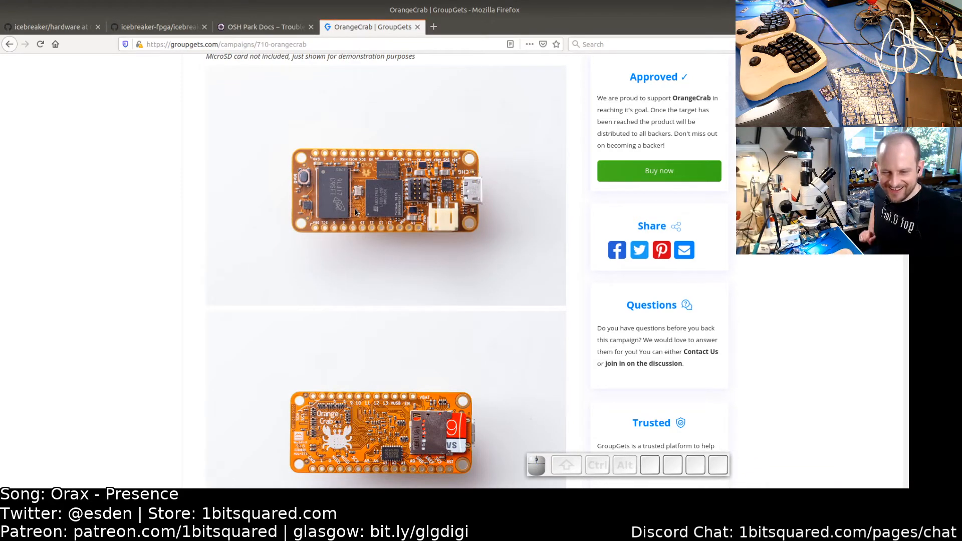
# - Return to the panel and extend another lower rail outline segment right until it meets the next tab
pyautogui.hotkey('alt', 'Tab')
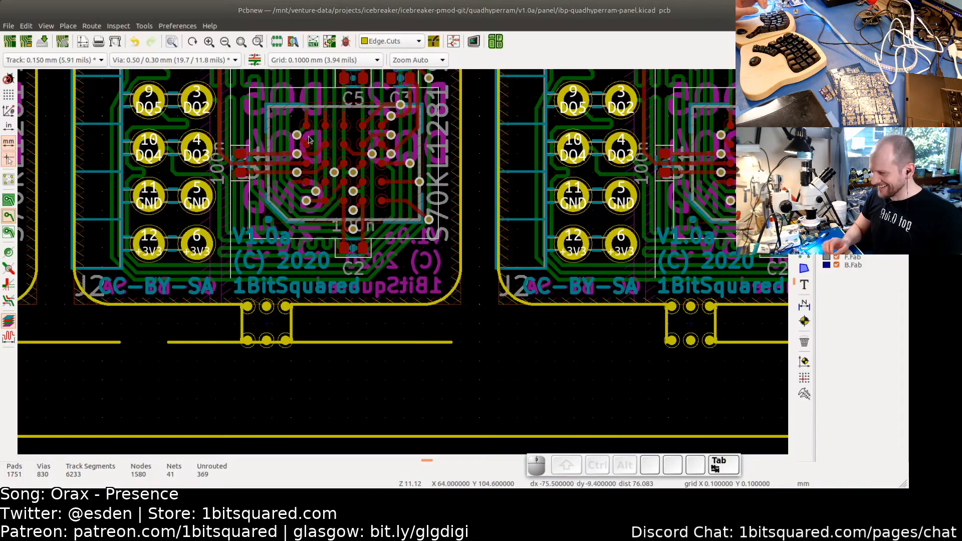
pyautogui.scroll(-2, 441, 336)
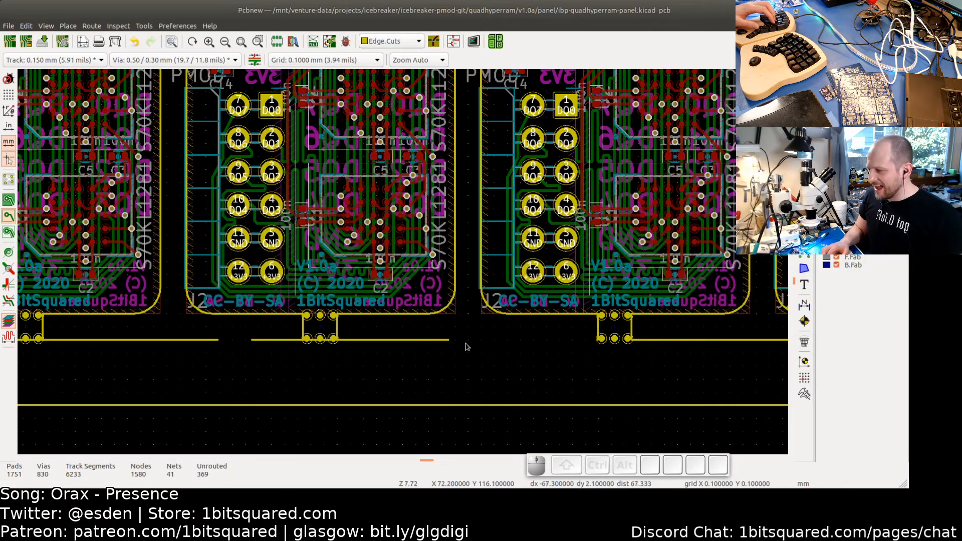
pyautogui.scroll(2, 432, 338)
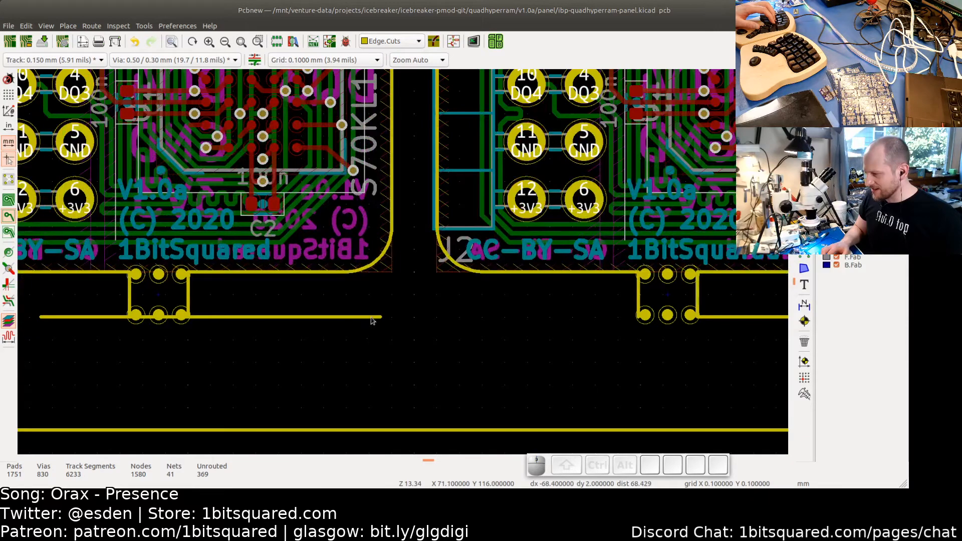
pyautogui.click(383, 318)
pyautogui.moveTo(380, 318); pyautogui.dragTo(647, 318)
pyautogui.scroll(2, 599, 317)
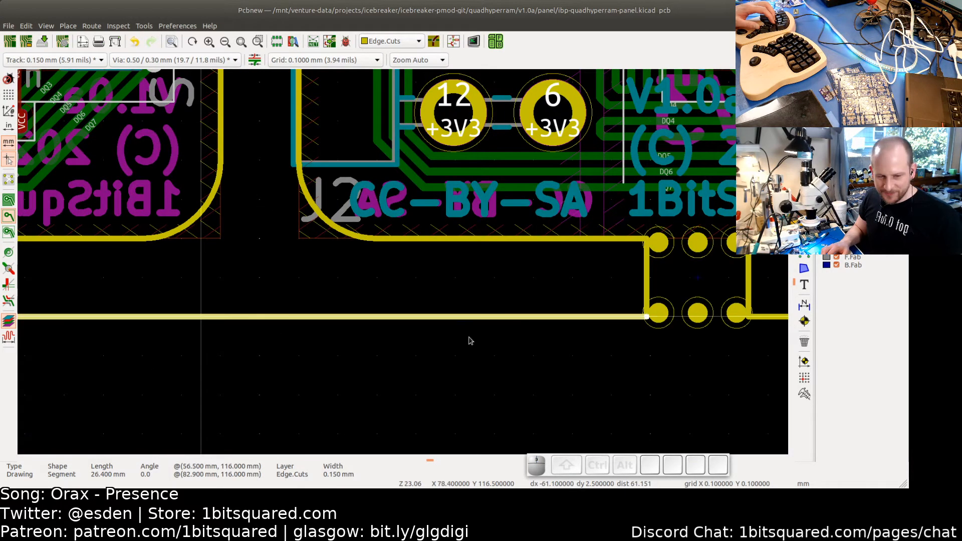
pyautogui.scroll(-2, 471, 337)
pyautogui.moveTo(381, 347); pyautogui.dragTo(618, 328, button='middle')
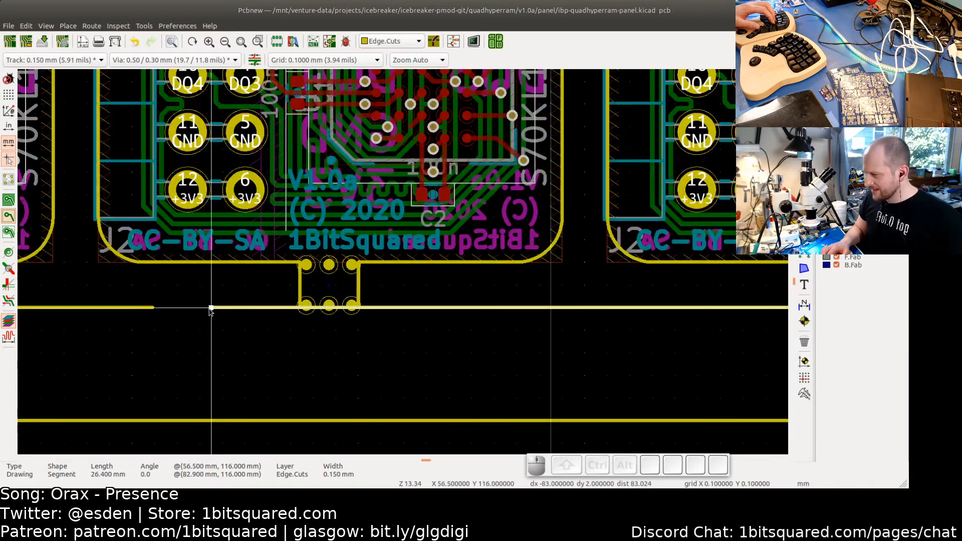
# - Draw the missing lower rail outline segment so it bridges the gap up to the next tab's edge
pyautogui.moveTo(211, 307); pyautogui.dragTo(360, 309)
pyautogui.click(381, 288)
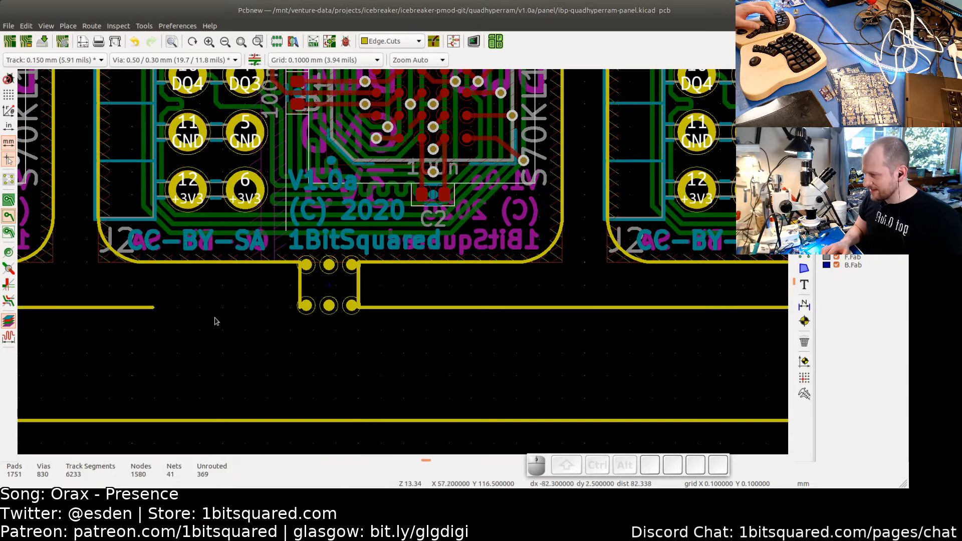
pyautogui.moveTo(218, 318); pyautogui.dragTo(372, 318, button='middle')
pyautogui.click(307, 308)
pyautogui.moveTo(306, 307); pyautogui.dragTo(453, 306)
pyautogui.click(331, 327)
pyautogui.scroll(-2, 199, 330)
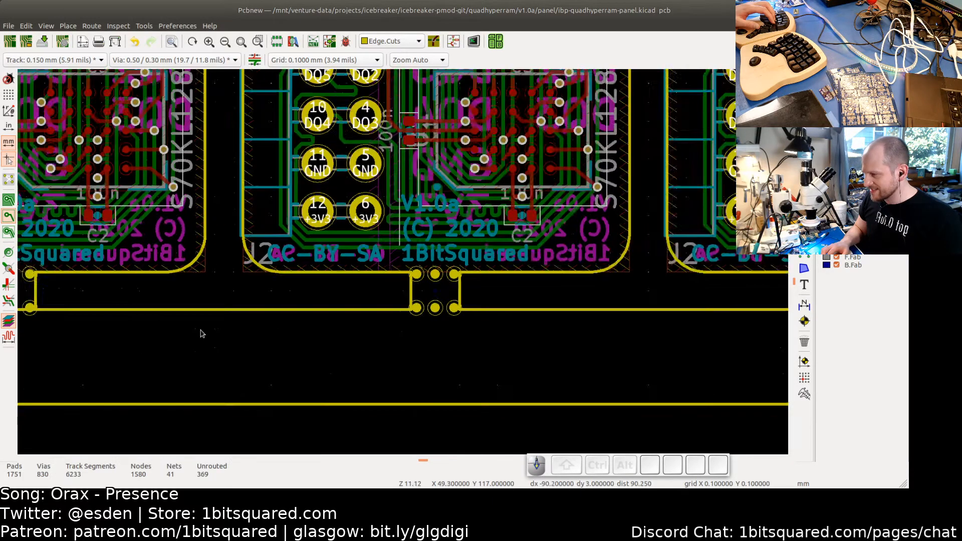
# - Draw a lower rail outline segment about 40 mm long from the panel's left end to the first tab
pyautogui.moveTo(193, 331); pyautogui.dragTo(516, 315, button='middle')
pyautogui.click(292, 299)
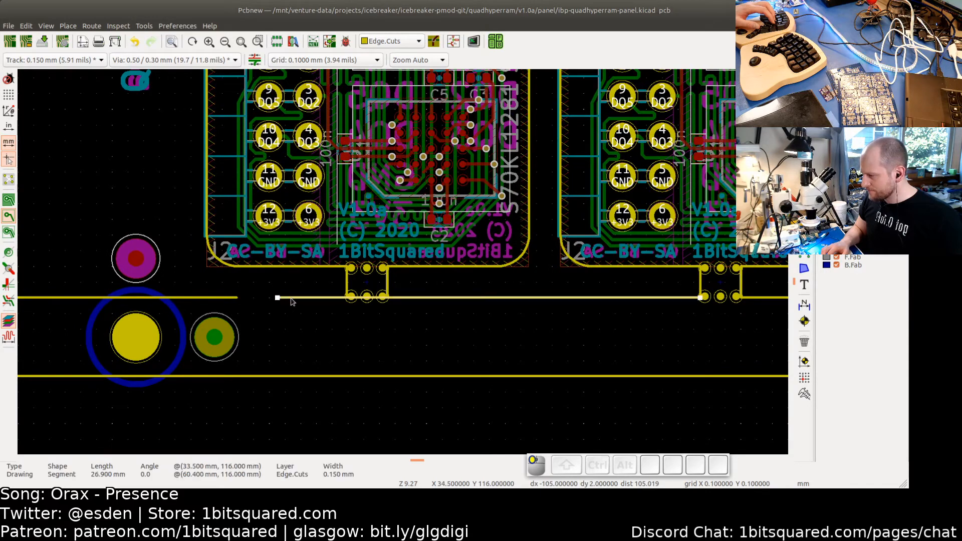
pyautogui.moveTo(278, 299); pyautogui.dragTo(389, 300)
pyautogui.click(400, 311)
pyautogui.scroll(3, 401, 312)
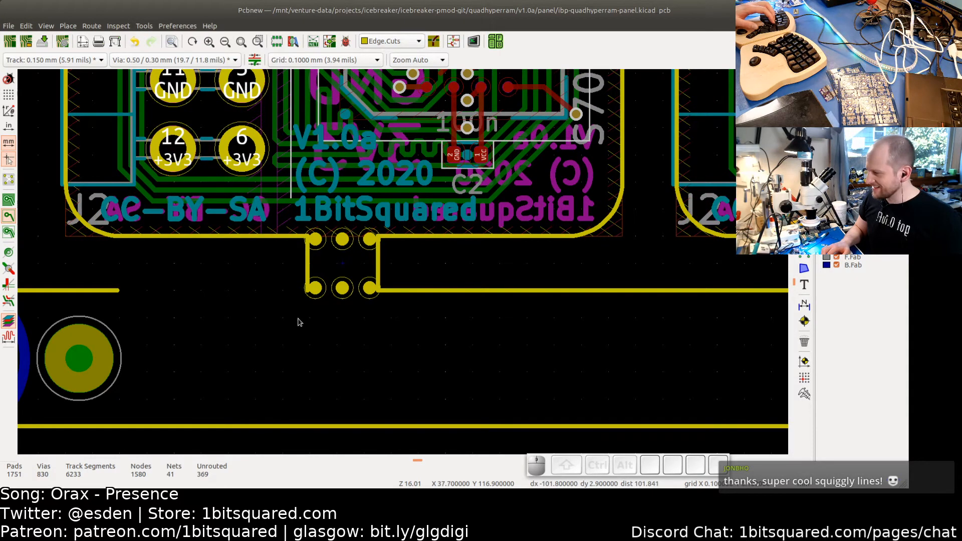
pyautogui.moveTo(241, 316); pyautogui.dragTo(507, 313, button='middle')
pyautogui.scroll(-2, 344, 302)
pyautogui.scroll(-1, 345, 302)
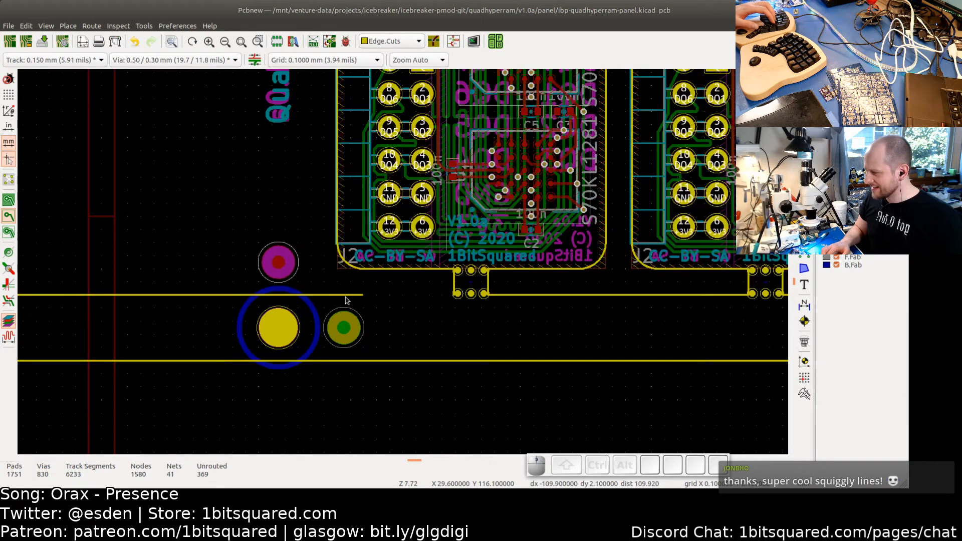
pyautogui.click(354, 296)
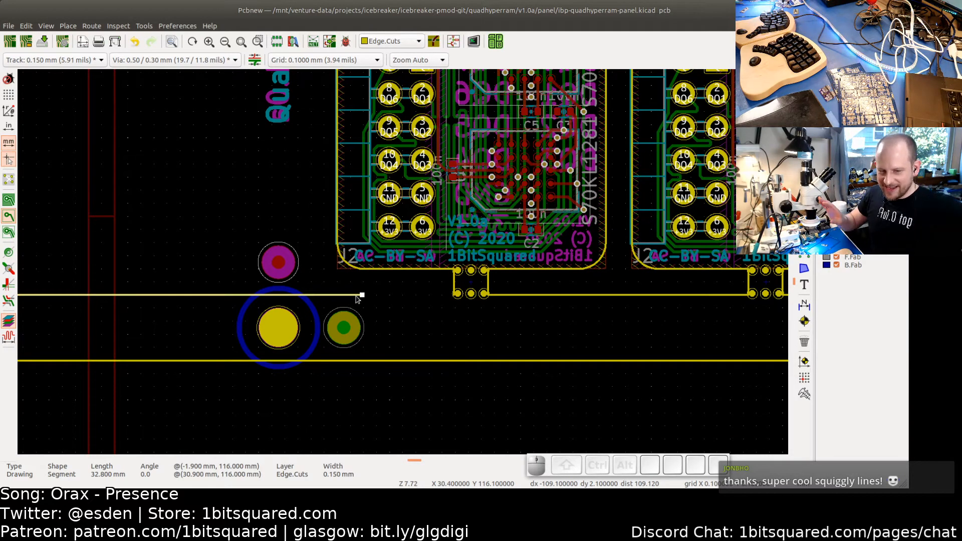
pyautogui.scroll(4, 365, 301)
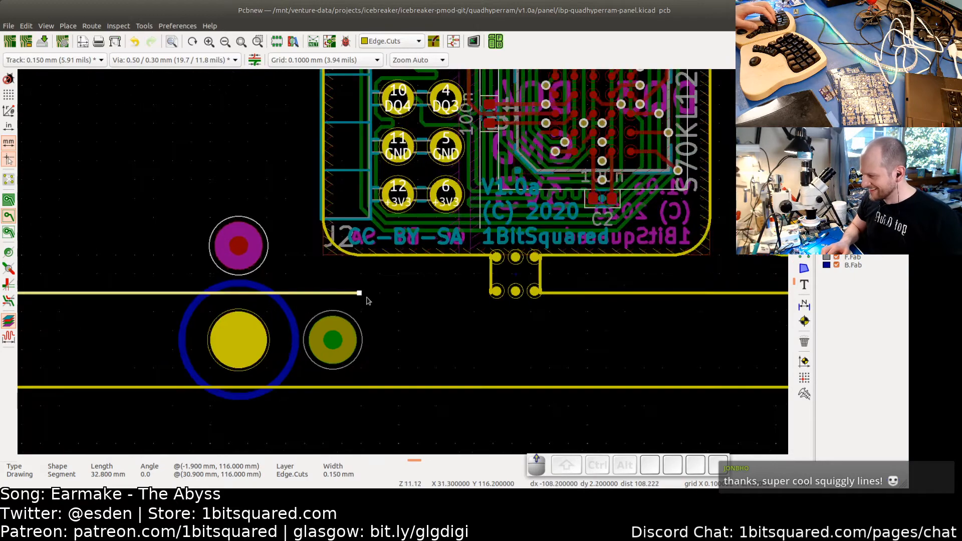
pyautogui.moveTo(354, 287); pyautogui.dragTo(578, 290)
pyautogui.scroll(2, 578, 290)
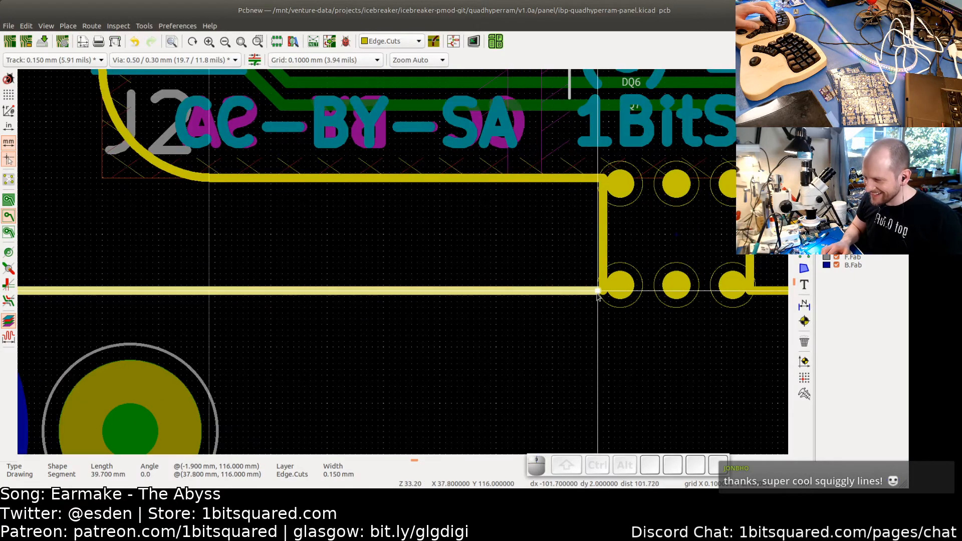
pyautogui.press('Escape')
pyautogui.scroll(-4, 421, 288)
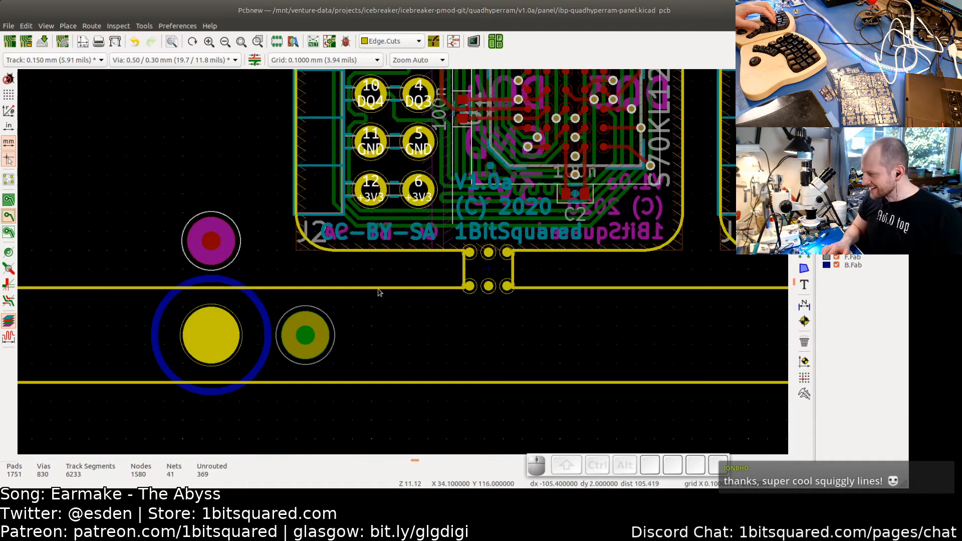
# - Draw a vertical left rail outline segment about 41 mm long between the two left-side tabs
pyautogui.moveTo(134, 300); pyautogui.dragTo(393, 295, button='middle')
pyautogui.scroll(-3, 486, 290)
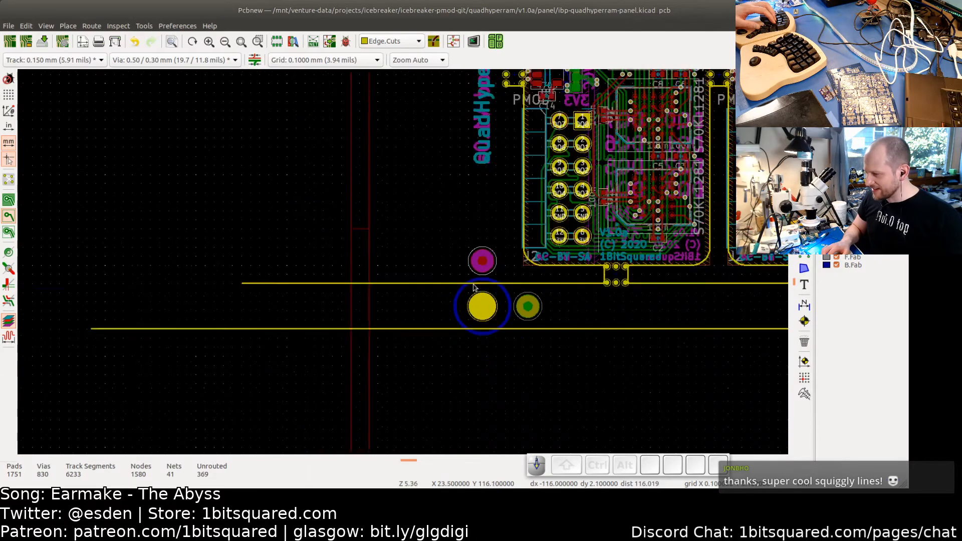
pyautogui.moveTo(370, 197); pyautogui.dragTo(339, 377, button='middle')
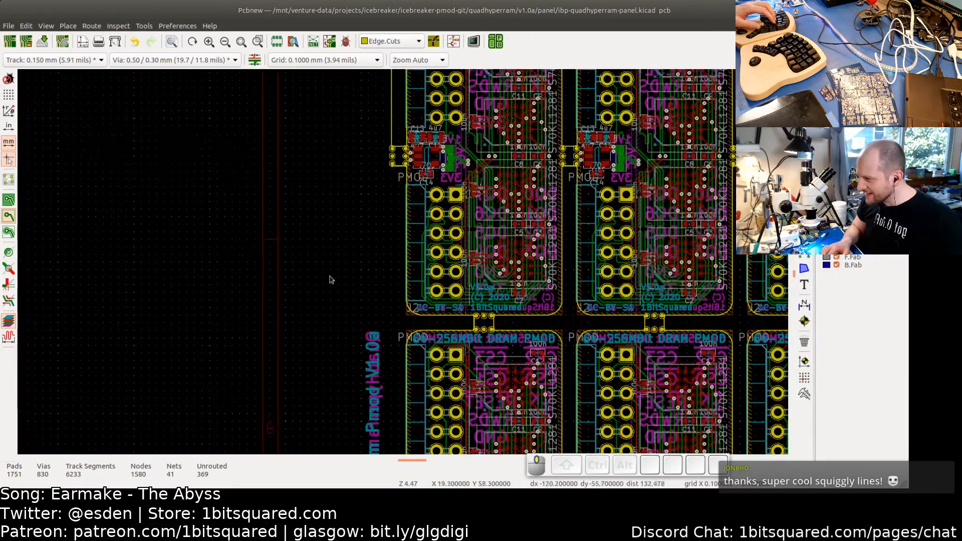
pyautogui.moveTo(331, 279); pyautogui.dragTo(322, 374, button='middle')
pyautogui.scroll(2, 362, 300)
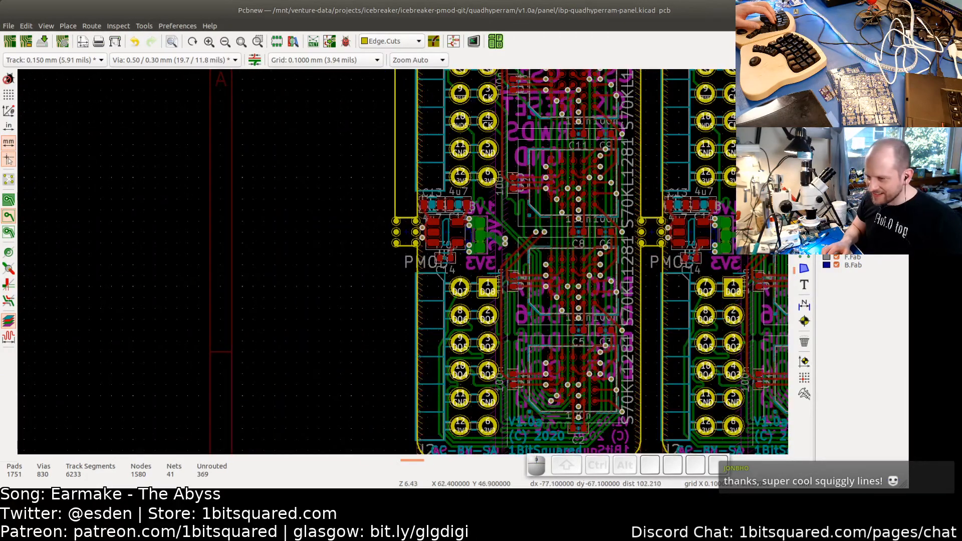
pyautogui.scroll(5, 396, 242)
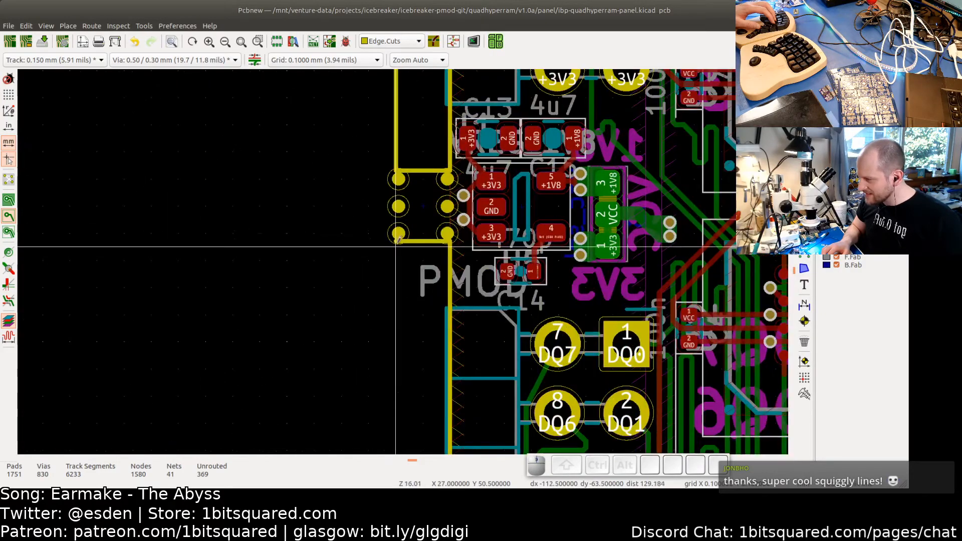
pyautogui.click(396, 241)
pyautogui.scroll(-8, 396, 281)
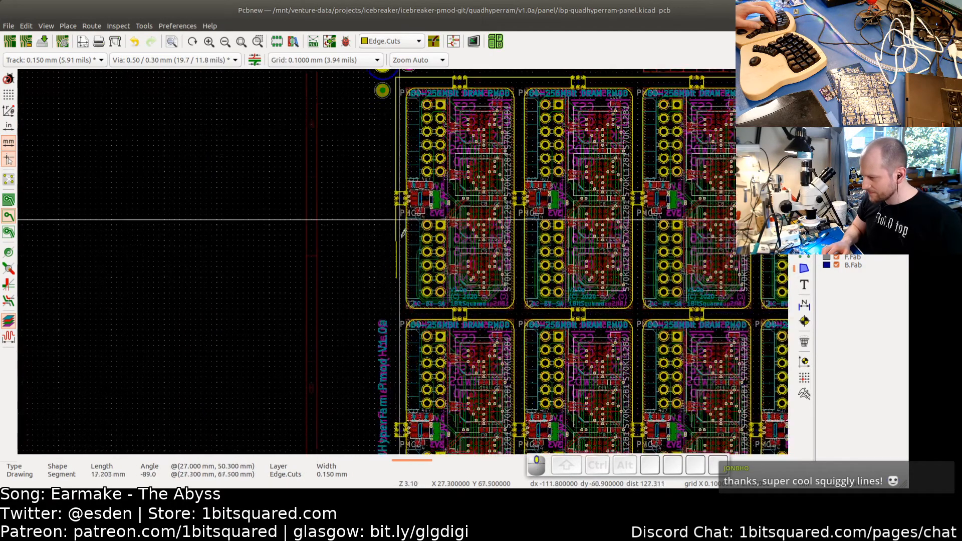
pyautogui.scroll(10, 397, 325)
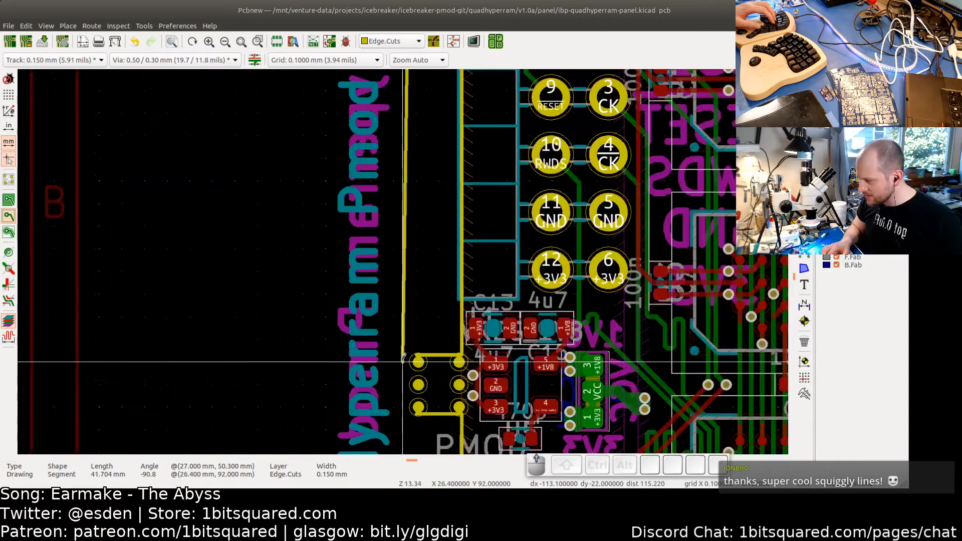
pyautogui.click(424, 341)
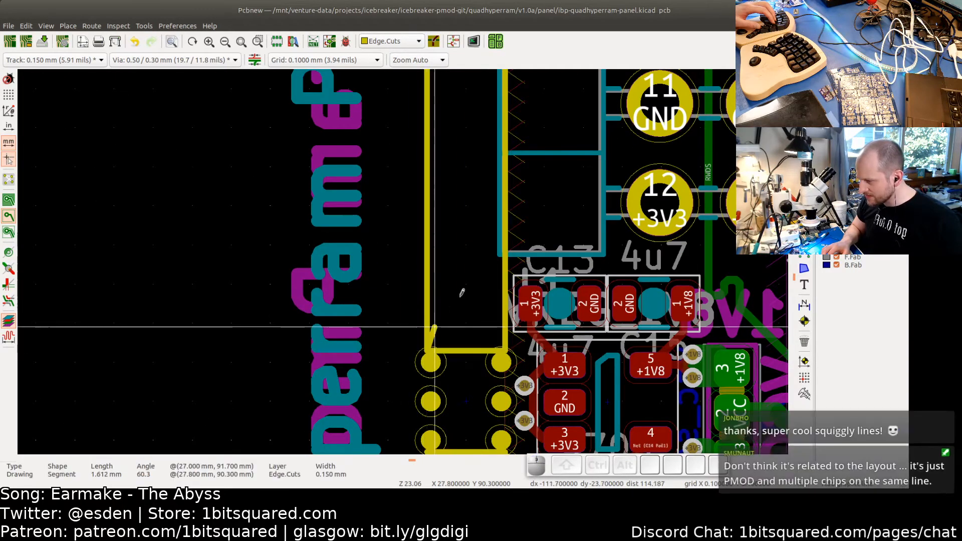
pyautogui.scroll(-4, 462, 293)
pyautogui.press('Escape')
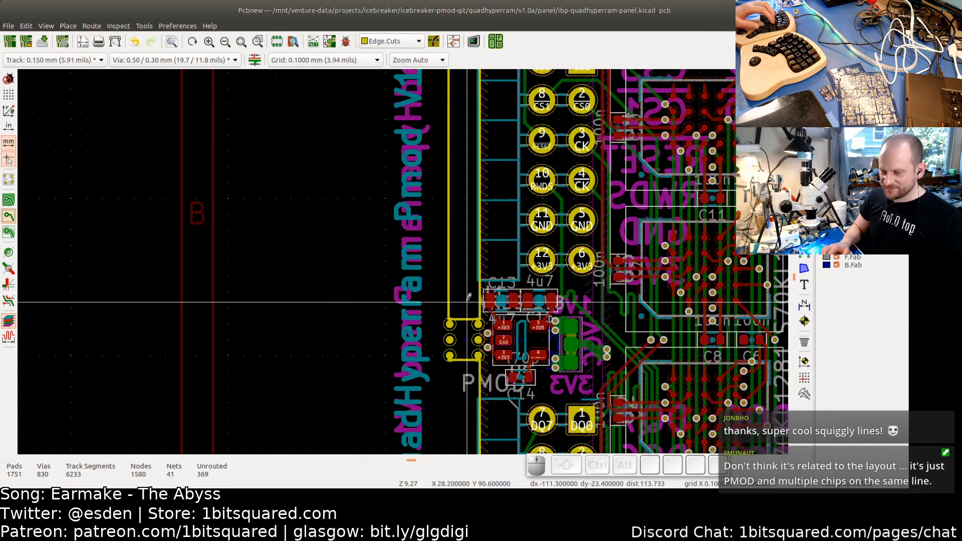
# - Draw a left rail outline segment about 21.5 mm long from the lower left tab down to the lower rail
pyautogui.scroll(-2, 467, 302)
pyautogui.scroll(4, 464, 308)
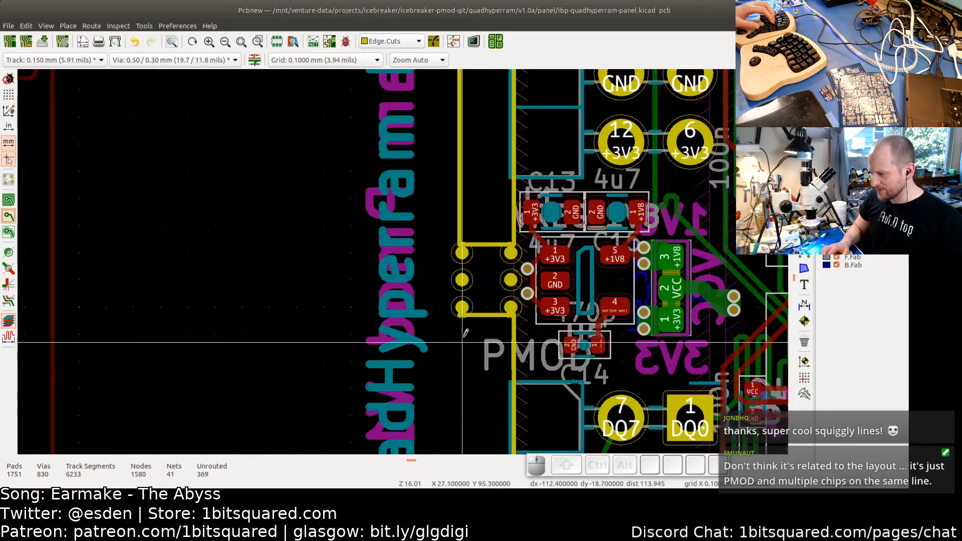
pyautogui.click(461, 308)
pyautogui.scroll(-3, 453, 321)
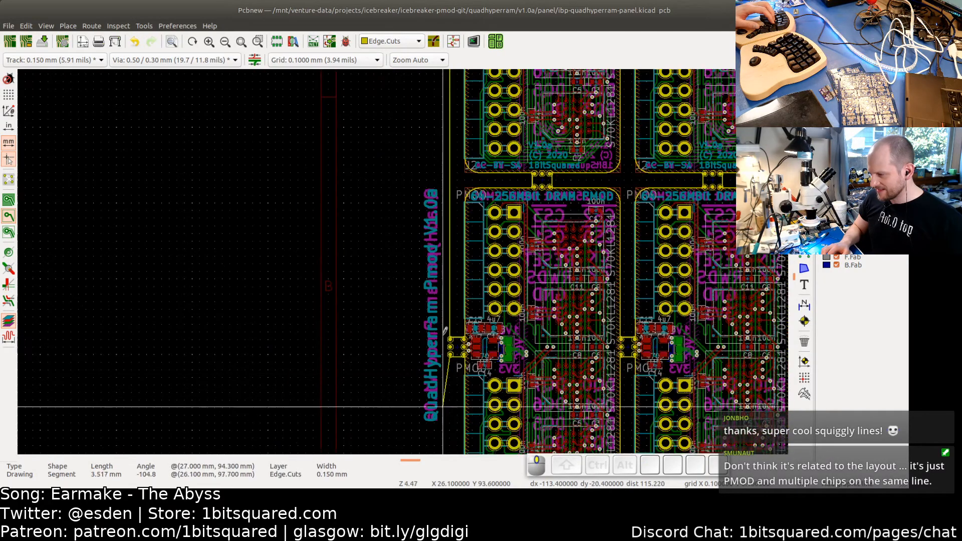
pyautogui.moveTo(445, 330); pyautogui.dragTo(440, 135, button='middle')
pyautogui.scroll(2, 447, 317)
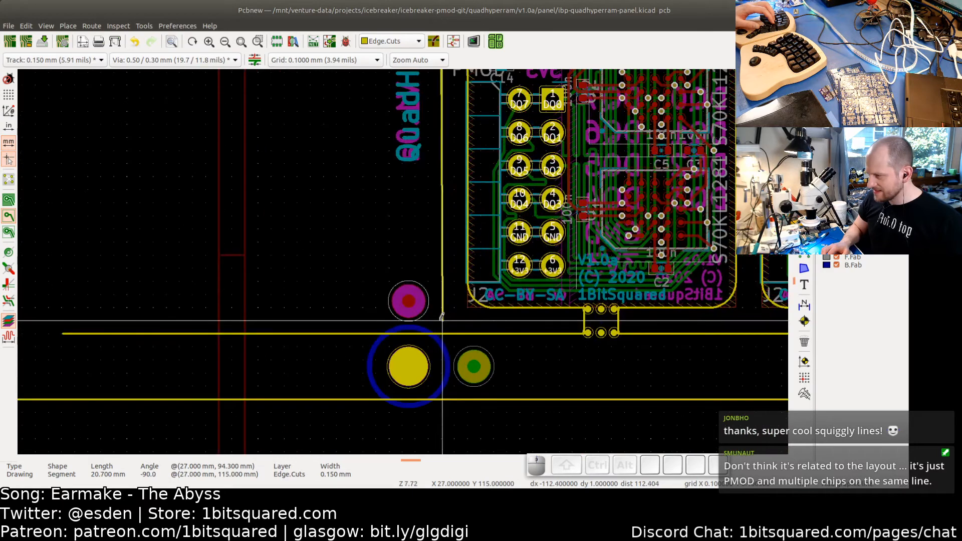
pyautogui.scroll(4, 443, 316)
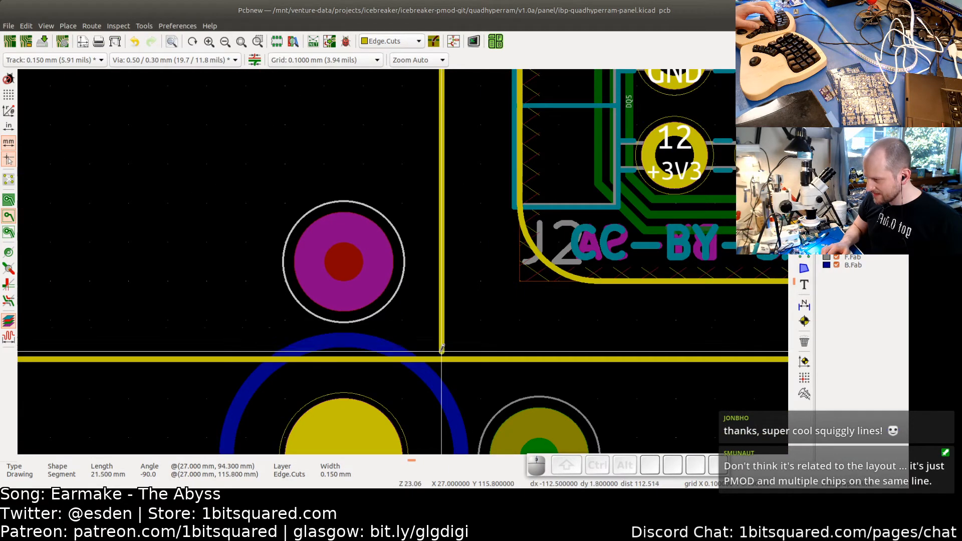
pyautogui.click(443, 356)
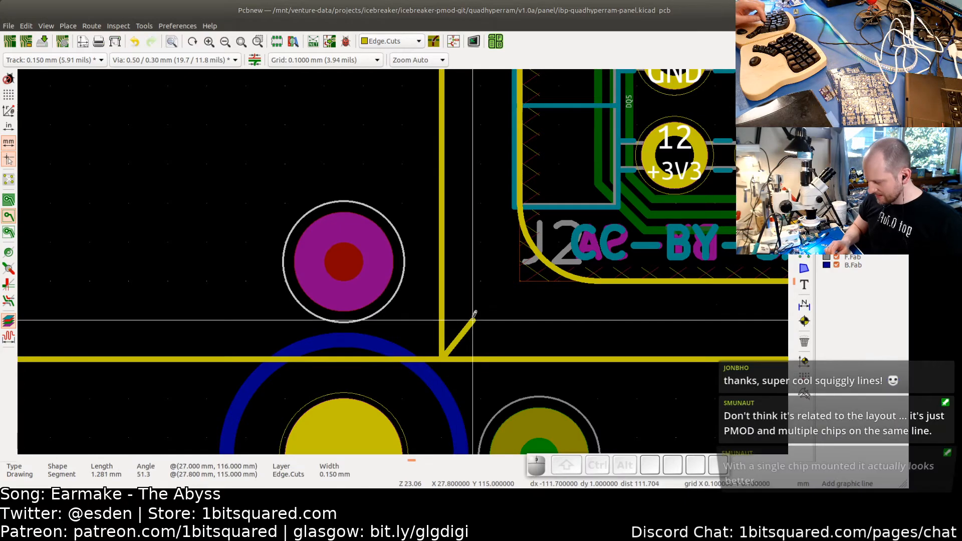
pyautogui.press('Escape')
# - Draw the panel's outer left edge, 100 mm long, from the top-left corner down to the bottom-left corner
pyautogui.scroll(-4, 472, 311)
pyautogui.scroll(-3, 376, 326)
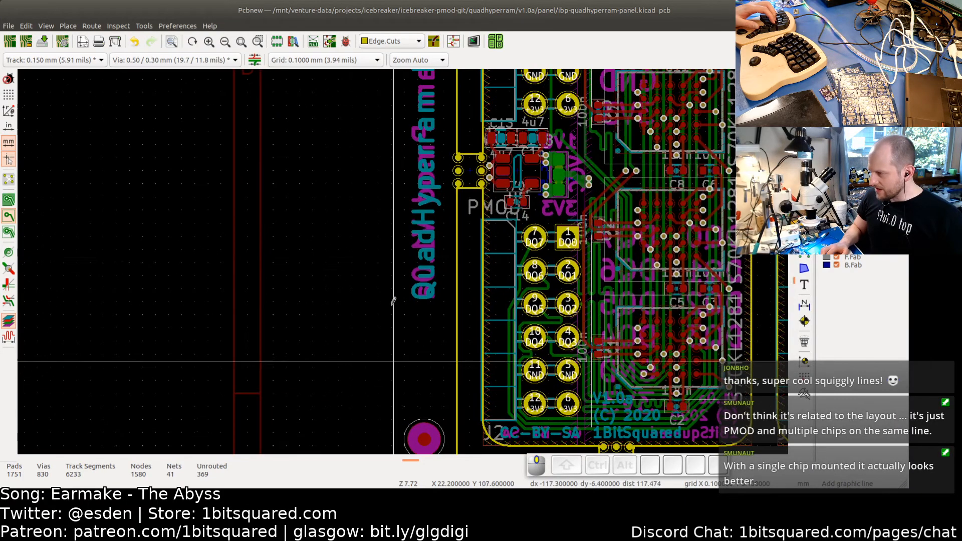
pyautogui.scroll(4, 396, 201)
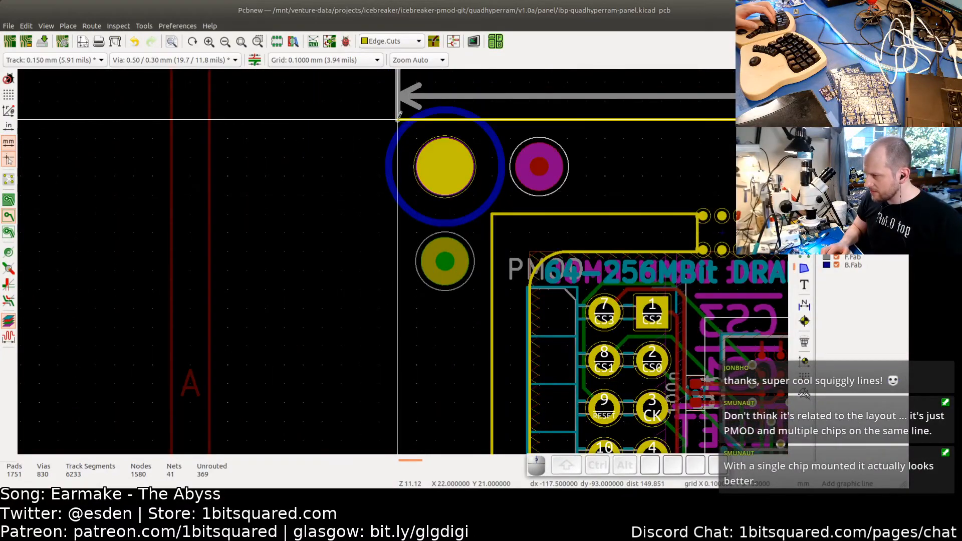
pyautogui.click(398, 119)
pyautogui.scroll(-4, 387, 300)
pyautogui.scroll(-1, 387, 300)
pyautogui.moveTo(387, 421); pyautogui.dragTo(386, 251, button='middle')
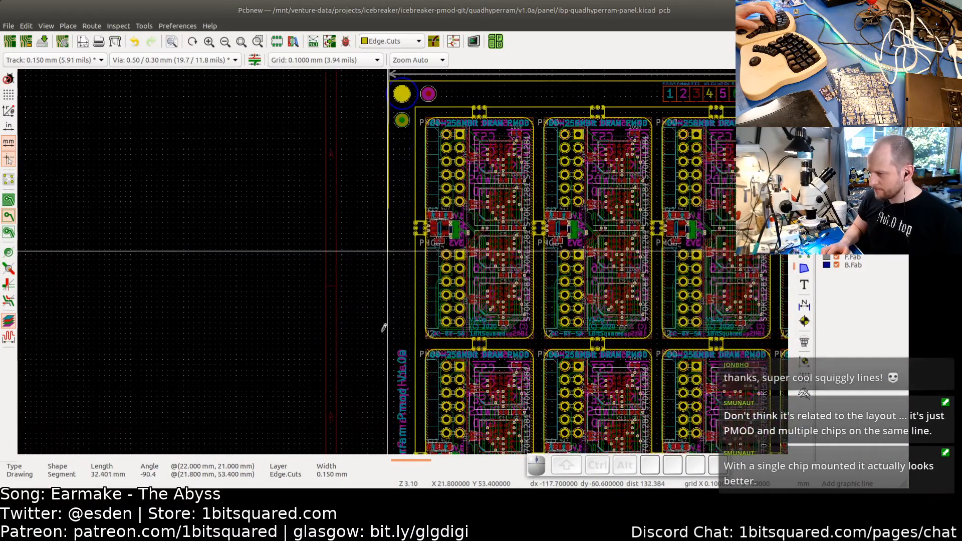
pyautogui.moveTo(383, 379); pyautogui.dragTo(382, 270, button='middle')
pyautogui.moveTo(390, 319); pyautogui.dragTo(393, 145, button='middle')
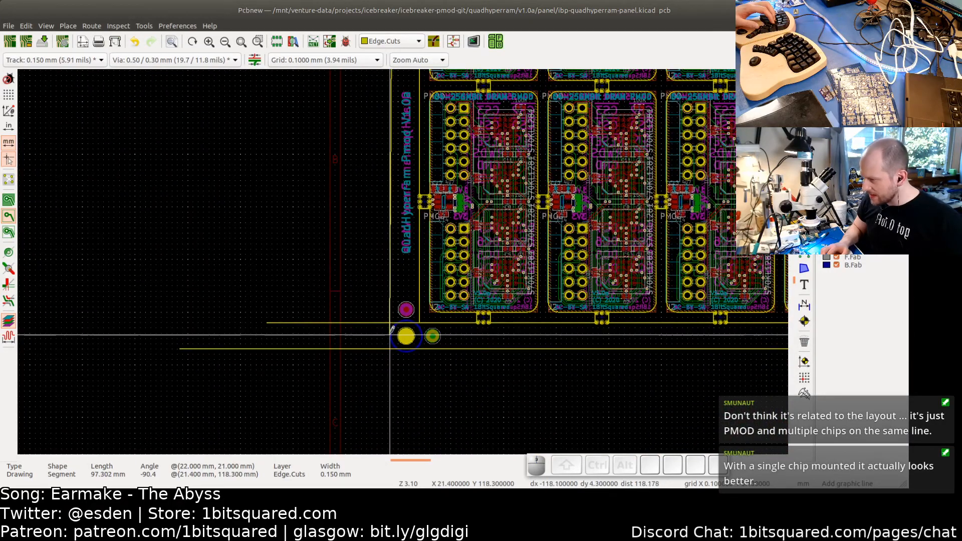
pyautogui.scroll(5, 391, 330)
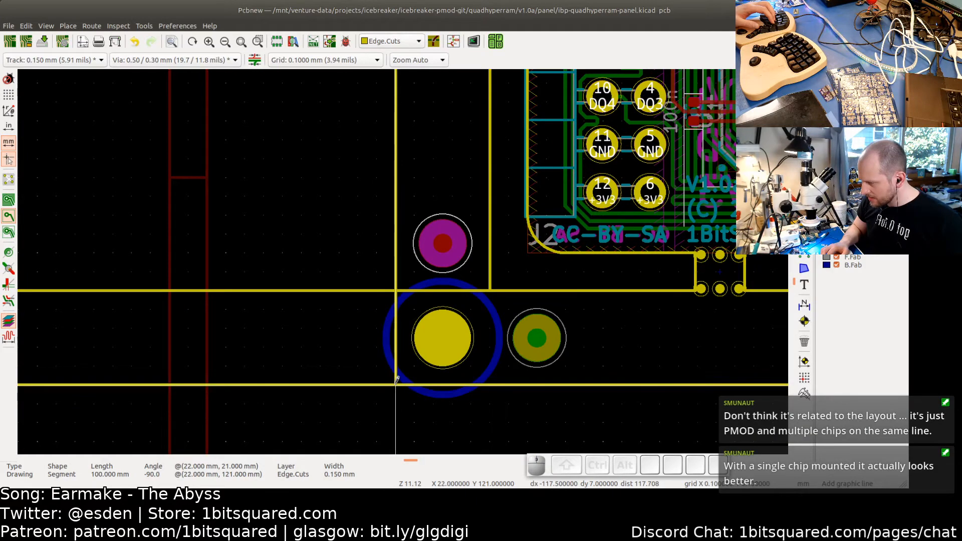
pyautogui.doubleClick(397, 381)
pyautogui.scroll(-4, 354, 315)
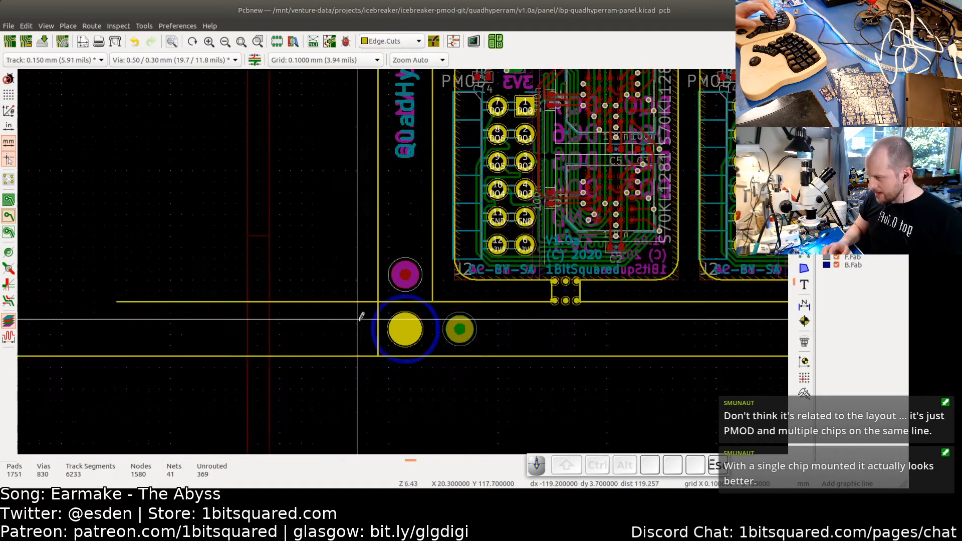
# - Shorten the lower rail line so its left end no longer extends past the left rail
pyautogui.scroll(4, 230, 311)
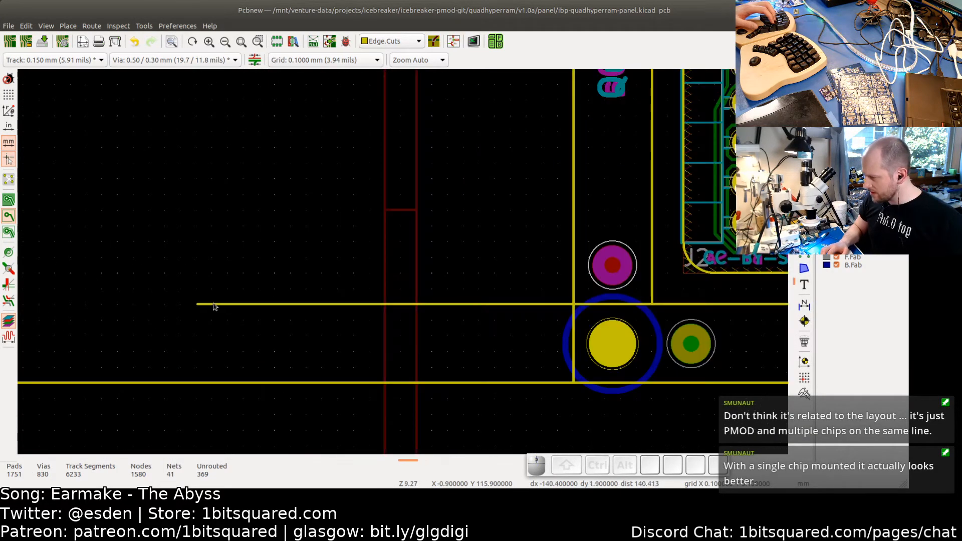
pyautogui.click(202, 305)
pyautogui.moveTo(197, 304); pyautogui.dragTo(655, 301)
pyautogui.scroll(3, 653, 306)
pyautogui.scroll(-4, 626, 306)
pyautogui.click(313, 312)
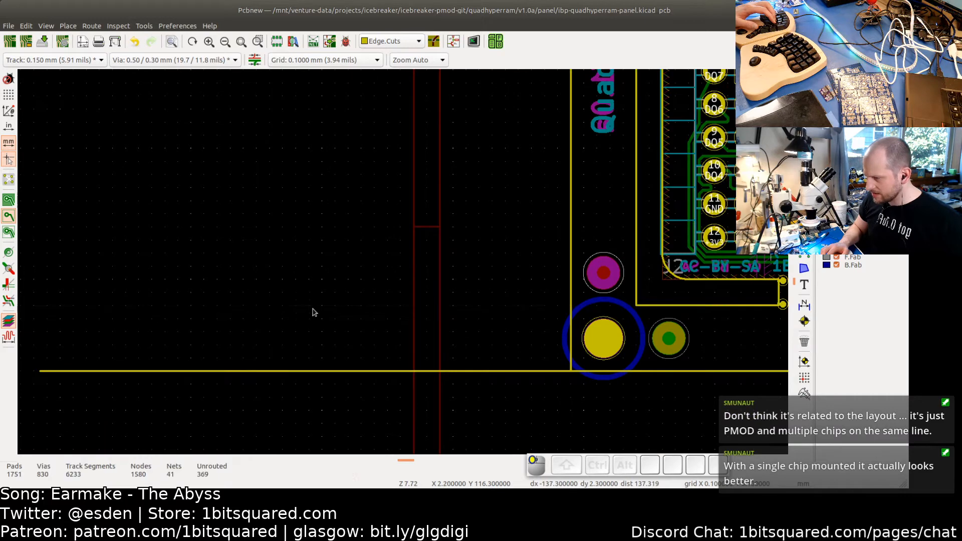
# - Trim the bottom edge's left end so it meets the outer left edge at the corner
pyautogui.moveTo(336, 292); pyautogui.dragTo(392, 302, button='middle')
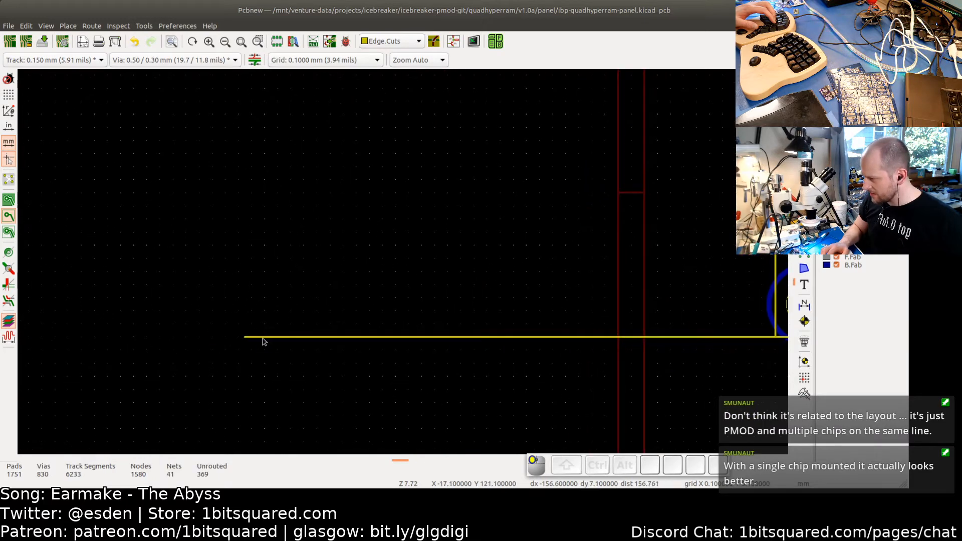
pyautogui.click(247, 337)
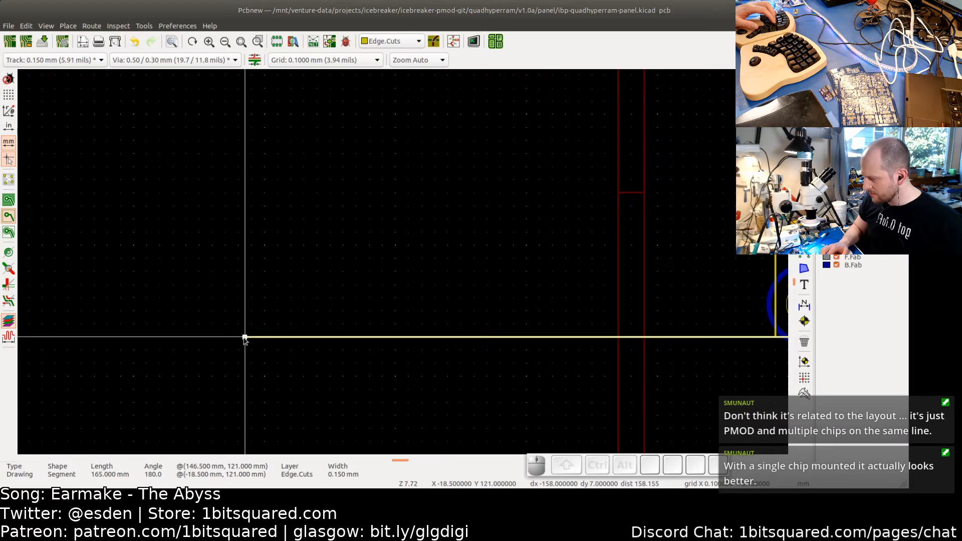
pyautogui.moveTo(245, 337); pyautogui.dragTo(547, 333)
pyautogui.scroll(2, 780, 340)
pyautogui.scroll(3, 587, 343)
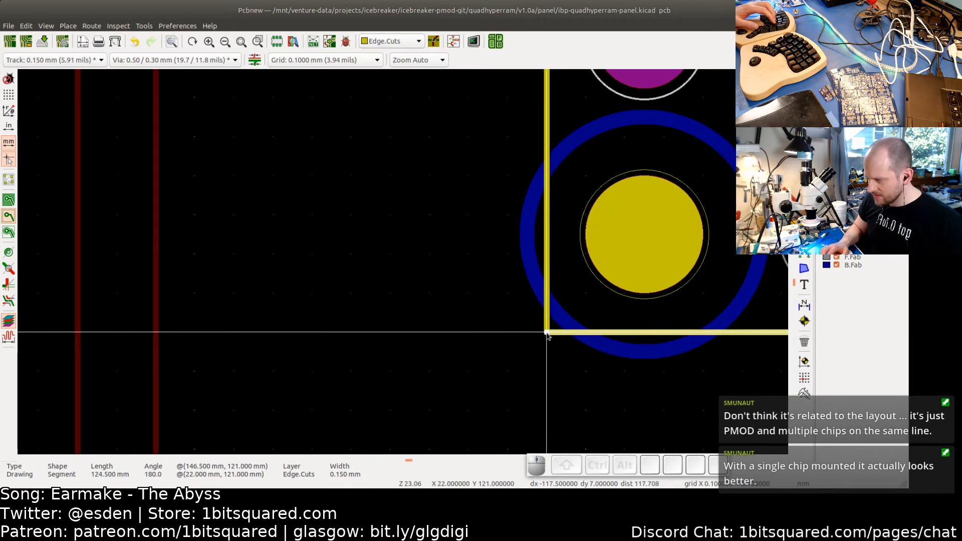
pyautogui.click(572, 357)
pyautogui.scroll(-4, 575, 357)
pyautogui.click(668, 381)
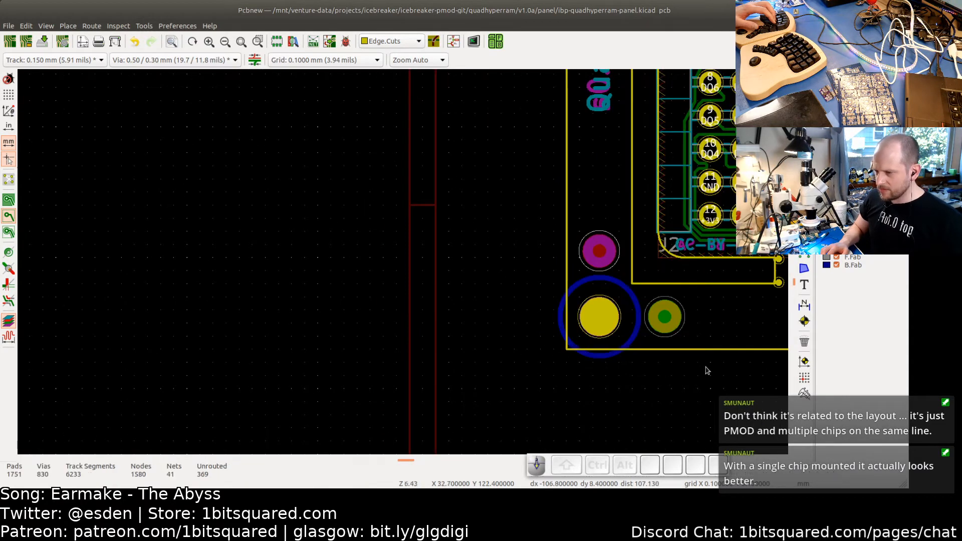
pyautogui.scroll(-5, 704, 371)
pyautogui.moveTo(411, 321); pyautogui.dragTo(380, 350, button='middle')
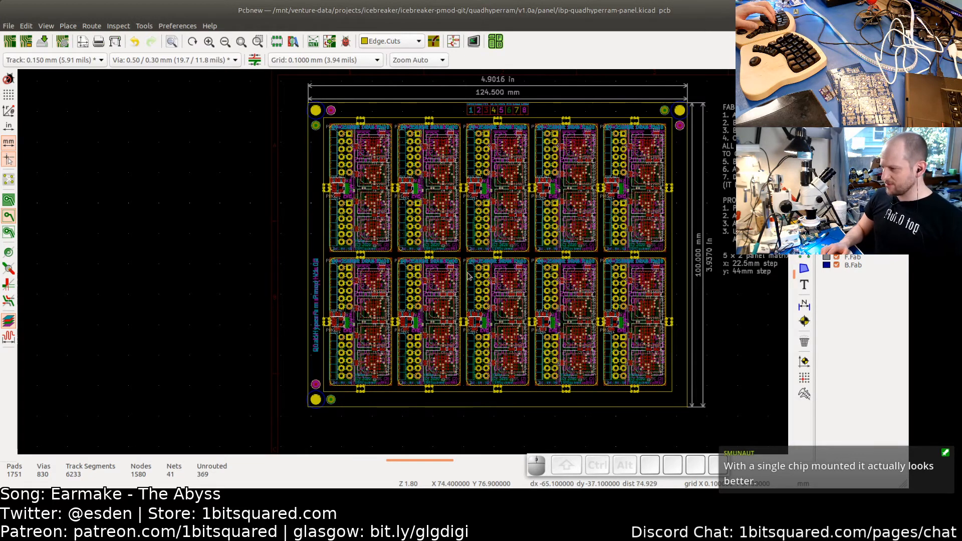
# - Open the 3D viewer to preview the panel board and dismiss the outline message
pyautogui.moveTo(468, 276); pyautogui.dragTo(433, 277, button='middle')
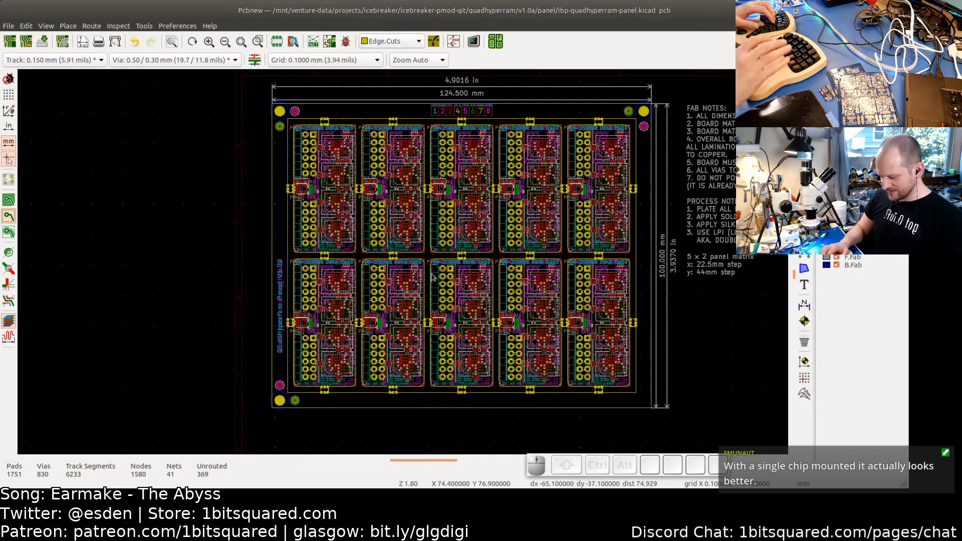
pyautogui.press('alt')
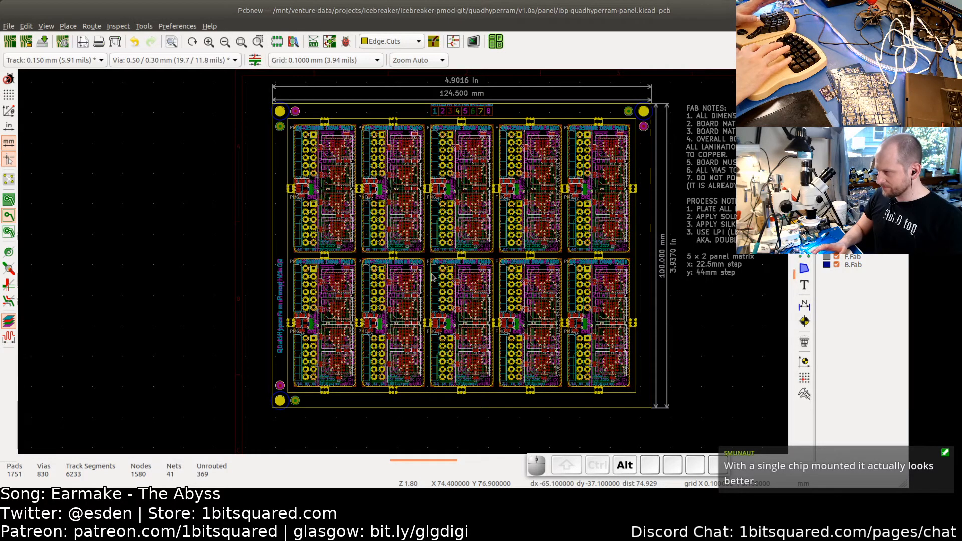
pyautogui.hotkey('alt', '3')
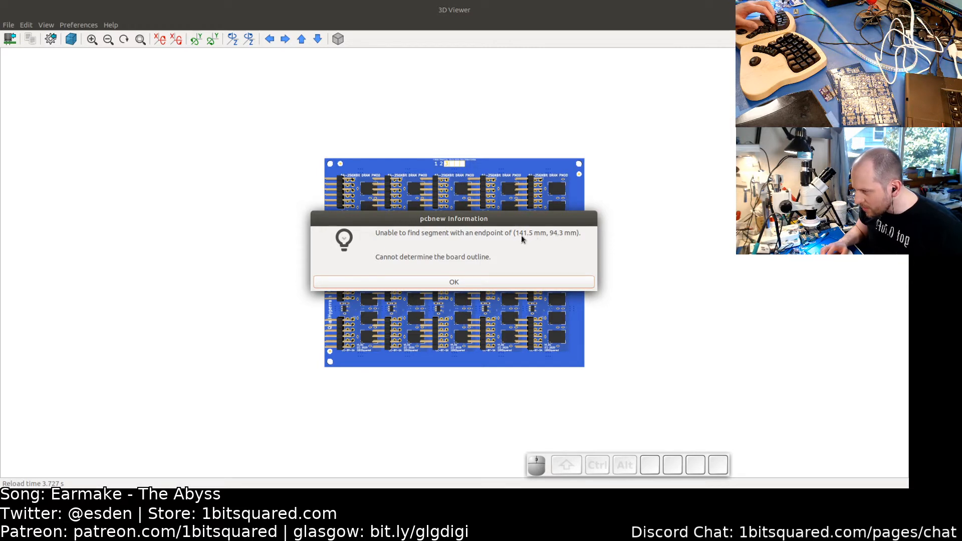
pyautogui.click(477, 283)
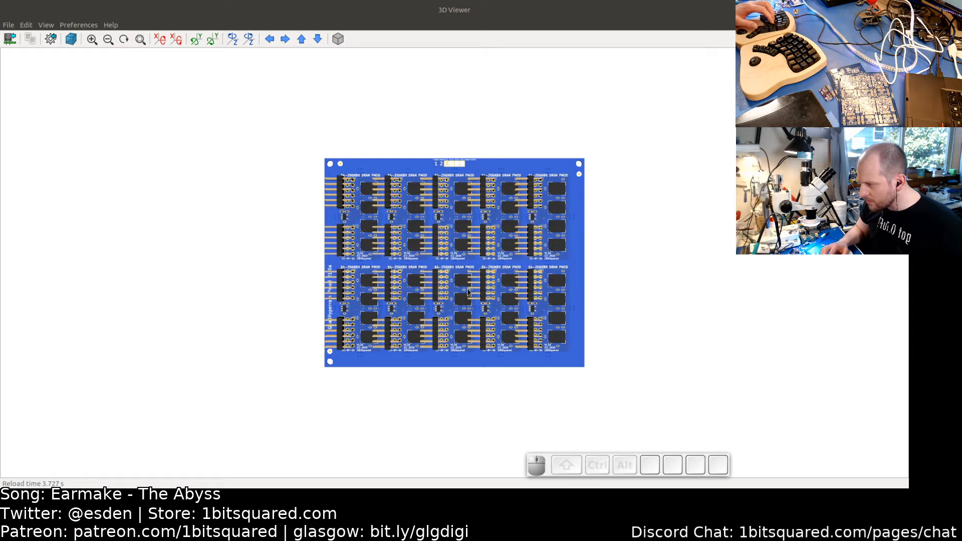
# - Return to Pcbnew and examine the right rail's edge-cut outline from the top-right corner down along the tabs
pyautogui.press('super+Tab')
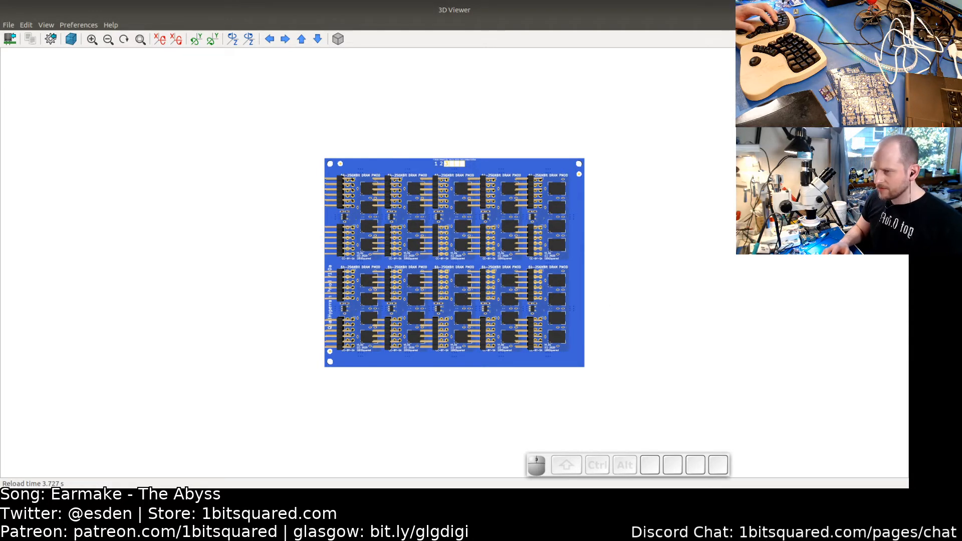
pyautogui.press('super+Tab')
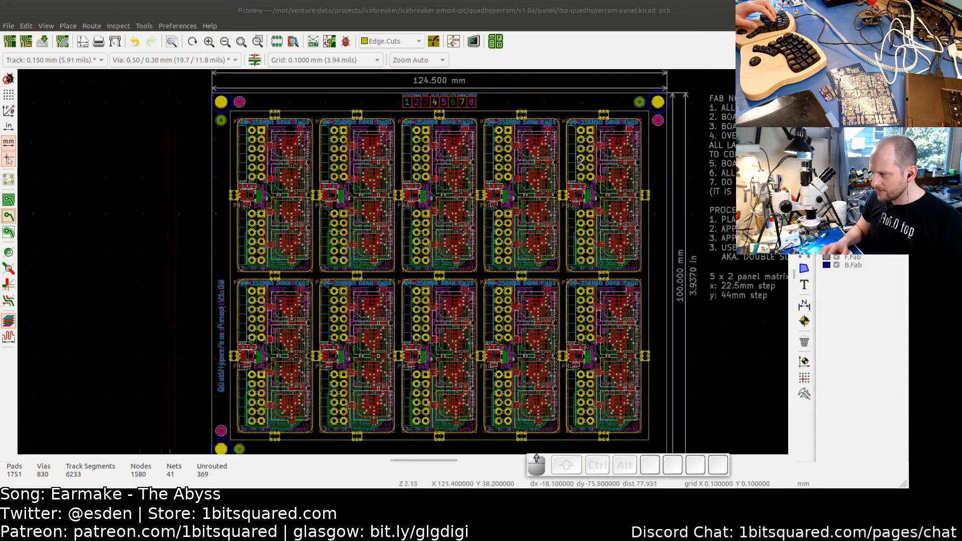
pyautogui.scroll(2, 579, 160)
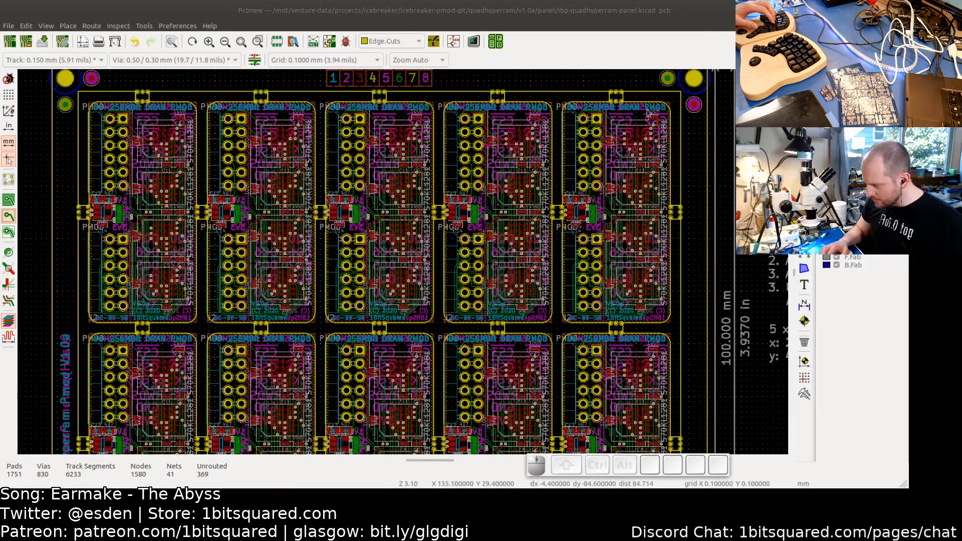
pyautogui.moveTo(704, 97); pyautogui.dragTo(545, 179, button='middle')
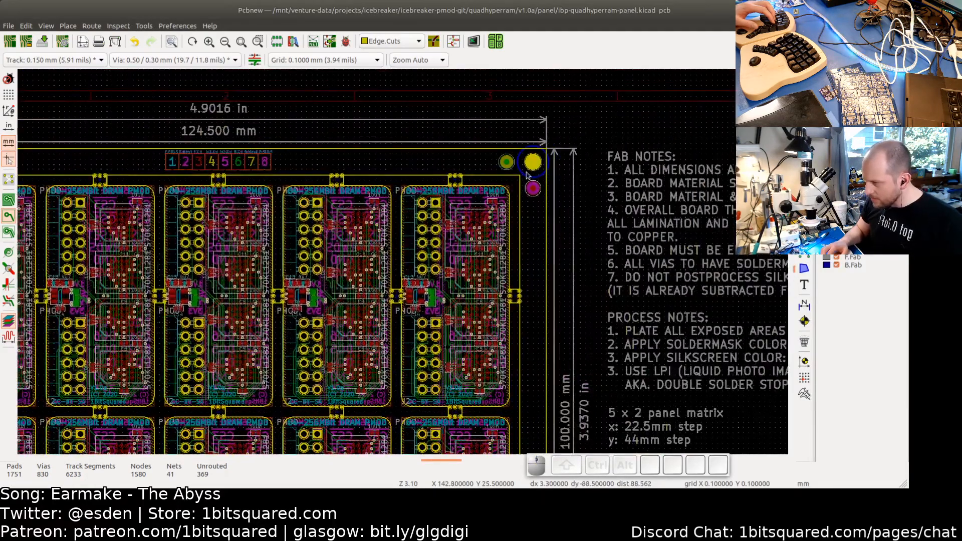
pyautogui.scroll(4, 527, 174)
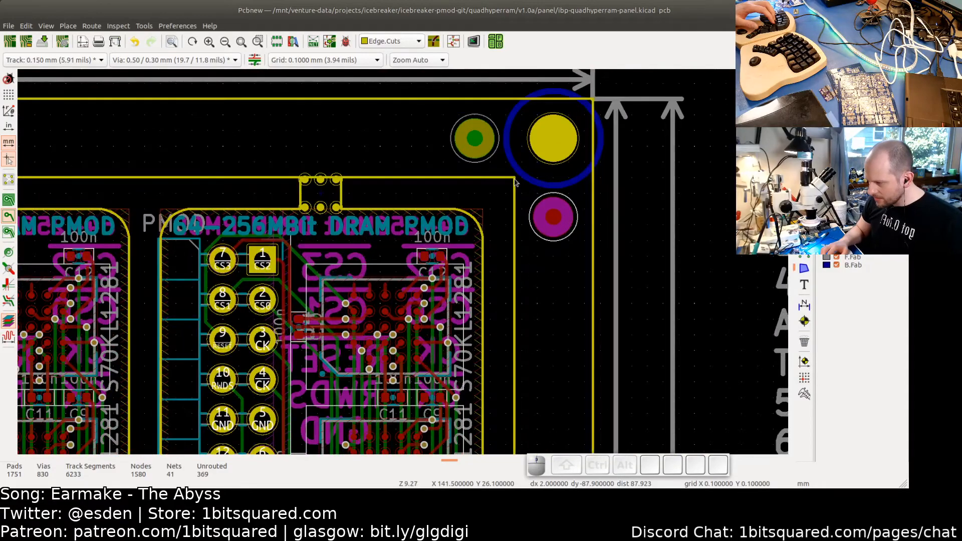
pyautogui.keyDown('shift'); pyautogui.scroll(-6, 501, 226); pyautogui.keyUp('shift')
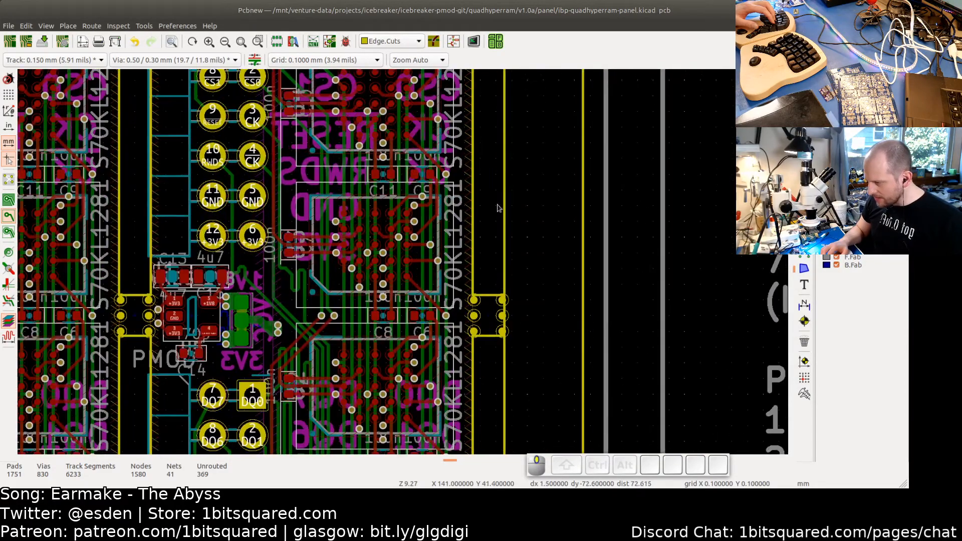
pyautogui.scroll(1, 512, 321)
pyautogui.scroll(-4, 508, 301)
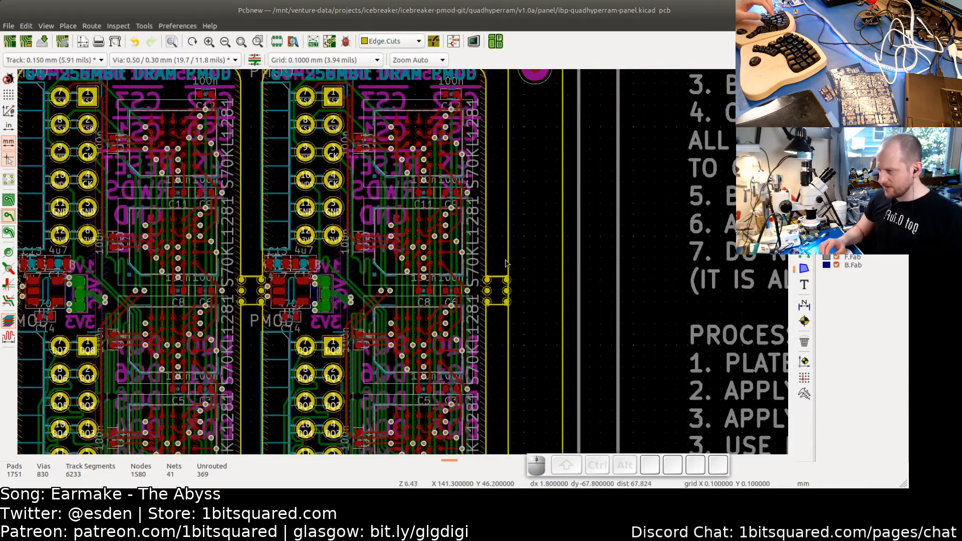
pyautogui.moveTo(503, 249); pyautogui.dragTo(491, 211, button='middle')
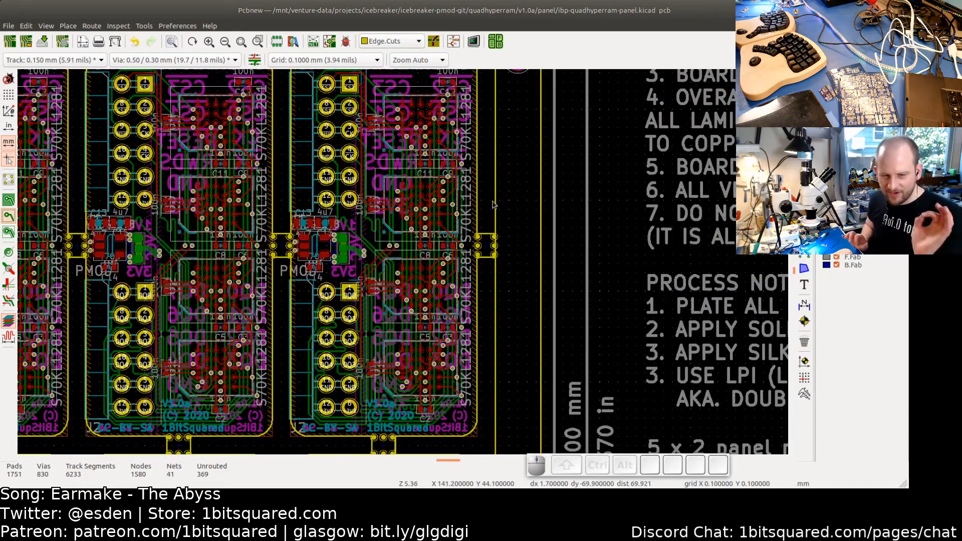
pyautogui.scroll(-3, 493, 206)
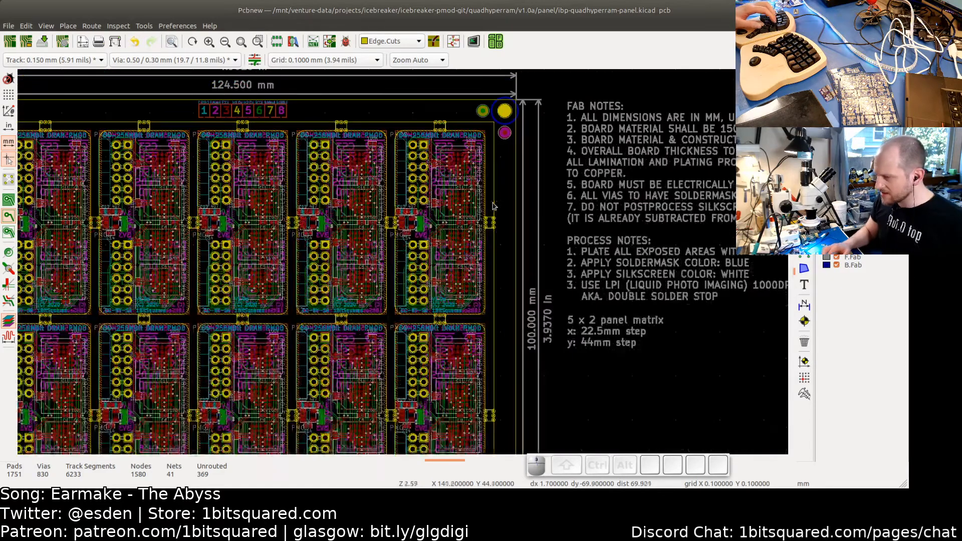
pyautogui.scroll(1, 495, 316)
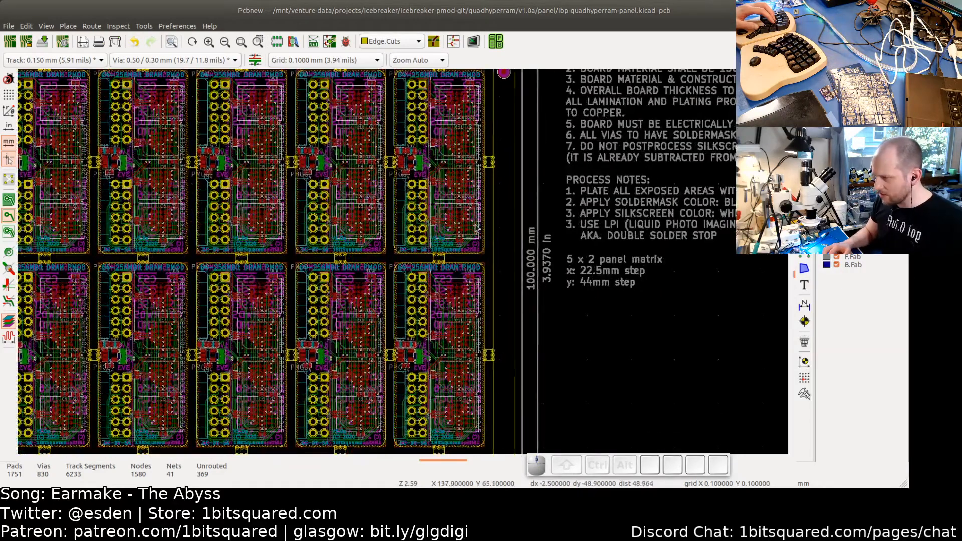
pyautogui.scroll(-2, 477, 255)
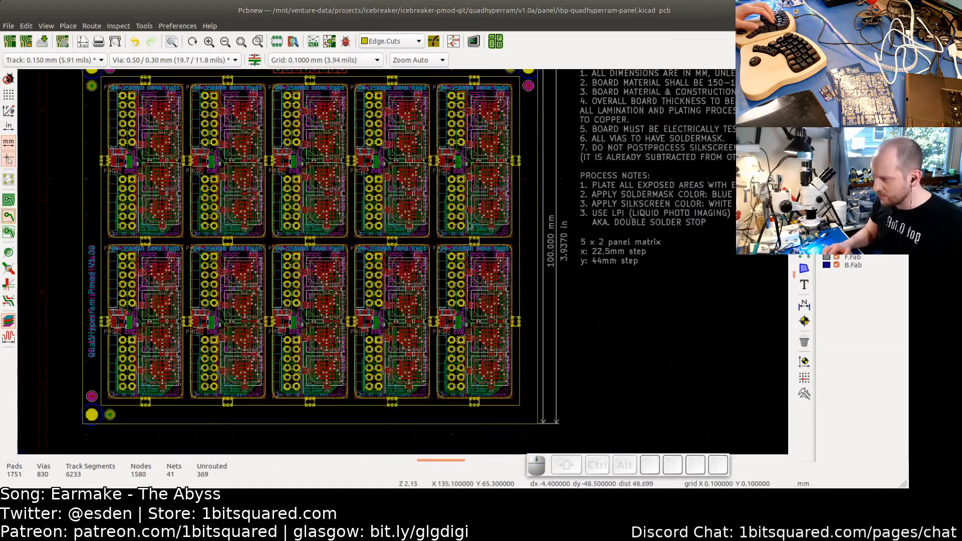
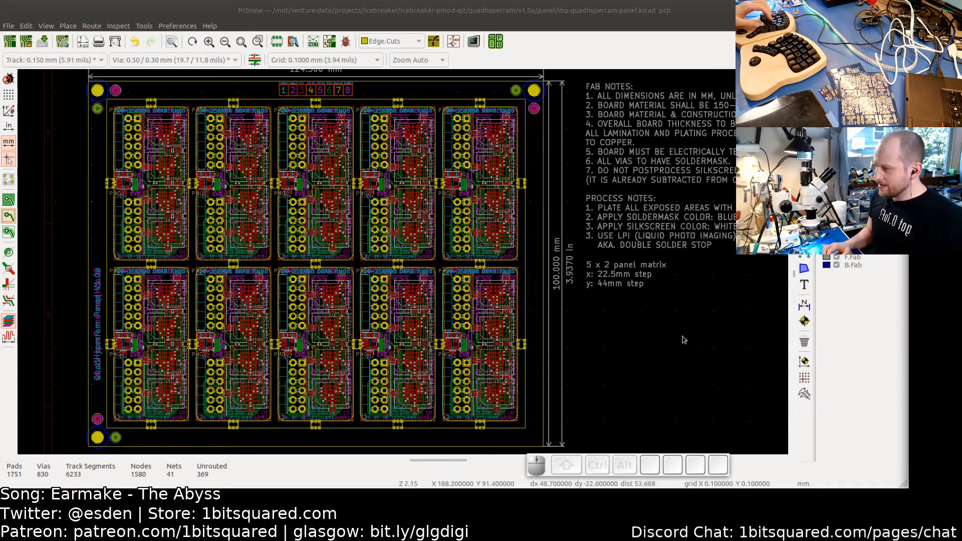
# - Draw an Edge.Cuts line about 41 mm long down the panel's right side from the upper mouse-bite tab to the middle tab
pyautogui.scroll(1, 536, 213)
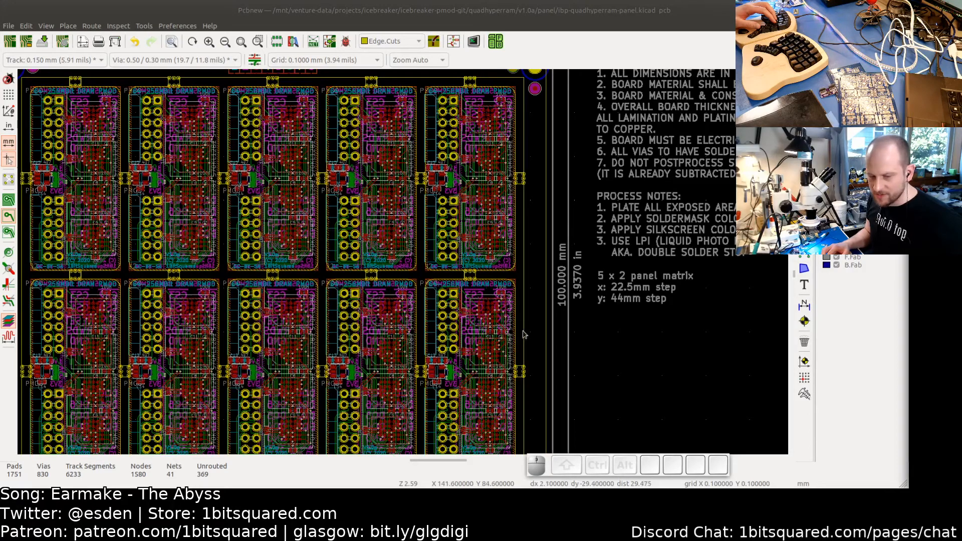
pyautogui.scroll(5, 540, 304)
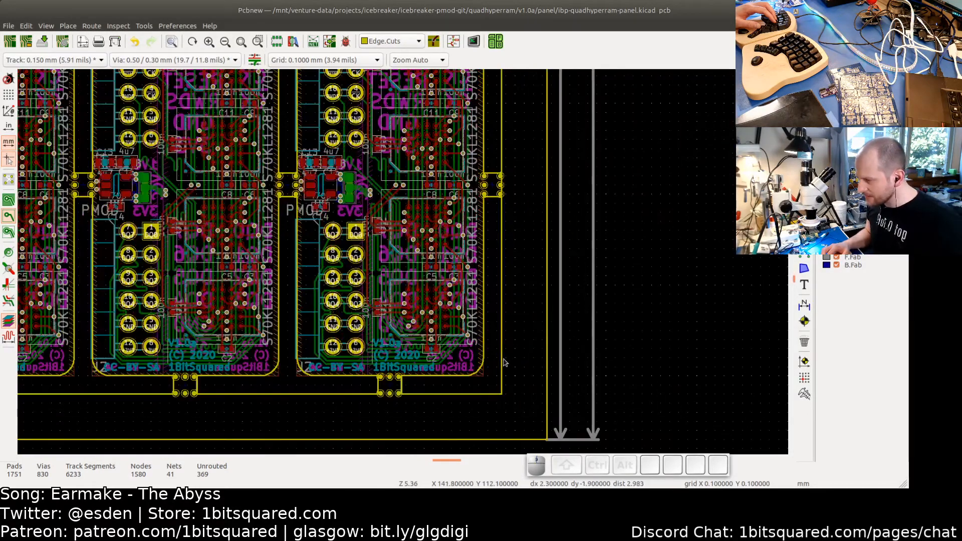
pyautogui.click(502, 379)
pyautogui.moveTo(502, 395); pyautogui.dragTo(498, 132)
pyautogui.scroll(5, 508, 158)
pyautogui.scroll(-5, 506, 152)
pyautogui.scroll(4, 505, 136)
pyautogui.scroll(2, 502, 136)
pyautogui.scroll(3, 502, 134)
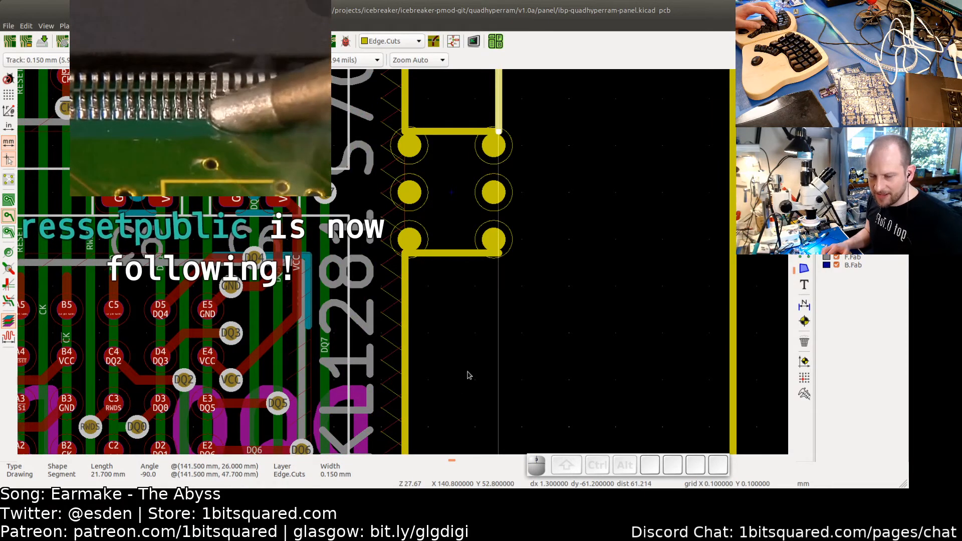
pyautogui.scroll(-2, 461, 361)
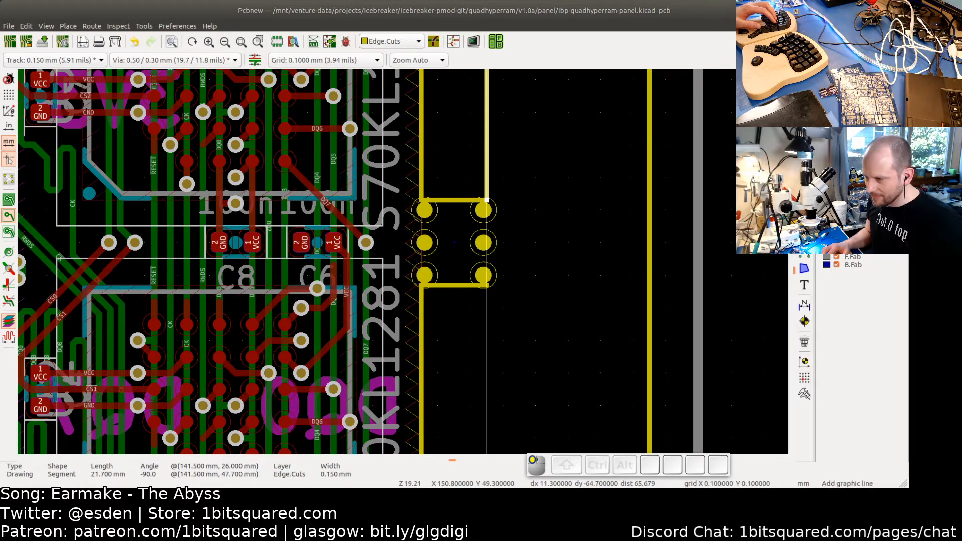
pyautogui.scroll(5, 488, 289)
pyautogui.click(484, 279)
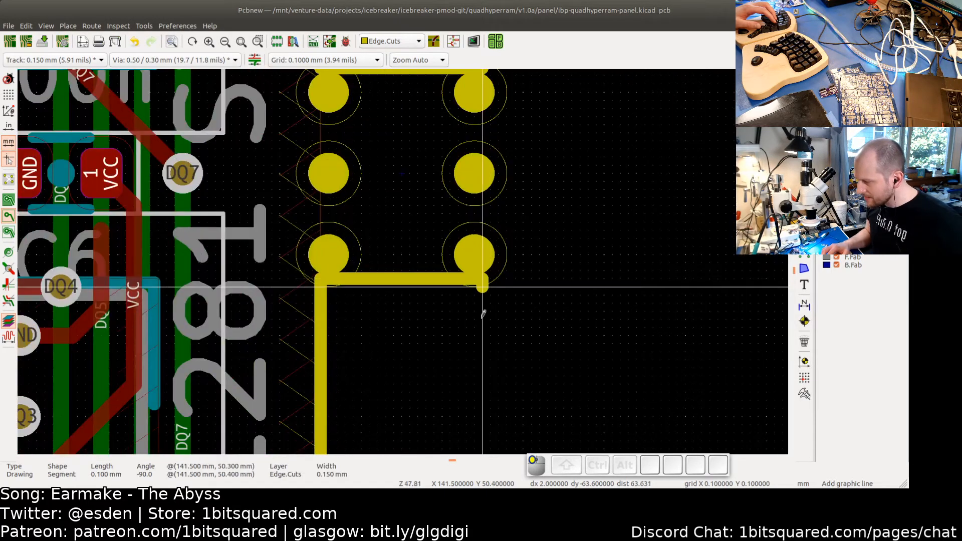
pyautogui.scroll(-5, 484, 314)
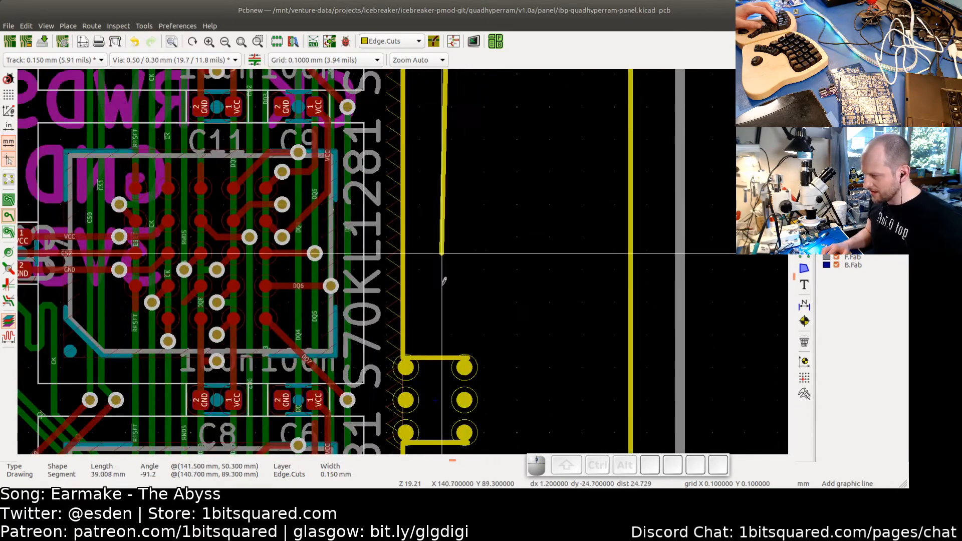
pyautogui.scroll(4, 466, 351)
pyautogui.click(468, 357)
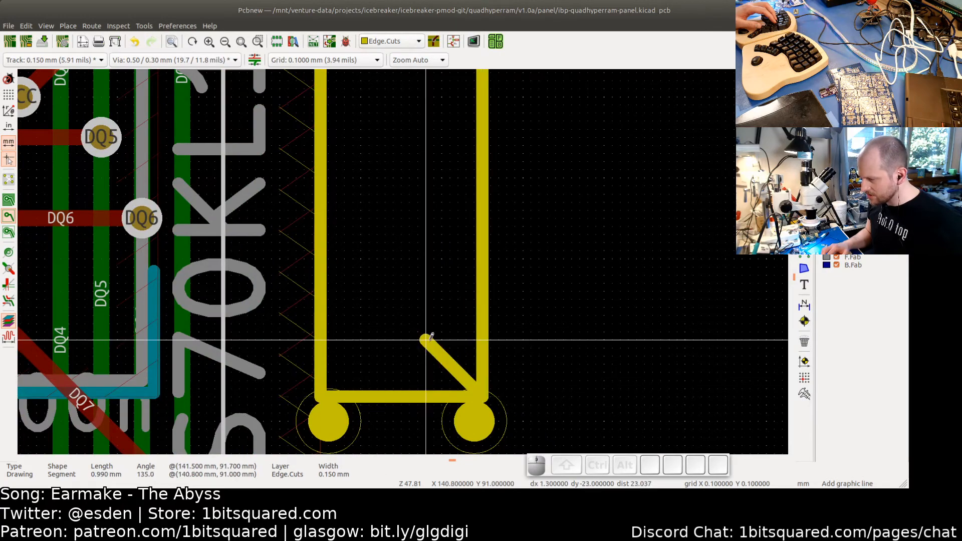
pyautogui.press('Escape')
# - Draw an Edge.Cuts line about 22 mm long from the middle right tab down to the panel's bottom outline
pyautogui.scroll(-3, 446, 361)
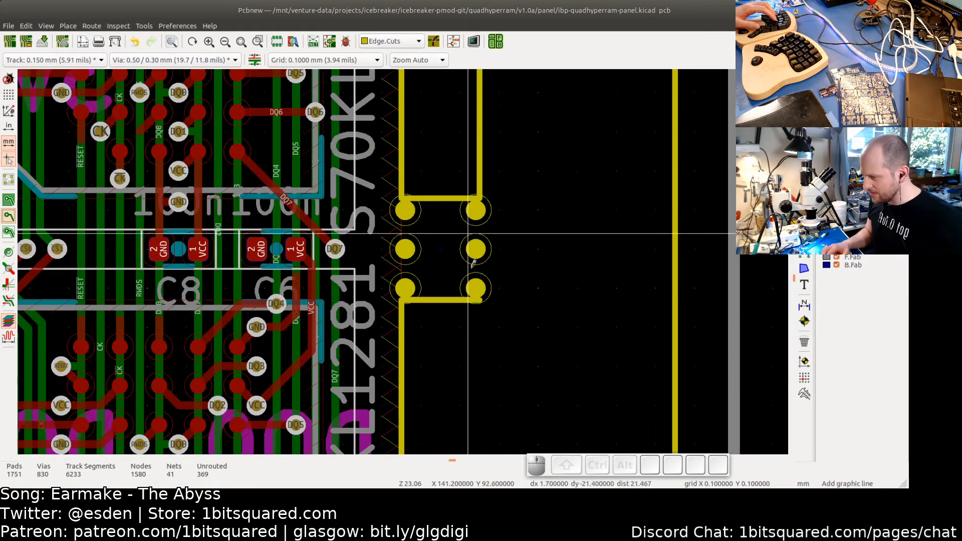
pyautogui.scroll(4, 476, 281)
pyautogui.click(480, 299)
pyautogui.scroll(-5, 483, 354)
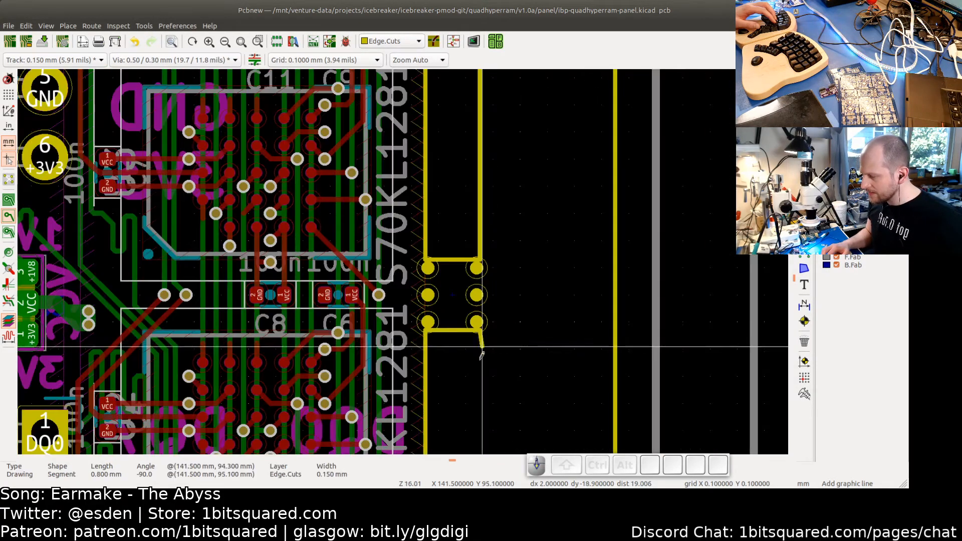
pyautogui.moveTo(479, 401); pyautogui.dragTo(466, 202, button='middle')
pyautogui.moveTo(465, 378); pyautogui.dragTo(462, 164, button='middle')
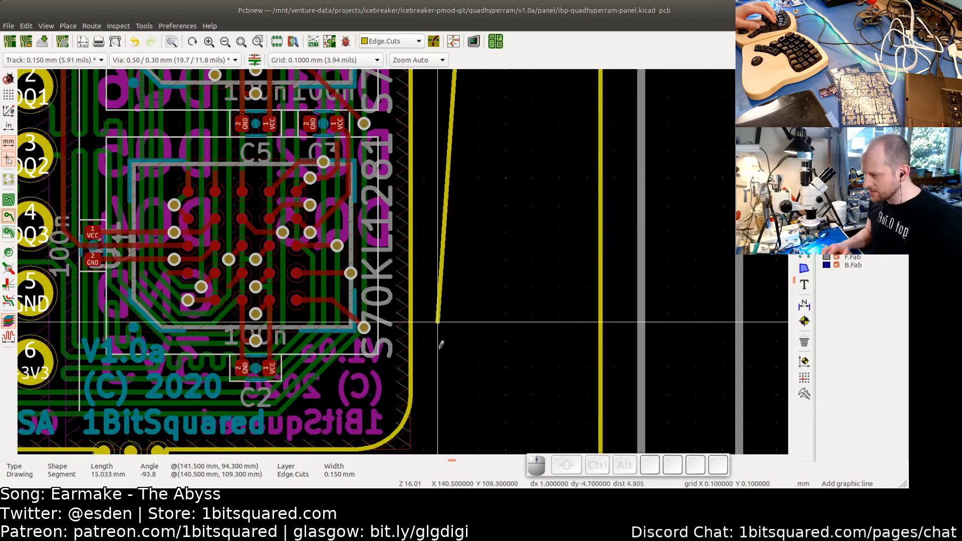
pyautogui.moveTo(441, 345); pyautogui.dragTo(471, 148, button='middle')
pyautogui.scroll(4, 489, 258)
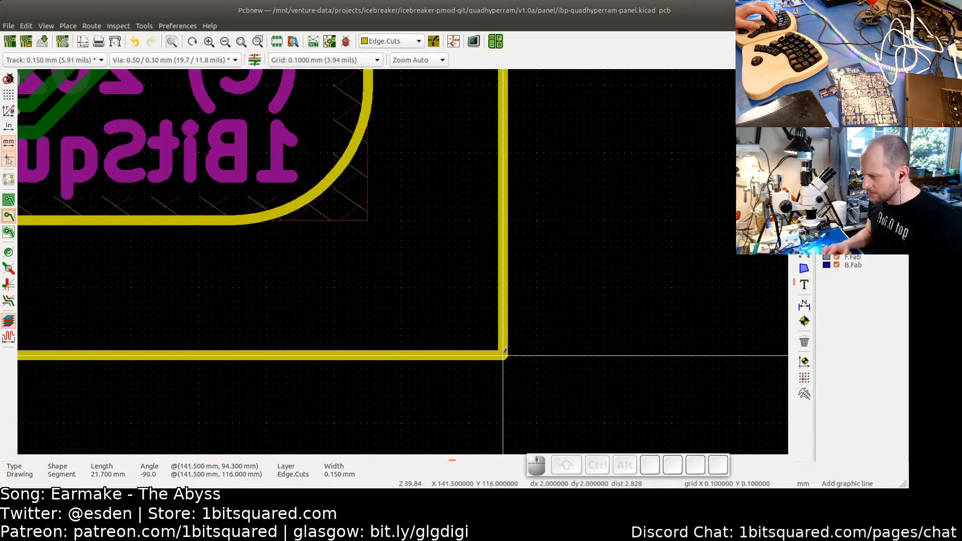
pyautogui.scroll(-2, 445, 264)
pyautogui.press('Escape')
pyautogui.press('Escape')
# - Zoom out and pan around to review the panel's Edge.Cuts outline around the boards and tabs
pyautogui.scroll(-4, 451, 261)
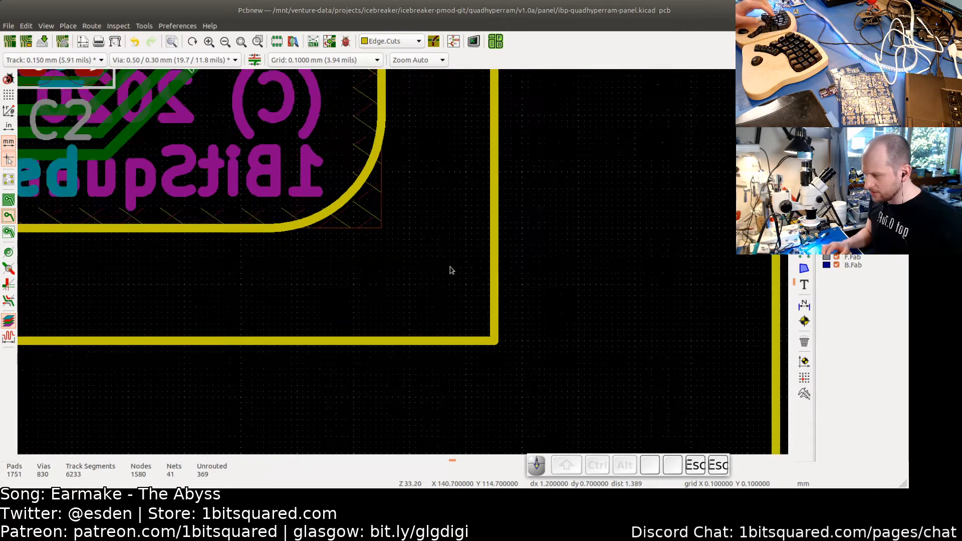
pyautogui.scroll(-1, 449, 266)
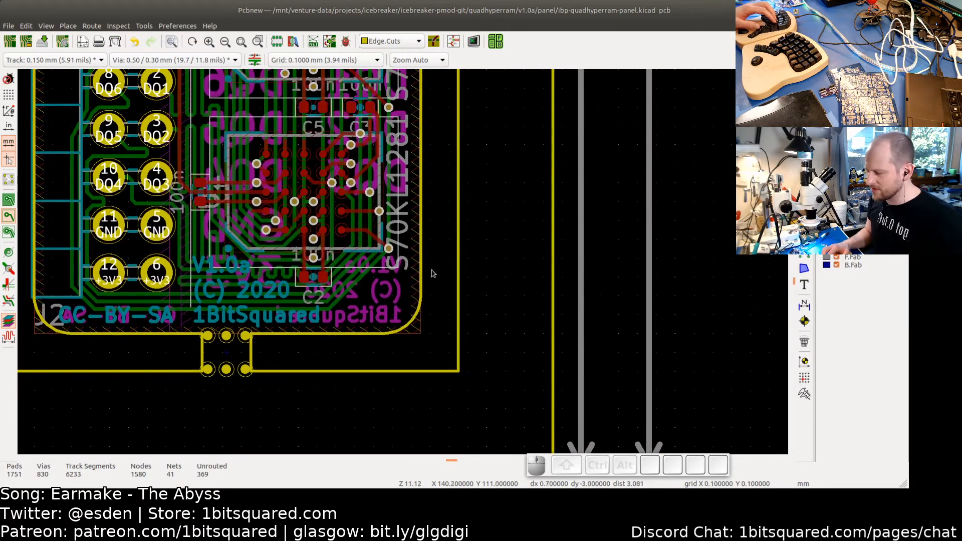
pyautogui.scroll(-1, 430, 273)
pyautogui.scroll(-1, 430, 271)
pyautogui.moveTo(440, 247); pyautogui.dragTo(523, 304, button='middle')
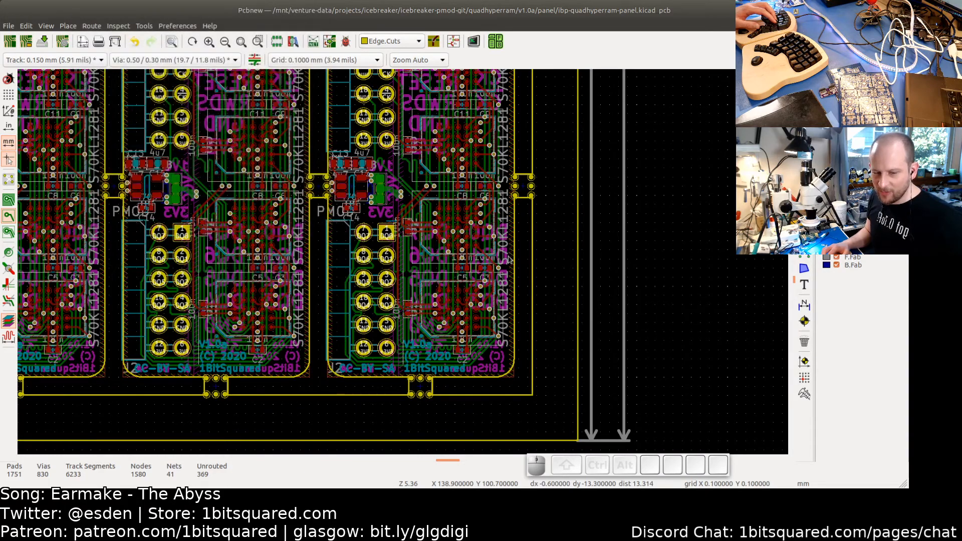
pyautogui.scroll(-5, 495, 264)
pyautogui.scroll(2, 514, 294)
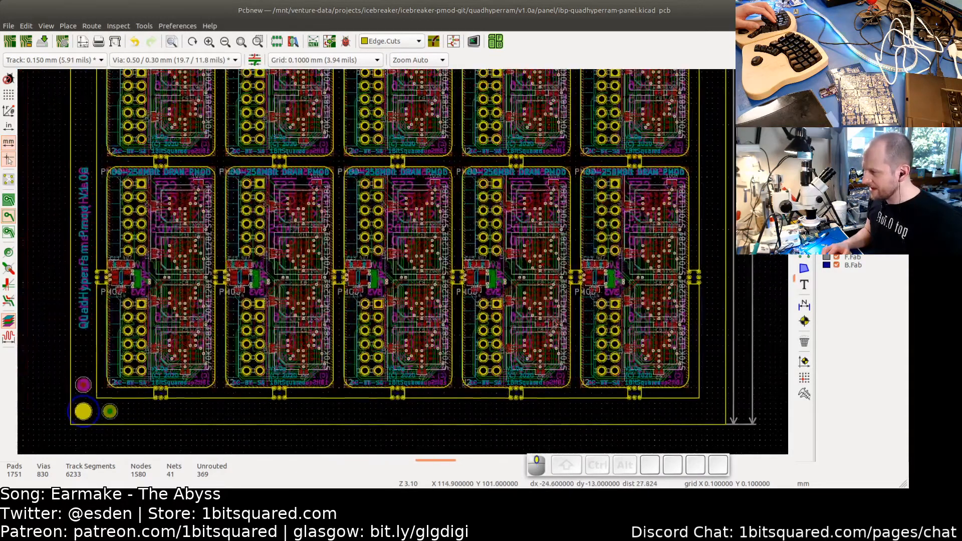
pyautogui.scroll(-1, 421, 288)
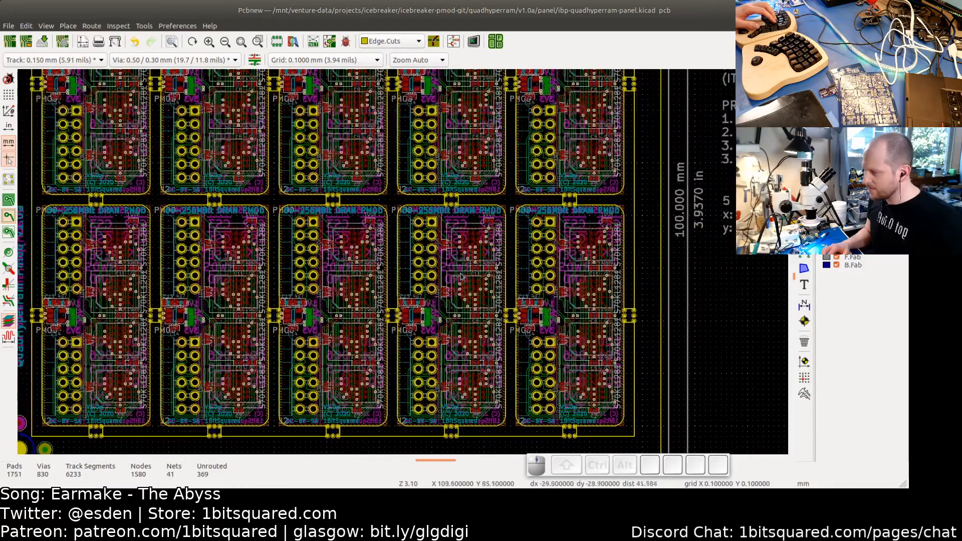
pyautogui.scroll(-1, 420, 289)
pyautogui.moveTo(420, 288); pyautogui.dragTo(418, 318, button='middle')
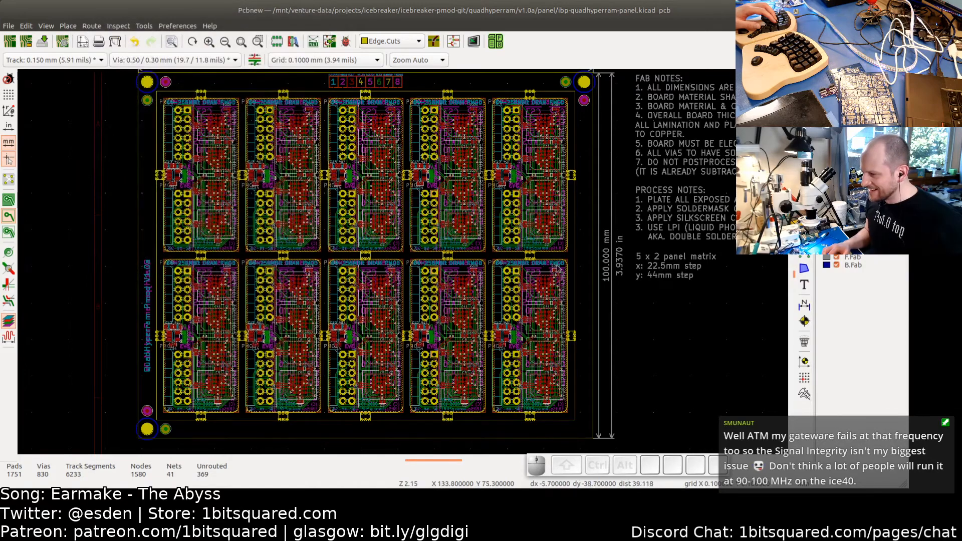
pyautogui.moveTo(549, 276); pyautogui.dragTo(502, 286, button='middle')
pyautogui.scroll(3, 568, 327)
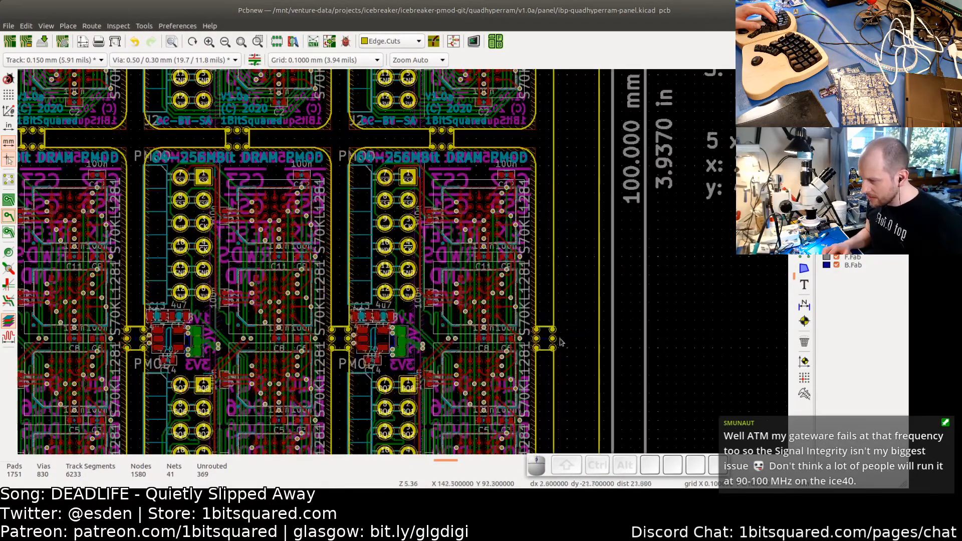
pyautogui.scroll(-2, 557, 342)
pyautogui.scroll(-2, 510, 309)
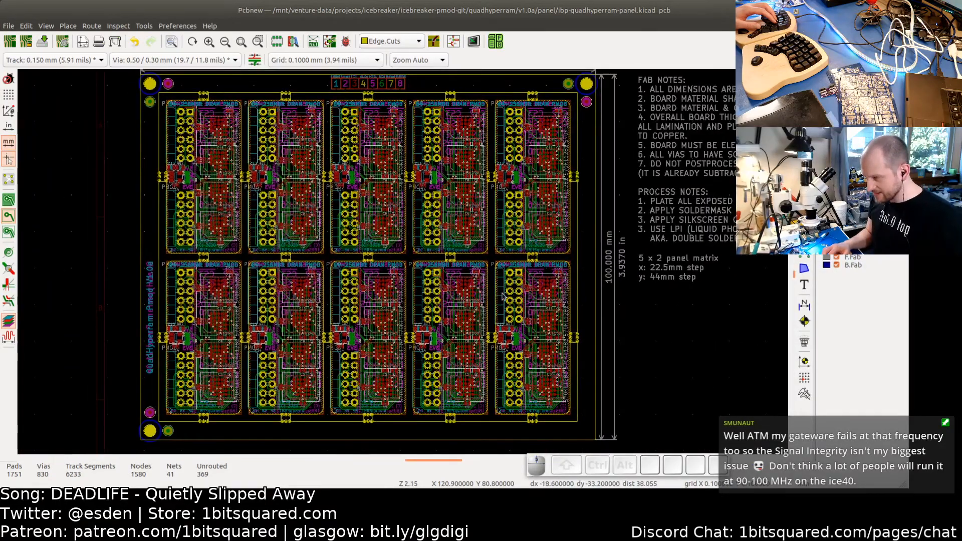
pyautogui.scroll(-1, 504, 296)
pyautogui.moveTo(504, 285); pyautogui.dragTo(502, 289, button='middle')
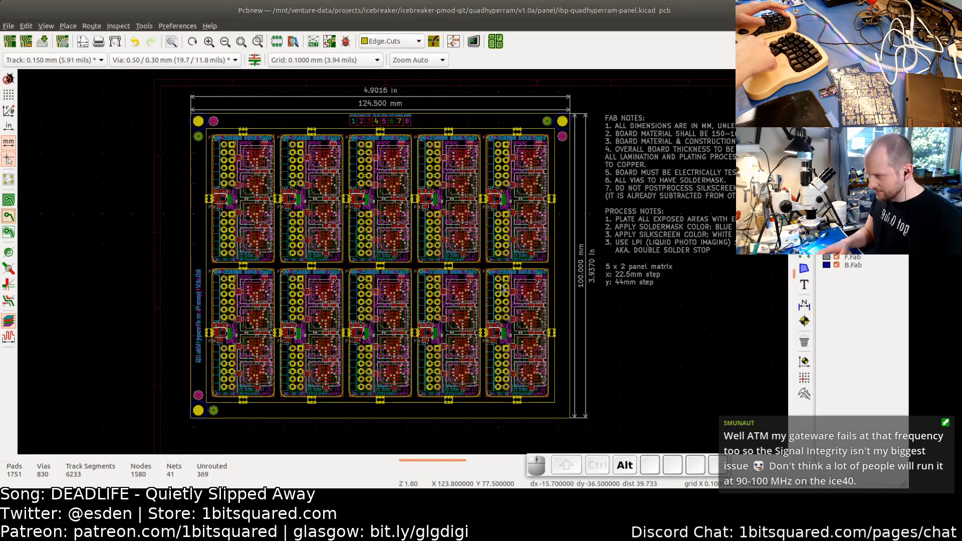
# - Open the 3D viewer to check the board outline, dismiss its message, and return to the layout editor
pyautogui.hotkey('alt', '3')
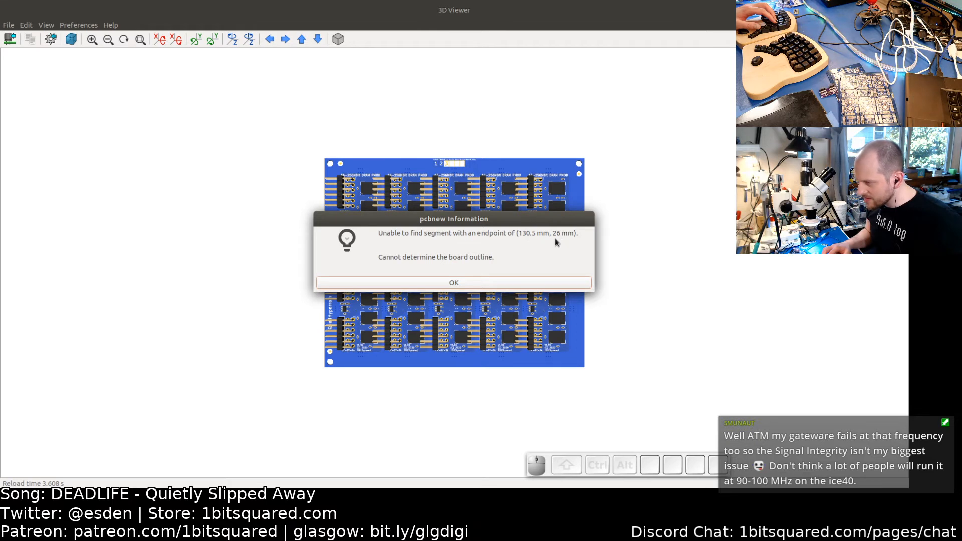
pyautogui.click(497, 286)
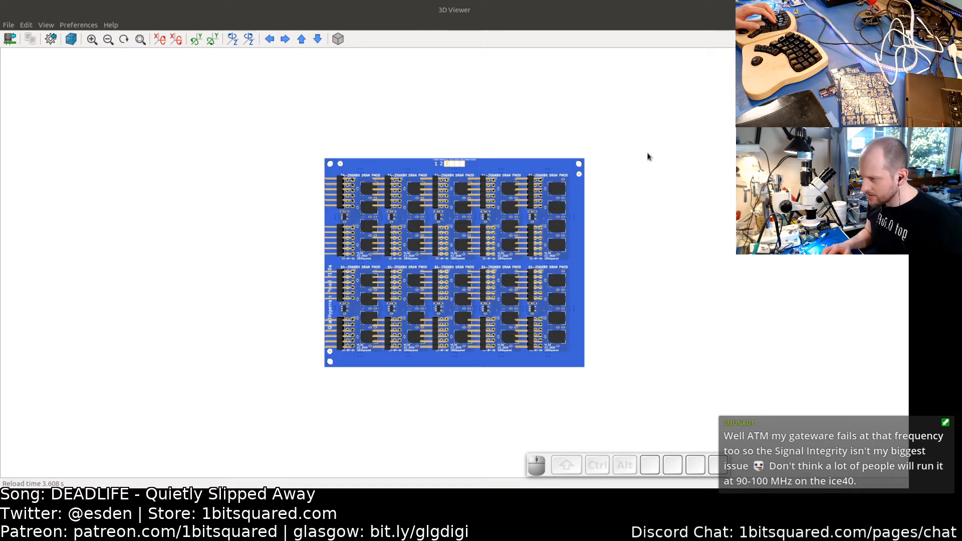
pyautogui.hotkey('alt', 'Tab')
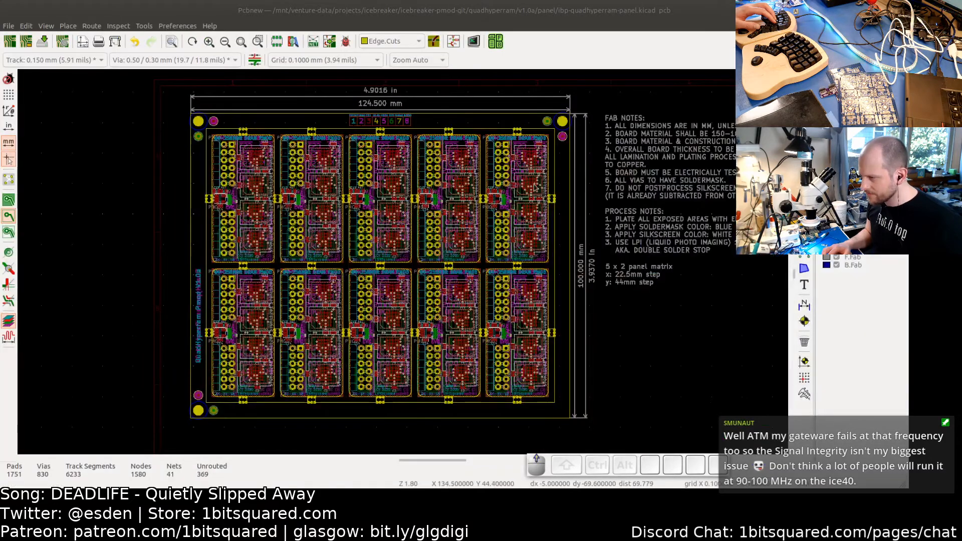
# - Draw an Edge.Cuts line along the top between the rightmost mouse-bite tab and the neighbouring tab to close the outline
pyautogui.scroll(3, 580, 192)
pyautogui.scroll(1, 579, 215)
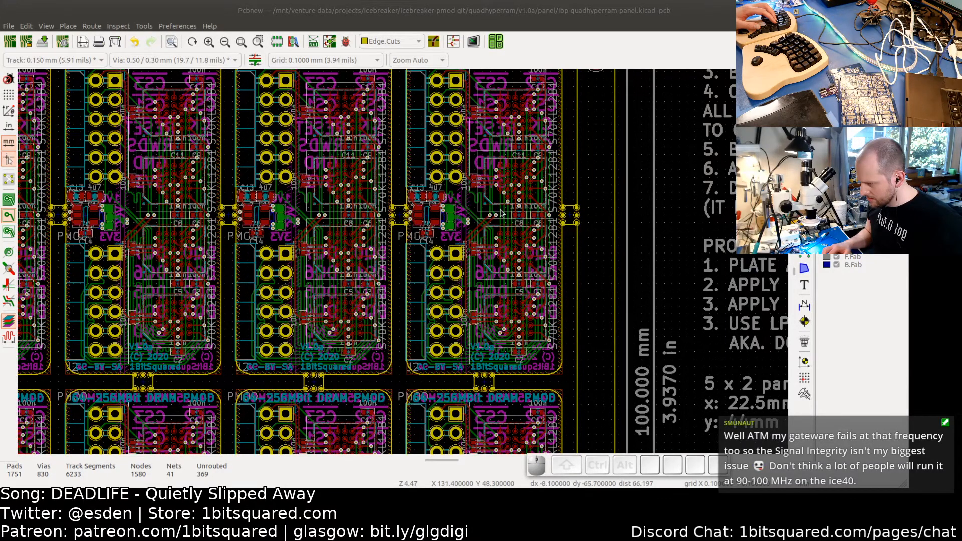
pyautogui.keyDown('shift'); pyautogui.scroll(3, 501, 171); pyautogui.keyUp('shift')
pyautogui.keyDown('shift'); pyautogui.scroll(1, 508, 185); pyautogui.keyUp('shift')
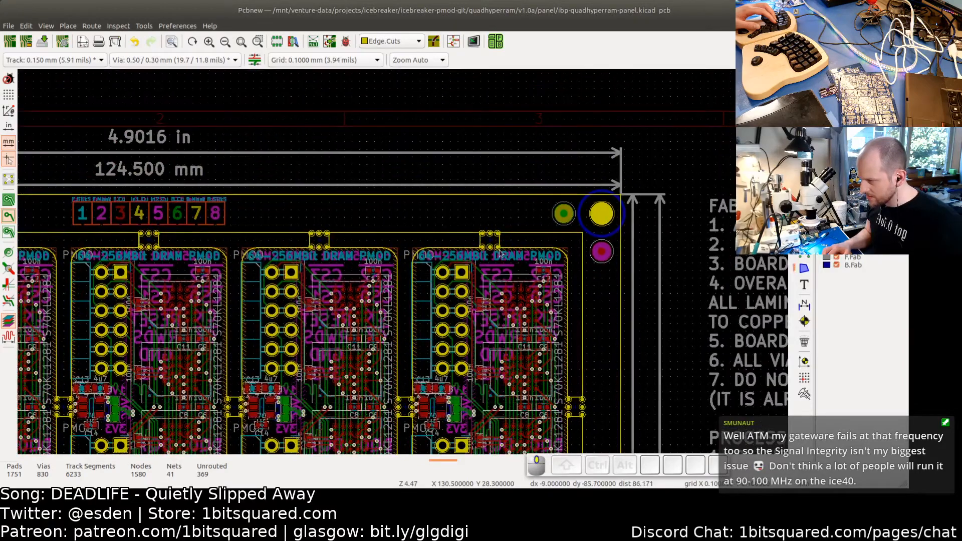
pyautogui.scroll(6, 506, 175)
pyautogui.click(575, 204)
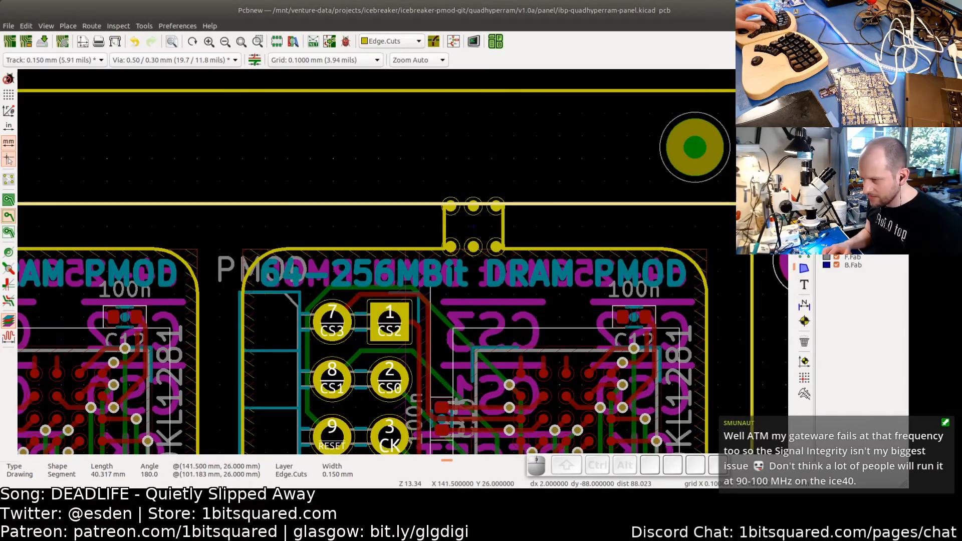
pyautogui.moveTo(737, 205)
pyautogui.mouseDown()
pyautogui.moveTo(491, 209)
pyautogui.moveTo(495, 234)
pyautogui.moveTo(624, 206)
pyautogui.moveTo(735, 204)
pyautogui.mouseUp()
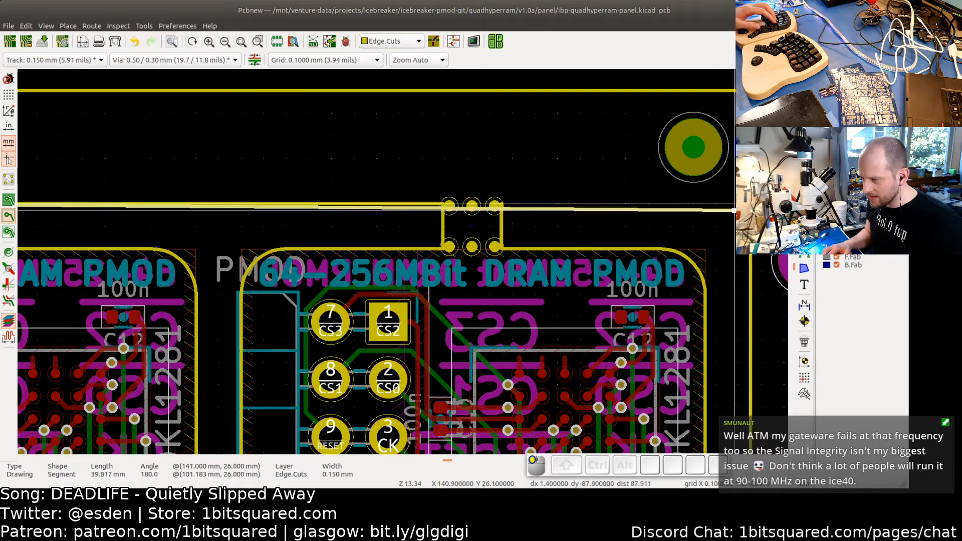
pyautogui.scroll(4, 736, 204)
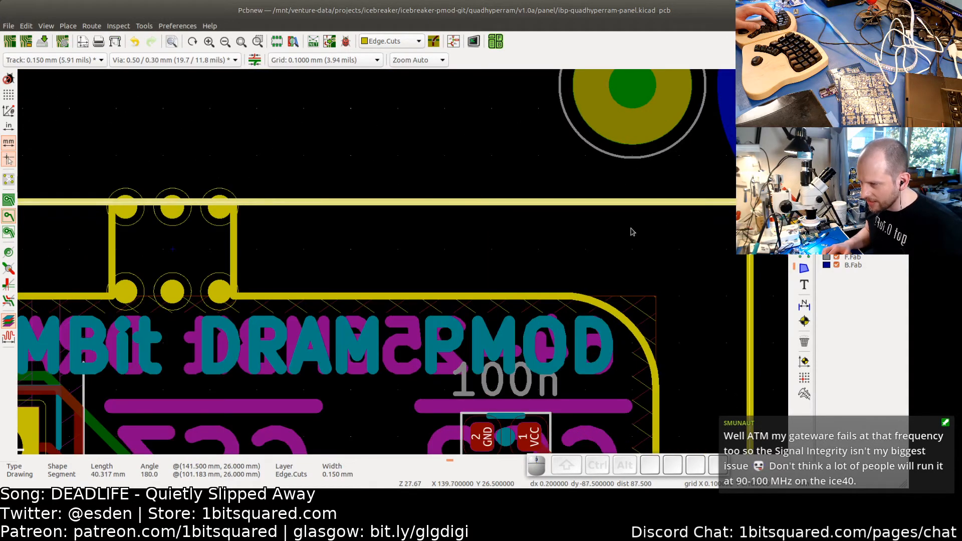
pyautogui.scroll(-4, 631, 231)
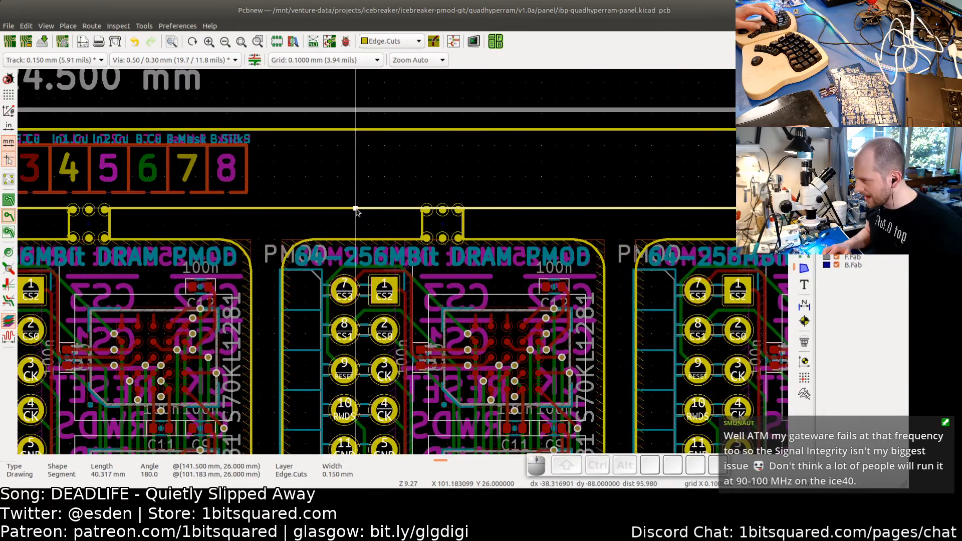
pyautogui.moveTo(355, 209); pyautogui.dragTo(711, 198)
pyautogui.scroll(4, 692, 217)
pyautogui.scroll(3, 718, 202)
pyautogui.click(732, 234)
pyautogui.scroll(-5, 732, 235)
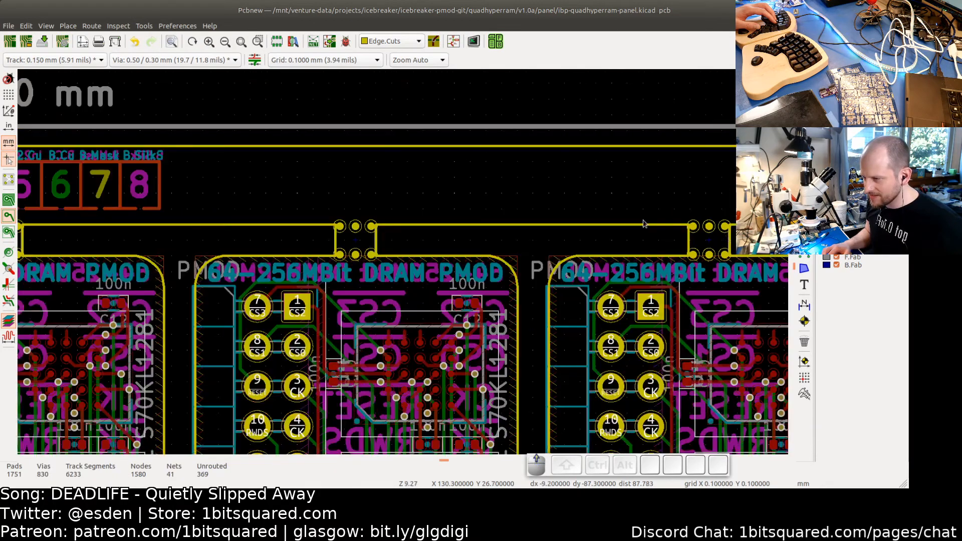
pyautogui.scroll(-2, 644, 225)
pyautogui.scroll(-1, 504, 223)
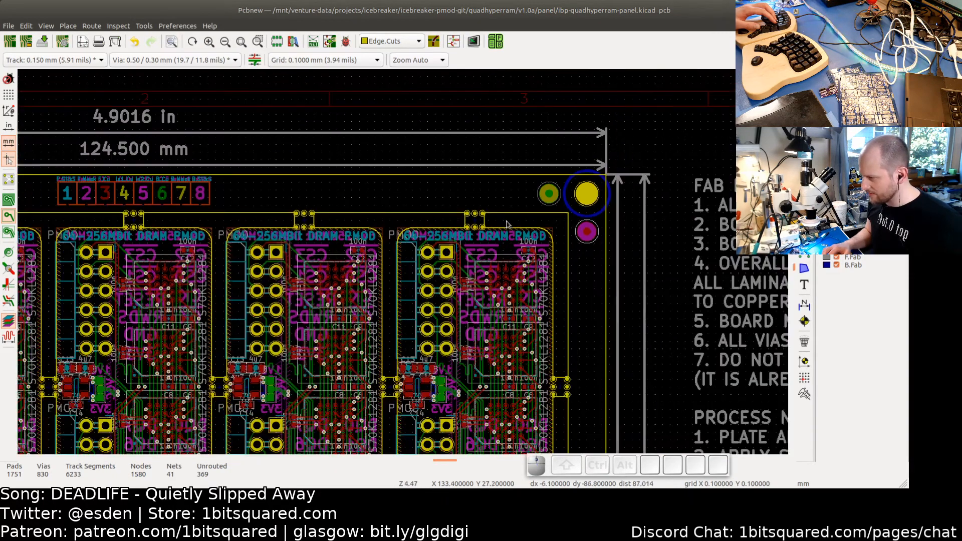
pyautogui.scroll(-1, 511, 212)
# - Open the 3D viewer again and zoom in to inspect the rendered panel
pyautogui.hotkey('alt', '3')
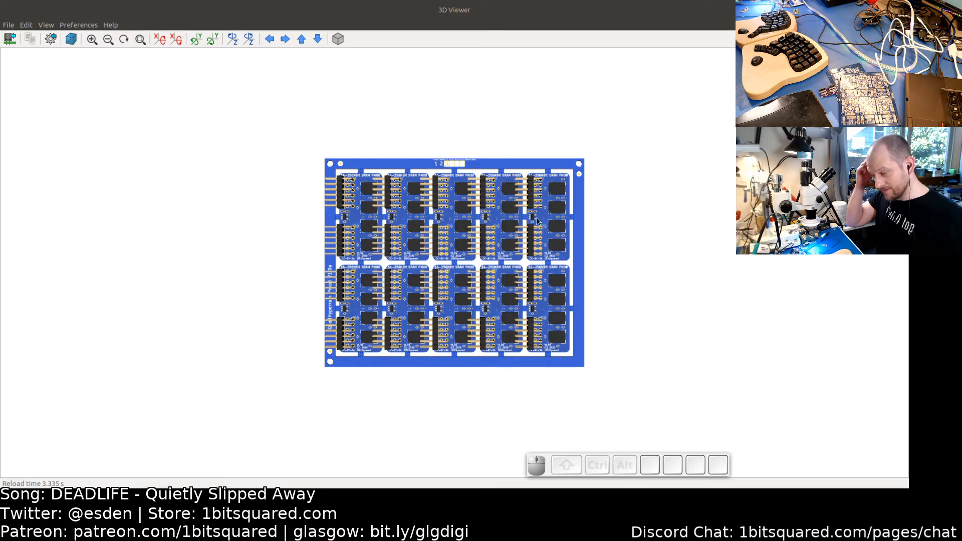
pyautogui.scroll(3, 480, 213)
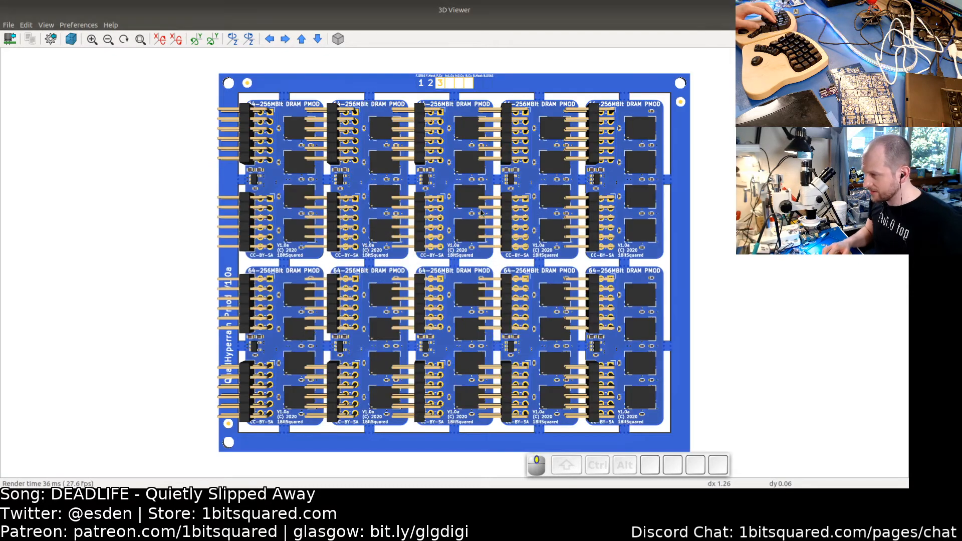
pyautogui.moveTo(480, 213); pyautogui.dragTo(425, 201, button='middle')
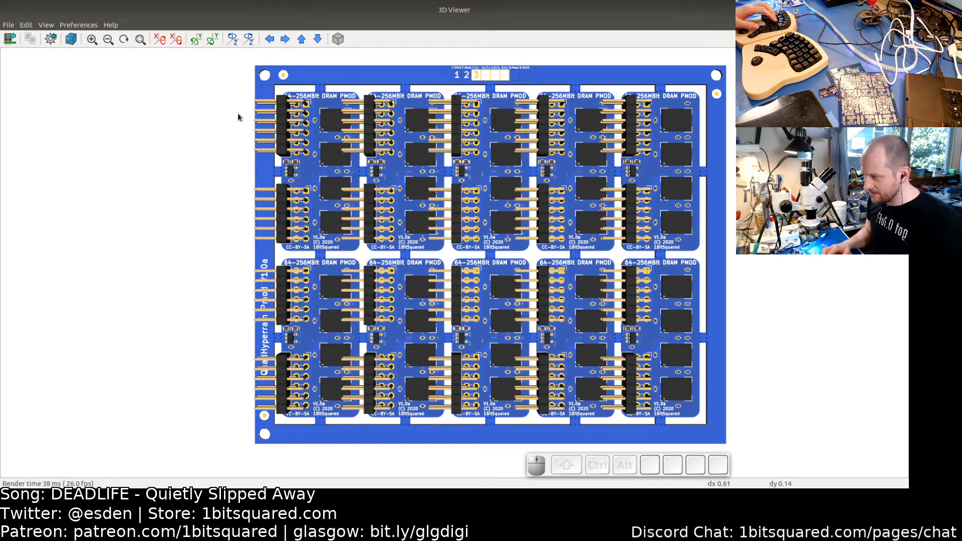
pyautogui.scroll(-1, 301, 356)
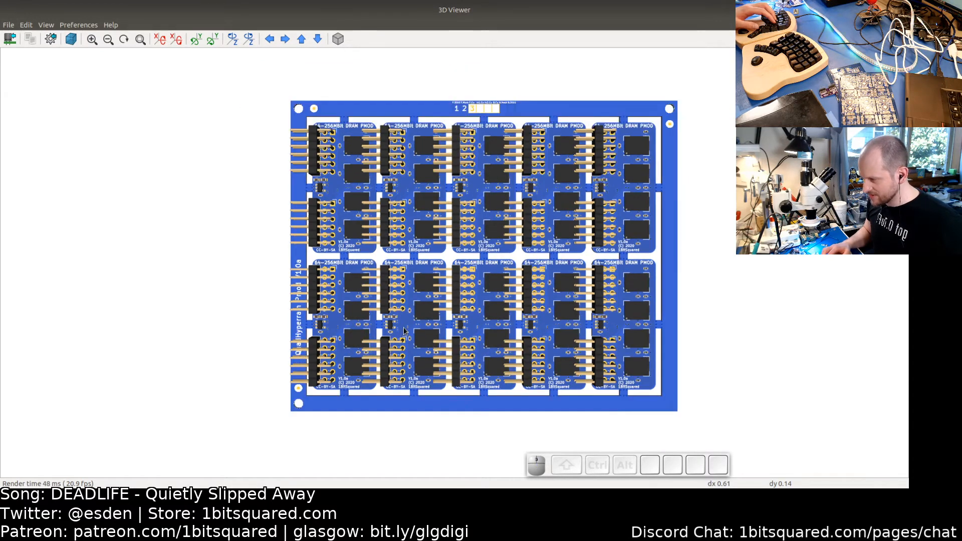
# - Orbit, pan and zoom the 3D view to inspect the rendered panel edges, tabs and board cut-outs
pyautogui.moveTo(404, 331); pyautogui.dragTo(326, 322, button='middle')
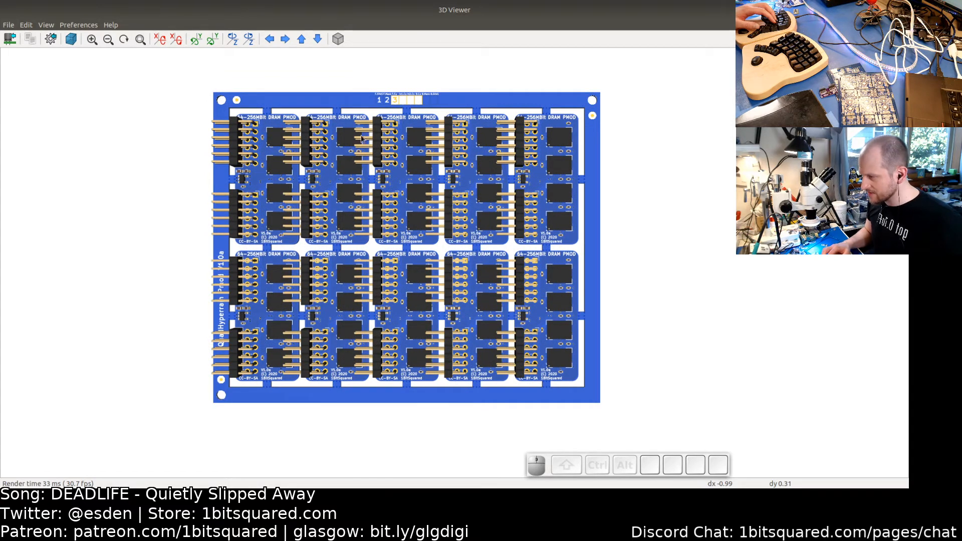
pyautogui.moveTo(346, 179); pyautogui.dragTo(351, 231, button='middle')
pyautogui.scroll(4, 351, 231)
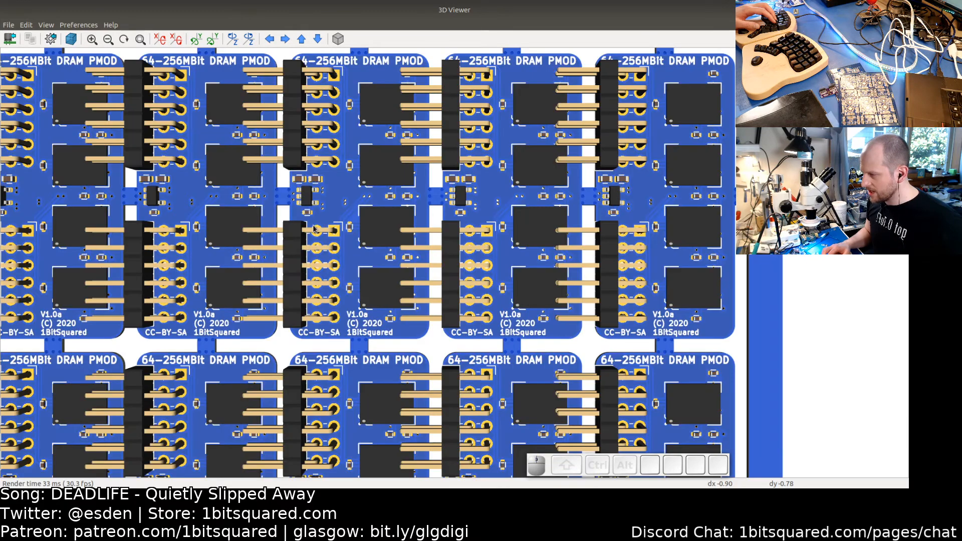
pyautogui.moveTo(176, 171); pyautogui.dragTo(291, 187, button='middle')
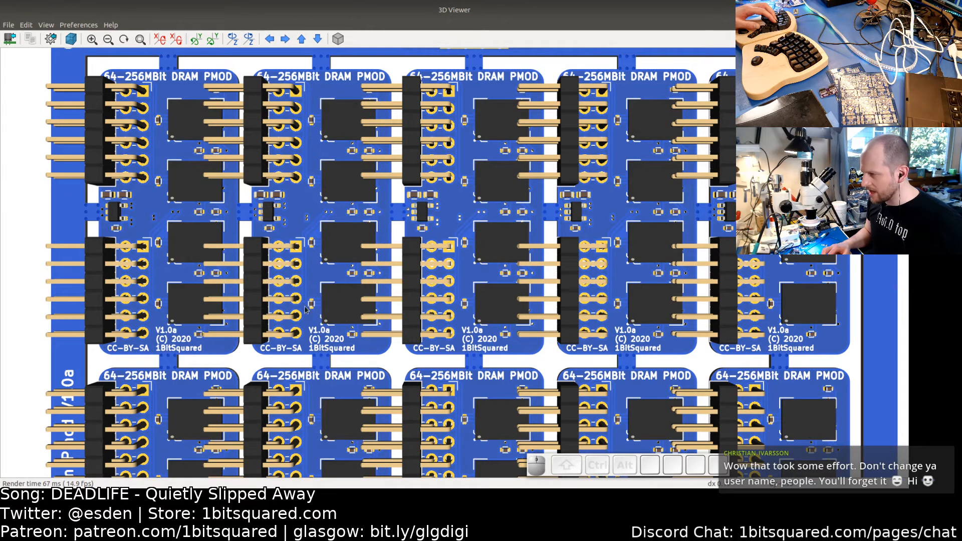
pyautogui.scroll(-3, 309, 288)
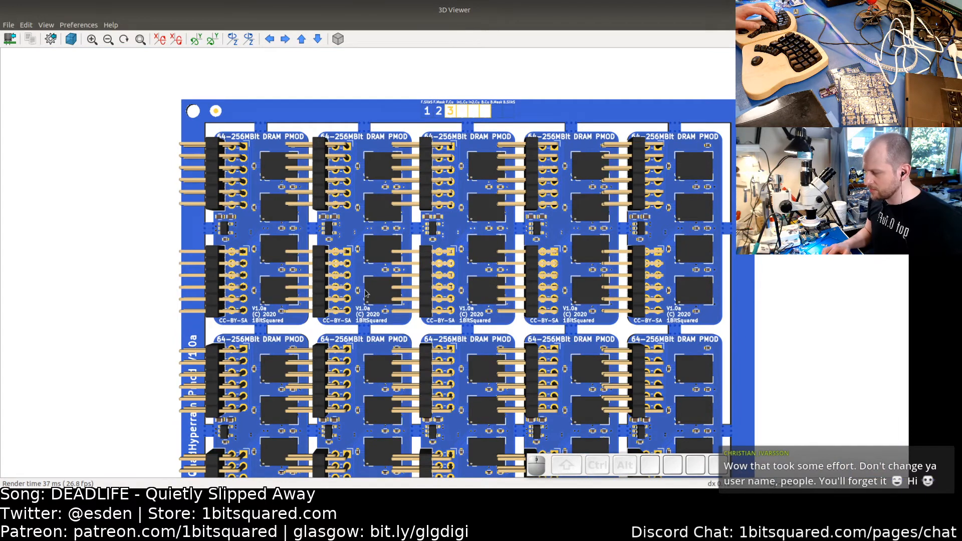
pyautogui.scroll(-2, 365, 294)
pyautogui.middleClick(441, 275)
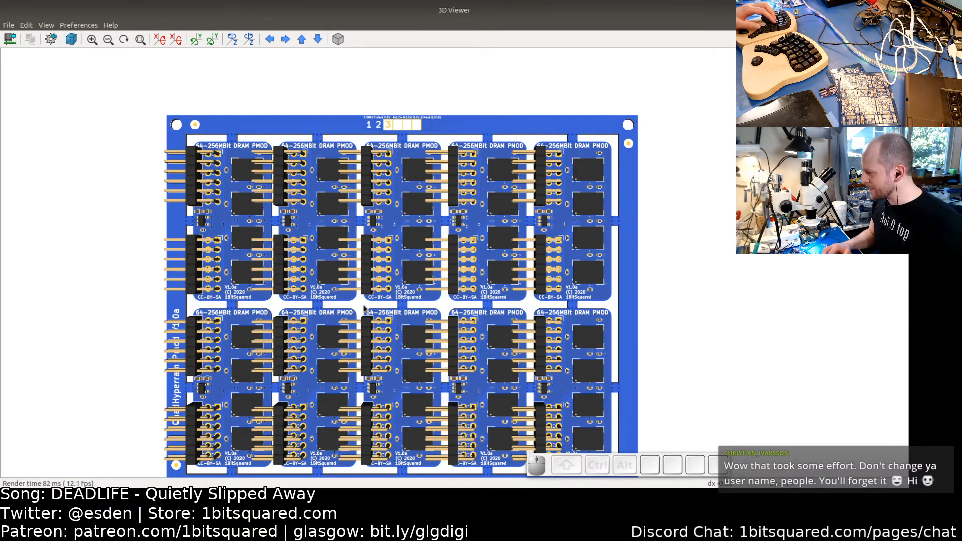
pyautogui.moveTo(236, 362); pyautogui.dragTo(275, 255, button='middle')
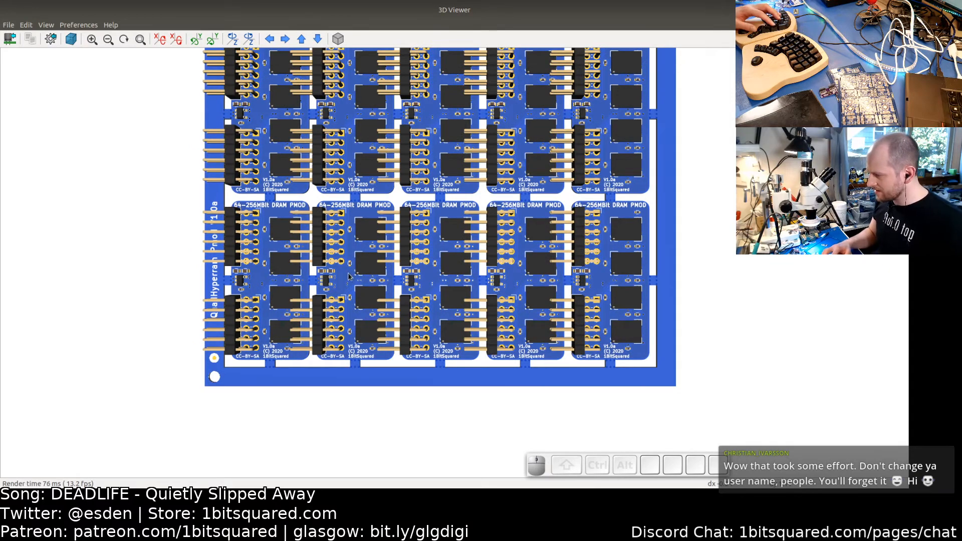
# - Return to the layout editor and flip the overlapping QuadHyperram Pmod V1.0a label texts onto opposite silkscreen sides
pyautogui.hotkey('alt', 'Tab')
pyautogui.moveTo(24, 350)
pyautogui.mouseDown(button='middle')
pyautogui.moveTo(575, 272)
pyautogui.moveTo(610, 251)
pyautogui.mouseUp(button='middle')
pyautogui.moveTo(461, 316); pyautogui.dragTo(453, 169, button='middle')
pyautogui.moveTo(359, 436); pyautogui.dragTo(419, 291, button='middle')
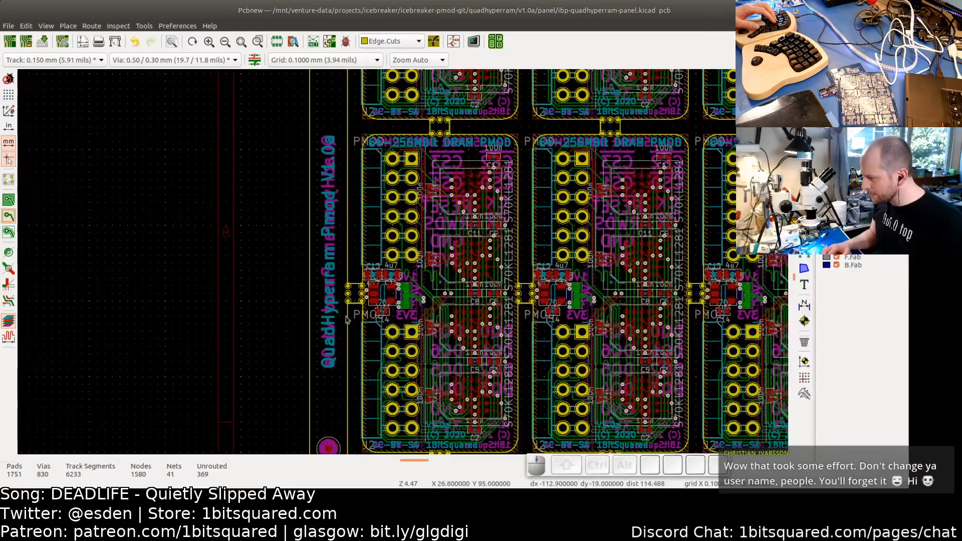
pyautogui.press('f')
pyautogui.click(343, 350)
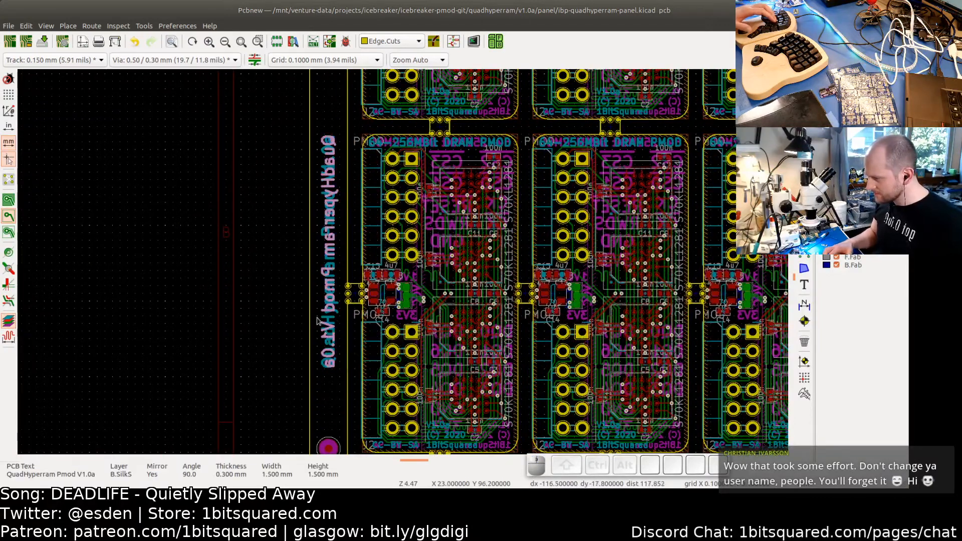
pyautogui.click(325, 324)
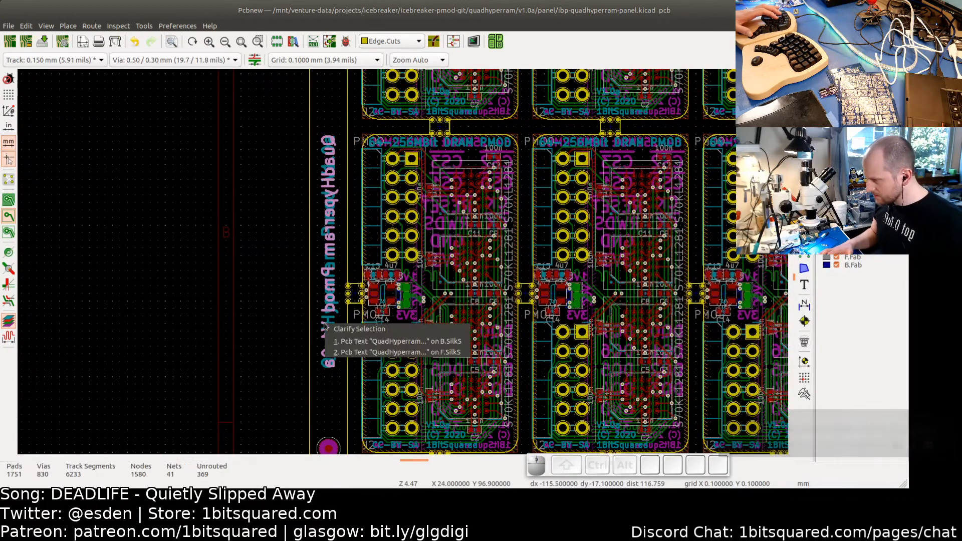
pyautogui.click(338, 354)
pyautogui.scroll(1, 328, 270)
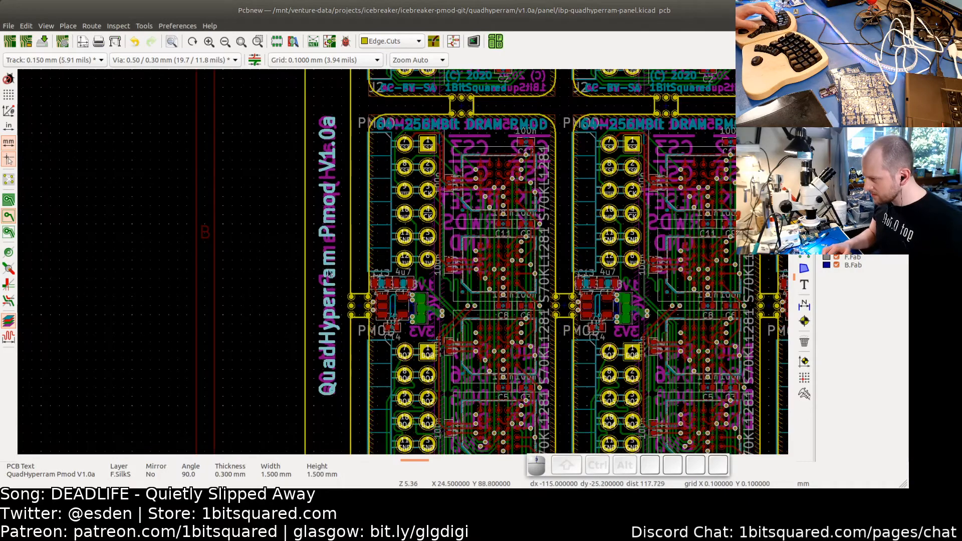
pyautogui.press('f')
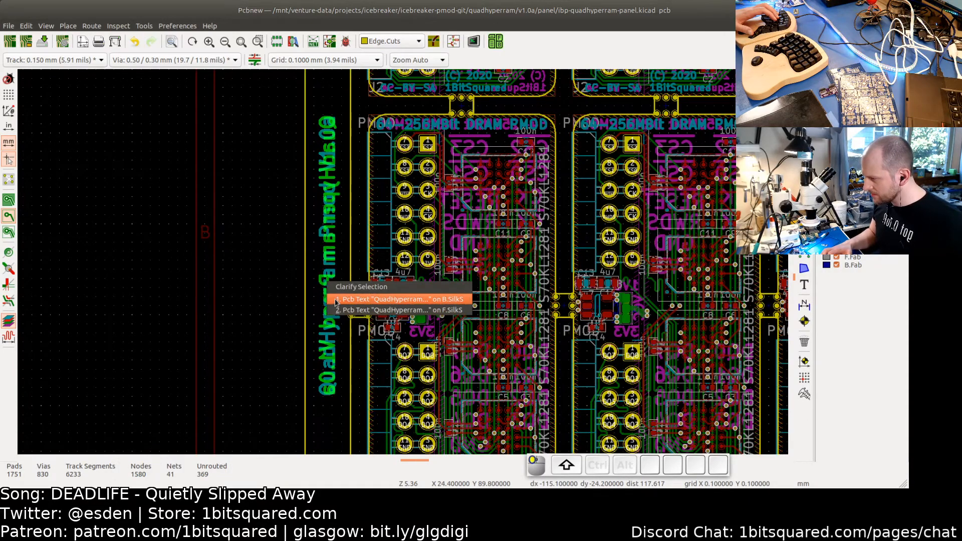
pyautogui.click(334, 300)
pyautogui.scroll(2, 327, 283)
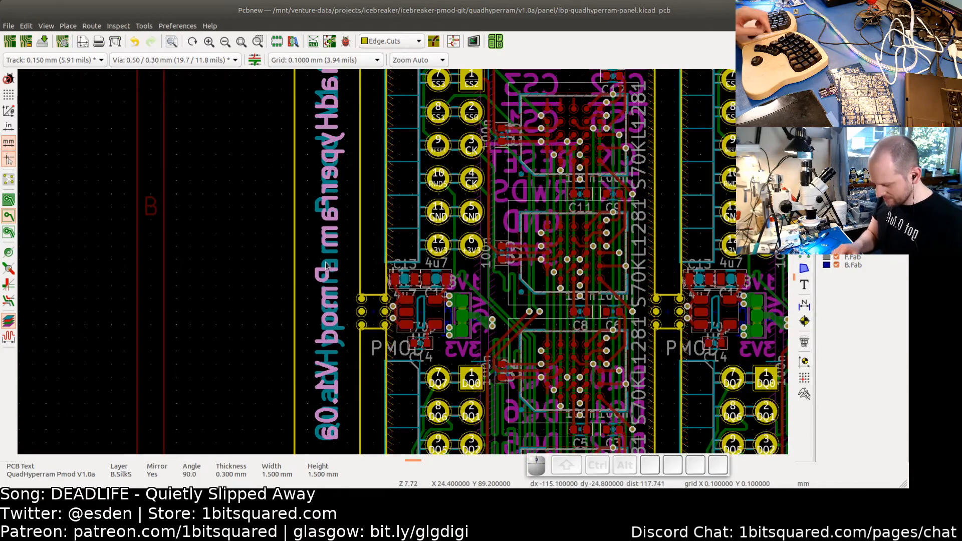
# - Move the back-silkscreen QuadHyperram Pmod V1.0a label upward along the panel's left rail
pyautogui.press('m')
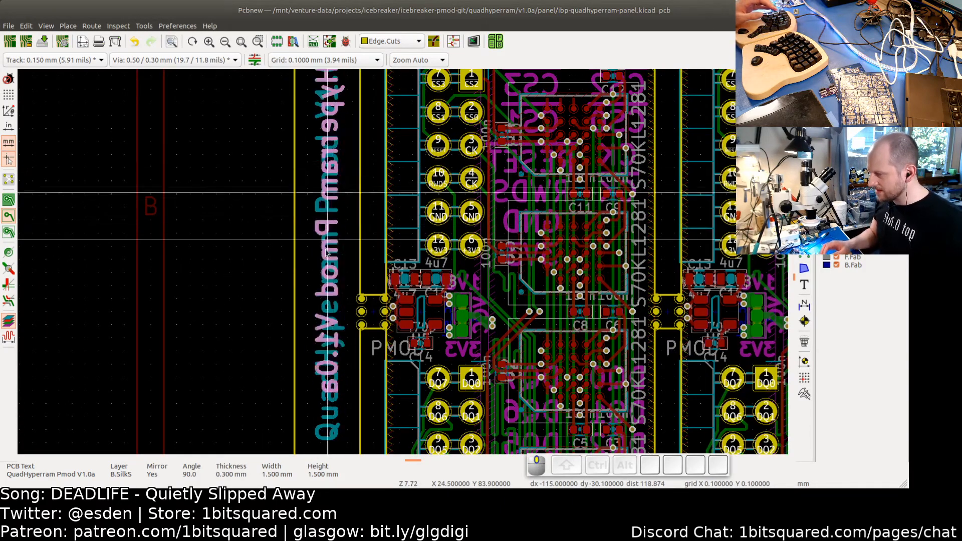
pyautogui.moveTo(327, 197); pyautogui.dragTo(320, 318, button='middle')
pyautogui.scroll(3, 313, 144)
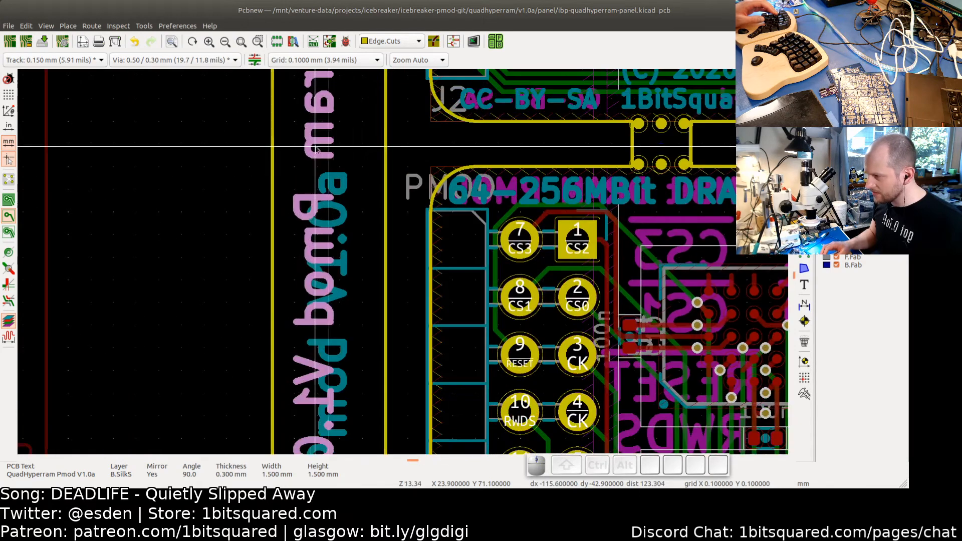
pyautogui.scroll(2, 328, 149)
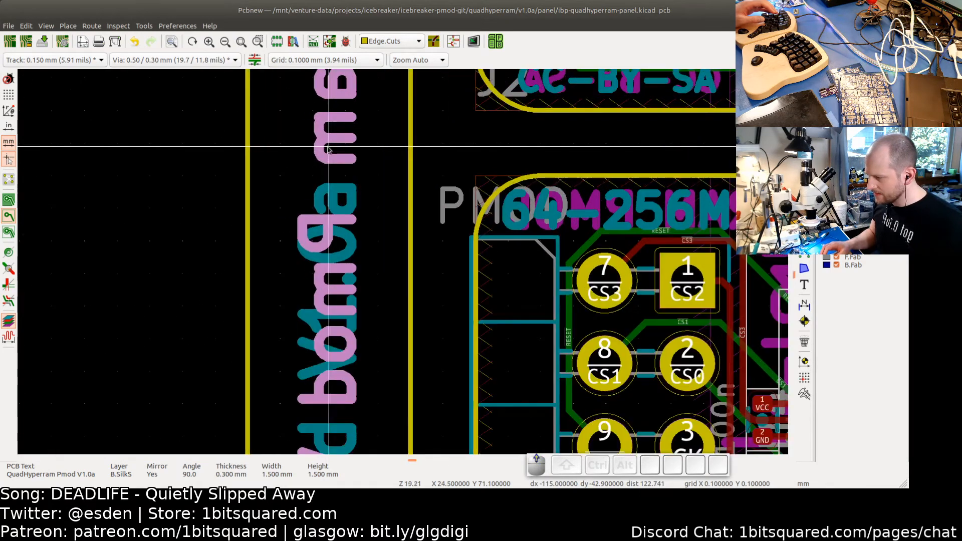
pyautogui.scroll(-1, 328, 149)
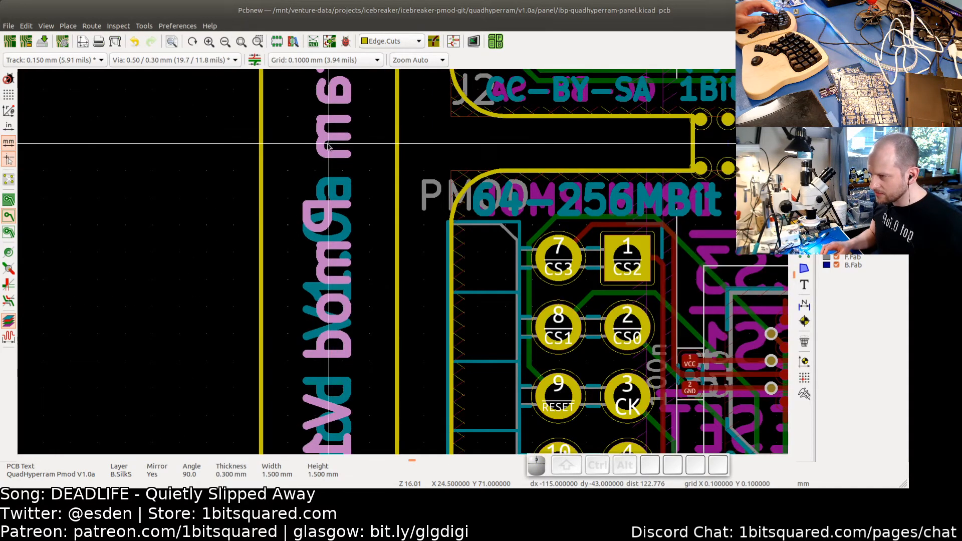
# - Move the front-silkscreen QuadHyperram Pmod V1.0a label downward along the left rail so the two labels no longer overlap
pyautogui.click(340, 190)
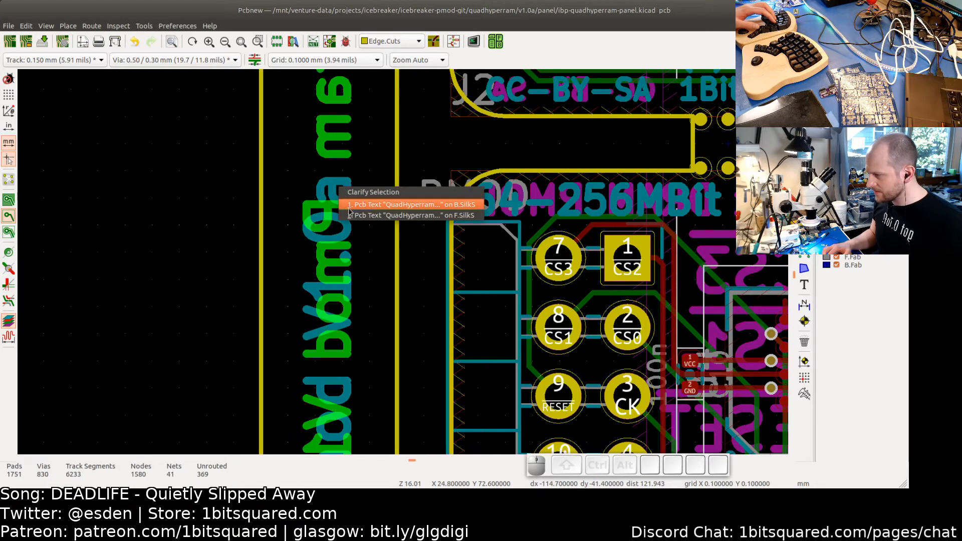
pyautogui.click(341, 216)
pyautogui.scroll(-3, 340, 226)
pyautogui.scroll(-1, 338, 226)
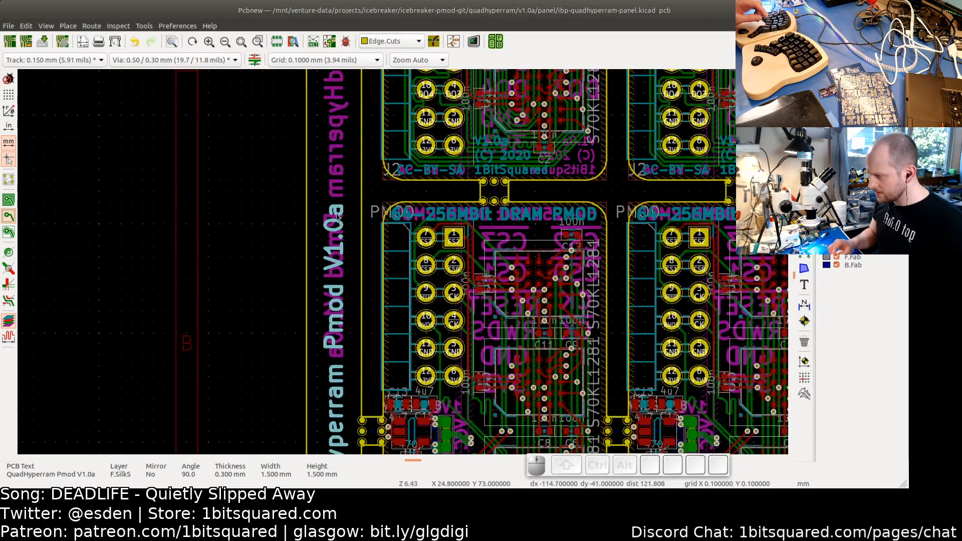
pyautogui.press('m')
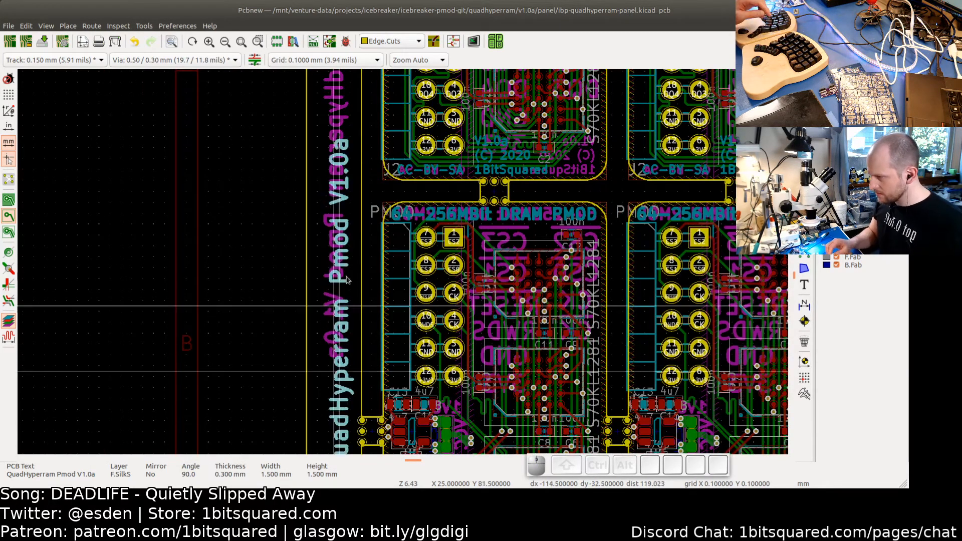
pyautogui.moveTo(339, 321); pyautogui.dragTo(329, 379, button='middle')
pyautogui.scroll(3, 325, 265)
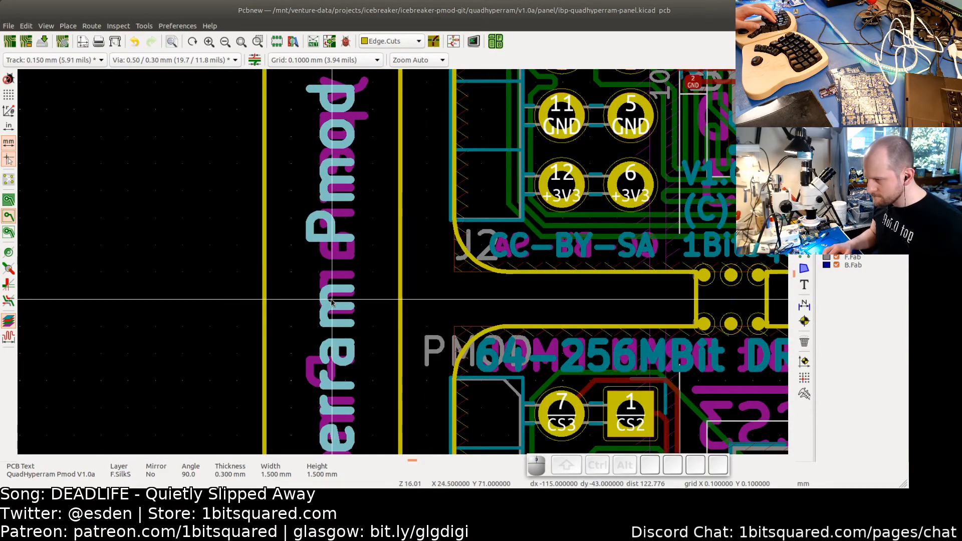
pyautogui.scroll(-4, 331, 301)
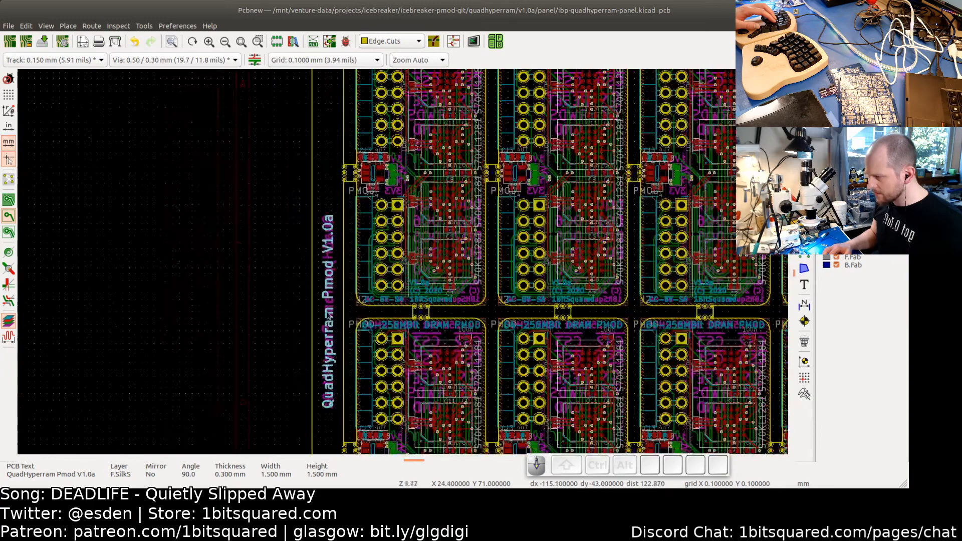
# - Deselect everything, zoom out to the whole panel and save the board file
pyautogui.click(277, 292)
pyautogui.scroll(-3, 291, 293)
pyautogui.moveTo(357, 329); pyautogui.dragTo(296, 268, button='middle')
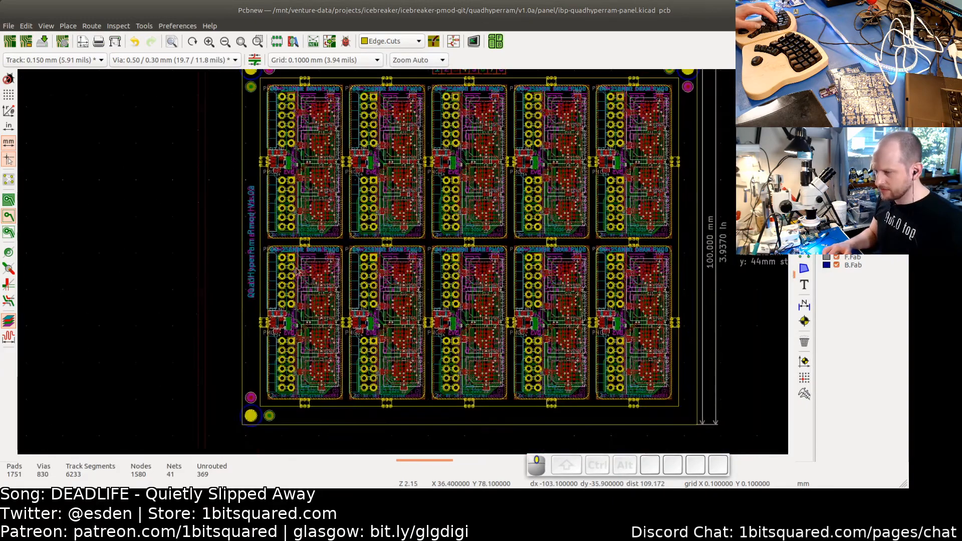
pyautogui.scroll(-2, 297, 271)
pyautogui.moveTo(609, 329); pyautogui.dragTo(555, 340, button='middle')
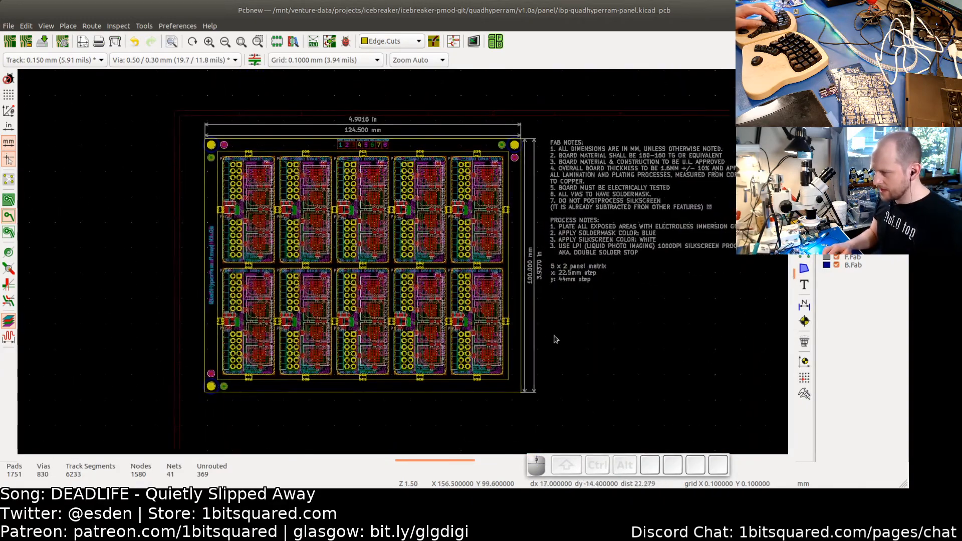
pyautogui.hotkey('ctrl', 's')
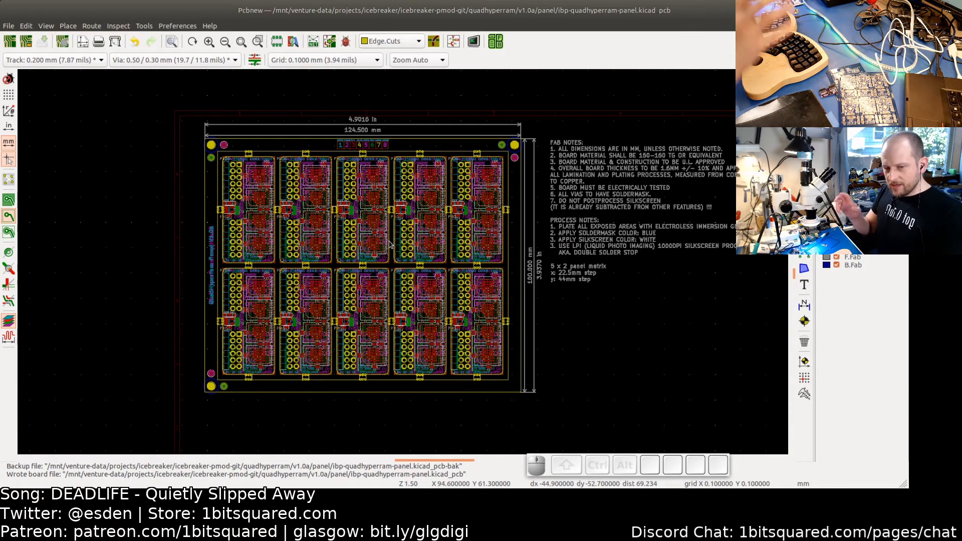
# - Review the saved panel layout in the editor and the 3D viewer
pyautogui.scroll(2, 243, 210)
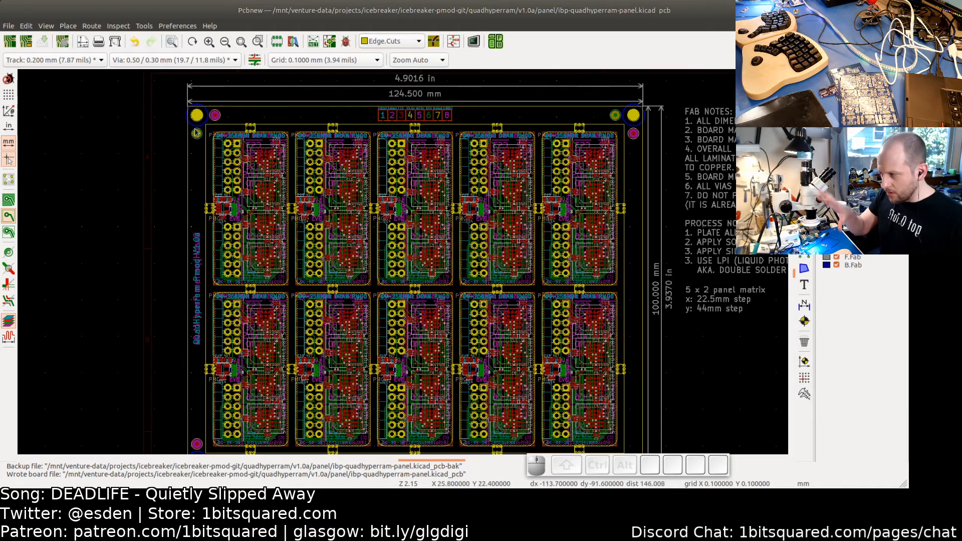
pyautogui.scroll(-1, 230, 243)
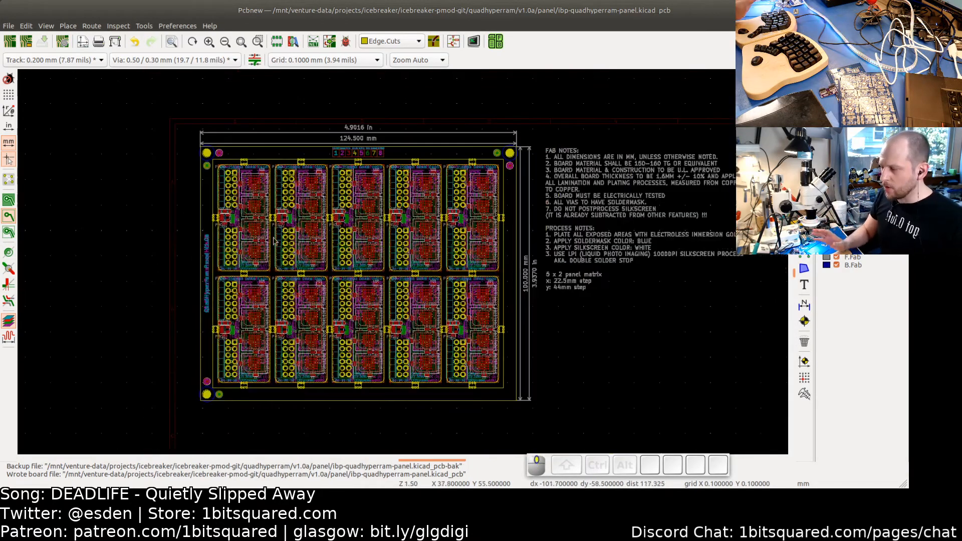
pyautogui.moveTo(274, 238); pyautogui.dragTo(350, 228, button='middle')
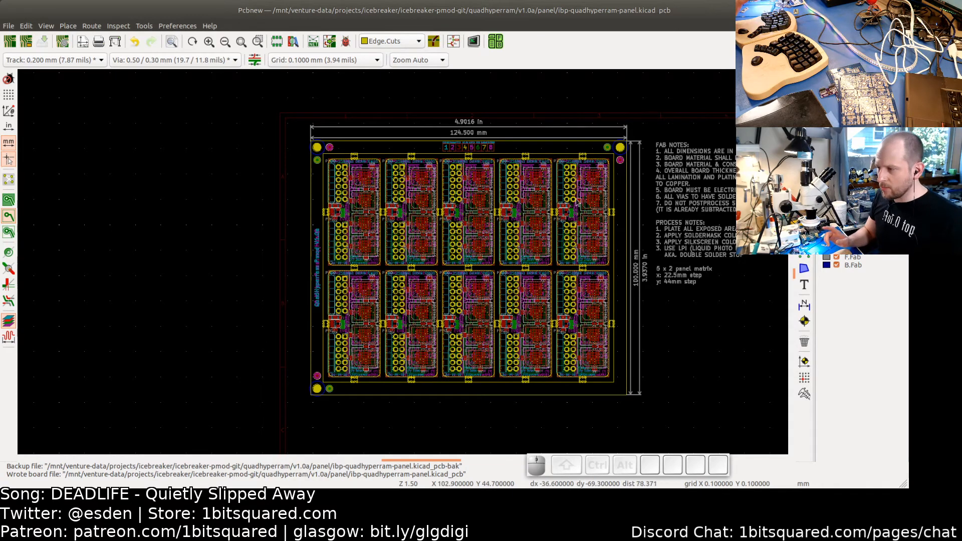
pyautogui.scroll(1, 357, 232)
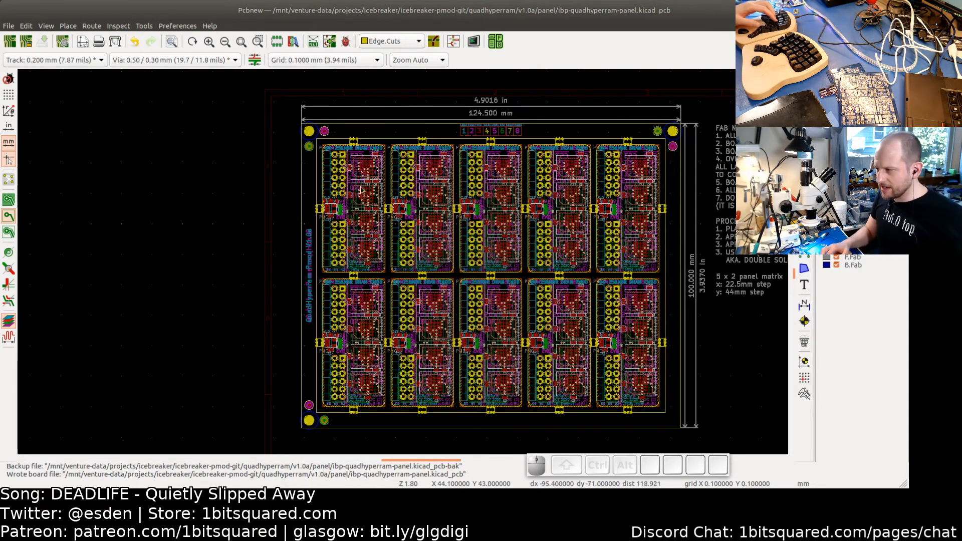
pyautogui.scroll(2, 370, 152)
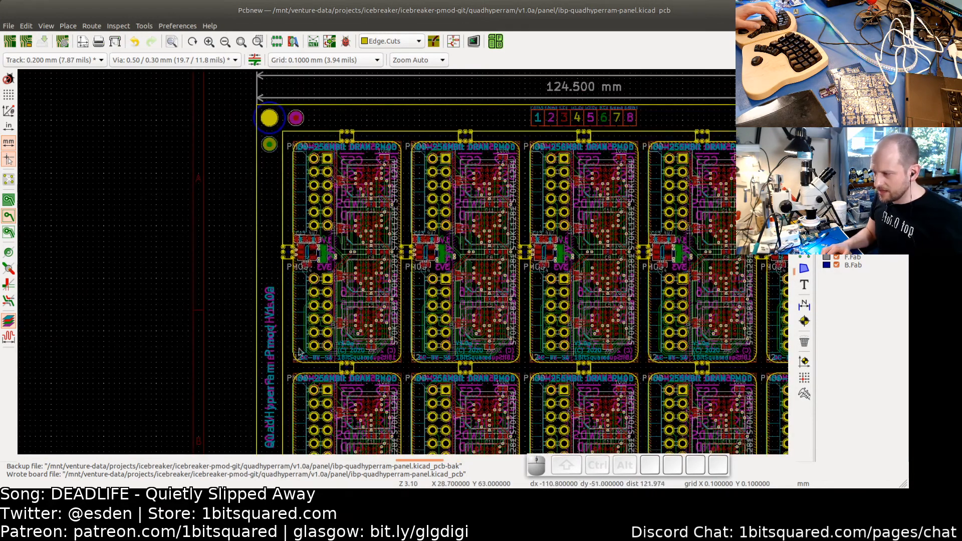
pyautogui.scroll(-2, 348, 342)
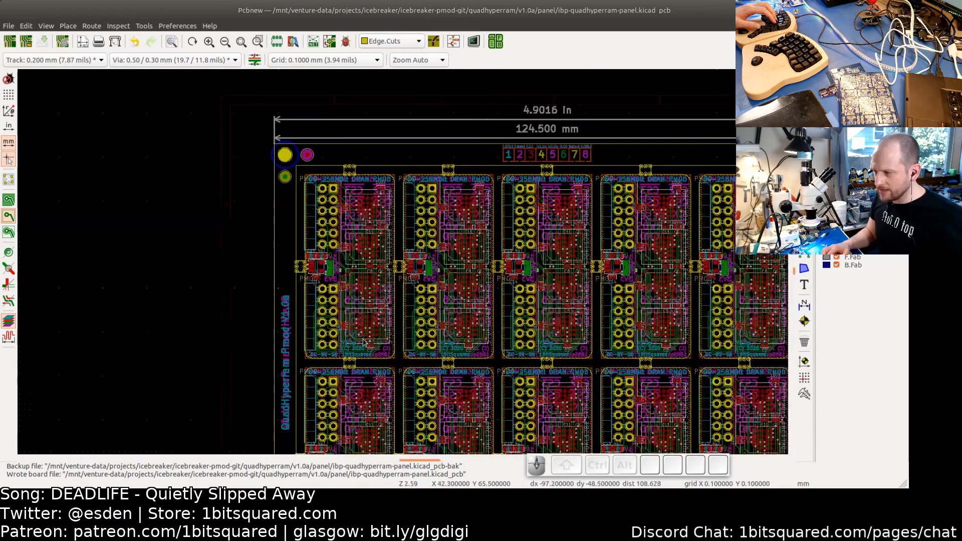
pyautogui.moveTo(562, 320); pyautogui.dragTo(552, 274, button='middle')
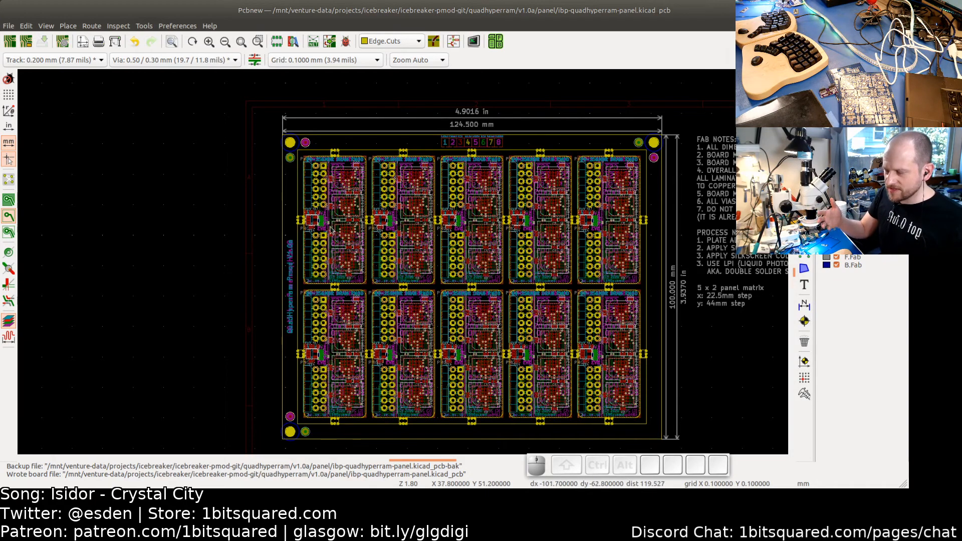
pyautogui.scroll(-1, 351, 284)
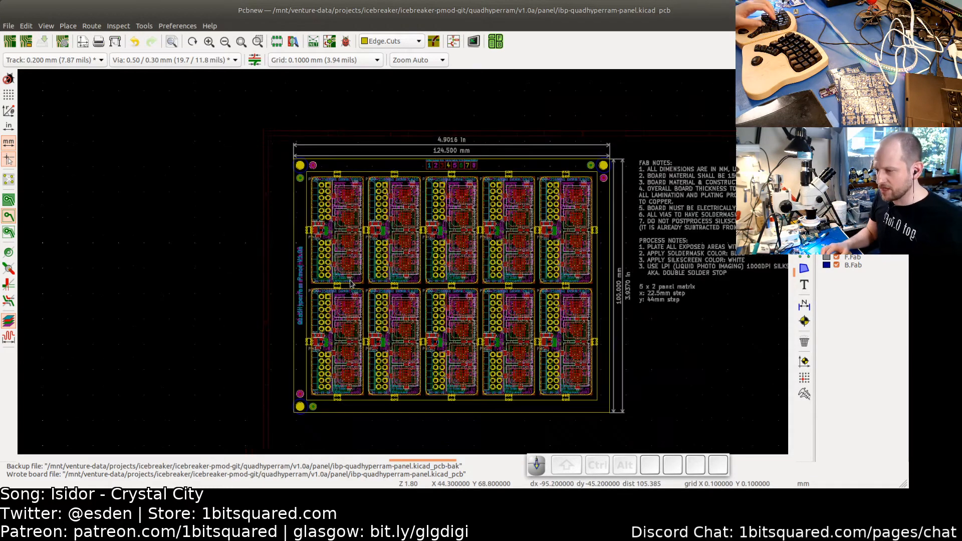
pyautogui.moveTo(468, 308); pyautogui.dragTo(415, 299, button='middle')
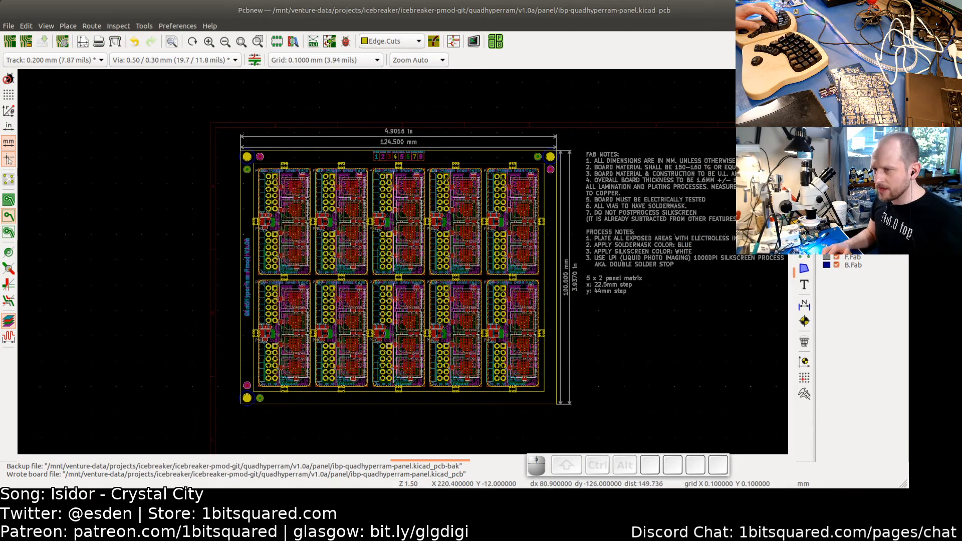
pyautogui.click(900, 10)
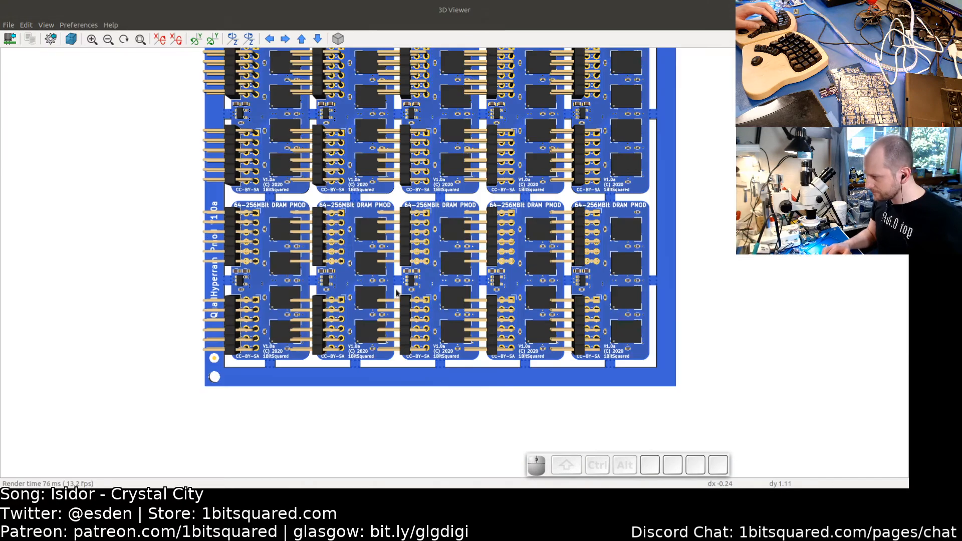
pyautogui.click(899, 10)
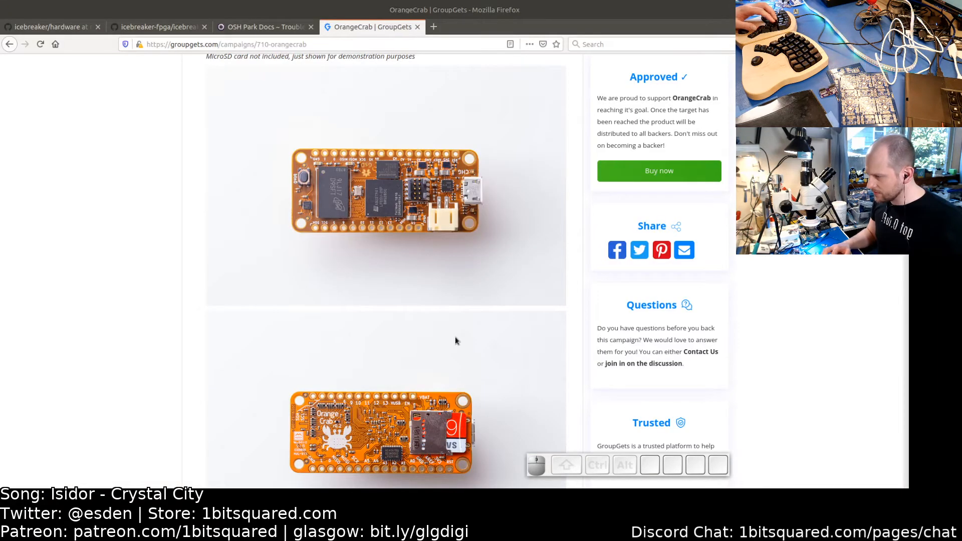
# - Switch to the terminal and copy ibp-quadhyperram-panel.kicad_pcb to ibp-quadhyperram-panel-template.kicad_pcb
pyautogui.hotkey('alt', 'Tab')
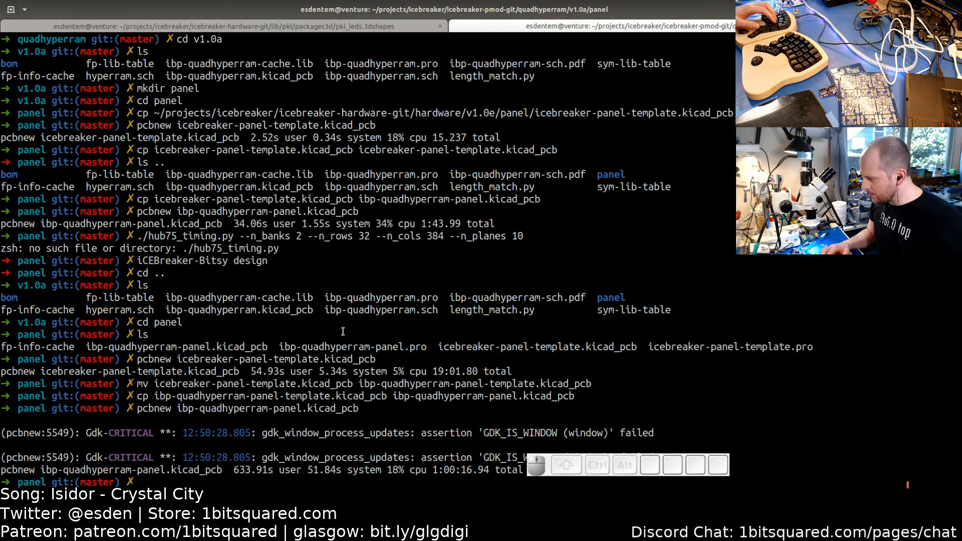
pyautogui.write('cp')
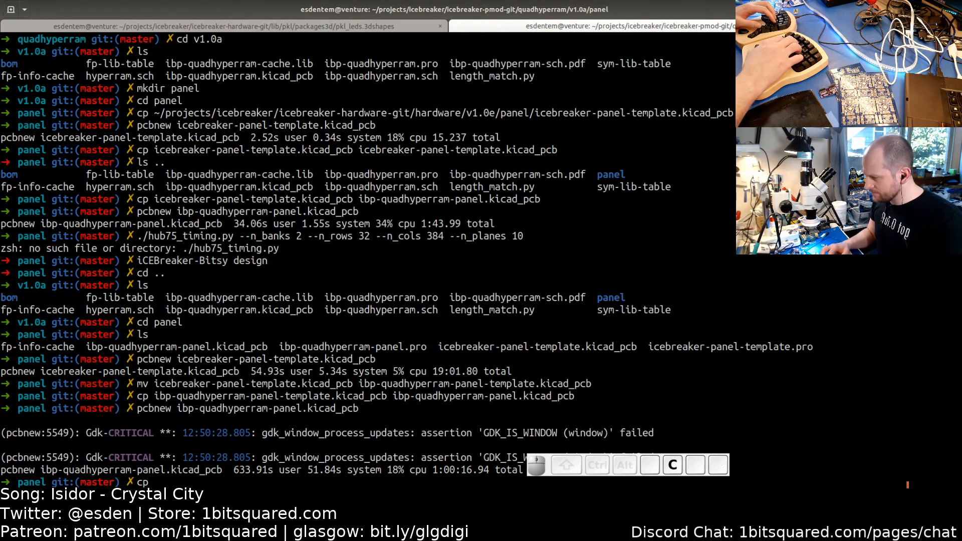
pyautogui.write(' ibp-quadhyperram-panel')
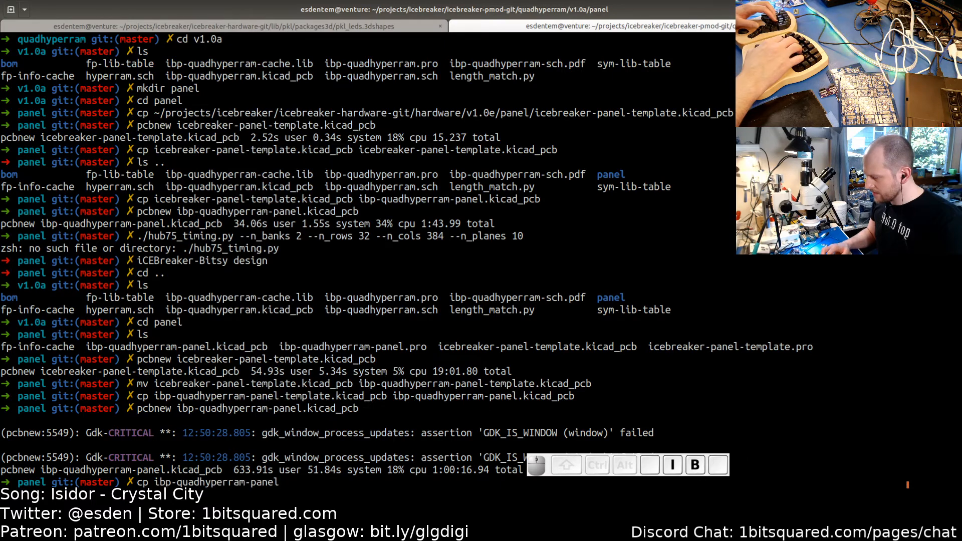
pyautogui.write('.')
pyautogui.press('Tab')
pyautogui.write('k')
pyautogui.press('Tab')
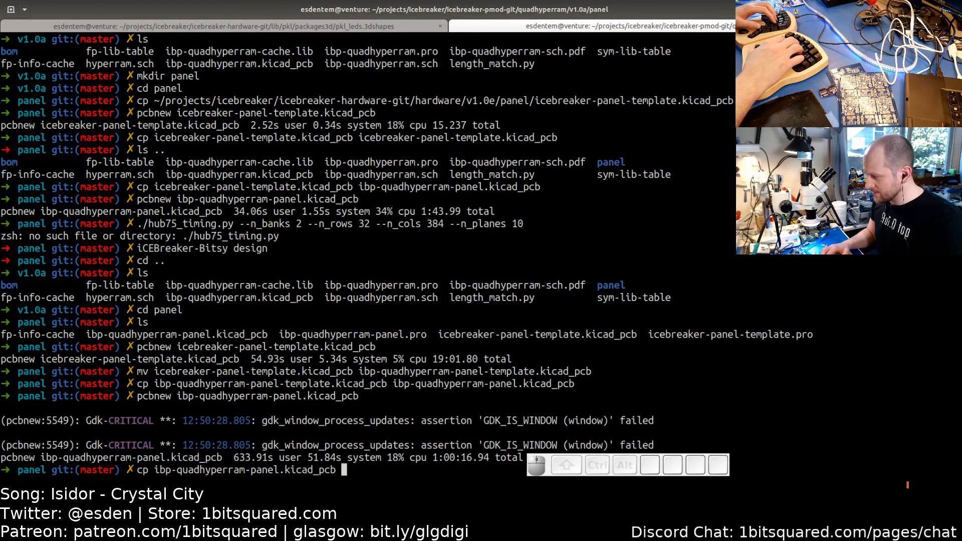
pyautogui.write('ib')
pyautogui.press('Tab')
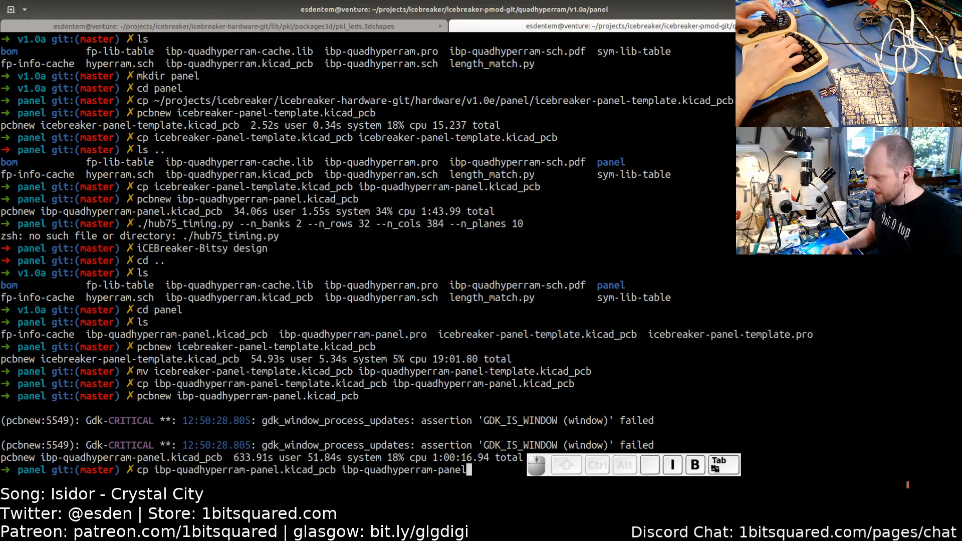
pyautogui.write('-te')
pyautogui.press('Tab')
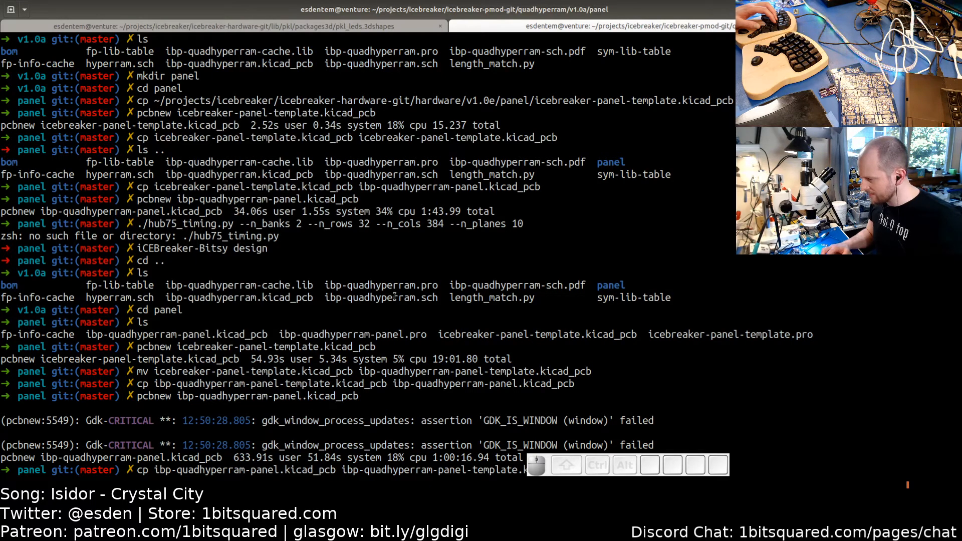
pyautogui.press('Return')
# - Reopen ibp-quadhyperram-panel.kicad_pcb in Pcbnew and save it as ibp-quadhyperram-panel-template.kicad_pcb, replacing the existing file
pyautogui.press('Up')
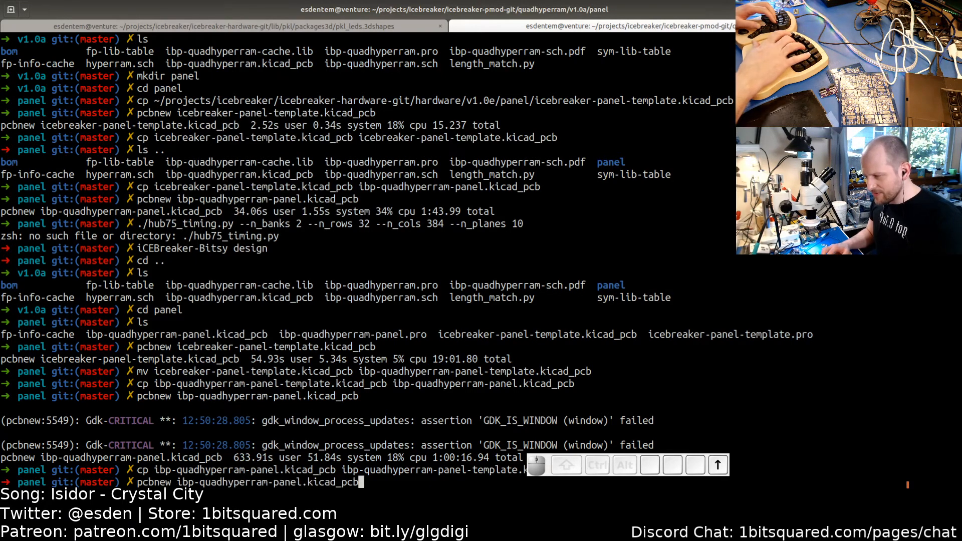
pyautogui.press('Up')
pyautogui.press('Down')
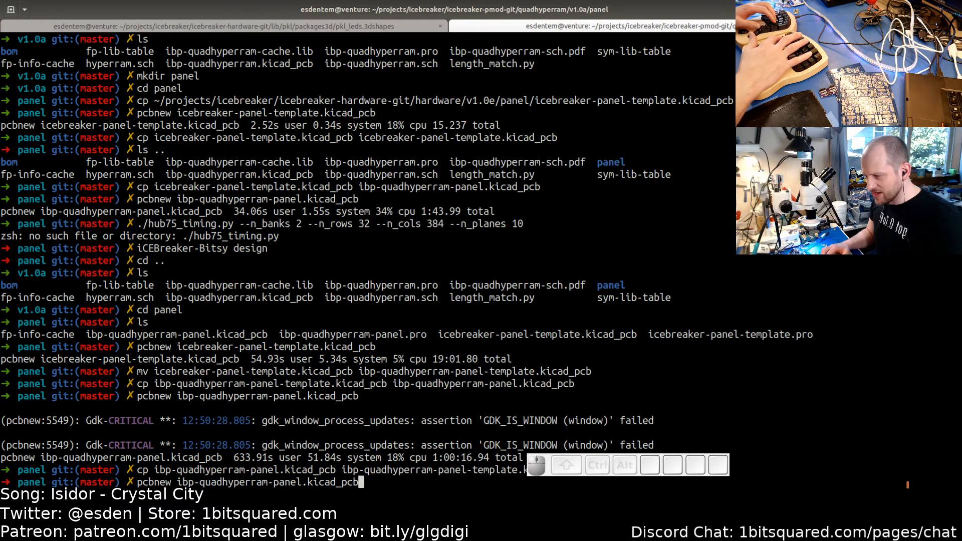
pyautogui.press('Return')
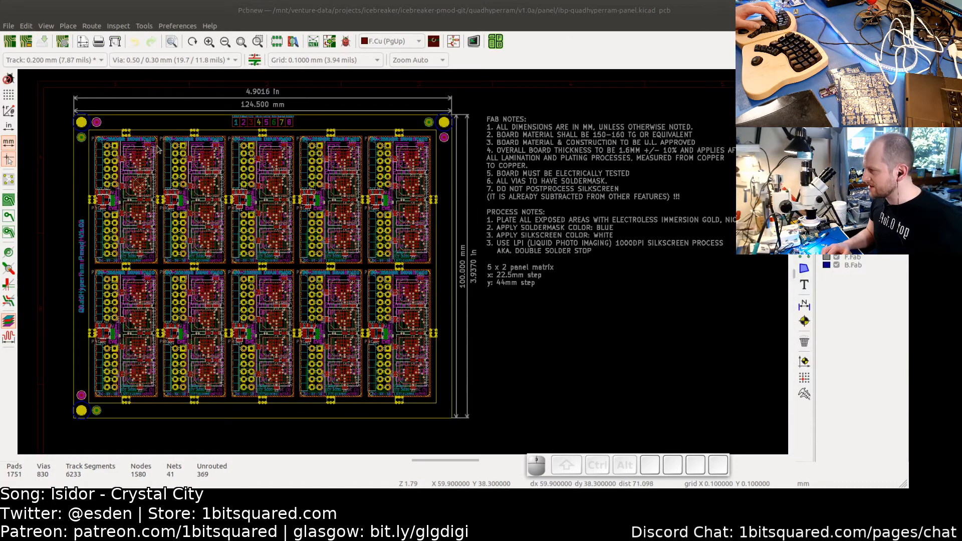
pyautogui.click(8, 26)
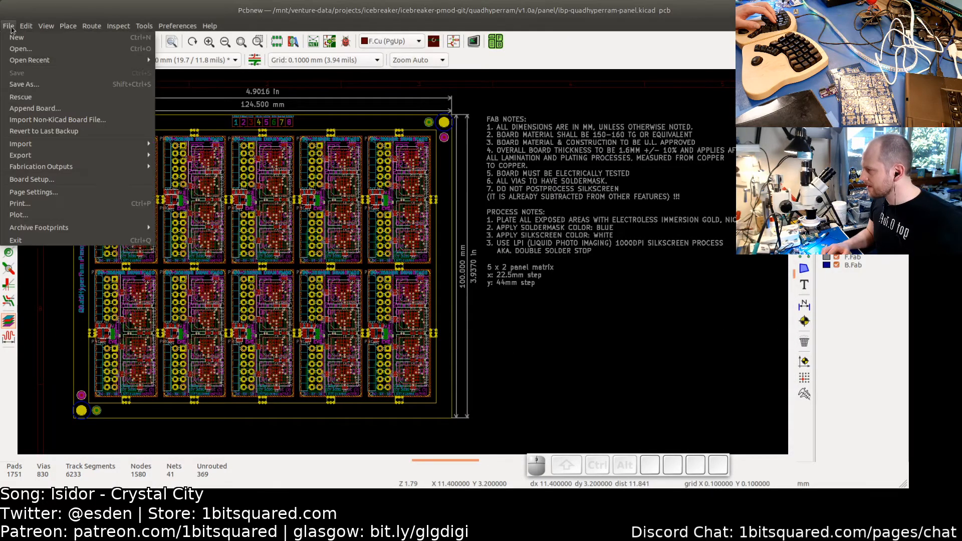
pyautogui.click(26, 84)
pyautogui.click(434, 180)
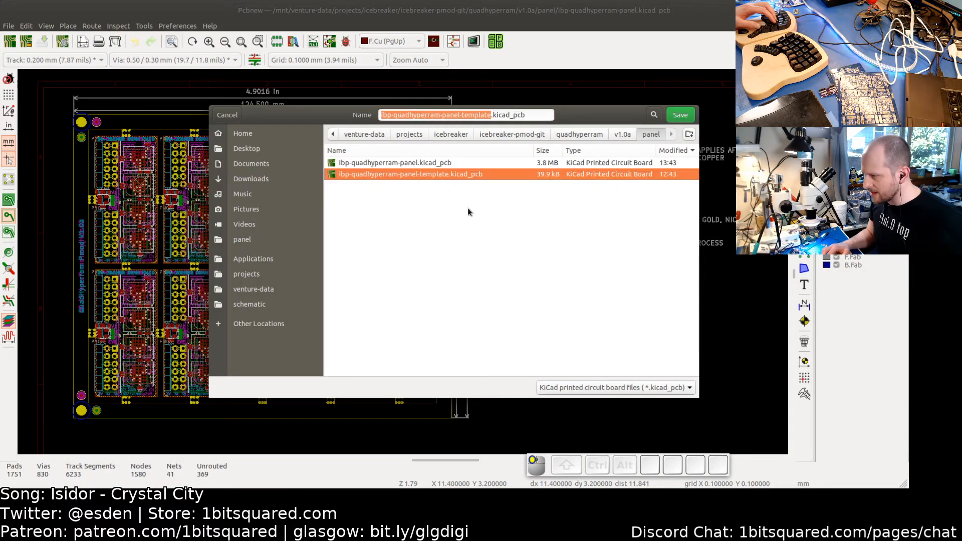
pyautogui.click(683, 116)
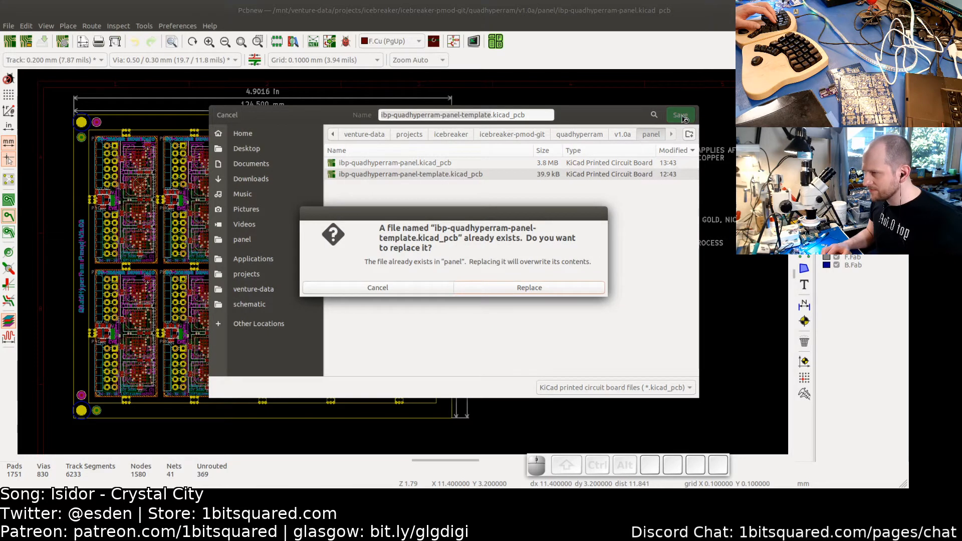
pyautogui.click(526, 287)
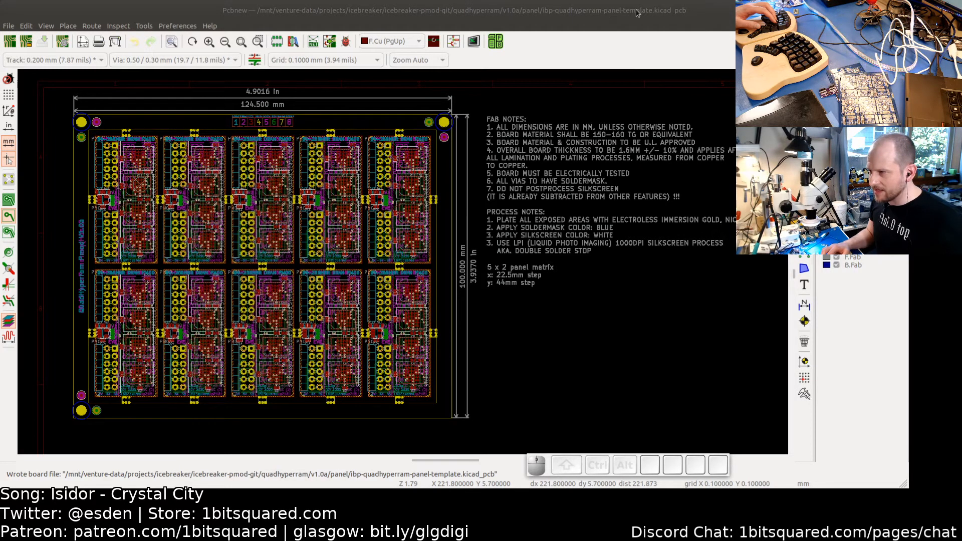
pyautogui.moveTo(216, 250); pyautogui.dragTo(293, 228, button='middle')
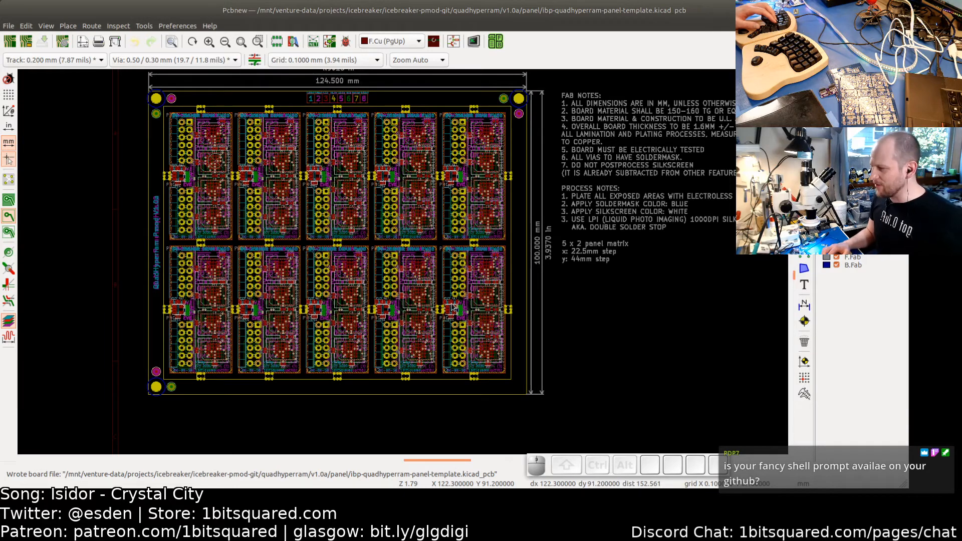
pyautogui.hotkey('alt', 'Tab')
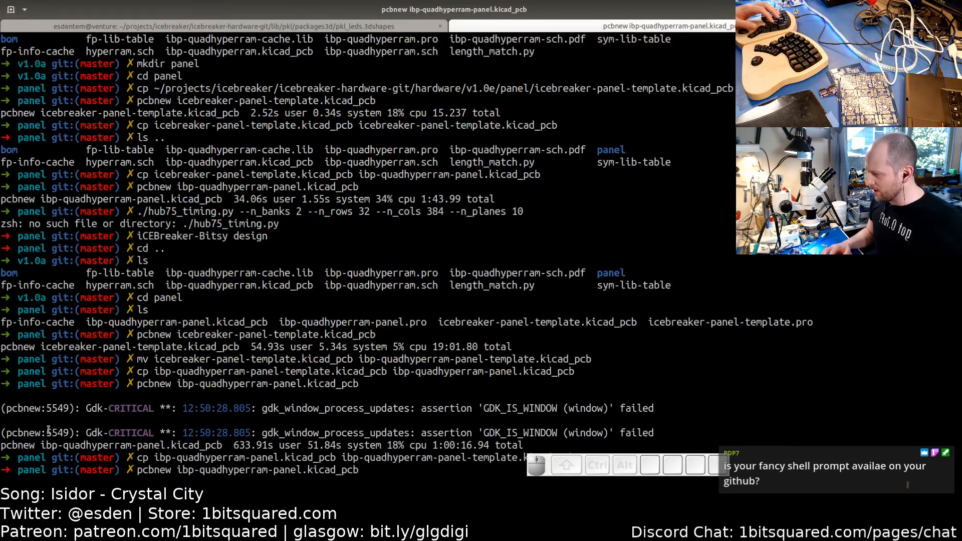
pyautogui.hotkey('alt', 'Tab')
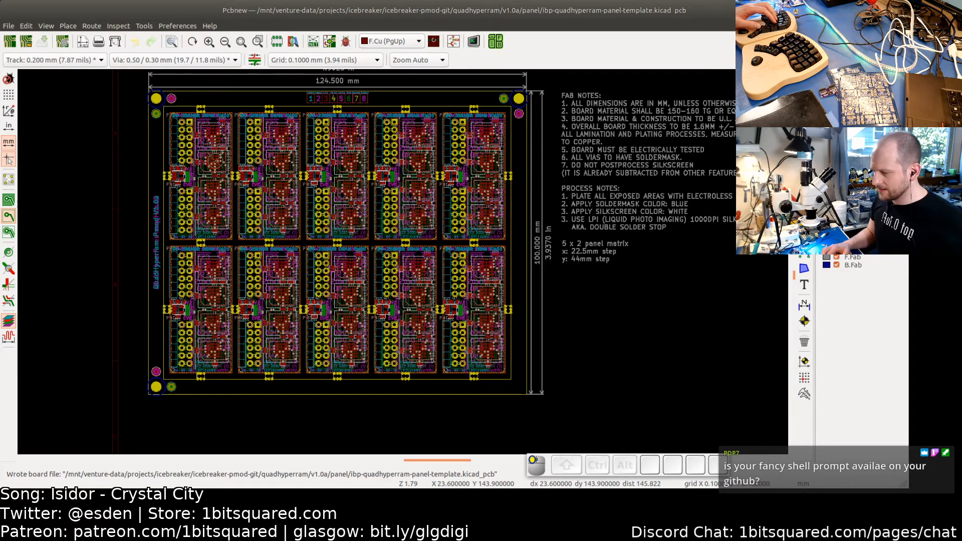
# - Switch to the browser and look up the Oh My Zsh website in a new tab
pyautogui.click(517, 499)
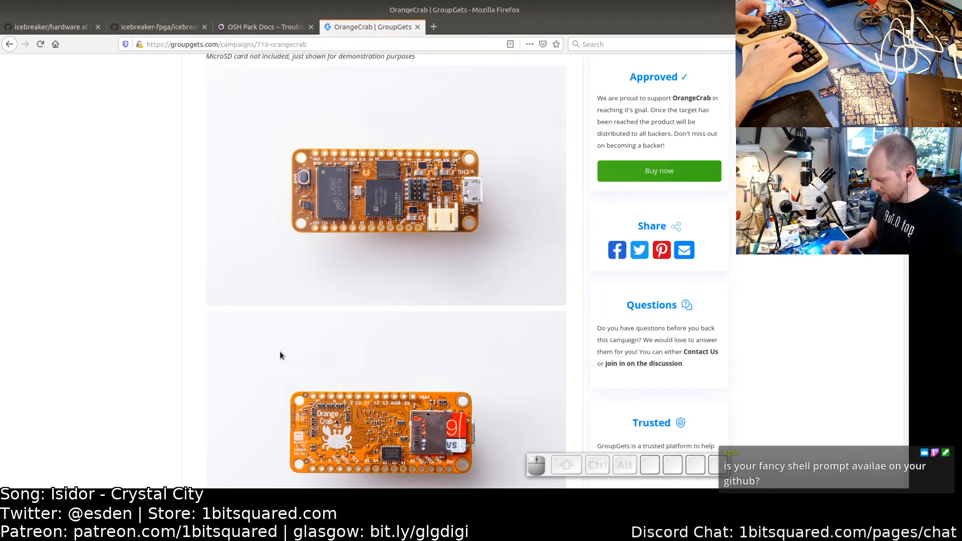
pyautogui.hotkey('ctrl', 't')
pyautogui.write('o')
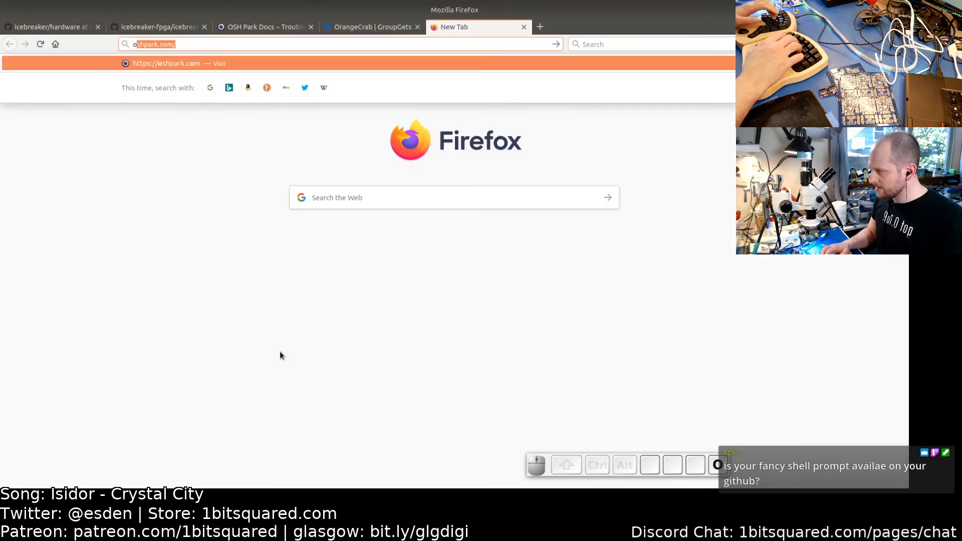
pyautogui.write('h my zsz')
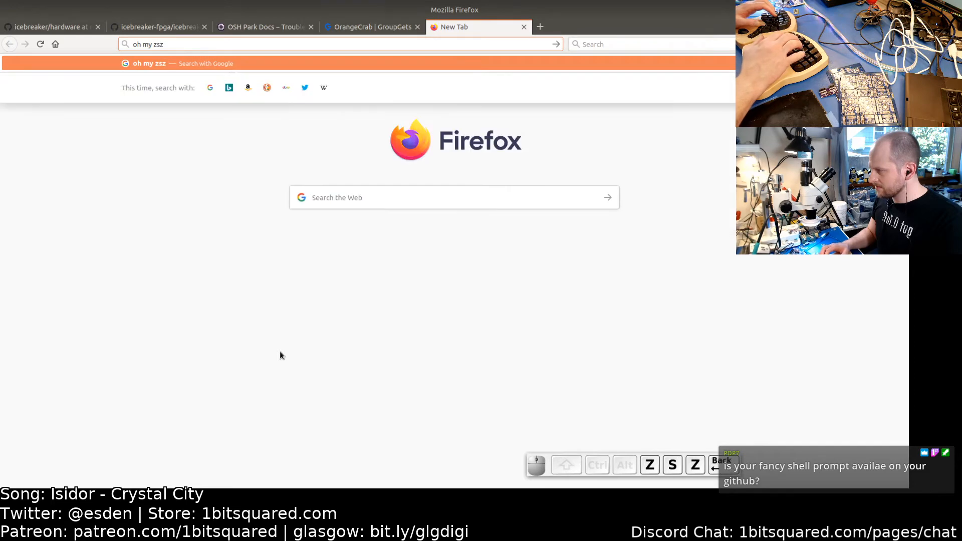
pyautogui.press('BackSpace')
pyautogui.write('h')
pyautogui.press('Return')
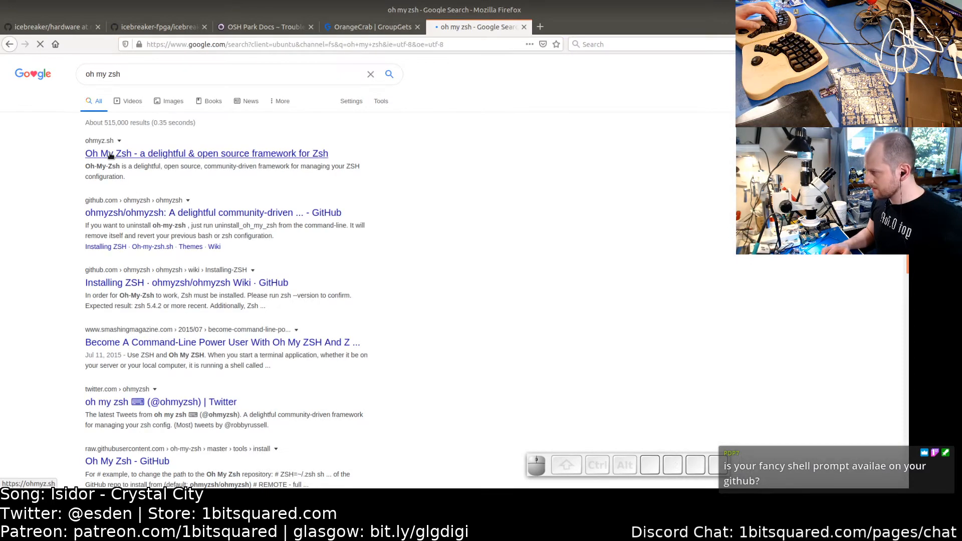
pyautogui.click(111, 156)
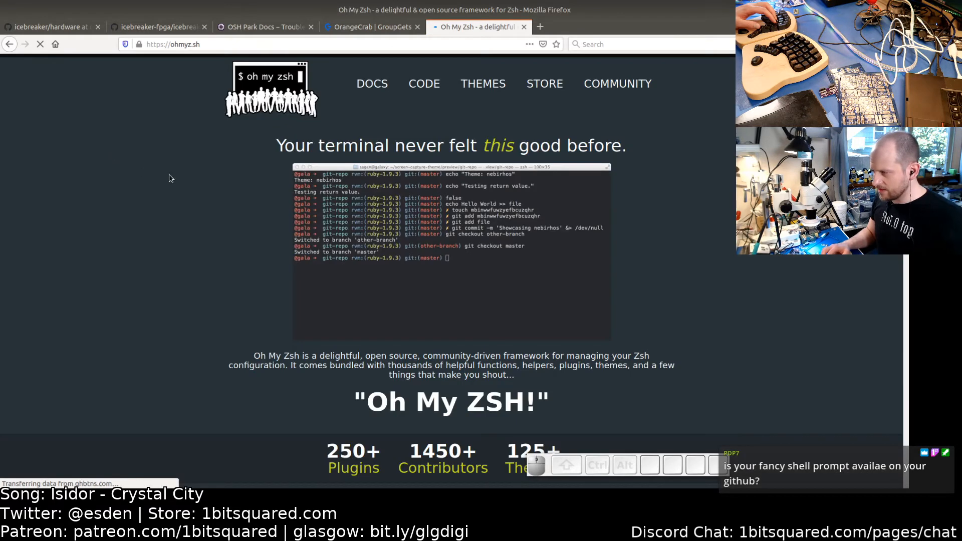
pyautogui.scroll(-1, 223, 304)
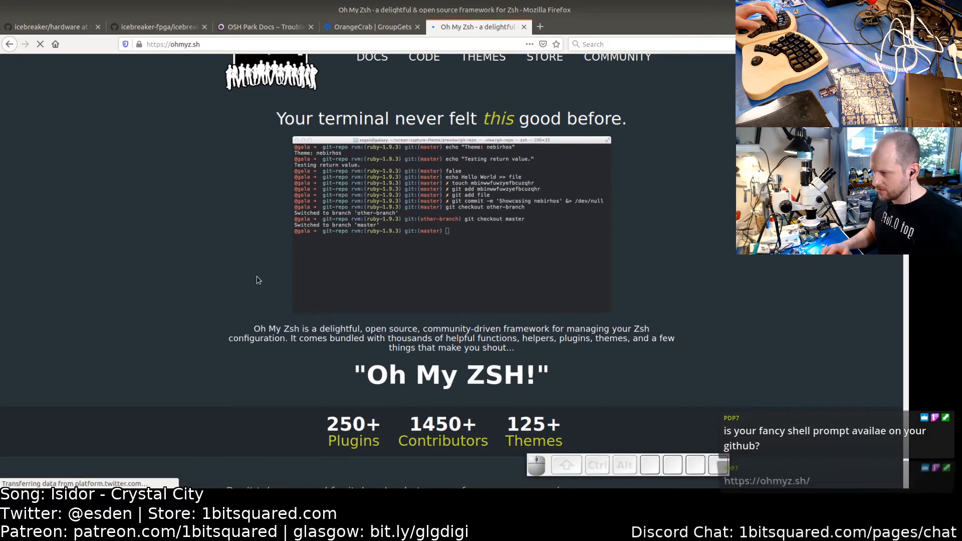
pyautogui.scroll(-7, 225, 304)
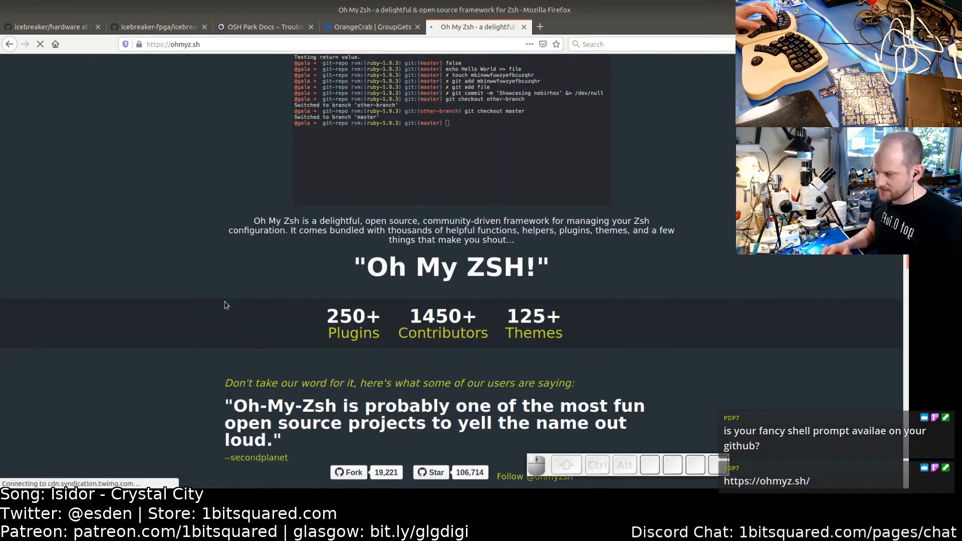
pyautogui.scroll(8, 226, 301)
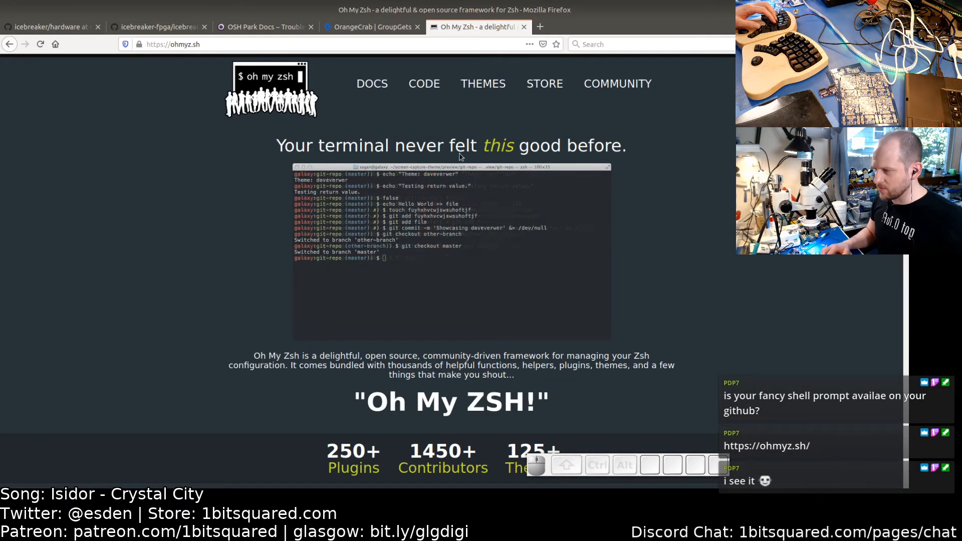
pyautogui.click(348, 29)
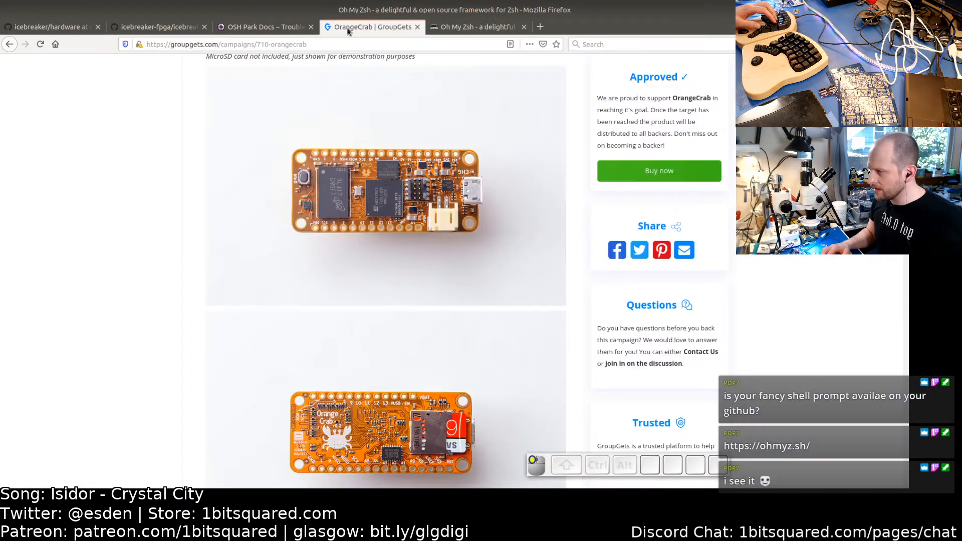
# - In the template board, delete the bottom row of five PMOD boards and the left-rail breakaway tab beside it
pyautogui.hotkey('alt', 'Tab')
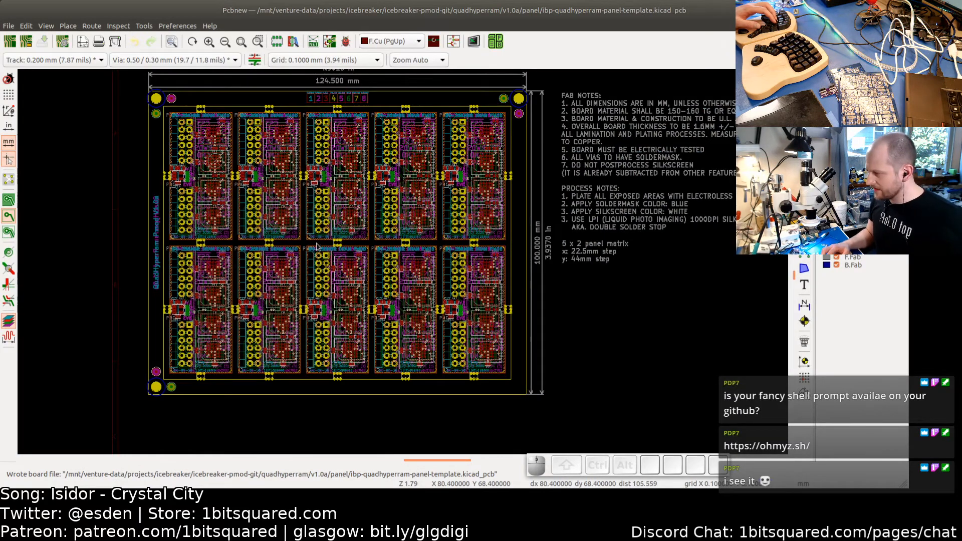
pyautogui.moveTo(328, 277); pyautogui.dragTo(330, 294, button='middle')
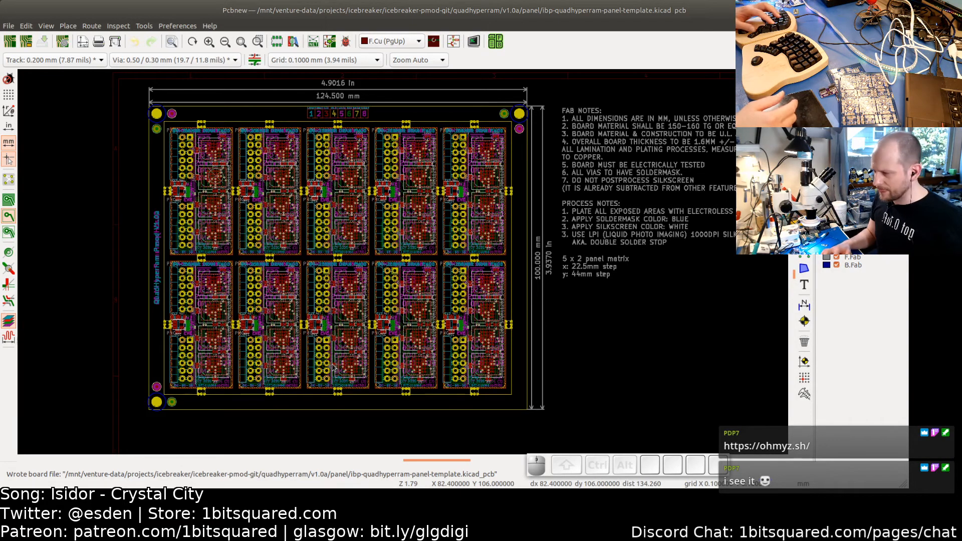
pyautogui.hotkey('alt', 'Tab')
pyautogui.hotkey('alt', 'Tab')
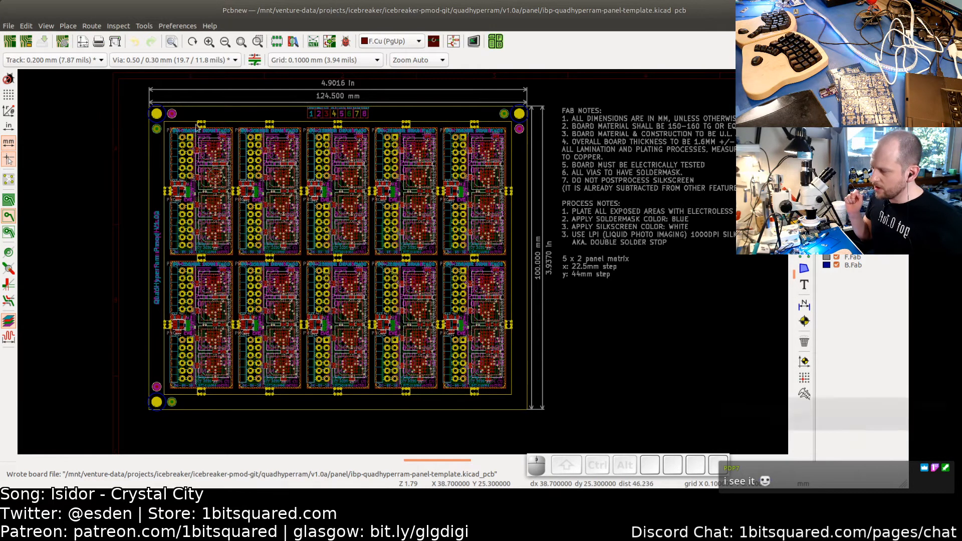
pyautogui.scroll(4, 217, 203)
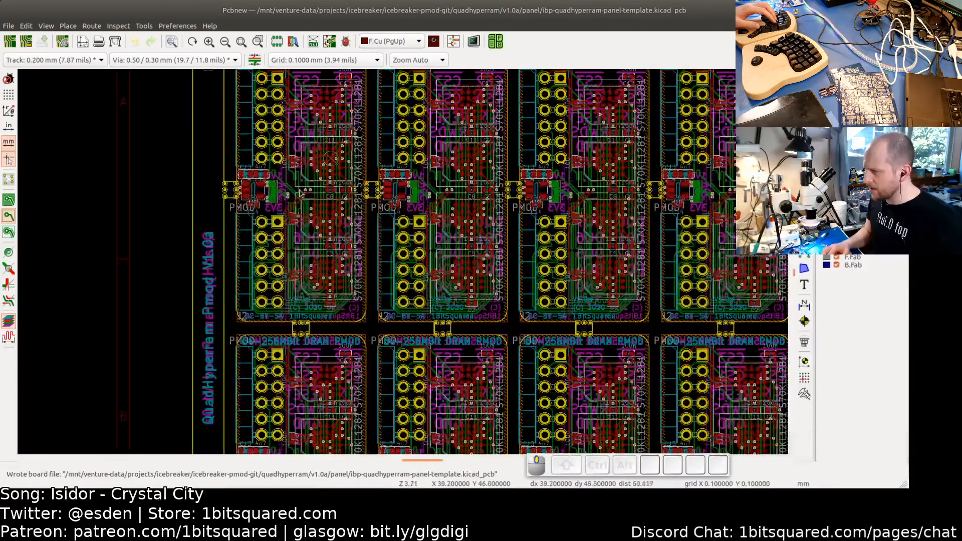
pyautogui.moveTo(300, 193); pyautogui.dragTo(289, 276, button='middle')
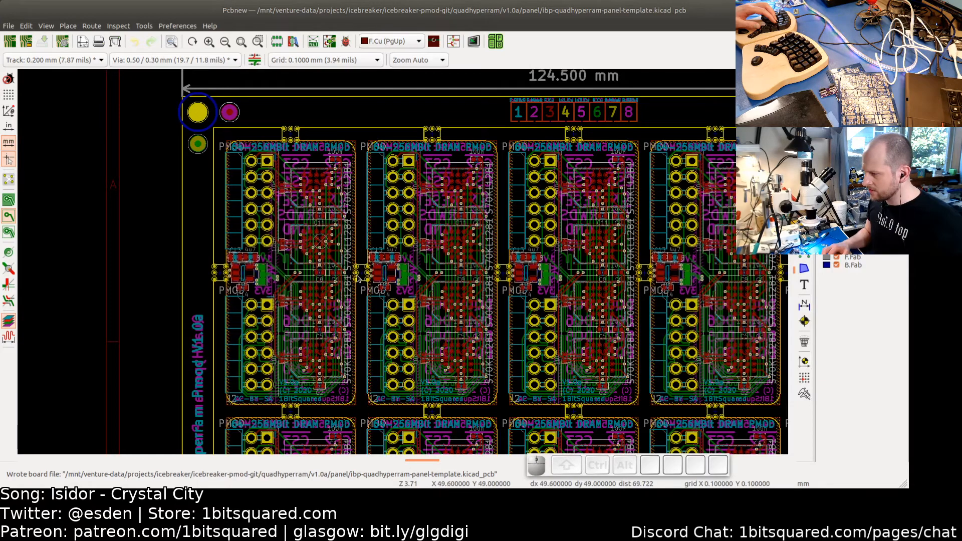
pyautogui.scroll(-3, 328, 386)
pyautogui.moveTo(341, 371); pyautogui.dragTo(295, 230, button='middle')
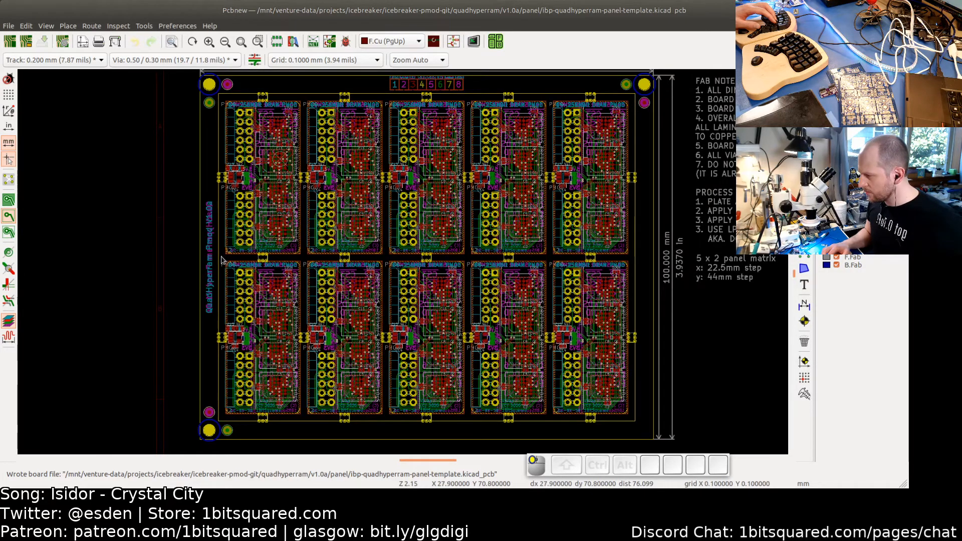
pyautogui.moveTo(223, 259); pyautogui.dragTo(632, 420)
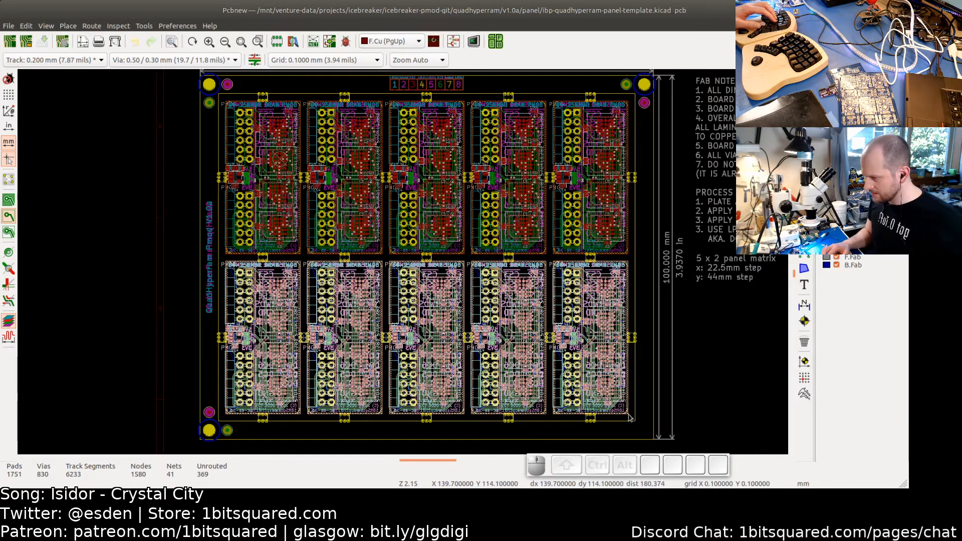
pyautogui.press('Delete')
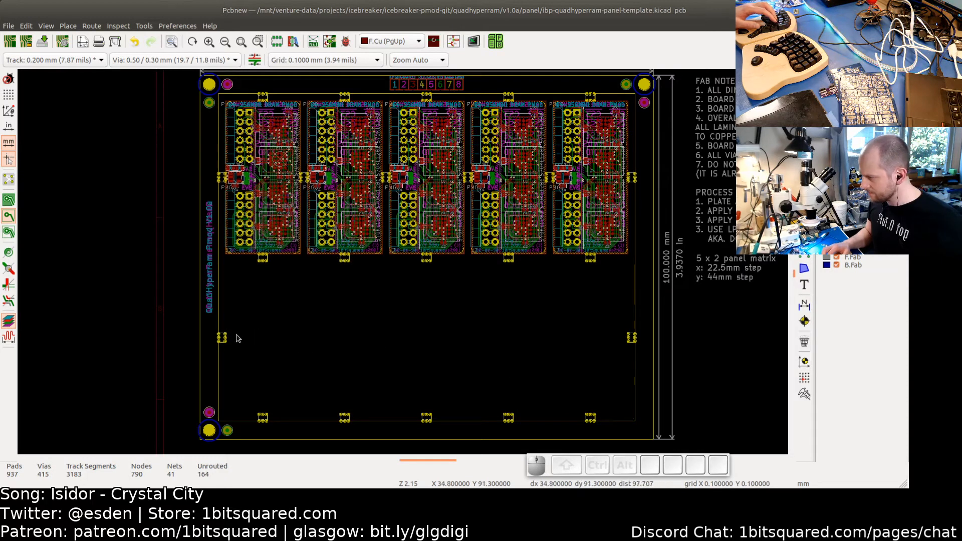
pyautogui.moveTo(239, 355); pyautogui.dragTo(219, 326)
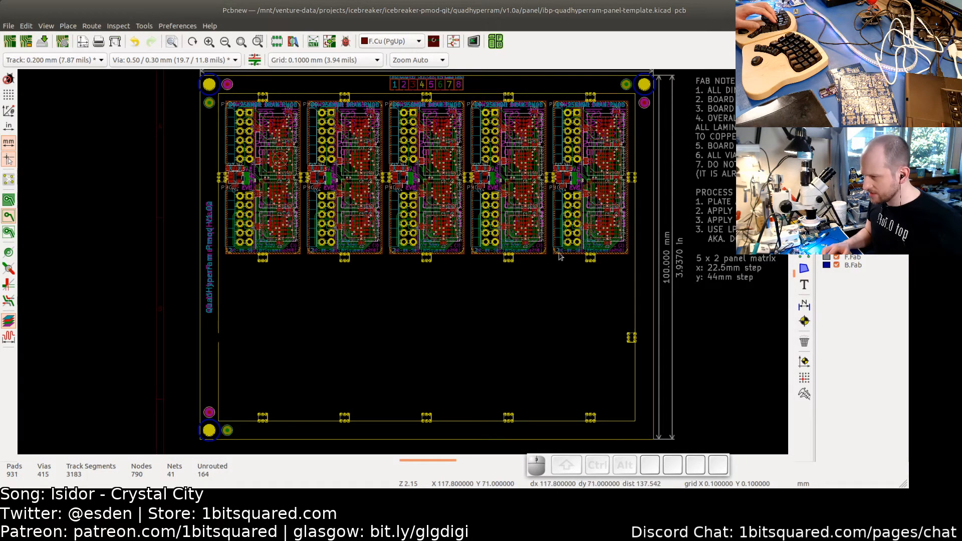
pyautogui.press('Delete')
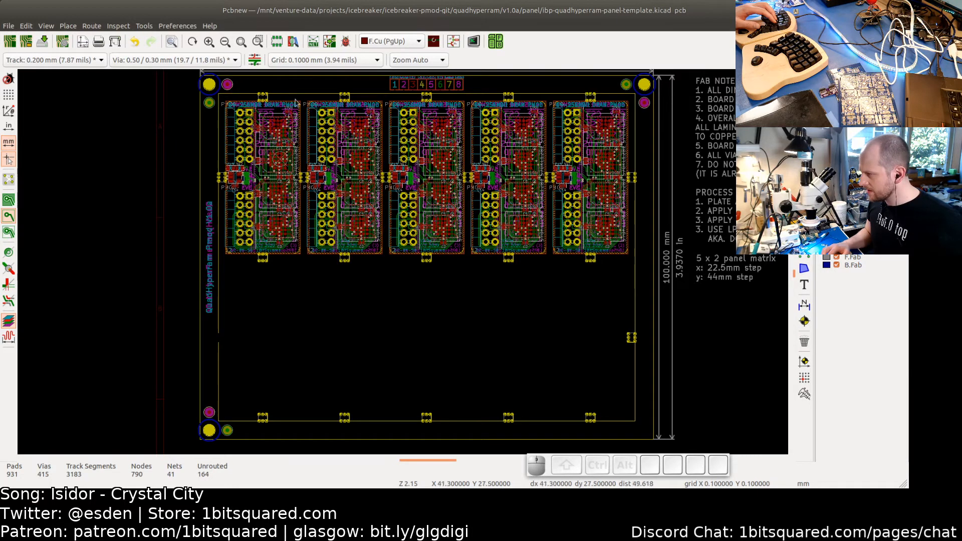
# - Delete the top row's boards except the leftmost one, together with the leftover breakaway tabs around the removed boards
pyautogui.moveTo(303, 96); pyautogui.dragTo(632, 273)
pyautogui.press('Delete')
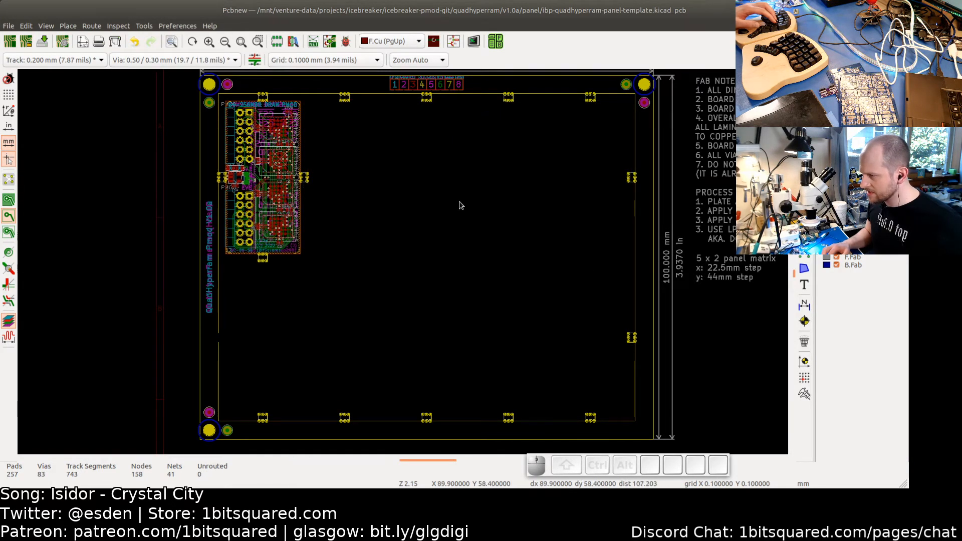
pyautogui.moveTo(325, 209); pyautogui.dragTo(300, 160)
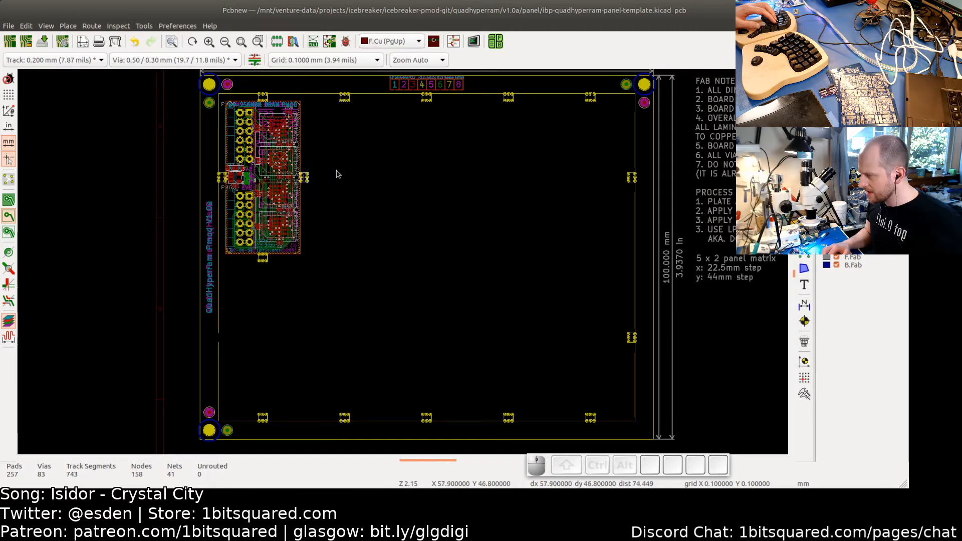
pyautogui.press('BackSpace')
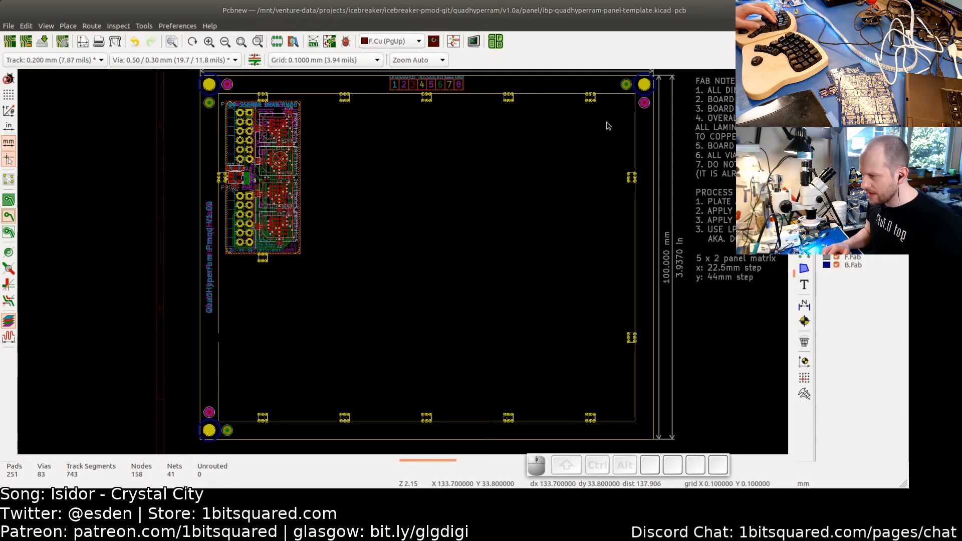
pyautogui.moveTo(608, 125); pyautogui.dragTo(335, 120)
pyautogui.press('BackSpace')
pyautogui.moveTo(290, 287); pyautogui.dragTo(258, 280)
pyautogui.press('BackSpace')
pyautogui.moveTo(279, 305); pyautogui.dragTo(372, 324, button='middle')
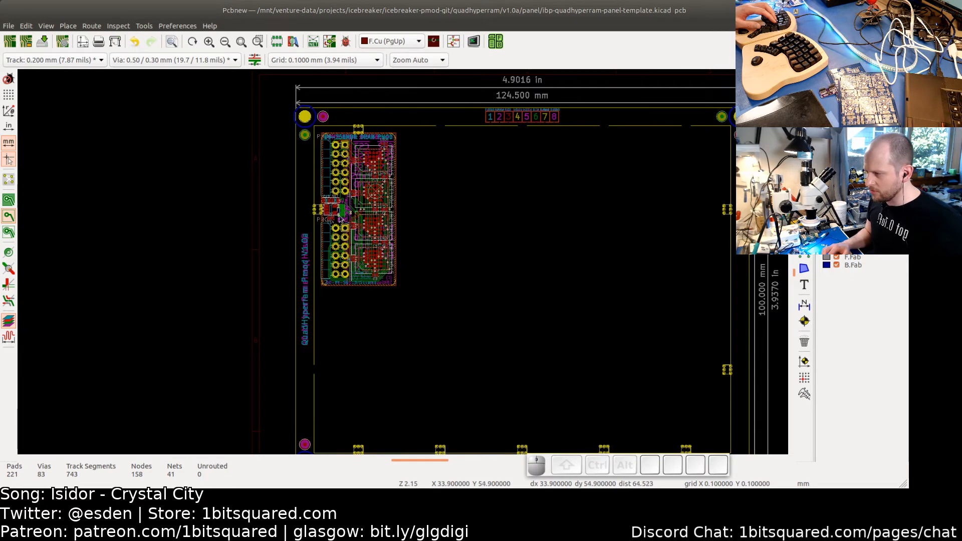
# - Inspect the remaining PMOD board and the breakaway tabs around it up close
pyautogui.scroll(2, 340, 209)
pyautogui.scroll(3, 317, 221)
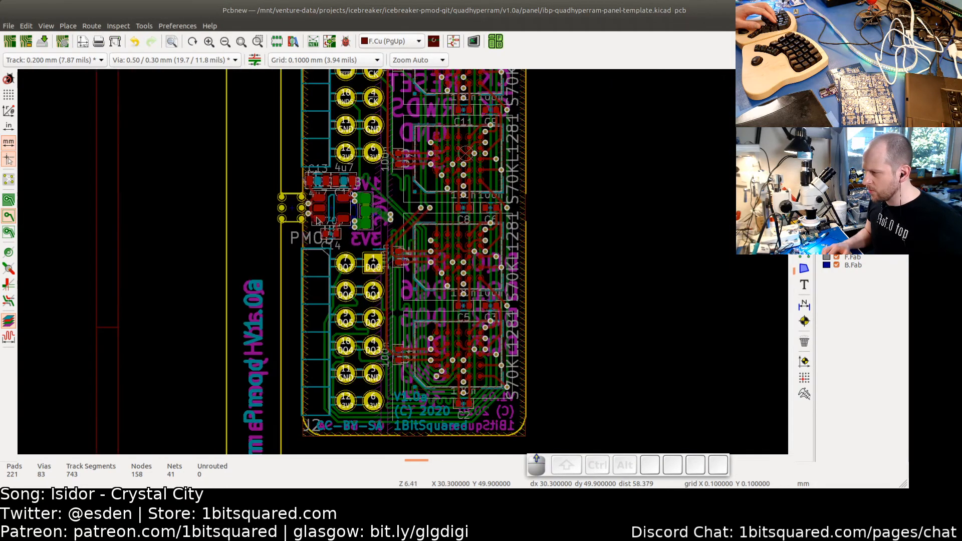
pyautogui.scroll(-2, 327, 223)
pyautogui.moveTo(431, 150); pyautogui.dragTo(395, 224, button='middle')
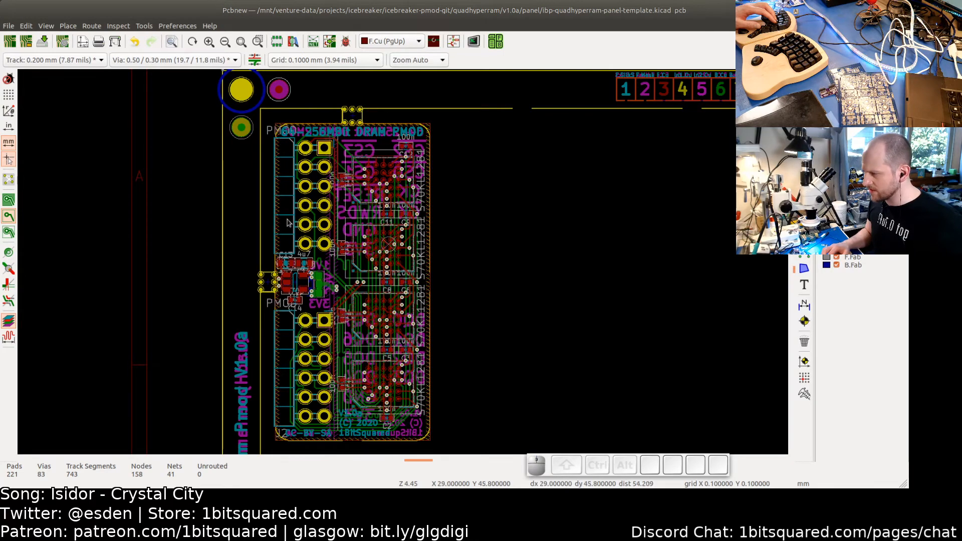
pyautogui.scroll(4, 321, 205)
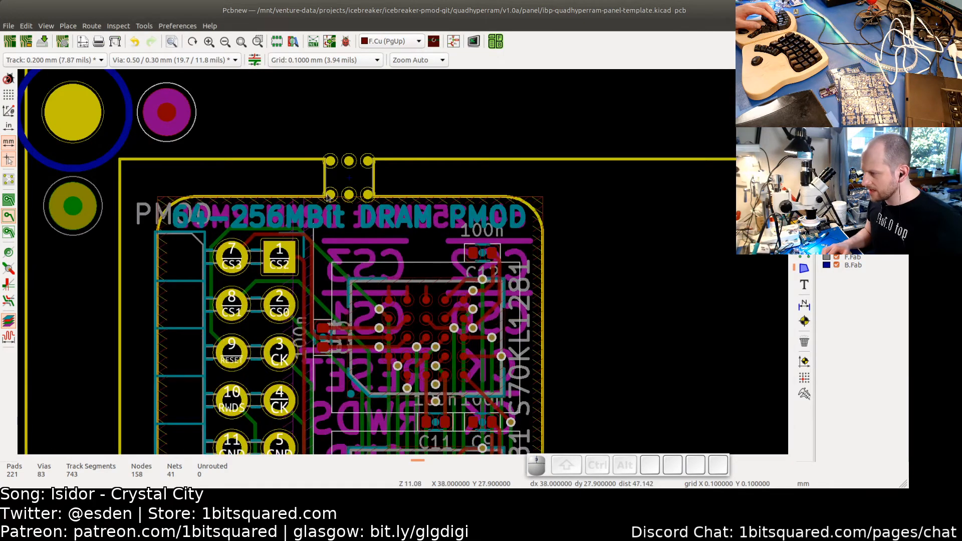
pyautogui.moveTo(330, 329); pyautogui.dragTo(370, 184, button='middle')
pyautogui.moveTo(250, 380); pyautogui.dragTo(336, 270, button='middle')
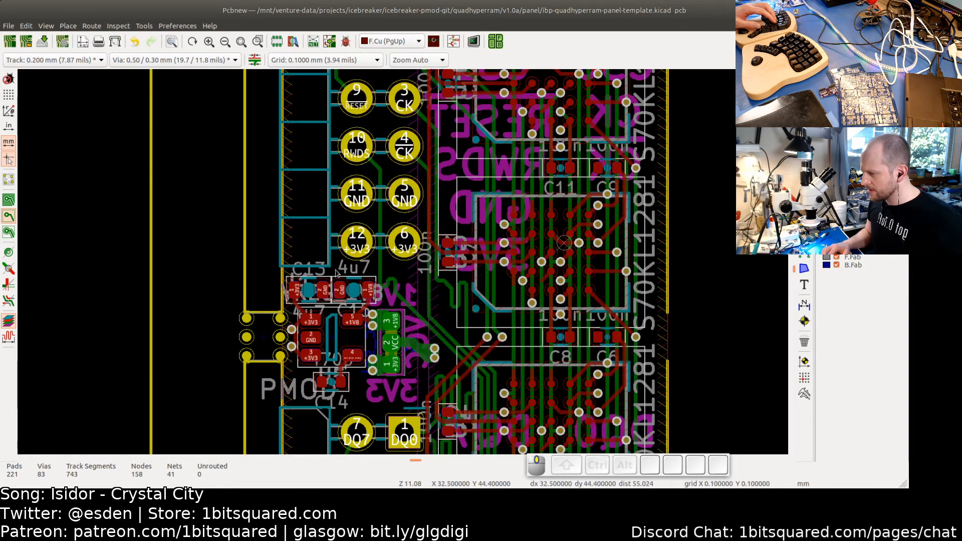
pyautogui.scroll(-2, 289, 345)
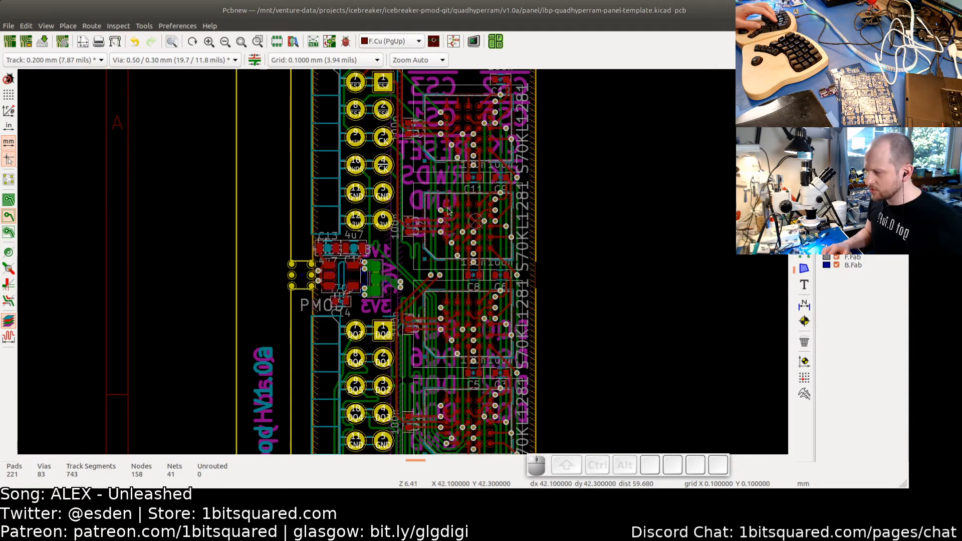
pyautogui.moveTo(398, 80); pyautogui.dragTo(368, 299, button='middle')
pyautogui.moveTo(402, 395); pyautogui.dragTo(394, 126, button='middle')
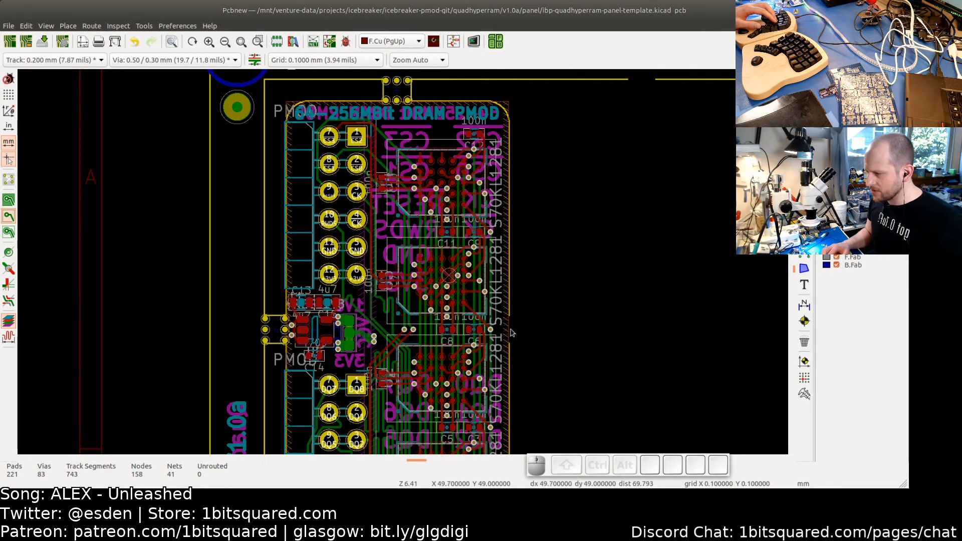
pyautogui.scroll(-3, 512, 334)
pyautogui.scroll(1, 535, 427)
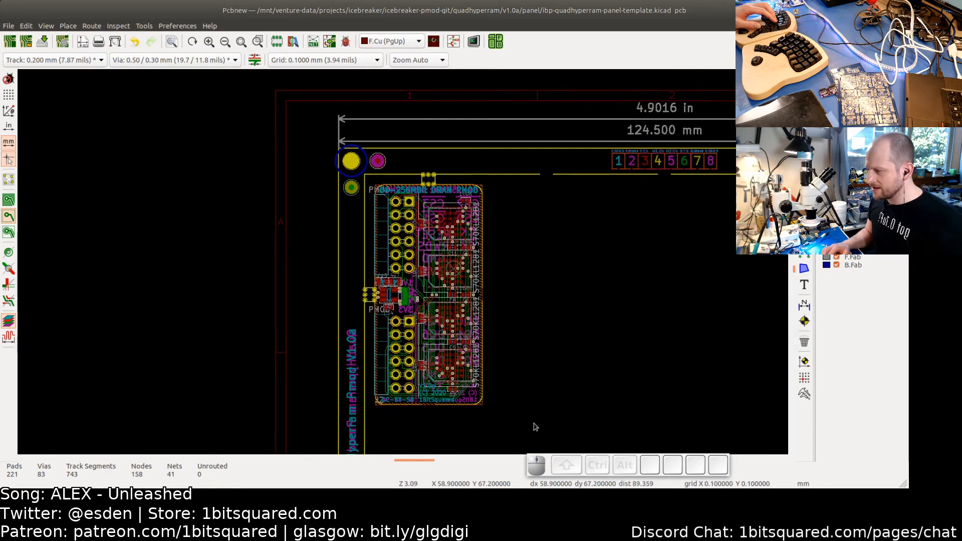
pyautogui.moveTo(504, 421); pyautogui.dragTo(369, 180)
pyautogui.rightClick(411, 244)
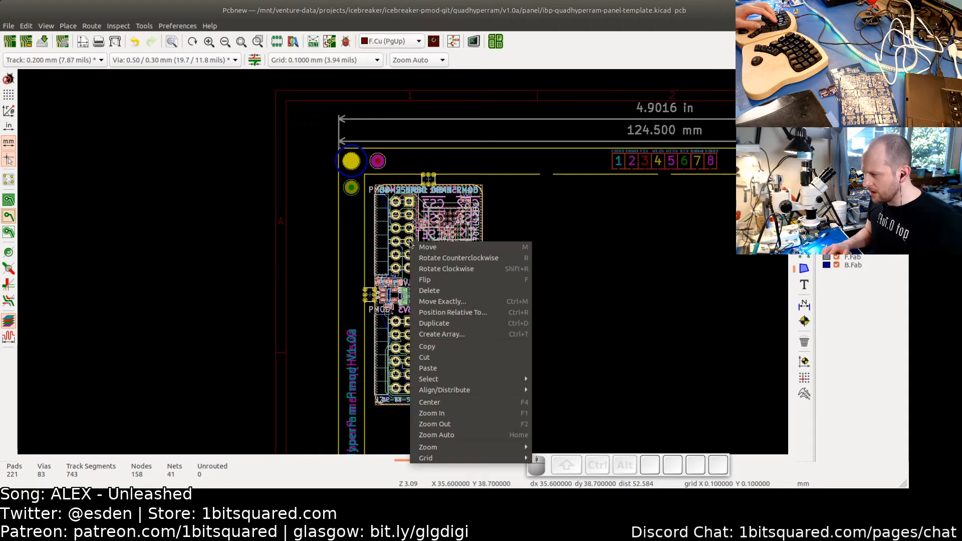
pyautogui.click(445, 335)
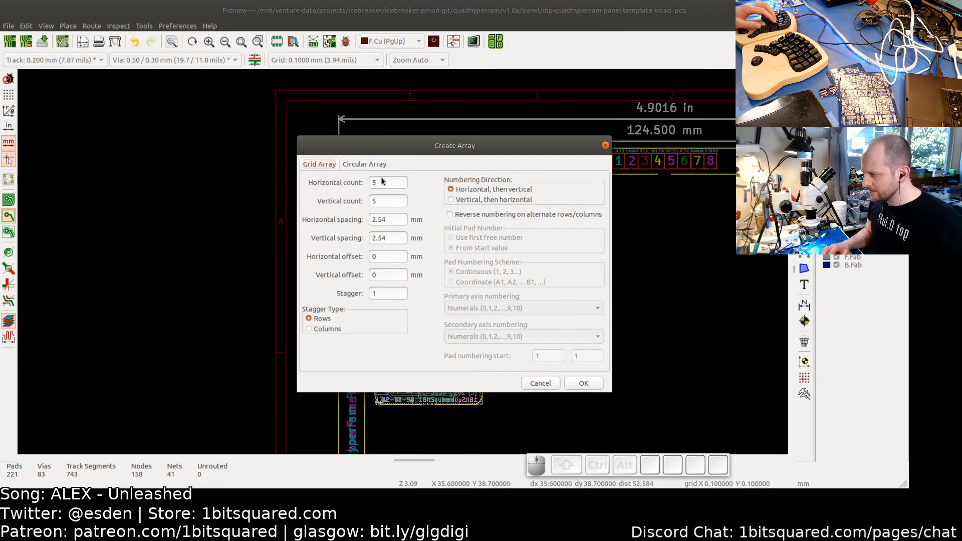
pyautogui.click(541, 380)
# - Create a 5 by 2 grid array of the board with 22.5 mm horizontal and 44 mm vertical spacing
pyautogui.scroll(-3, 582, 391)
pyautogui.moveTo(647, 372); pyautogui.dragTo(261, 253, button='middle')
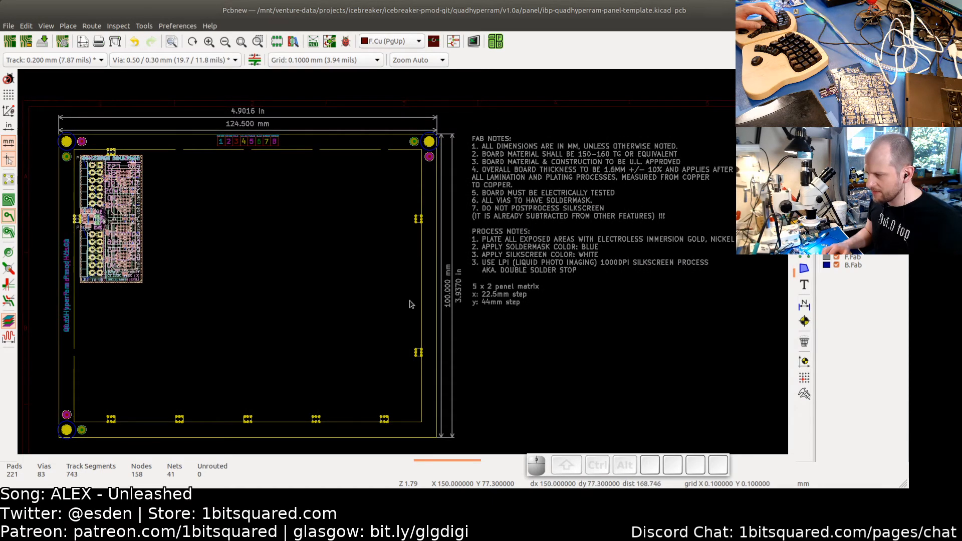
pyautogui.moveTo(242, 284); pyautogui.dragTo(404, 311, button='middle')
pyautogui.rightClick(338, 279)
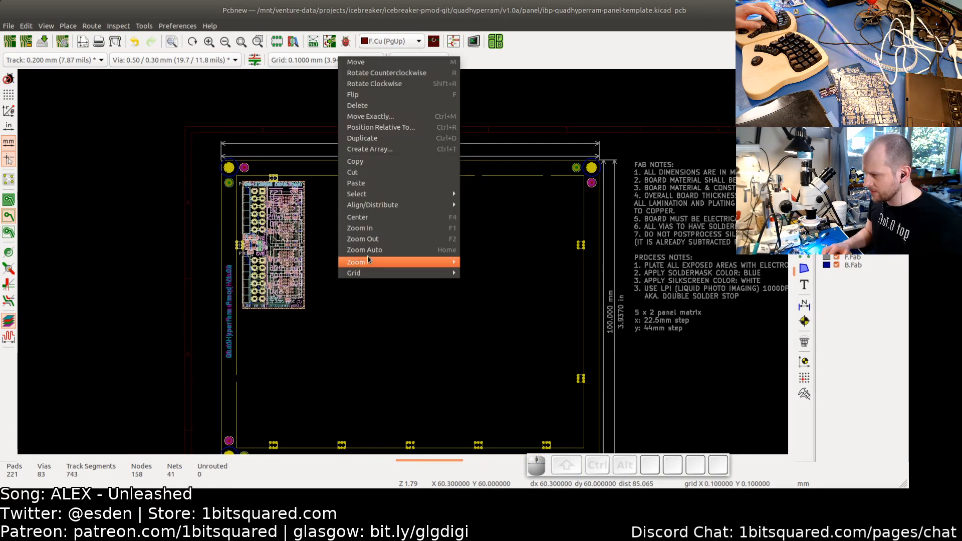
pyautogui.click(377, 150)
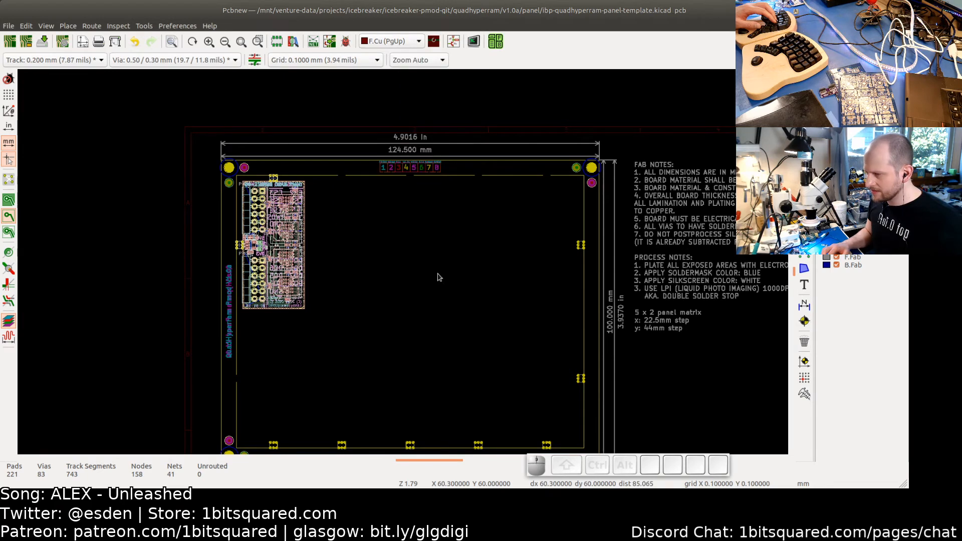
pyautogui.press('Tab')
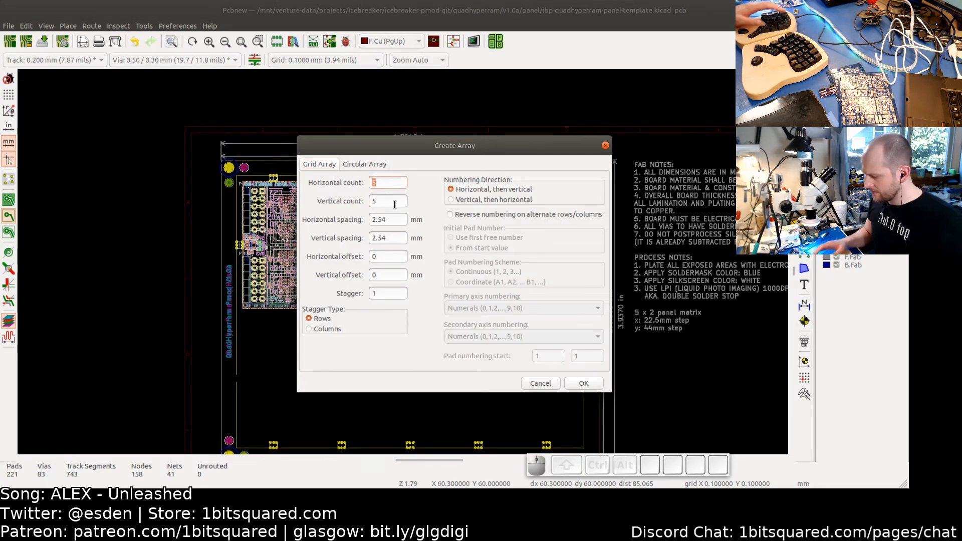
pyautogui.write('2')
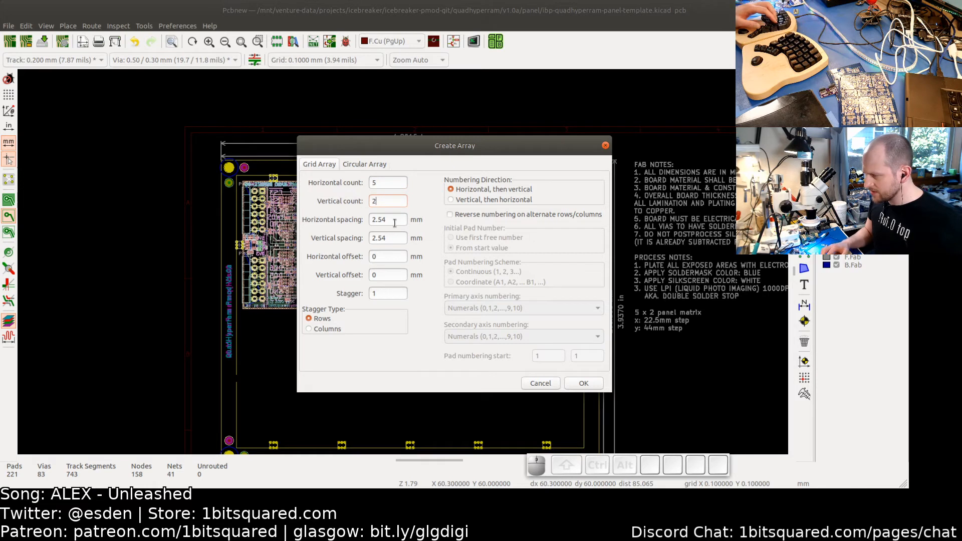
pyautogui.moveTo(394, 220); pyautogui.dragTo(326, 225)
pyautogui.write('22')
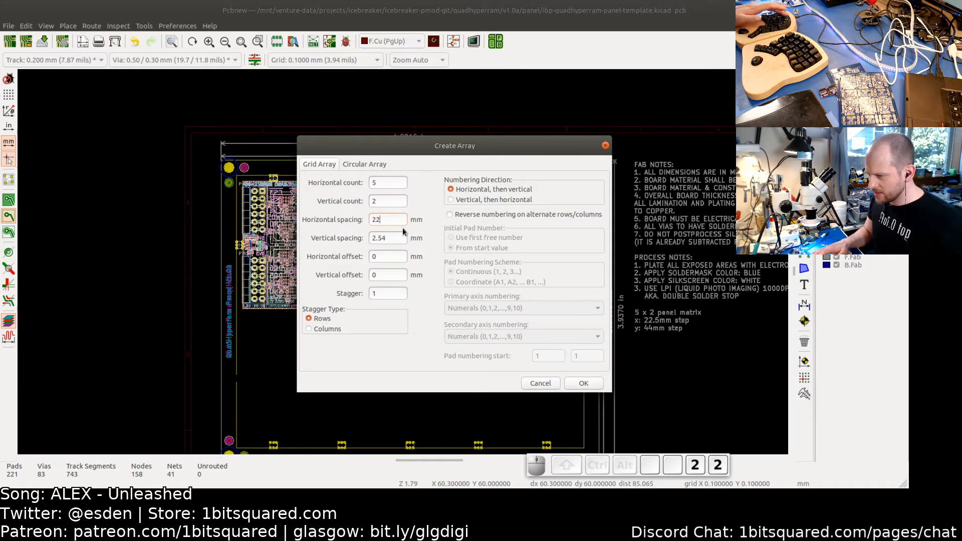
pyautogui.write('.5')
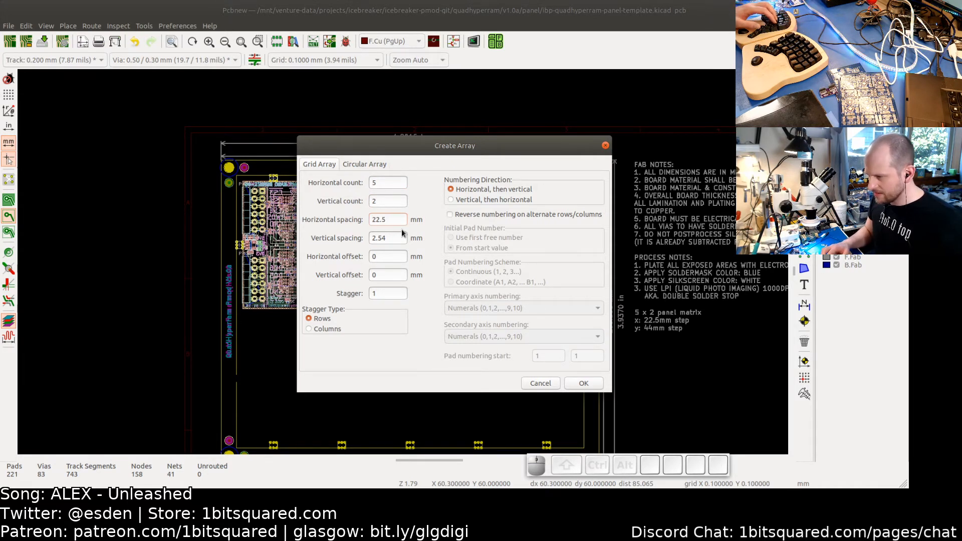
pyautogui.press('Tab')
pyautogui.write('44')
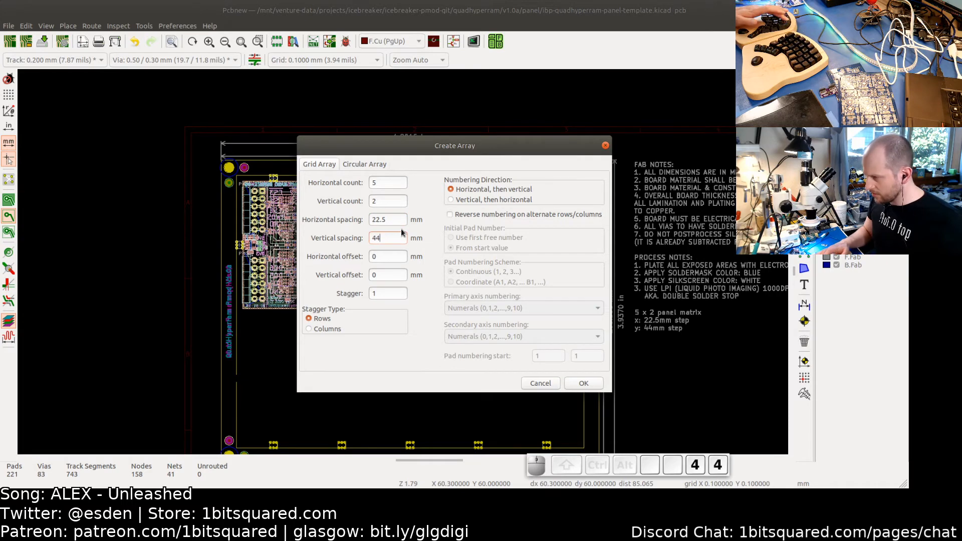
pyautogui.click(581, 380)
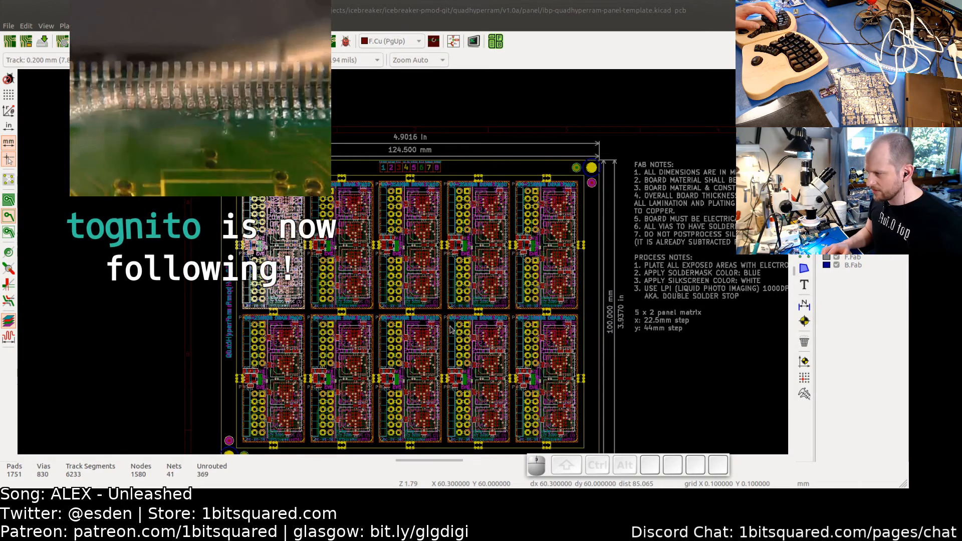
pyautogui.moveTo(436, 331); pyautogui.dragTo(430, 272, button='middle')
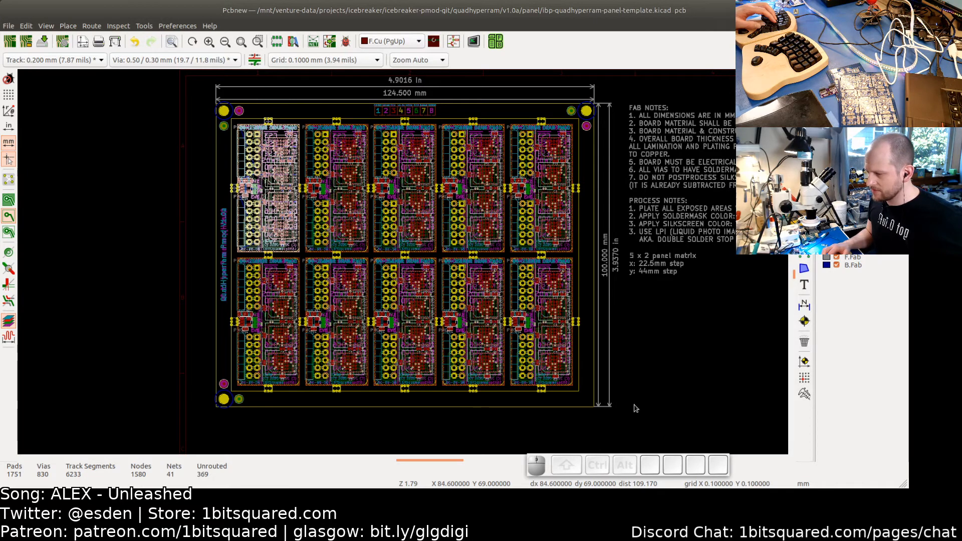
# - Undo the grid array creation
pyautogui.hotkey('alt', 'Tab')
pyautogui.hotkey('alt', 'Tab')
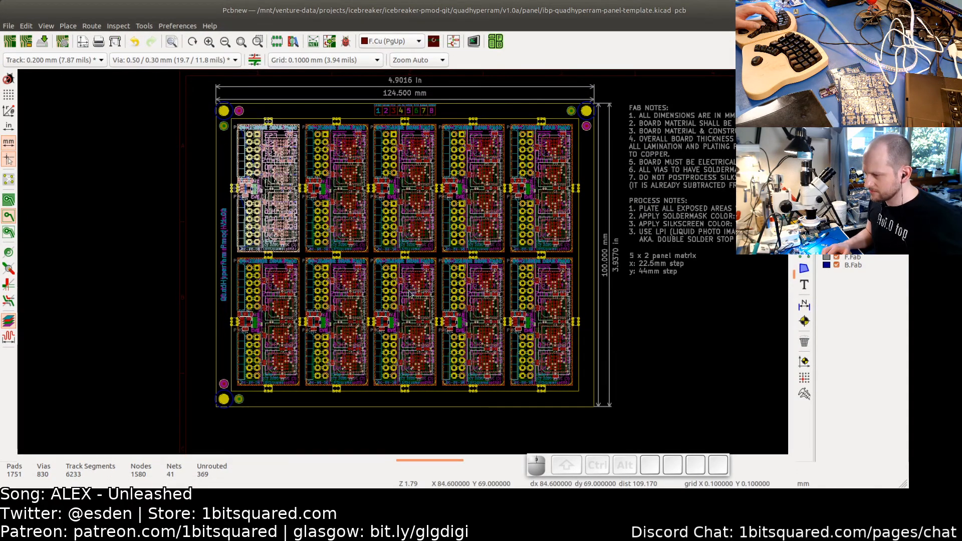
pyautogui.hotkey('ctrl', 'z')
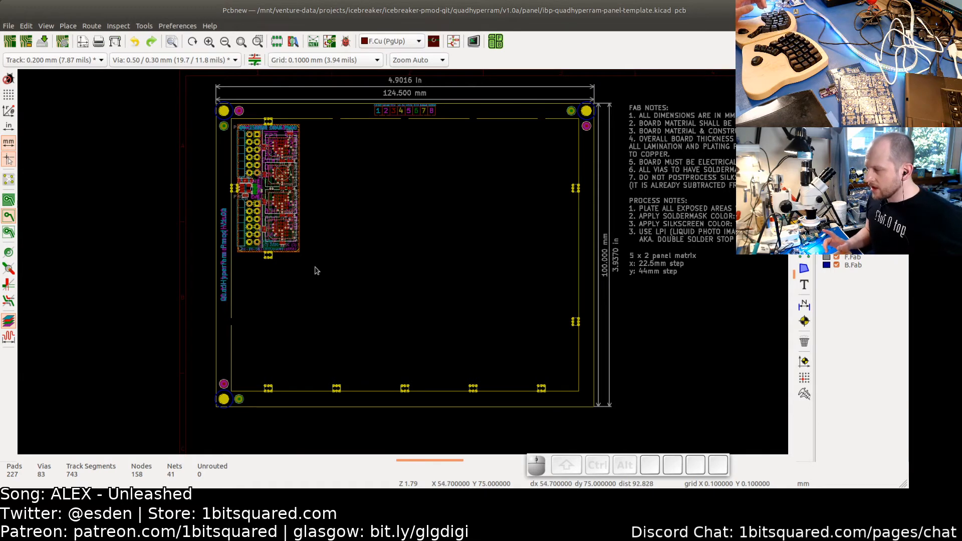
# - Delete the remaining PMOD board from the panel frame
pyautogui.scroll(2, 333, 275)
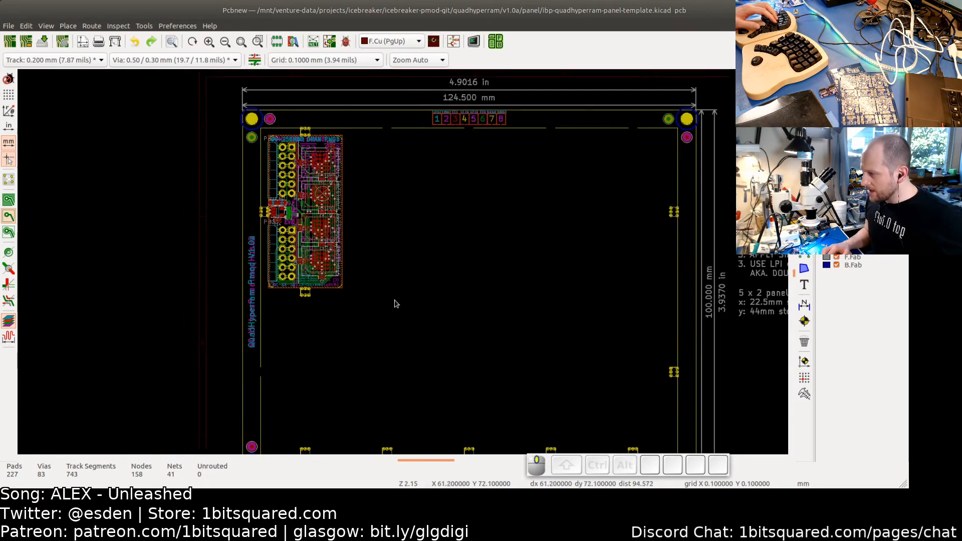
pyautogui.scroll(2, 396, 304)
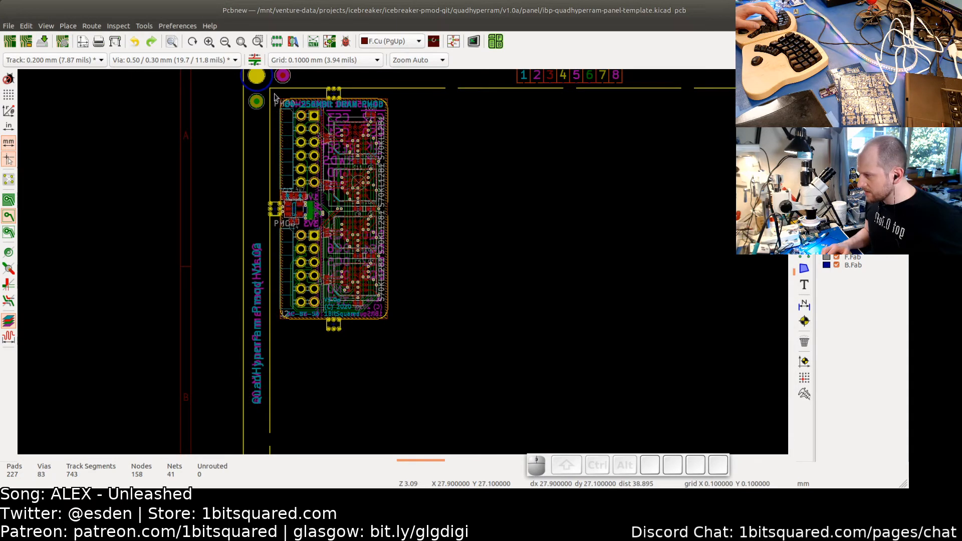
pyautogui.moveTo(275, 96); pyautogui.dragTo(422, 344)
pyautogui.press('BackSpace')
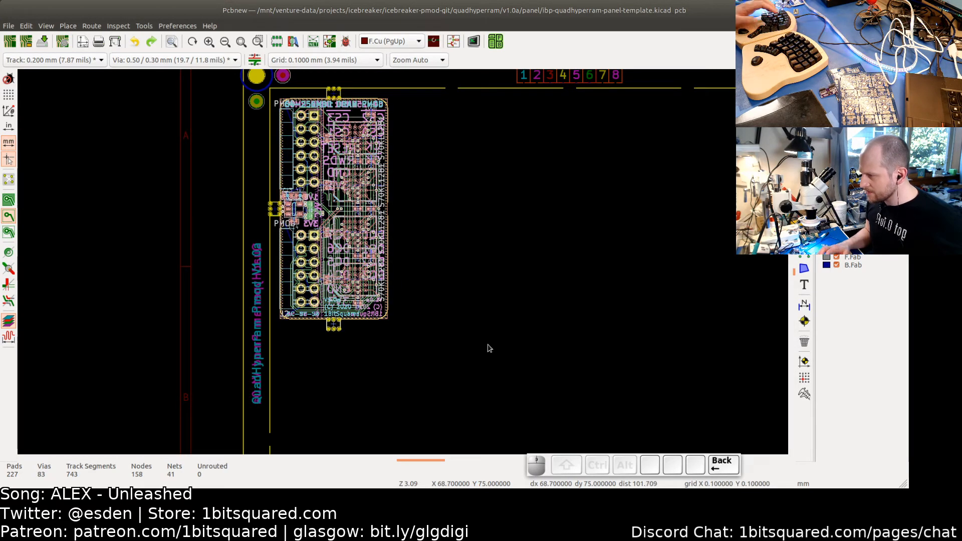
# - Place the auxiliary axis origin at the panel's bottom-left corner
pyautogui.scroll(-3, 483, 333)
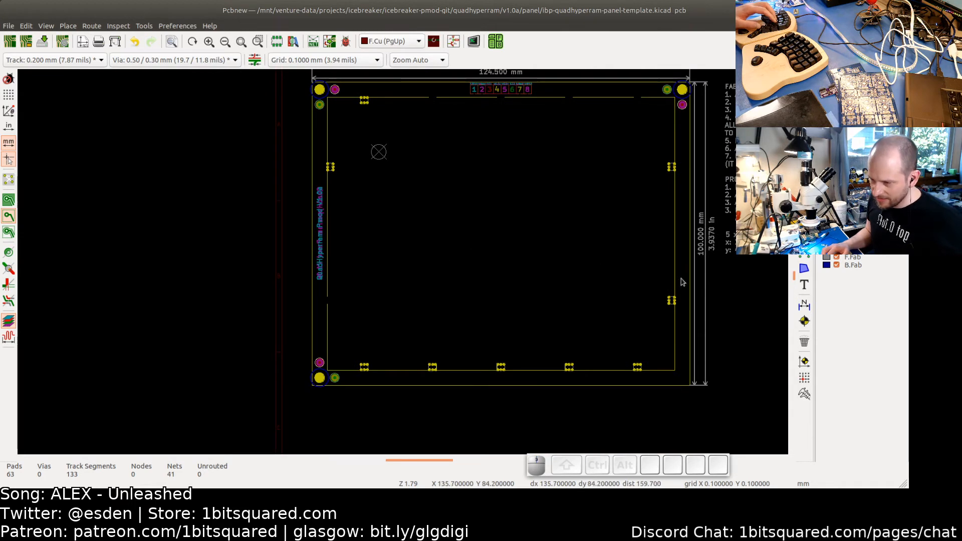
pyautogui.moveTo(761, 361); pyautogui.dragTo(750, 327, button='middle')
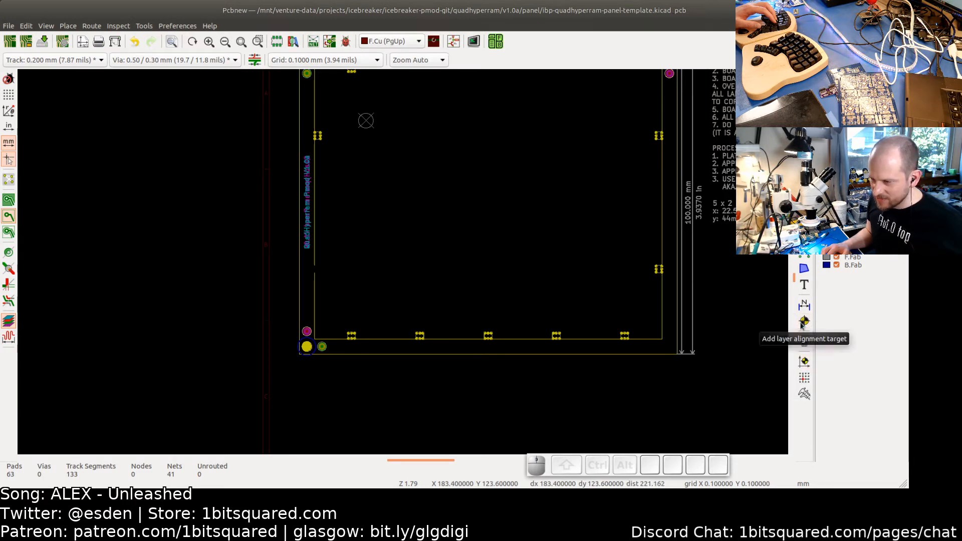
pyautogui.click(804, 361)
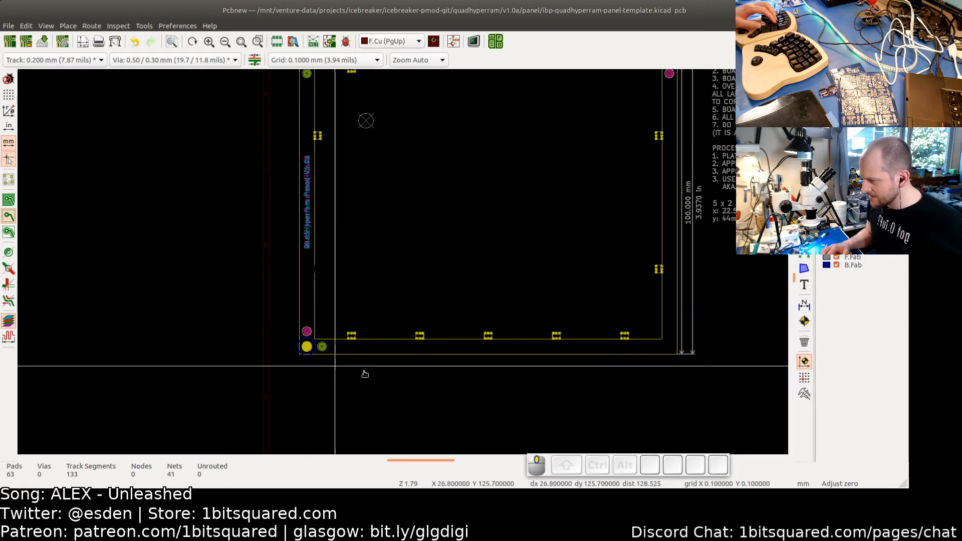
pyautogui.scroll(7, 366, 371)
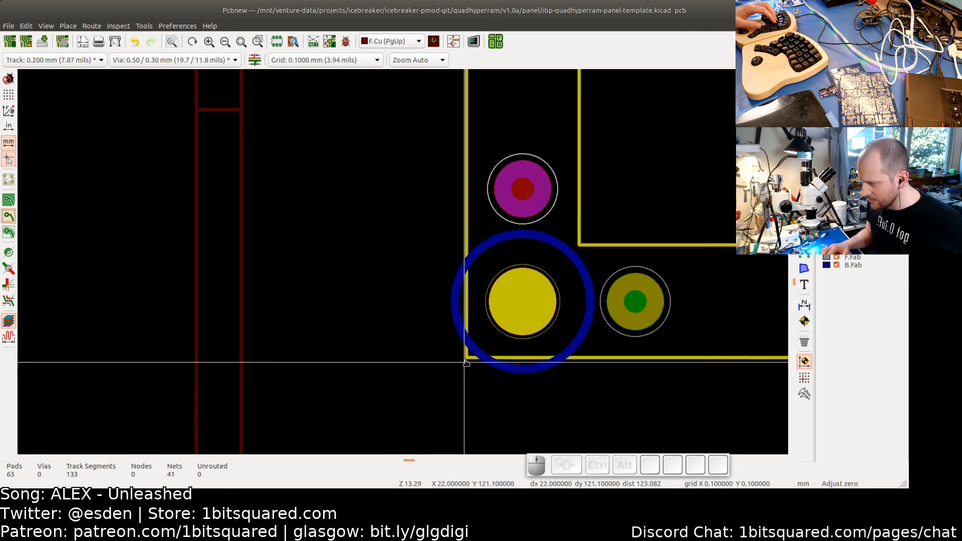
pyautogui.scroll(3, 468, 362)
pyautogui.click(468, 362)
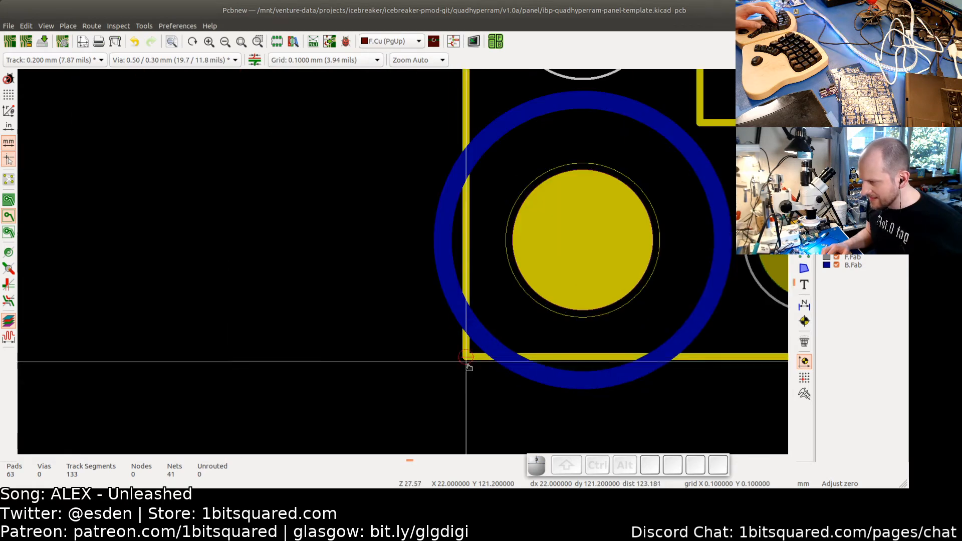
pyautogui.scroll(-6, 468, 364)
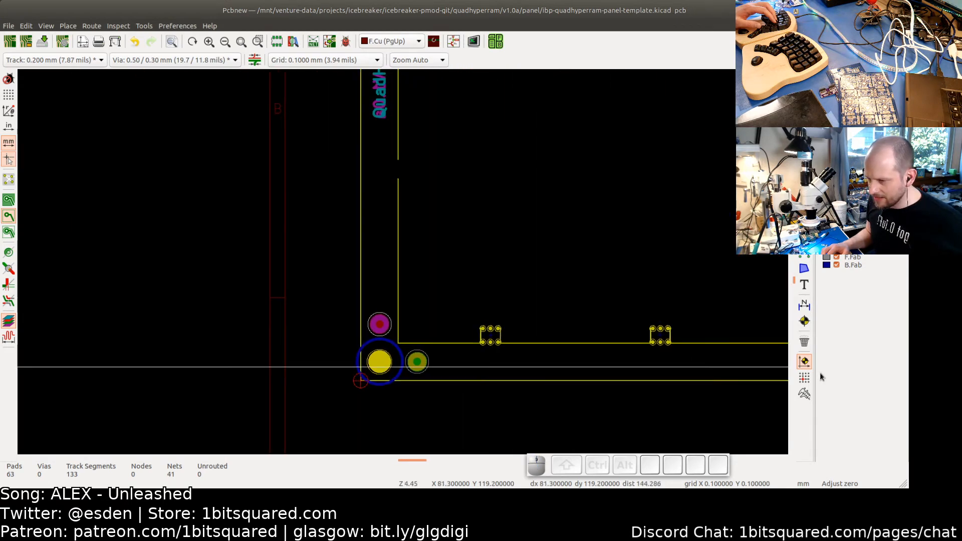
pyautogui.click(804, 378)
pyautogui.scroll(5, 363, 382)
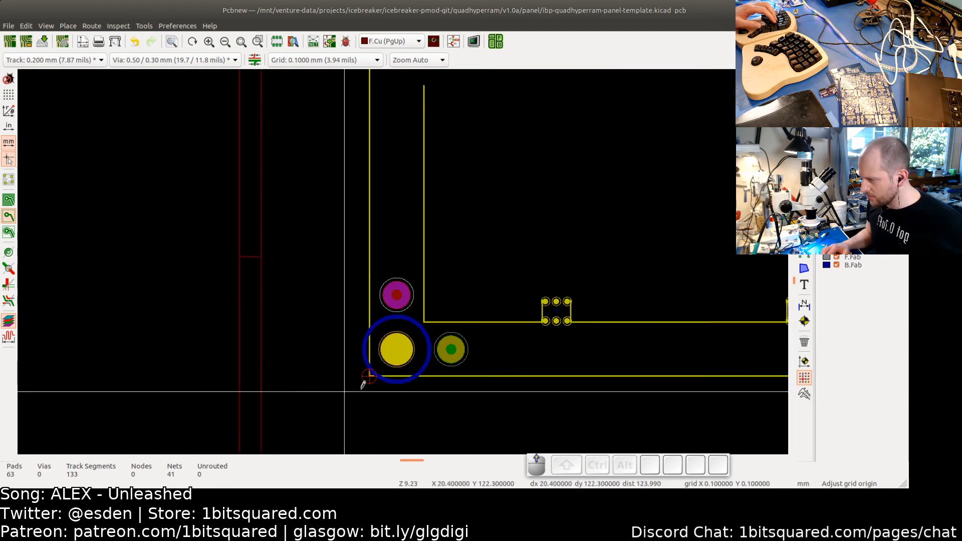
pyautogui.scroll(1, 386, 370)
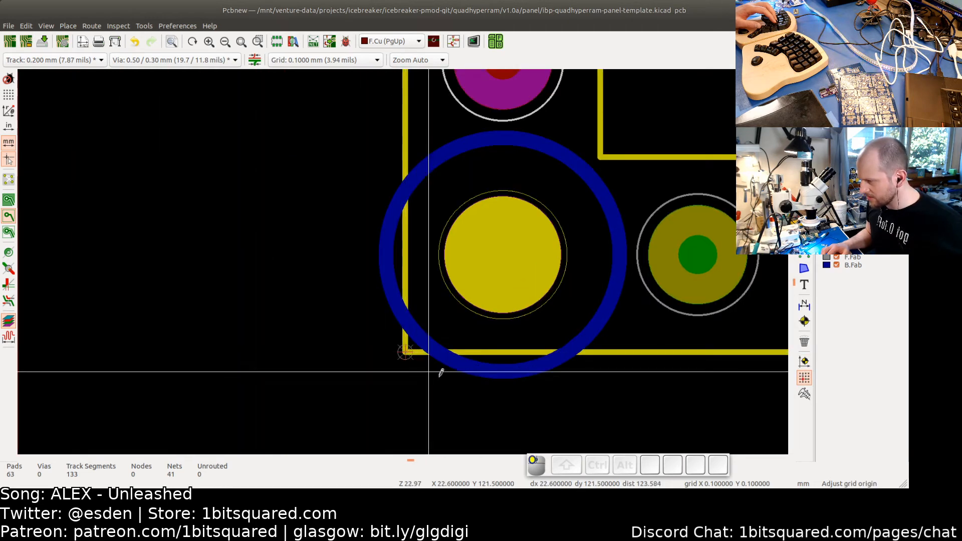
pyautogui.scroll(-4, 441, 370)
pyautogui.scroll(-7, 449, 376)
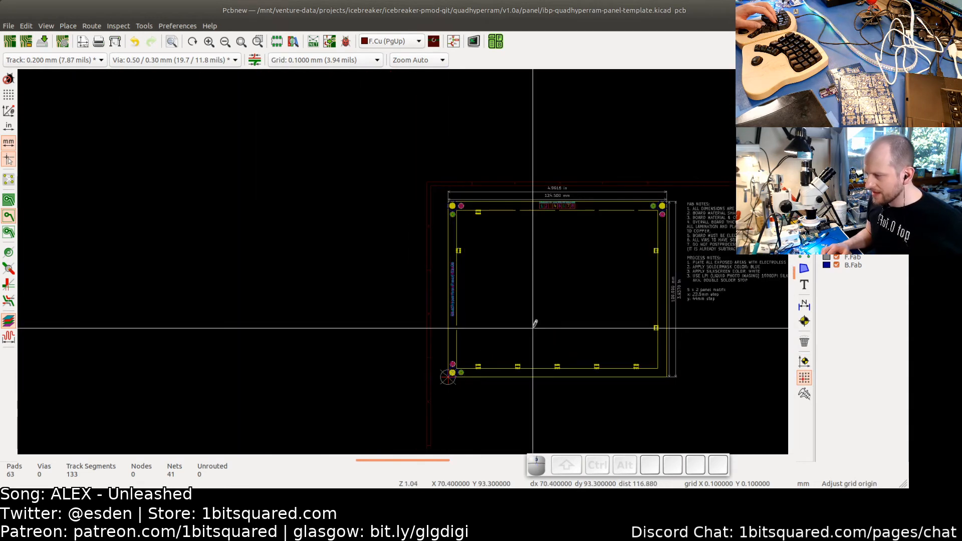
pyautogui.press('Escape')
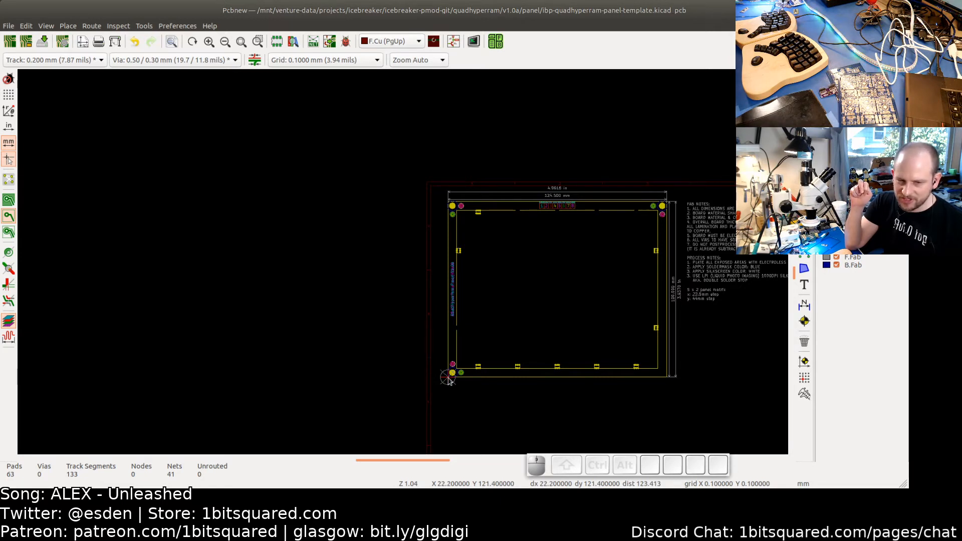
# - Save the board-free template panel file
pyautogui.scroll(2, 445, 378)
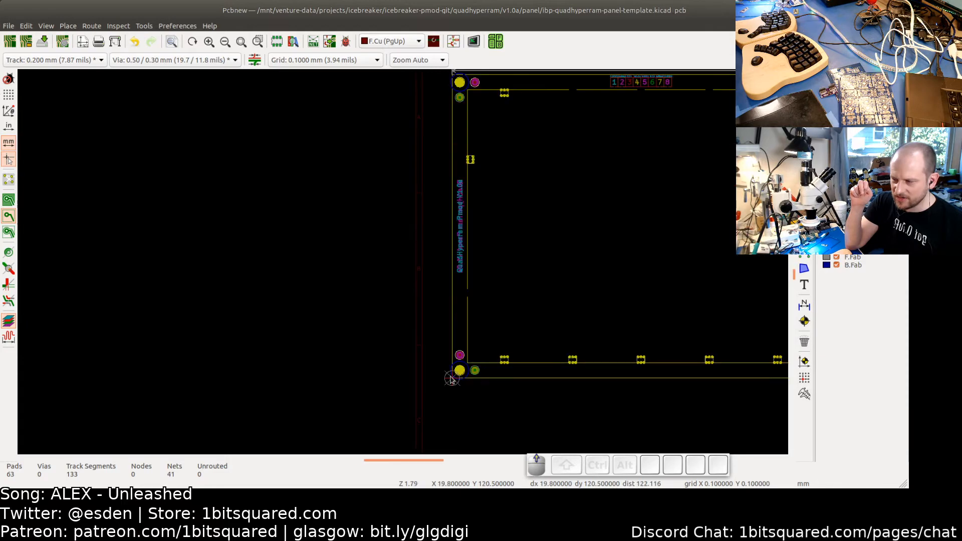
pyautogui.moveTo(527, 315); pyautogui.dragTo(379, 338, button='middle')
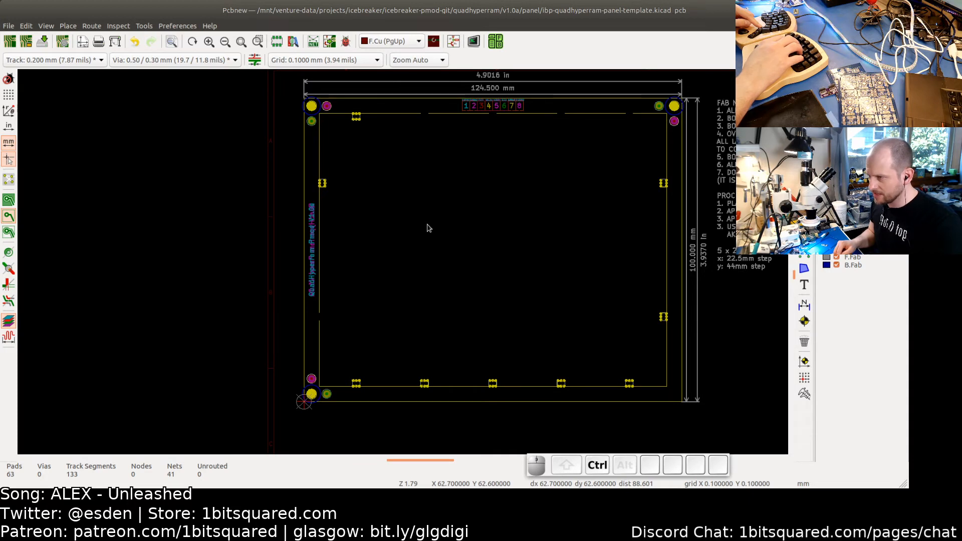
pyautogui.hotkey('ctrl', 's')
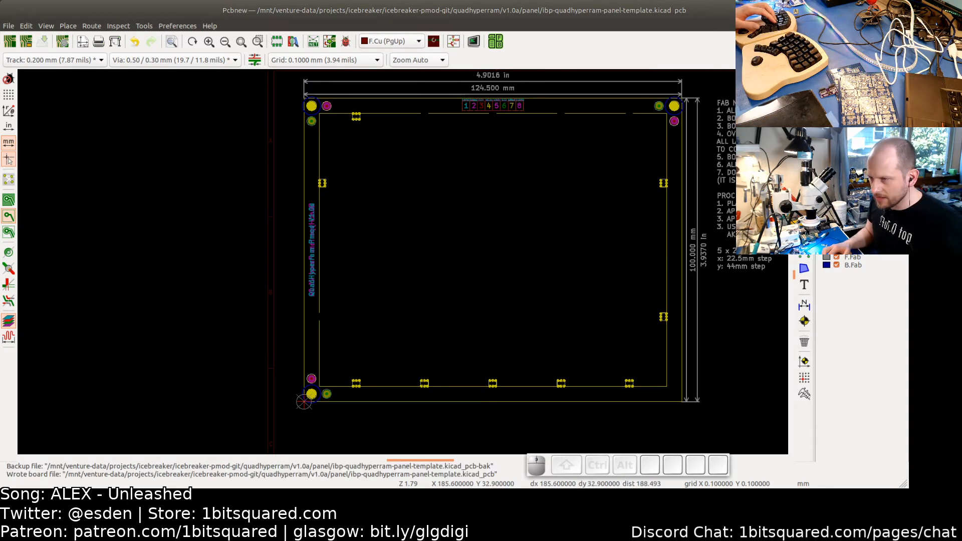
# - Reopen ibp-quadhyperram-panel.kicad_pcb in Pcbnew from the terminal
pyautogui.hotkey('alt', 'Tab')
pyautogui.hotkey('alt', 'Tab')
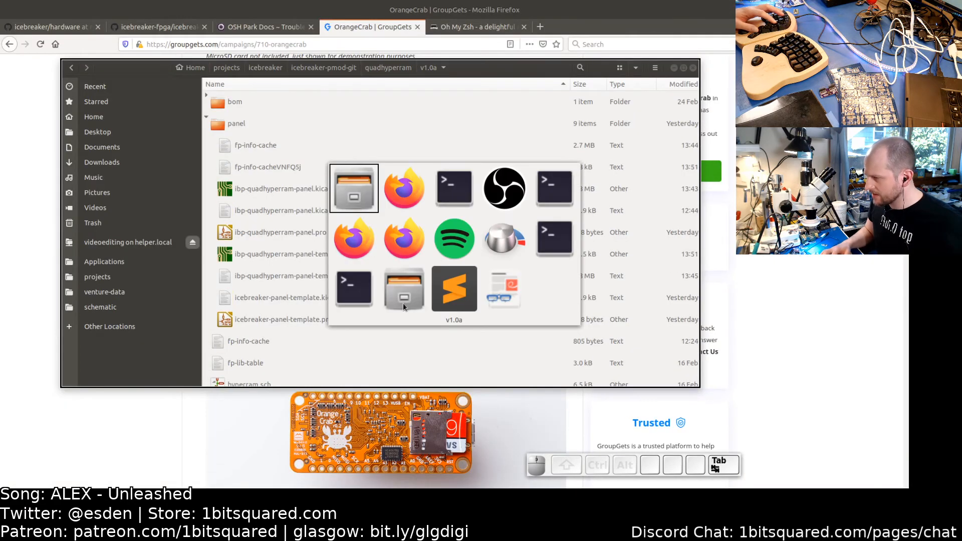
pyautogui.hotkey('alt', 'Tab')
pyautogui.press('Up')
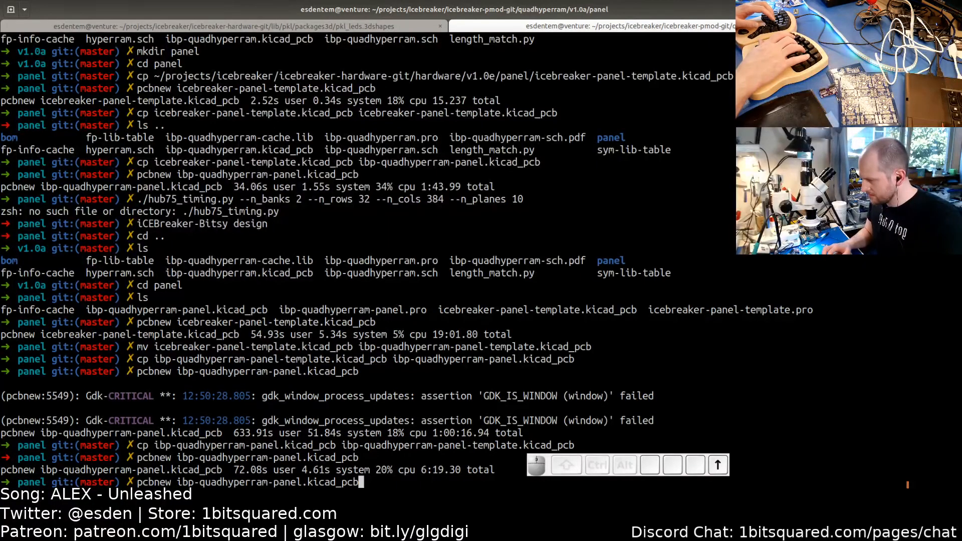
pyautogui.press('Return')
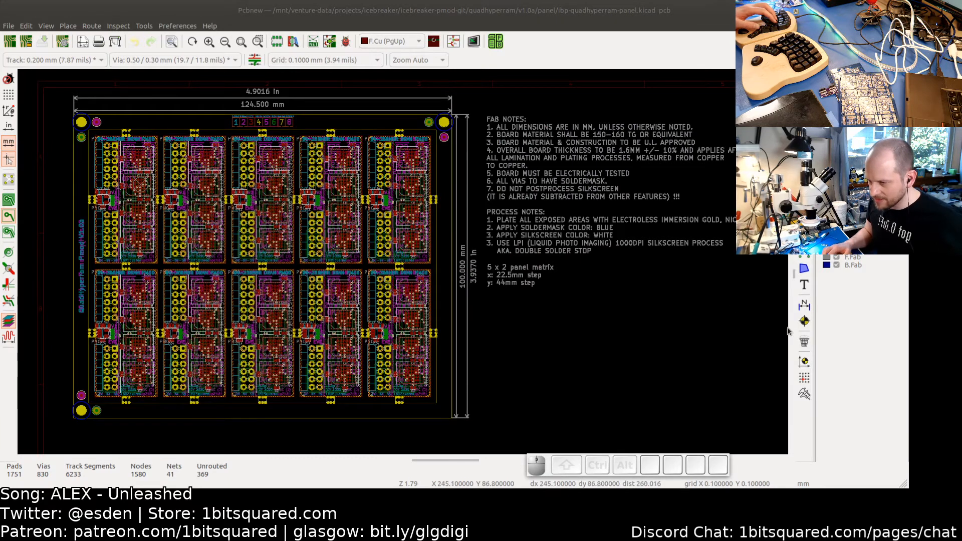
# - Place the grid origin at the panel frame's bottom-left corner
pyautogui.click(804, 377)
pyautogui.scroll(10, 75, 416)
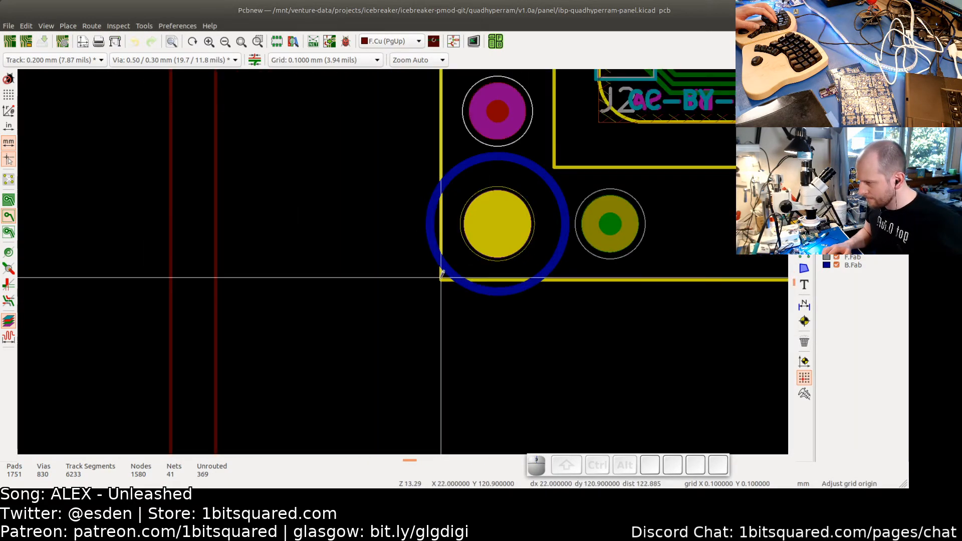
pyautogui.click(441, 279)
# - Save the populated panel file
pyautogui.scroll(4, 441, 279)
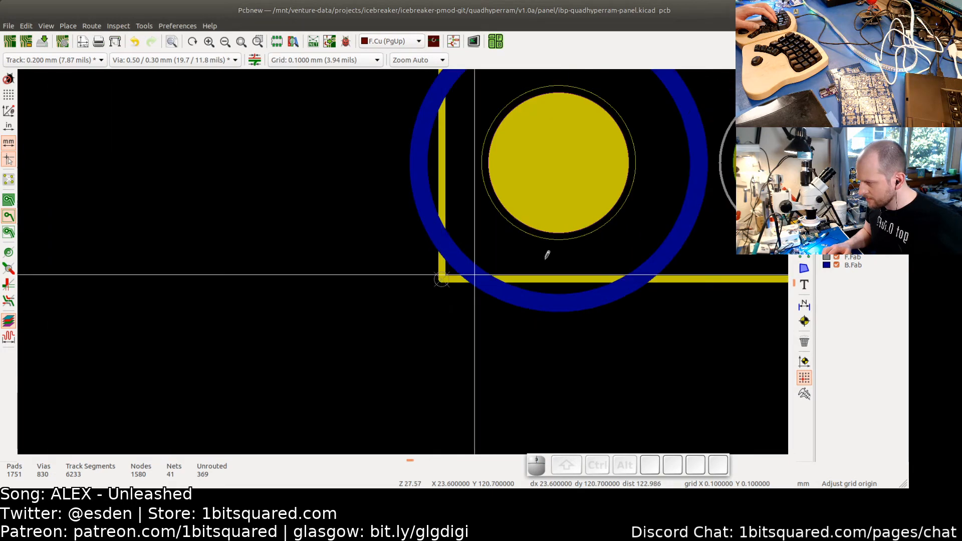
pyautogui.click(804, 361)
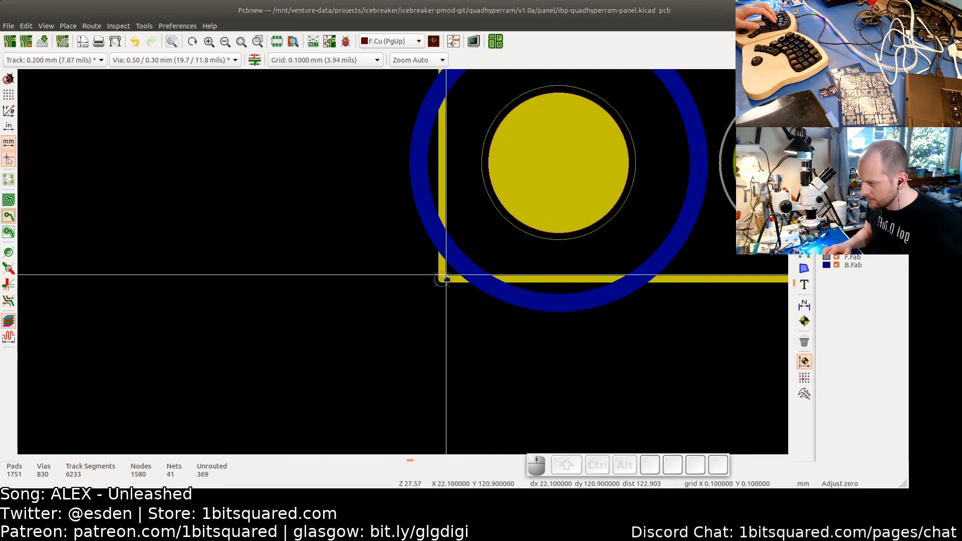
pyautogui.scroll(-5, 469, 261)
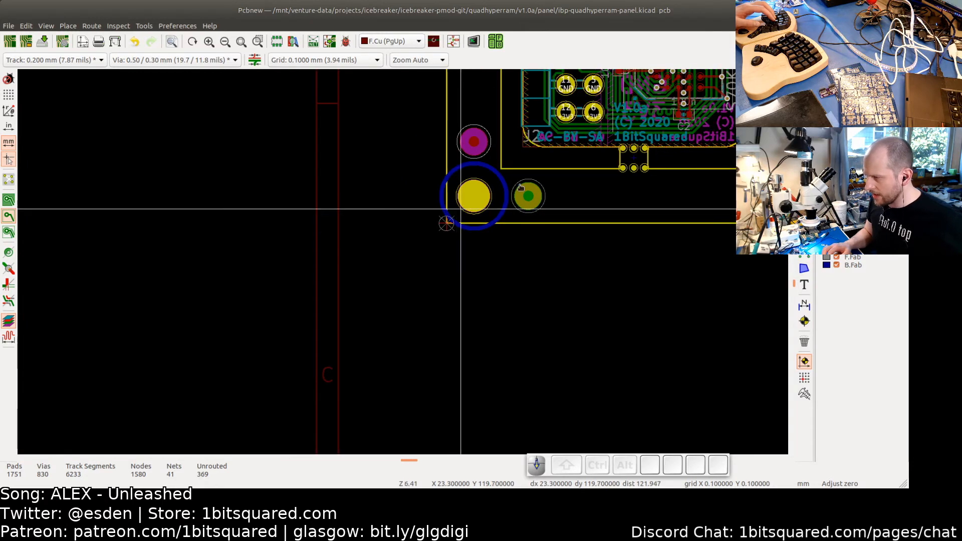
pyautogui.hotkey('ctrl', 's')
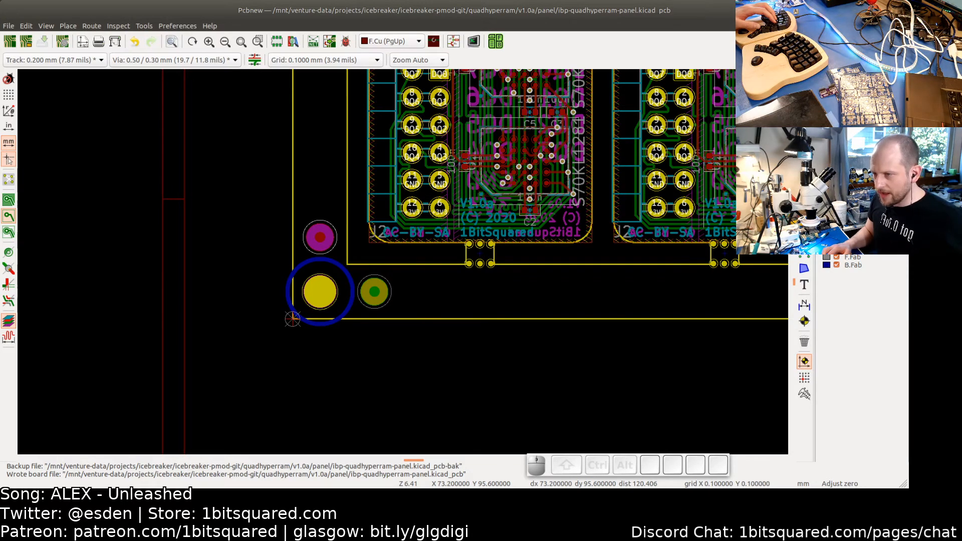
# - Close the panel editor and launch the KiCad project manager from the run-application dialog
pyautogui.click(901, 10)
pyautogui.scroll(-1, 490, 222)
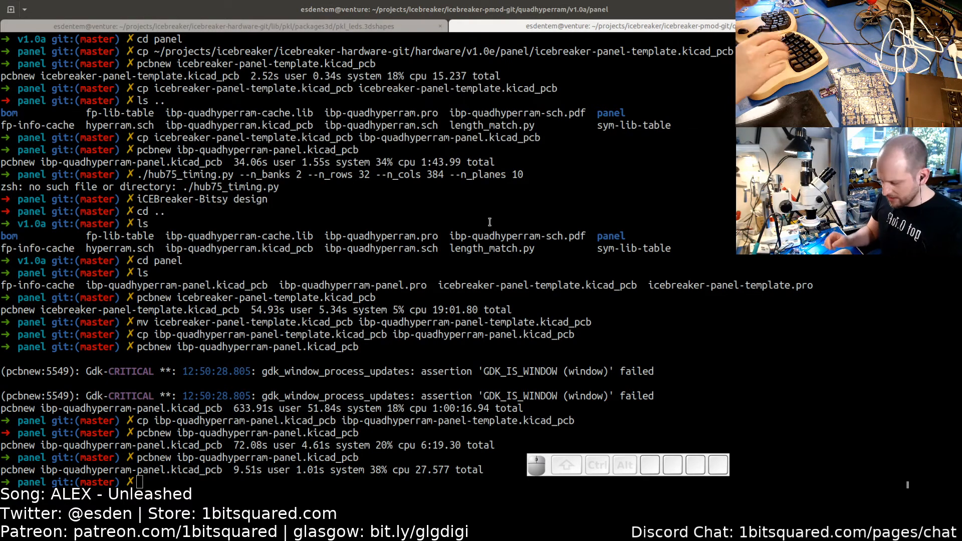
pyautogui.press('alt')
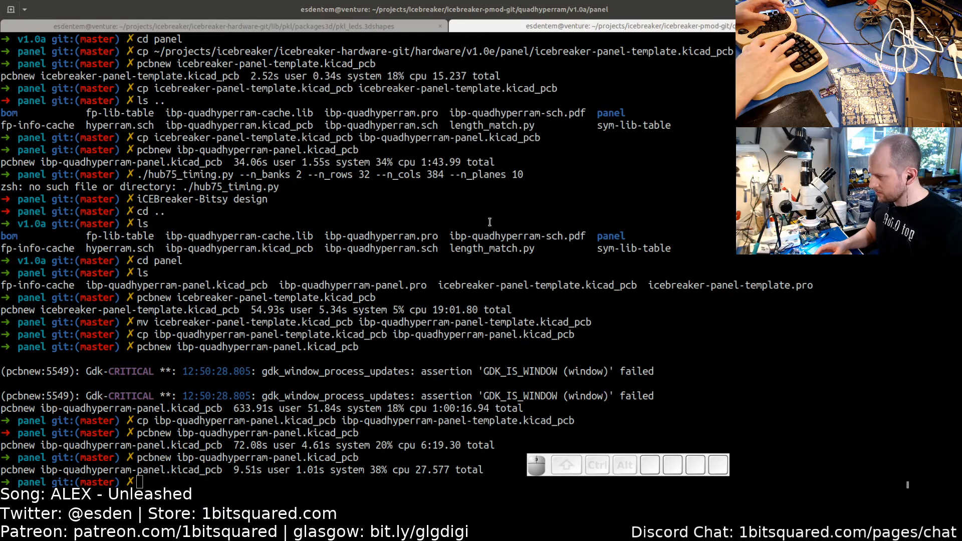
pyautogui.hotkey('alt', 'F2')
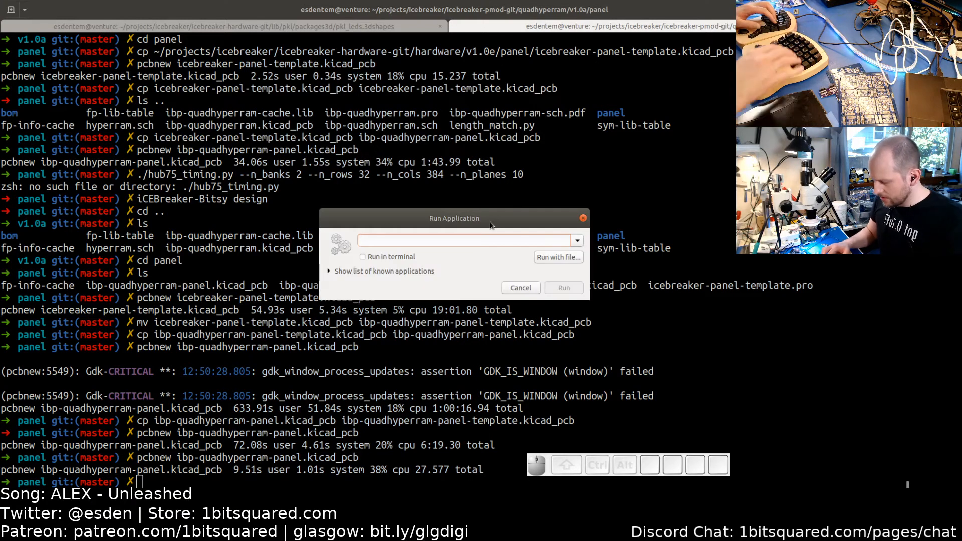
pyautogui.write('kicad')
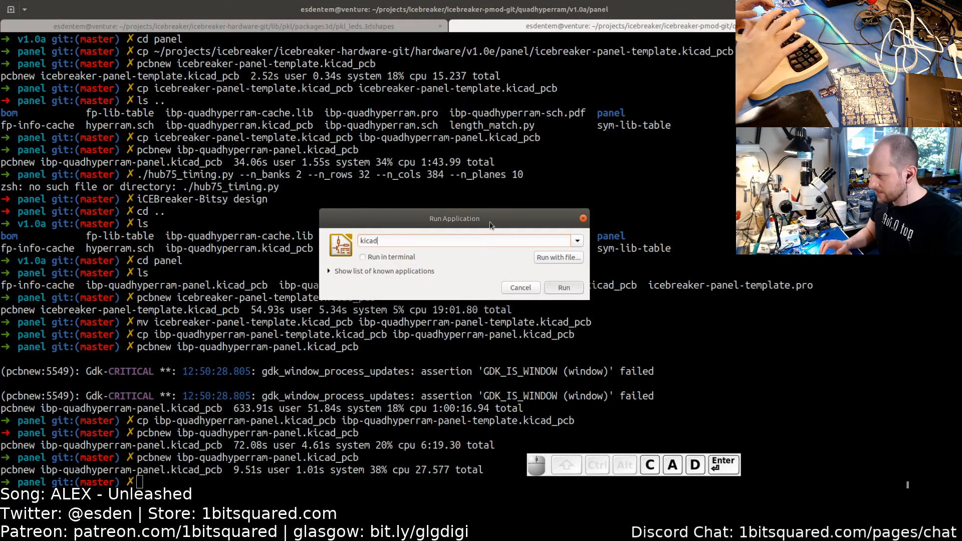
pyautogui.press('Return')
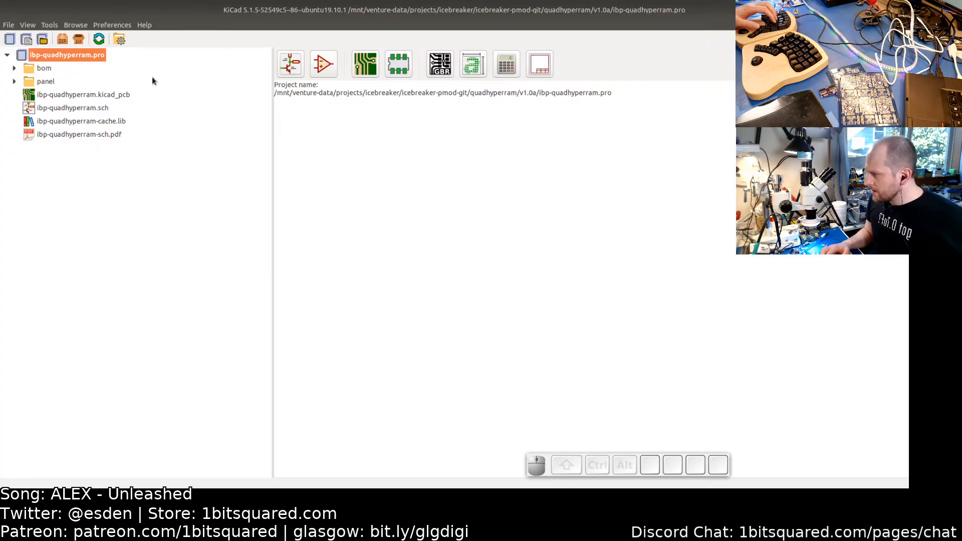
# - Open the single-board layout ibp-quadhyperram.kicad_pcb in the PCB editor
pyautogui.click(79, 95)
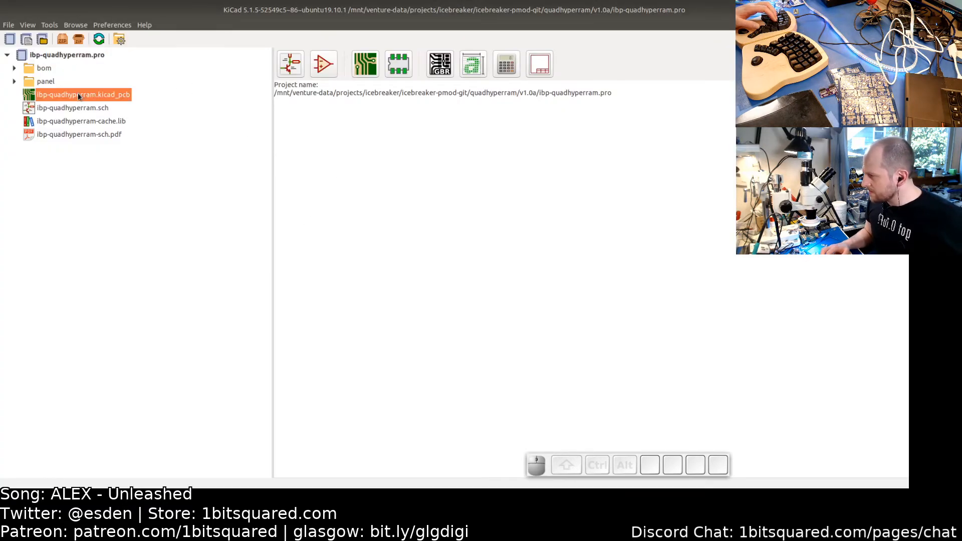
pyautogui.doubleClick(79, 95)
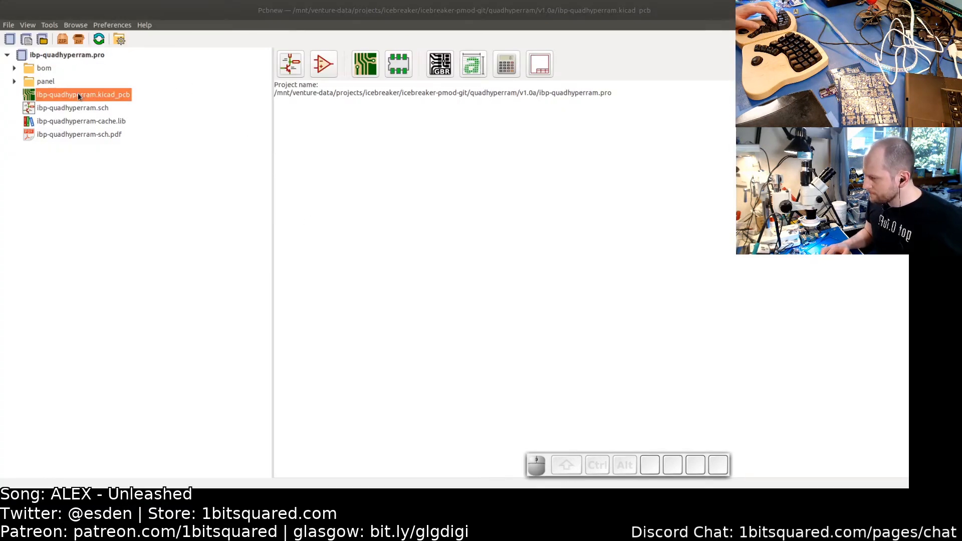
pyautogui.scroll(-2, 344, 275)
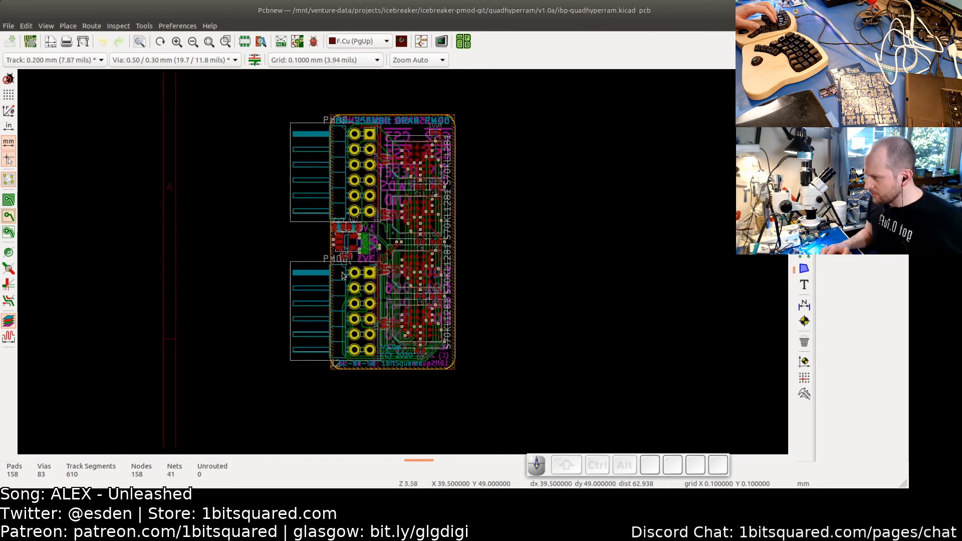
pyautogui.scroll(5, 361, 255)
pyautogui.scroll(1, 362, 257)
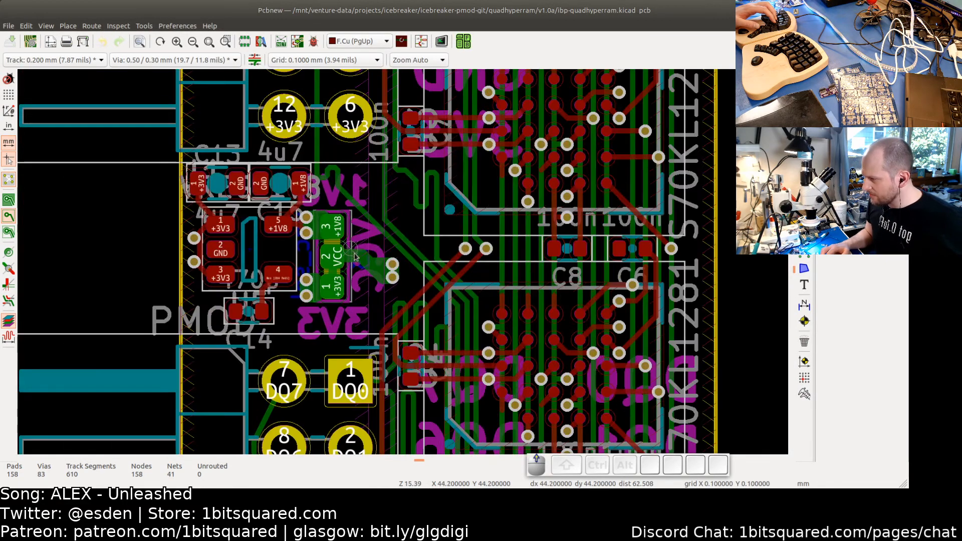
pyautogui.scroll(1, 359, 256)
pyautogui.scroll(-4, 359, 257)
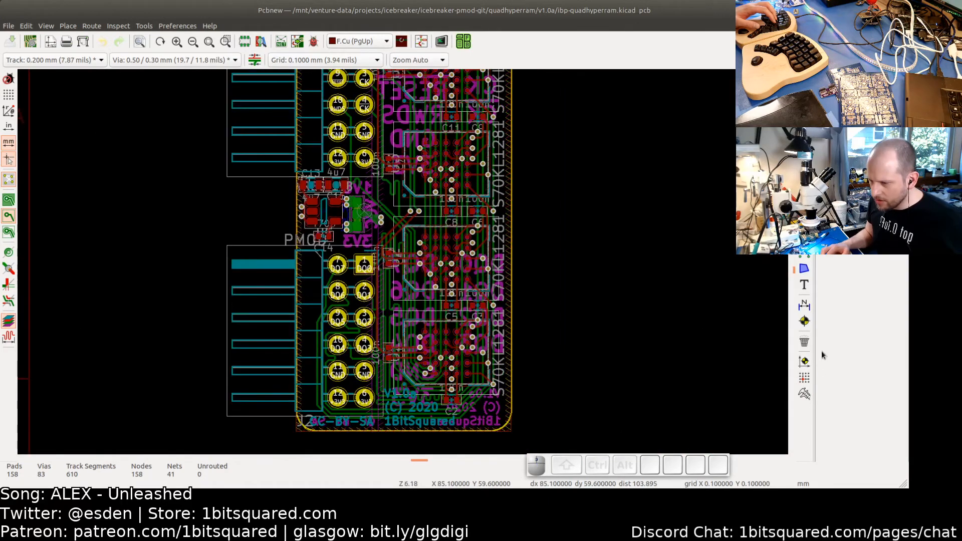
# - Place the auxiliary axis origin at the board's bottom-left corner
pyautogui.click(804, 361)
pyautogui.scroll(3, 336, 351)
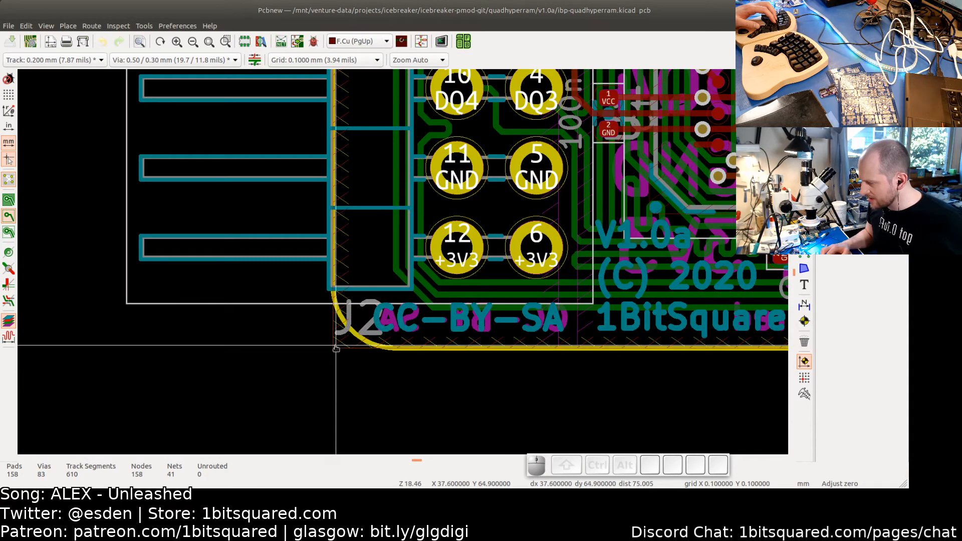
pyautogui.click(334, 350)
pyautogui.scroll(-5, 371, 287)
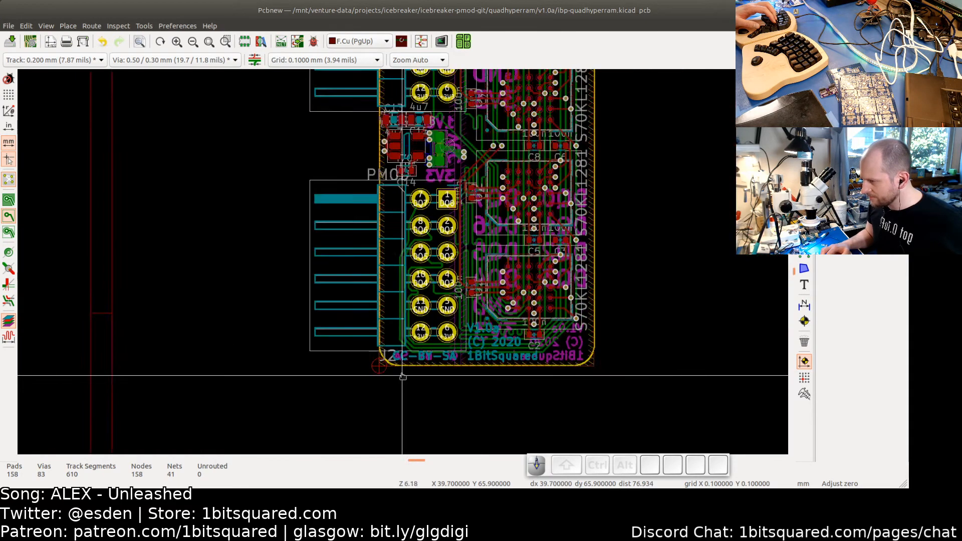
pyautogui.press('Escape')
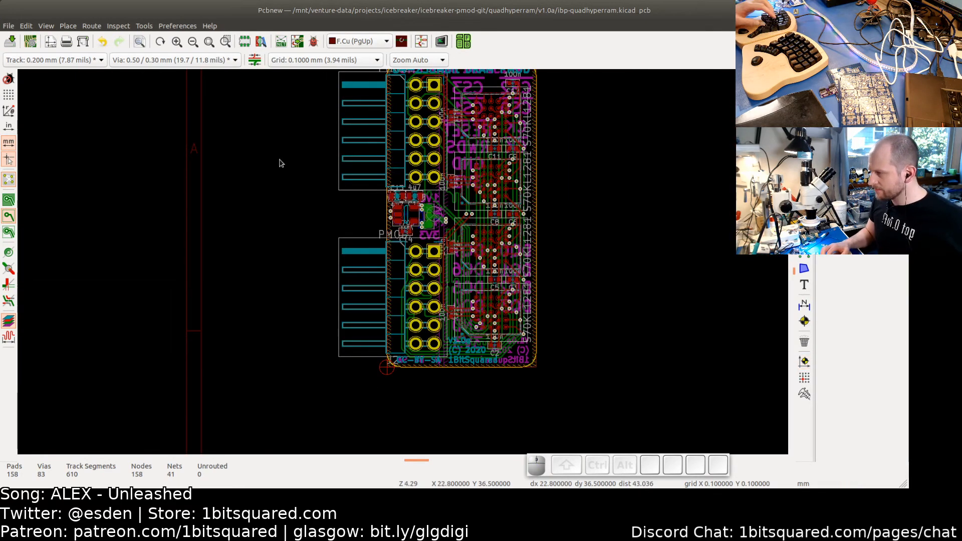
pyautogui.moveTo(134, 86); pyautogui.dragTo(194, 116, button='middle')
pyautogui.click(8, 26)
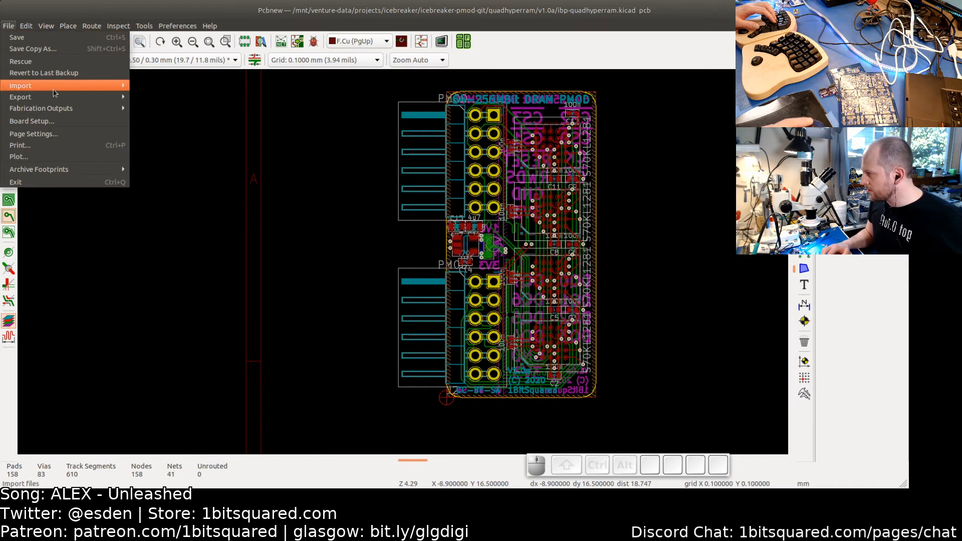
pyautogui.moveTo(53, 95)
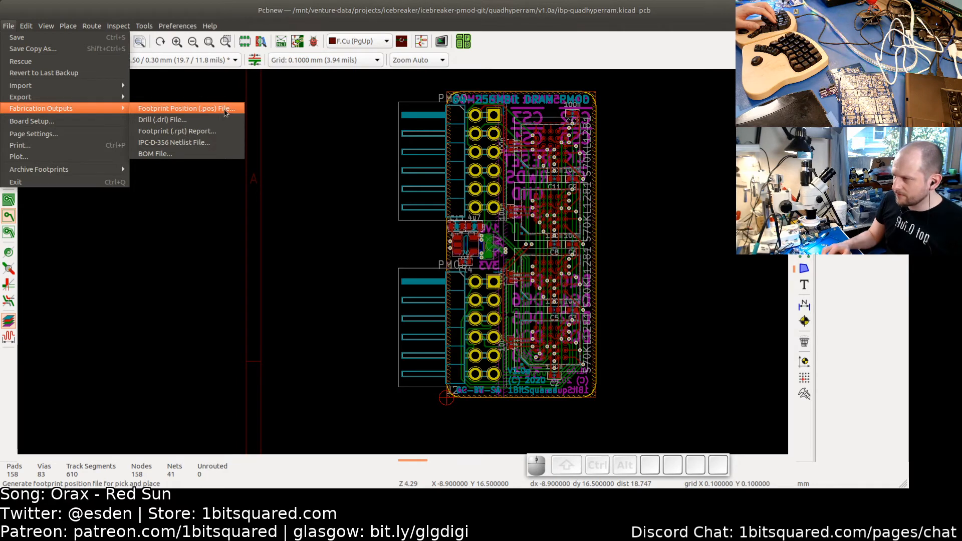
pyautogui.click(309, 136)
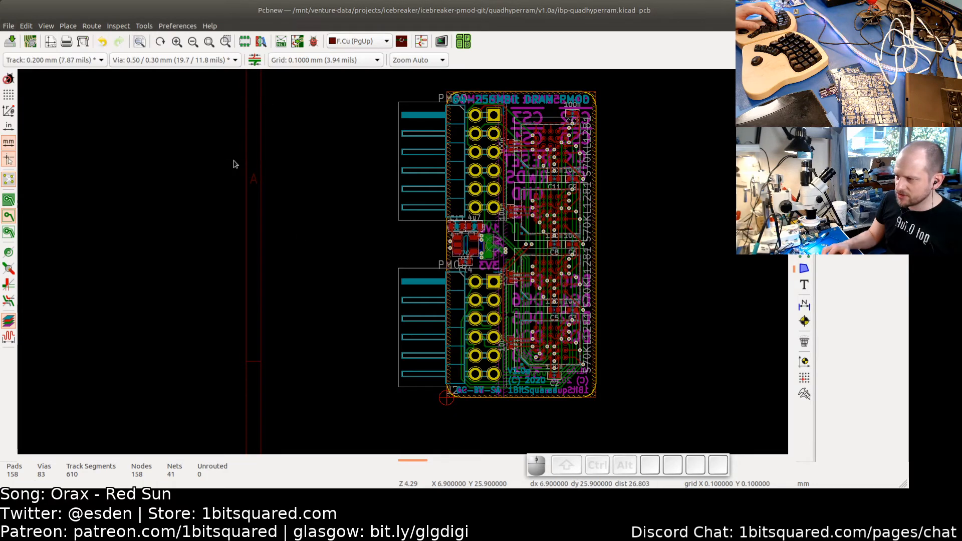
pyautogui.scroll(-3, 324, 250)
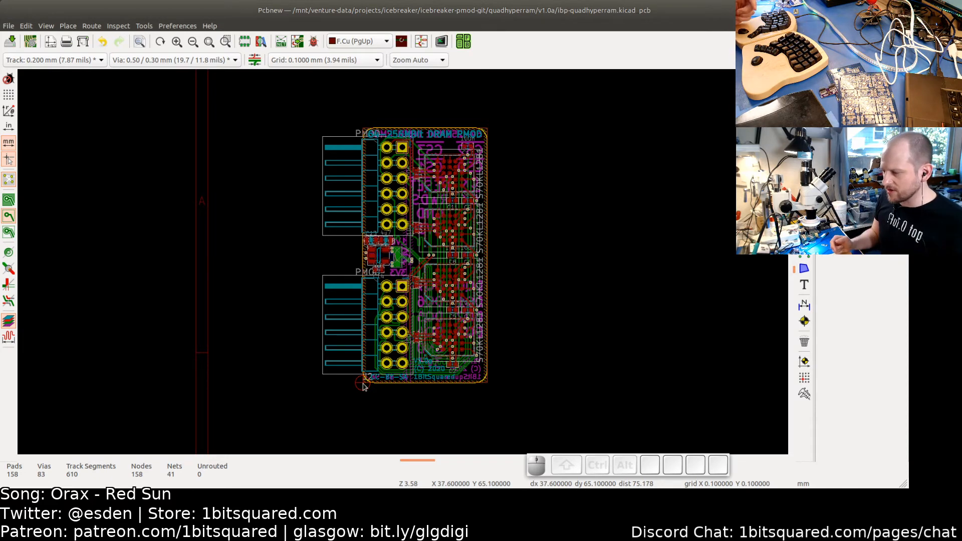
pyautogui.scroll(1, 364, 386)
pyautogui.scroll(-2, 415, 249)
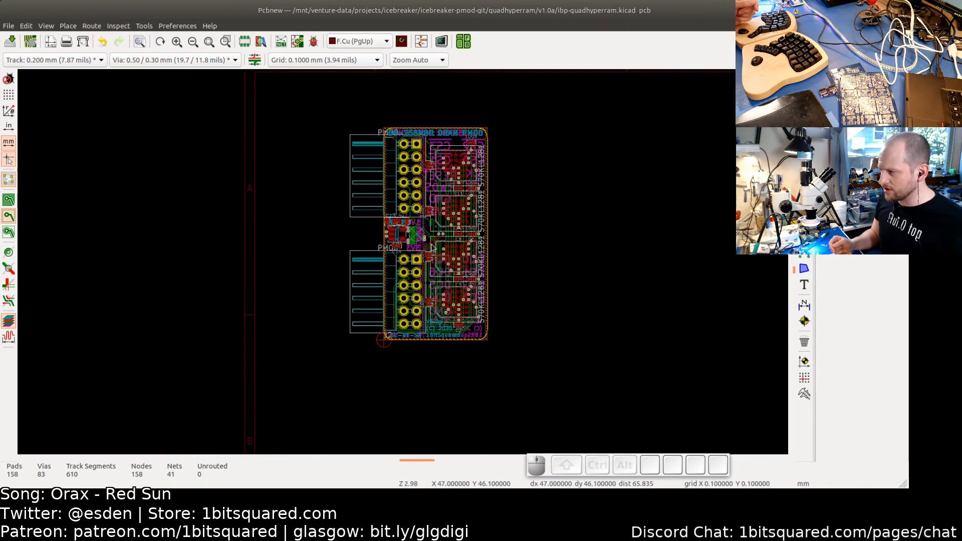
pyautogui.scroll(-2, 407, 266)
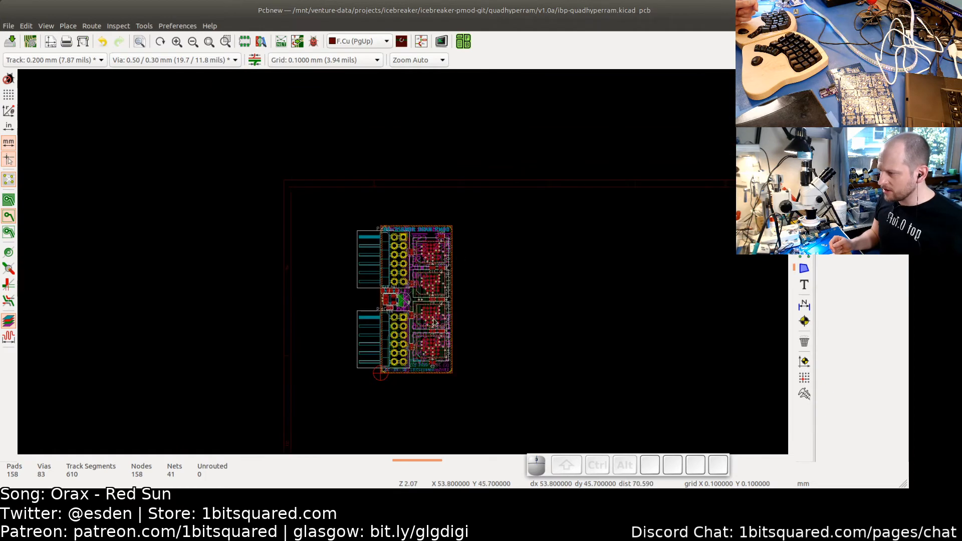
# - Save the single-board layout
pyautogui.moveTo(319, 248); pyautogui.dragTo(354, 282, button='middle')
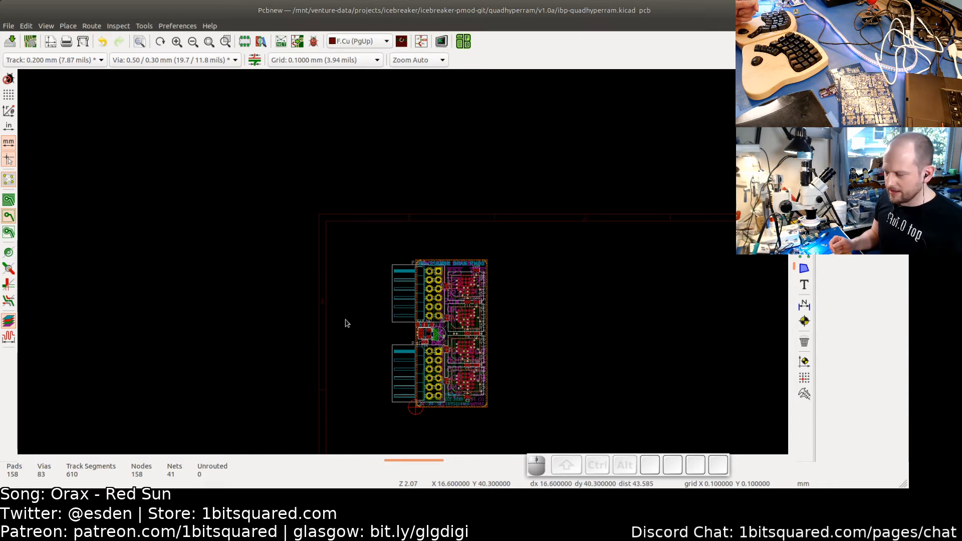
pyautogui.moveTo(346, 323); pyautogui.dragTo(322, 218, button='middle')
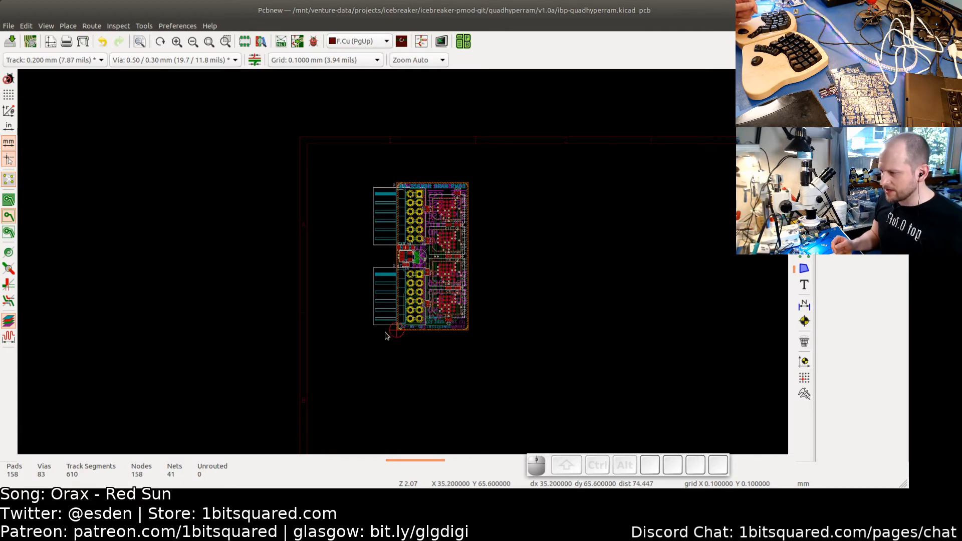
pyautogui.scroll(3, 394, 333)
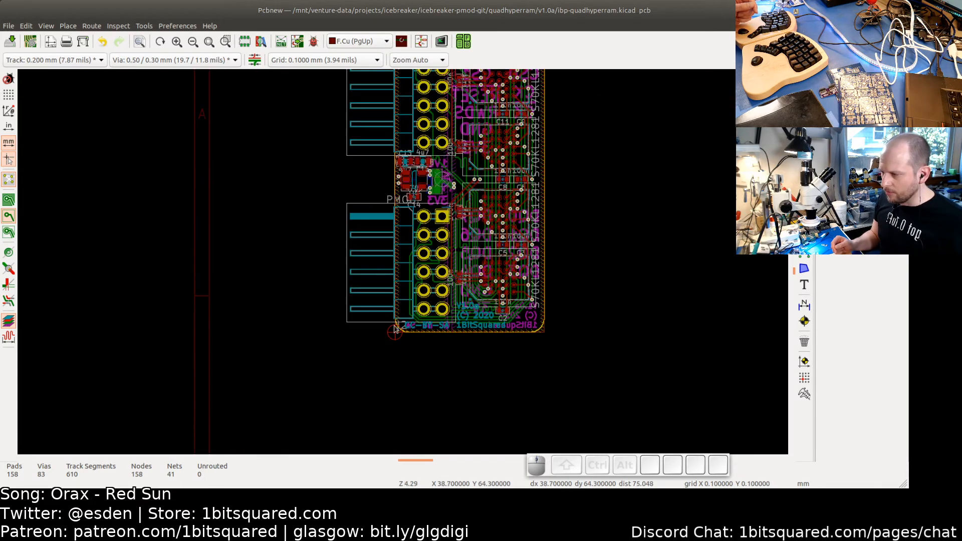
pyautogui.scroll(-2, 408, 332)
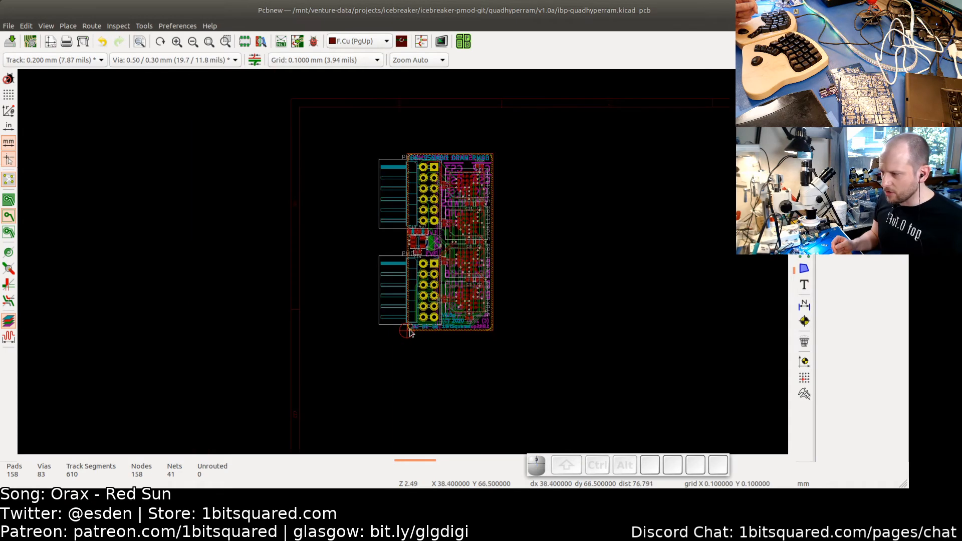
pyautogui.scroll(-2, 509, 206)
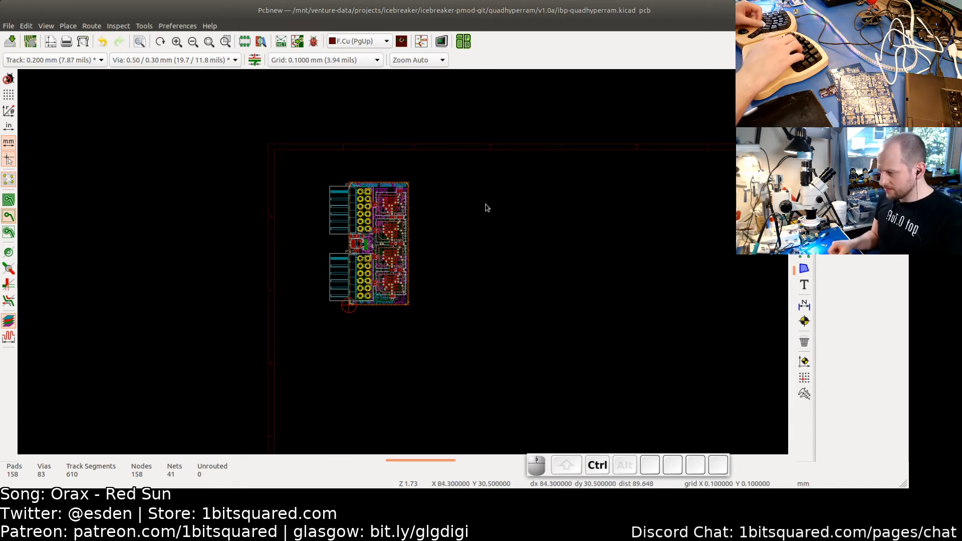
pyautogui.hotkey('ctrl', 's')
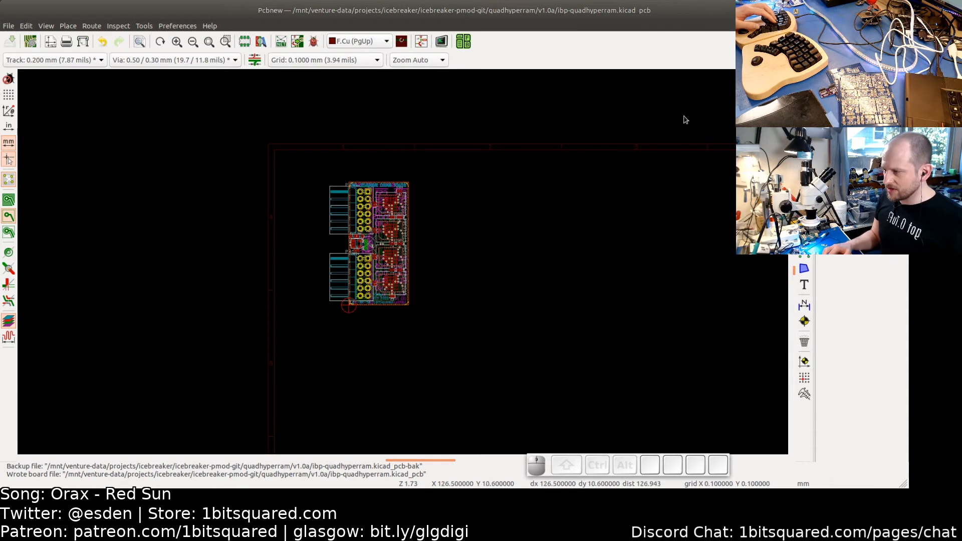
# - Close the single-board editor and project manager, and reopen ibp-quadhyperram-panel.kicad_pcb in the PCB editor from the terminal
pyautogui.click(900, 10)
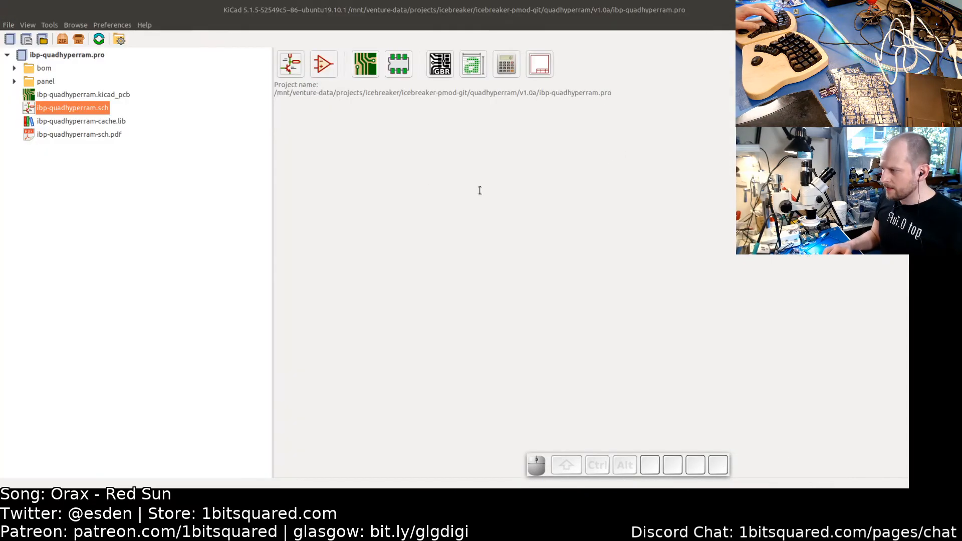
pyautogui.click(900, 10)
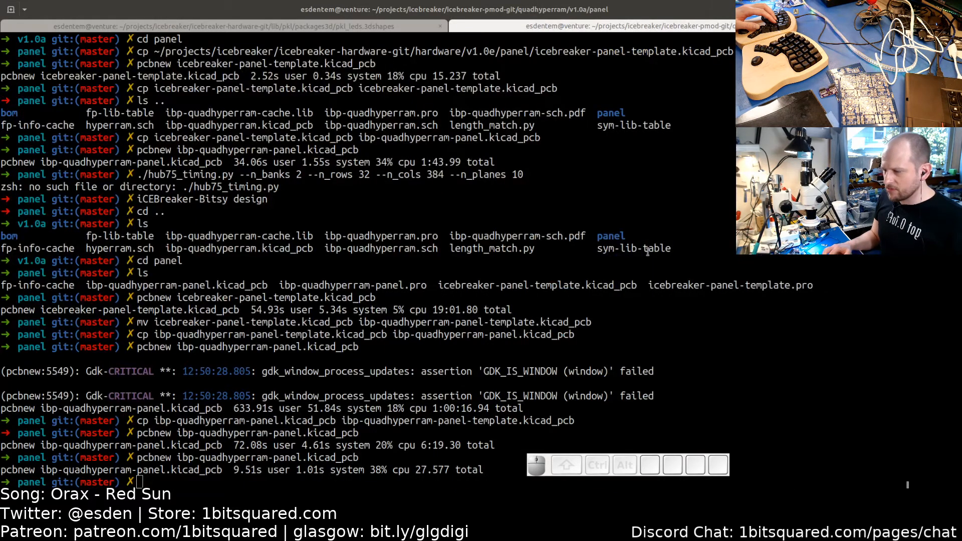
pyautogui.click(573, 256)
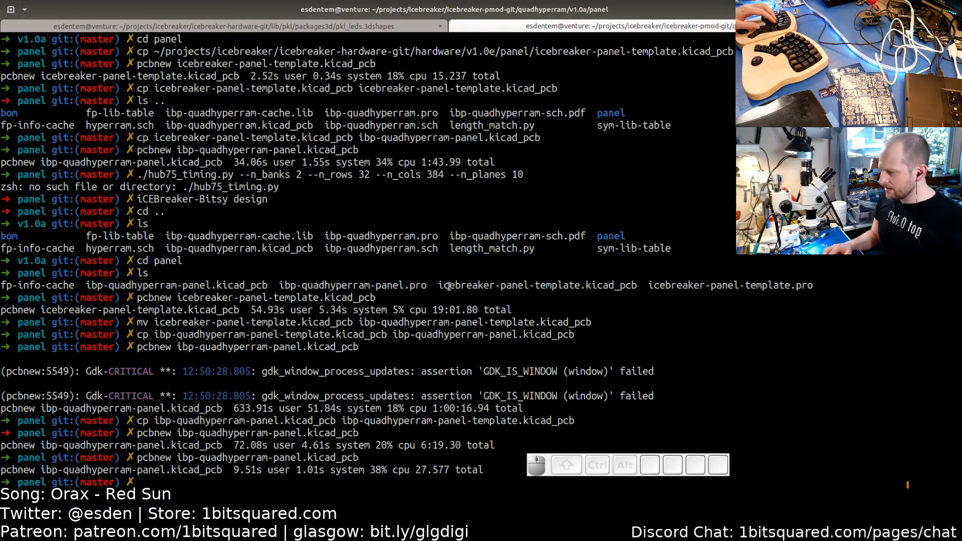
pyautogui.press('Up')
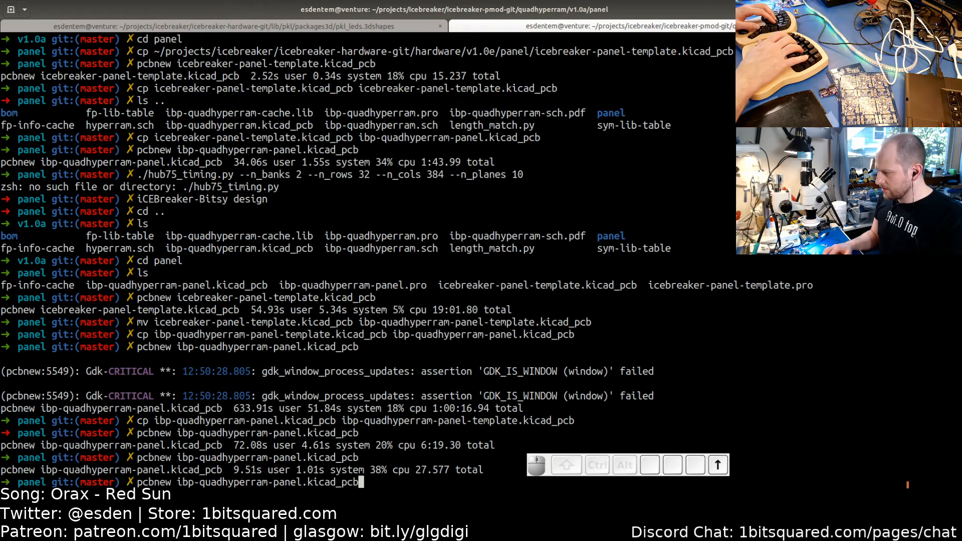
pyautogui.press('Return')
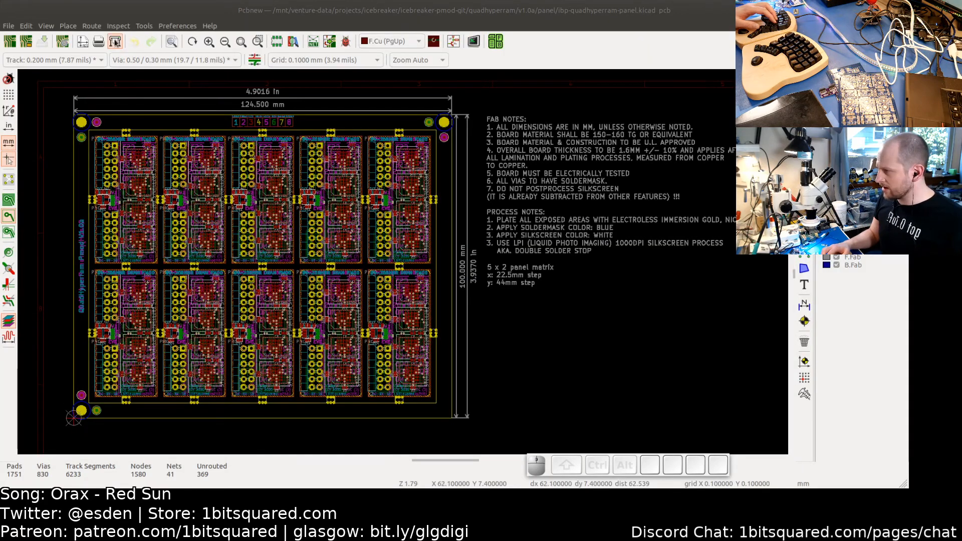
# - Open the Plot dialog to review the Gerber output settings, then close it
pyautogui.click(115, 42)
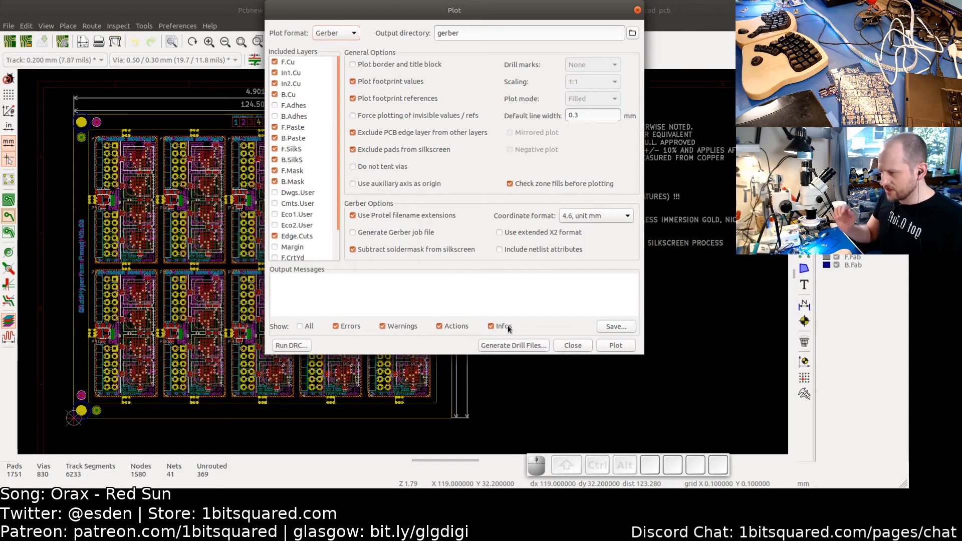
pyautogui.click(571, 346)
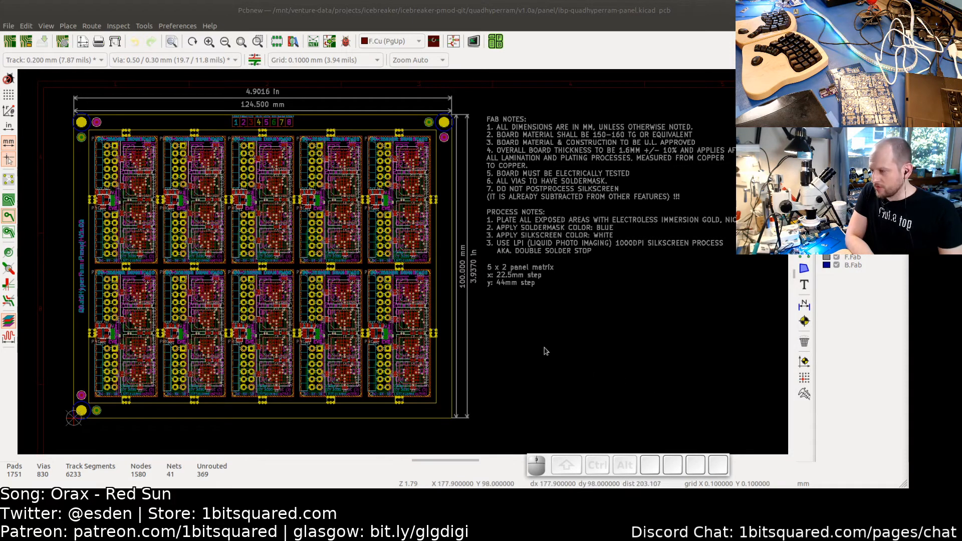
pyautogui.click(497, 353)
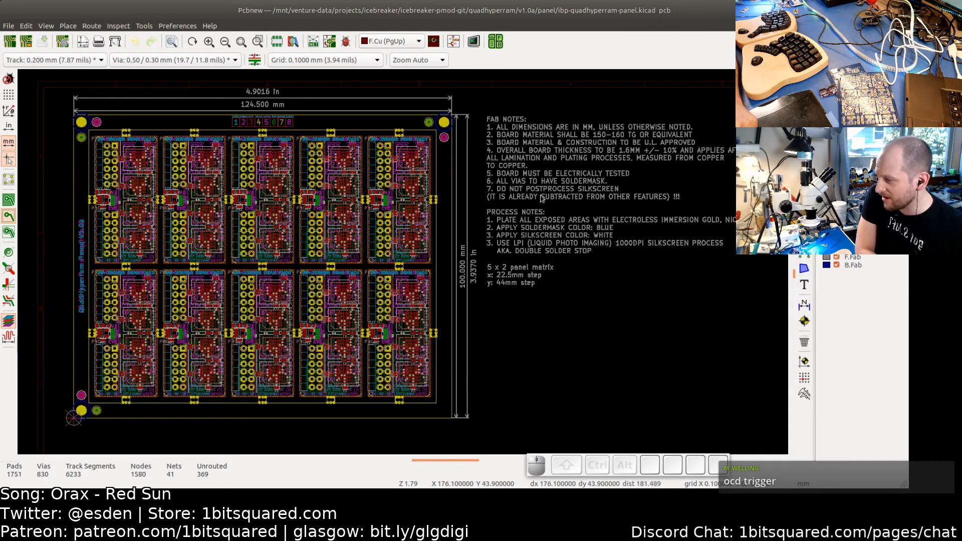
# - Edit the fab notes text so the LPI silkscreen process note is numbered 4
pyautogui.click(540, 235)
pyautogui.doubleClick(540, 235)
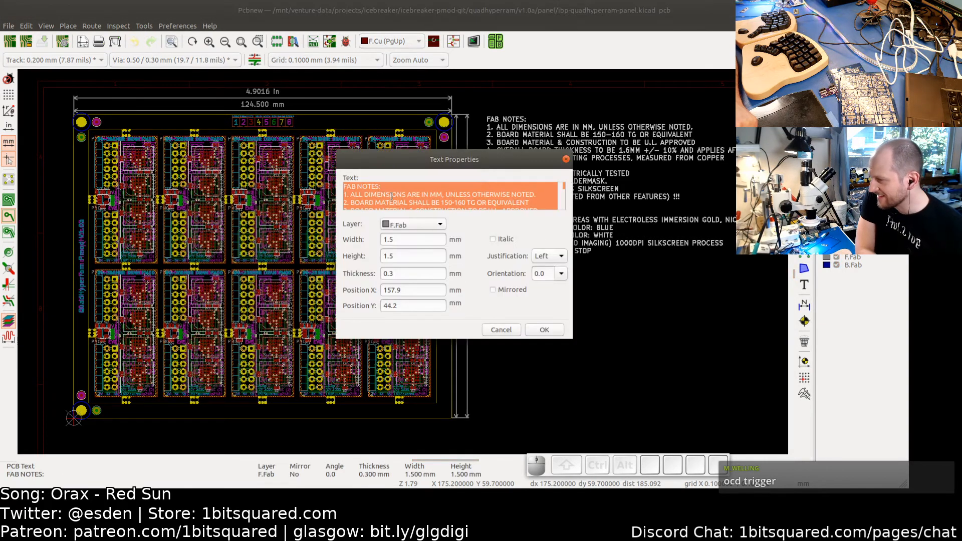
pyautogui.moveTo(563, 188); pyautogui.dragTo(564, 207)
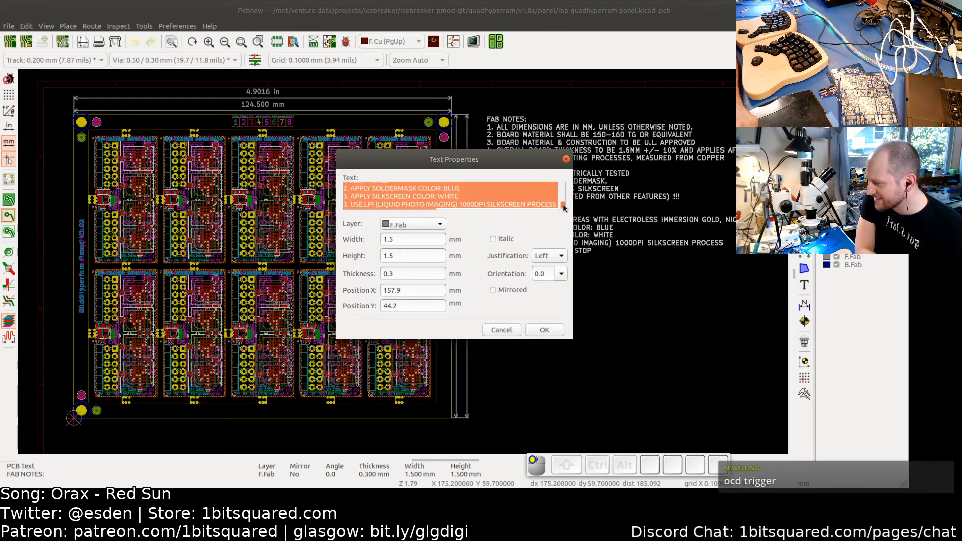
pyautogui.click(363, 188)
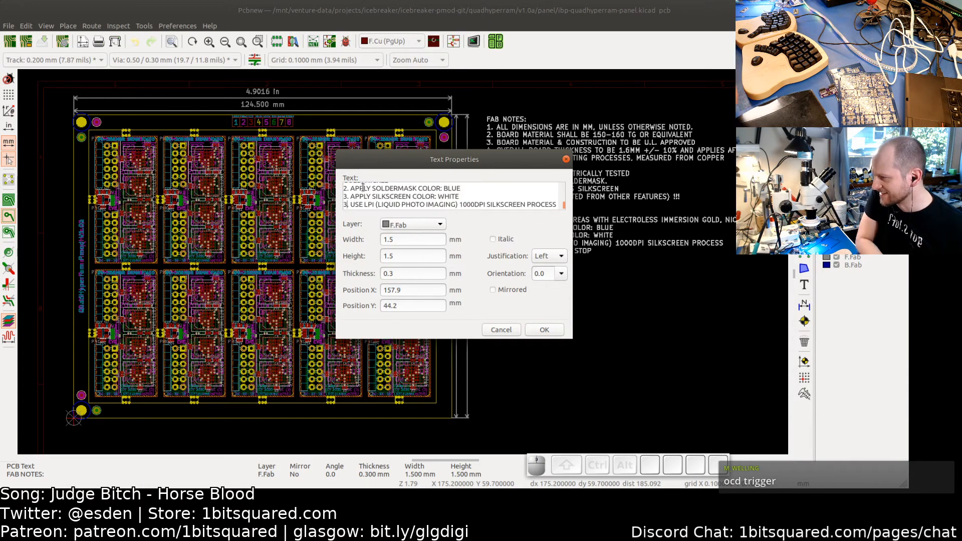
pyautogui.press('BackSpace')
pyautogui.write('4')
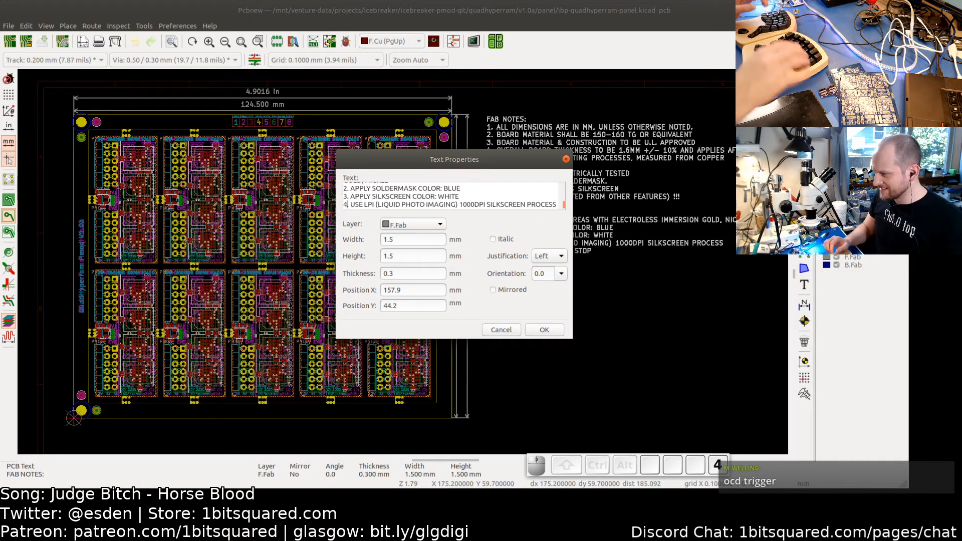
pyautogui.click(545, 329)
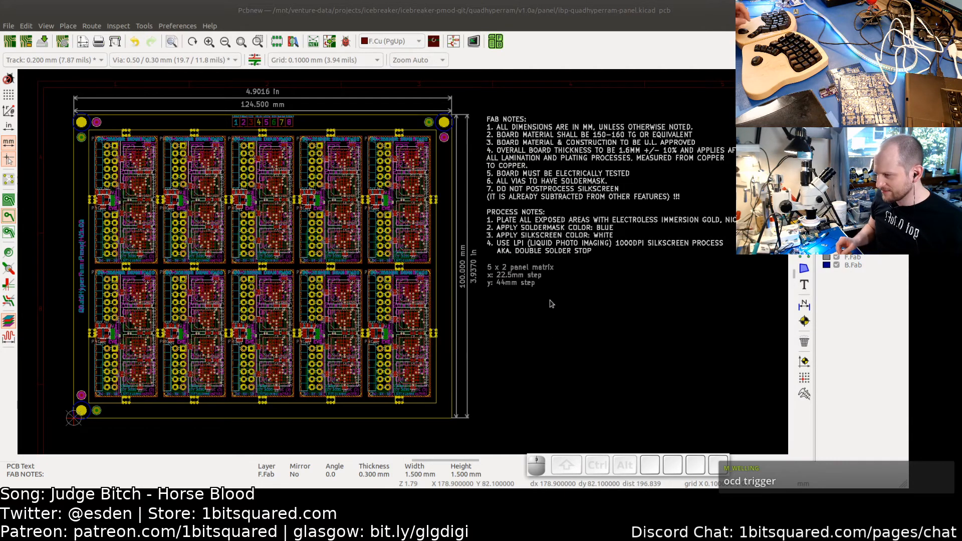
# - Open the Python scripting console and close it again
pyautogui.press('ctrl')
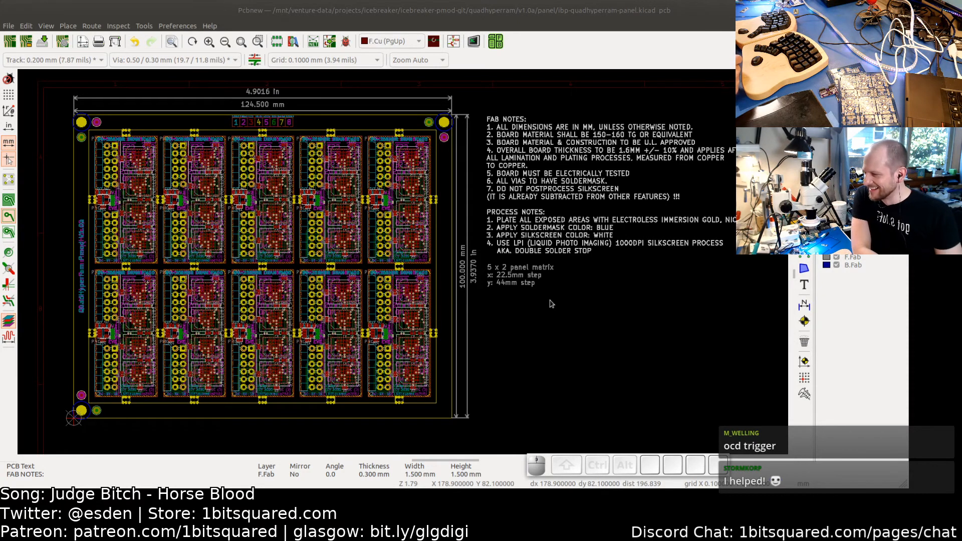
pyautogui.click(545, 313)
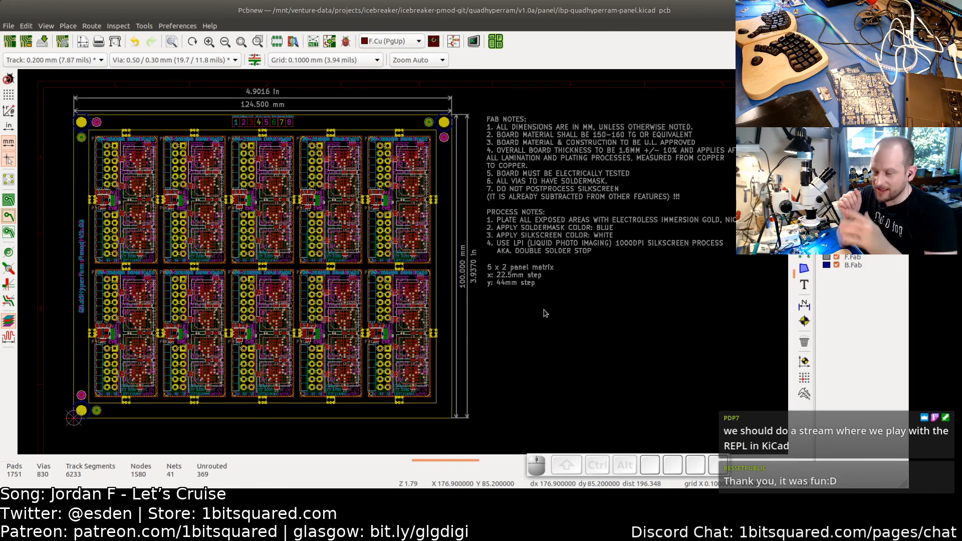
pyautogui.click(177, 24)
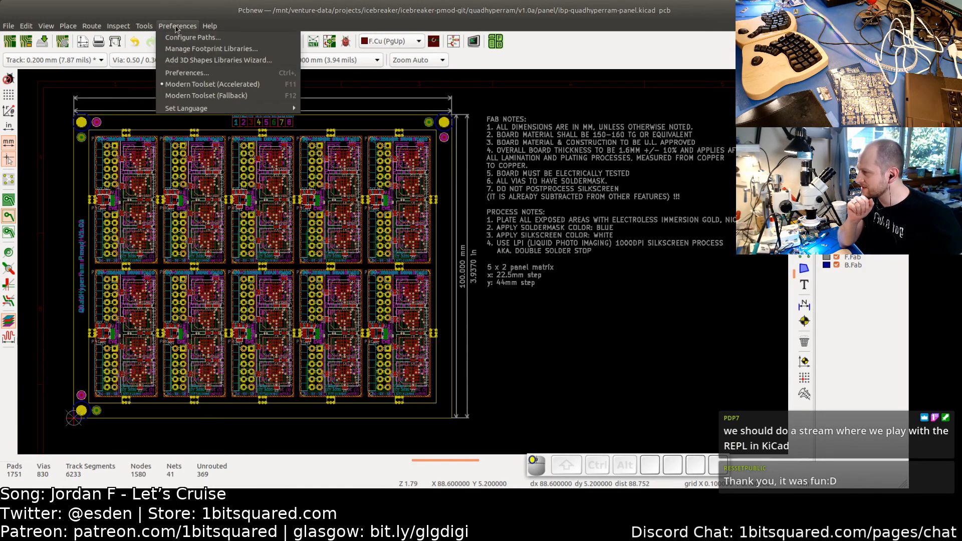
pyautogui.moveTo(141, 27)
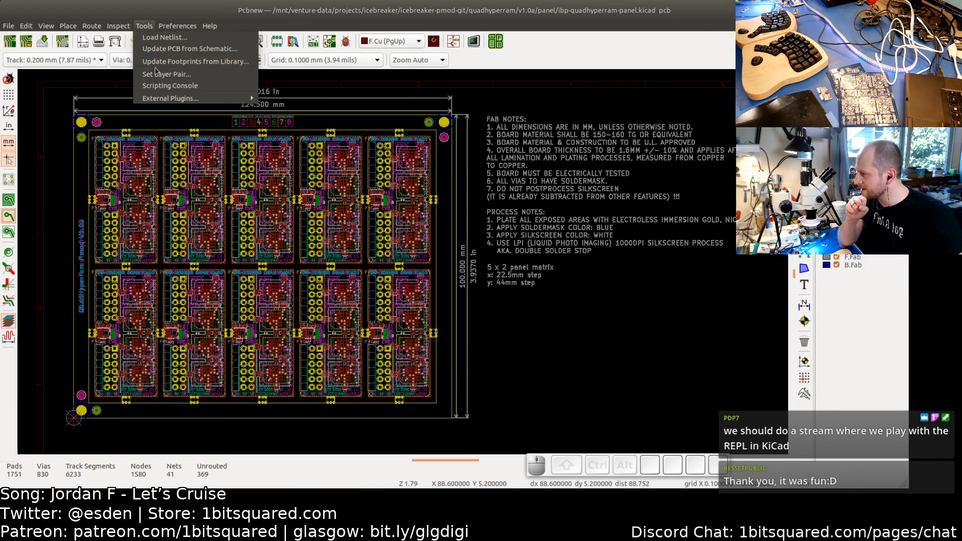
pyautogui.click(181, 85)
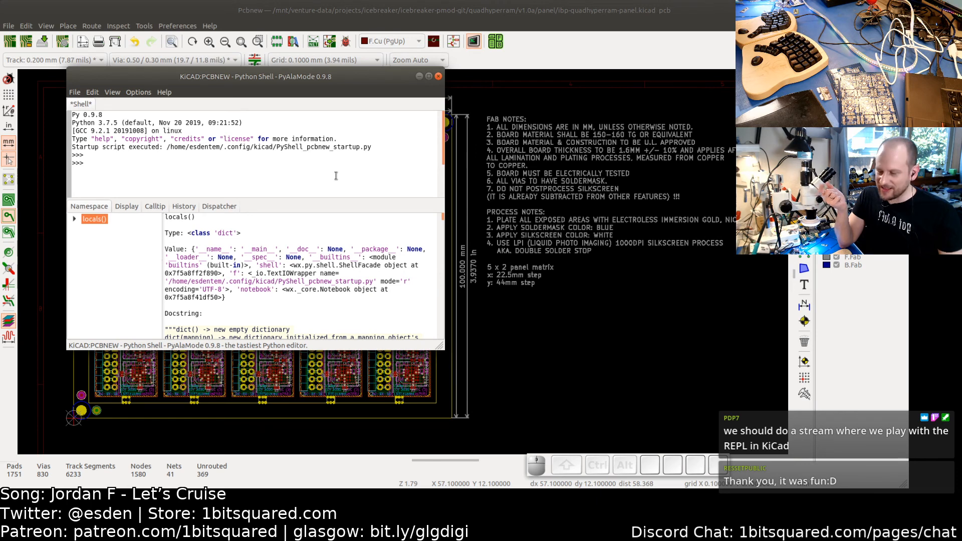
pyautogui.click(439, 76)
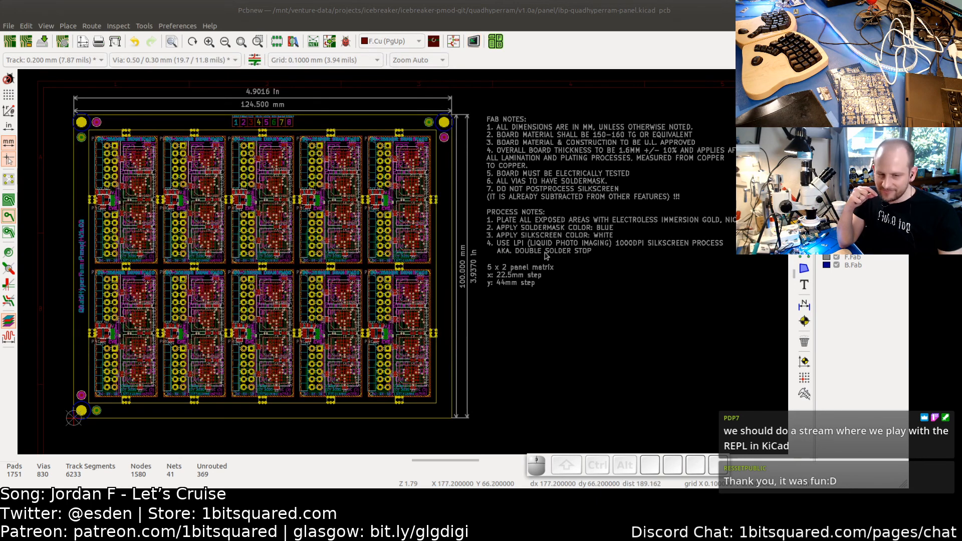